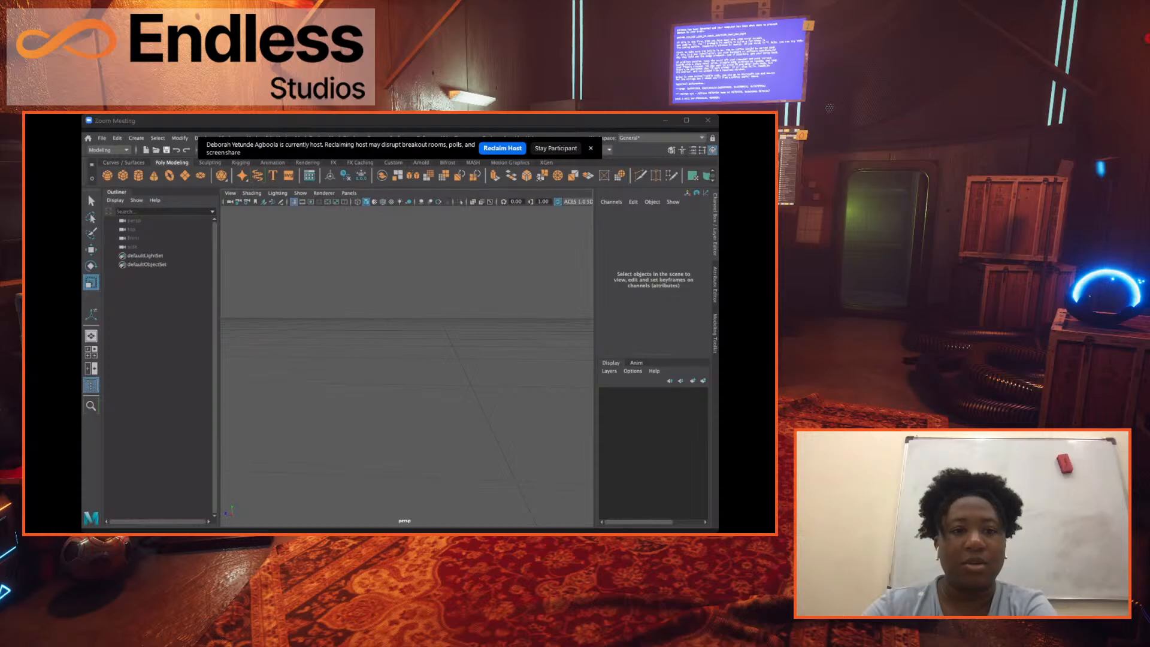
{"action": "left_click", "coordinate": [253, 136]}
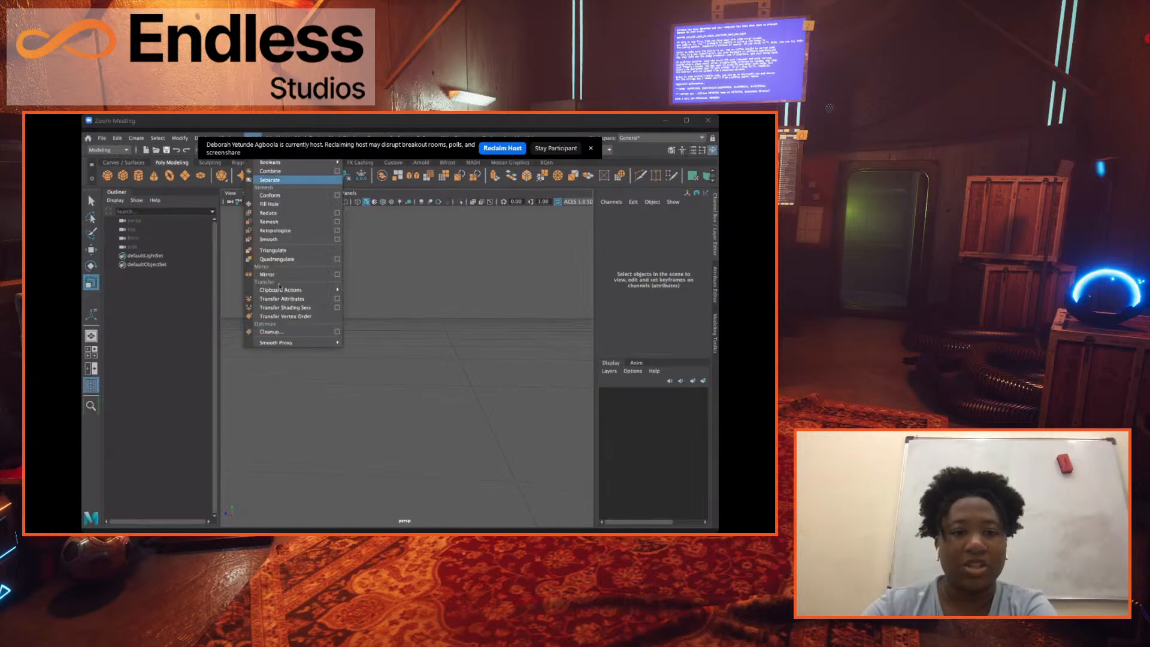
{"action": "mouse_move", "coordinate": [277, 137]}
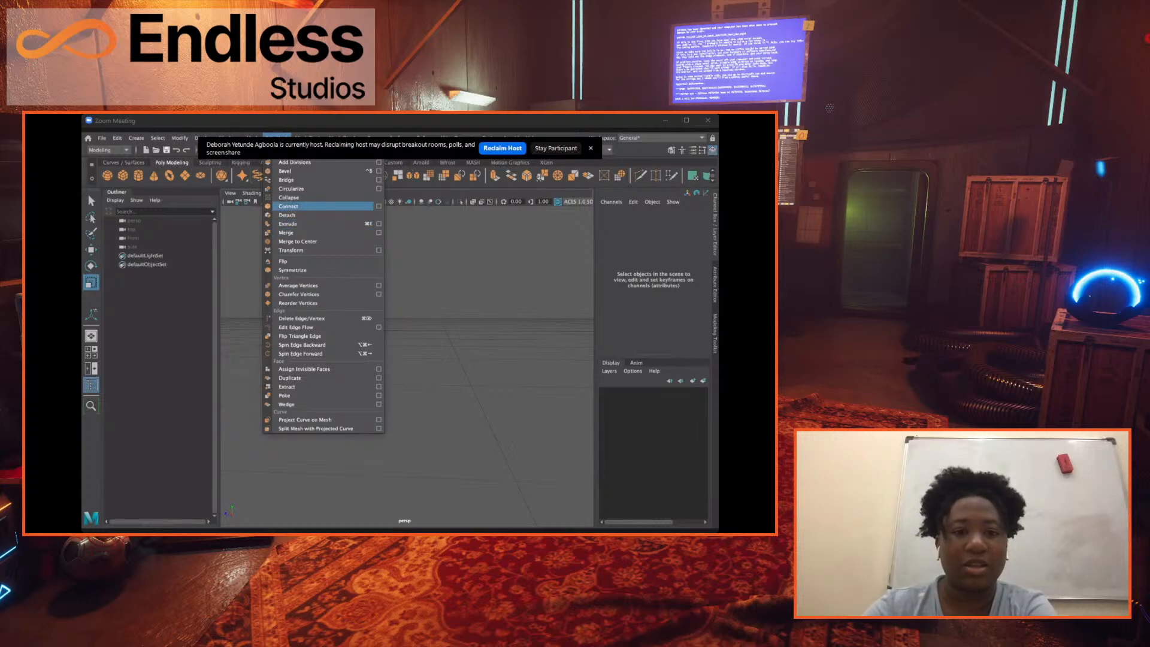
{"action": "mouse_move", "coordinate": [345, 137]}
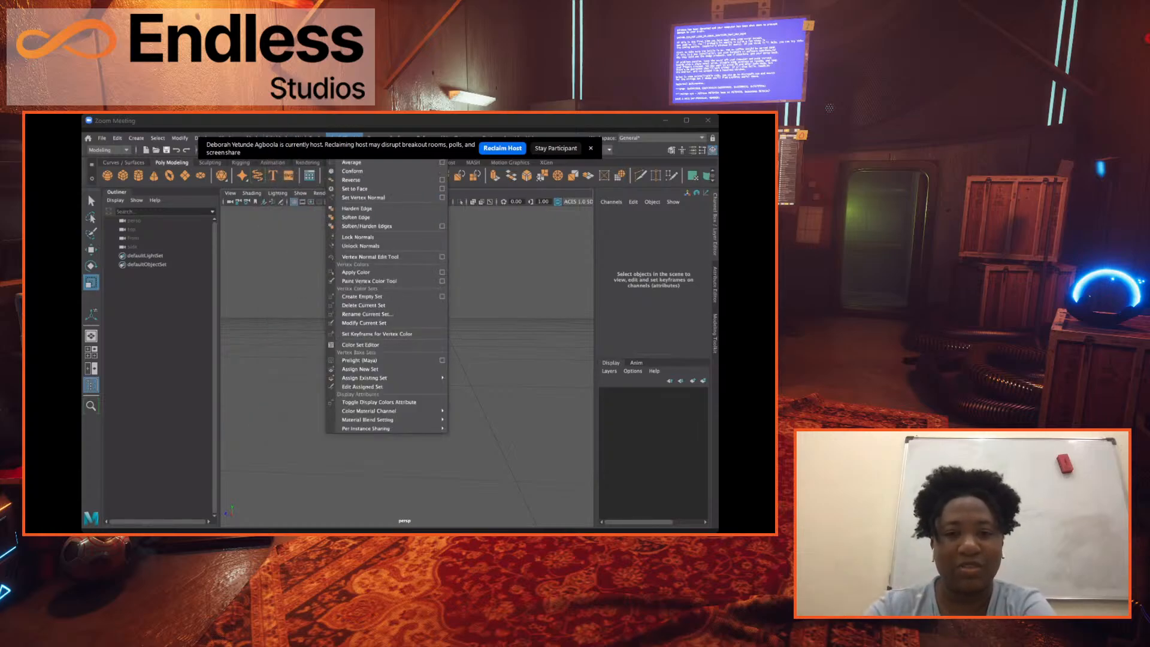
{"action": "mouse_move", "coordinate": [399, 137]}
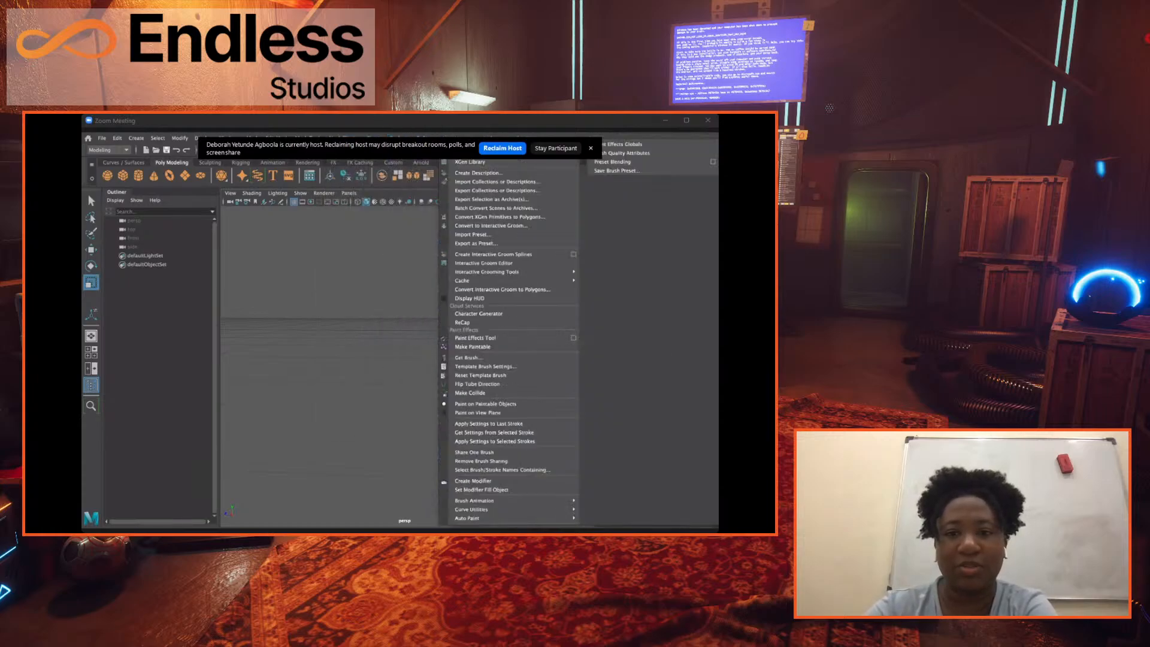
{"action": "left_click", "coordinate": [344, 254]}
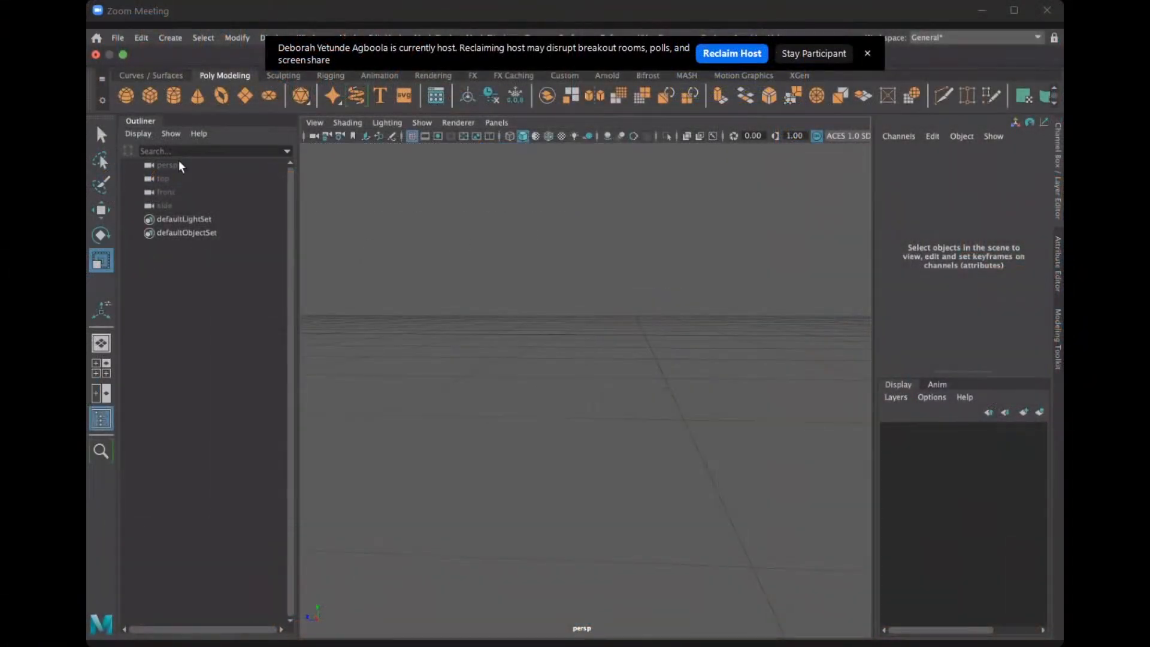
Start opening a scene and browse to the Badriyah folder in Documents.
{"action": "left_click", "coordinate": [119, 40]}
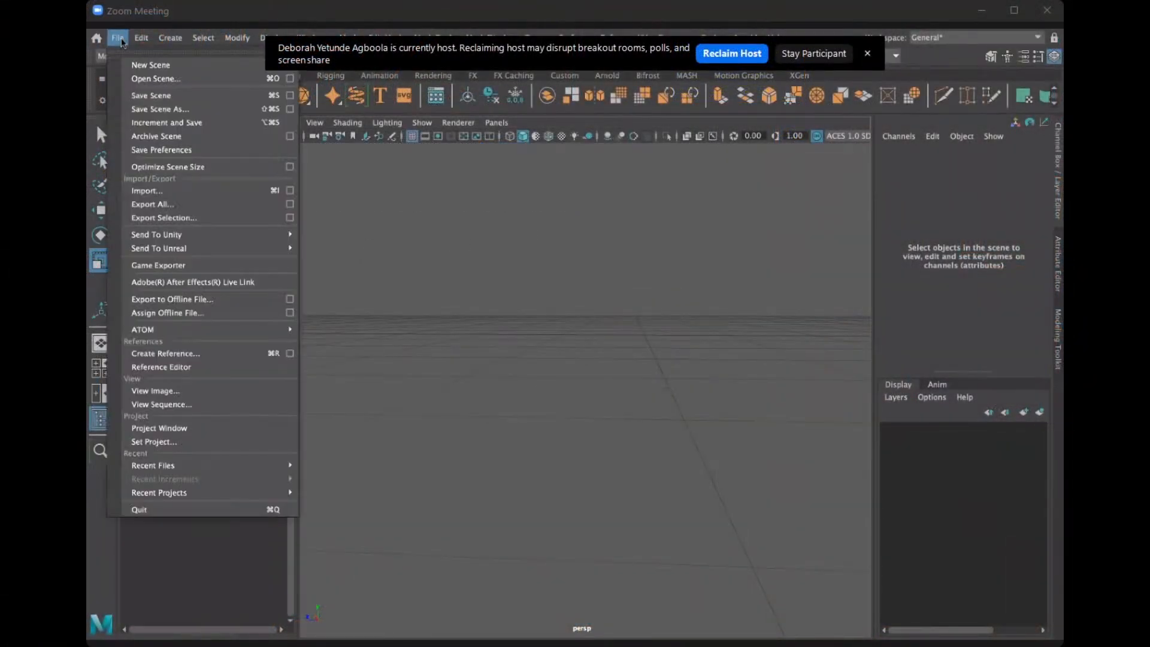
{"action": "left_click", "coordinate": [252, 86]}
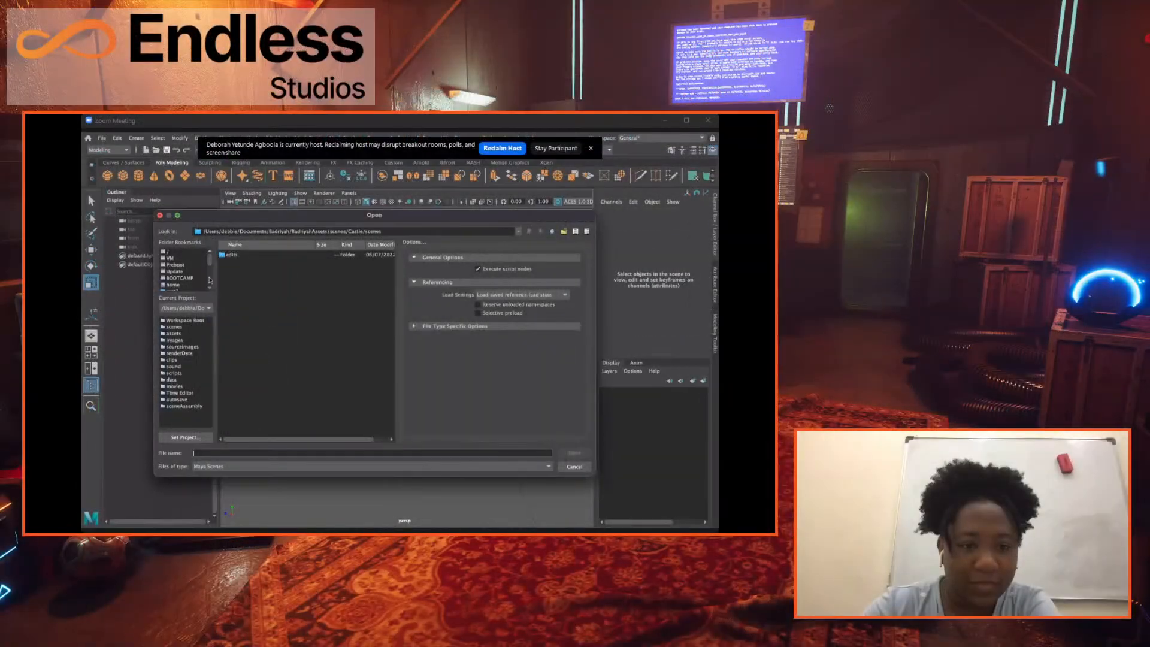
{"action": "scroll", "coordinate": [201, 271], "scroll_direction": "down", "scroll_amount": 3}
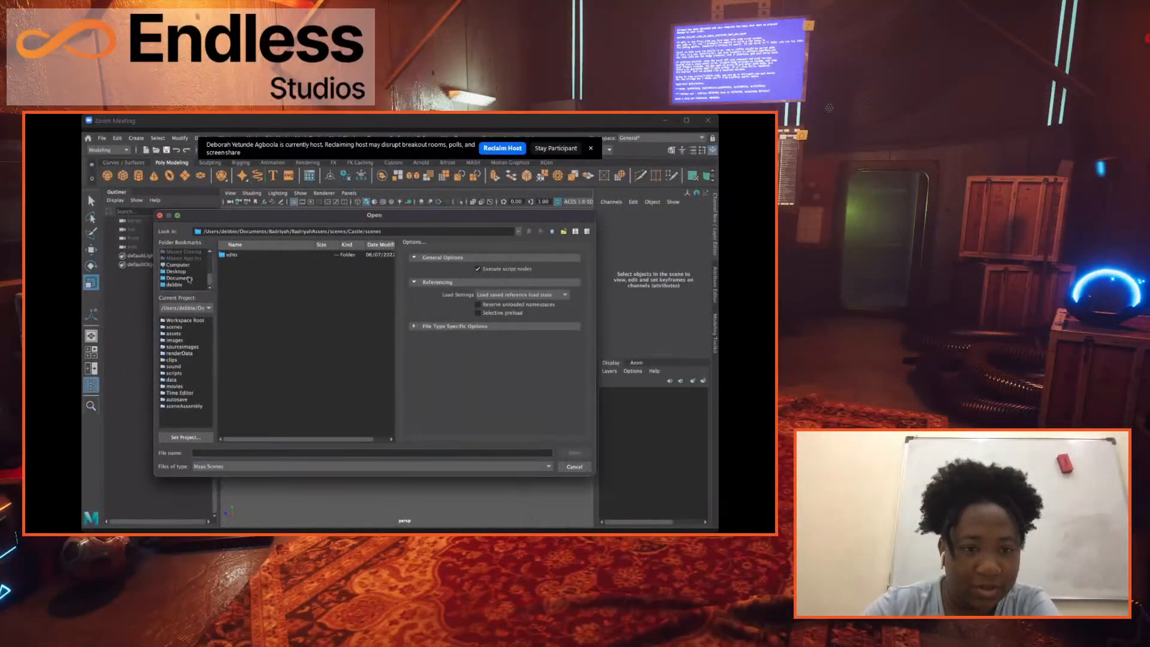
{"action": "left_click", "coordinate": [189, 278]}
{"action": "left_click_drag", "start_coordinate": [391, 256], "coordinate": [382, 383]}
{"action": "scroll", "coordinate": [264, 318], "scroll_direction": "down", "scroll_amount": 1}
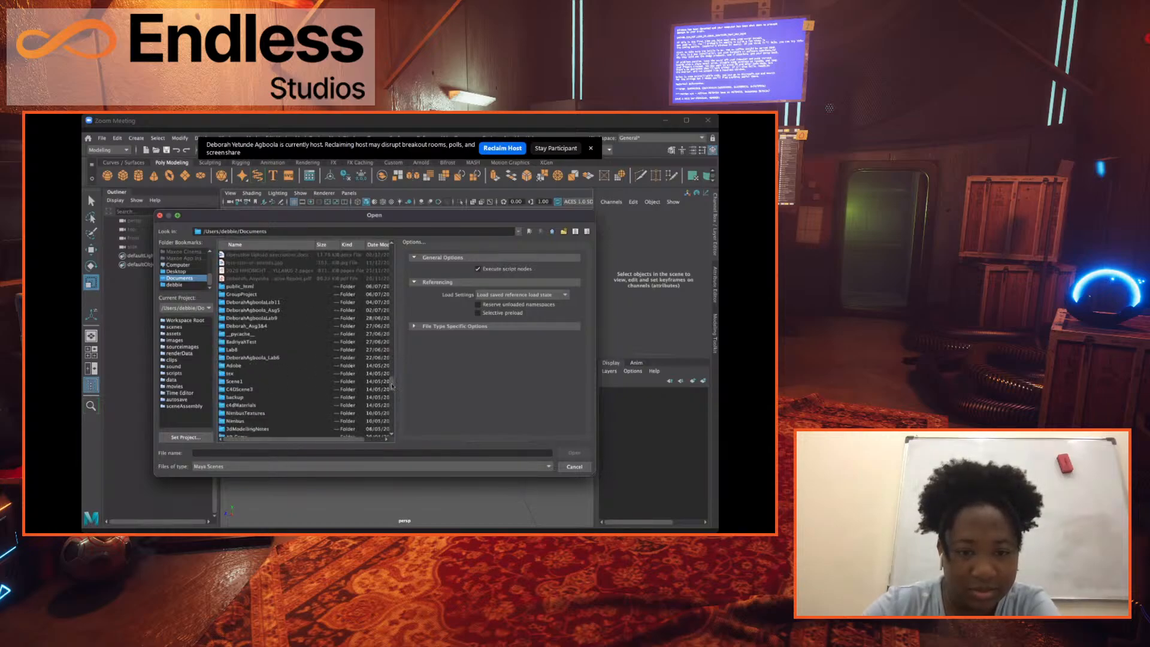
{"action": "scroll", "coordinate": [392, 390], "scroll_direction": "down", "scroll_amount": 5}
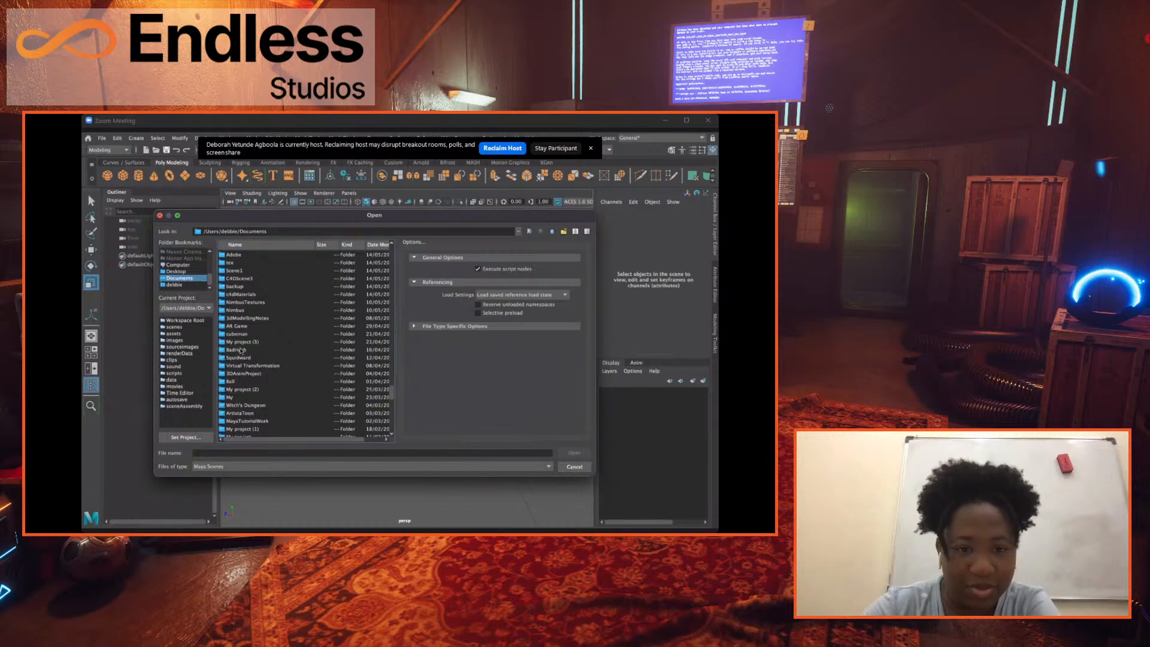
{"action": "left_click", "coordinate": [242, 350]}
{"action": "left_click", "coordinate": [581, 454]}
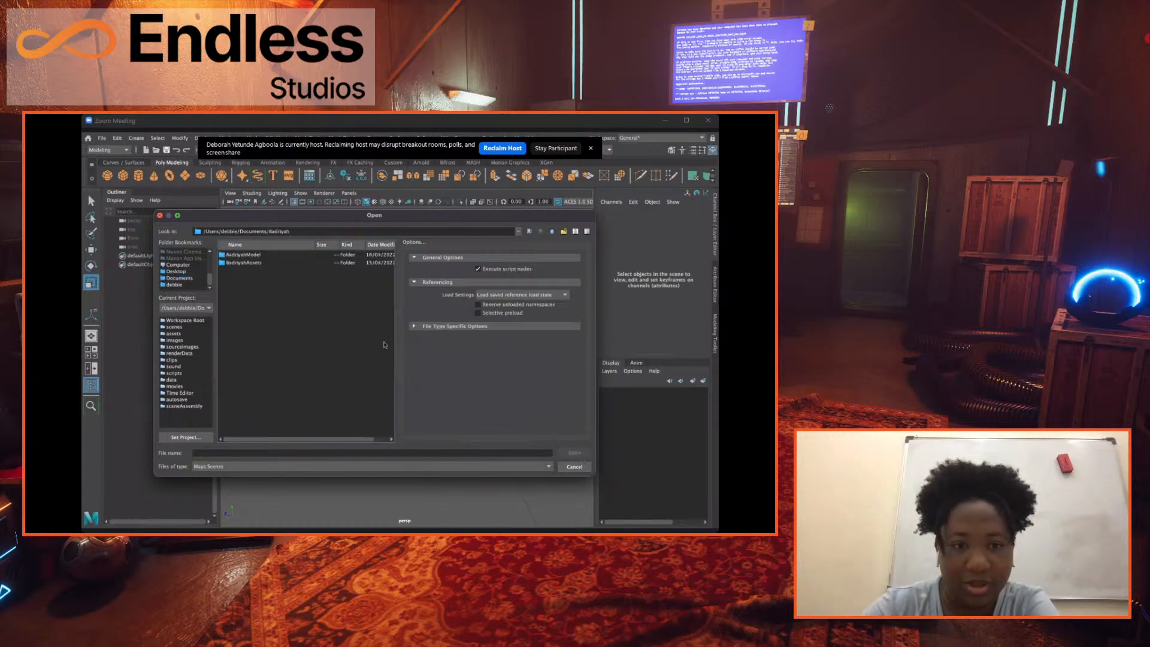
Go into the BadriyahAssets project folder and open its scenes folder.
{"action": "left_click", "coordinate": [255, 263]}
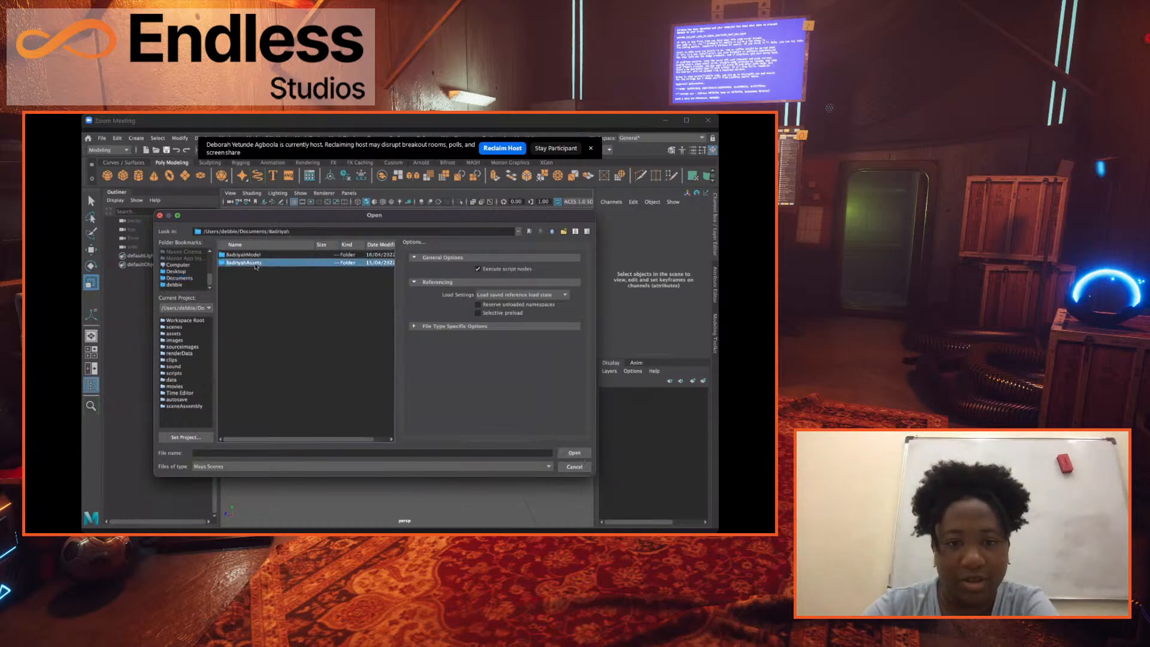
{"action": "left_click", "coordinate": [583, 454]}
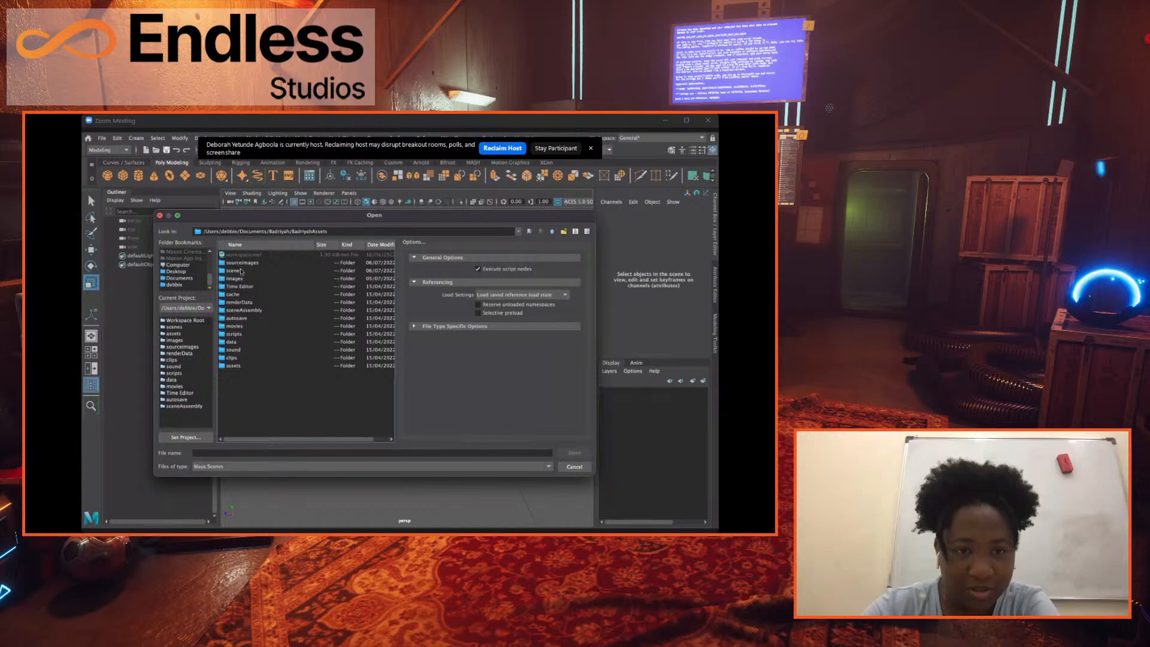
{"action": "left_click", "coordinate": [264, 271]}
{"action": "left_click", "coordinate": [574, 453]}
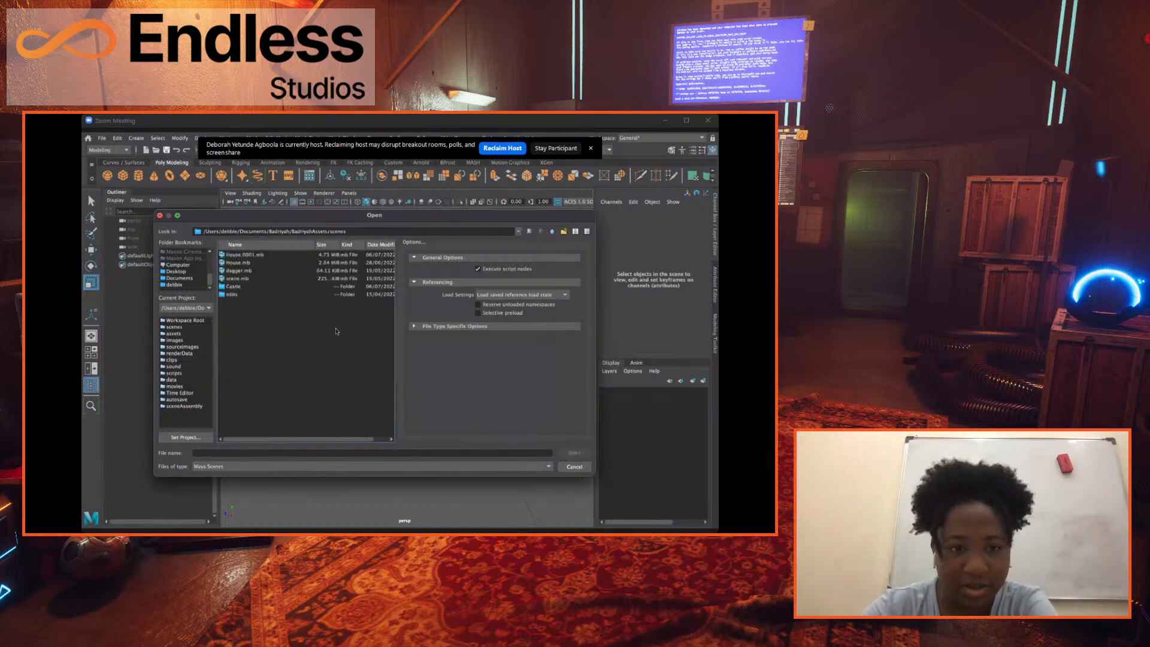
{"action": "left_click", "coordinate": [269, 256]}
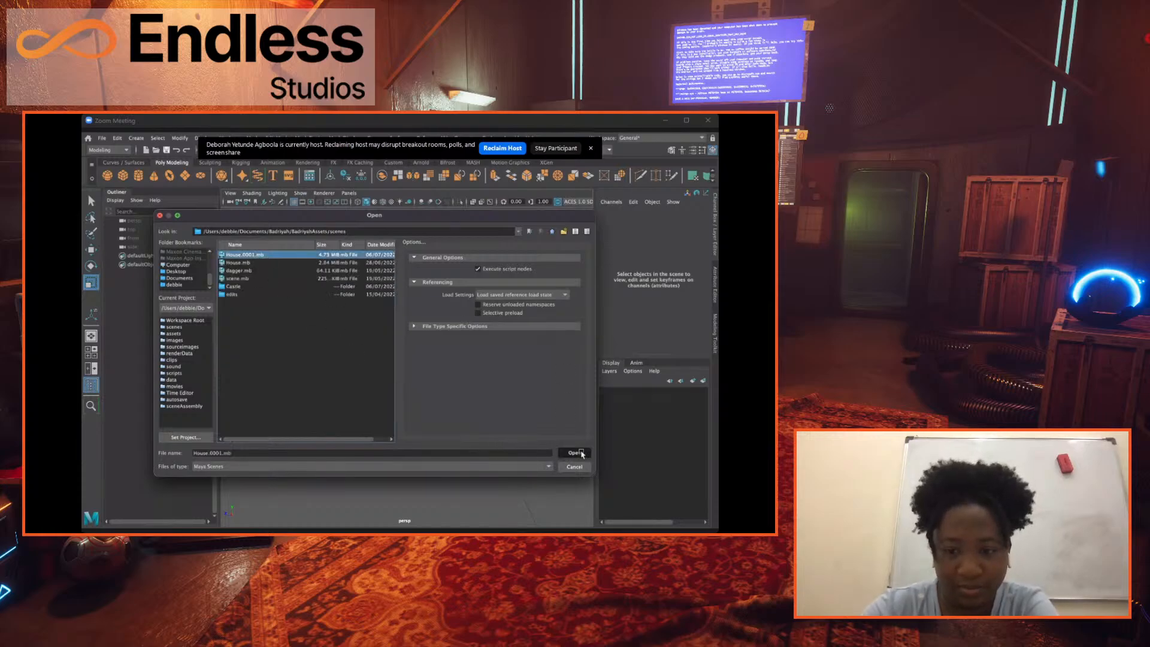
{"action": "left_click", "coordinate": [574, 452]}
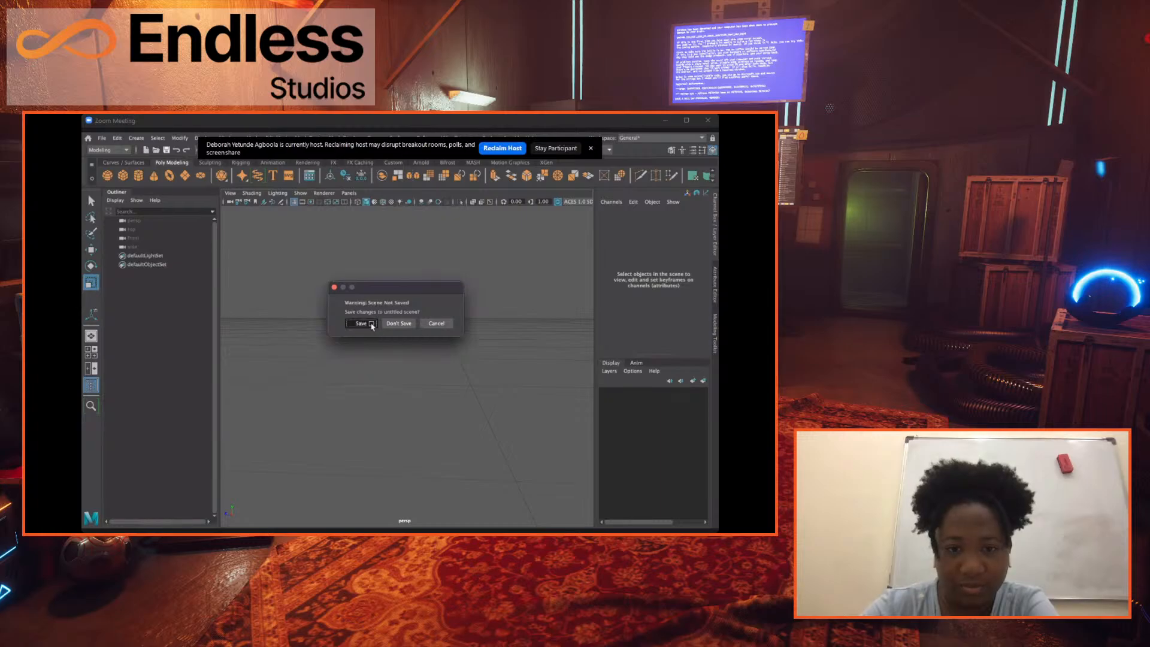
{"action": "left_click", "coordinate": [362, 323]}
{"action": "left_click", "coordinate": [264, 254]}
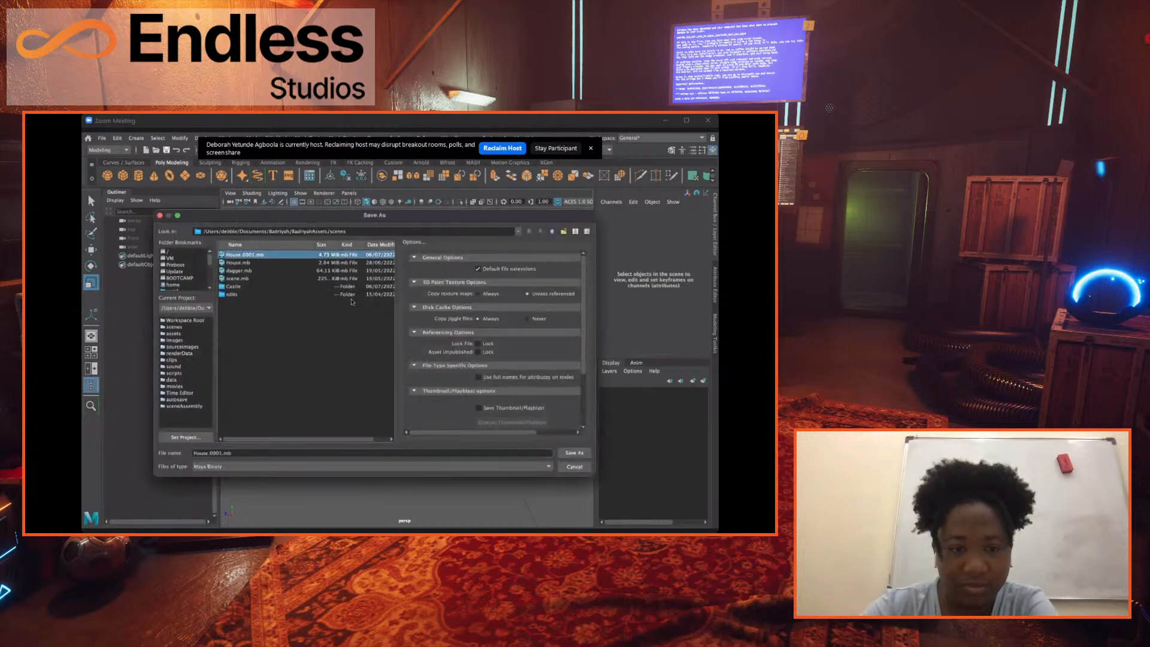
{"action": "left_click", "coordinate": [574, 454]}
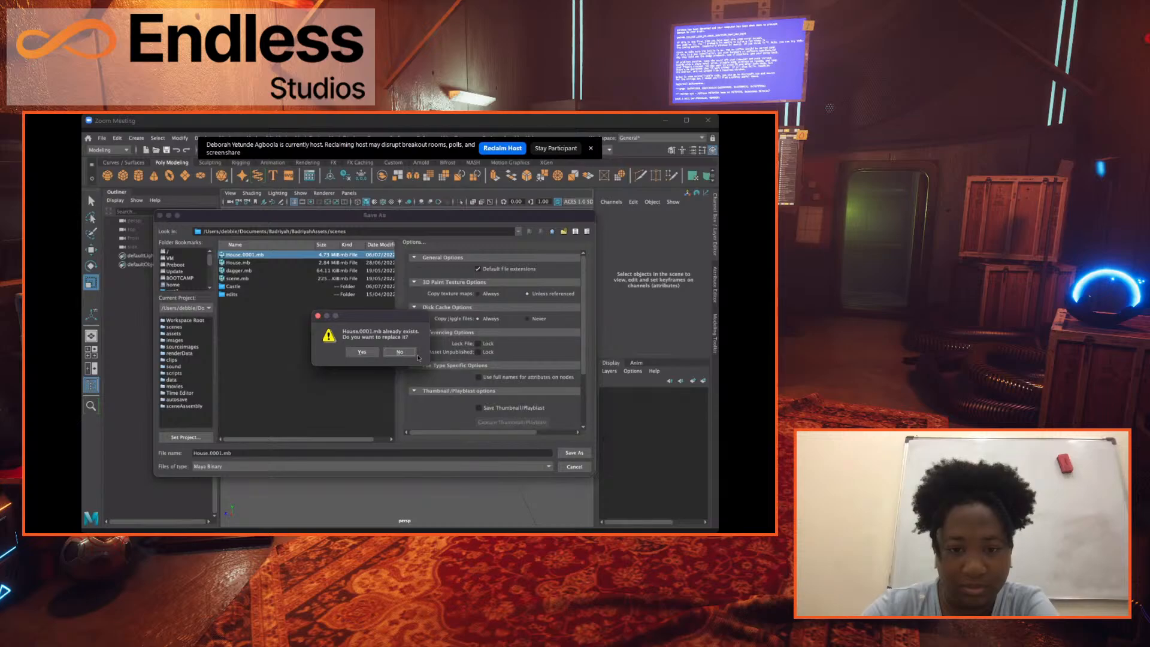
{"action": "left_click", "coordinate": [412, 353]}
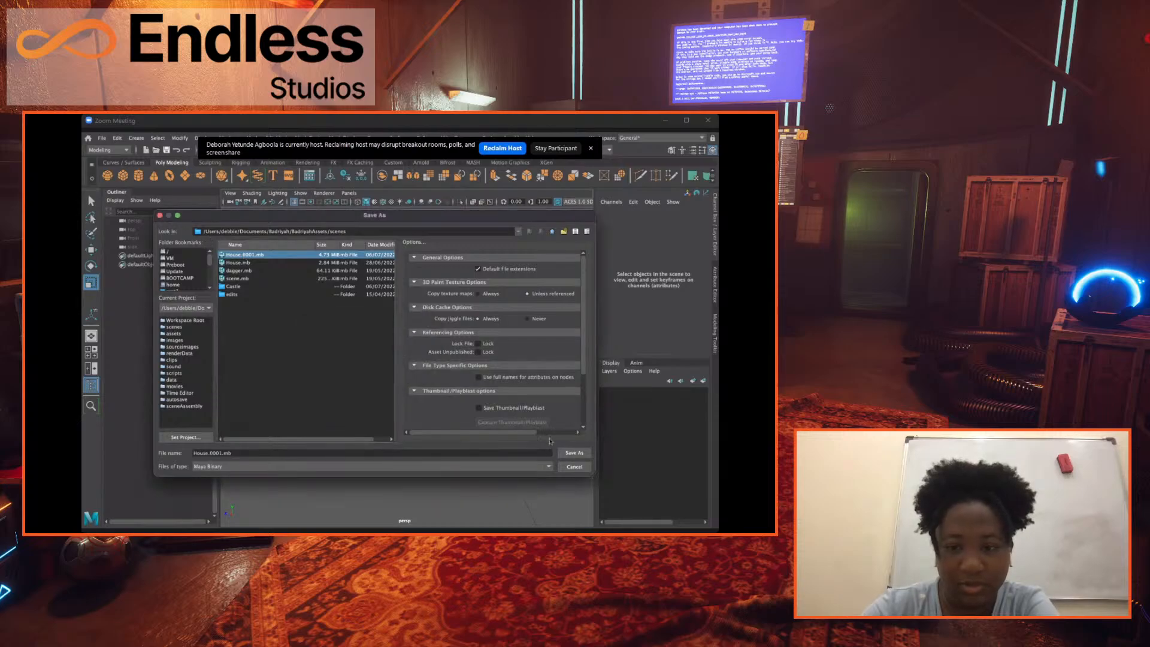
{"action": "left_click", "coordinate": [574, 467]}
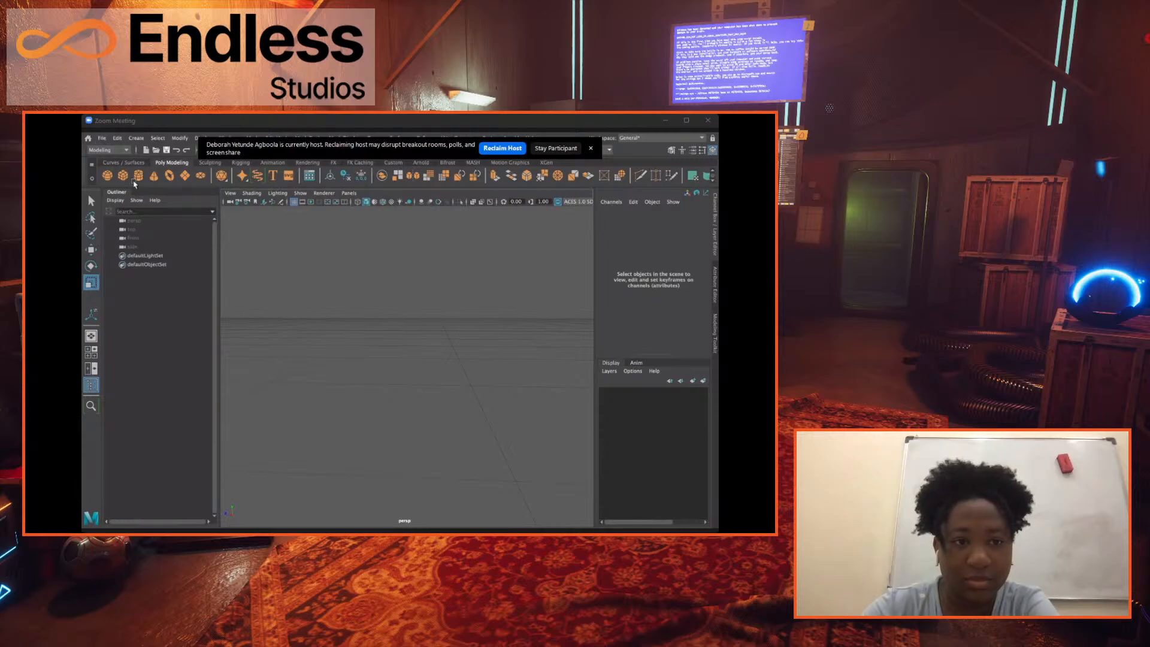
Open the scene House.0001.mb from the scenes folder, discarding the changes to the untitled scene.
{"action": "left_click", "coordinate": [103, 139]}
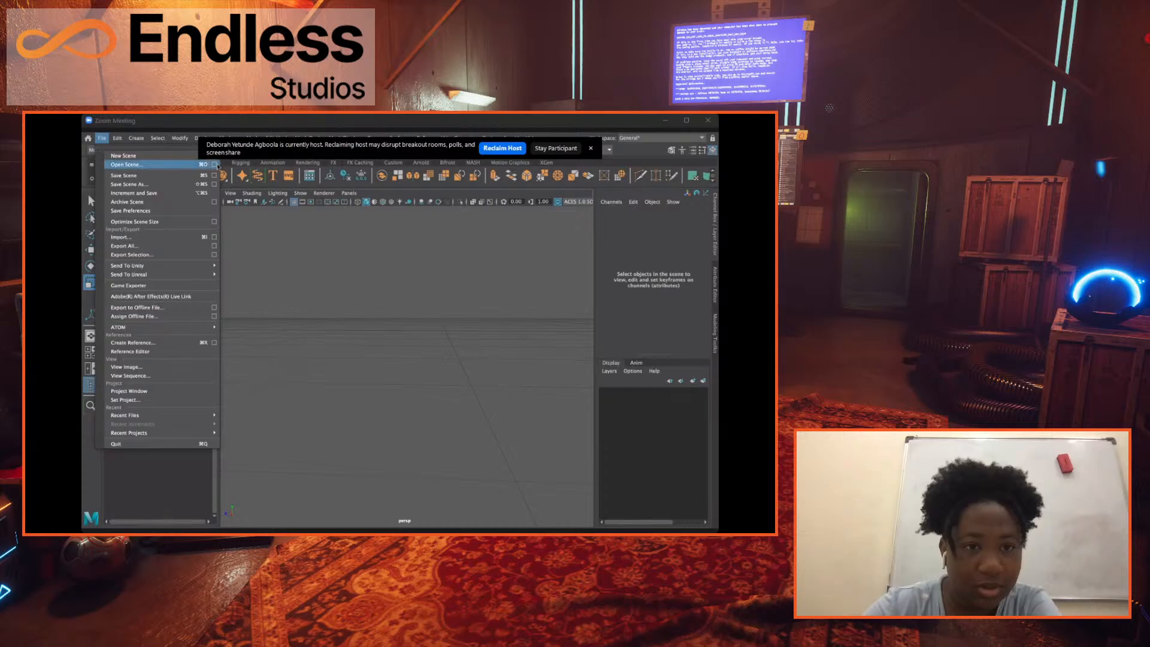
{"action": "left_click", "coordinate": [216, 165]}
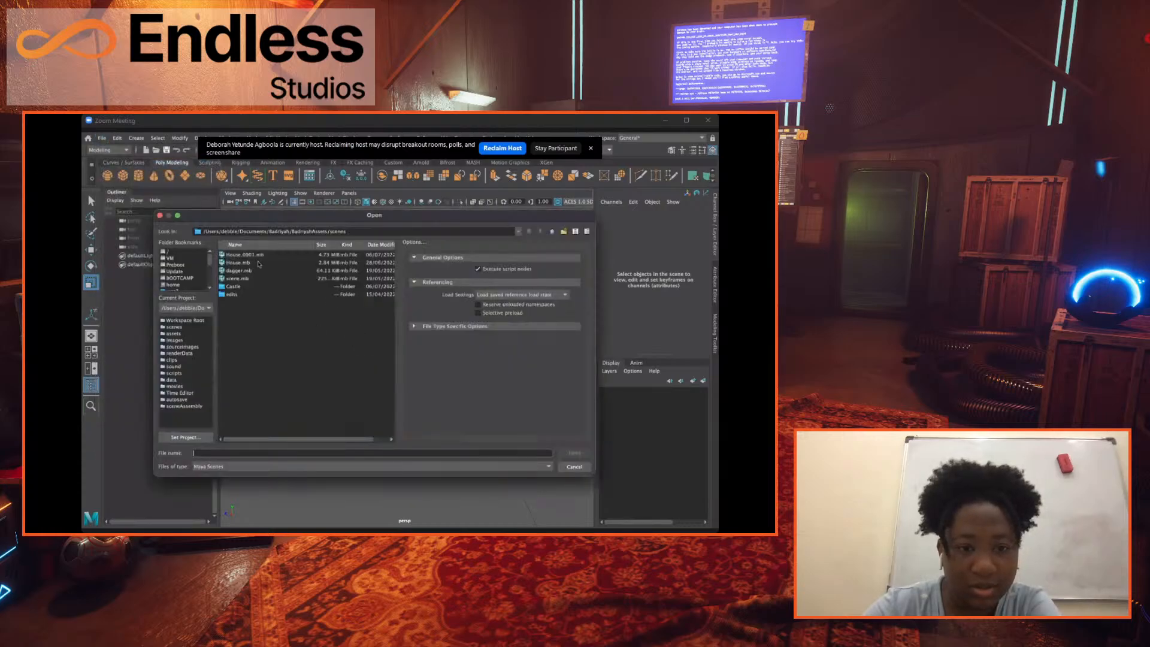
{"action": "left_click", "coordinate": [259, 255]}
{"action": "left_click", "coordinate": [566, 453]}
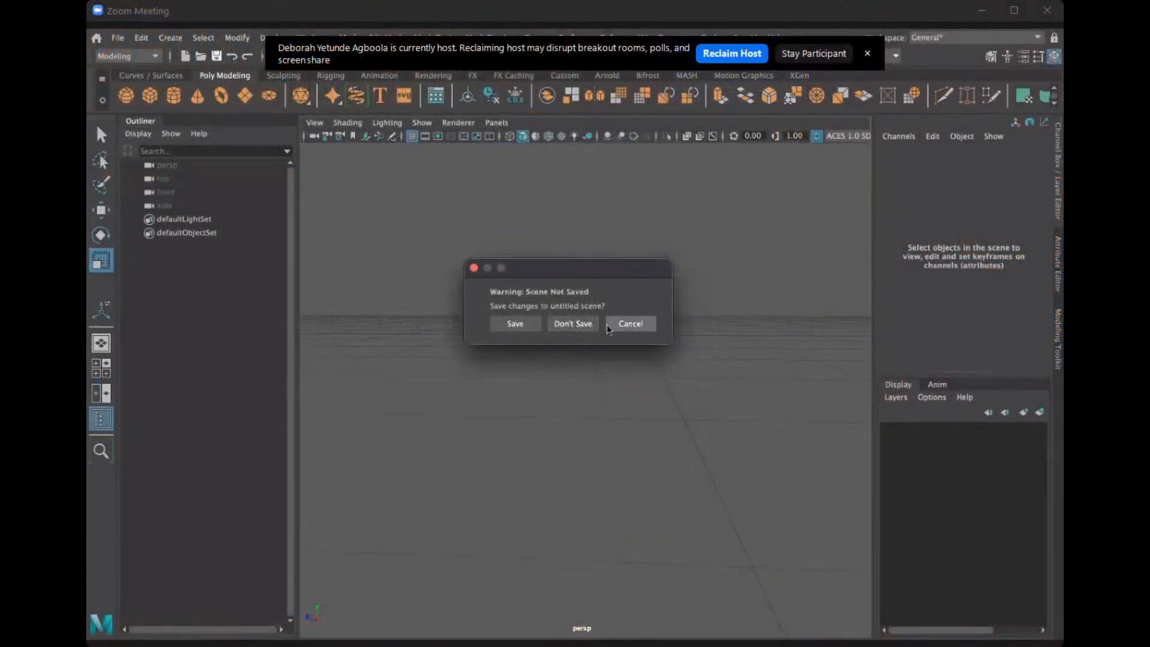
{"action": "left_click", "coordinate": [573, 324]}
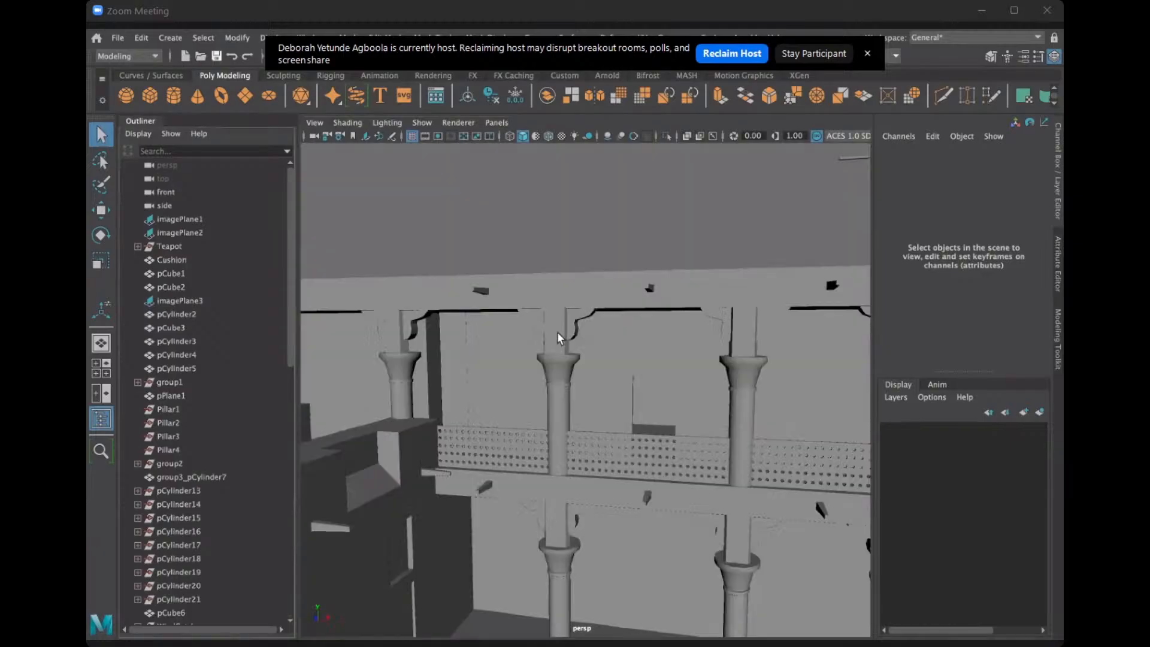
Examine the house's two-storey pillared facade, its upper balcony and the perforated railing between the columns.
{"action": "left_click_drag", "start_coordinate": [552, 379], "coordinate": [503, 321], "text": "alt"}
{"action": "middle_click_drag", "start_coordinate": [503, 321], "coordinate": [633, 263], "text": "alt"}
{"action": "left_click_drag", "start_coordinate": [633, 263], "coordinate": [623, 296], "text": "alt"}
{"action": "left_click_drag", "start_coordinate": [620, 347], "coordinate": [576, 224], "text": "alt"}
{"action": "left_click_drag", "start_coordinate": [688, 346], "coordinate": [604, 265], "text": "alt"}
{"action": "scroll", "coordinate": [610, 239], "scroll_direction": "up", "scroll_amount": 5}
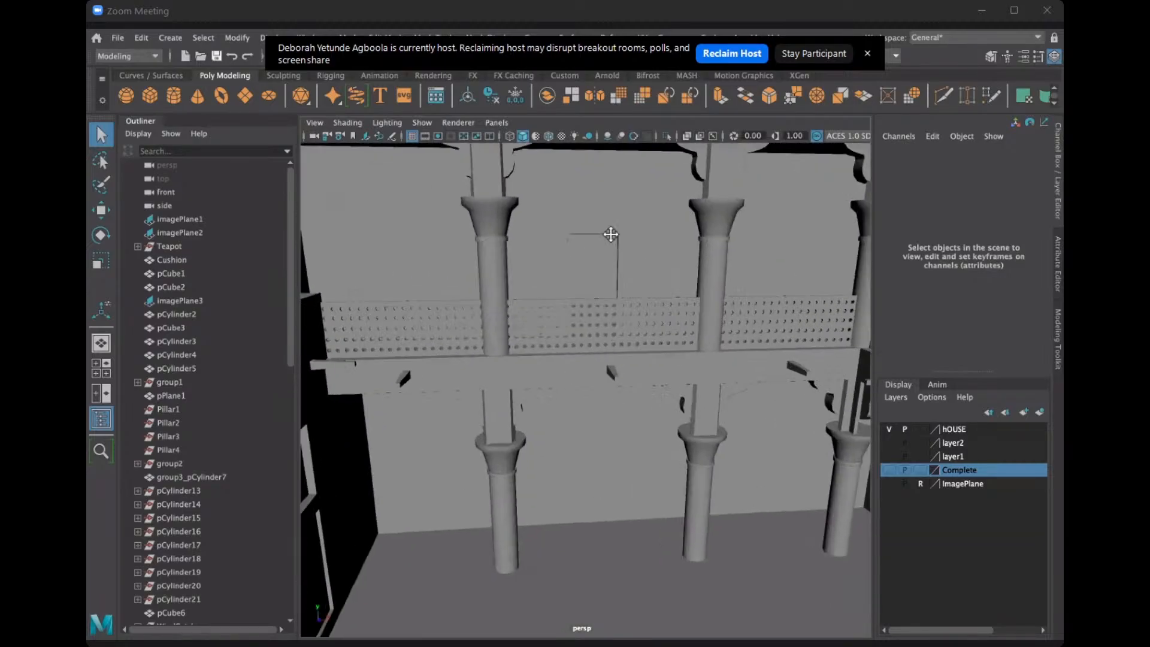
{"action": "left_click_drag", "start_coordinate": [603, 531], "coordinate": [593, 304], "text": "alt"}
{"action": "scroll", "coordinate": [595, 297], "scroll_direction": "up", "scroll_amount": 5}
{"action": "scroll", "coordinate": [594, 294], "scroll_direction": "up", "scroll_amount": 2}
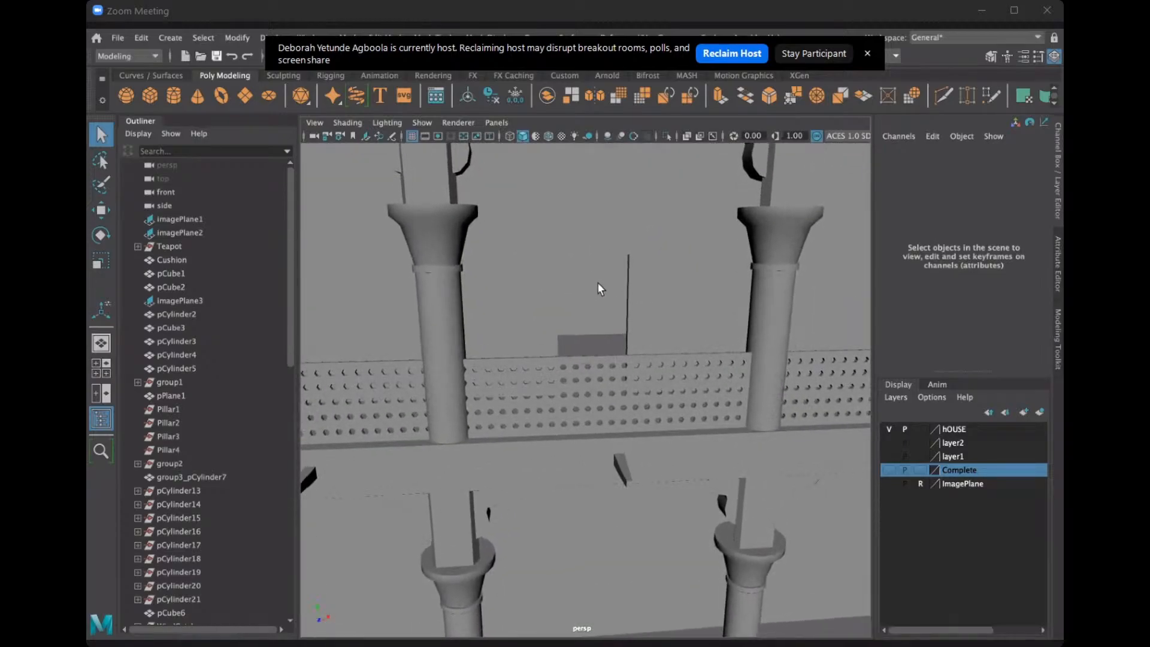
{"action": "left_click_drag", "start_coordinate": [589, 363], "coordinate": [588, 333], "text": "alt"}
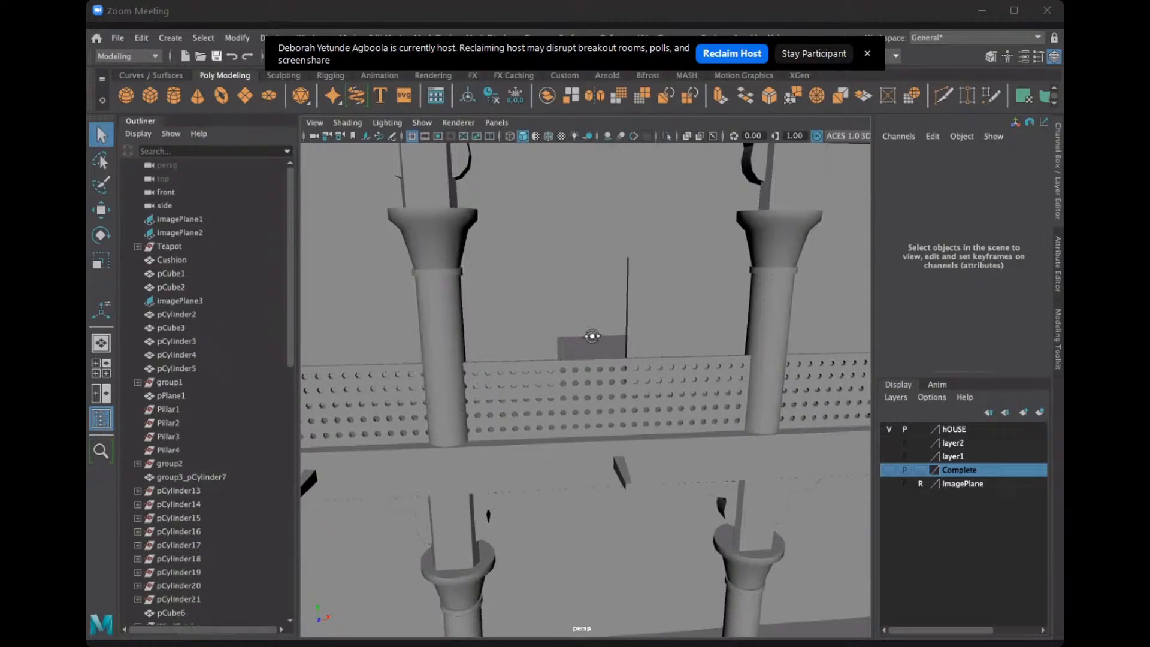
Go through the upper-floor doorway and inspect the four-poster bed in the room behind it.
{"action": "scroll", "coordinate": [588, 333], "scroll_direction": "up", "scroll_amount": 5}
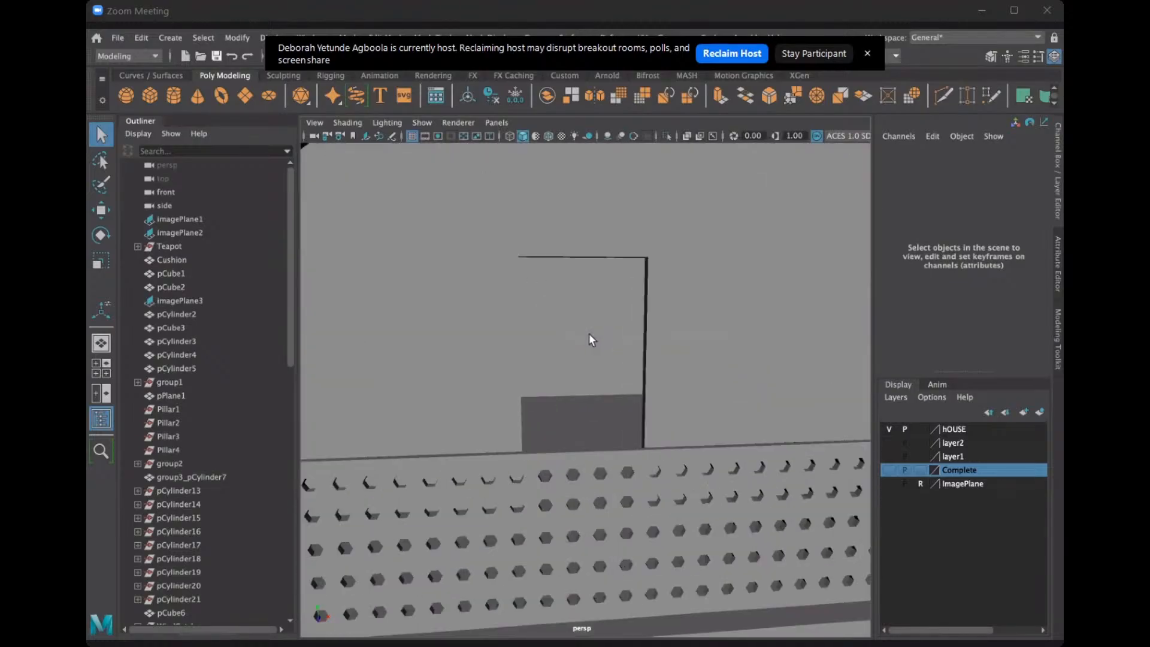
{"action": "left_click_drag", "start_coordinate": [589, 333], "coordinate": [590, 490], "text": "alt"}
{"action": "middle_click_drag", "start_coordinate": [591, 490], "coordinate": [713, 262], "text": "alt"}
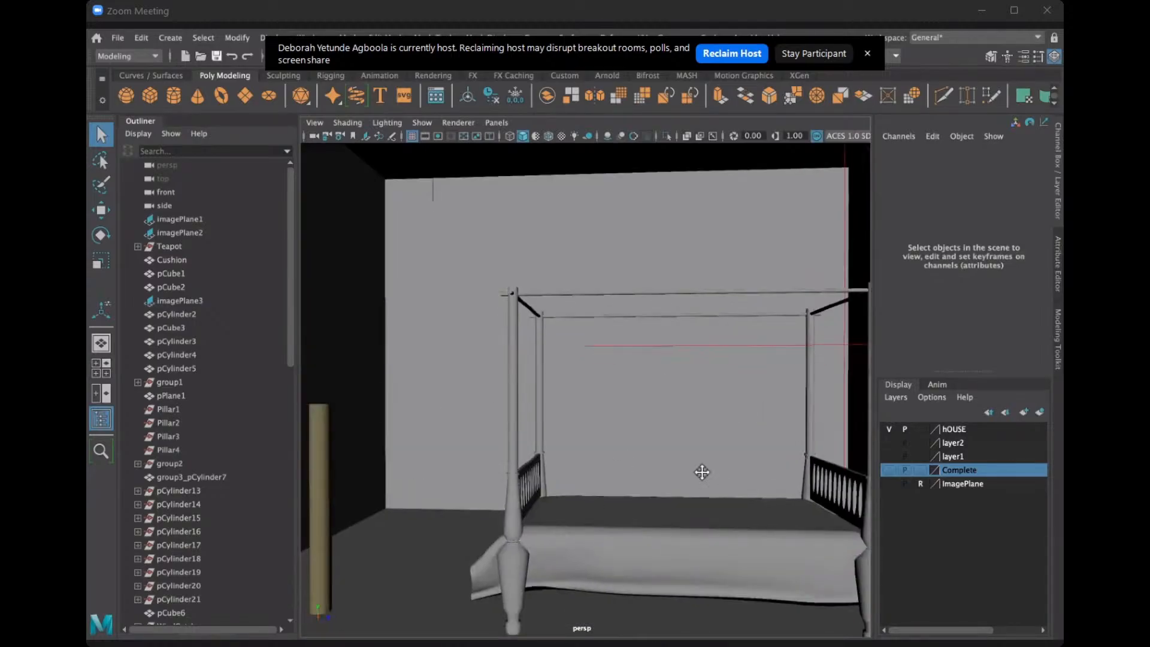
{"action": "middle_click_drag", "start_coordinate": [702, 471], "coordinate": [682, 426], "text": "alt"}
{"action": "left_click_drag", "start_coordinate": [683, 426], "coordinate": [683, 428], "text": "alt"}
{"action": "middle_click_drag", "start_coordinate": [684, 429], "coordinate": [428, 403], "text": "alt"}
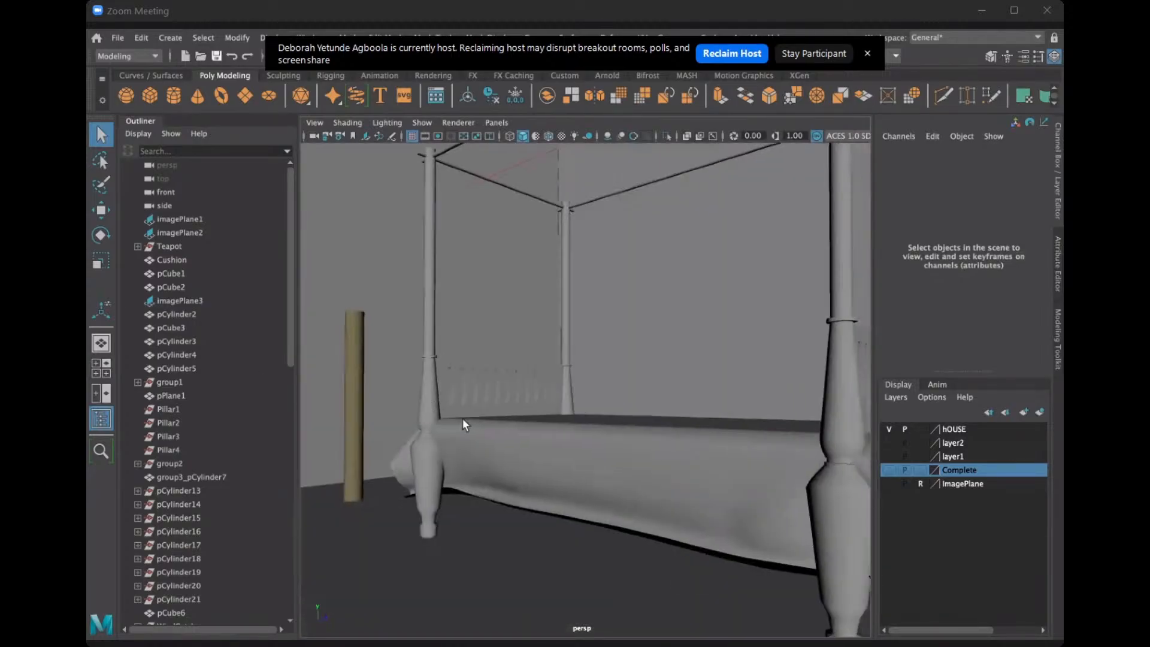
{"action": "left_click_drag", "start_coordinate": [462, 418], "coordinate": [612, 401], "text": "alt"}
Inspect the balcony railing and columns up close, then view the courtyard corner and both storeys from farther back.
{"action": "middle_click_drag", "start_coordinate": [612, 401], "coordinate": [410, 392], "text": "alt"}
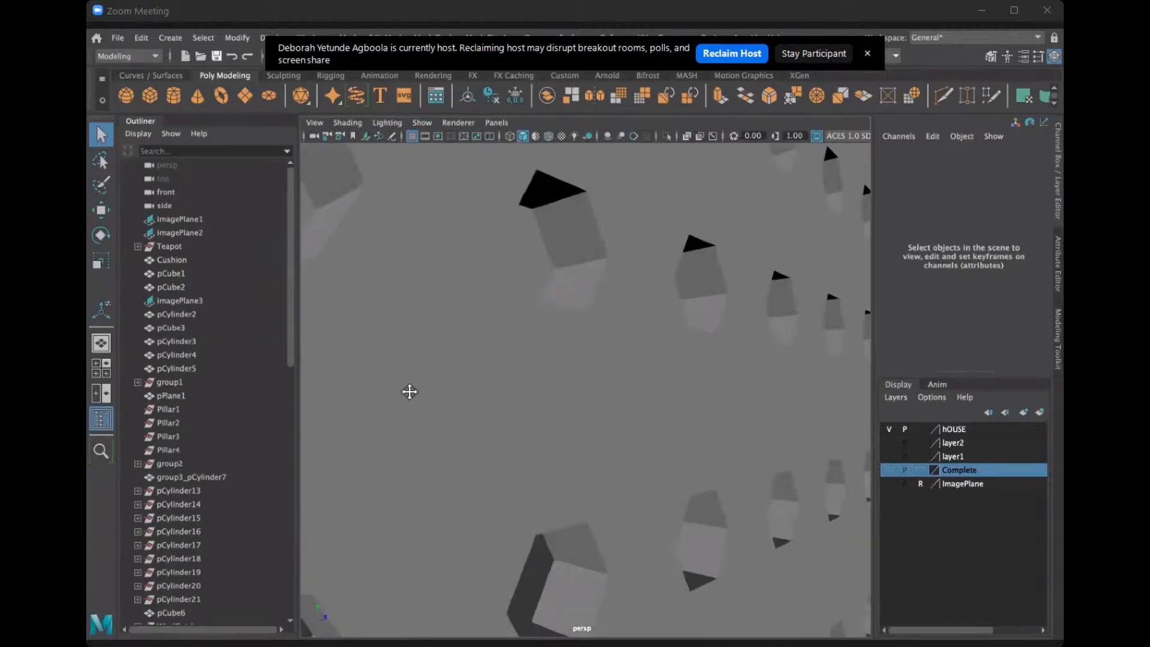
{"action": "right_click_drag", "start_coordinate": [410, 392], "coordinate": [318, 413], "text": "alt"}
{"action": "left_click_drag", "start_coordinate": [318, 414], "coordinate": [542, 446], "text": "alt"}
{"action": "right_click_drag", "start_coordinate": [541, 447], "coordinate": [469, 457], "text": "alt"}
{"action": "left_click_drag", "start_coordinate": [469, 457], "coordinate": [469, 456], "text": "alt"}
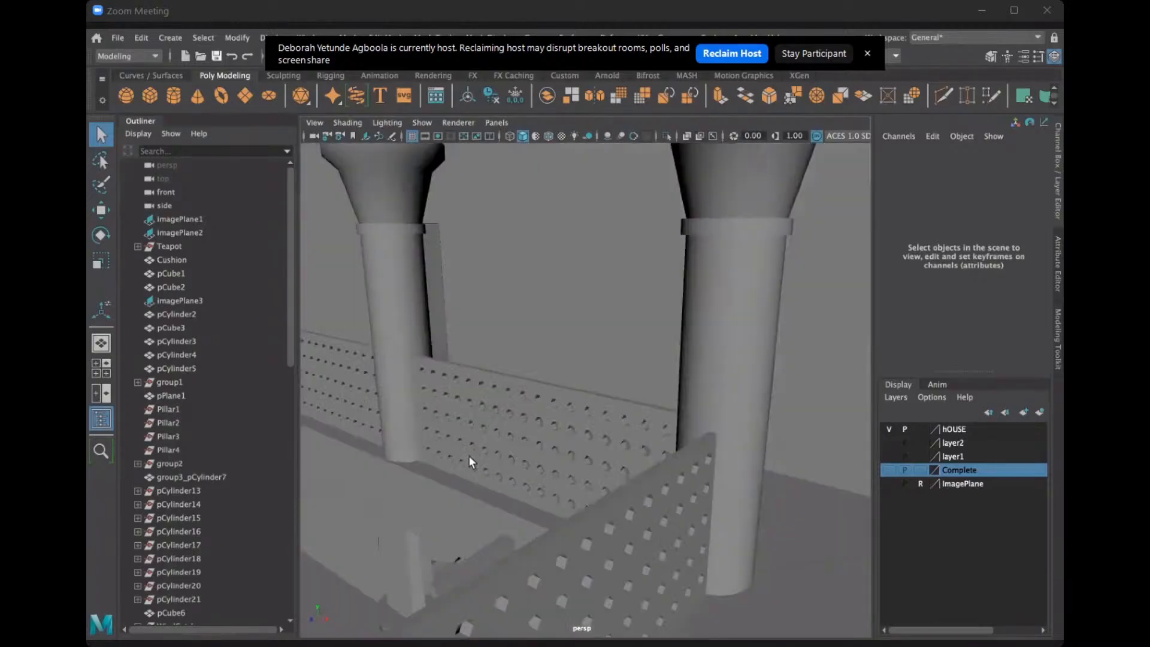
{"action": "left_click_drag", "start_coordinate": [842, 352], "coordinate": [539, 380], "text": "alt"}
{"action": "left_click_drag", "start_coordinate": [767, 347], "coordinate": [590, 370], "text": "alt"}
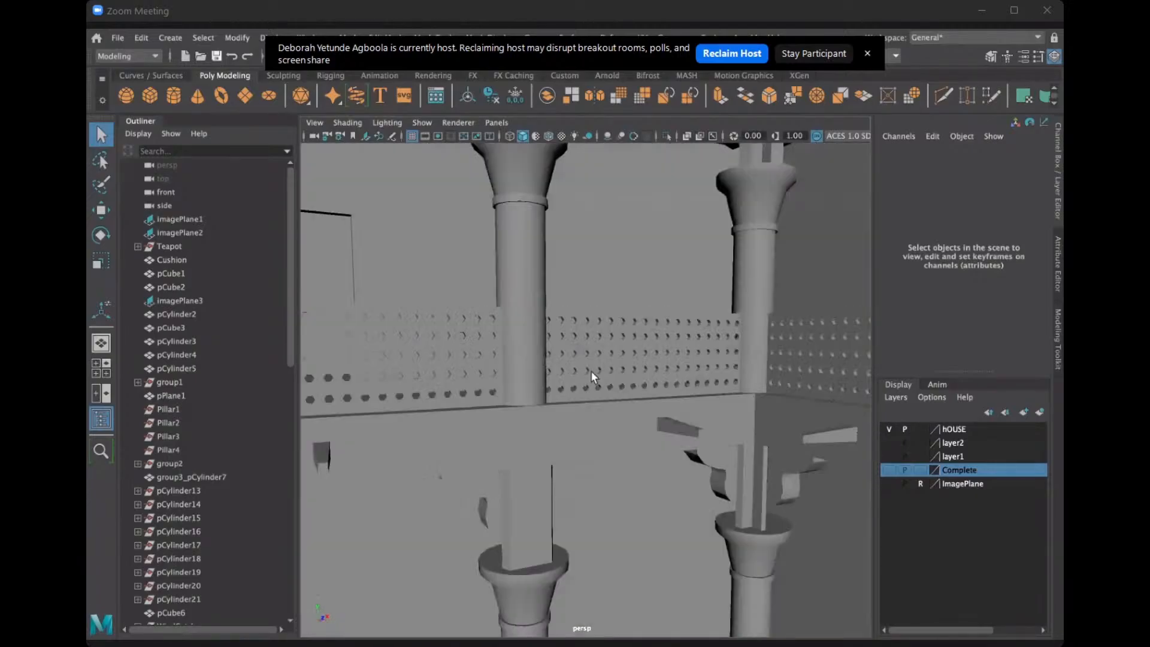
{"action": "right_click_drag", "start_coordinate": [591, 370], "coordinate": [570, 385], "text": "alt"}
{"action": "left_click_drag", "start_coordinate": [570, 386], "coordinate": [522, 378], "text": "alt"}
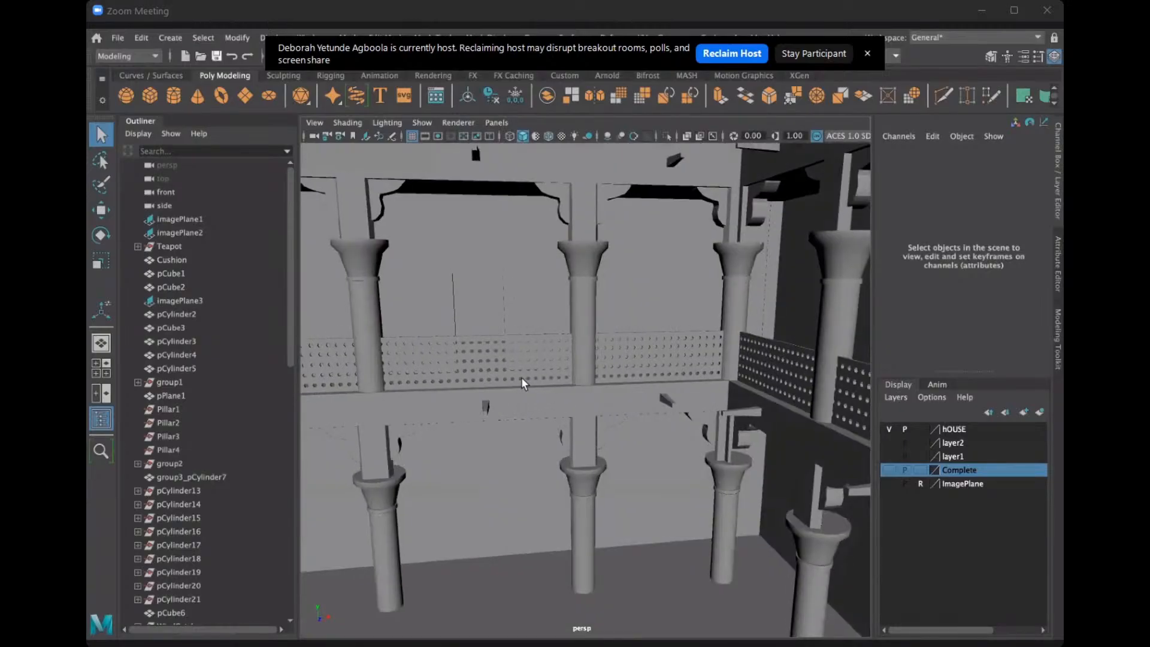
{"action": "scroll", "coordinate": [521, 375], "scroll_direction": "down", "scroll_amount": 2}
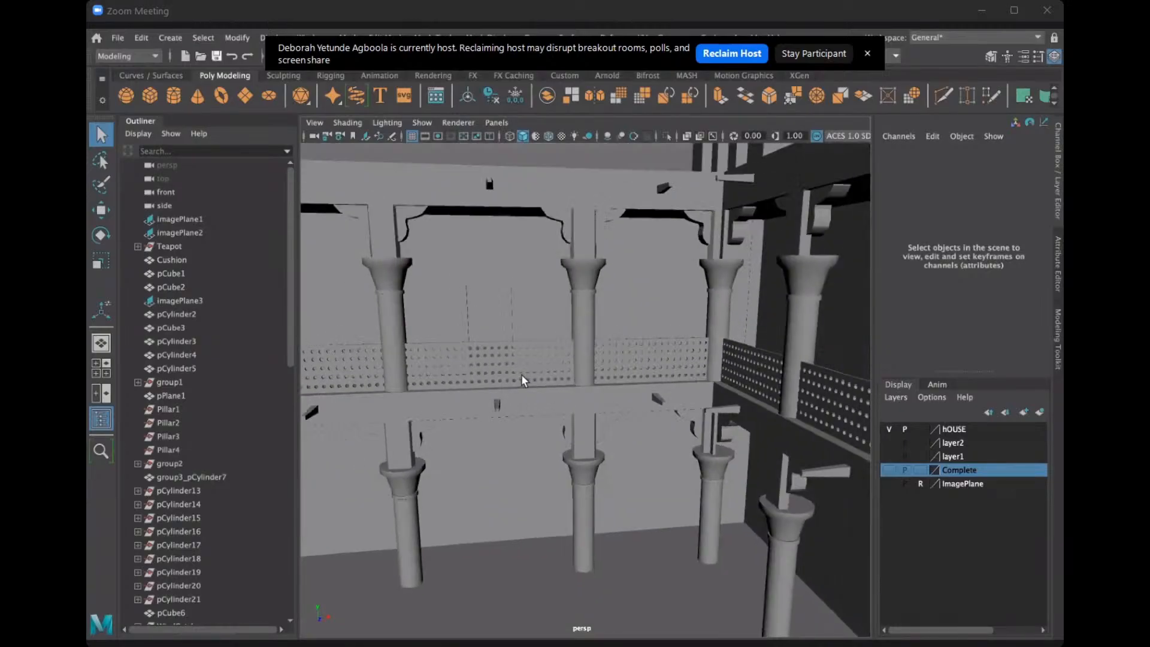
{"action": "scroll", "coordinate": [521, 375], "scroll_direction": "up", "scroll_amount": 2}
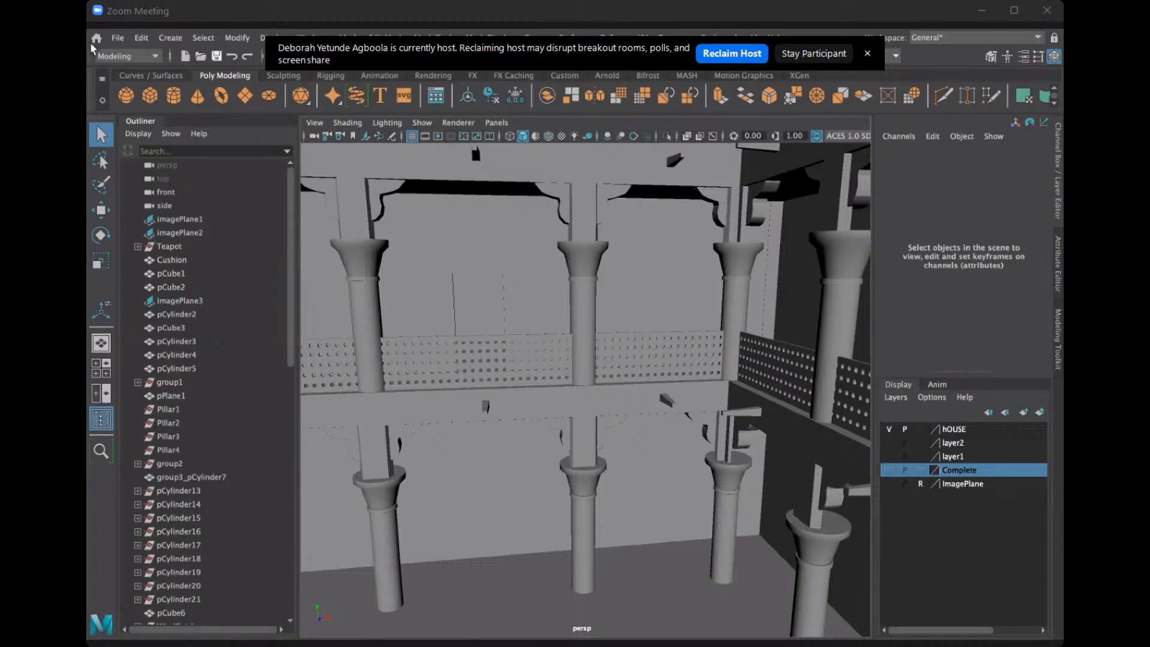
{"action": "left_click", "coordinate": [117, 37]}
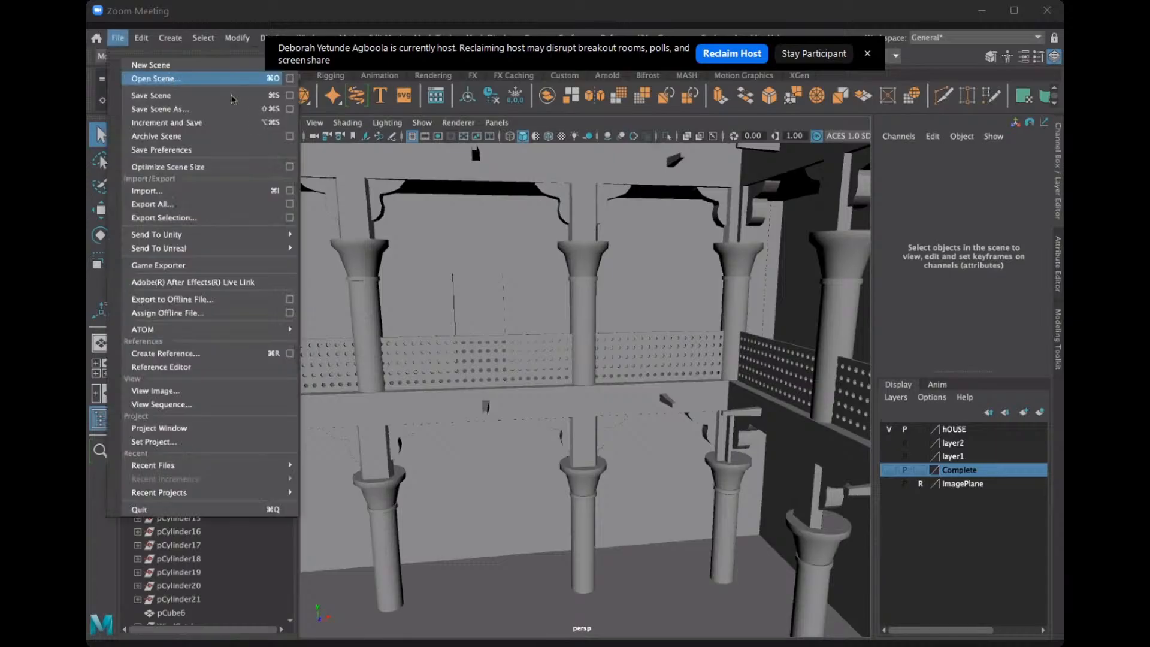
{"action": "left_click", "coordinate": [157, 78]}
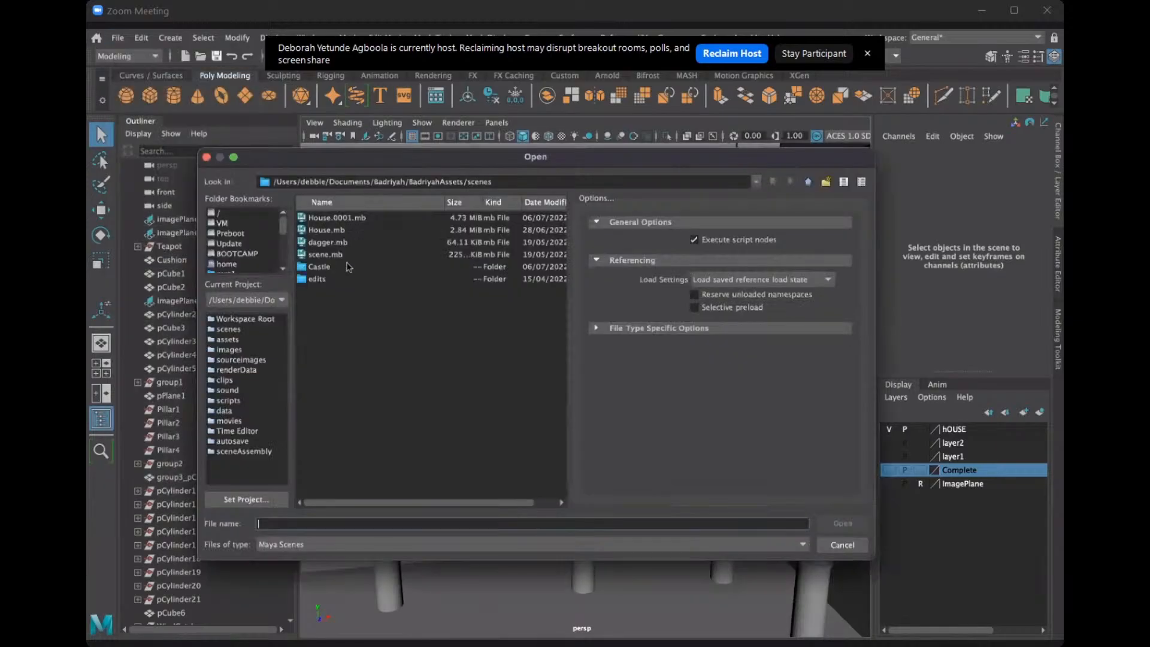
{"action": "double_click", "coordinate": [331, 269]}
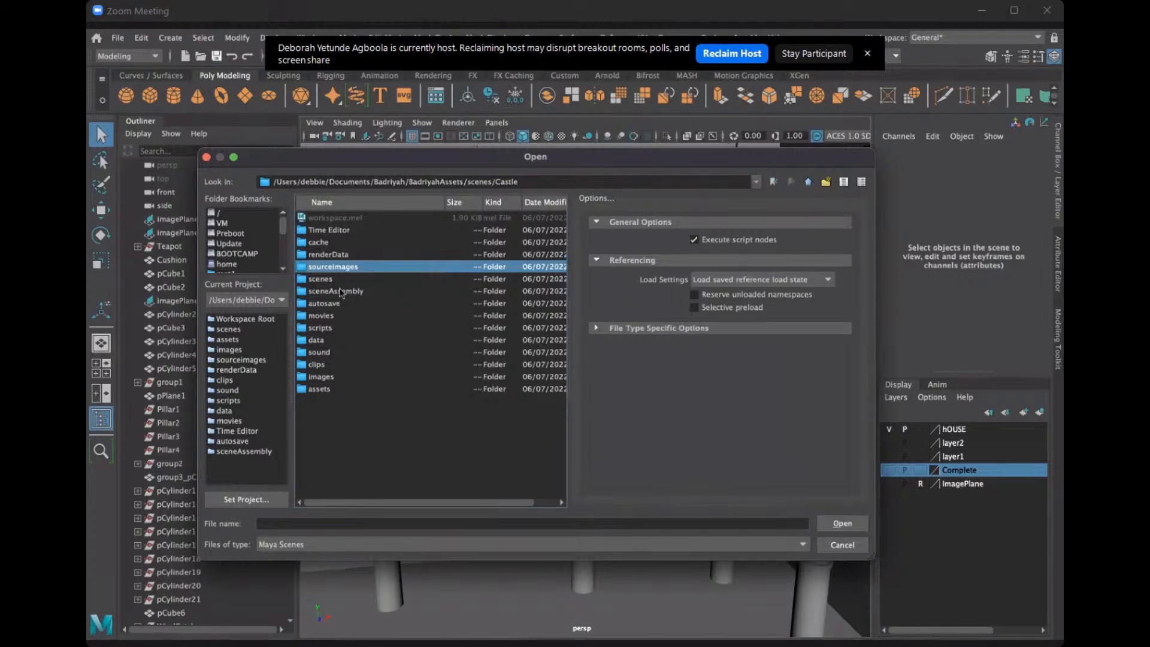
{"action": "double_click", "coordinate": [339, 279]}
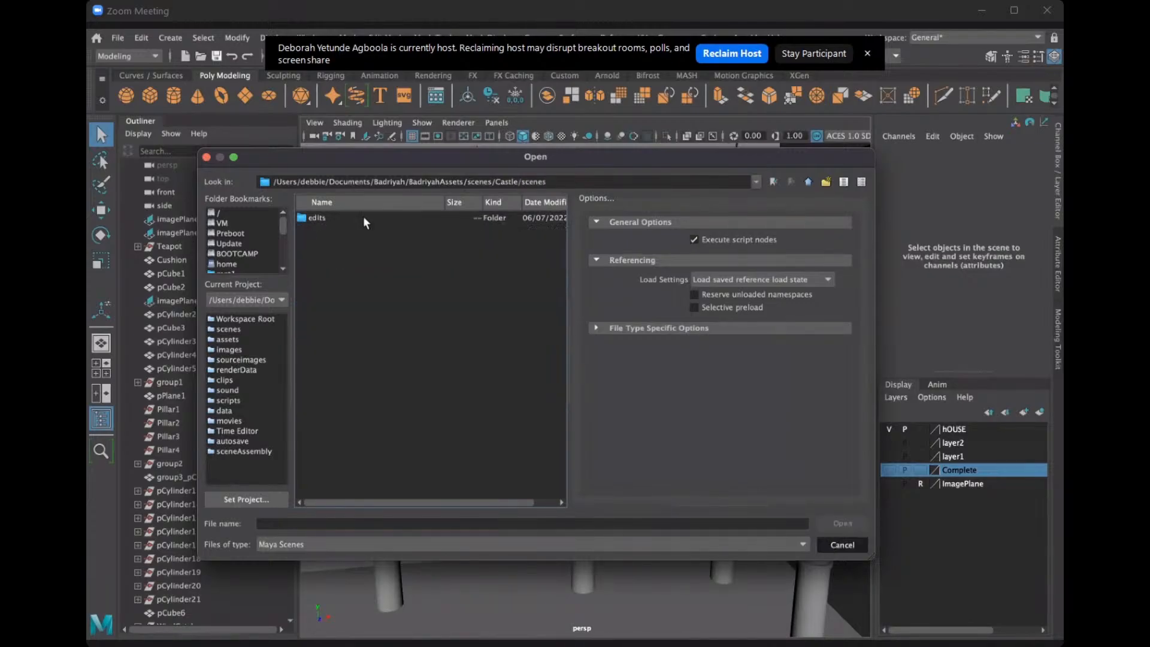
{"action": "left_click", "coordinate": [828, 545]}
Start a new scene, discarding the changes to House.0001.mb, and accept Castle as the current project with its listed folder locations.
{"action": "left_click", "coordinate": [117, 38]}
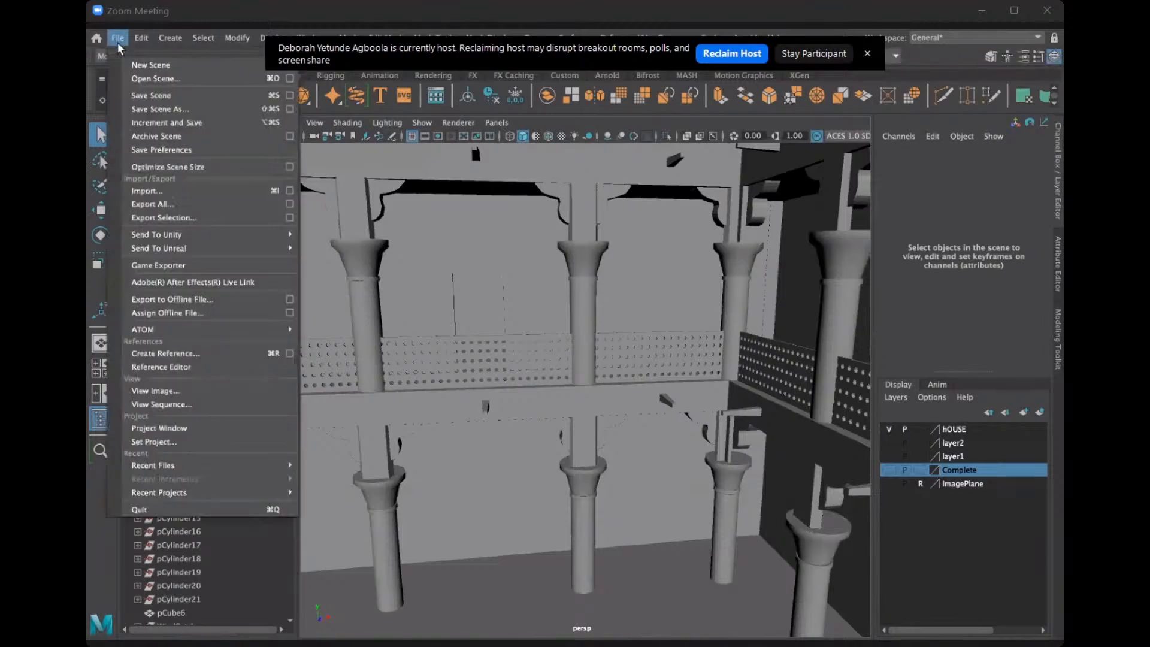
{"action": "left_click", "coordinate": [175, 66]}
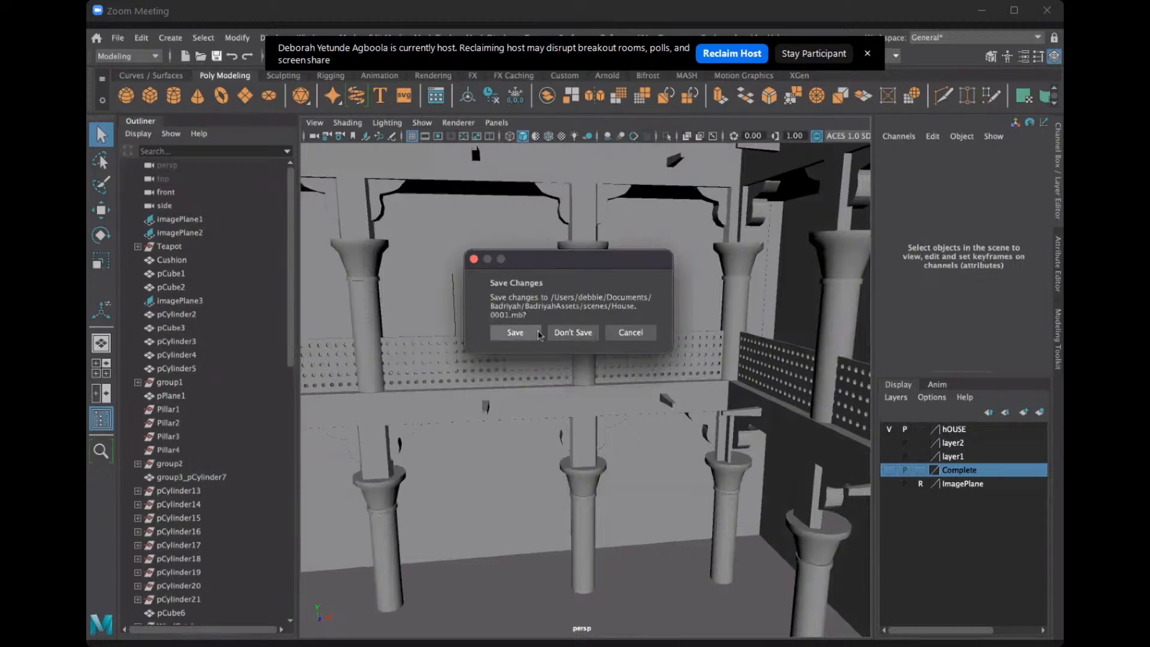
{"action": "left_click", "coordinate": [558, 332]}
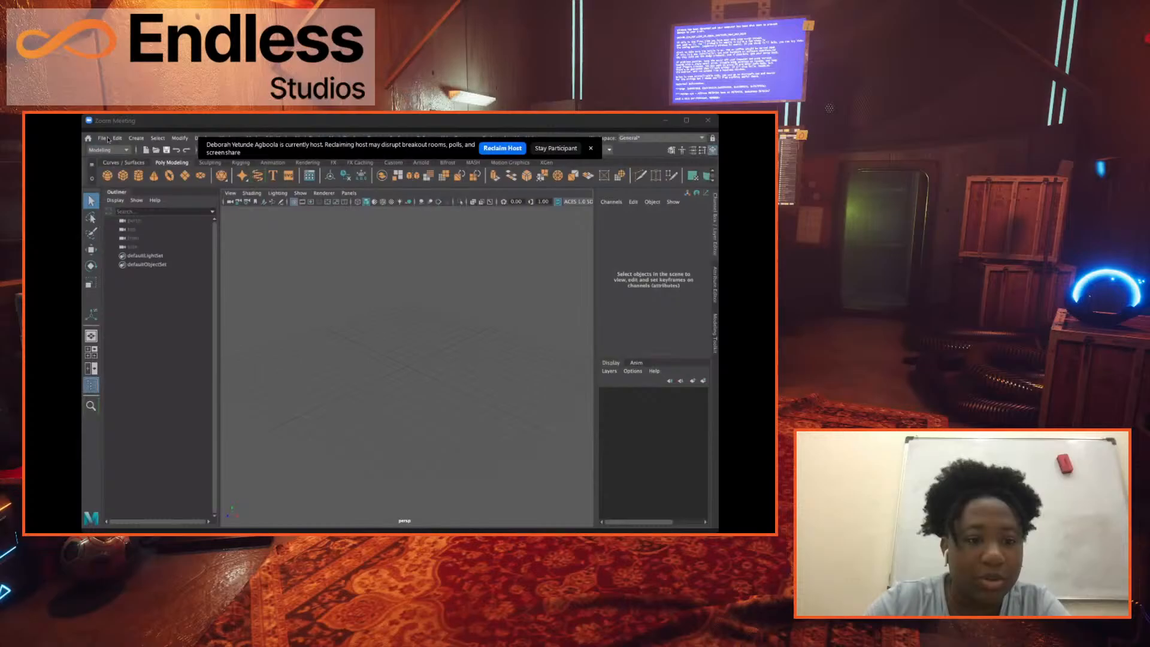
{"action": "left_click", "coordinate": [117, 37]}
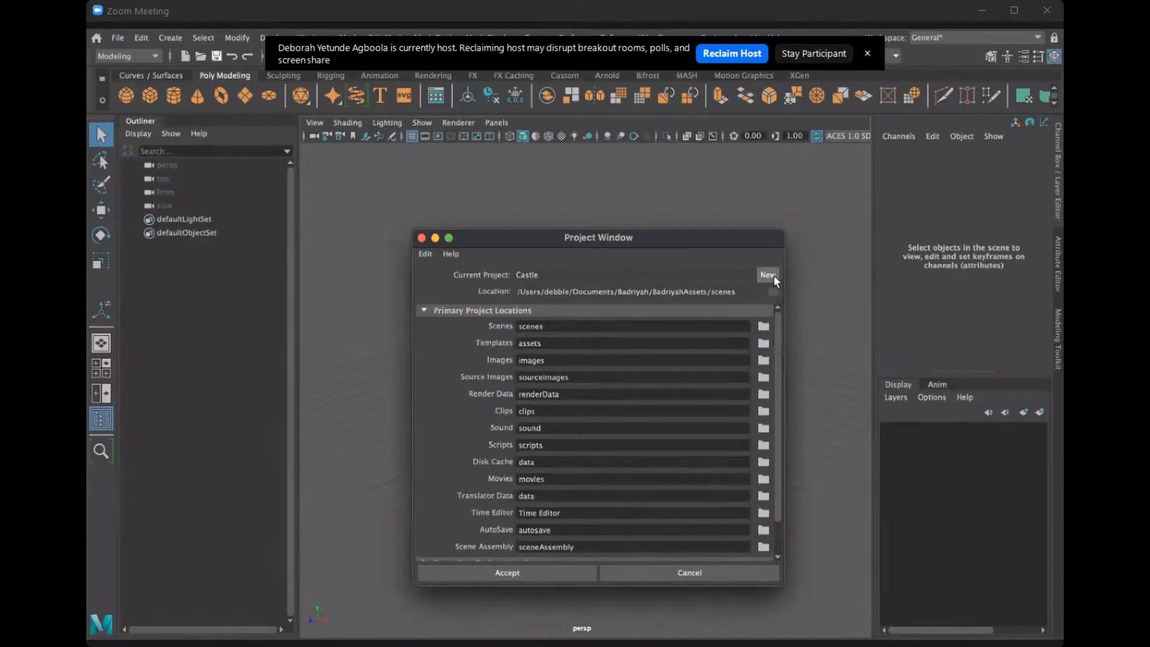
{"action": "left_click", "coordinate": [529, 570]}
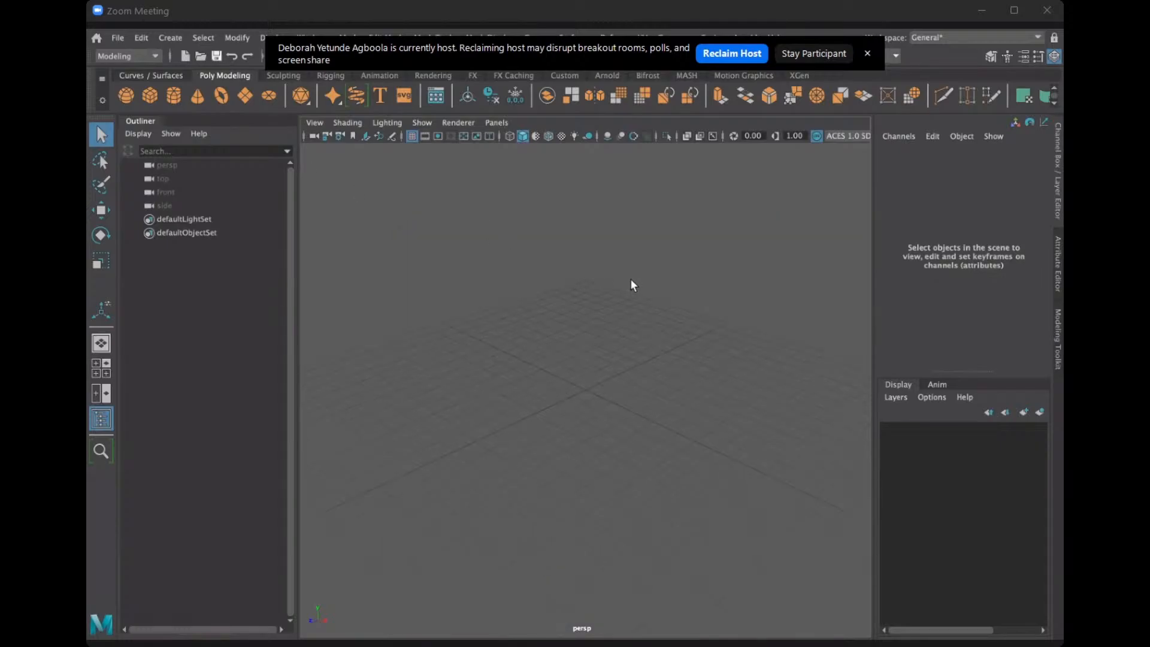
{"action": "left_click_drag", "start_coordinate": [630, 279], "coordinate": [619, 258], "text": "alt"}
{"action": "middle_click_drag", "start_coordinate": [619, 259], "coordinate": [609, 339], "text": "alt"}
{"action": "left_click", "coordinate": [315, 123]}
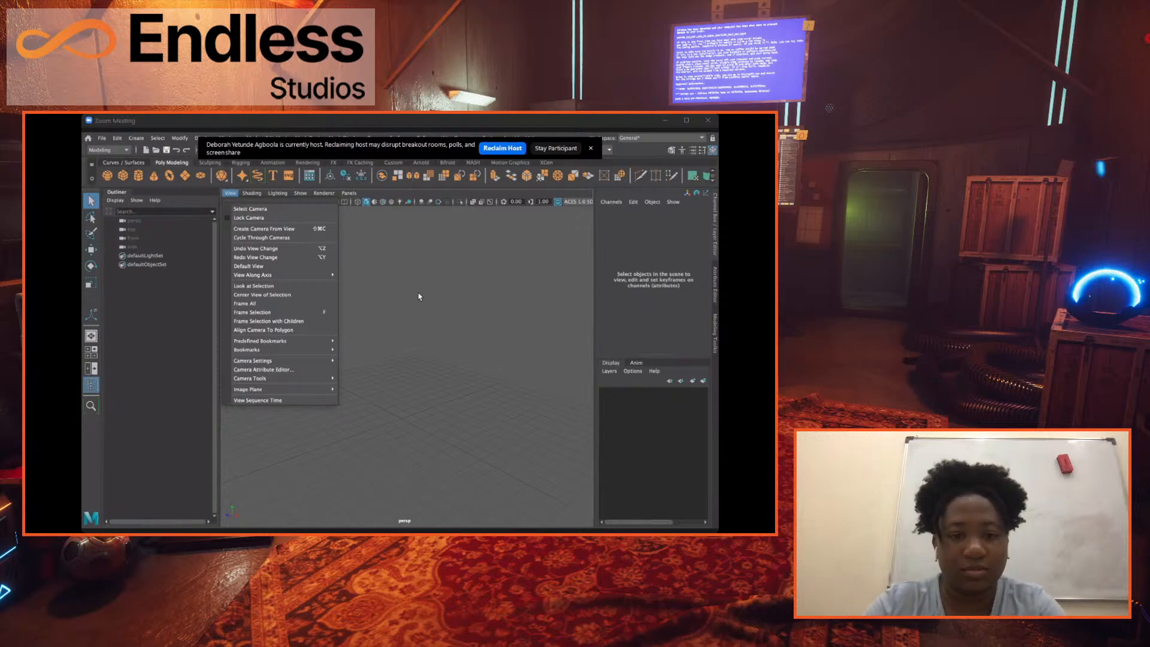
{"action": "left_click", "coordinate": [379, 260]}
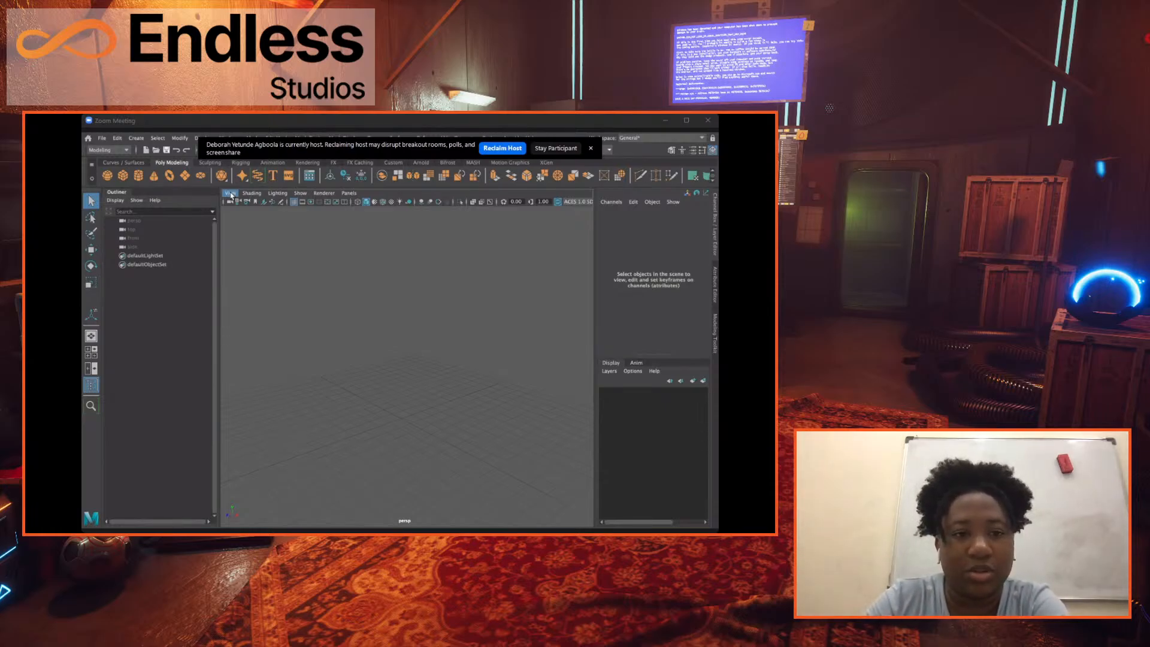
Start importing an image plane for the perspective view and browse to the Documents folder.
{"action": "left_click", "coordinate": [231, 194]}
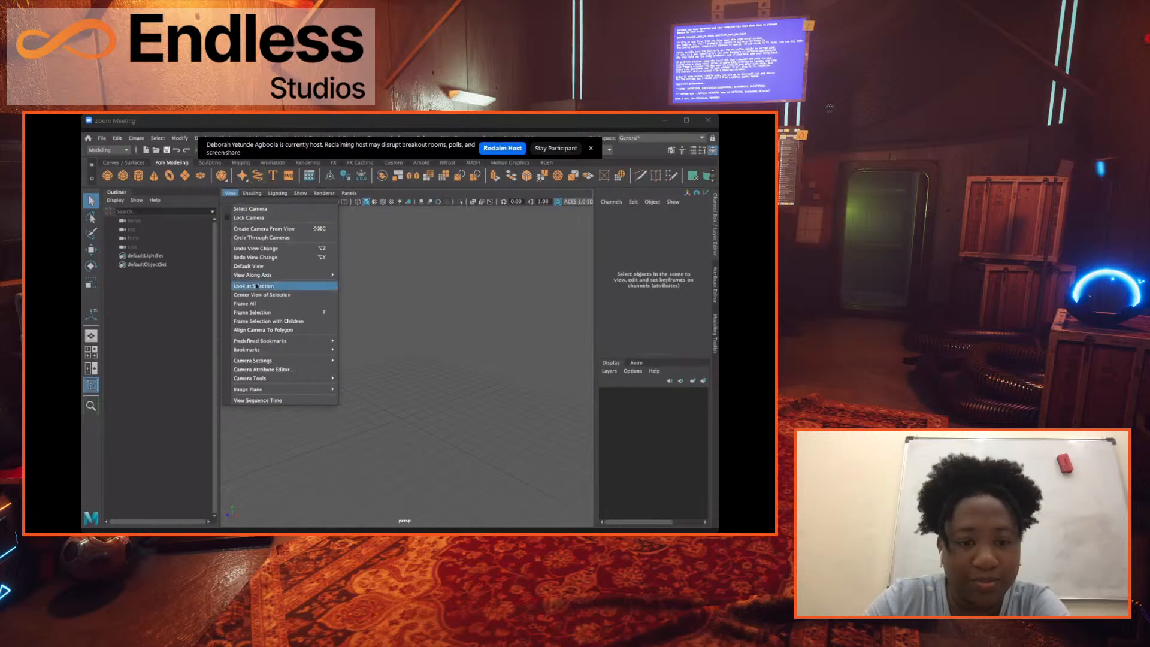
{"action": "mouse_move", "coordinate": [275, 389]}
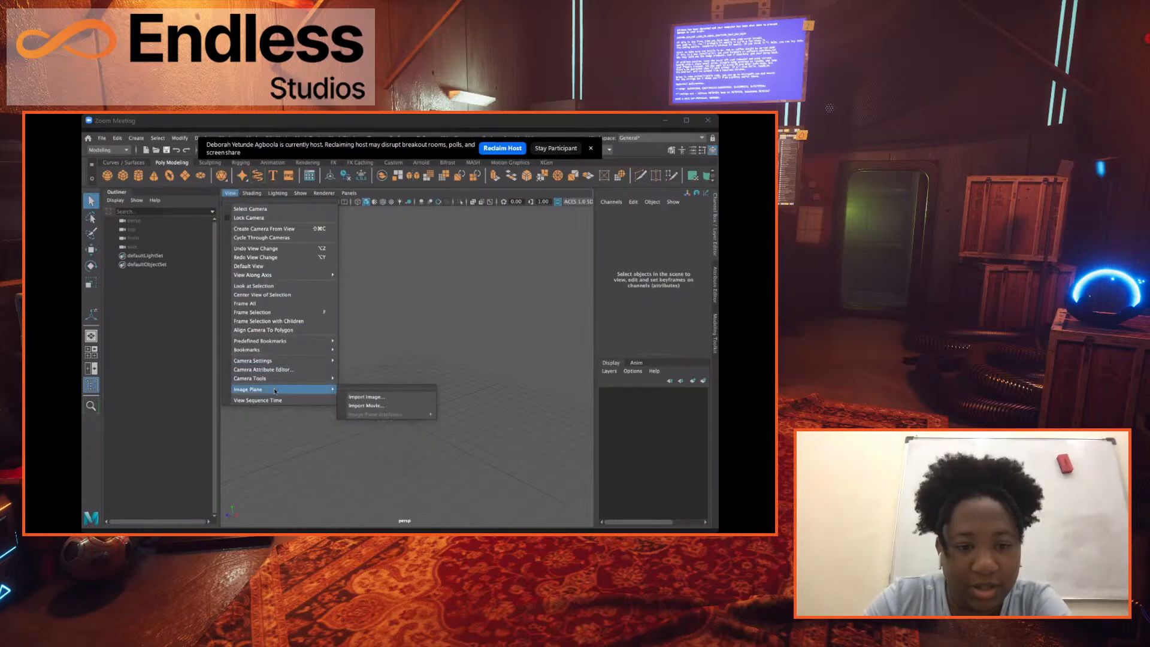
{"action": "left_click", "coordinate": [362, 397]}
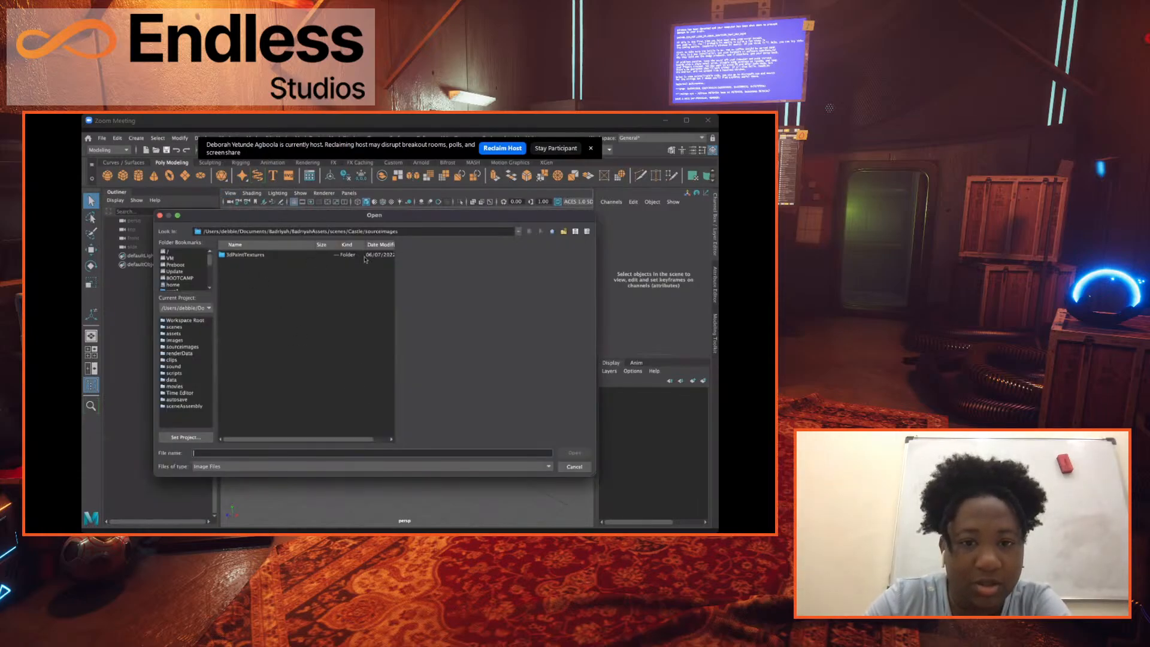
{"action": "left_click", "coordinate": [188, 347]}
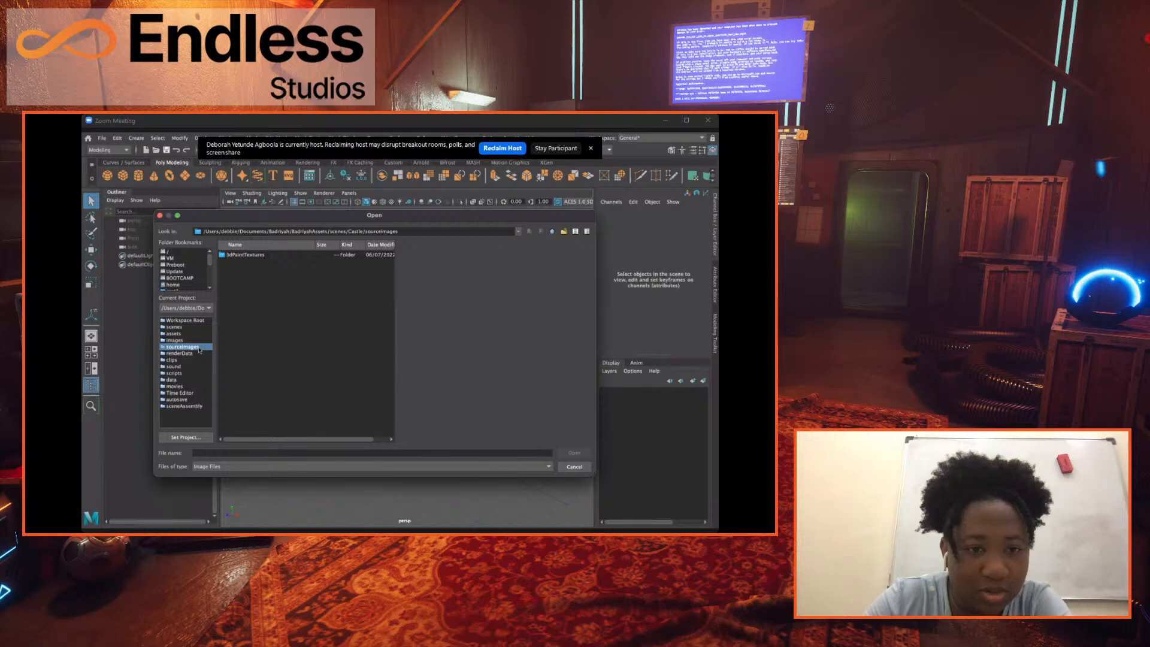
{"action": "left_click_drag", "start_coordinate": [210, 267], "coordinate": [210, 268]}
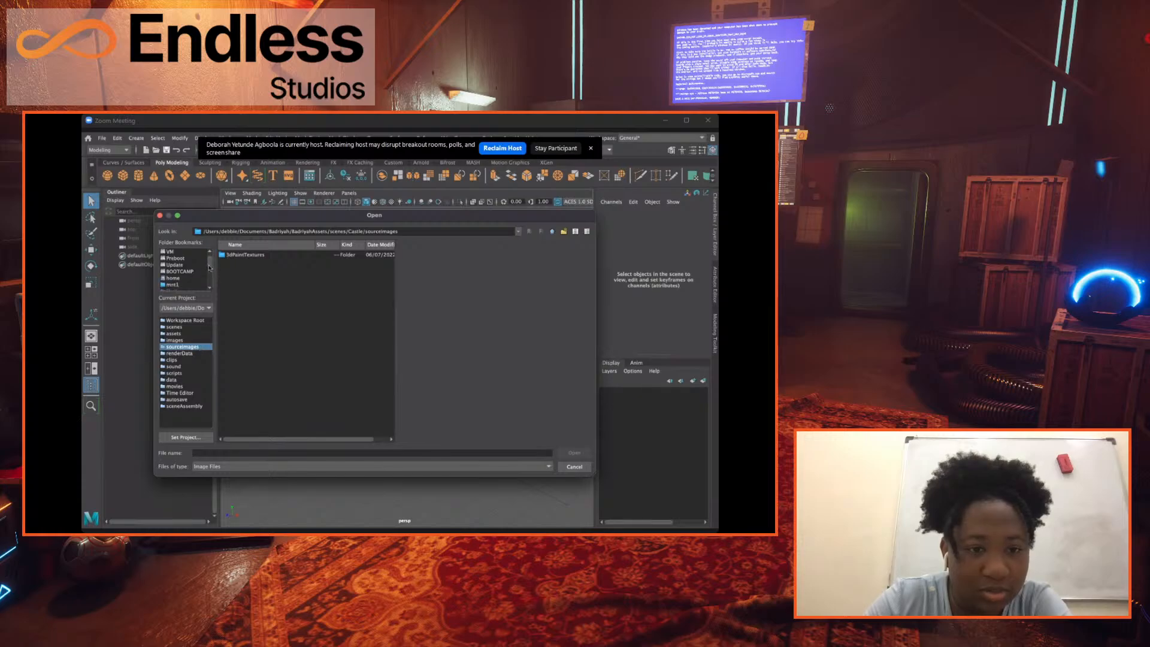
{"action": "left_click", "coordinate": [191, 354]}
{"action": "left_click", "coordinate": [191, 347]}
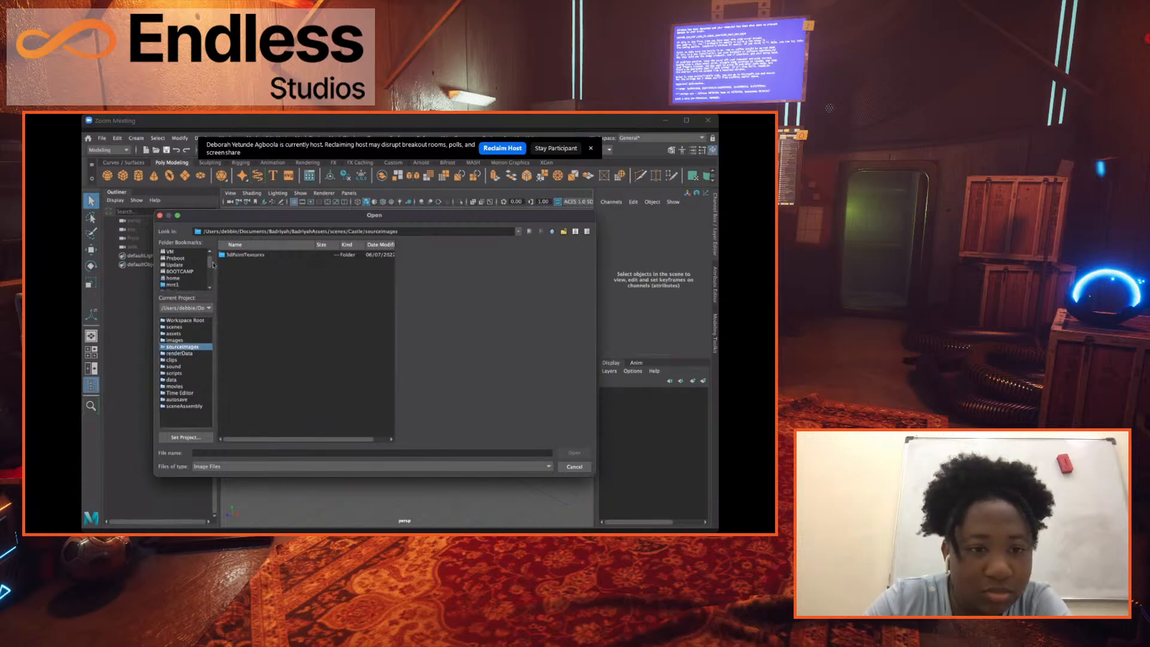
{"action": "scroll", "coordinate": [185, 267], "scroll_direction": "down", "scroll_amount": 3}
{"action": "left_click", "coordinate": [180, 278]}
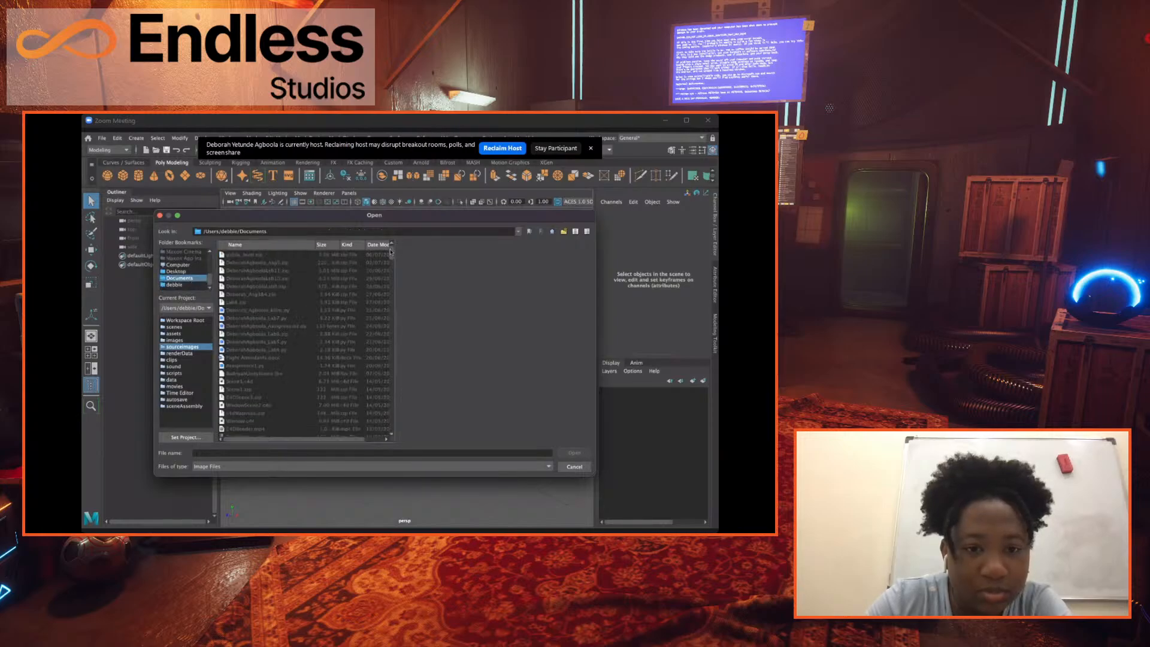
Browse from Documents to the Badriyah/BadriyahAssets/sourceimages folder for the reference image.
{"action": "left_click_drag", "start_coordinate": [391, 252], "coordinate": [395, 378]}
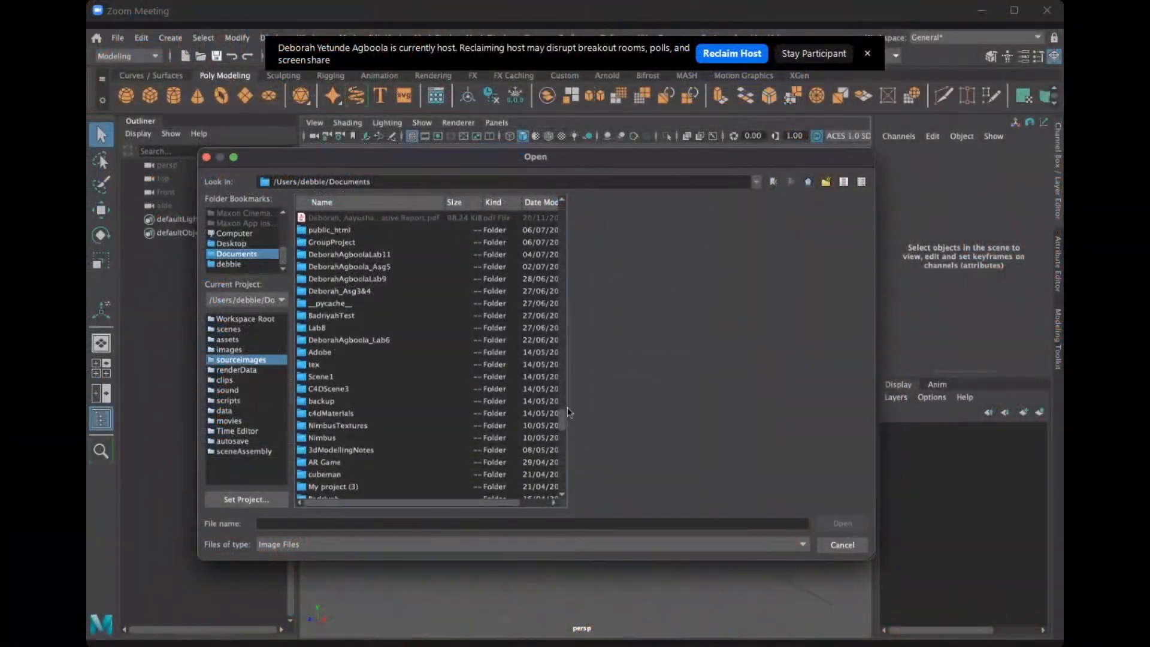
{"action": "scroll", "coordinate": [567, 407], "scroll_direction": "down", "scroll_amount": 1}
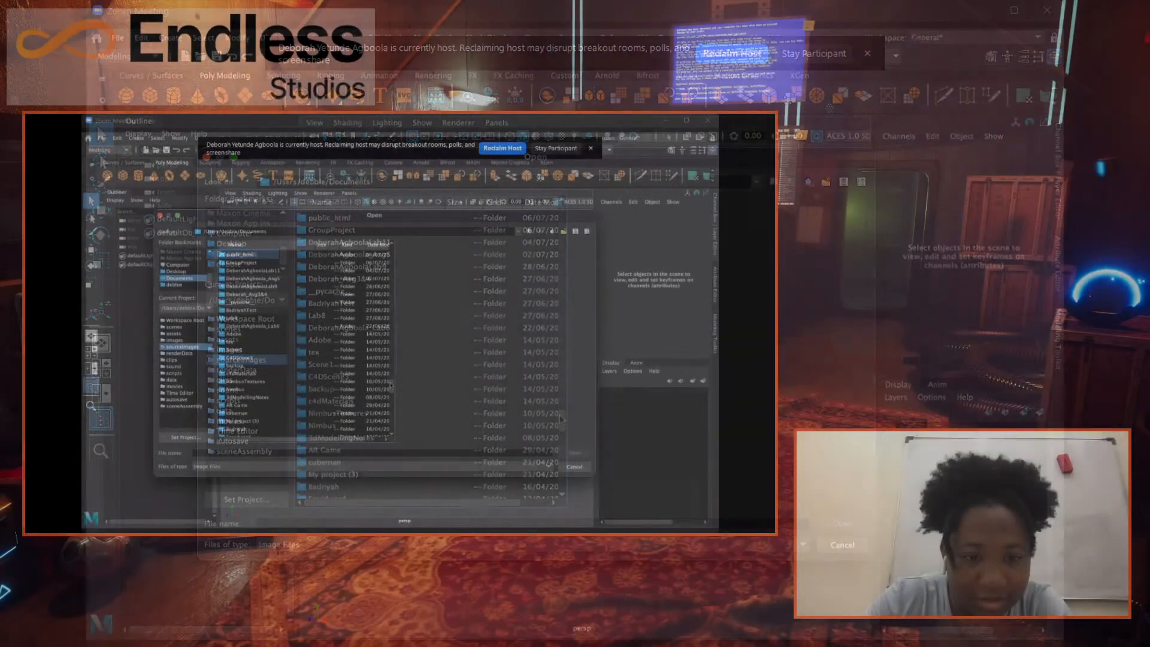
{"action": "left_click_drag", "start_coordinate": [562, 414], "coordinate": [561, 421]}
{"action": "double_click", "coordinate": [250, 365]}
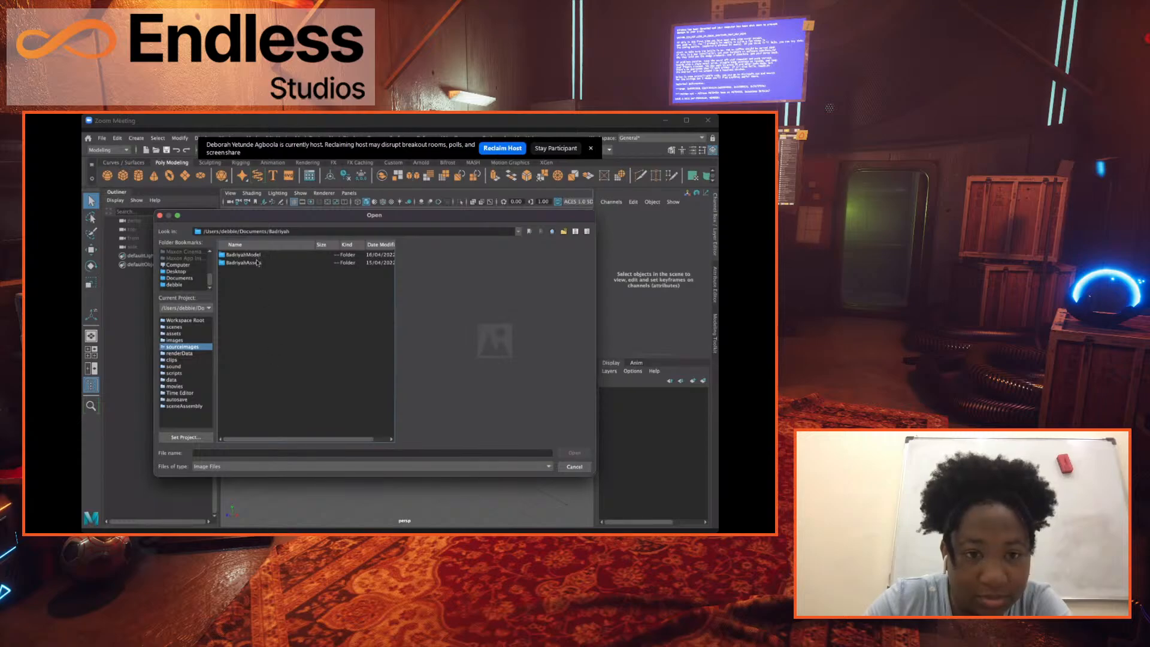
{"action": "double_click", "coordinate": [258, 262]}
{"action": "left_click", "coordinate": [248, 262]}
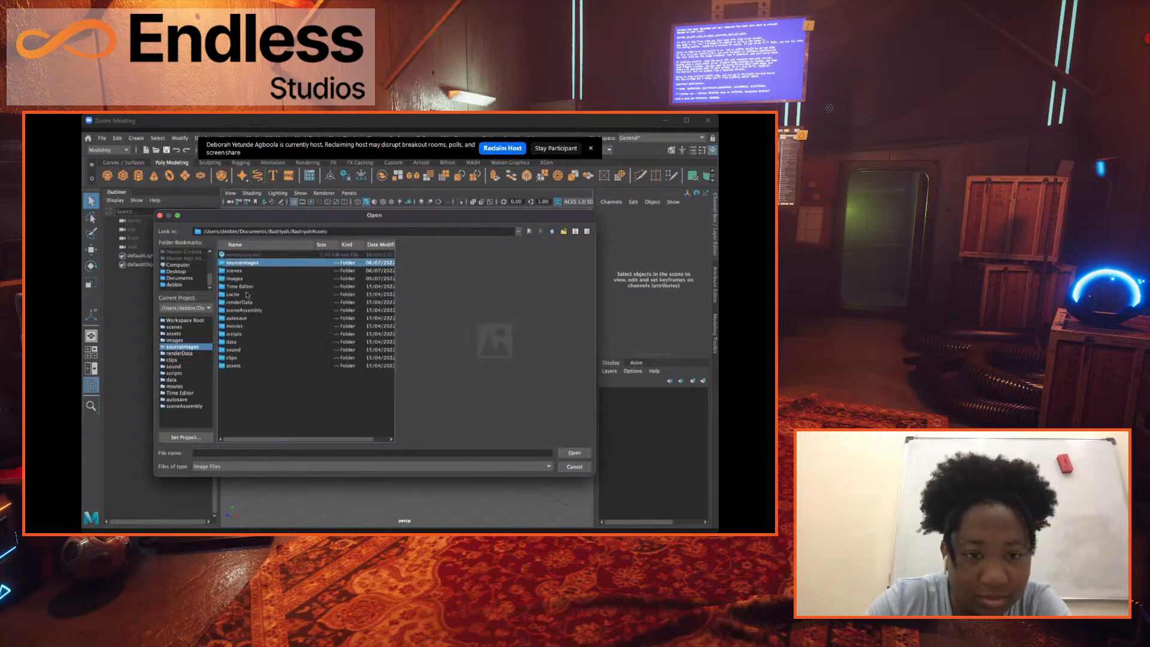
{"action": "double_click", "coordinate": [254, 263]}
Import jahiliFort.jpg as an image plane in the perspective view and delete that image plane again.
{"action": "left_click", "coordinate": [256, 263]}
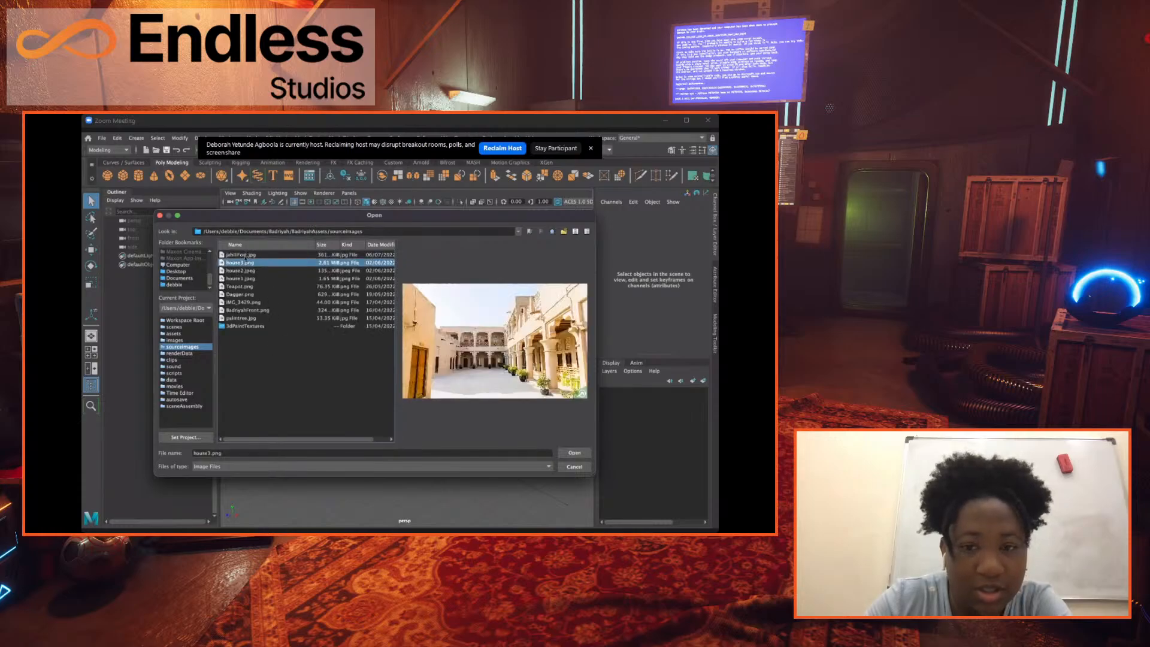
{"action": "left_click", "coordinate": [243, 256]}
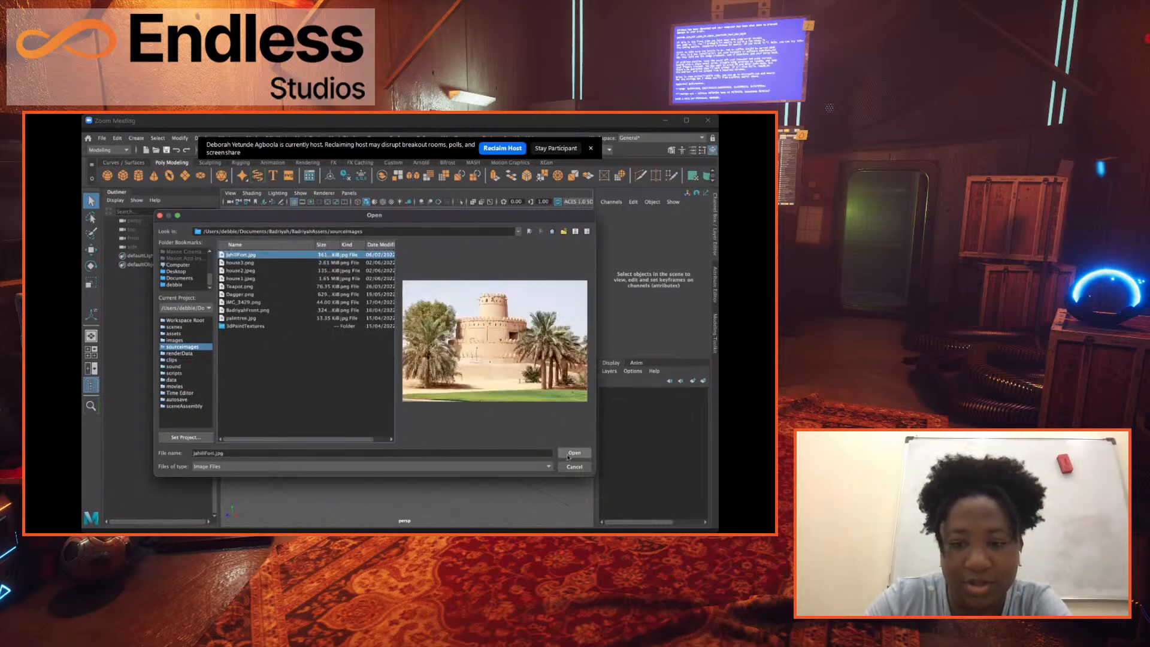
{"action": "left_click", "coordinate": [575, 452]}
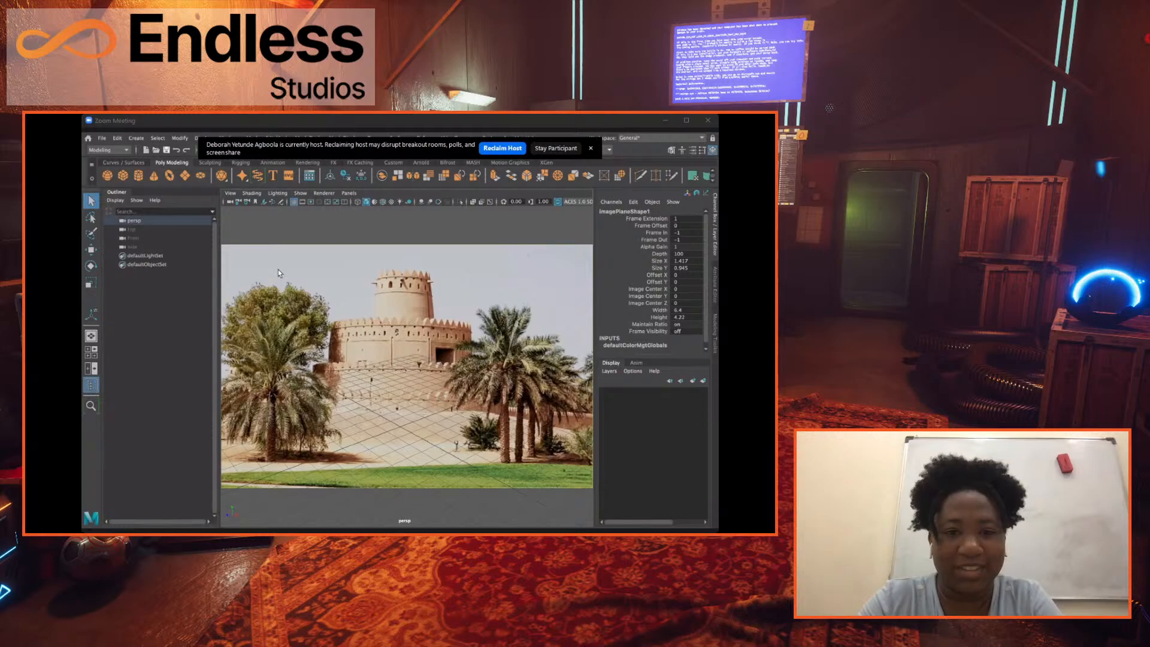
{"action": "key", "text": "Delete"}
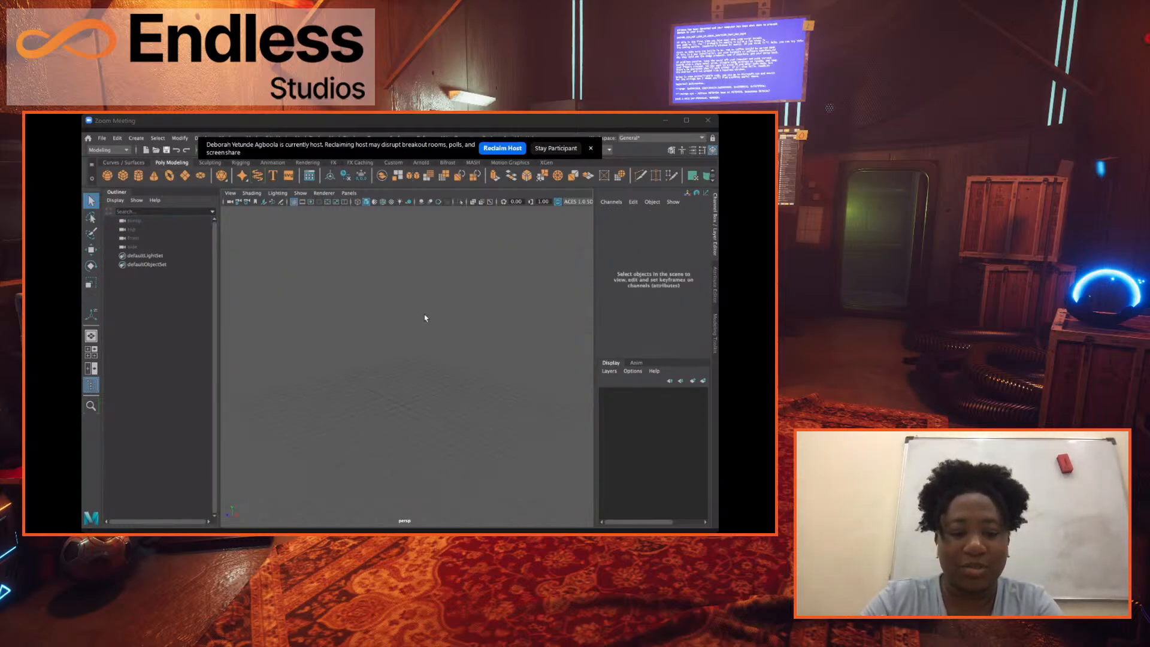
Create a polygon cube at the origin and view it from several angles.
{"action": "left_click_drag", "start_coordinate": [431, 318], "coordinate": [458, 326], "text": "alt"}
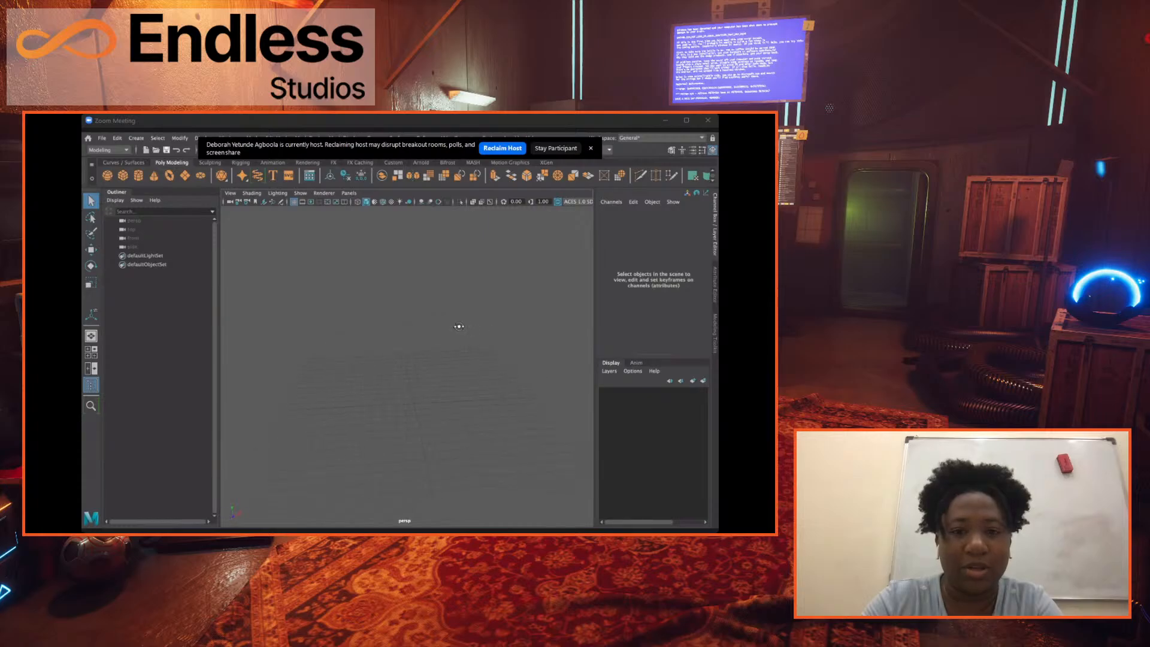
{"action": "left_click", "coordinate": [123, 175]}
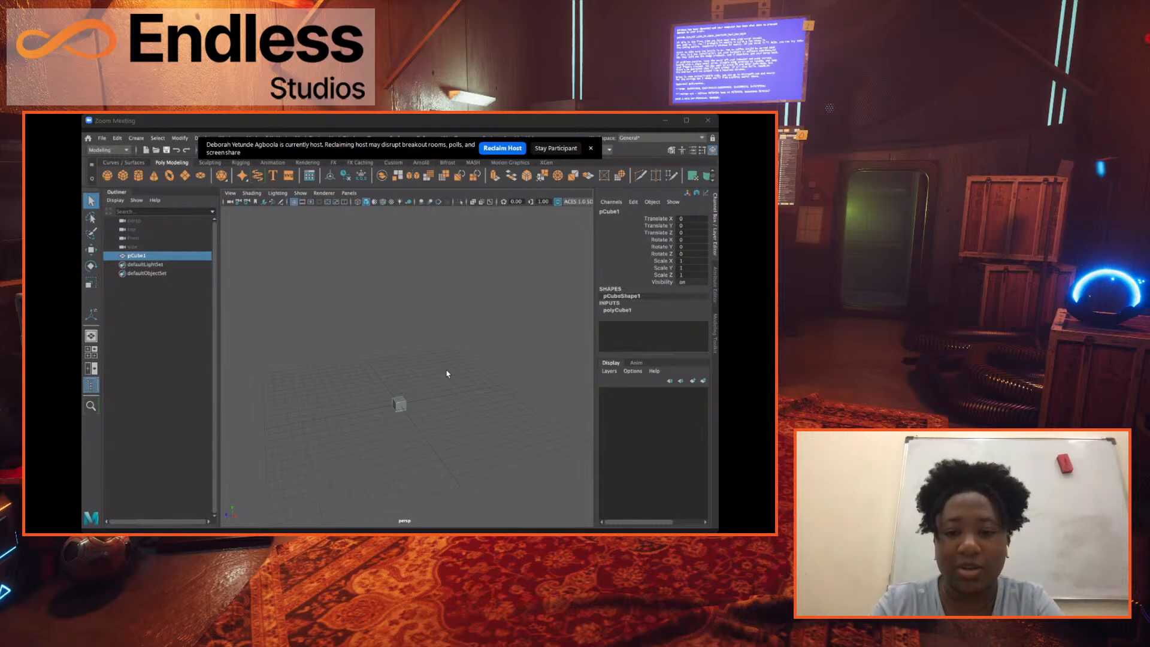
{"action": "left_click_drag", "start_coordinate": [446, 374], "coordinate": [453, 382], "text": "alt"}
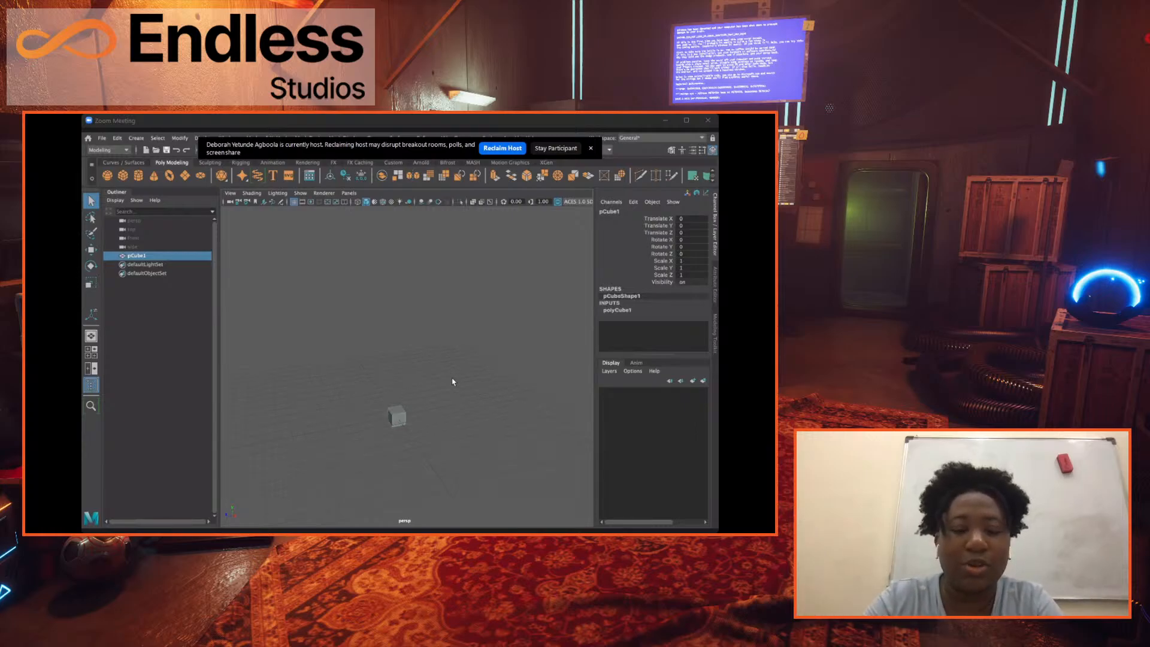
{"action": "scroll", "coordinate": [453, 382], "scroll_direction": "up", "scroll_amount": 5}
{"action": "middle_click_drag", "start_coordinate": [431, 399], "coordinate": [428, 309], "text": "alt"}
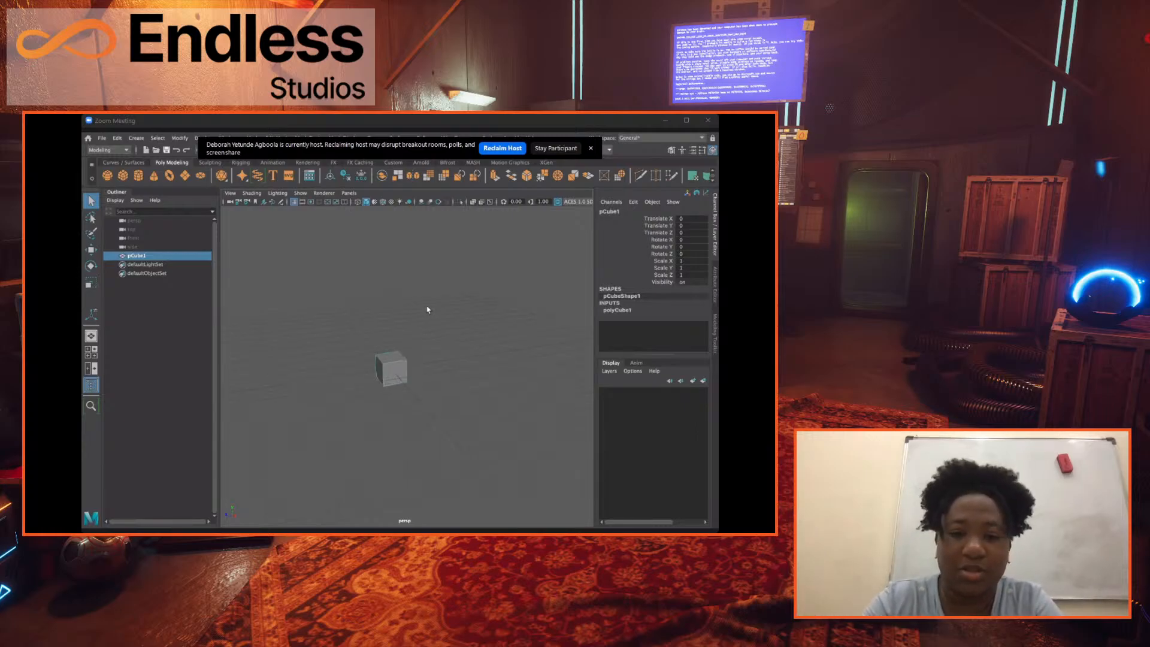
{"action": "mouse_move", "coordinate": [428, 310]}
{"action": "left_mouse_down", "text": "alt"}
{"action": "mouse_move", "coordinate": [452, 321]}
{"action": "mouse_move", "coordinate": [436, 314]}
{"action": "left_mouse_up", "text": "alt"}
{"action": "left_click_drag", "start_coordinate": [437, 313], "coordinate": [446, 328], "text": "alt"}
{"action": "left_click_drag", "start_coordinate": [447, 328], "coordinate": [474, 328], "text": "alt"}
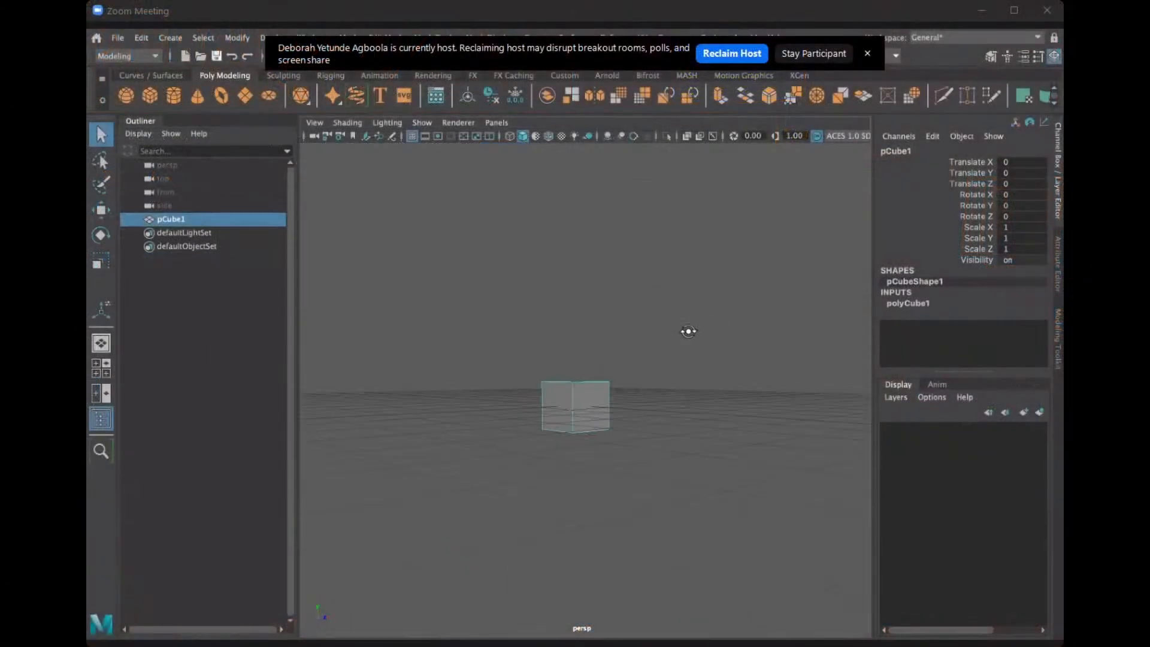
{"action": "left_click_drag", "start_coordinate": [688, 331], "coordinate": [586, 319], "text": "alt"}
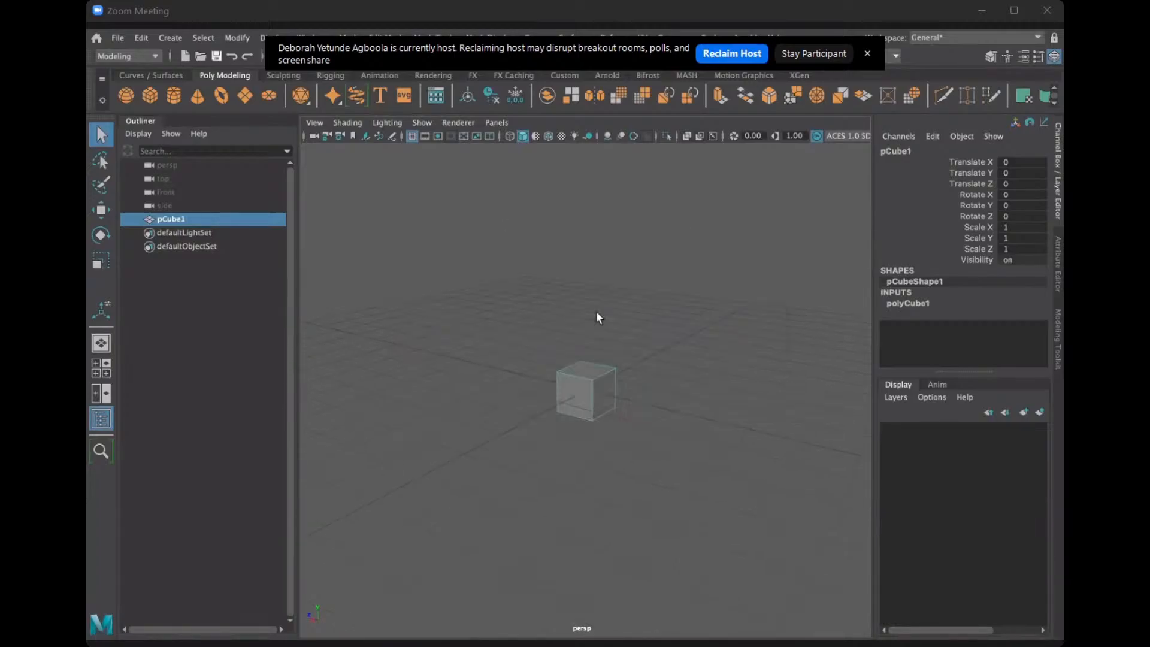
Switch to the front view at full size and start importing an image plane for it.
{"action": "key", "text": "space"}
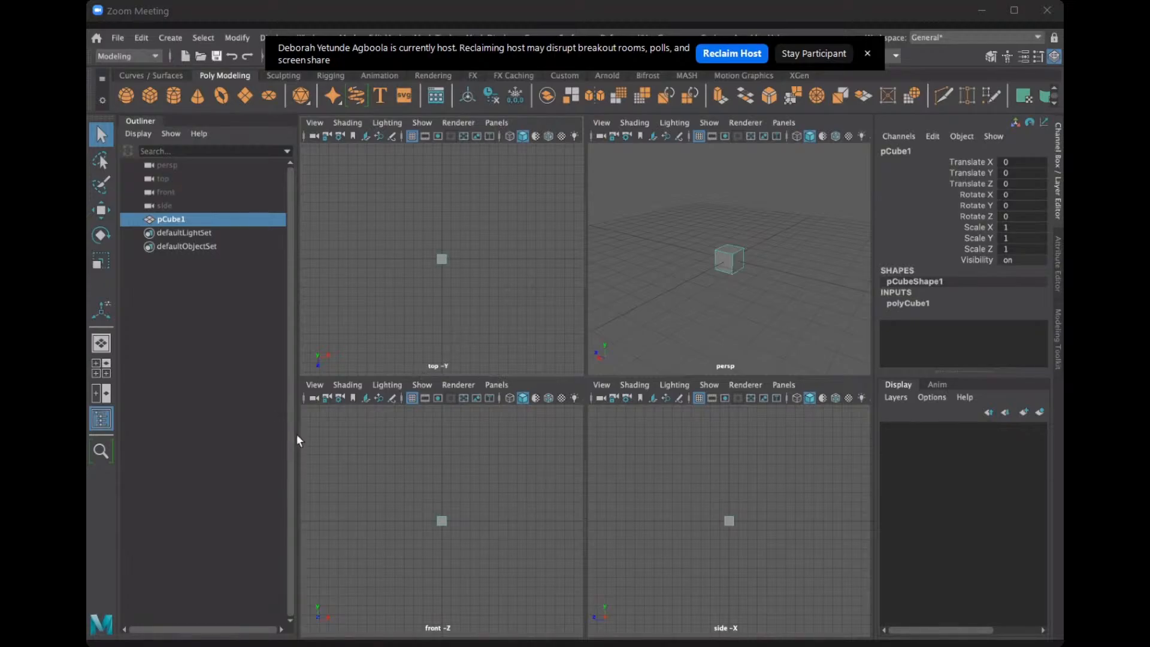
{"action": "key", "text": "space"}
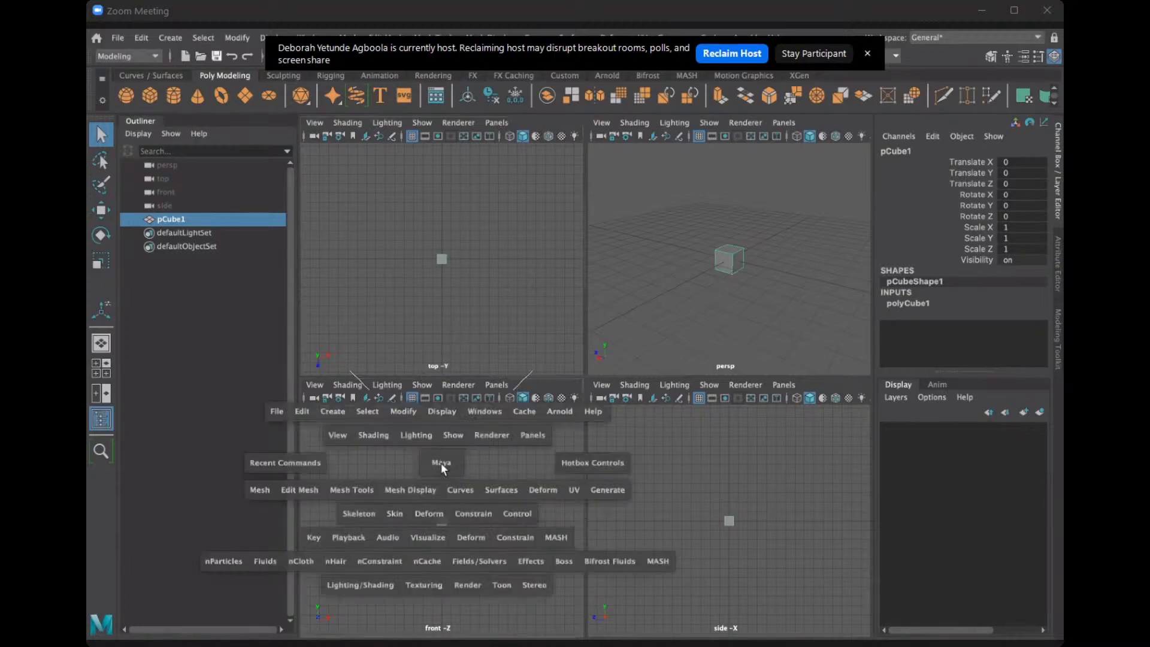
{"action": "key", "text": "space"}
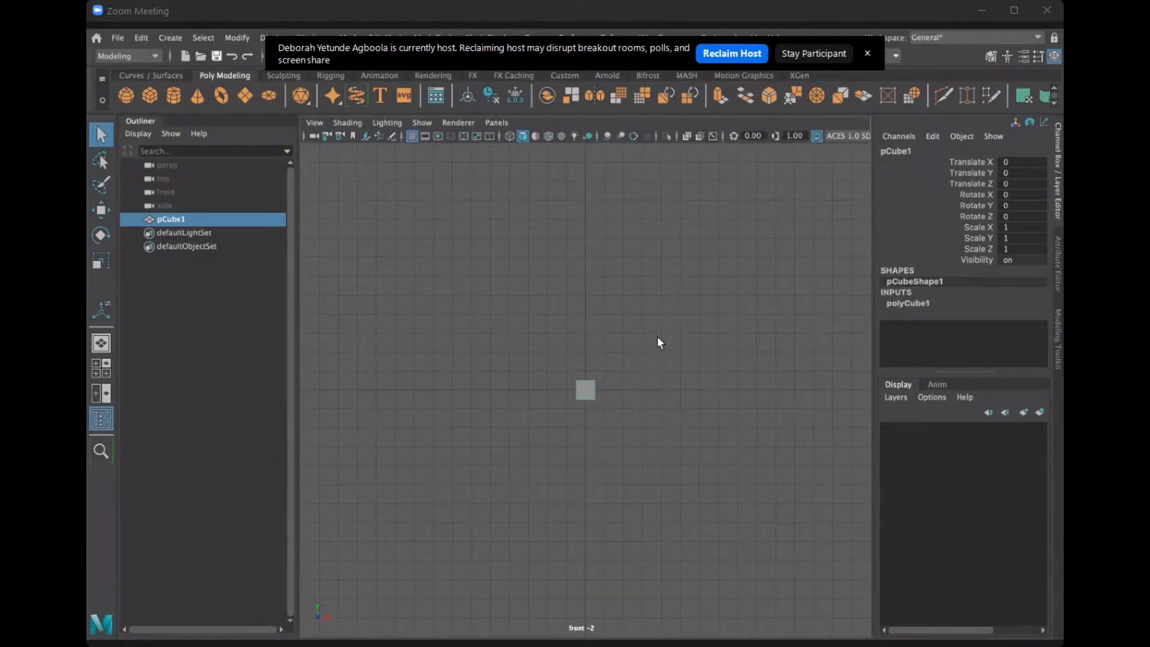
{"action": "key", "text": "space"}
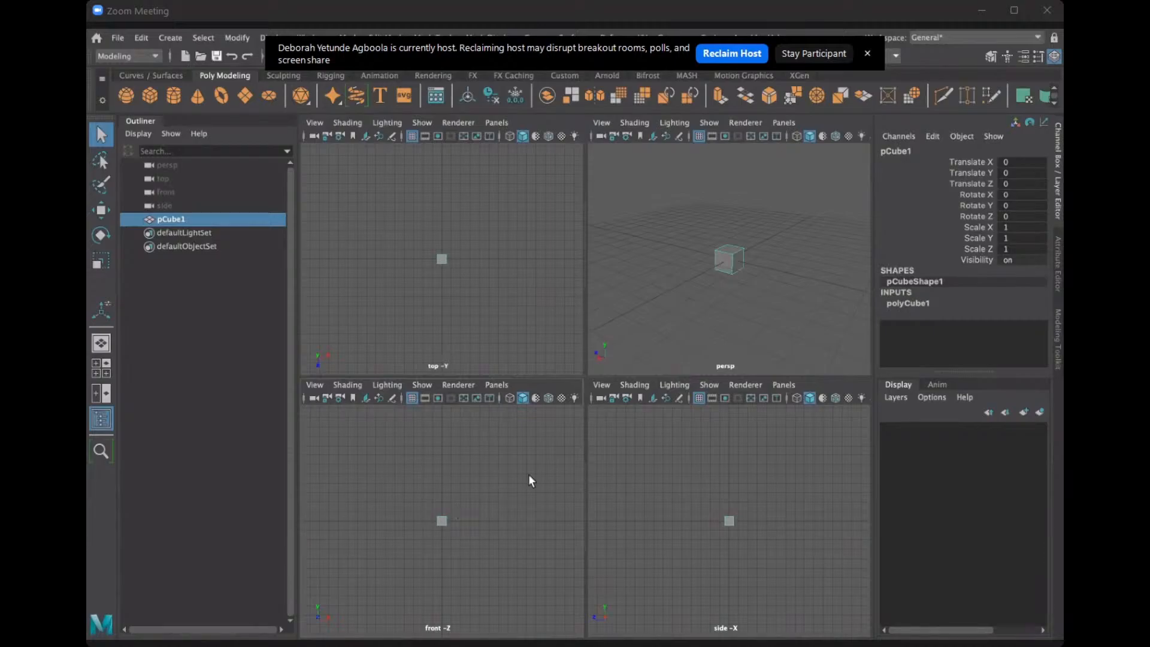
{"action": "key", "text": "space"}
{"action": "key", "text": "space"}
{"action": "left_click", "coordinate": [314, 122]}
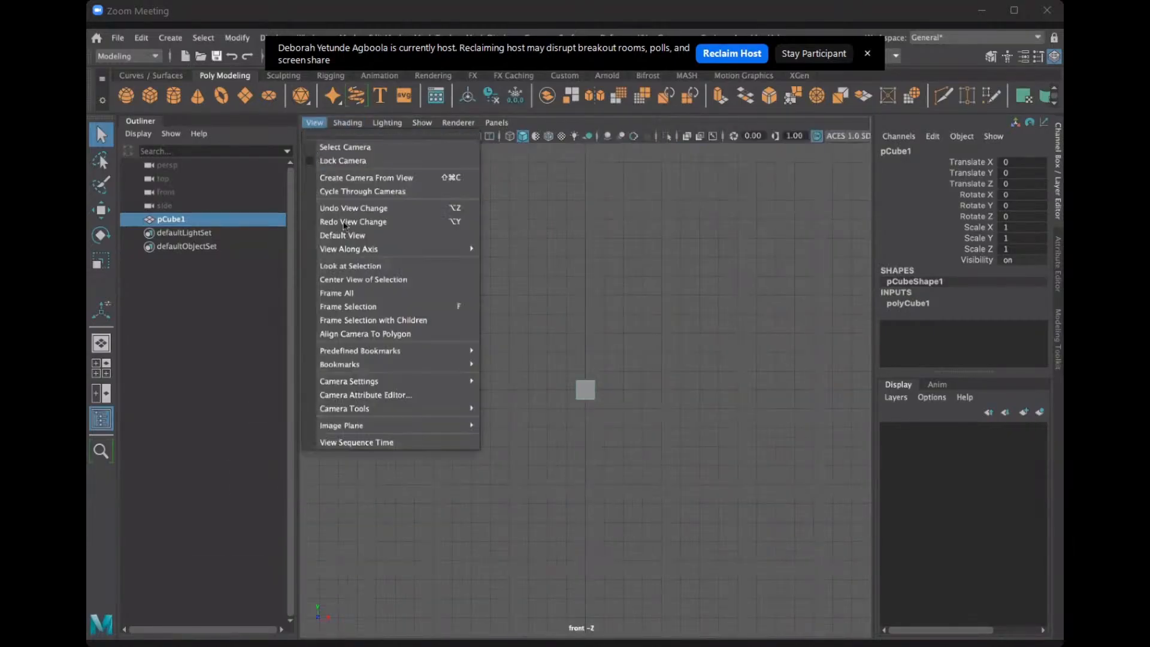
{"action": "mouse_move", "coordinate": [374, 410]}
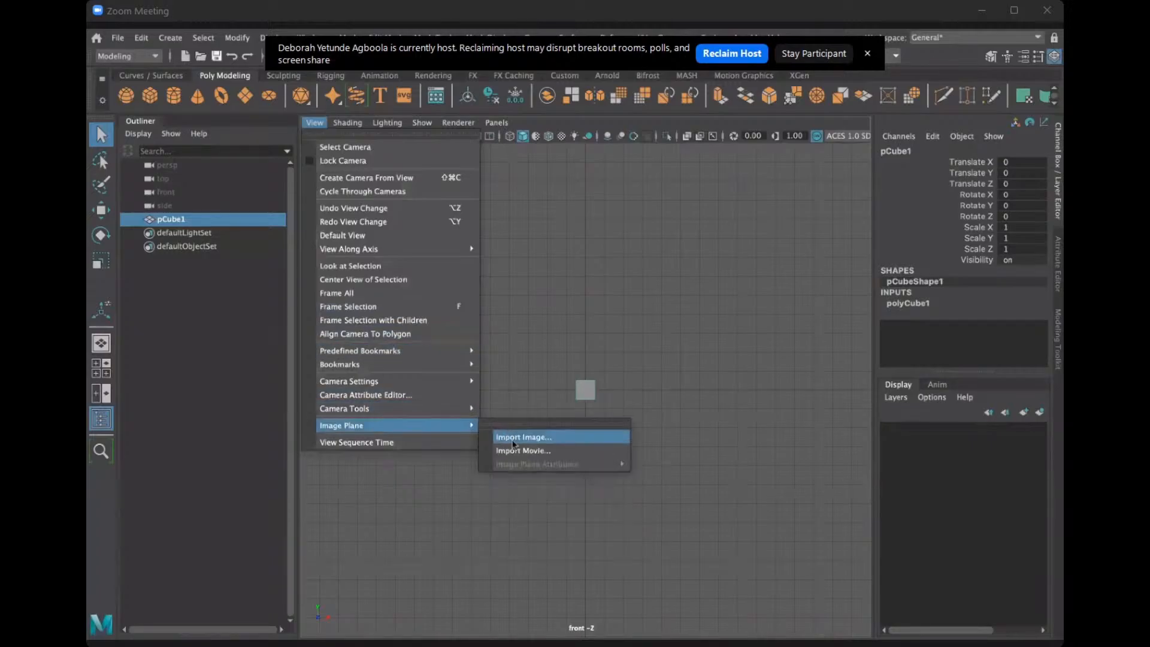
{"action": "left_click", "coordinate": [517, 439]}
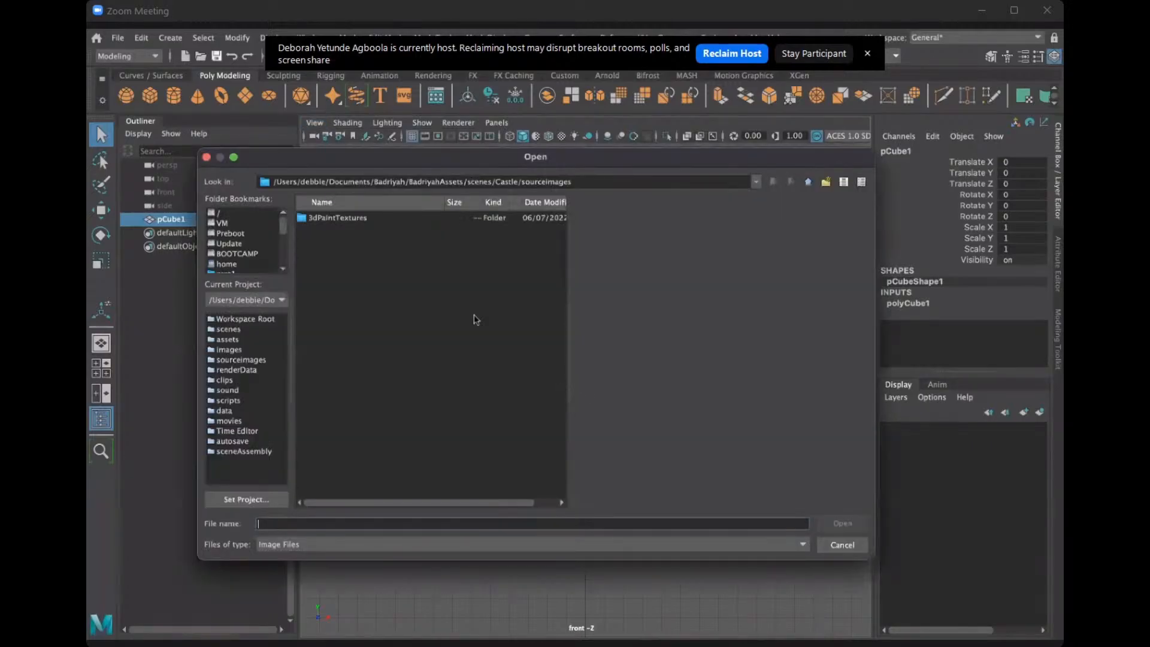
Browse from Documents to the Badriyah/BadriyahAssets/sourceimages folder to find the fort image for the front view.
{"action": "left_click_drag", "start_coordinate": [284, 231], "coordinate": [284, 258]}
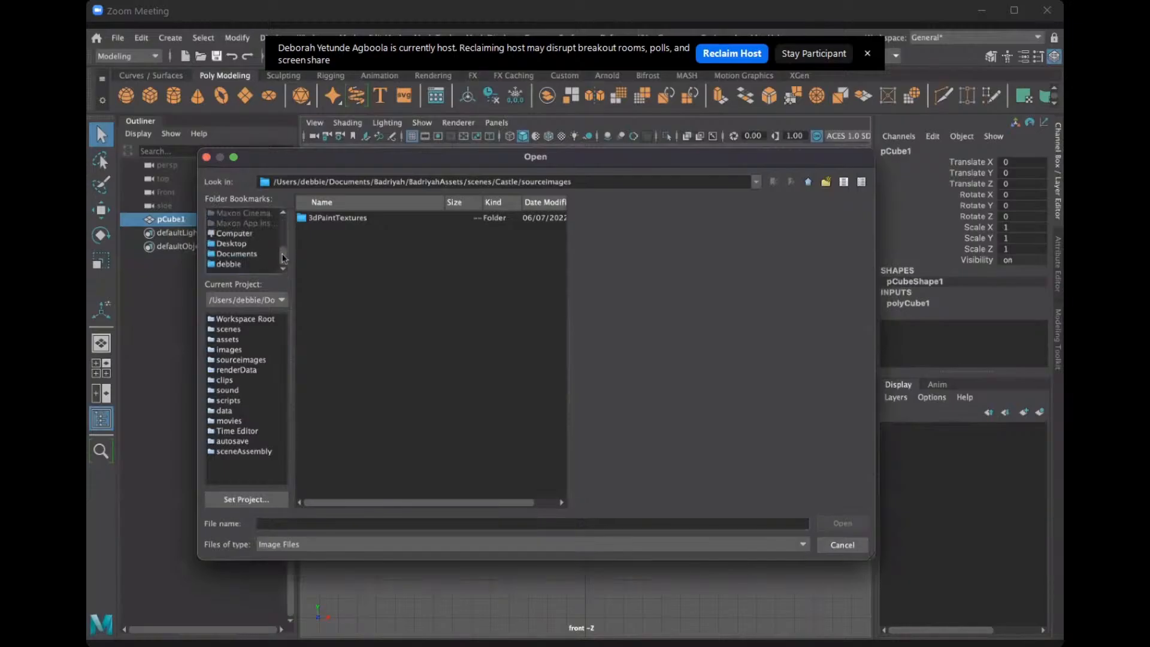
{"action": "left_click", "coordinate": [249, 254]}
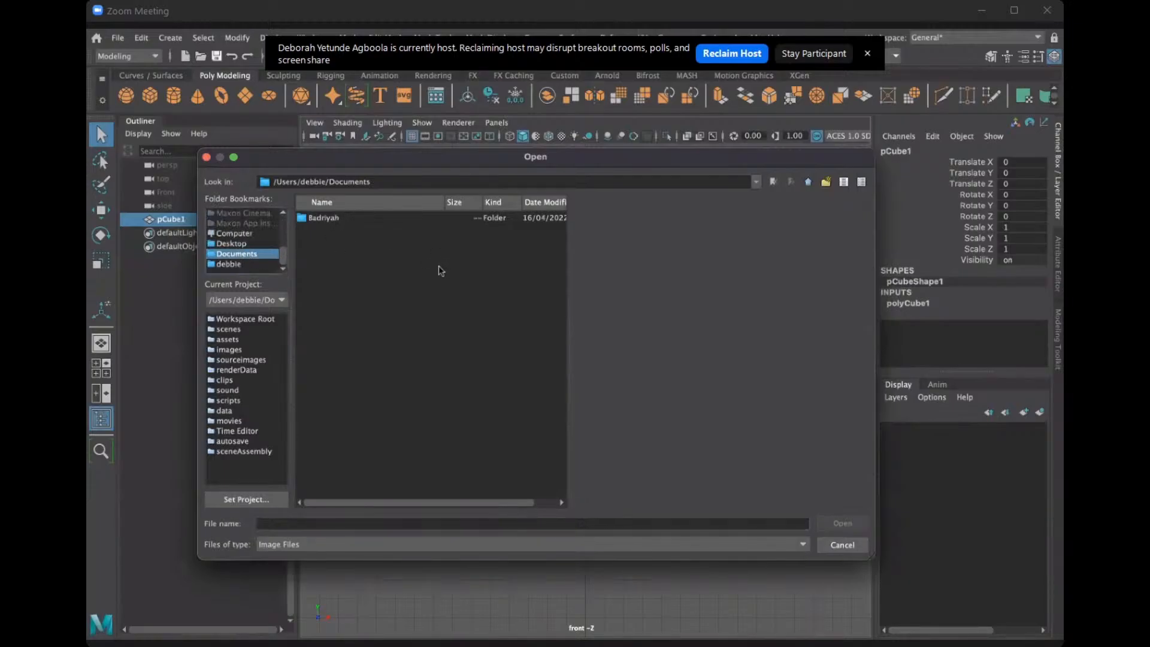
{"action": "scroll", "coordinate": [548, 366], "scroll_direction": "down", "scroll_amount": 15}
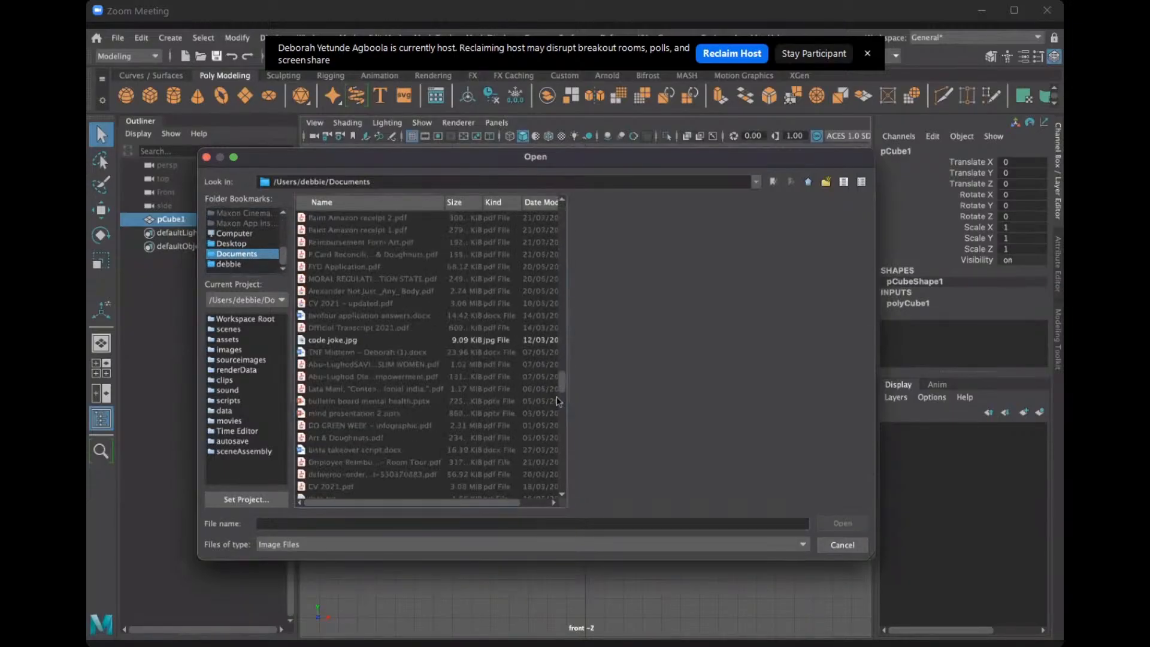
{"action": "scroll", "coordinate": [570, 451], "scroll_direction": "down", "scroll_amount": 10}
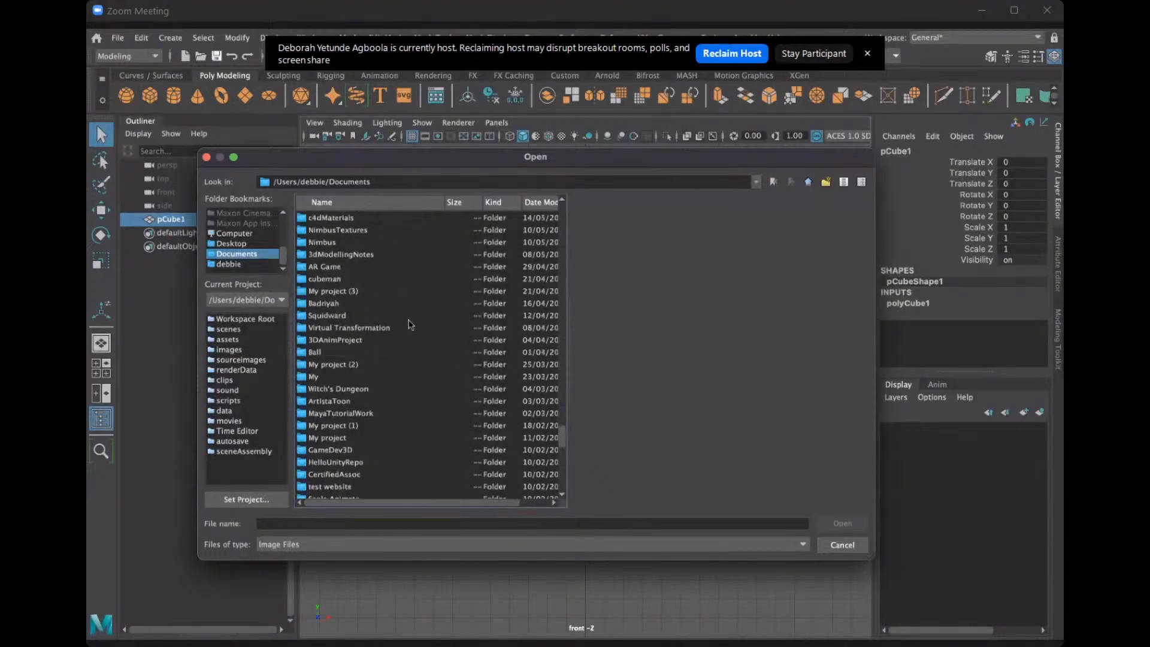
{"action": "double_click", "coordinate": [343, 303]}
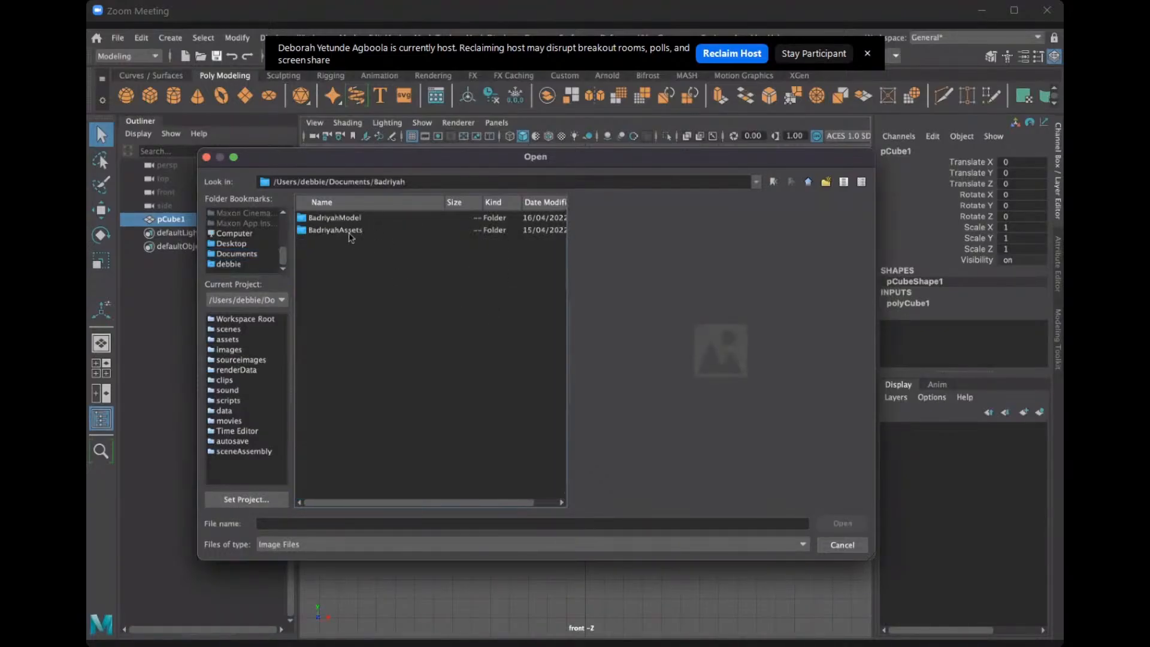
{"action": "double_click", "coordinate": [351, 233]}
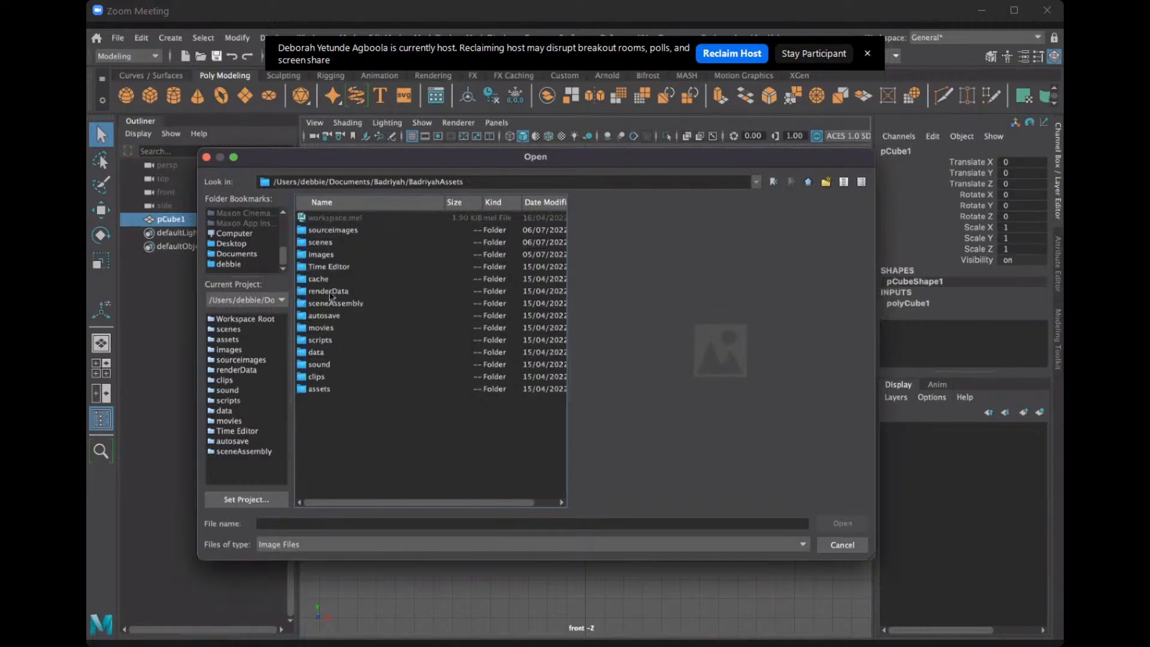
{"action": "double_click", "coordinate": [334, 232]}
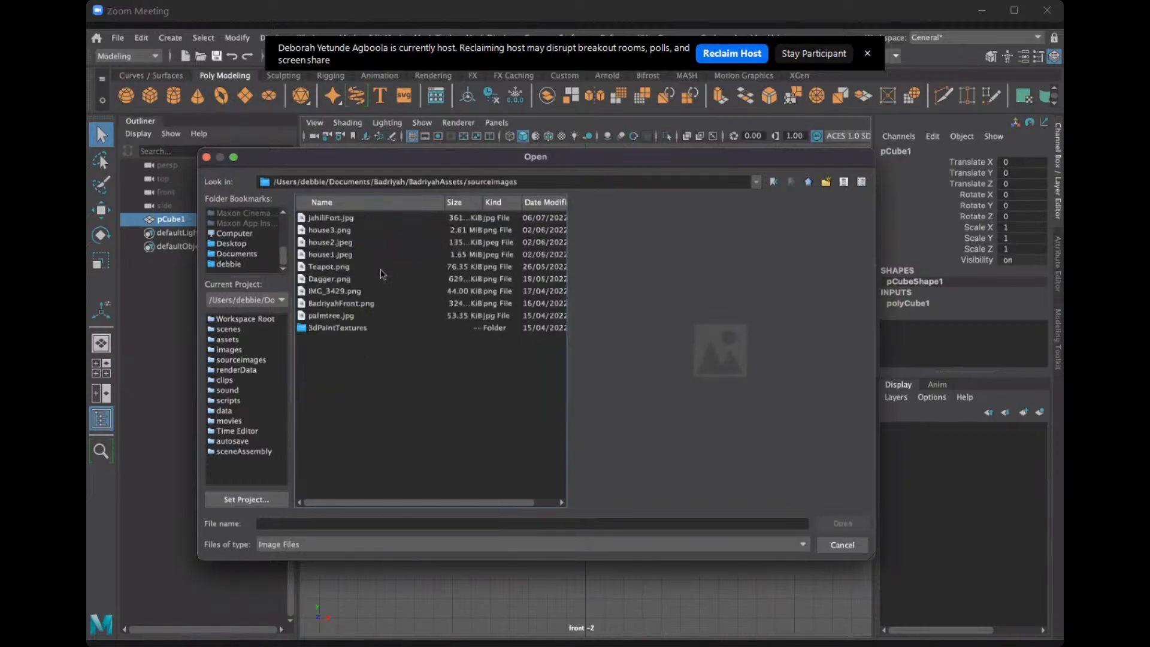
Import jahiliFort.jpg as an image plane in the front view.
{"action": "left_click", "coordinate": [345, 220]}
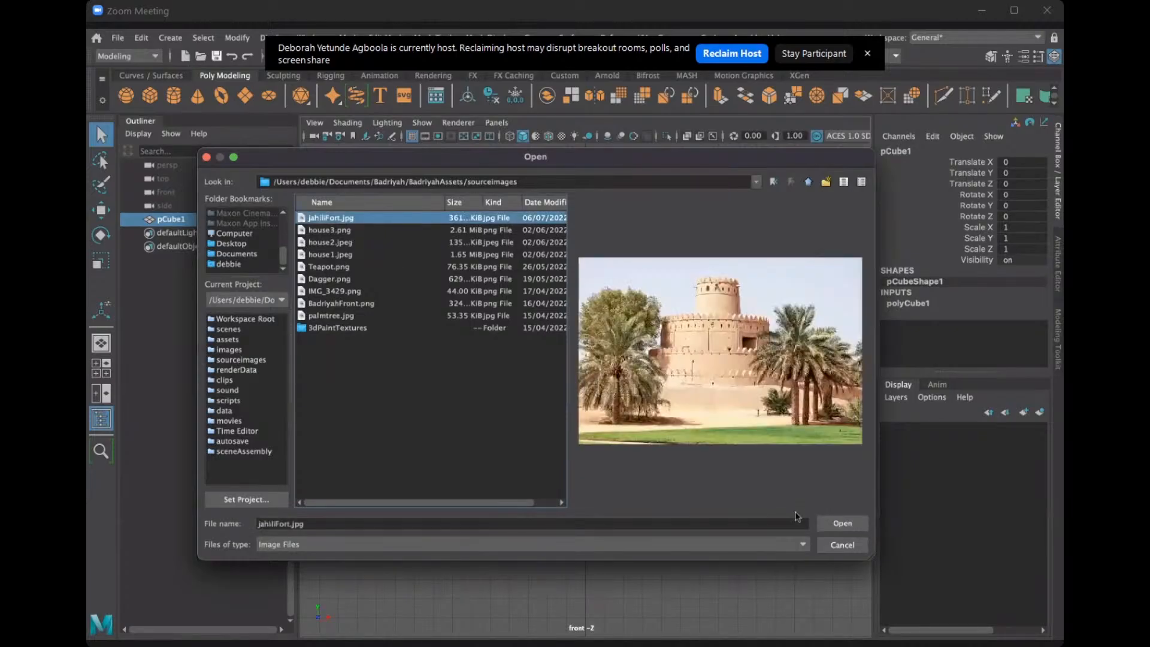
{"action": "left_click", "coordinate": [842, 524]}
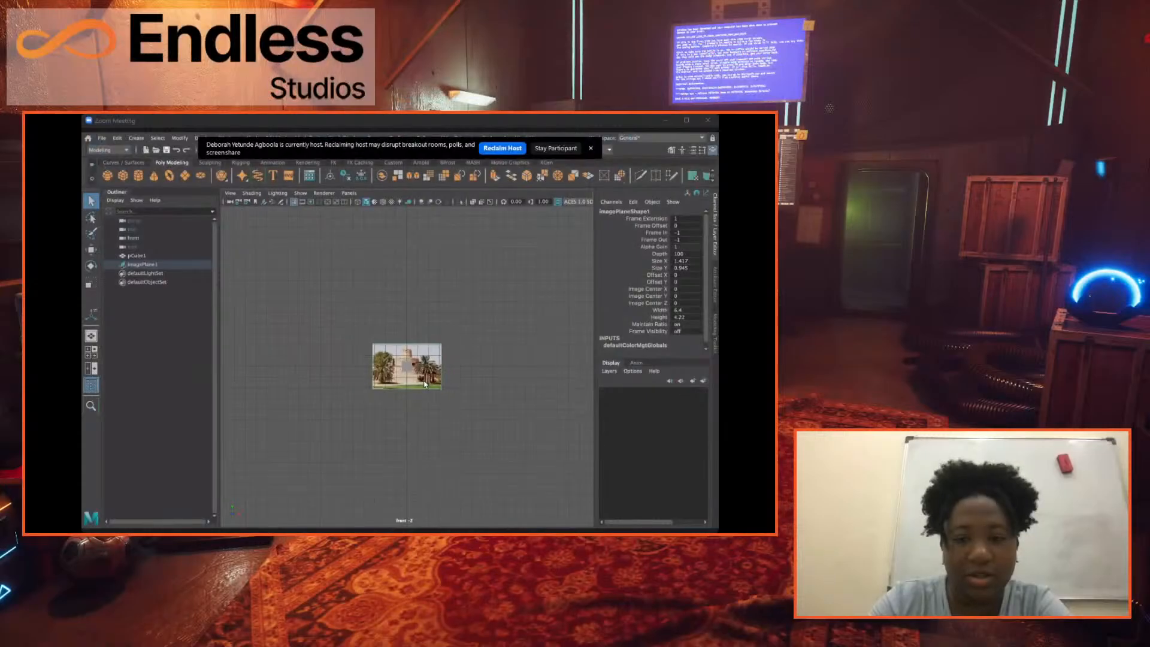
{"action": "scroll", "coordinate": [426, 382], "scroll_direction": "up", "scroll_amount": 3}
{"action": "scroll", "coordinate": [426, 383], "scroll_direction": "down", "scroll_amount": 4}
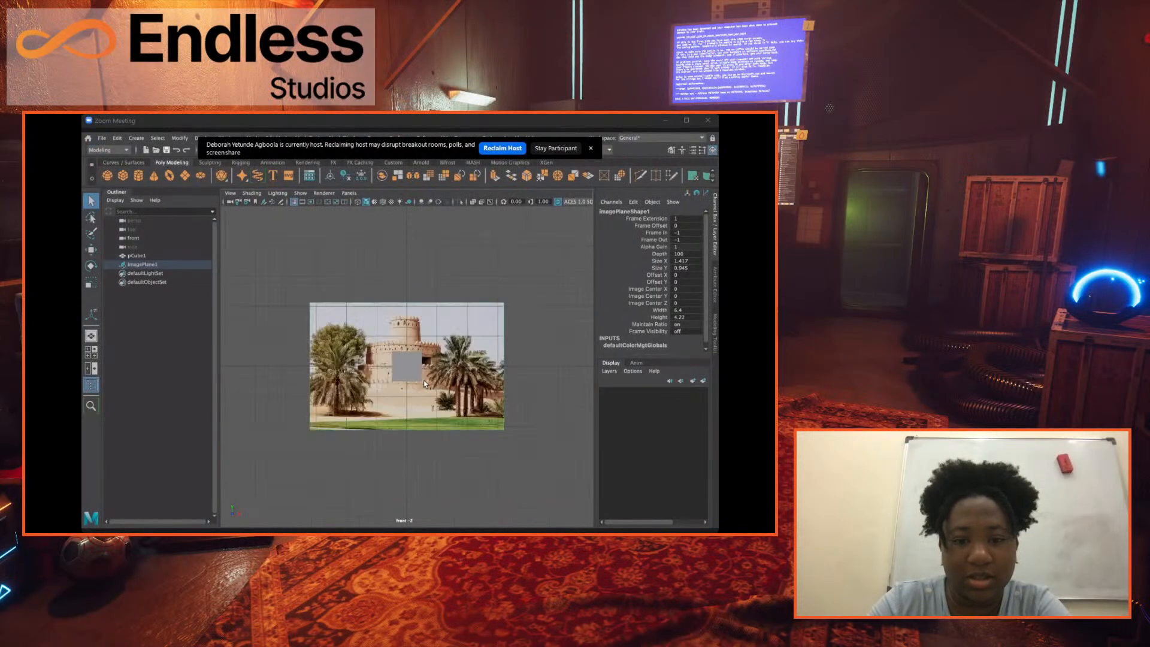
{"action": "scroll", "coordinate": [426, 386], "scroll_direction": "up", "scroll_amount": 1}
{"action": "scroll", "coordinate": [425, 386], "scroll_direction": "up", "scroll_amount": 4}
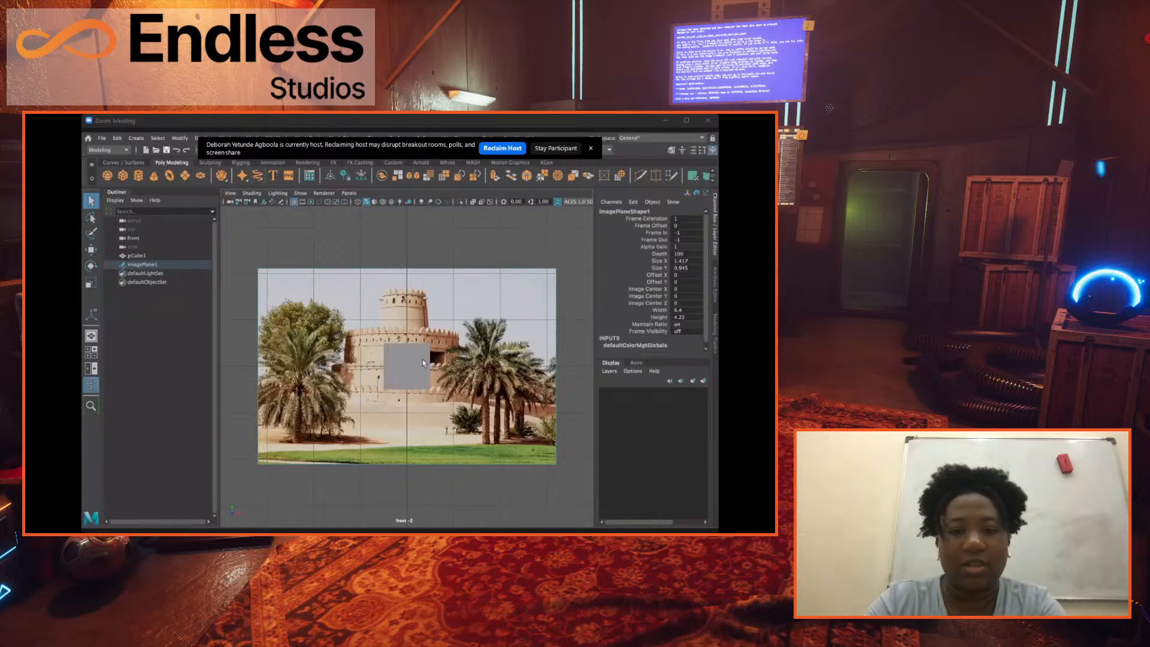
Return to the full-size perspective view and delete the polygon cube in front of the fort image.
{"action": "key", "text": "space"}
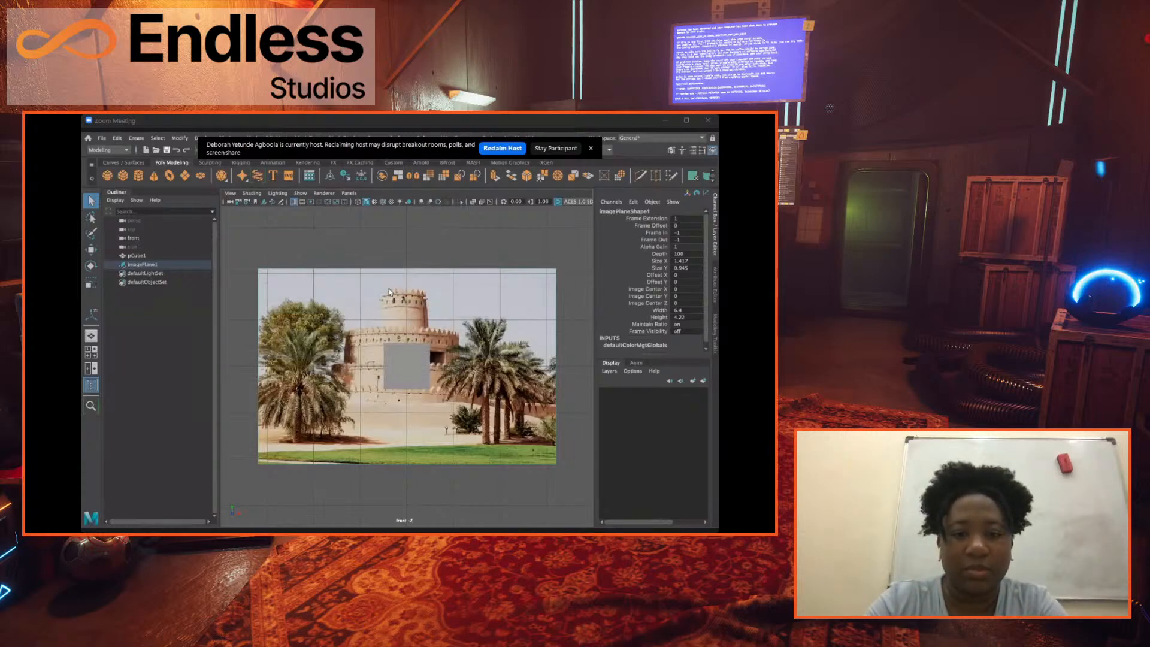
{"action": "key", "text": "space"}
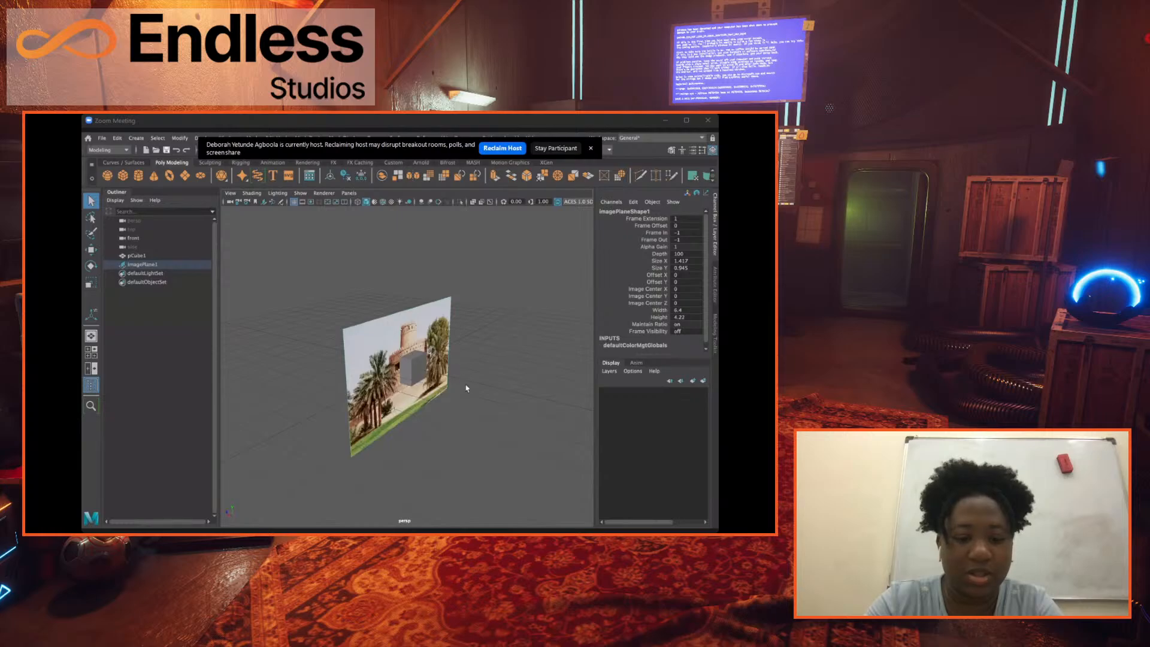
{"action": "mouse_move", "coordinate": [428, 379]}
{"action": "left_mouse_down", "text": "alt"}
{"action": "mouse_move", "coordinate": [465, 398]}
{"action": "mouse_move", "coordinate": [423, 371]}
{"action": "left_mouse_up", "text": "alt"}
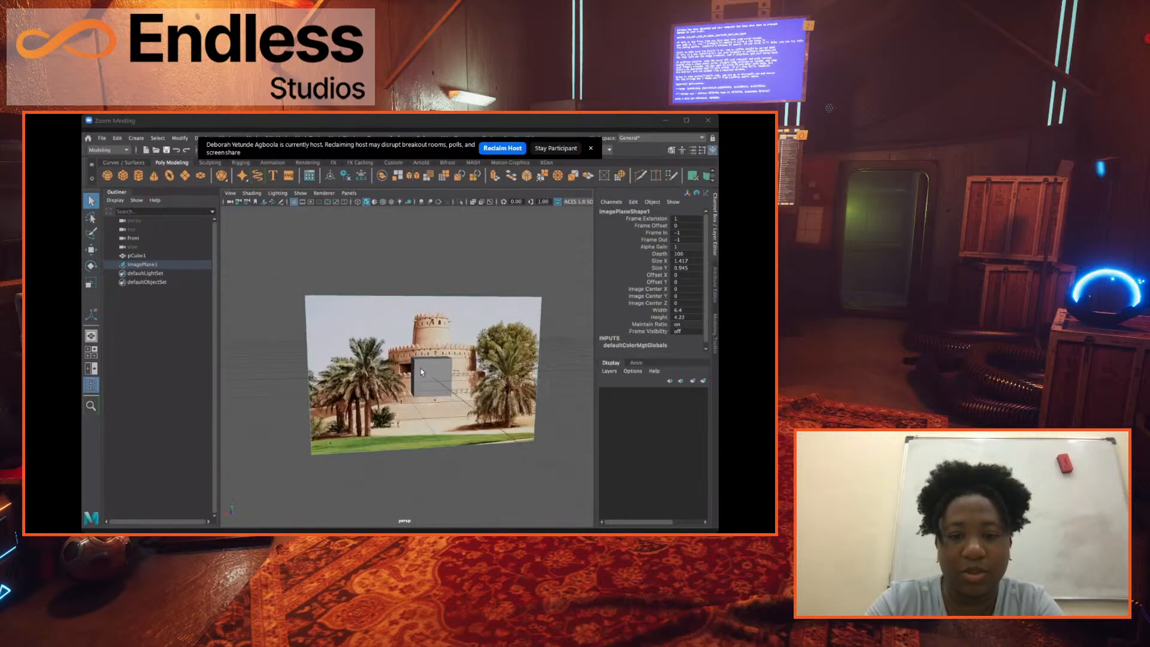
{"action": "left_click", "coordinate": [422, 371]}
{"action": "key", "text": "Delete"}
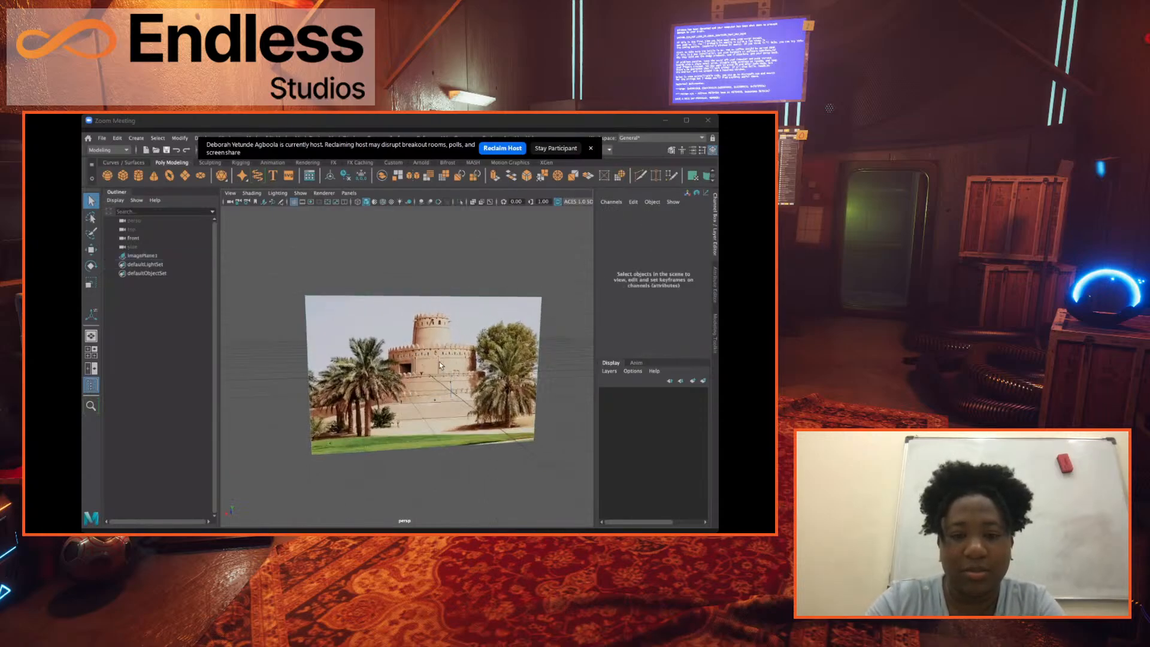
Create a polygon cylinder at the origin, over the fort tower in the reference image.
{"action": "left_click_drag", "start_coordinate": [440, 365], "coordinate": [553, 317], "text": "alt"}
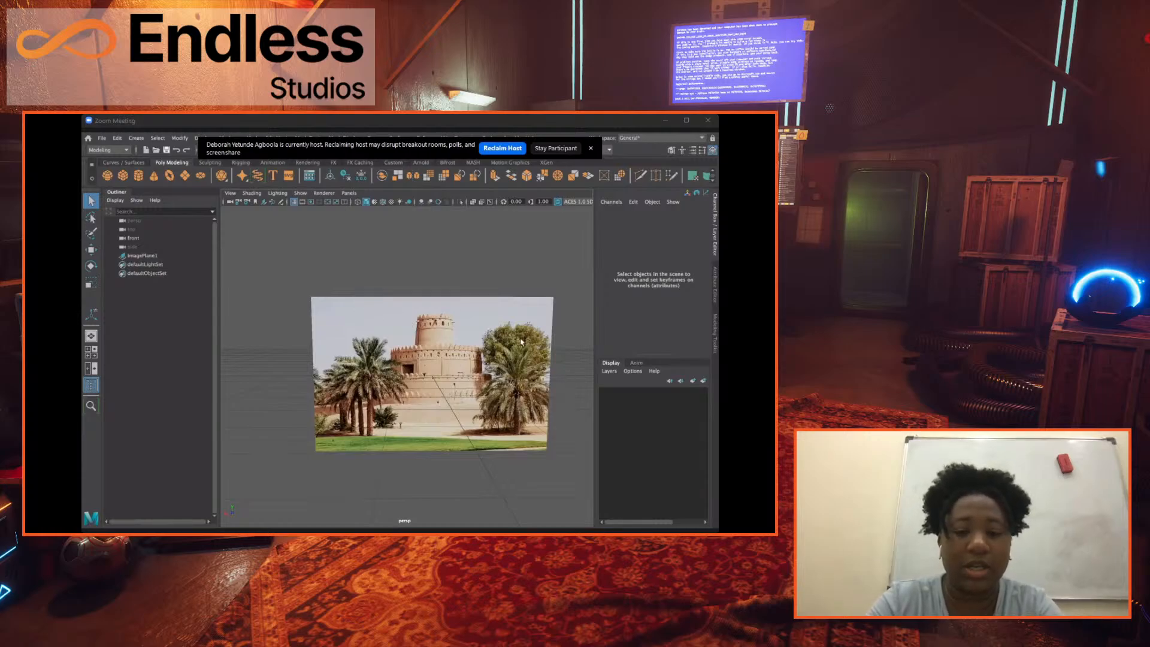
{"action": "scroll", "coordinate": [533, 411], "scroll_direction": "up", "scroll_amount": 1}
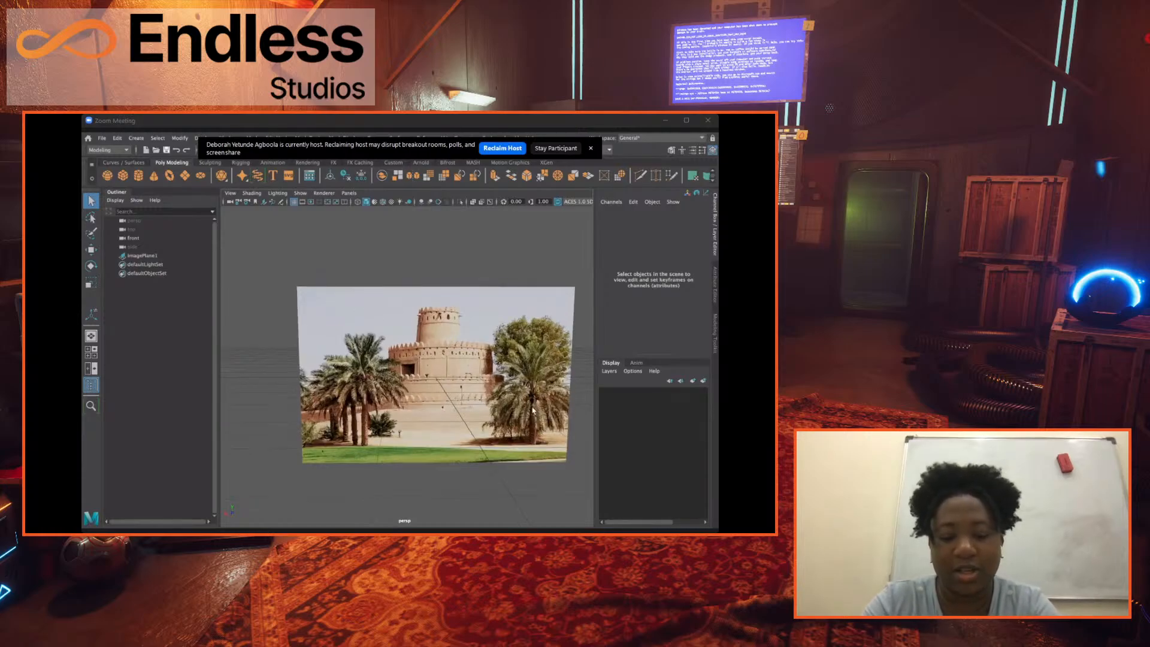
{"action": "mouse_move", "coordinate": [533, 411]}
{"action": "middle_mouse_down", "text": "alt"}
{"action": "mouse_move", "coordinate": [476, 382]}
{"action": "mouse_move", "coordinate": [542, 395]}
{"action": "middle_mouse_up", "text": "alt"}
{"action": "scroll", "coordinate": [326, 308], "scroll_direction": "down", "scroll_amount": 2}
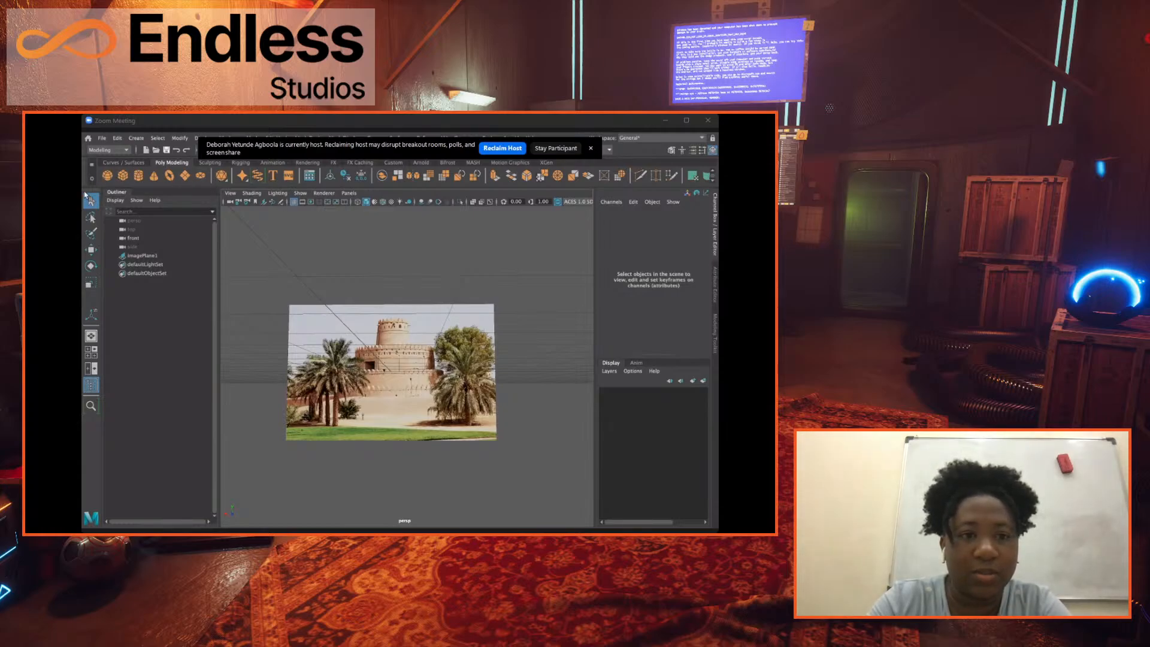
{"action": "left_click", "coordinate": [146, 179]}
{"action": "mouse_move", "coordinate": [426, 371]}
{"action": "left_mouse_down", "text": "alt"}
{"action": "mouse_move", "coordinate": [413, 370]}
{"action": "mouse_move", "coordinate": [431, 369]}
{"action": "left_mouse_up", "text": "alt"}
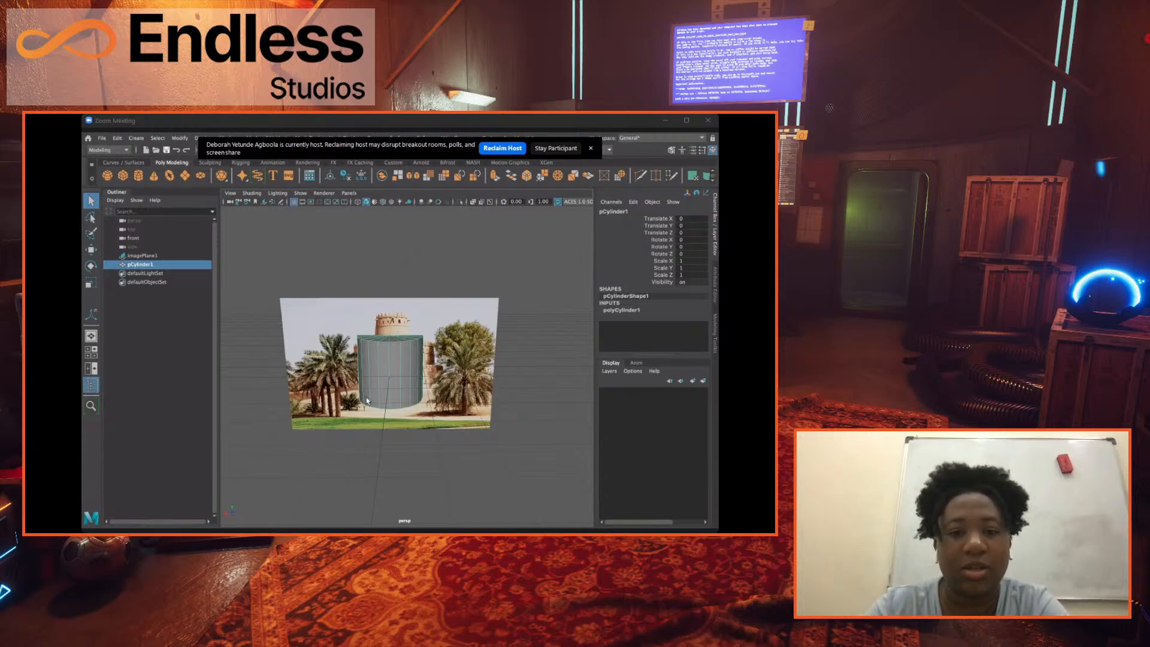
{"action": "scroll", "coordinate": [361, 403], "scroll_direction": "down", "scroll_amount": 3}
{"action": "scroll", "coordinate": [361, 402], "scroll_direction": "up", "scroll_amount": 3}
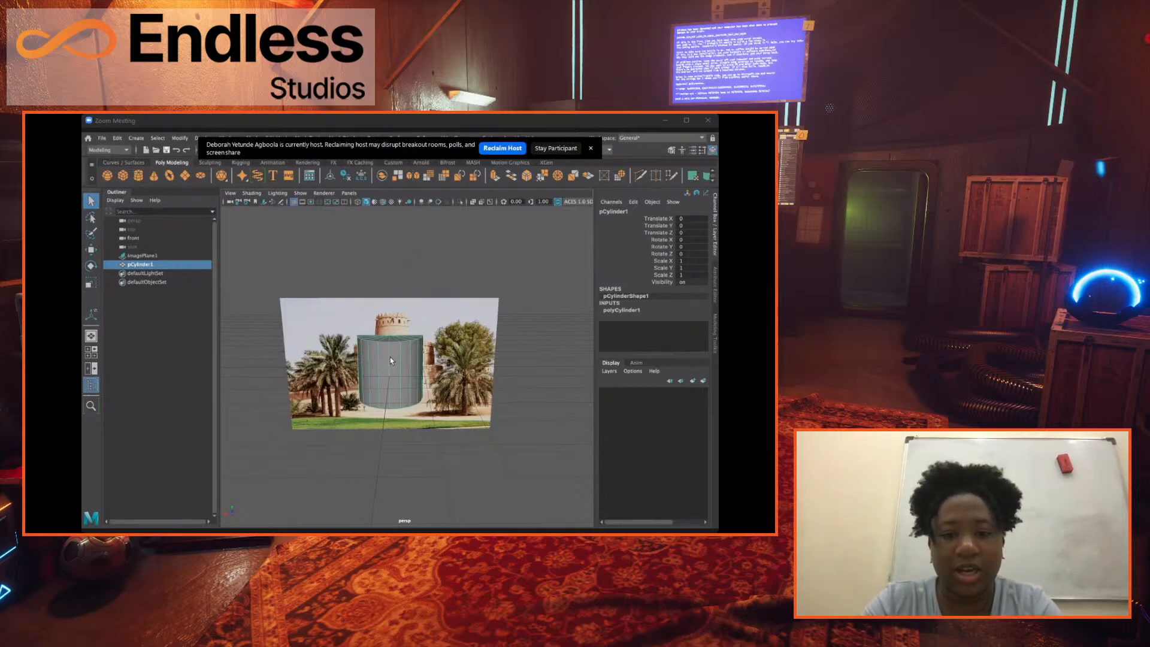
{"action": "mouse_move", "coordinate": [414, 361]}
{"action": "left_mouse_down", "text": "alt"}
{"action": "mouse_move", "coordinate": [439, 361]}
{"action": "mouse_move", "coordinate": [397, 354]}
{"action": "left_mouse_up", "text": "alt"}
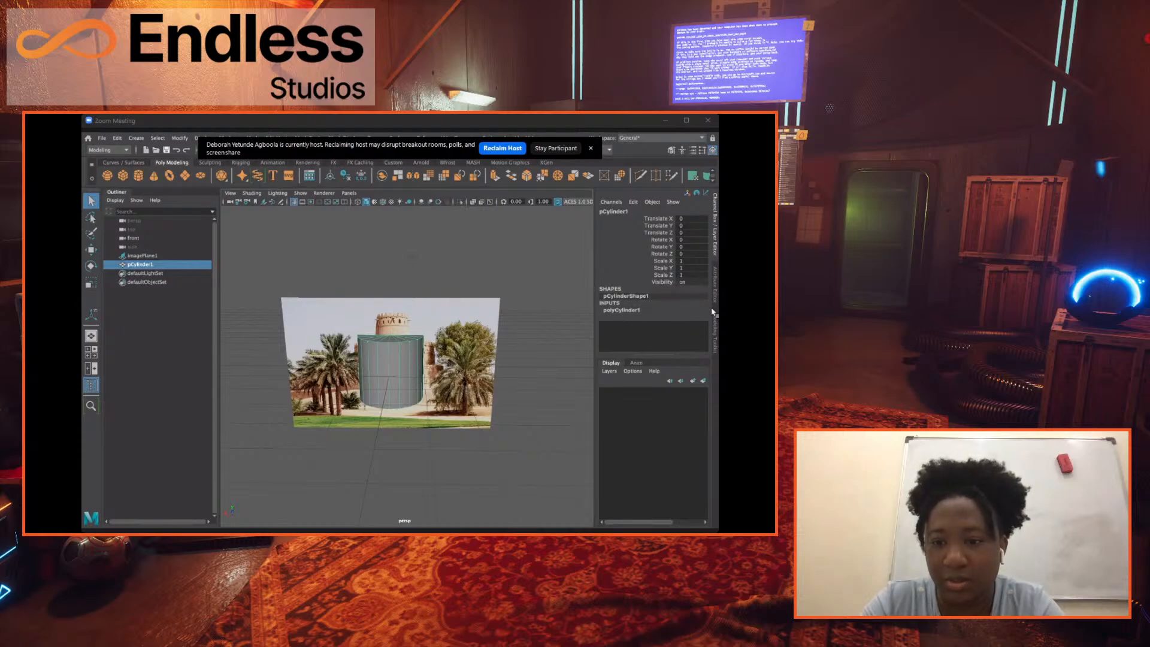
Set the cylinder's height to 160 in its polyCylinder creation settings.
{"action": "left_click", "coordinate": [623, 310]}
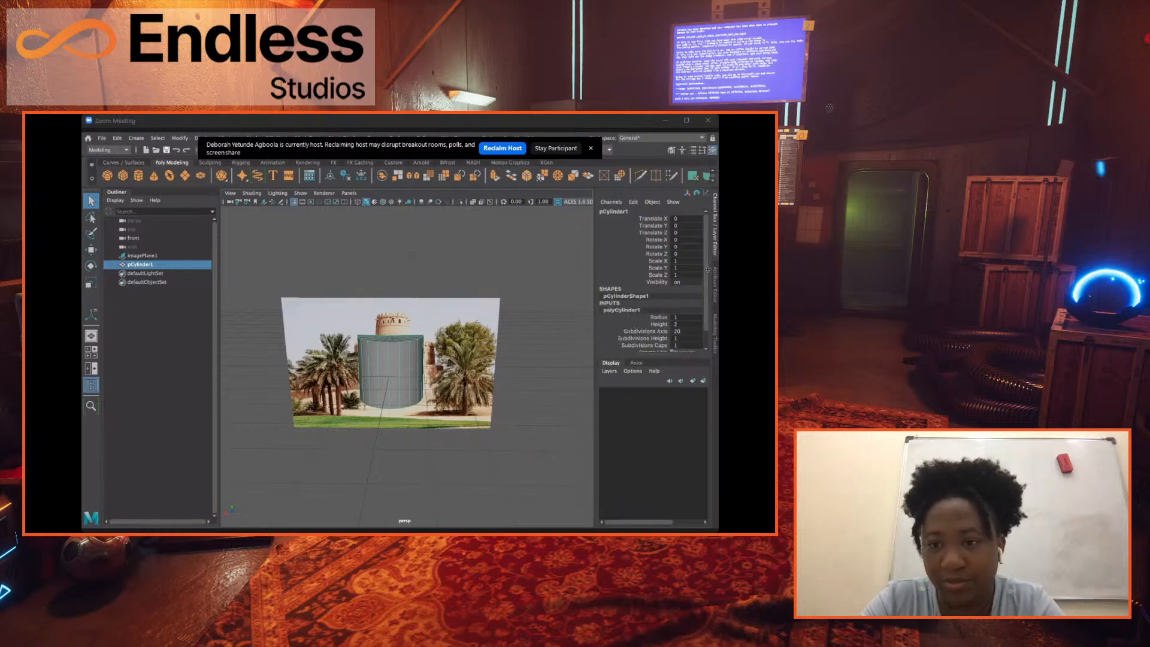
{"action": "left_click_drag", "start_coordinate": [707, 270], "coordinate": [702, 286]}
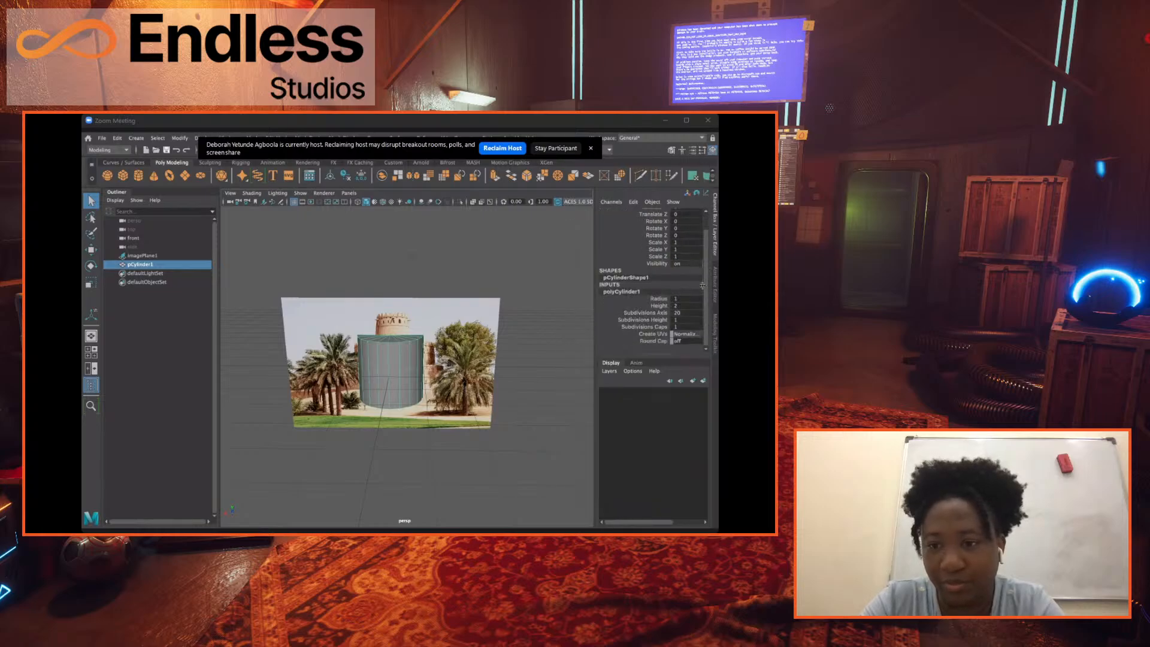
{"action": "double_click", "coordinate": [684, 319]}
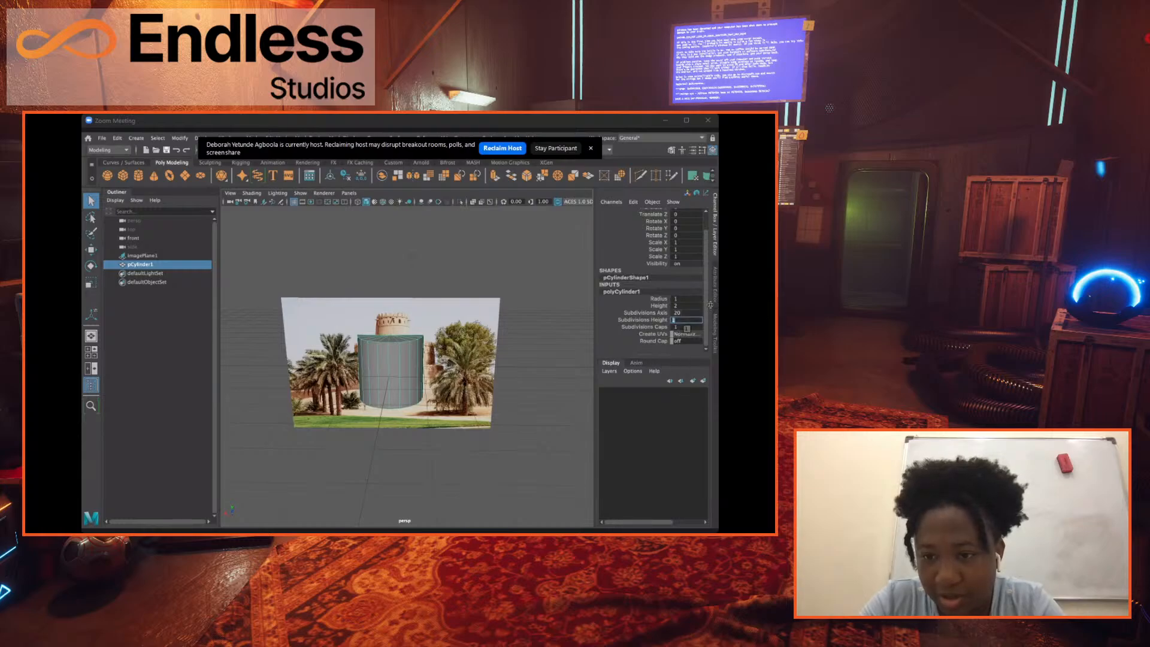
{"action": "double_click", "coordinate": [686, 306]}
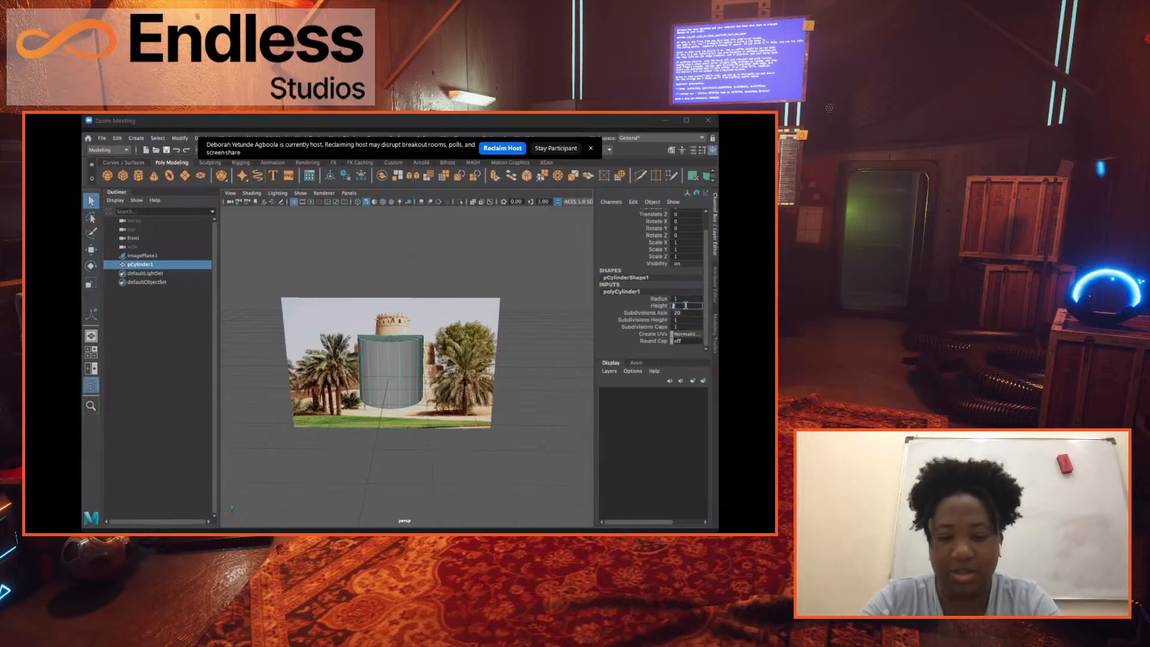
{"action": "type", "text": "16"}
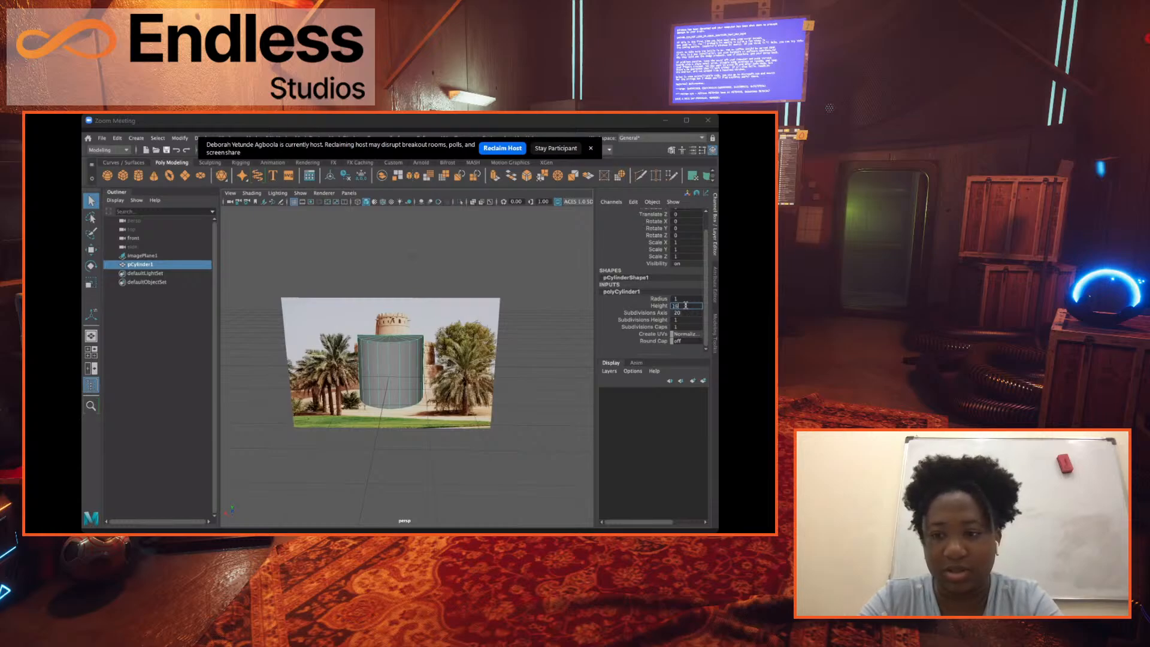
{"action": "type", "text": "0"}
{"action": "key", "text": "Return"}
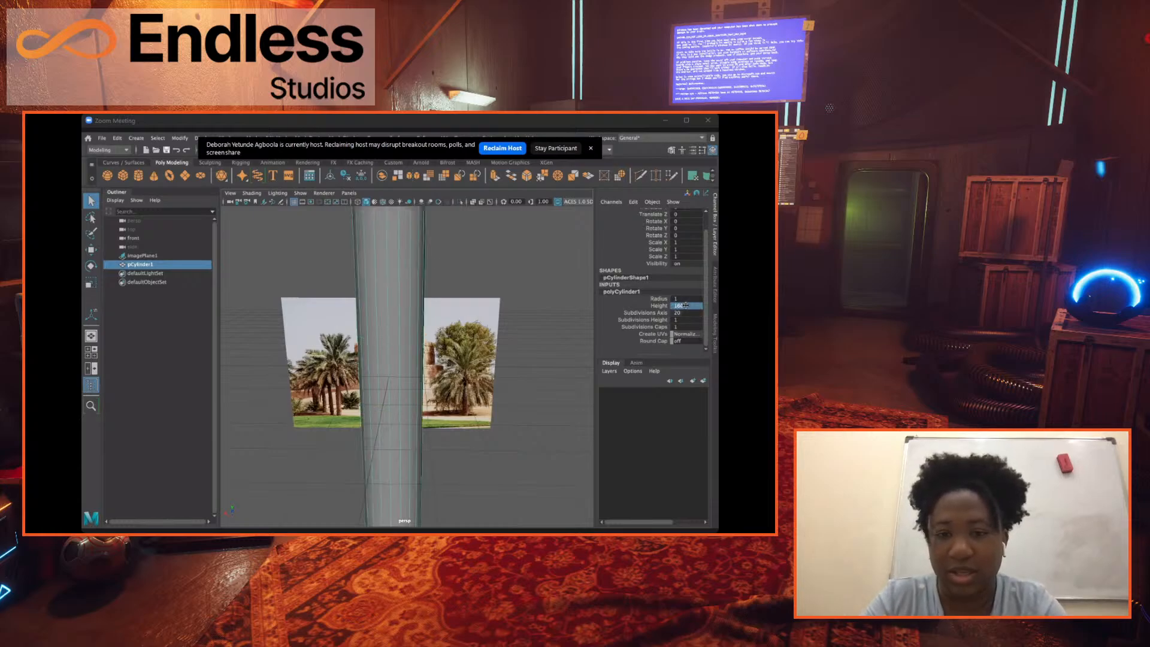
{"action": "scroll", "coordinate": [350, 365], "scroll_direction": "down", "scroll_amount": 10}
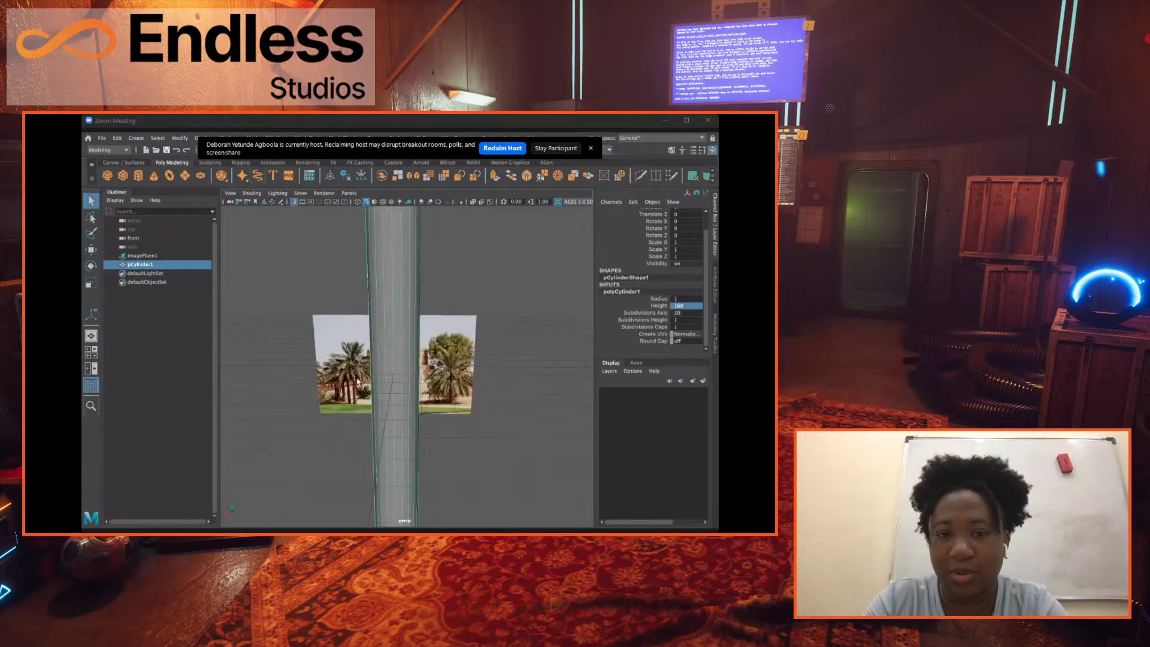
Select the fort reference image plane behind the cylinder and switch to the four-view layout.
{"action": "scroll", "coordinate": [366, 391], "scroll_direction": "down", "scroll_amount": 4}
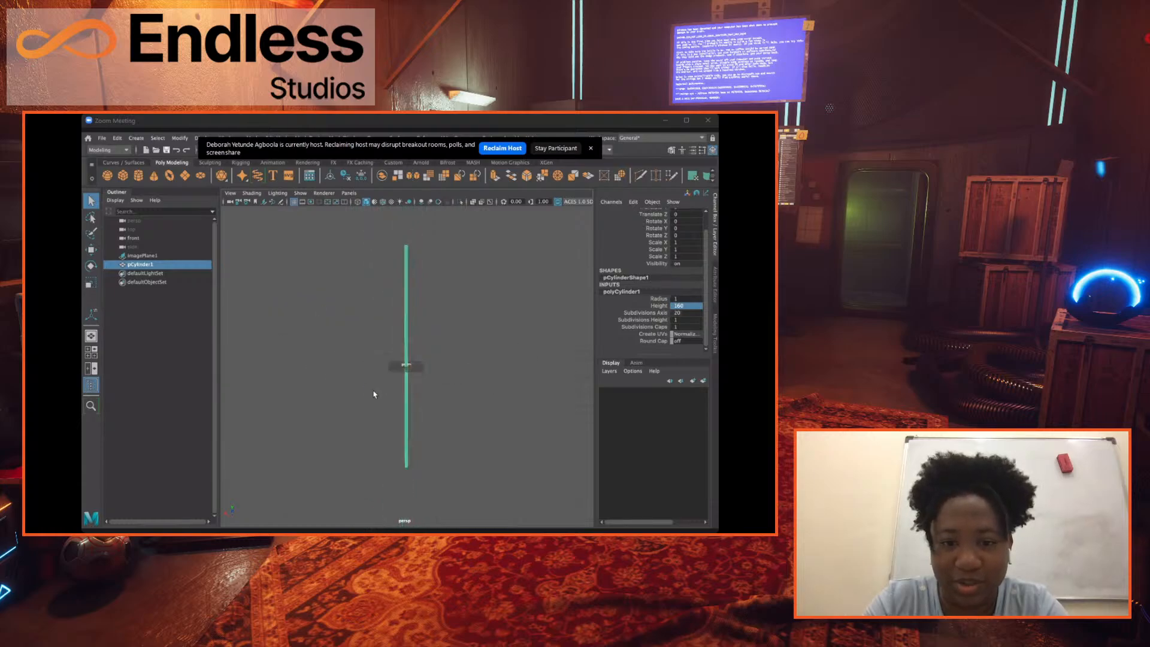
{"action": "scroll", "coordinate": [373, 393], "scroll_direction": "up", "scroll_amount": 4}
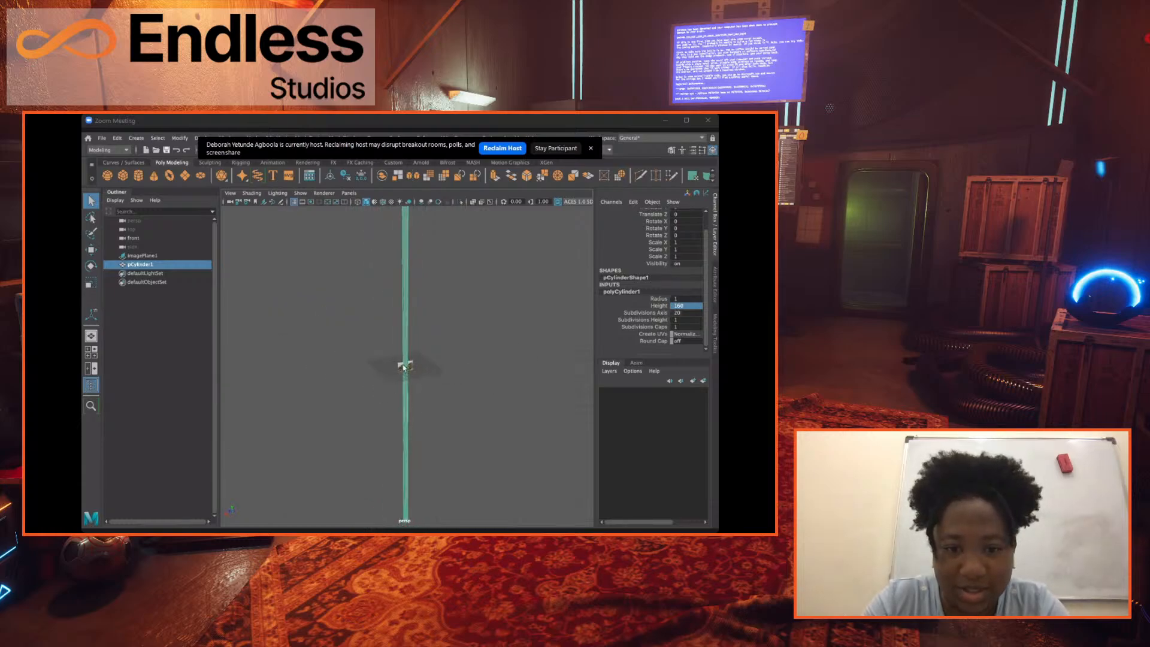
{"action": "scroll", "coordinate": [406, 358], "scroll_direction": "up", "scroll_amount": 3}
{"action": "scroll", "coordinate": [407, 357], "scroll_direction": "up", "scroll_amount": 5}
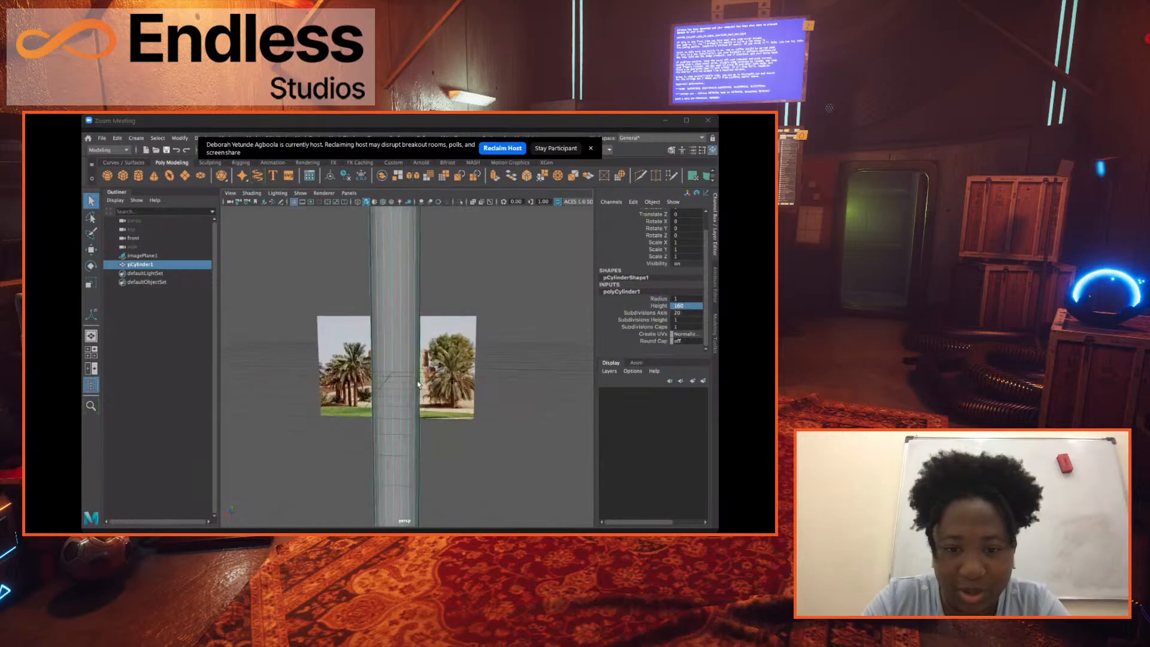
{"action": "middle_click_drag", "start_coordinate": [462, 360], "coordinate": [505, 345], "text": "alt"}
{"action": "left_click_drag", "start_coordinate": [339, 343], "coordinate": [402, 351], "text": "alt"}
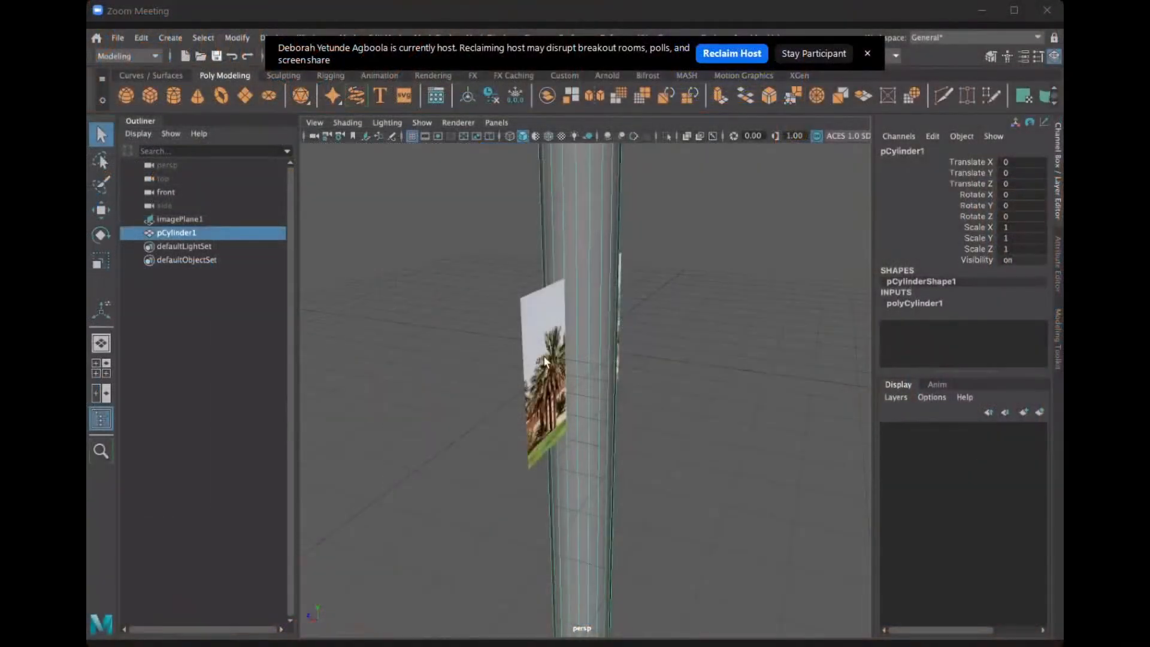
{"action": "left_click", "coordinate": [573, 372]}
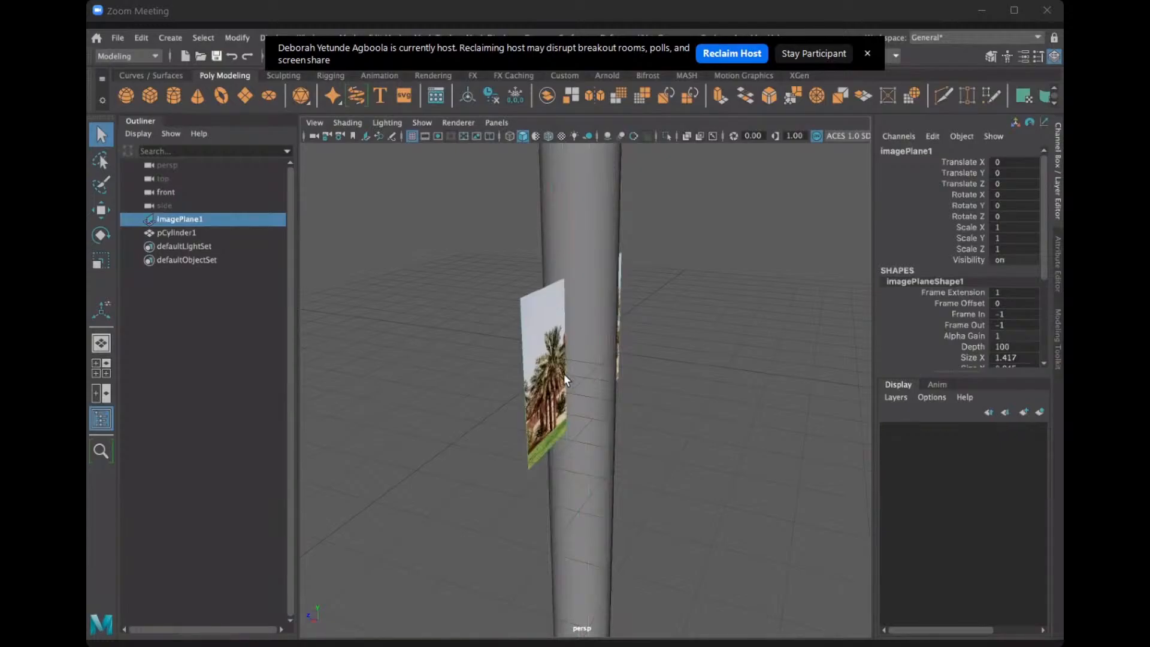
{"action": "key", "text": "space"}
{"action": "key", "text": "space"}
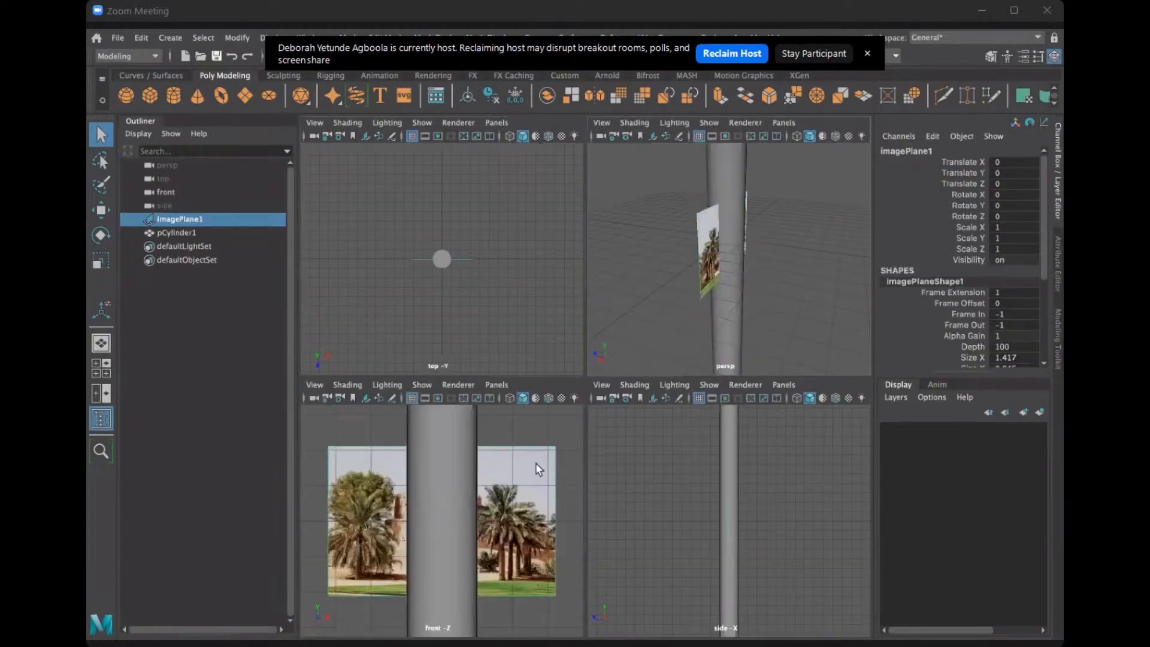
Try moving the image plane down in Y and rotating it about Z, undoing each change.
{"action": "left_click", "coordinate": [99, 211]}
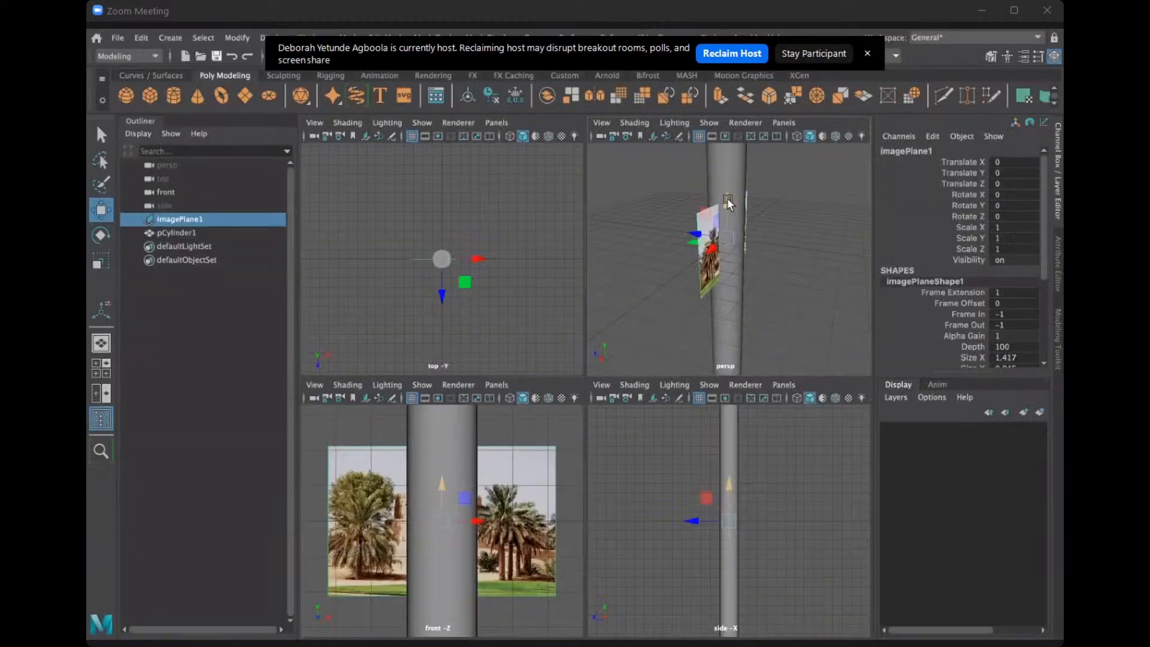
{"action": "left_click_drag", "start_coordinate": [727, 204], "coordinate": [754, 238]}
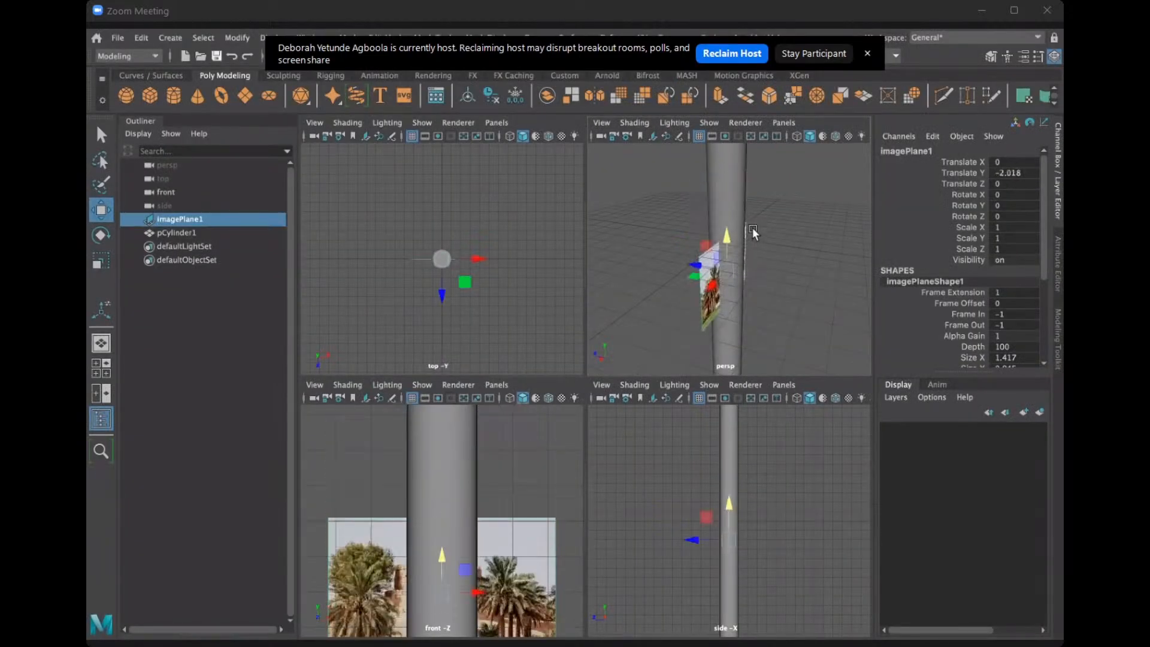
{"action": "key", "text": "ctrl+z"}
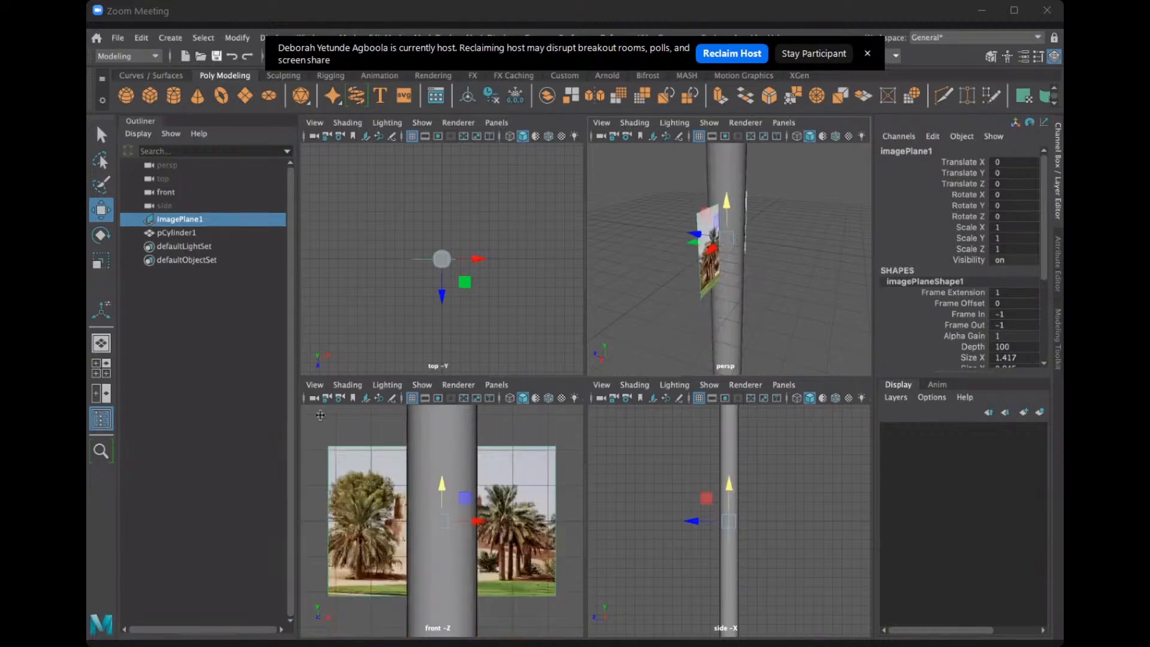
{"action": "key", "text": "e"}
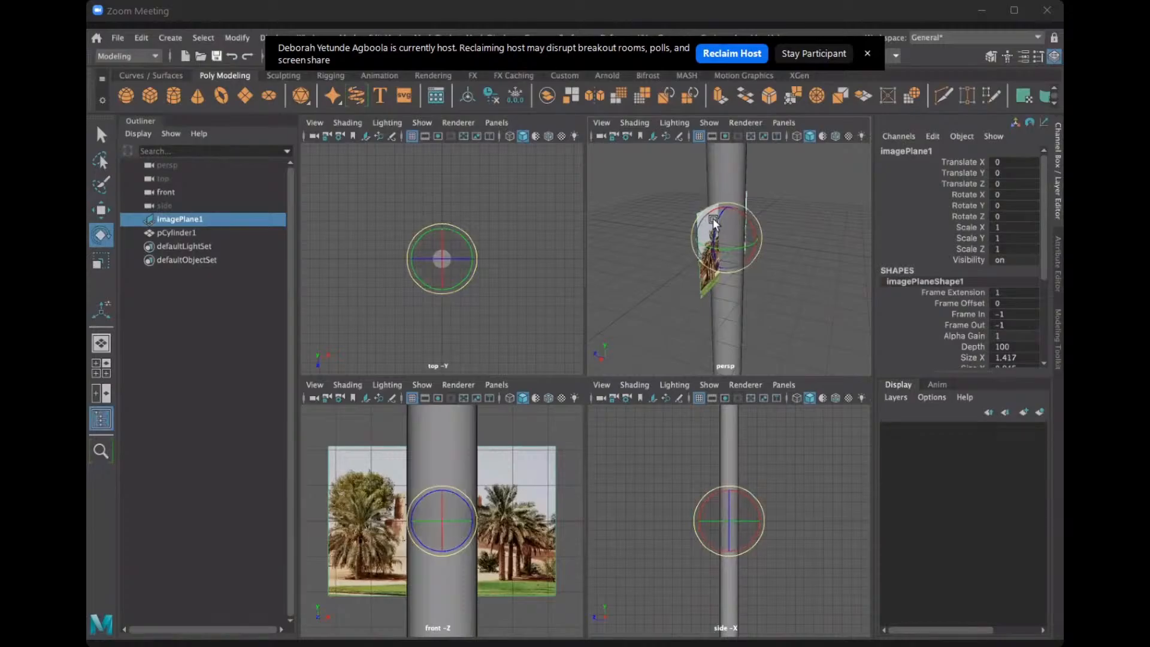
{"action": "left_click_drag", "start_coordinate": [721, 208], "coordinate": [734, 210]}
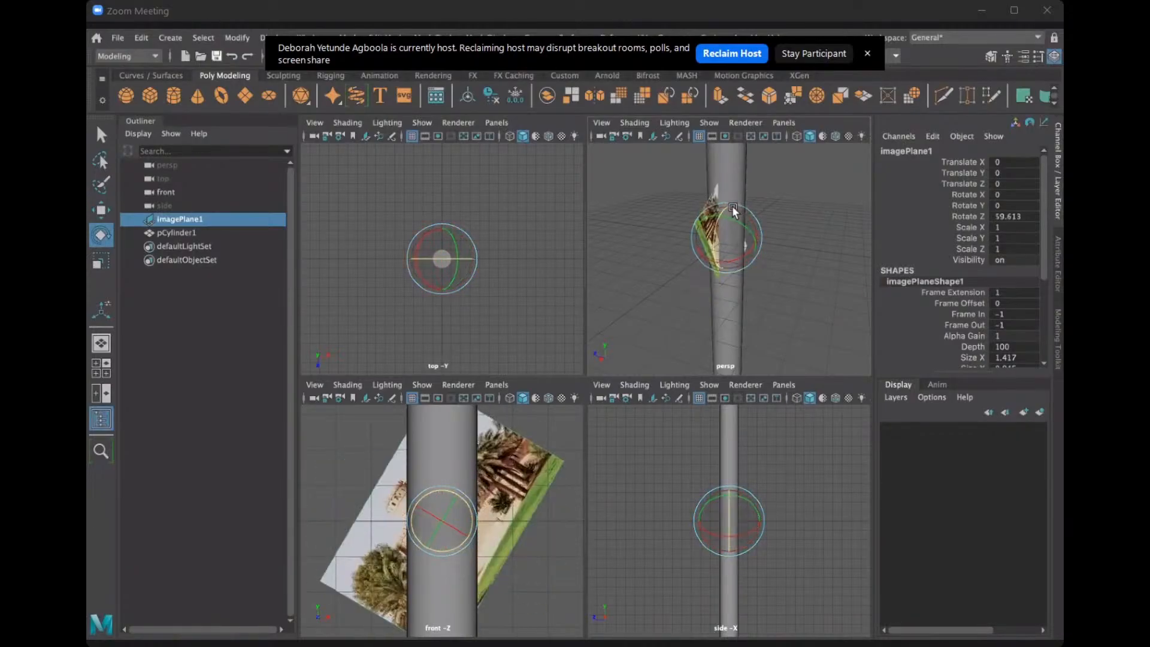
{"action": "key", "text": "ctrl+z"}
Scale the image plane up uniformly to about 167.5 and return to the full-size perspective view.
{"action": "left_click", "coordinate": [103, 261]}
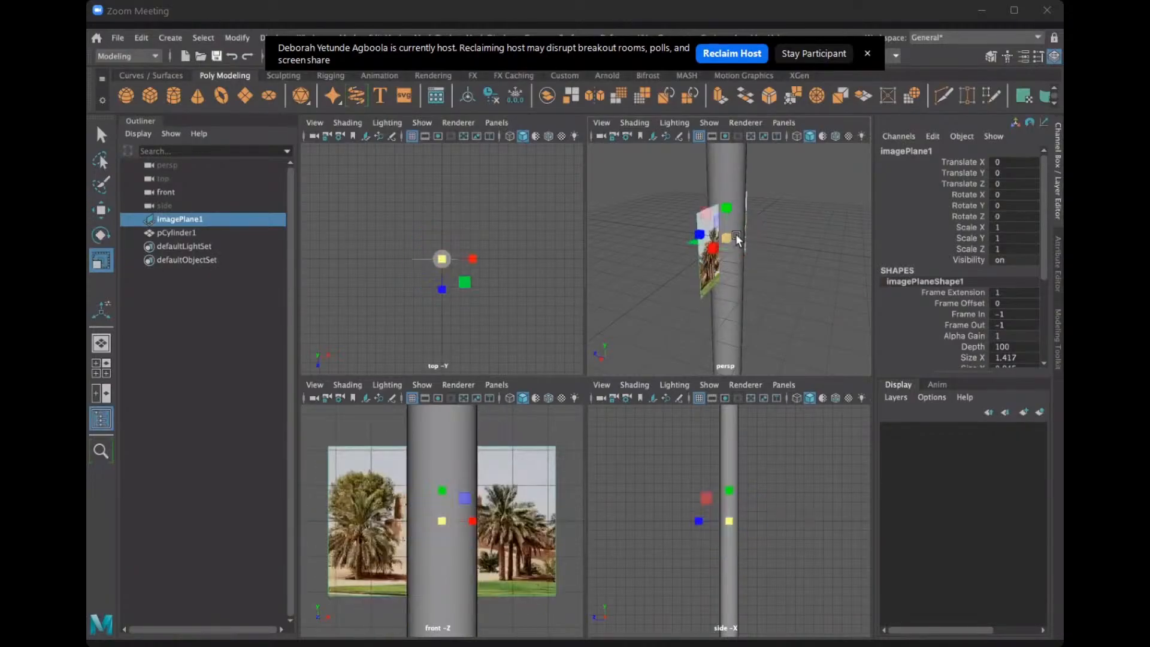
{"action": "left_click_drag", "start_coordinate": [728, 238], "coordinate": [873, 183]}
{"action": "scroll", "coordinate": [510, 434], "scroll_direction": "down", "scroll_amount": 6}
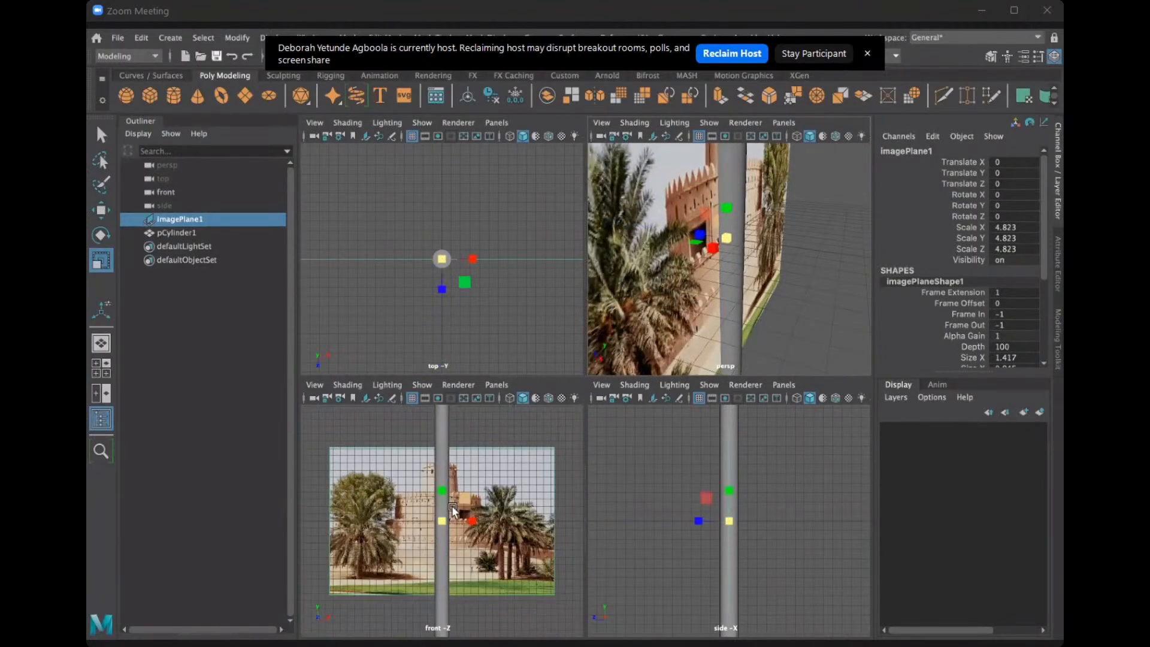
{"action": "left_click_drag", "start_coordinate": [443, 519], "coordinate": [934, 378]}
{"action": "scroll", "coordinate": [503, 507], "scroll_direction": "down", "scroll_amount": 5}
{"action": "scroll", "coordinate": [437, 512], "scroll_direction": "down", "scroll_amount": 8}
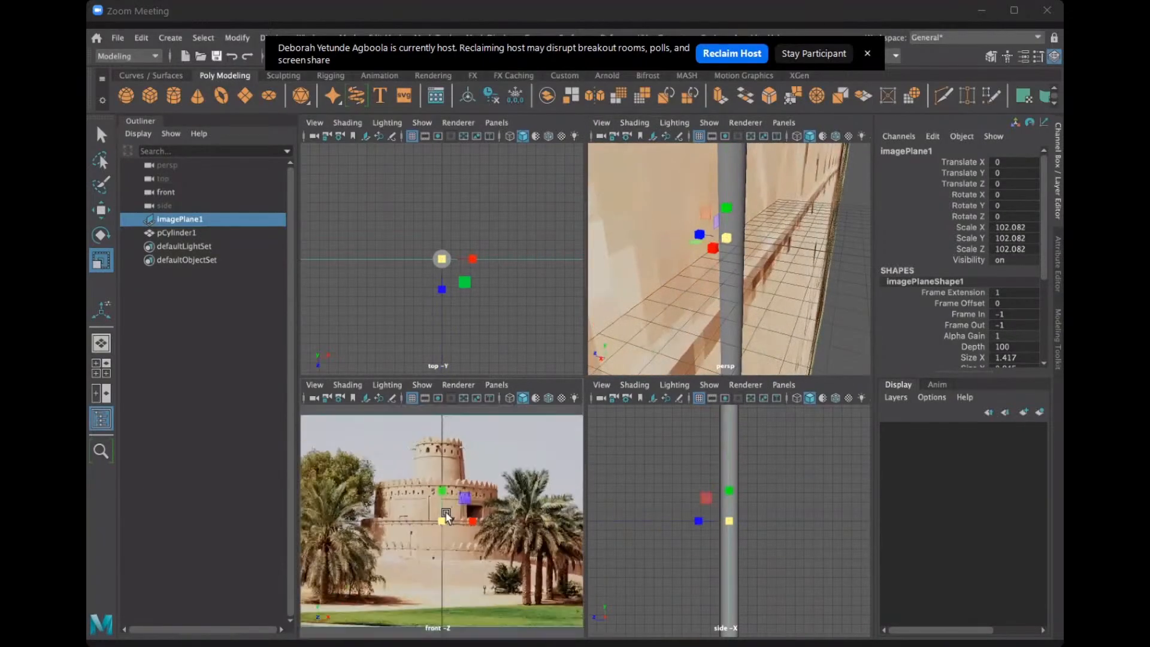
{"action": "left_click_drag", "start_coordinate": [442, 520], "coordinate": [623, 461]}
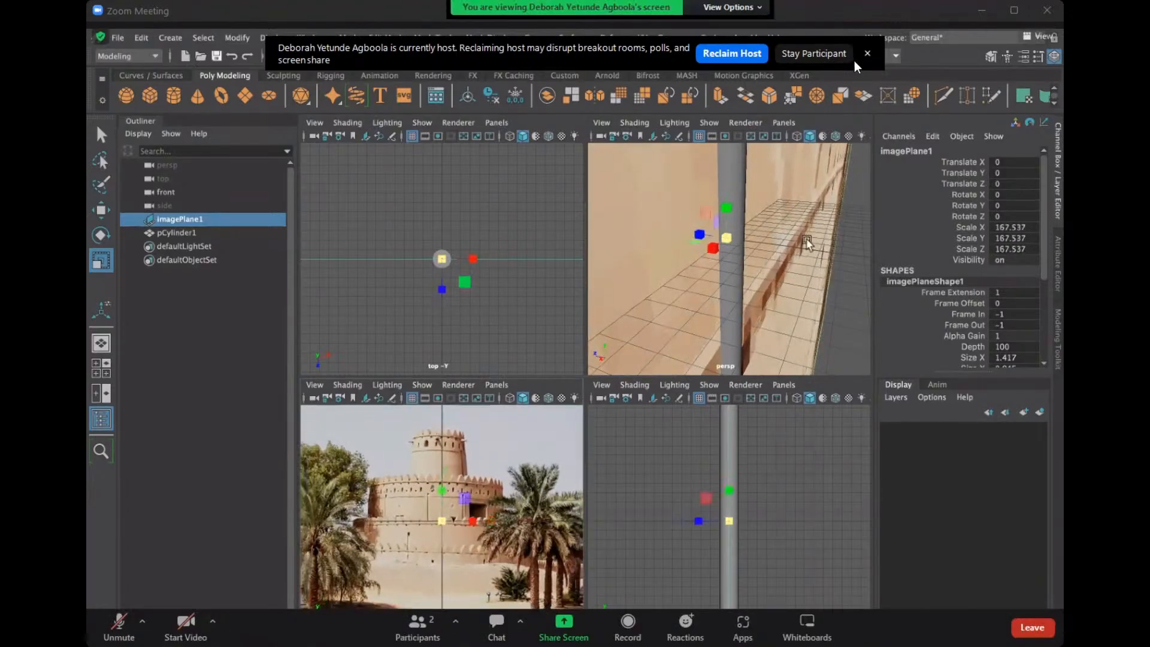
{"action": "left_click", "coordinate": [841, 55]}
{"action": "key", "text": "space"}
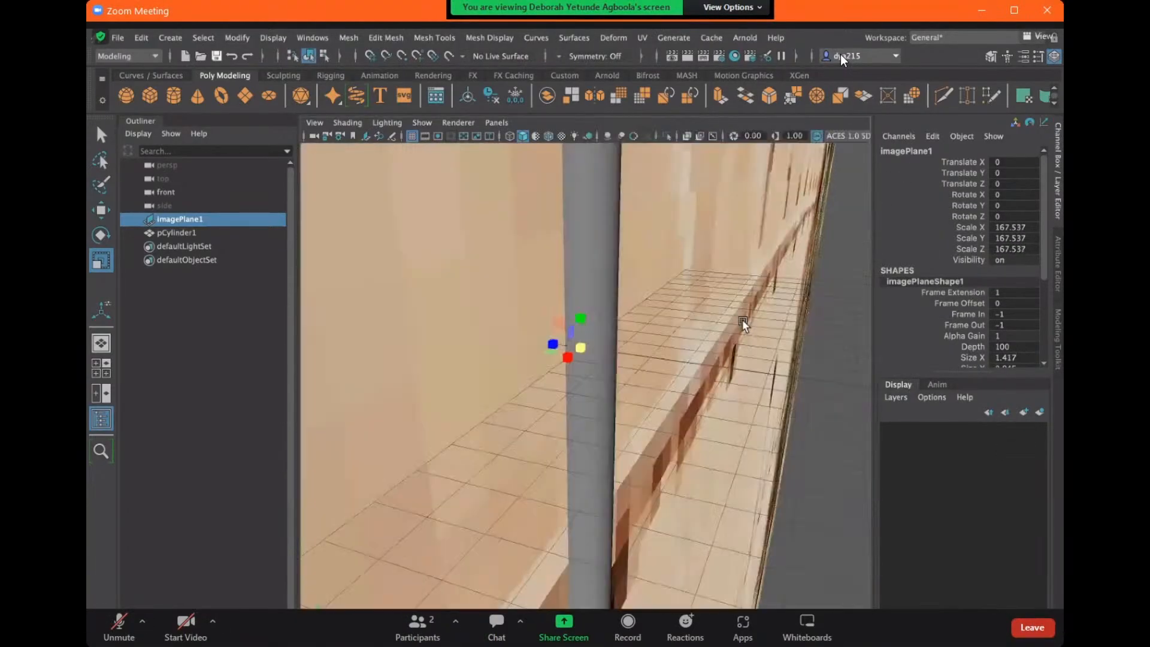
Try moving the enlarged image plane along Z to about -248, then undo the move.
{"action": "scroll", "coordinate": [744, 326], "scroll_direction": "down", "scroll_amount": 6}
{"action": "scroll", "coordinate": [684, 366], "scroll_direction": "down", "scroll_amount": 10}
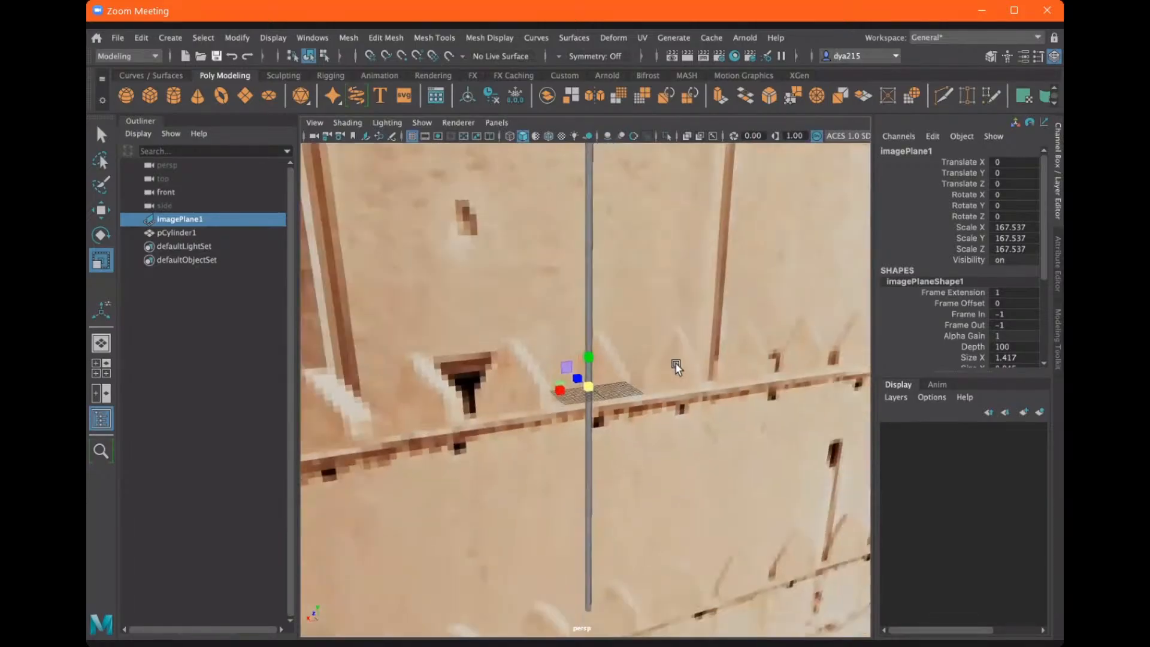
{"action": "scroll", "coordinate": [632, 385], "scroll_direction": "down", "scroll_amount": 10}
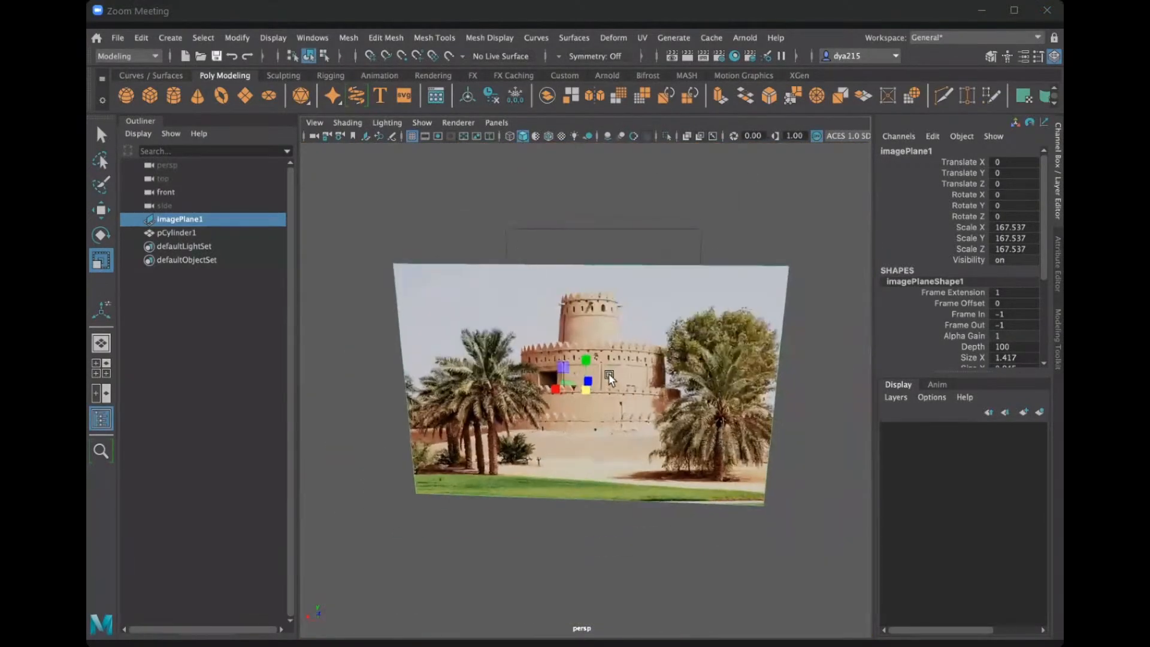
{"action": "left_click_drag", "start_coordinate": [609, 379], "coordinate": [646, 382], "text": "alt"}
{"action": "key", "text": "w"}
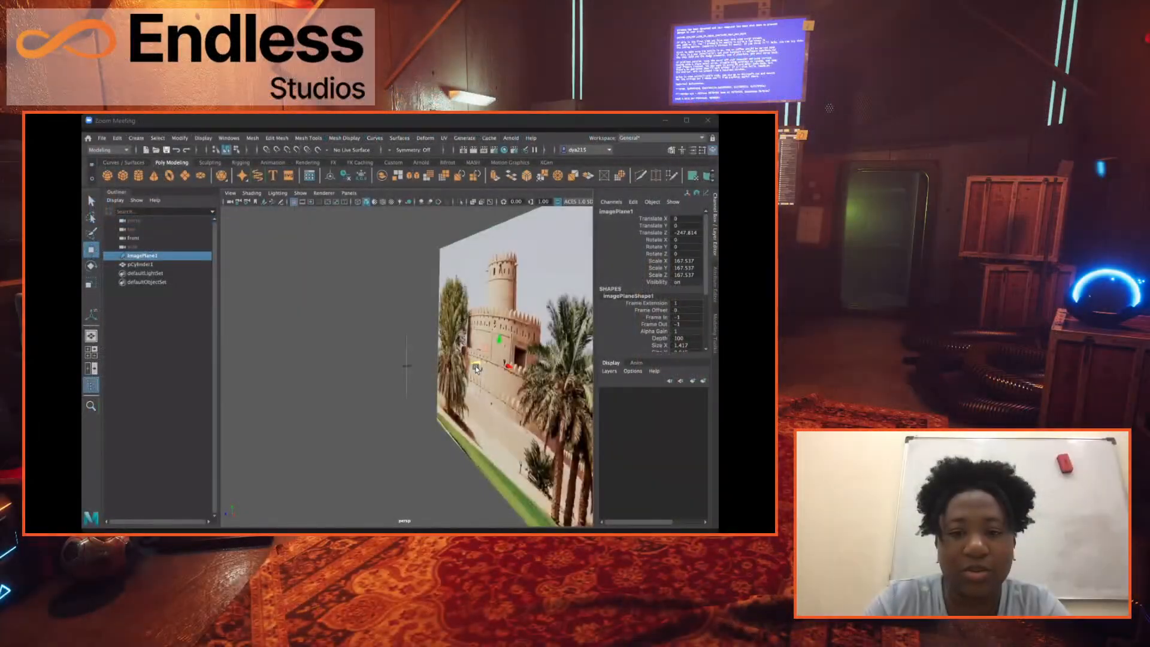
{"action": "left_click_drag", "start_coordinate": [476, 368], "coordinate": [410, 366], "text": "alt"}
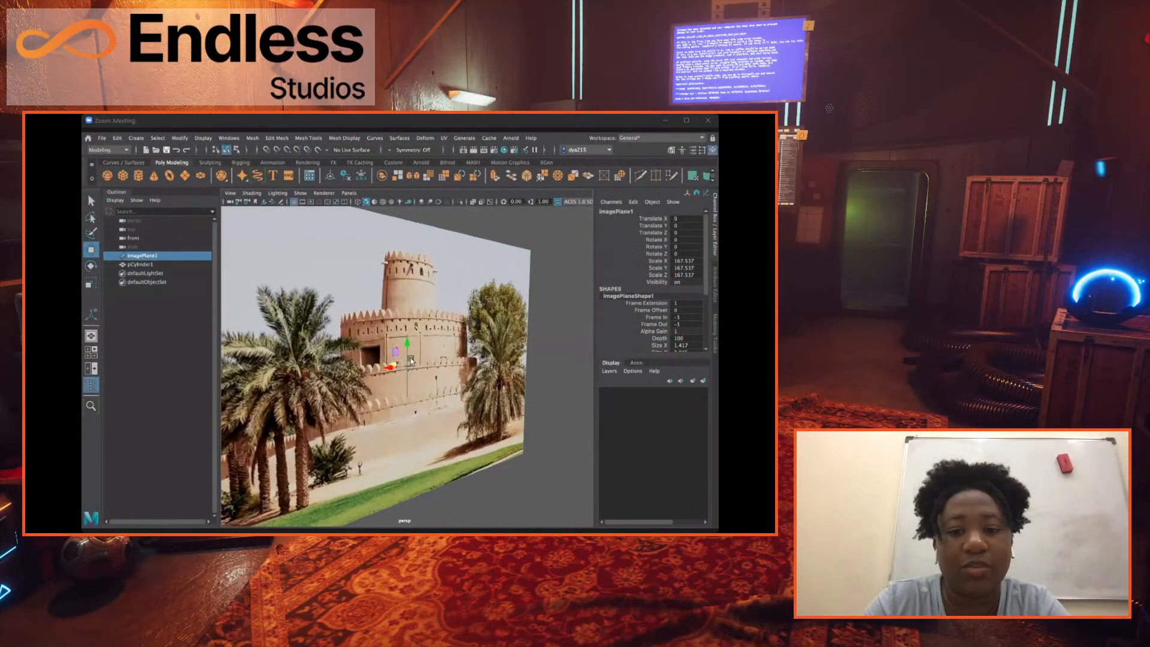
Move the cylinder along Z to about -75.7, in front of the fort image.
{"action": "scroll", "coordinate": [410, 361], "scroll_direction": "up", "scroll_amount": 10}
{"action": "scroll", "coordinate": [409, 319], "scroll_direction": "up", "scroll_amount": 2}
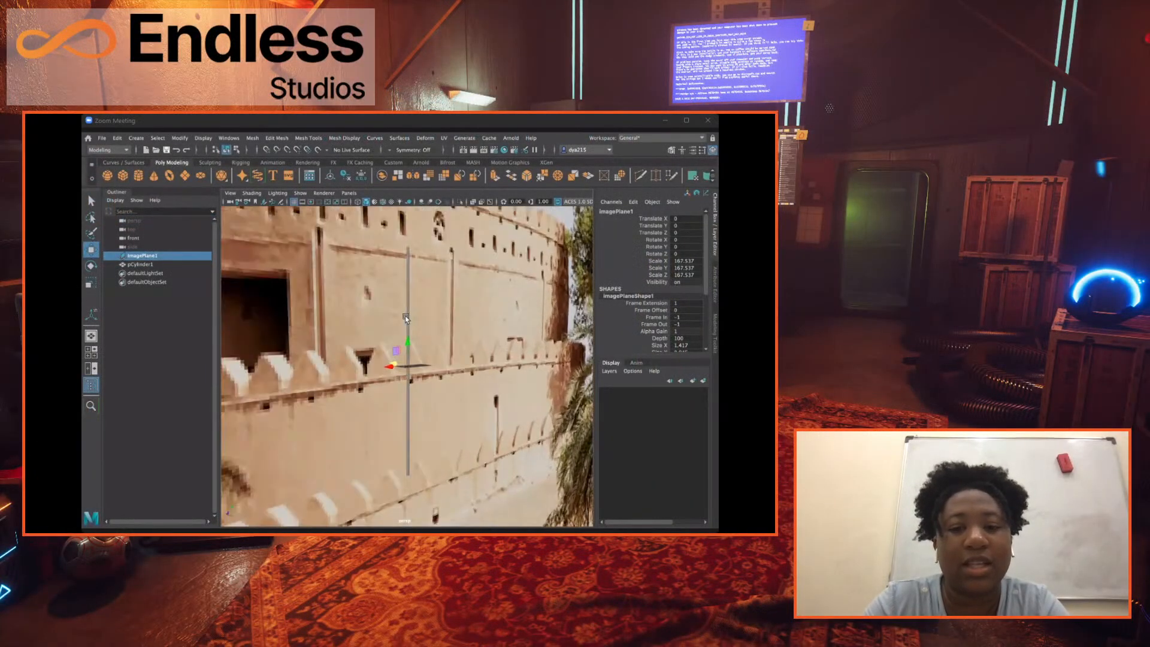
{"action": "left_click", "coordinate": [406, 394]}
{"action": "left_click_drag", "start_coordinate": [403, 370], "coordinate": [467, 411]}
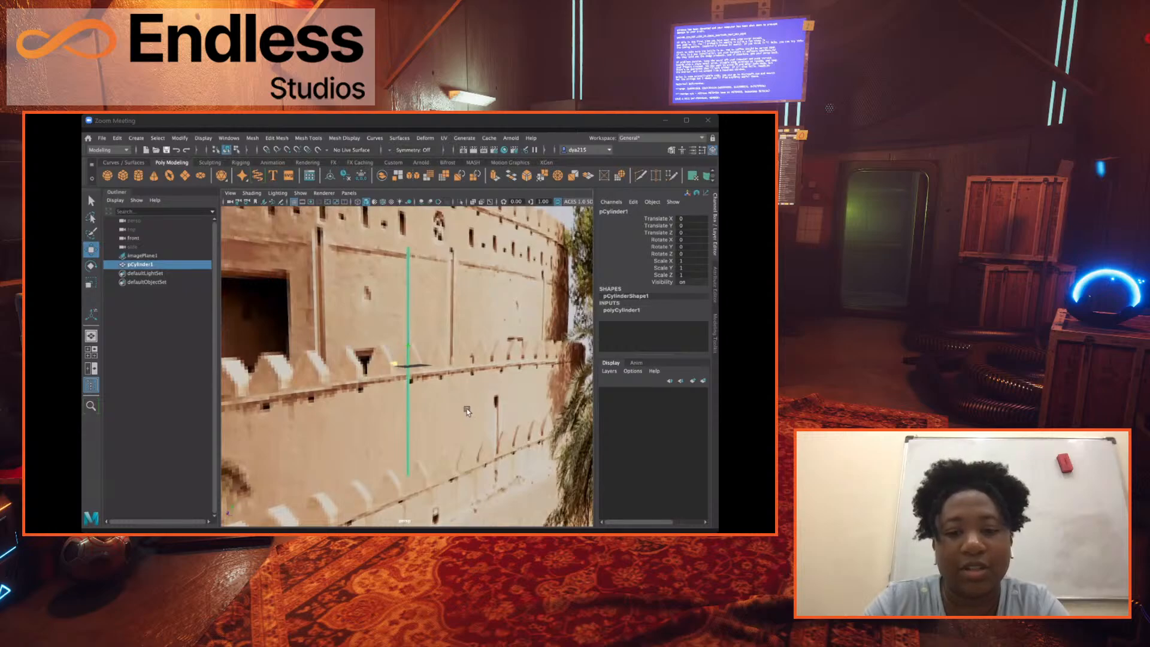
{"action": "scroll", "coordinate": [405, 412], "scroll_direction": "down", "scroll_amount": 4}
{"action": "scroll", "coordinate": [405, 412], "scroll_direction": "down", "scroll_amount": 8}
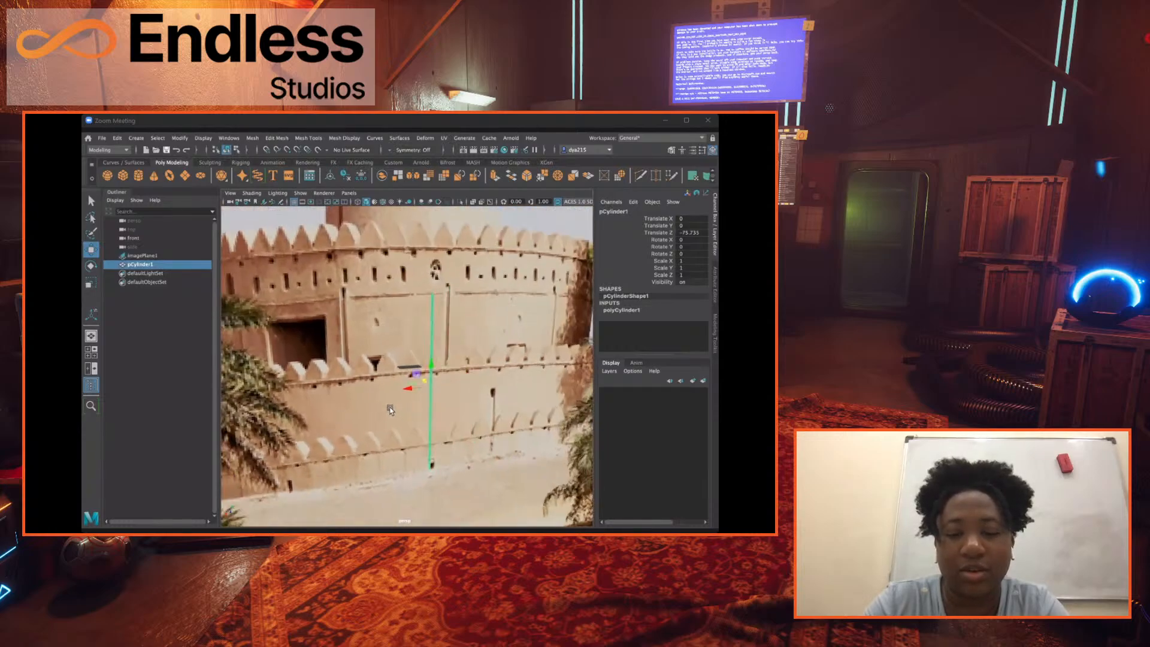
{"action": "scroll", "coordinate": [402, 389], "scroll_direction": "down", "scroll_amount": 5}
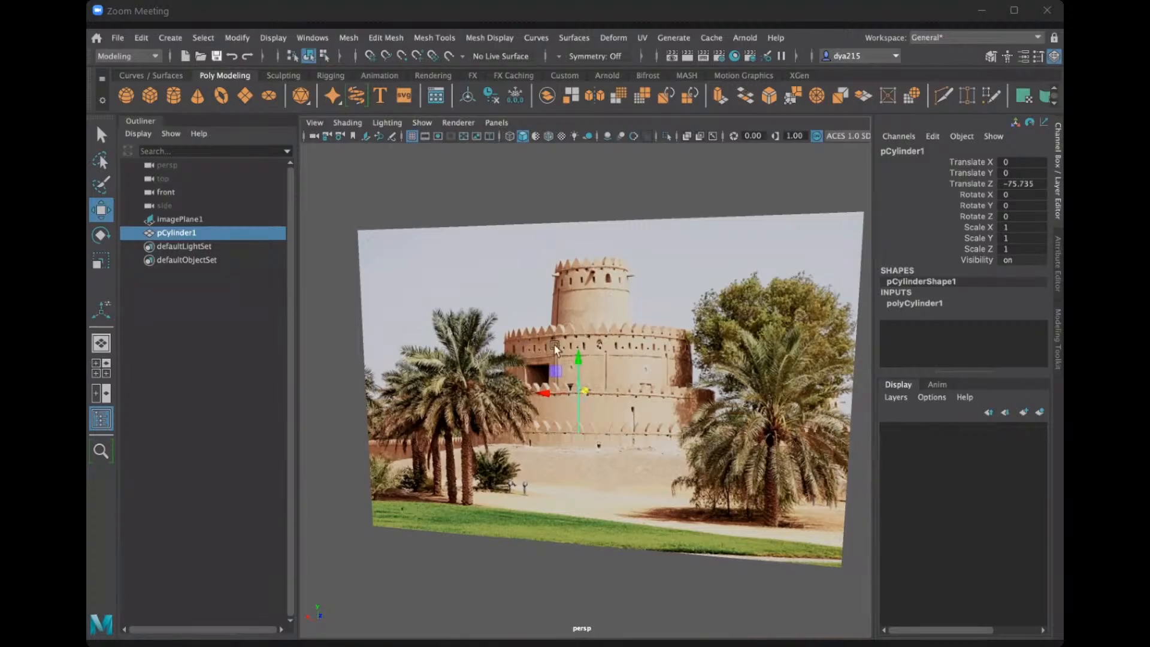
Widen the cylinder by scaling it to about 4.8 in X and Z, leaving its Y scale at 1.
{"action": "mouse_move", "coordinate": [627, 345]}
{"action": "left_mouse_down", "text": "alt"}
{"action": "mouse_move", "coordinate": [614, 358]}
{"action": "mouse_move", "coordinate": [655, 361]}
{"action": "mouse_move", "coordinate": [643, 354]}
{"action": "left_mouse_up", "text": "alt"}
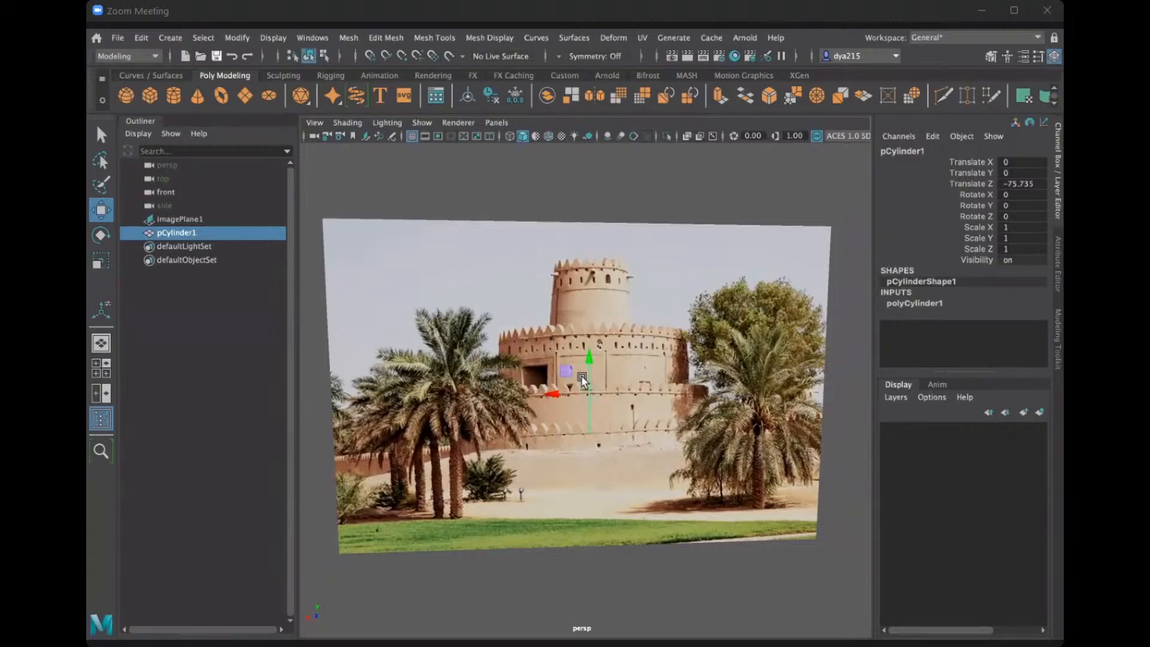
{"action": "scroll", "coordinate": [626, 375], "scroll_direction": "up", "scroll_amount": 5}
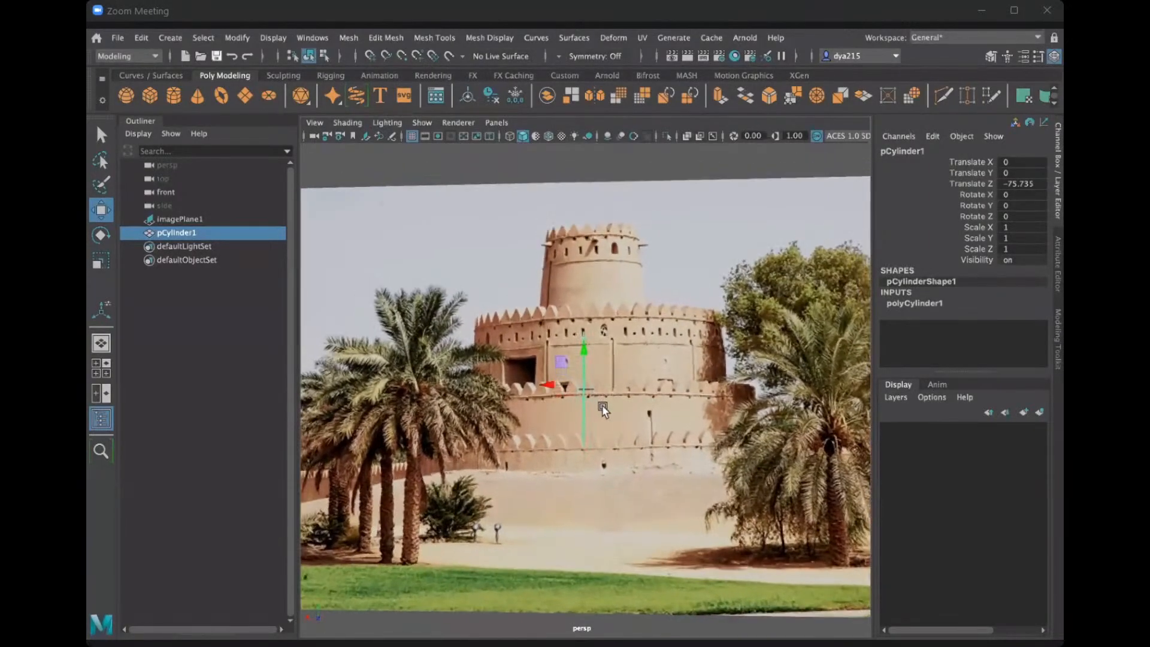
{"action": "left_click_drag", "start_coordinate": [606, 407], "coordinate": [609, 402], "text": "alt"}
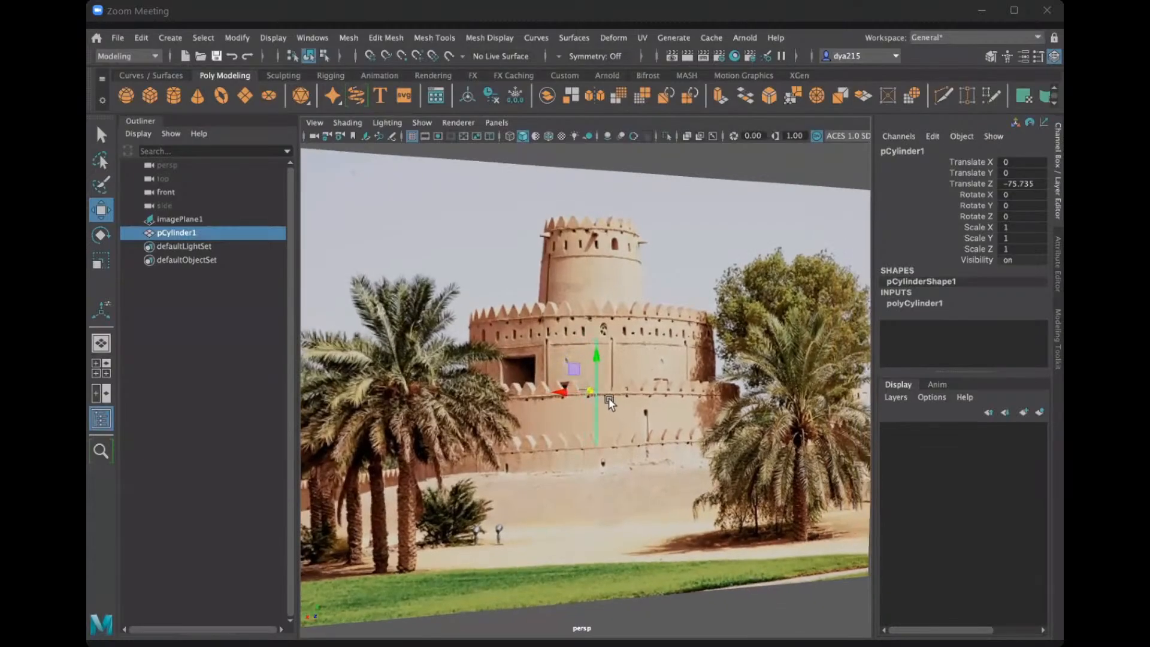
{"action": "scroll", "coordinate": [609, 403], "scroll_direction": "up", "scroll_amount": 6}
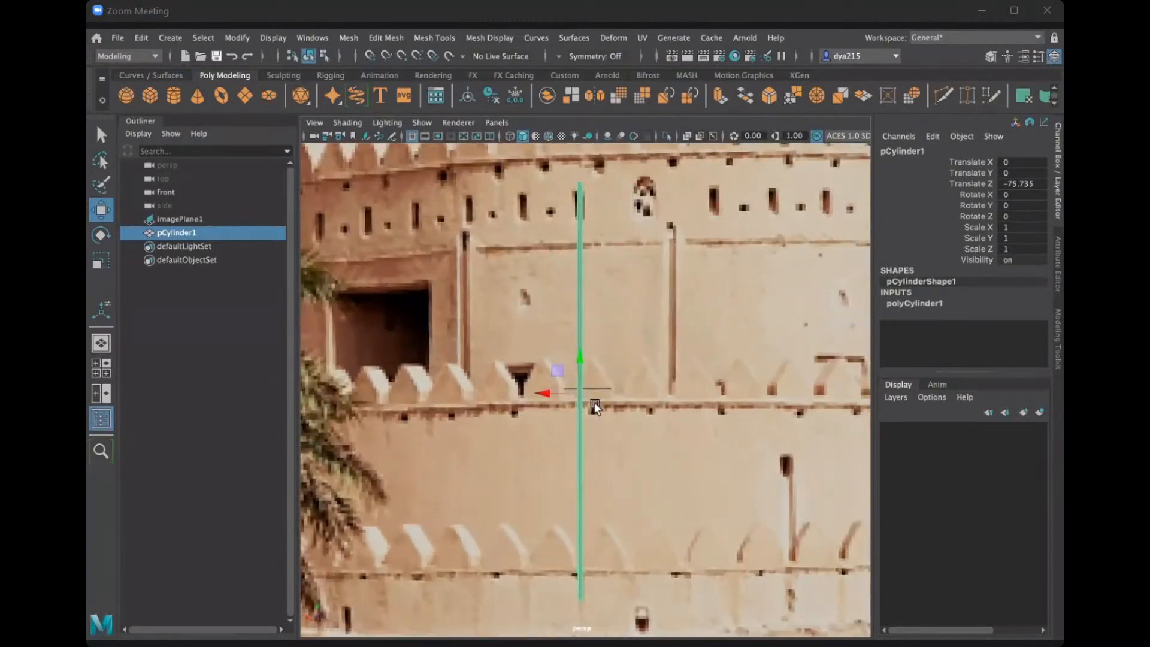
{"action": "scroll", "coordinate": [596, 404], "scroll_direction": "down", "scroll_amount": 5}
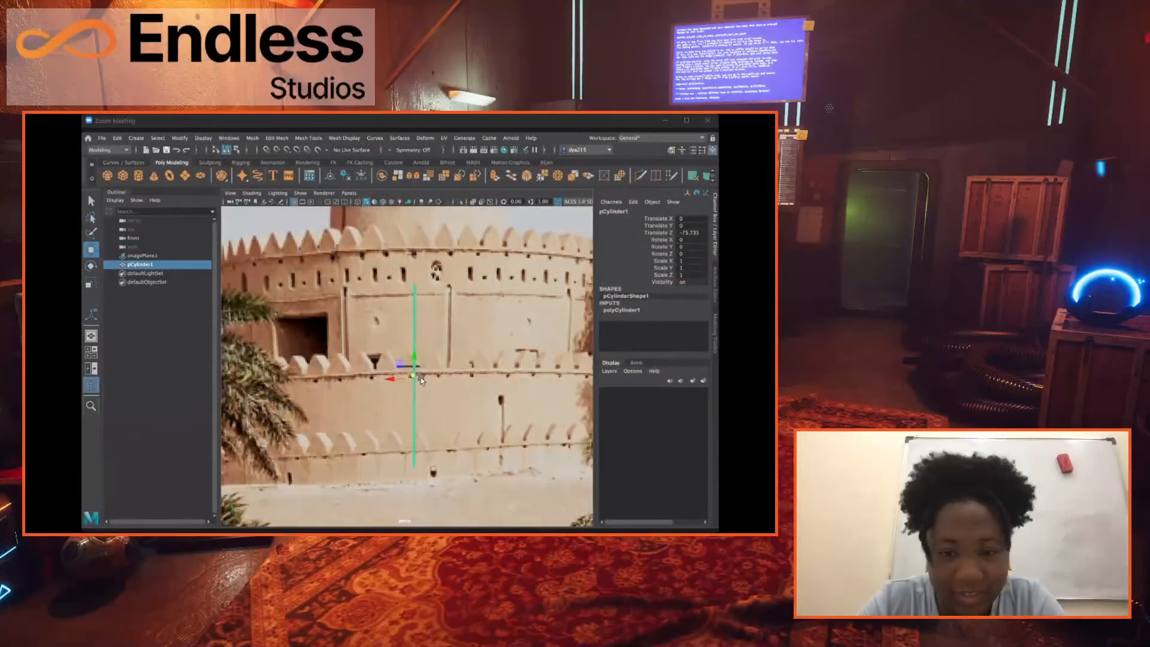
{"action": "key", "text": "r"}
{"action": "left_click_drag", "start_coordinate": [429, 390], "coordinate": [386, 390], "text": "alt"}
{"action": "left_click_drag", "start_coordinate": [453, 410], "coordinate": [446, 392], "text": "alt"}
{"action": "right_click_drag", "start_coordinate": [446, 392], "coordinate": [423, 376], "text": "alt"}
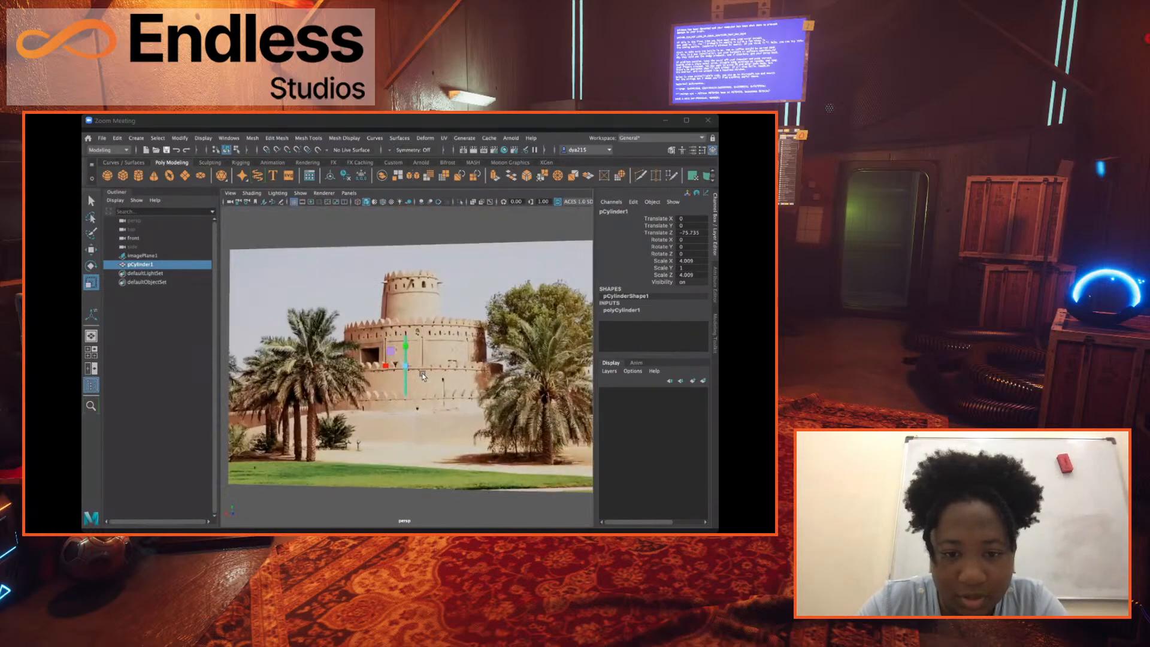
Select the fort image plane and scale it up uniformly to about 469.
{"action": "left_click", "coordinate": [463, 368]}
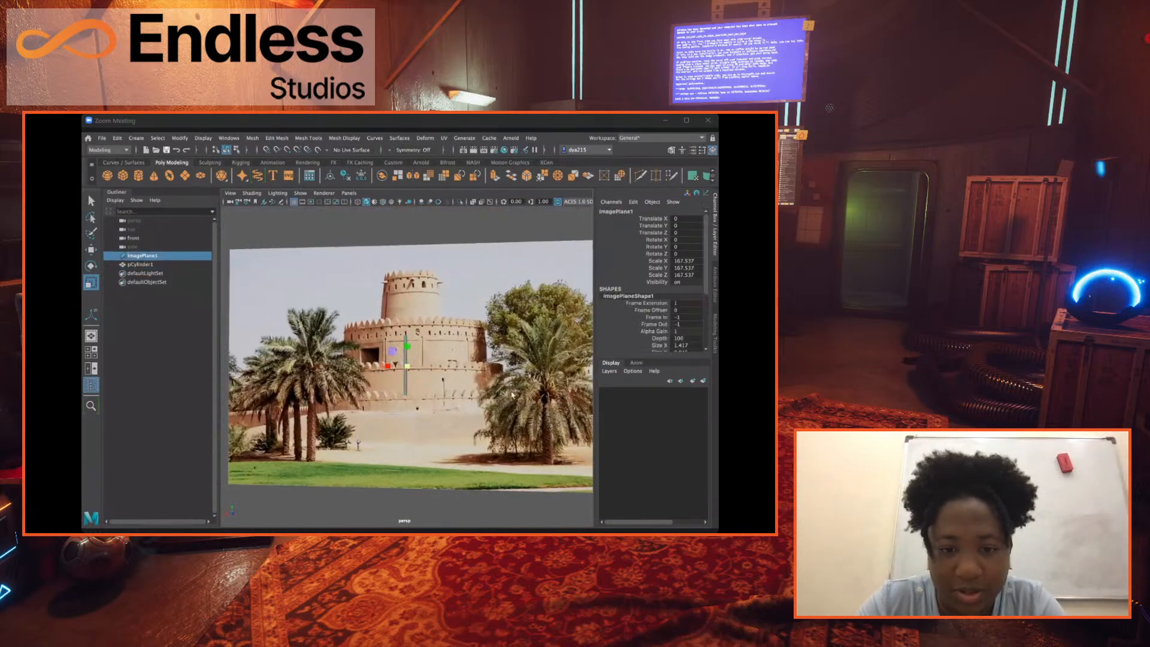
{"action": "right_click_drag", "start_coordinate": [332, 310], "coordinate": [138, 290], "text": "alt"}
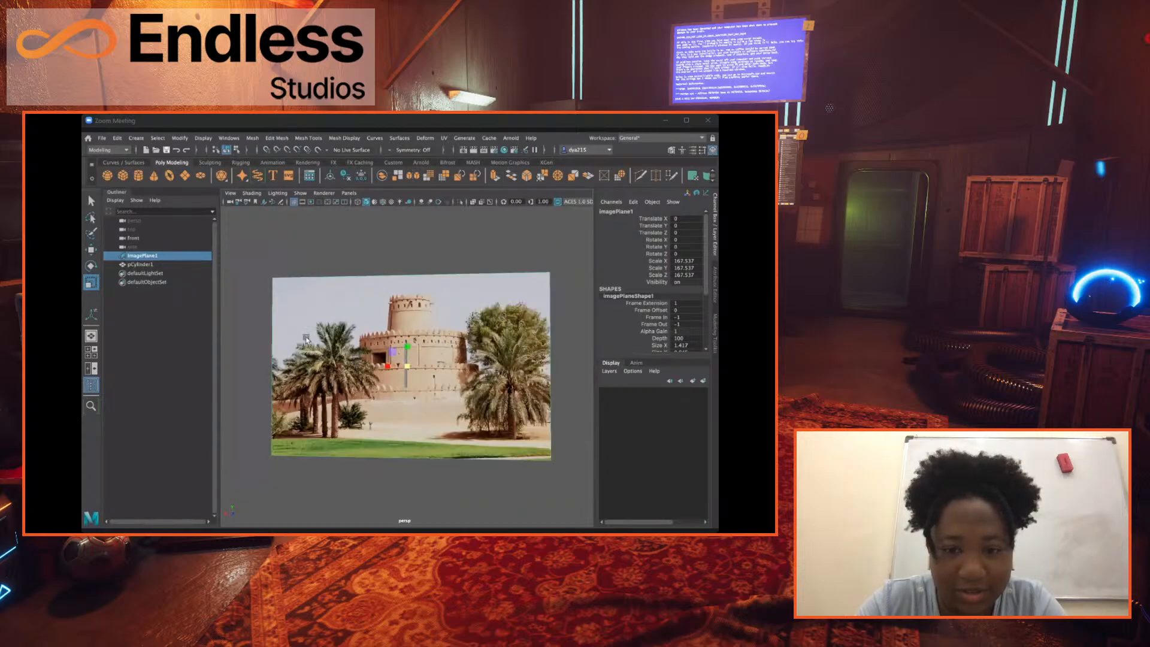
{"action": "left_click_drag", "start_coordinate": [407, 368], "coordinate": [713, 265]}
{"action": "right_click_drag", "start_coordinate": [370, 348], "coordinate": [283, 334], "text": "alt"}
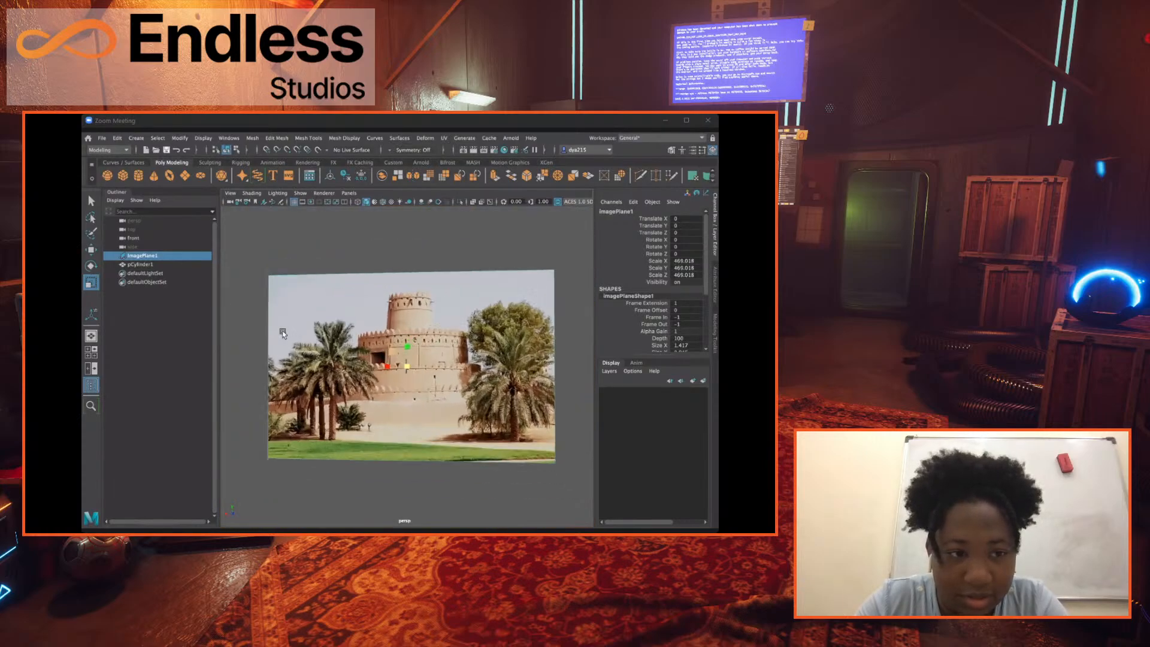
Select the thin cylinder and move it down along Y to about -512.8, at the foot of the fort.
{"action": "left_click", "coordinate": [139, 264]}
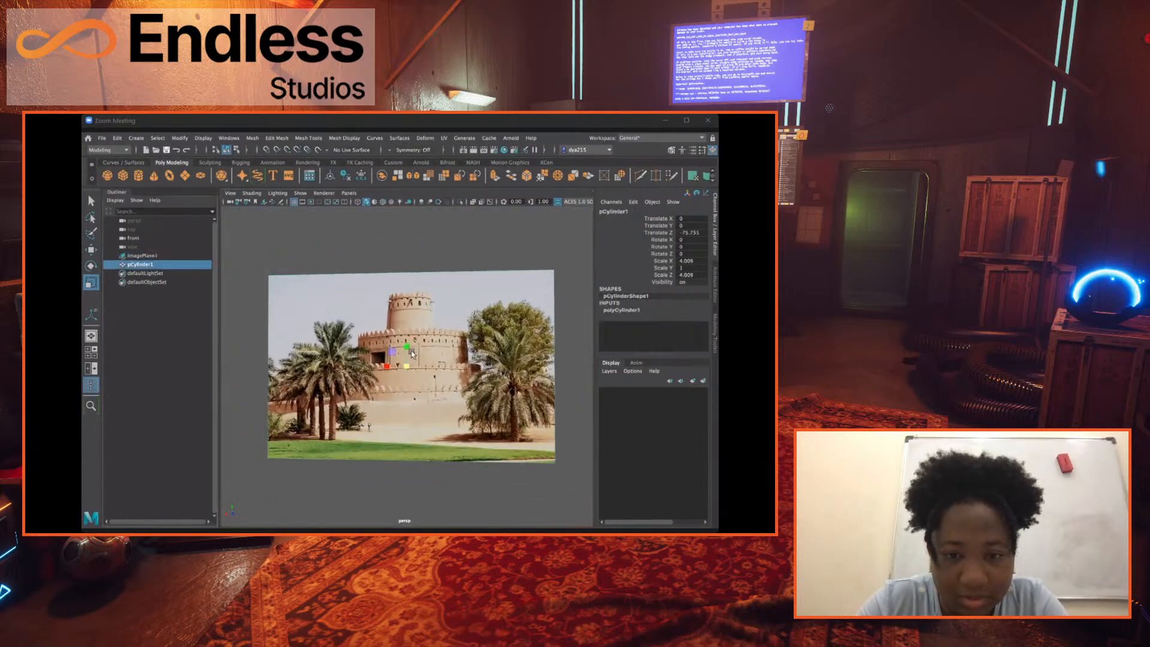
{"action": "key", "text": "w"}
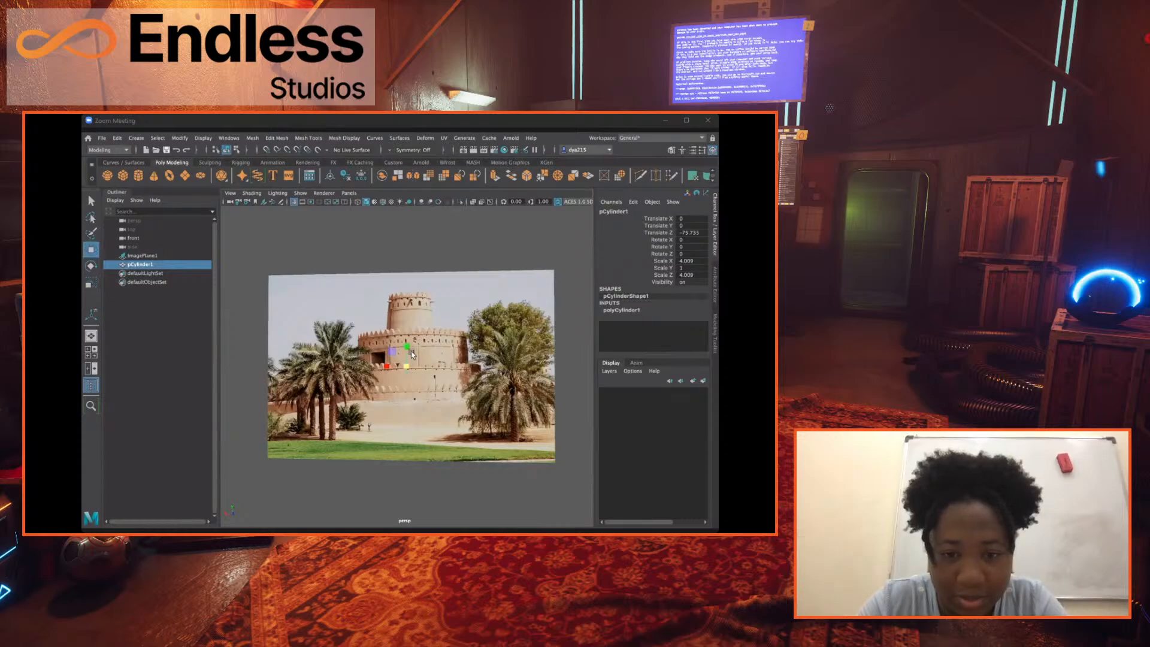
{"action": "left_click_drag", "start_coordinate": [412, 354], "coordinate": [416, 390]}
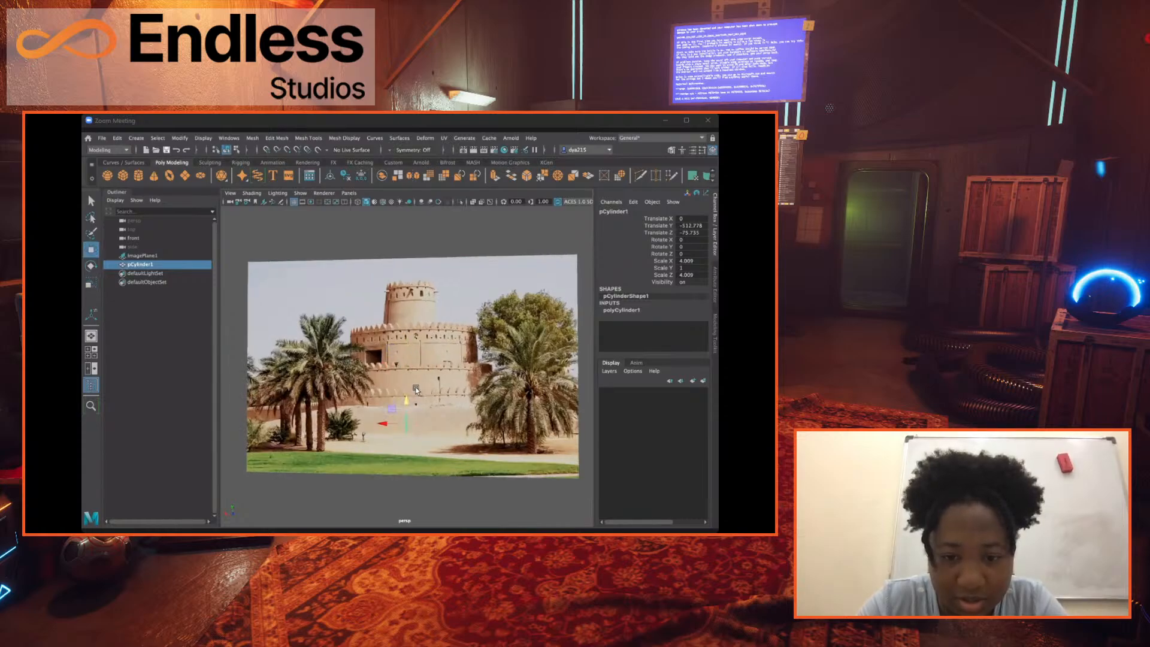
Shift the thin cylinder slightly to about -71.6 in Z and widen it to about 17.6 in X and Z, keeping its Y scale at 1.
{"action": "scroll", "coordinate": [416, 390], "scroll_direction": "up", "scroll_amount": 6}
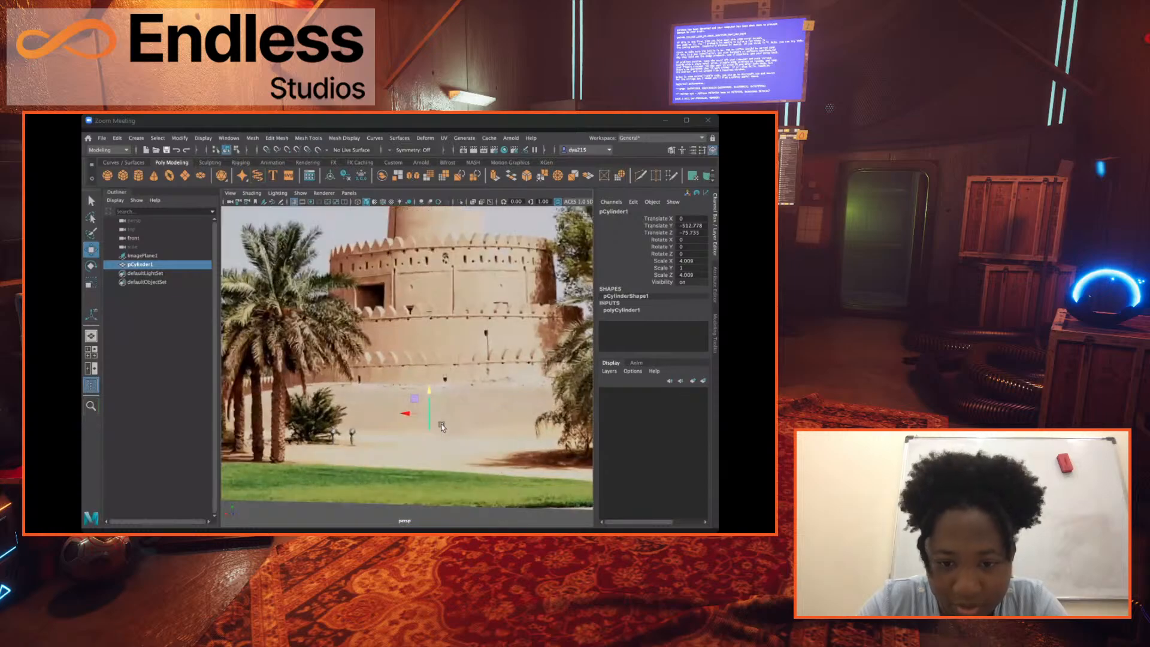
{"action": "scroll", "coordinate": [443, 425], "scroll_direction": "up", "scroll_amount": 6}
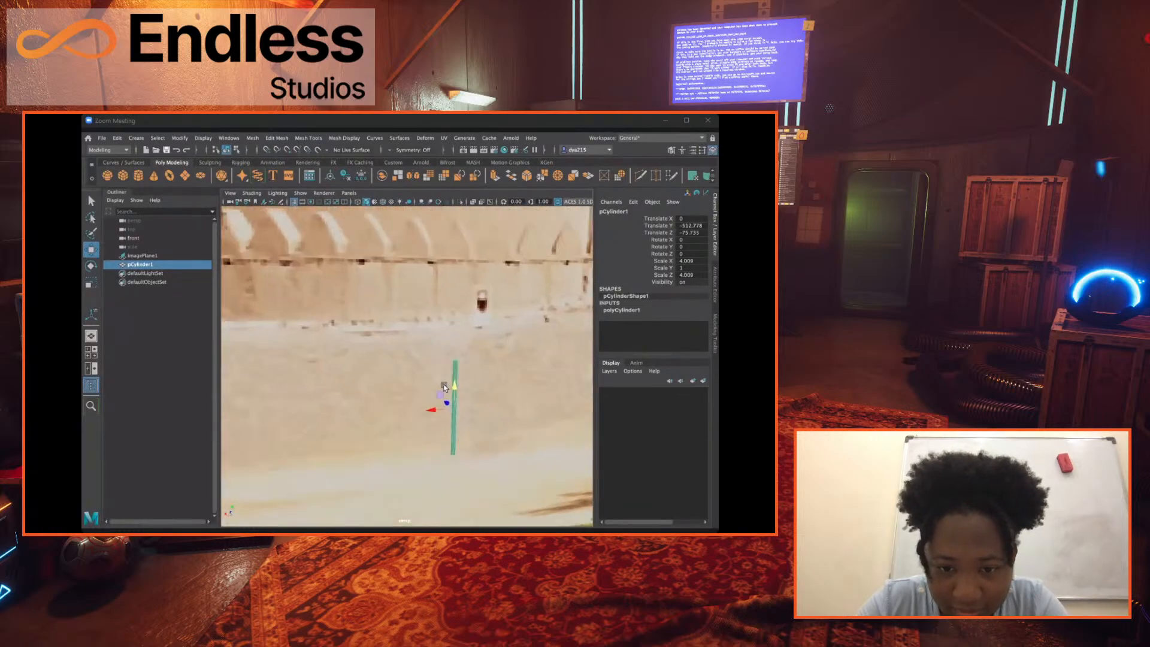
{"action": "scroll", "coordinate": [446, 395], "scroll_direction": "up", "scroll_amount": 2}
{"action": "scroll", "coordinate": [440, 394], "scroll_direction": "up", "scroll_amount": 6}
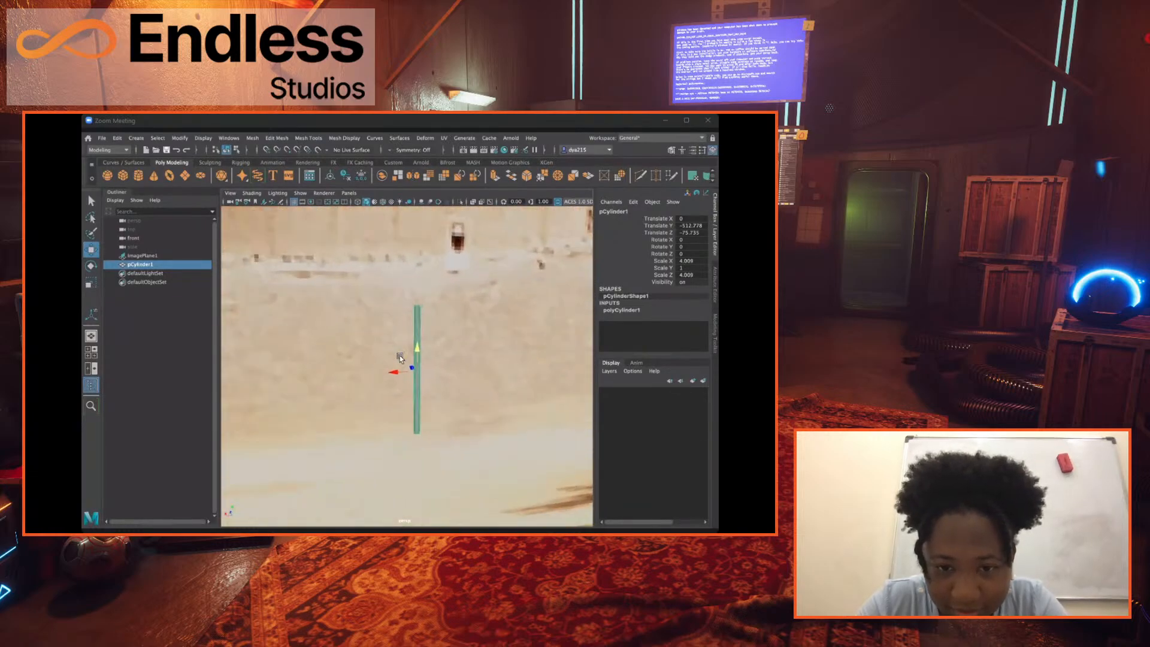
{"action": "scroll", "coordinate": [437, 383], "scroll_direction": "up", "scroll_amount": 5}
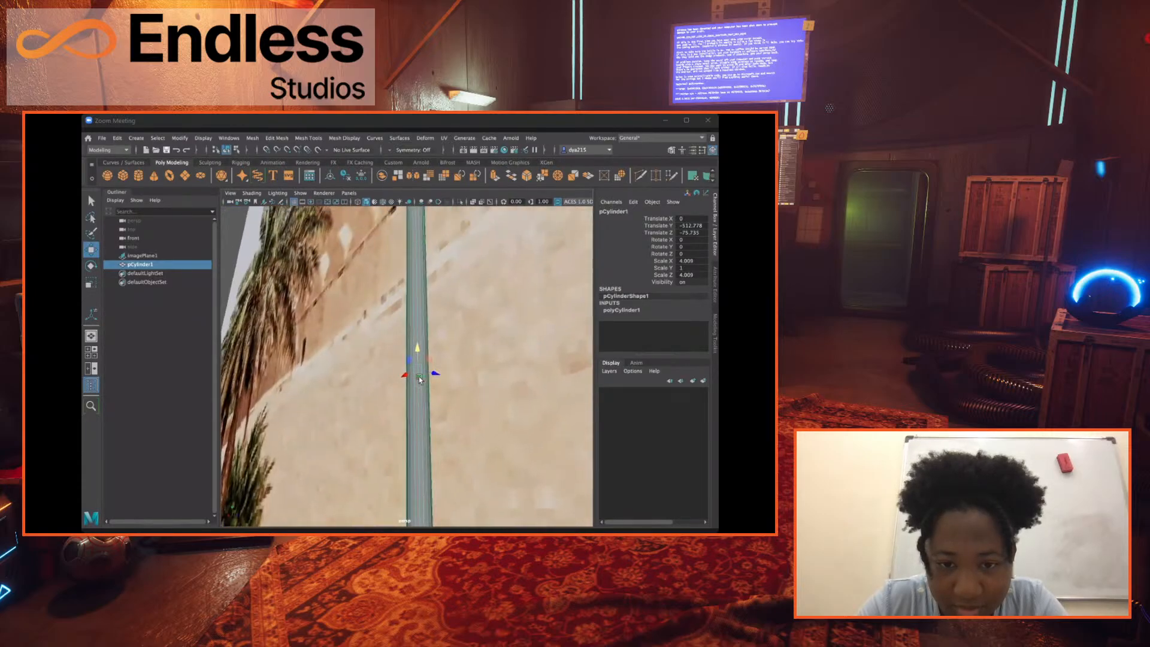
{"action": "left_click_drag", "start_coordinate": [432, 392], "coordinate": [400, 367], "text": "alt"}
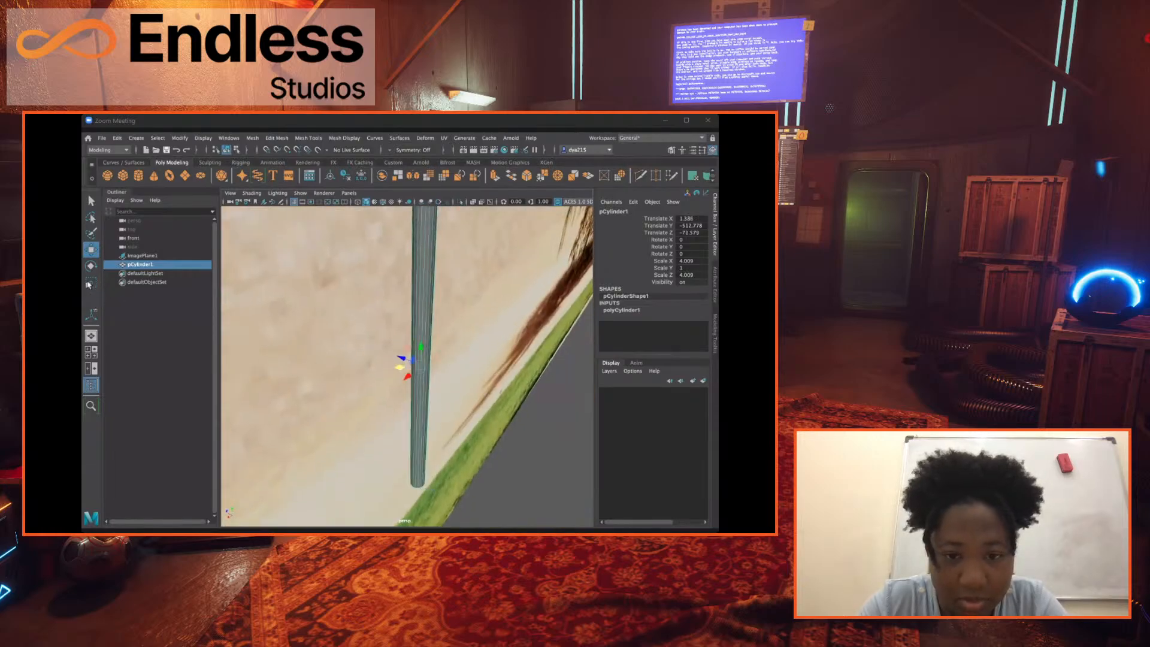
{"action": "left_click", "coordinate": [90, 283]}
{"action": "left_click_drag", "start_coordinate": [395, 368], "coordinate": [373, 361]}
{"action": "scroll", "coordinate": [391, 379], "scroll_direction": "down", "scroll_amount": 5}
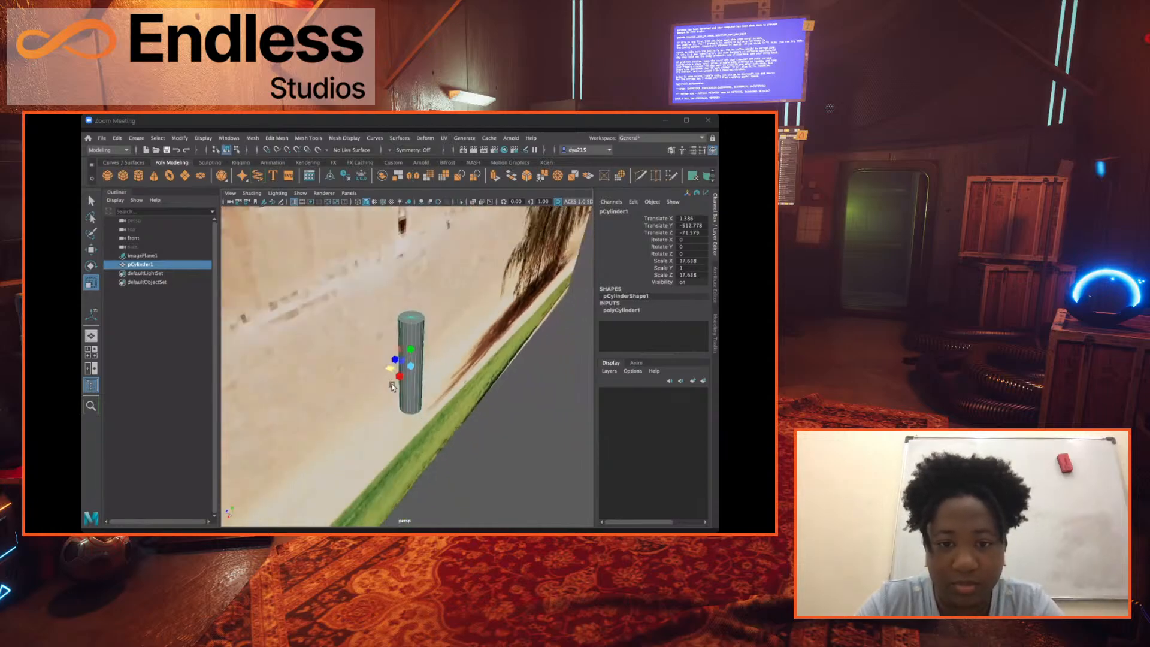
Move the thin cylinder out of the picture area, beside the fort image, to about 1656 in X.
{"action": "mouse_move", "coordinate": [365, 370]}
{"action": "left_mouse_down", "text": "alt"}
{"action": "mouse_move", "coordinate": [352, 367]}
{"action": "mouse_move", "coordinate": [370, 373]}
{"action": "left_mouse_up", "text": "alt"}
{"action": "scroll", "coordinate": [400, 378], "scroll_direction": "down", "scroll_amount": 4}
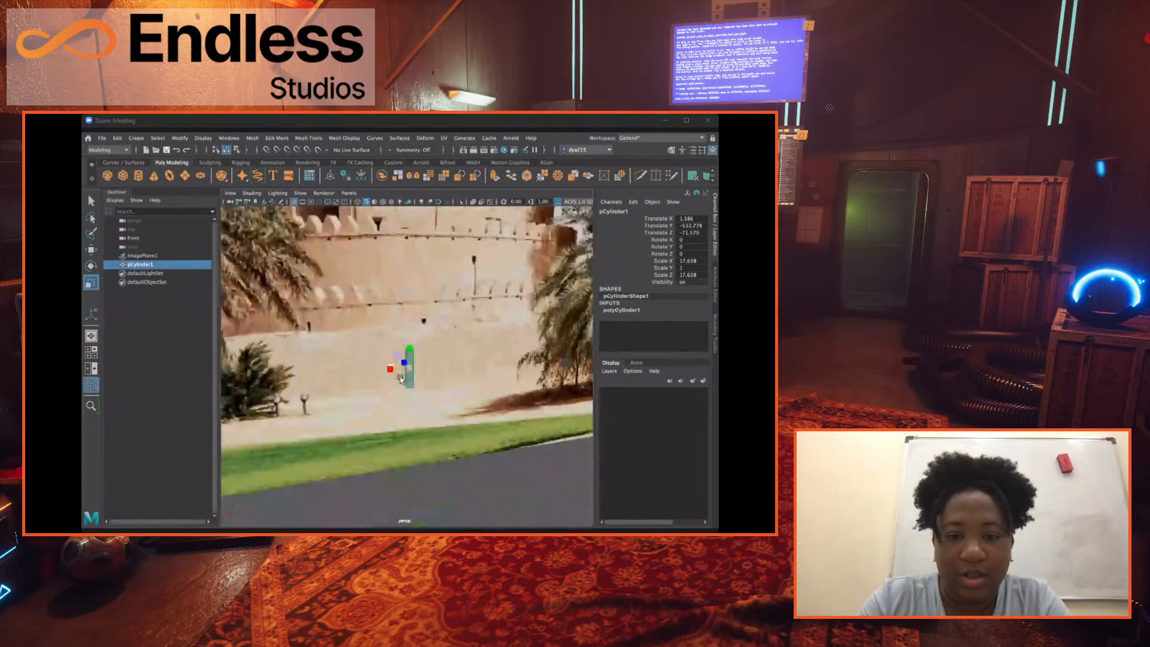
{"action": "scroll", "coordinate": [400, 378], "scroll_direction": "down", "scroll_amount": 4}
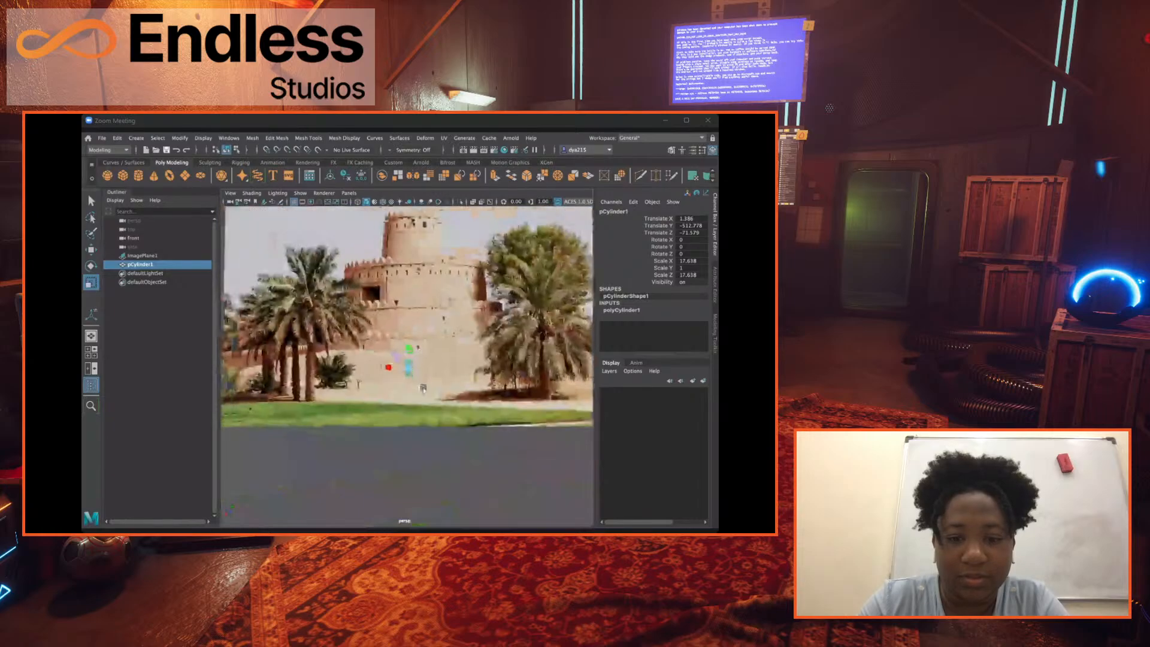
{"action": "left_click_drag", "start_coordinate": [423, 390], "coordinate": [445, 449], "text": "alt"}
{"action": "left_click", "coordinate": [445, 449]}
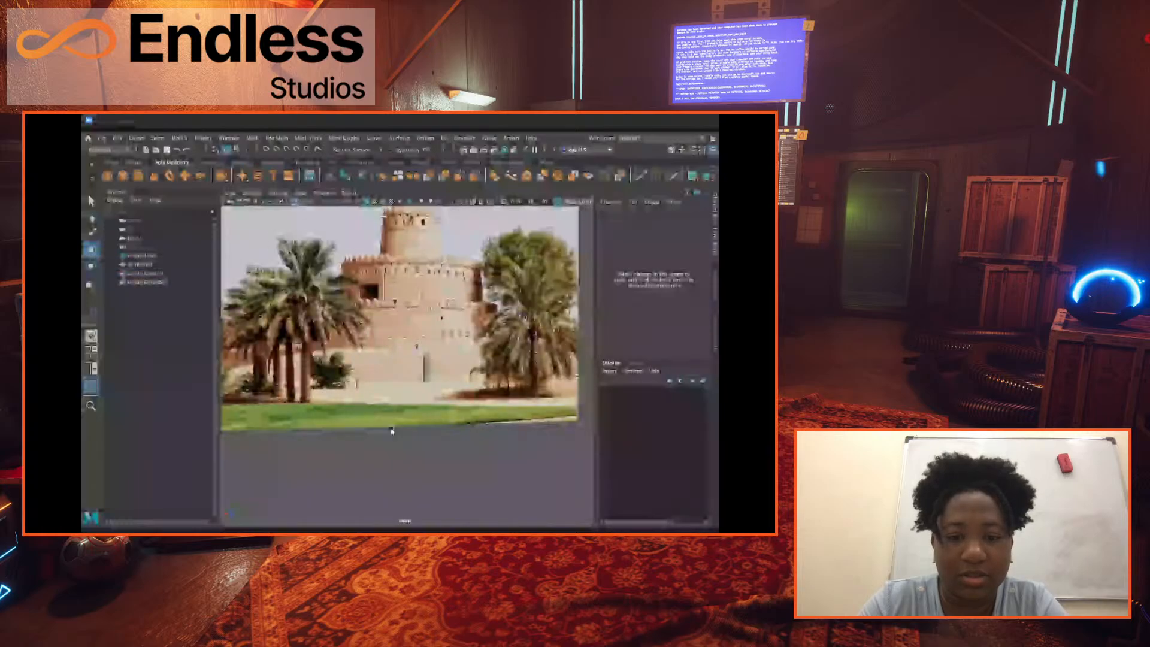
{"action": "key", "text": "ctrl+z"}
{"action": "scroll", "coordinate": [386, 419], "scroll_direction": "down", "scroll_amount": 4}
{"action": "left_click_drag", "start_coordinate": [334, 383], "coordinate": [228, 379]}
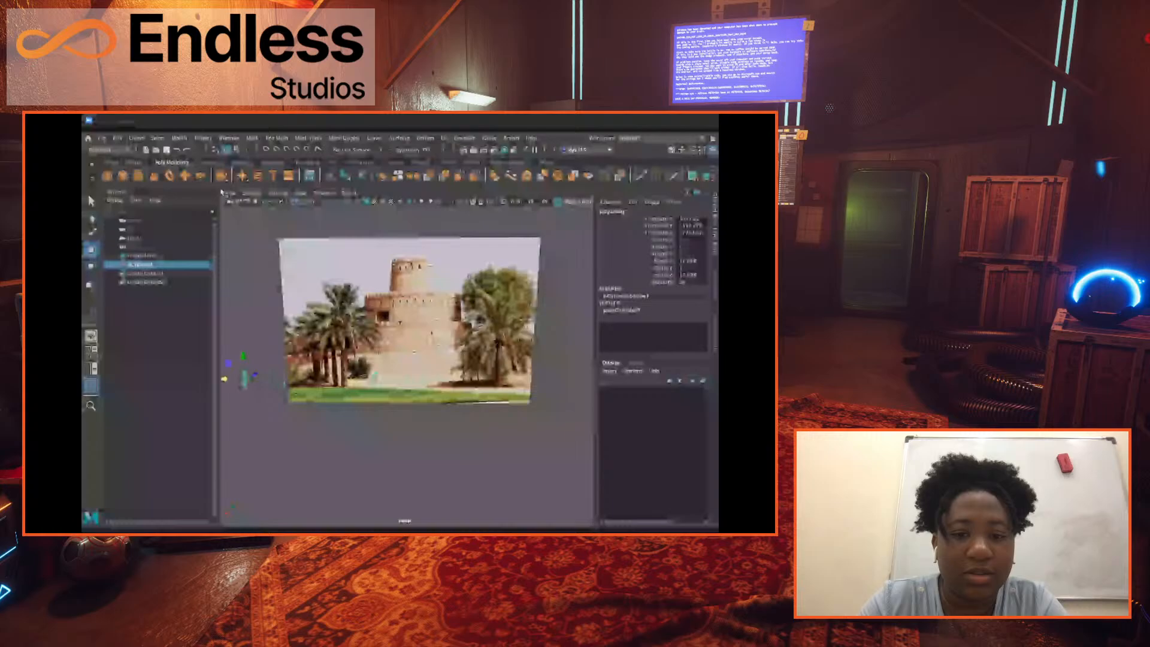
Create a second polygon cylinder, scale it uniformly to about 391.5, and move it to about -74.8 in X over the fort.
{"action": "left_click", "coordinate": [141, 178]}
{"action": "scroll", "coordinate": [417, 317], "scroll_direction": "up", "scroll_amount": 3}
{"action": "scroll", "coordinate": [418, 317], "scroll_direction": "up", "scroll_amount": 4}
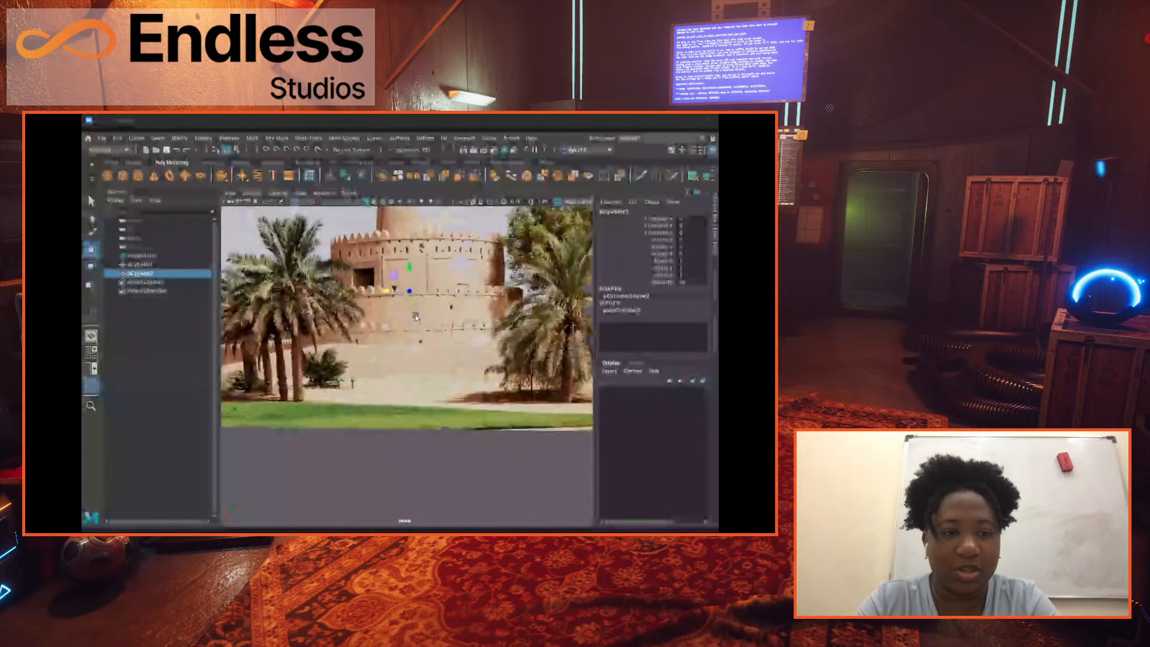
{"action": "scroll", "coordinate": [444, 315], "scroll_direction": "down", "scroll_amount": 3}
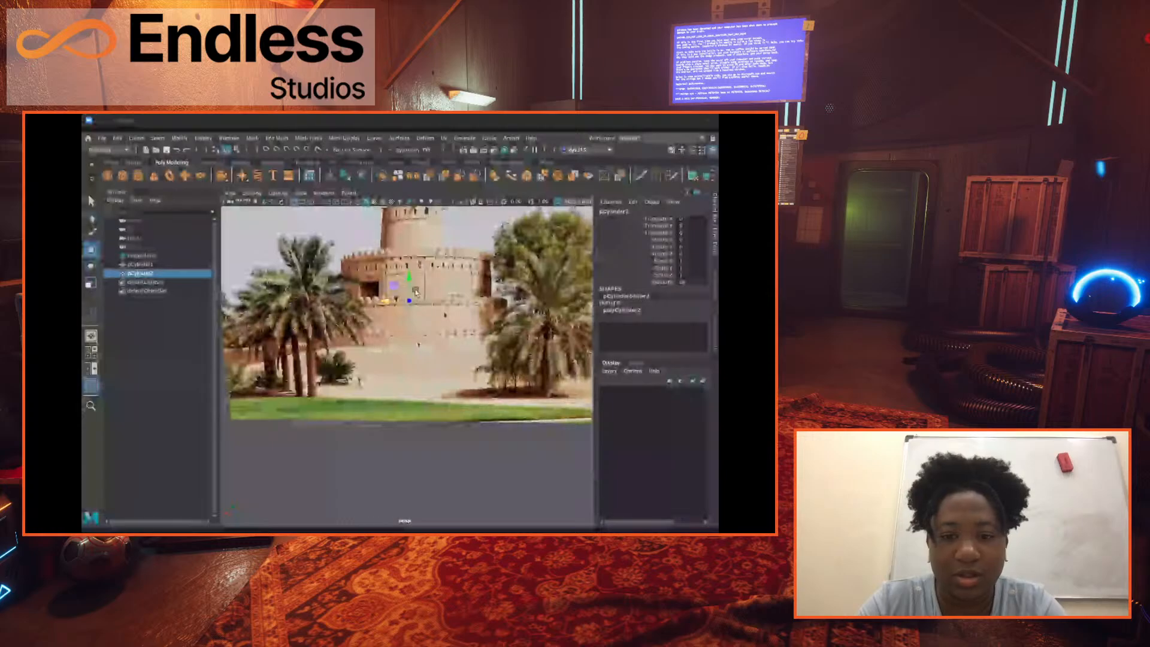
{"action": "left_click_drag", "start_coordinate": [415, 292], "coordinate": [476, 332], "text": "alt"}
{"action": "scroll", "coordinate": [446, 311], "scroll_direction": "down", "scroll_amount": 5}
{"action": "key", "text": "w"}
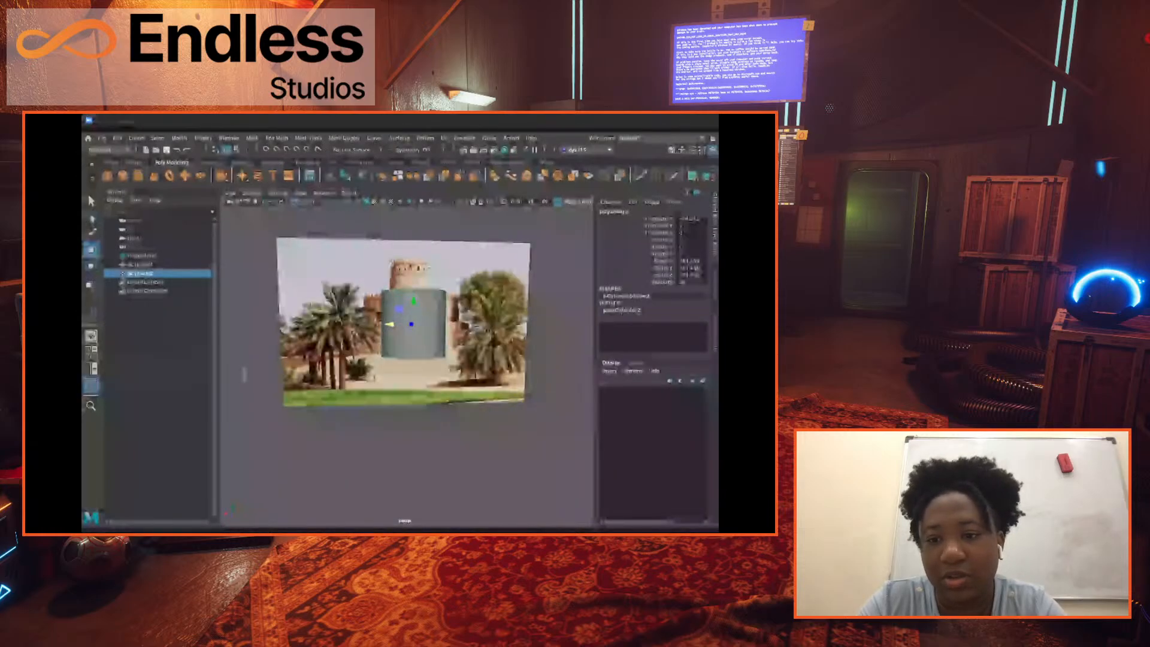
{"action": "left_click", "coordinate": [620, 311]}
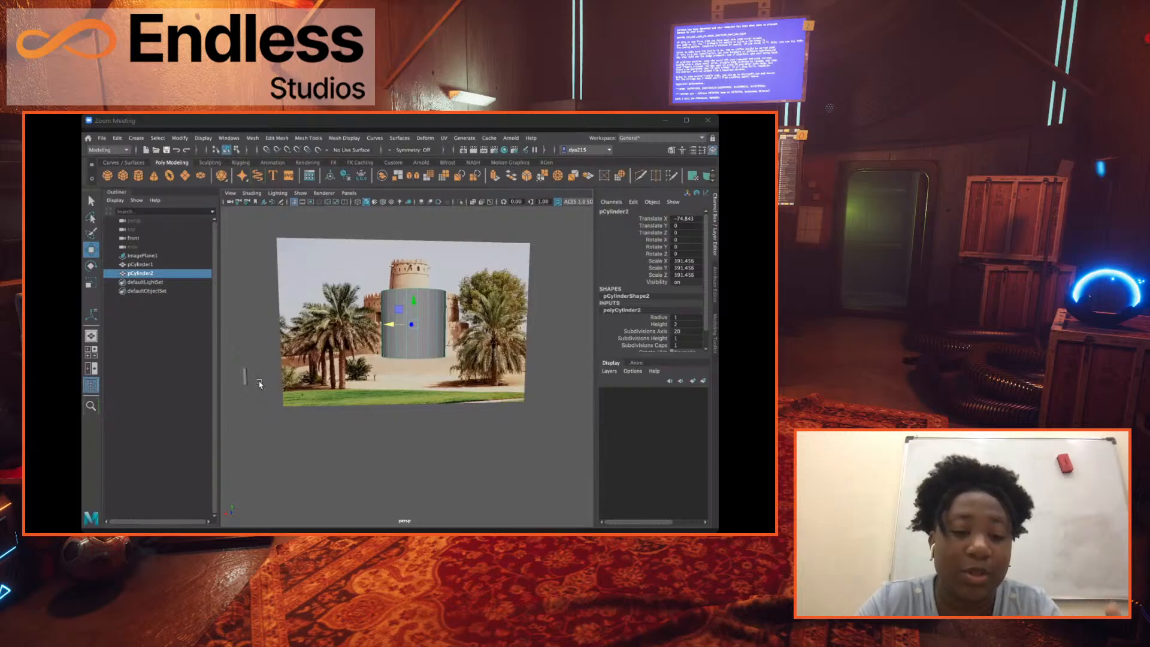
Rename the thin cylinder beside the image as "human".
{"action": "left_click", "coordinate": [141, 264]}
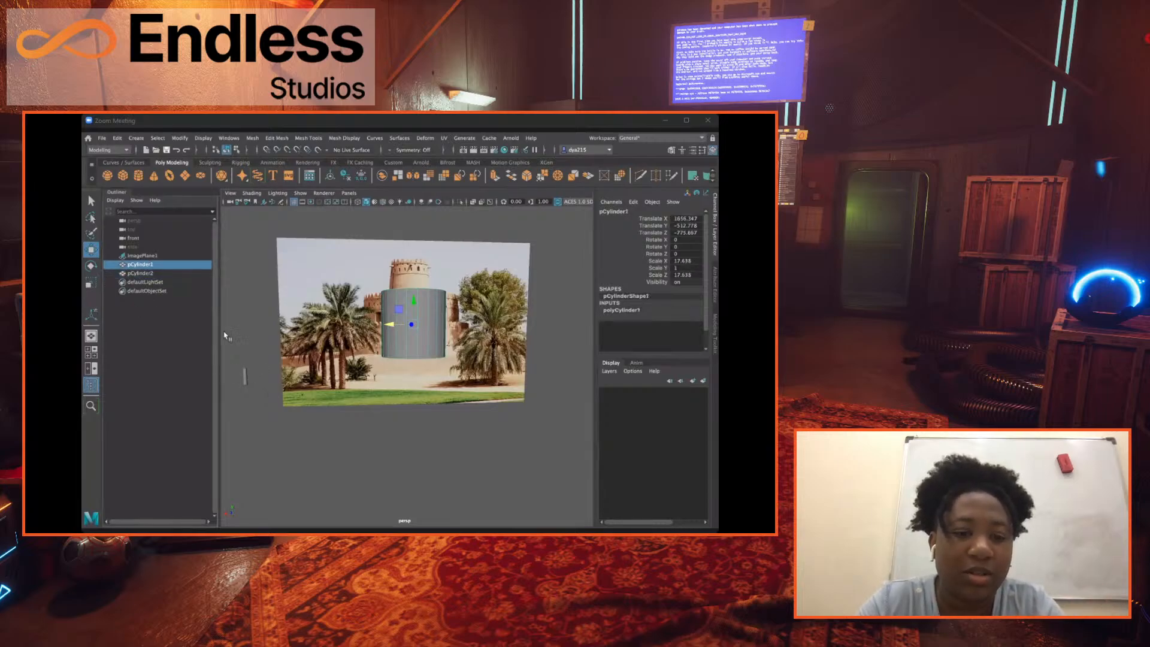
{"action": "right_click", "coordinate": [141, 264]}
{"action": "left_click", "coordinate": [140, 267]}
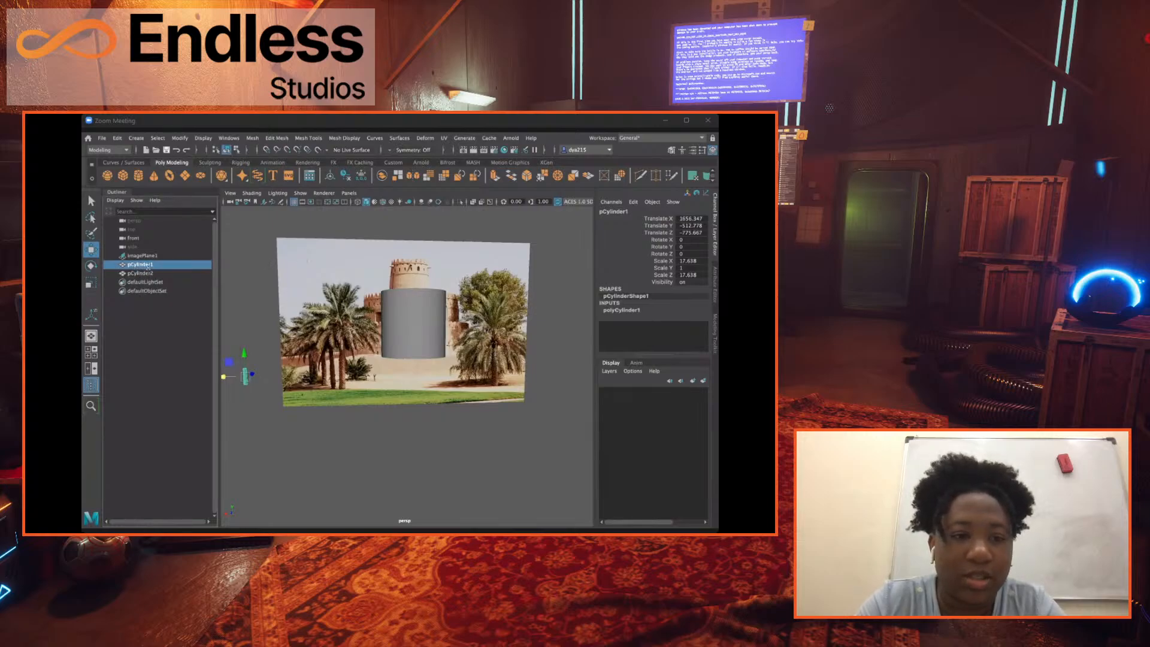
{"action": "double_click", "coordinate": [144, 264]}
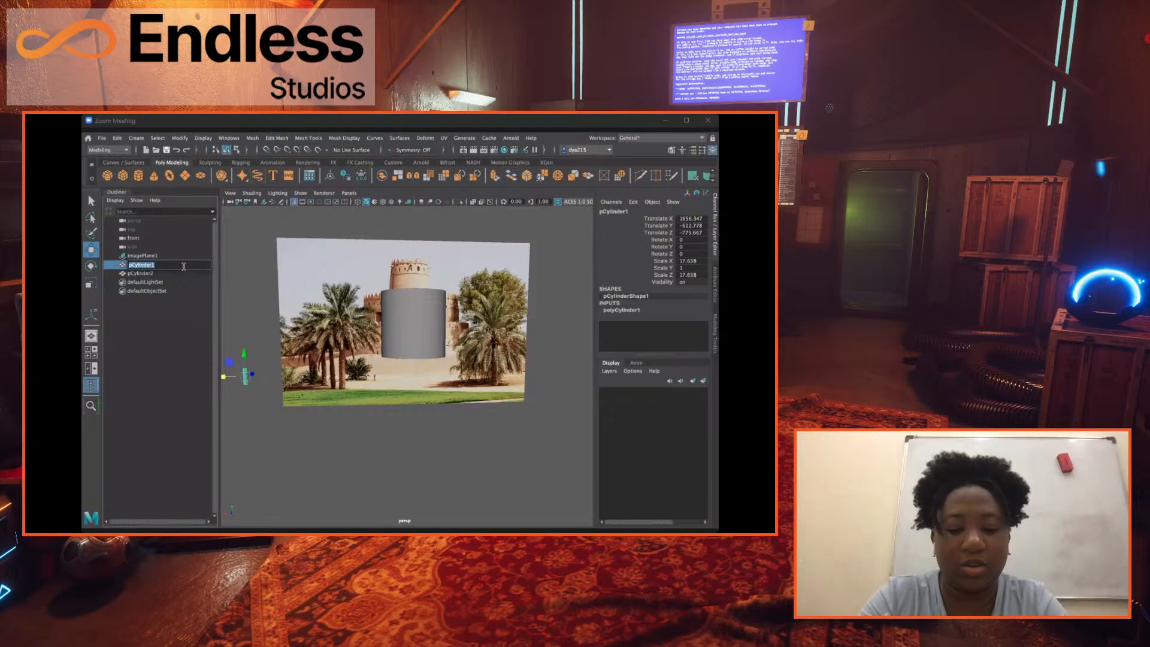
{"action": "type", "text": "human"}
{"action": "key", "text": "Return"}
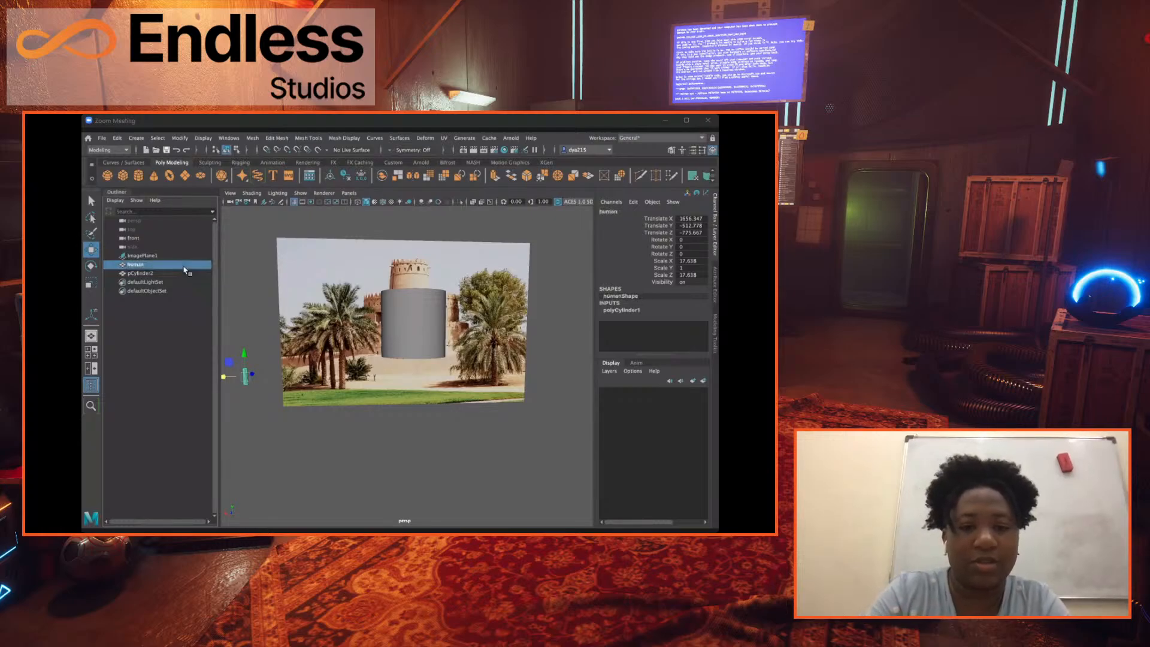
Rename the large cylinder in front of the fort as "Castle".
{"action": "left_click", "coordinate": [150, 273]}
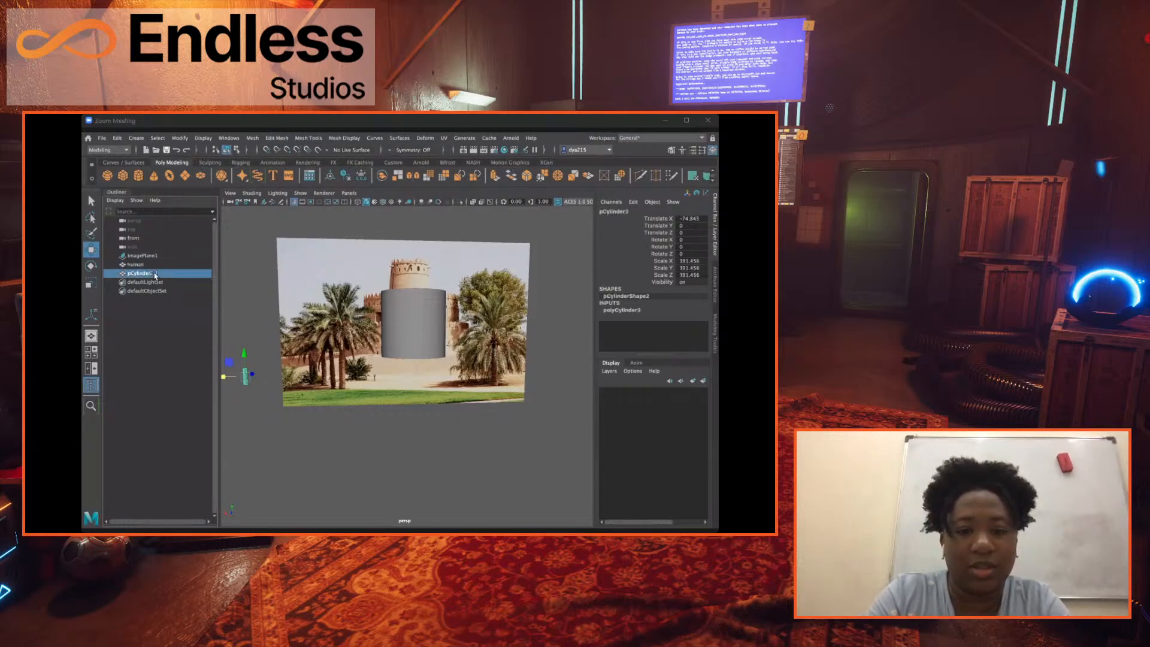
{"action": "double_click", "coordinate": [143, 273]}
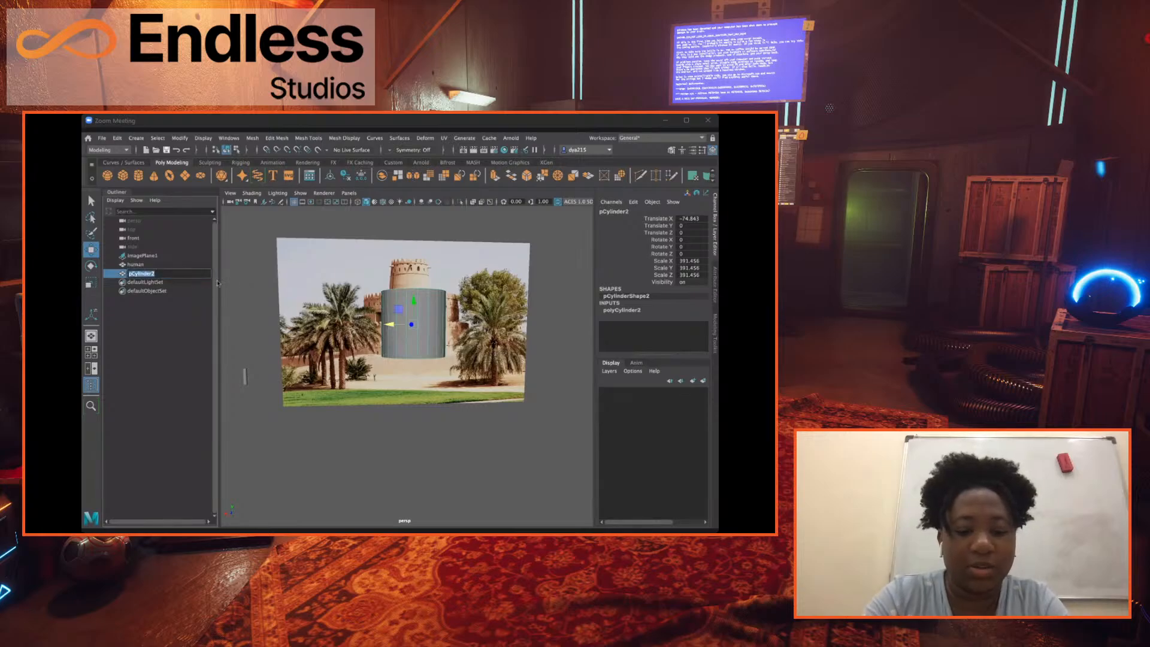
{"action": "type", "text": "Cast"}
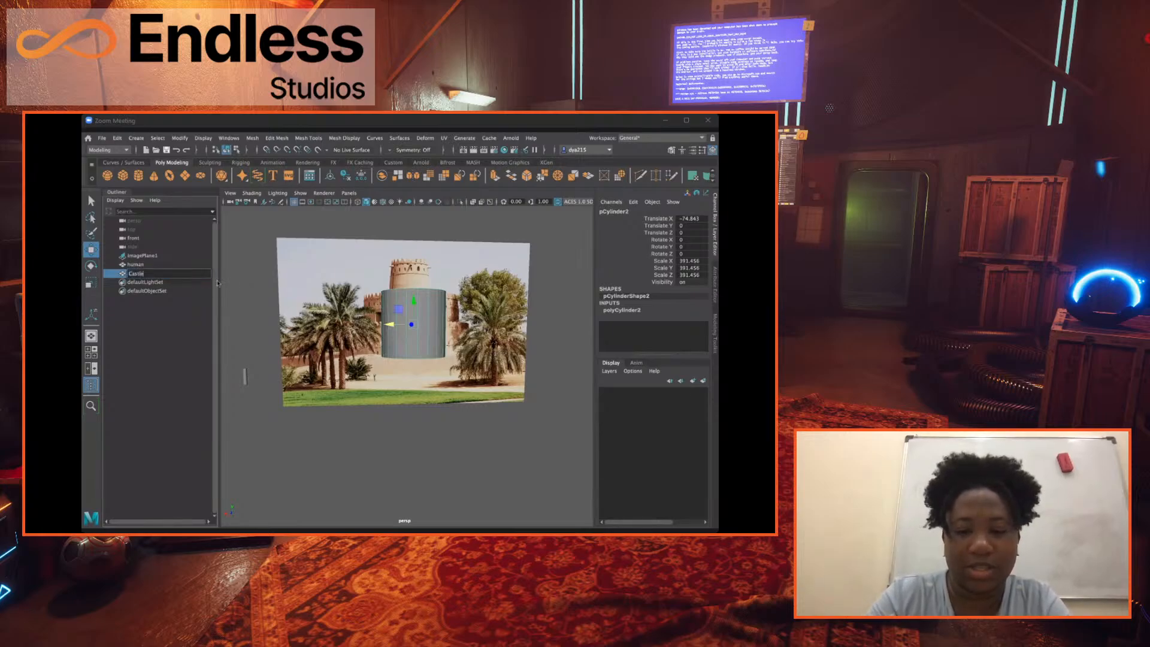
{"action": "type", "text": "le"}
{"action": "key", "text": "Return"}
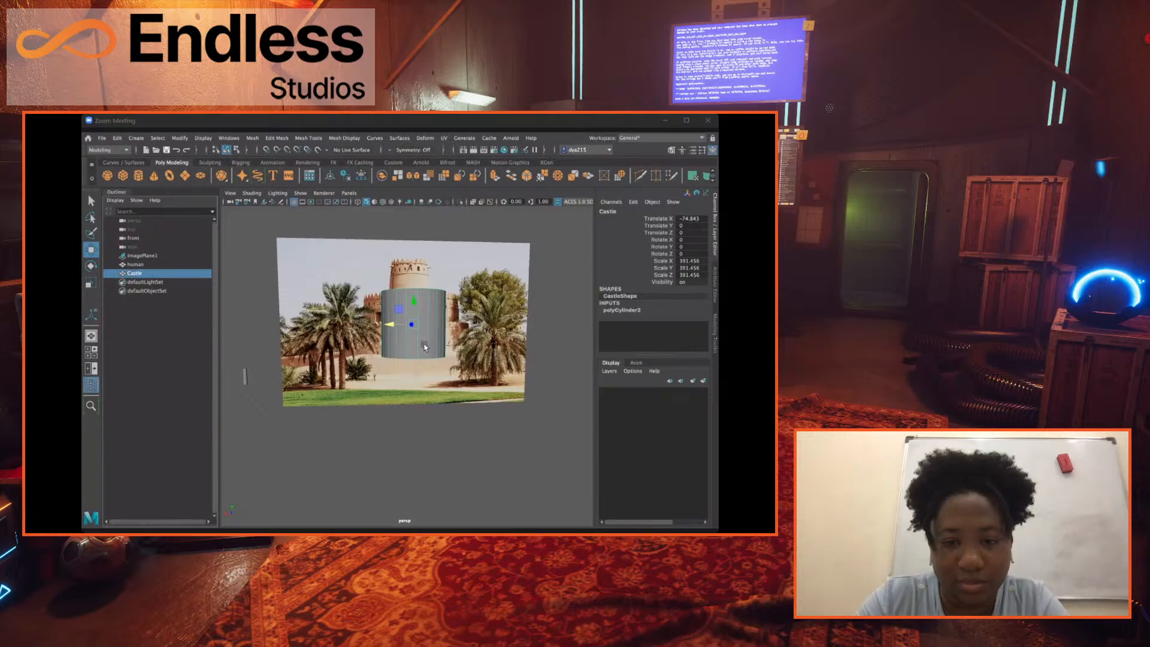
Lower the Castle cylinder along Y to about -68.9 to line it up with the fort in the image.
{"action": "mouse_move", "coordinate": [425, 346]}
{"action": "left_mouse_down", "text": "alt"}
{"action": "mouse_move", "coordinate": [455, 347]}
{"action": "mouse_move", "coordinate": [424, 347]}
{"action": "left_mouse_up", "text": "alt"}
{"action": "left_click_drag", "start_coordinate": [414, 299], "coordinate": [414, 307]}
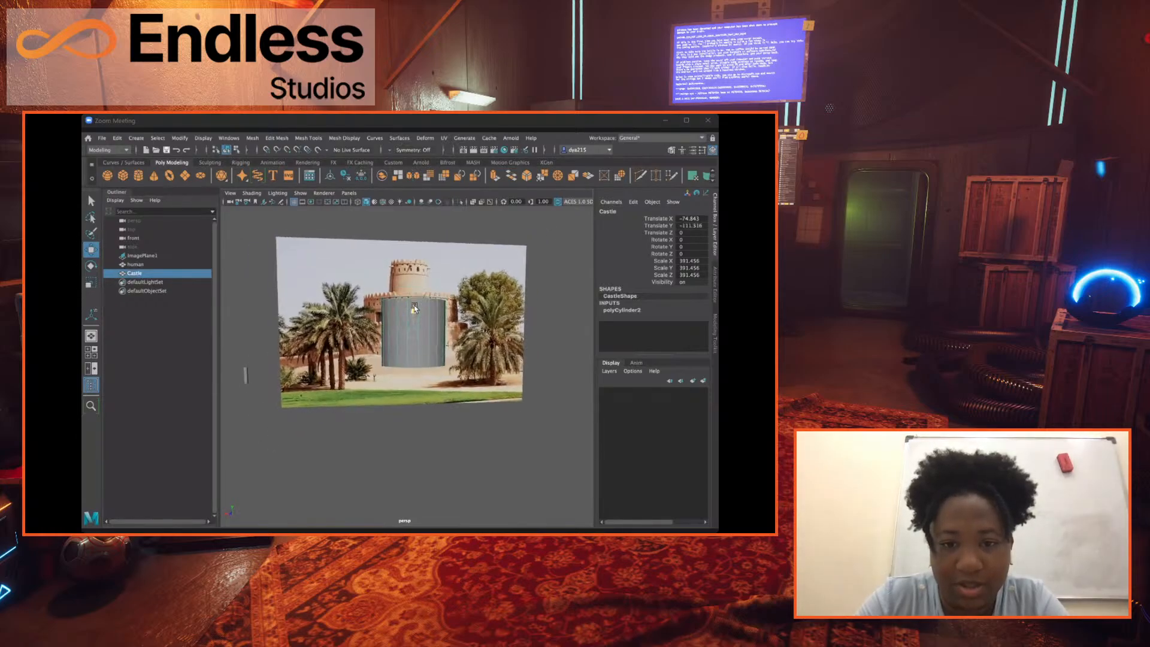
{"action": "left_click_drag", "start_coordinate": [452, 415], "coordinate": [436, 378], "text": "alt"}
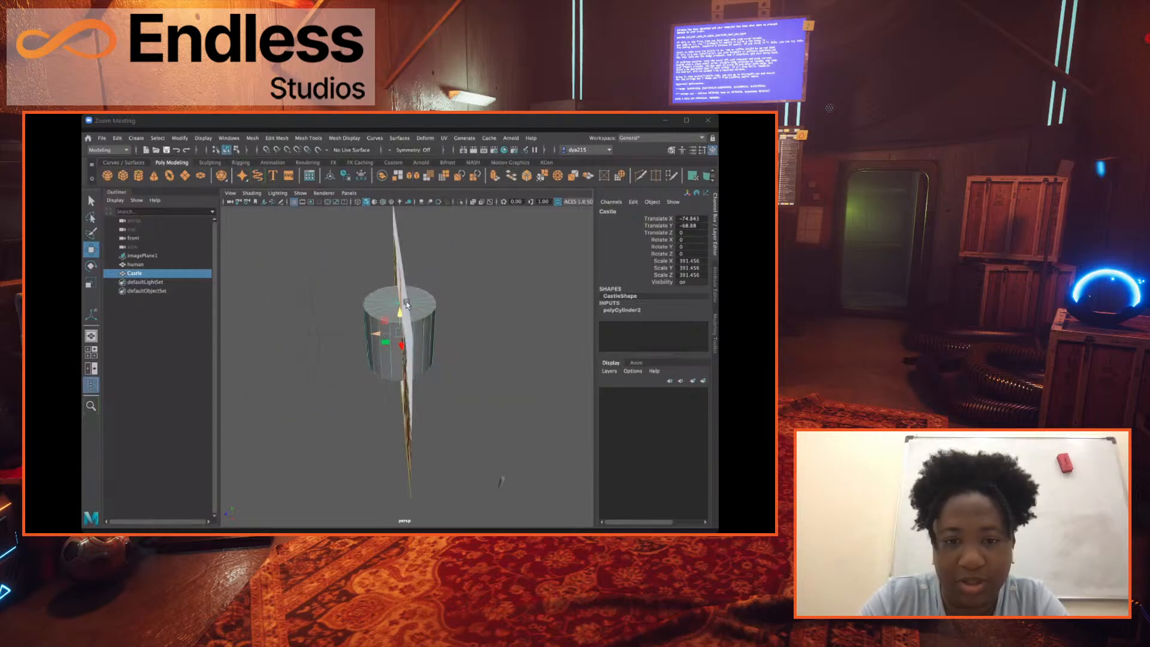
Select the fort image plane and move it back along Z until it stands behind the Castle cylinder.
{"action": "left_click", "coordinate": [400, 267]}
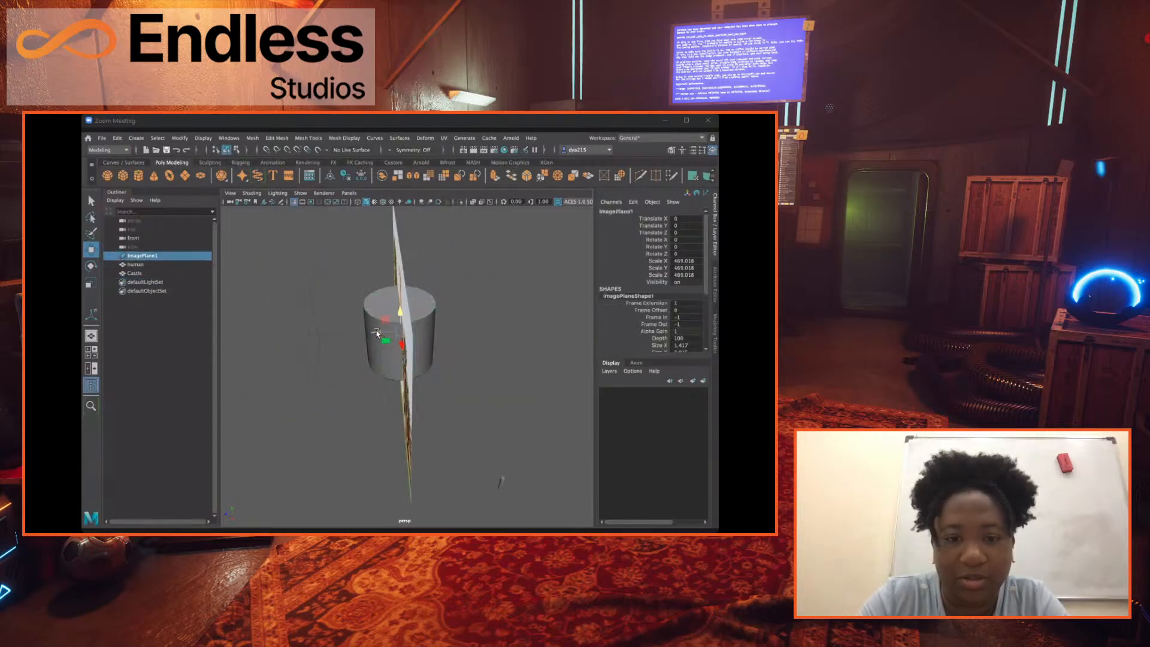
{"action": "left_click_drag", "start_coordinate": [376, 332], "coordinate": [246, 319]}
{"action": "left_click_drag", "start_coordinate": [504, 380], "coordinate": [423, 405], "text": "alt"}
Scale the Castle cylinder up uniformly to about 485.6.
{"action": "left_click", "coordinate": [386, 368]}
{"action": "key", "text": "r"}
{"action": "left_click_drag", "start_coordinate": [378, 371], "coordinate": [494, 380]}
{"action": "left_click", "coordinate": [494, 379]}
{"action": "left_click", "coordinate": [342, 370]}
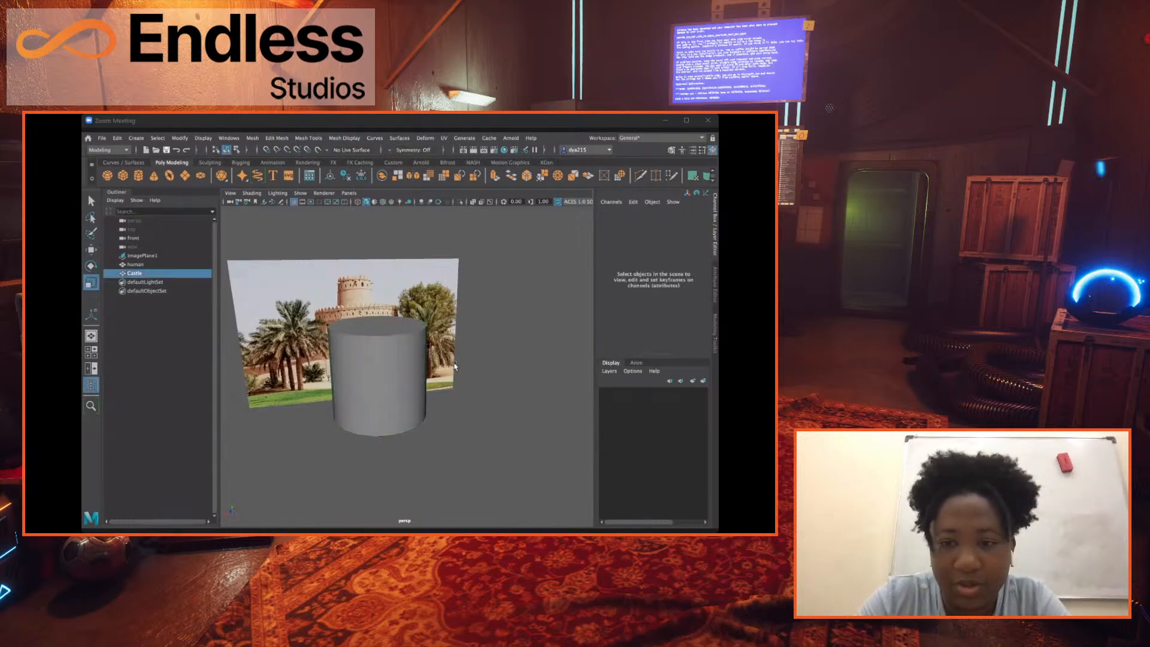
Set the Castle cylinder's height subdivisions to 10.
{"action": "left_click", "coordinate": [619, 310]}
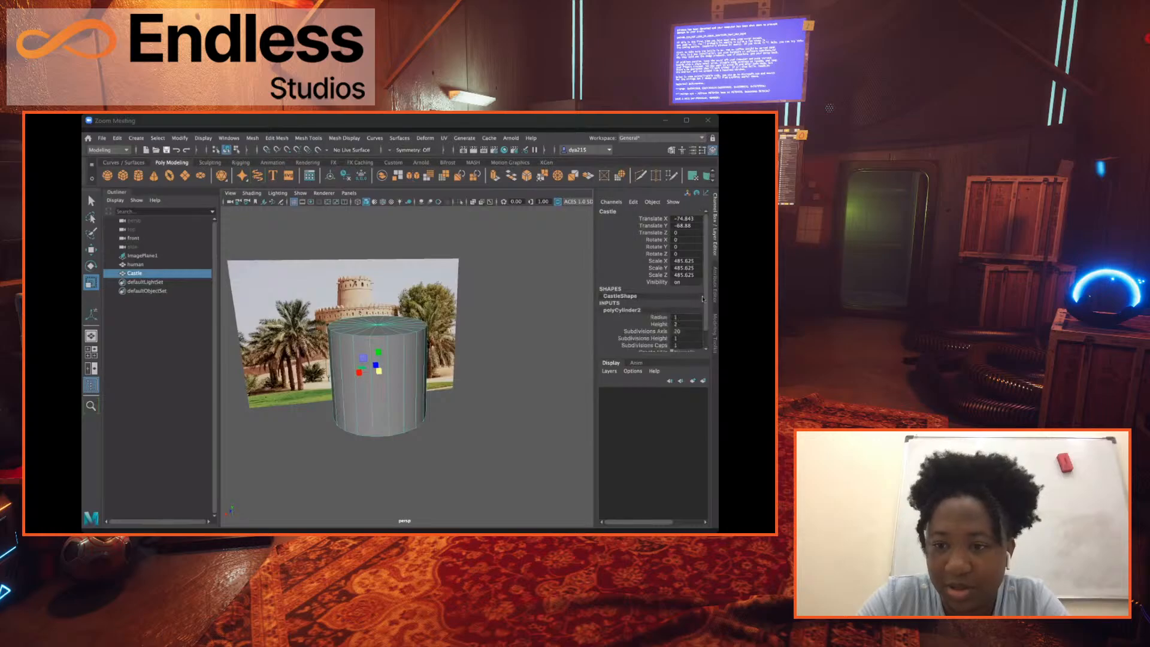
{"action": "scroll", "coordinate": [706, 289], "scroll_direction": "down", "scroll_amount": 2}
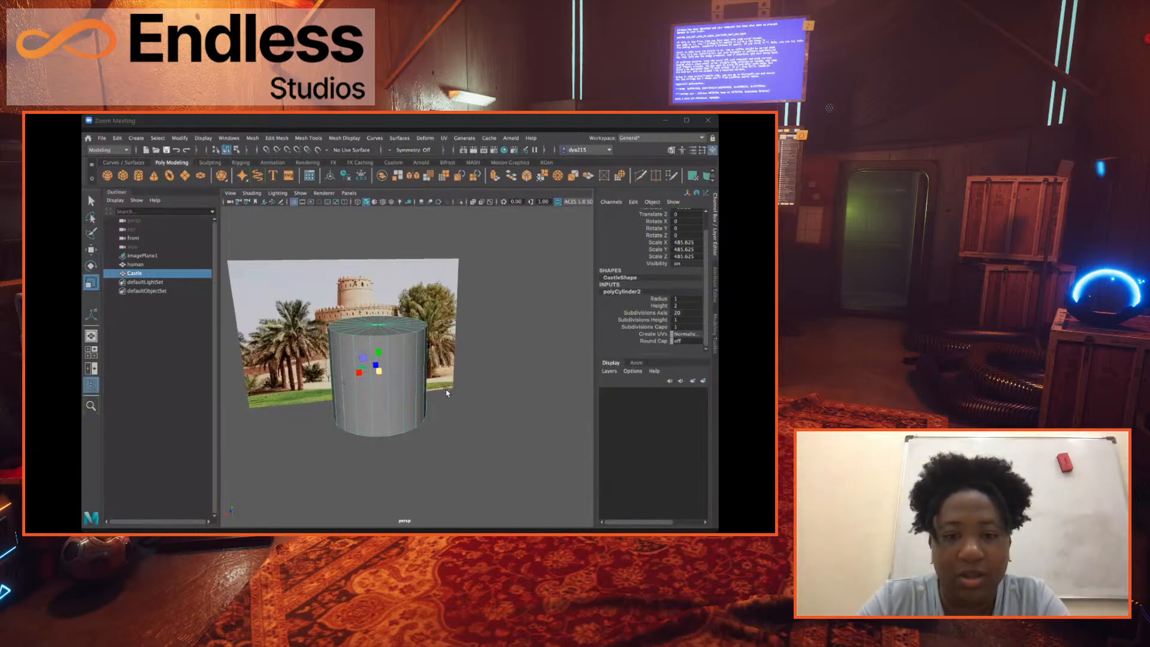
{"action": "mouse_move", "coordinate": [430, 410]}
{"action": "left_mouse_down", "text": "alt"}
{"action": "mouse_move", "coordinate": [441, 413]}
{"action": "mouse_move", "coordinate": [416, 421]}
{"action": "mouse_move", "coordinate": [440, 408]}
{"action": "left_mouse_up", "text": "alt"}
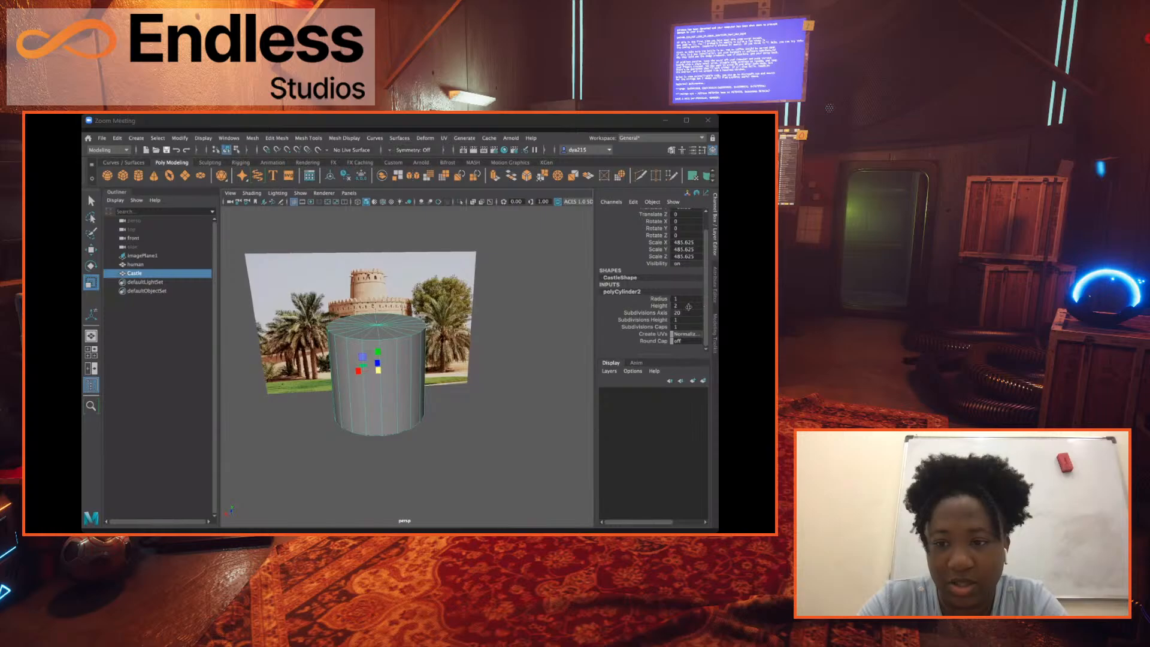
{"action": "left_click_drag", "start_coordinate": [477, 358], "coordinate": [521, 352], "text": "alt"}
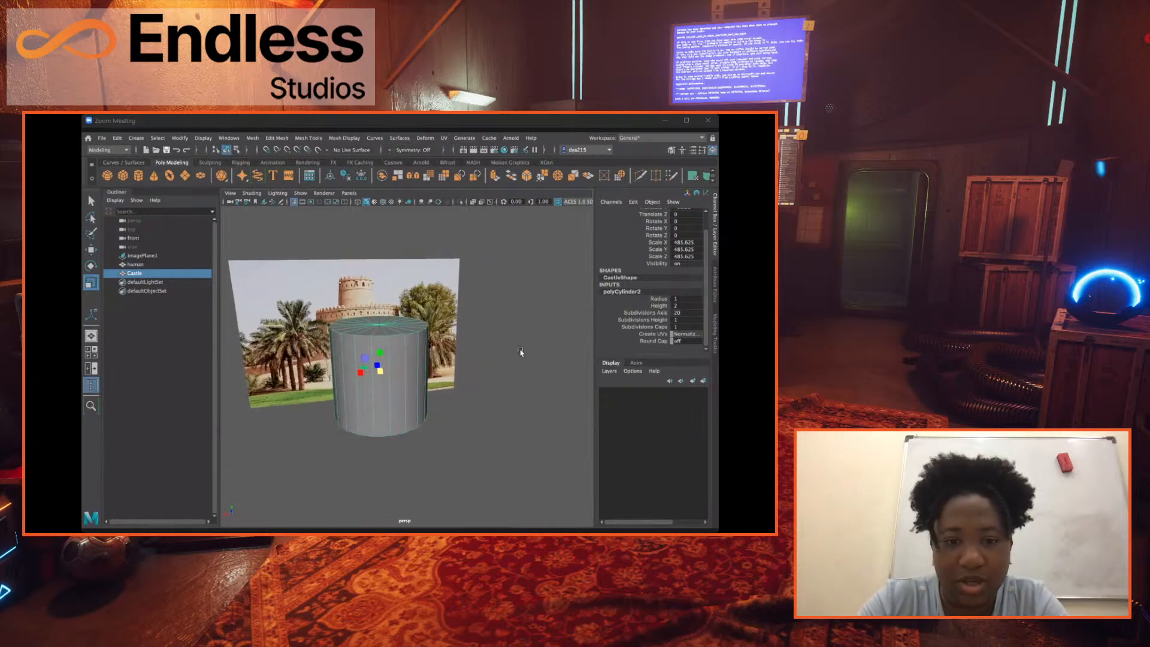
{"action": "middle_click_drag", "start_coordinate": [448, 363], "coordinate": [485, 358], "text": "alt"}
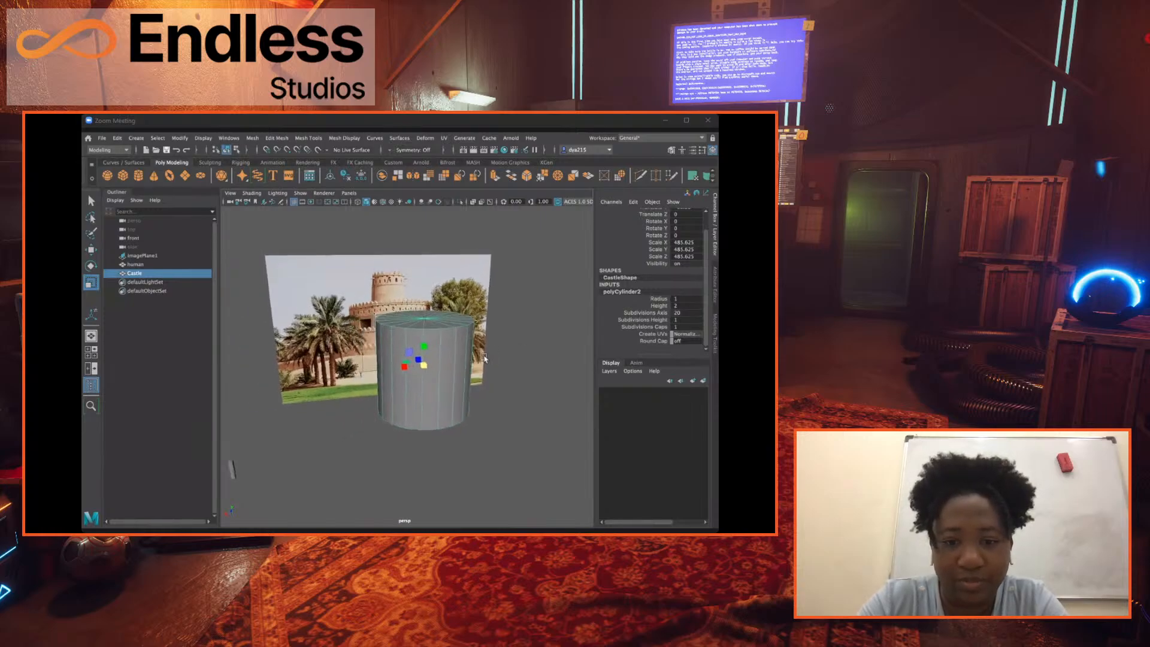
{"action": "double_click", "coordinate": [683, 305]}
{"action": "double_click", "coordinate": [684, 320]}
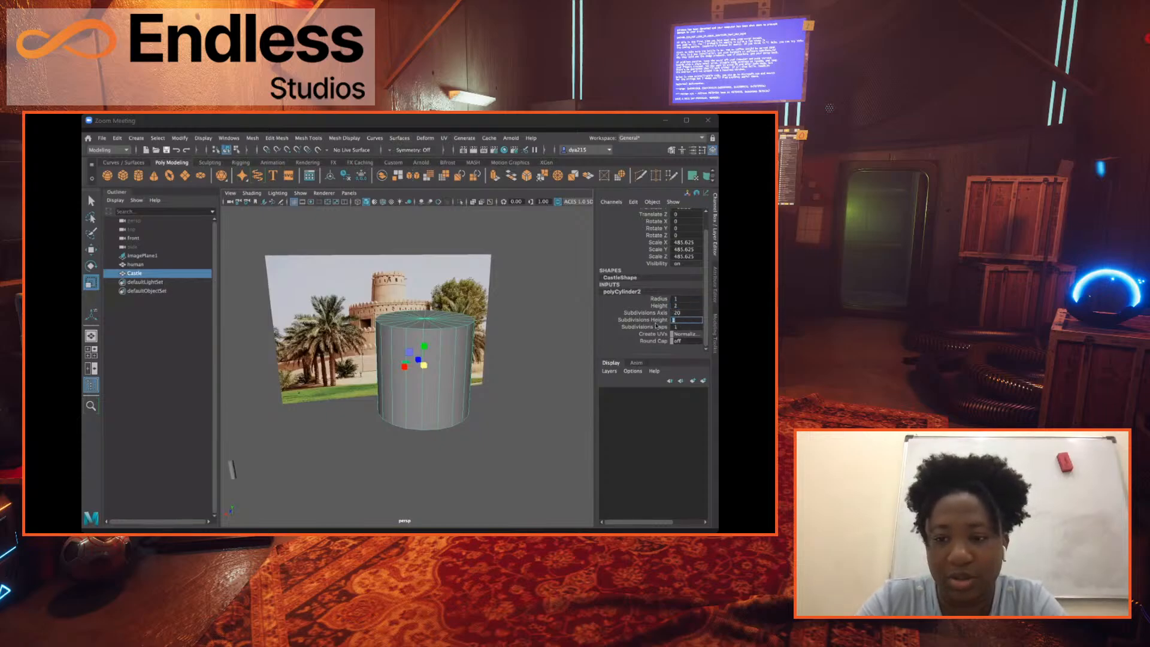
{"action": "key", "text": "Return"}
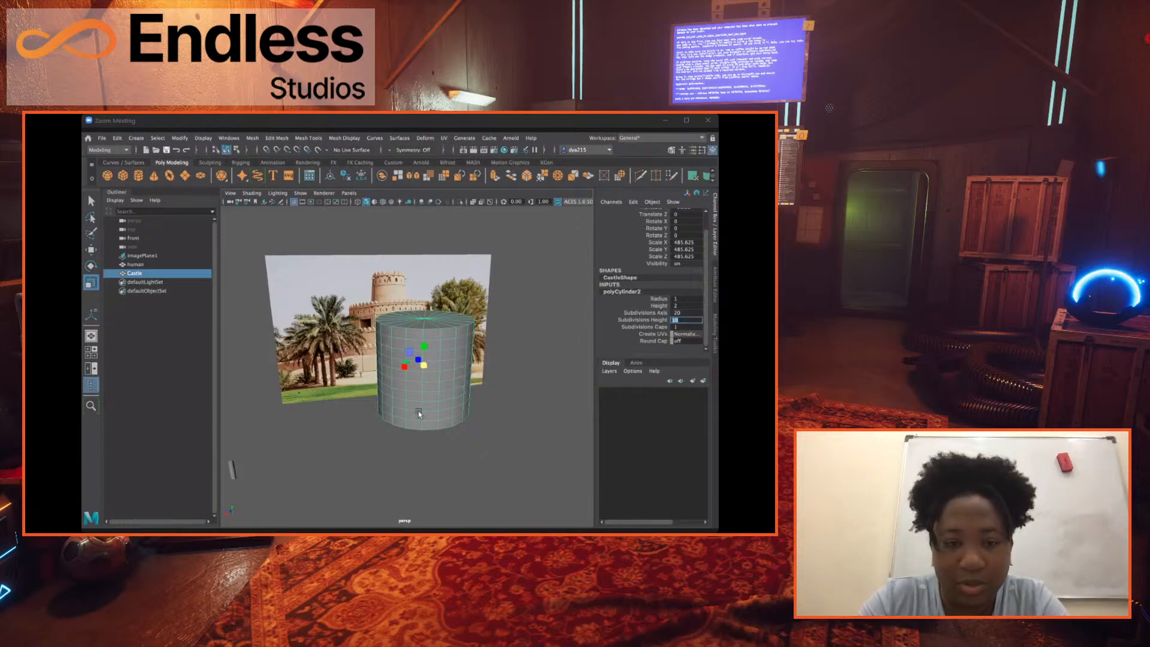
{"action": "left_click_drag", "start_coordinate": [422, 411], "coordinate": [351, 361], "text": "alt"}
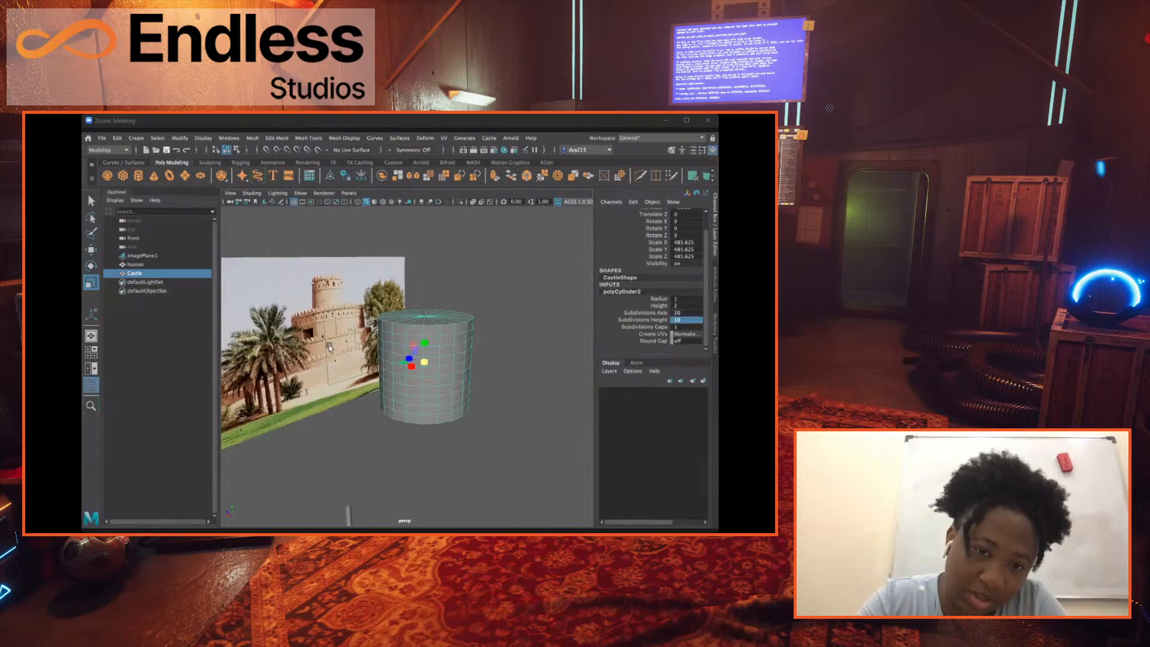
{"action": "left_click_drag", "start_coordinate": [527, 367], "coordinate": [683, 314], "text": "alt"}
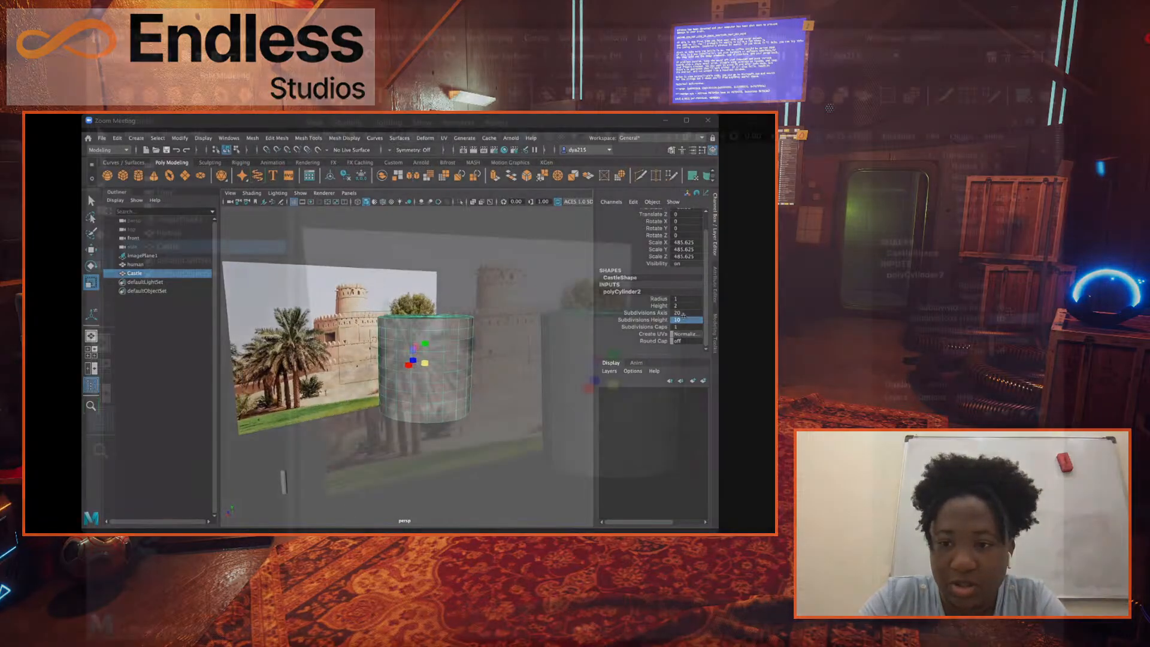
Try 3 height subdivisions on the Castle cylinder and settle on 4.
{"action": "double_click", "coordinate": [684, 320]}
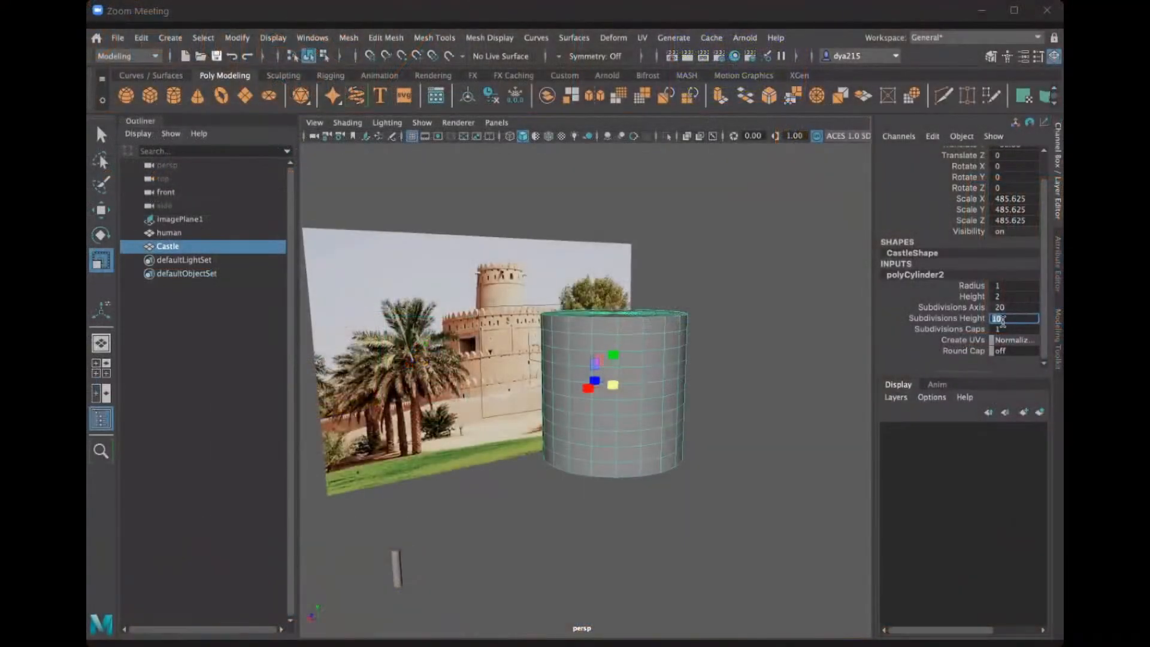
{"action": "type", "text": "3"}
{"action": "key", "text": "Return"}
{"action": "left_click", "coordinate": [1021, 315]}
{"action": "type", "text": "4"}
{"action": "key", "text": "Return"}
{"action": "left_click", "coordinate": [752, 431]}
{"action": "left_click_drag", "start_coordinate": [752, 431], "coordinate": [717, 426], "text": "alt"}
{"action": "left_click", "coordinate": [605, 381]}
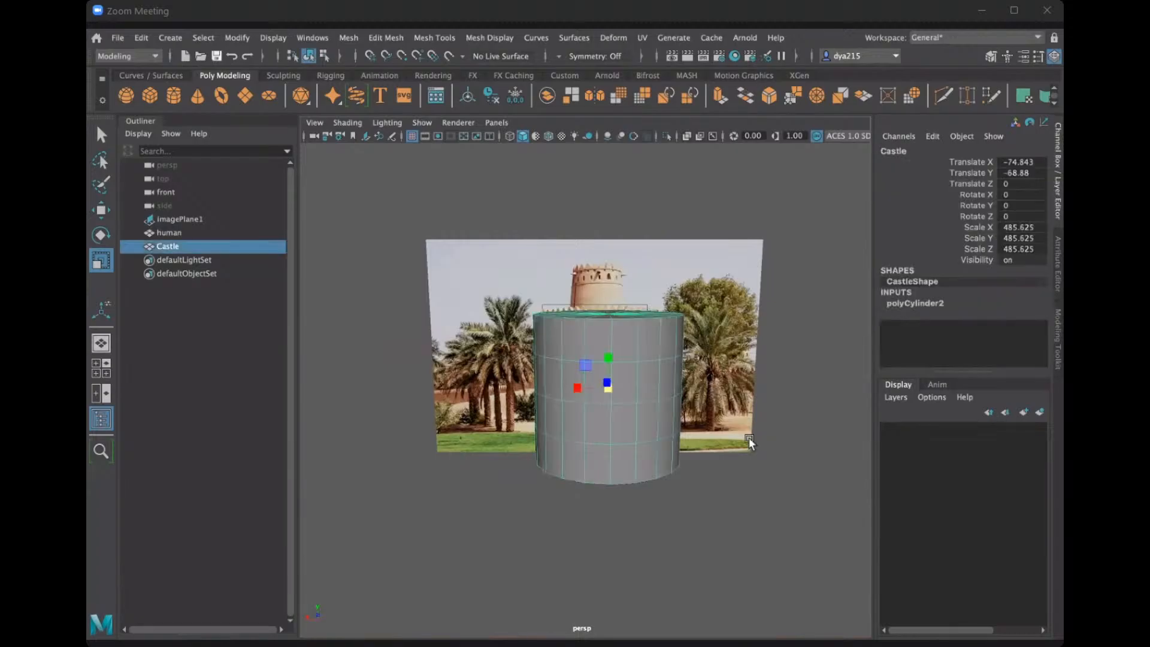
{"action": "left_click_drag", "start_coordinate": [749, 436], "coordinate": [703, 311], "text": "alt"}
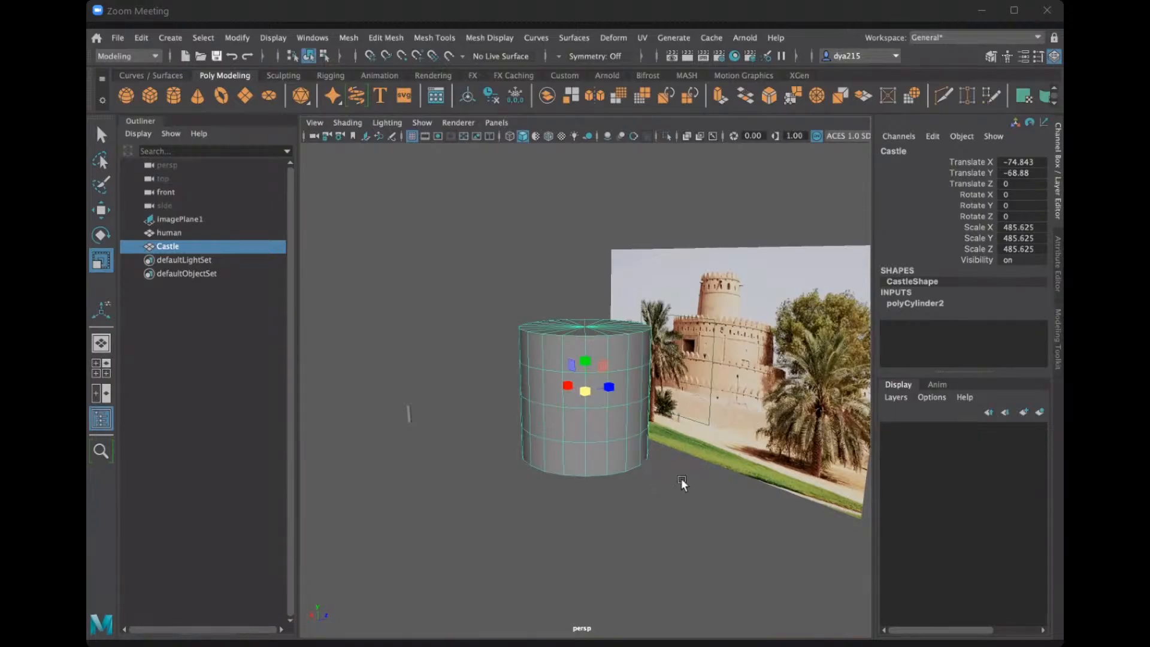
{"action": "left_click_drag", "start_coordinate": [681, 478], "coordinate": [687, 456], "text": "alt"}
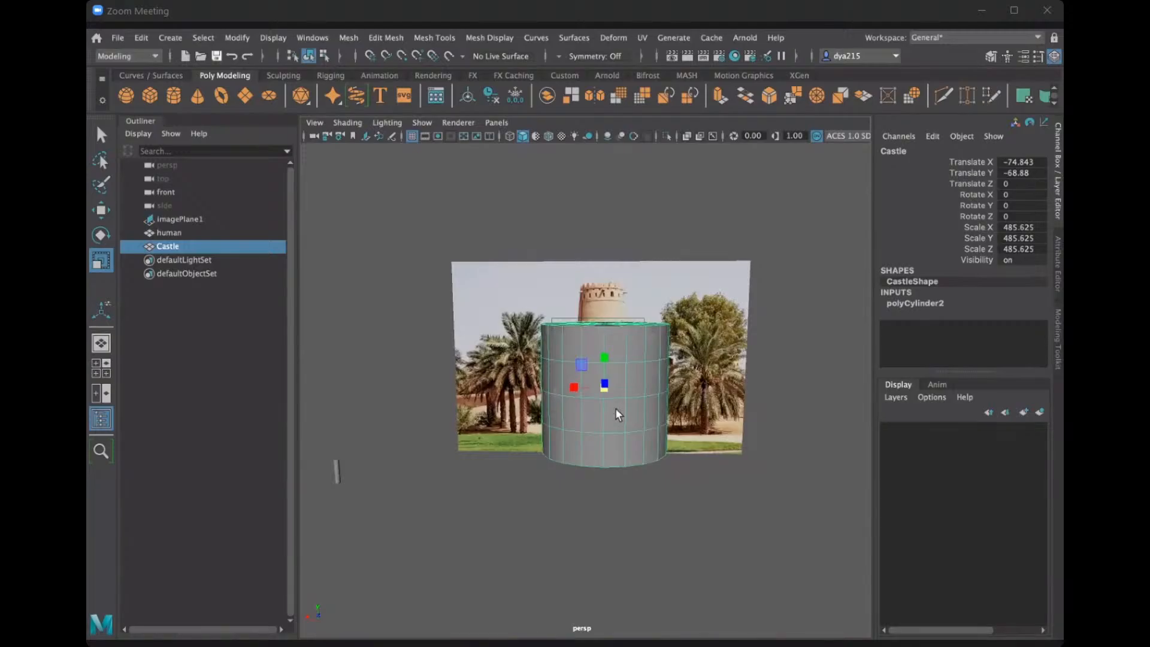
{"action": "key", "text": "q"}
{"action": "mouse_move", "coordinate": [610, 414]}
{"action": "left_mouse_down", "text": "alt"}
{"action": "mouse_move", "coordinate": [592, 423]}
{"action": "mouse_move", "coordinate": [601, 427]}
{"action": "left_mouse_up", "text": "alt"}
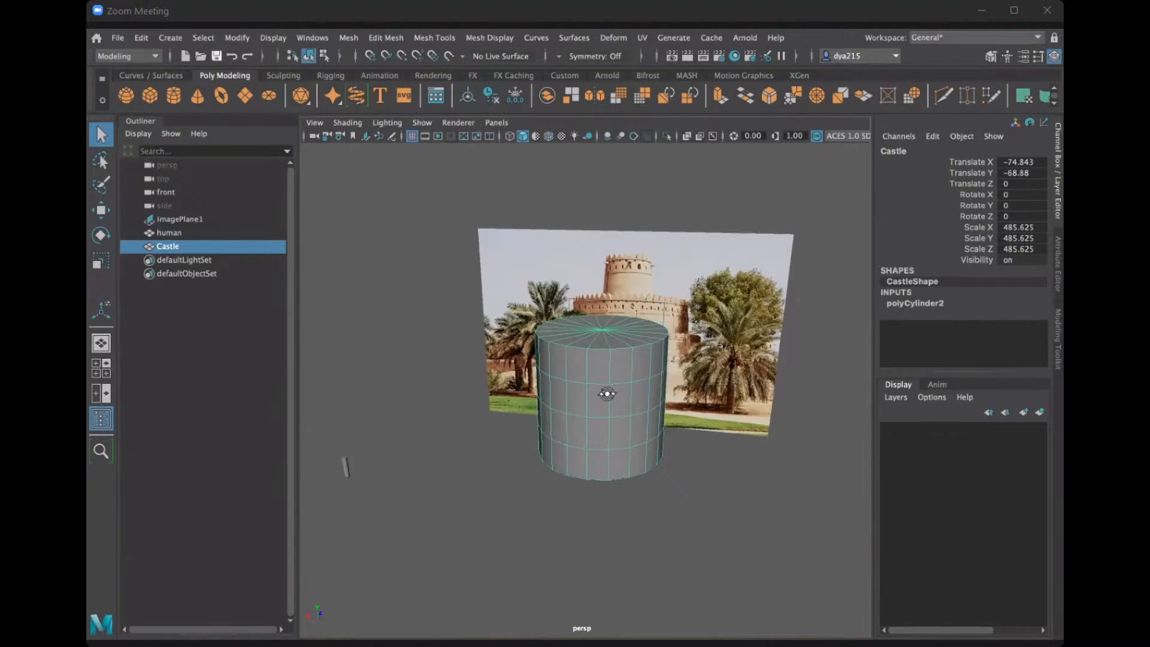
{"action": "left_click_drag", "start_coordinate": [599, 394], "coordinate": [611, 392], "text": "alt"}
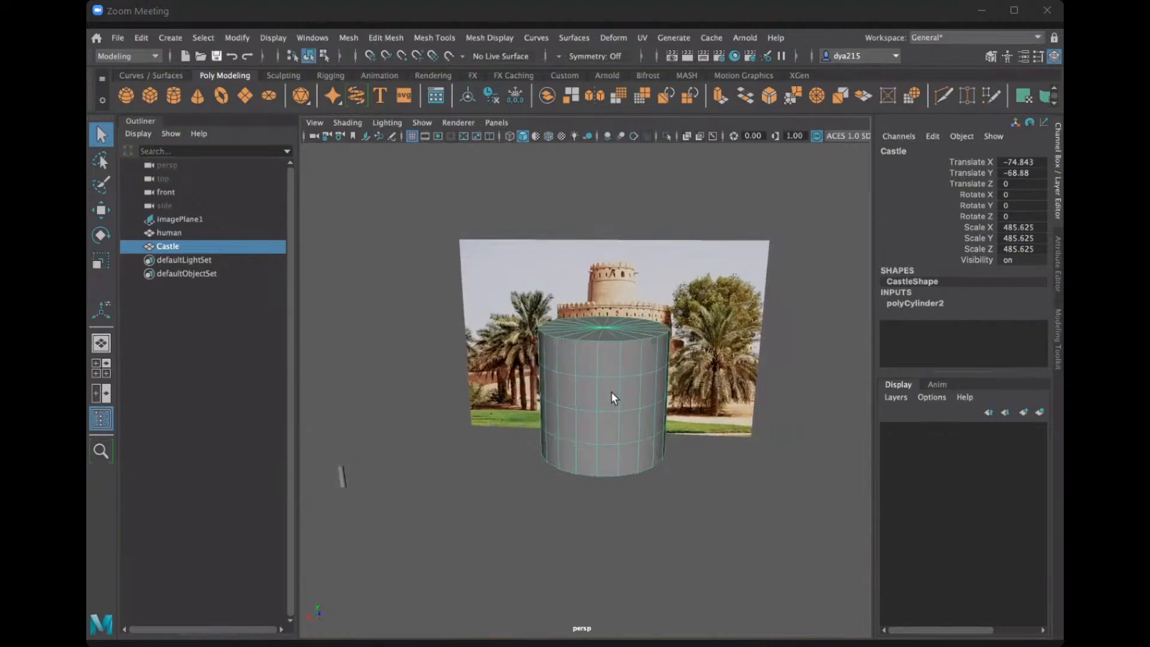
Create a polygon cube, scale it uniformly to about 1792.5 and move it along X to about 262.8.
{"action": "left_click", "coordinate": [148, 94]}
{"action": "mouse_move", "coordinate": [670, 426]}
{"action": "left_mouse_down", "text": "alt"}
{"action": "mouse_move", "coordinate": [608, 429]}
{"action": "mouse_move", "coordinate": [664, 424]}
{"action": "left_mouse_up", "text": "alt"}
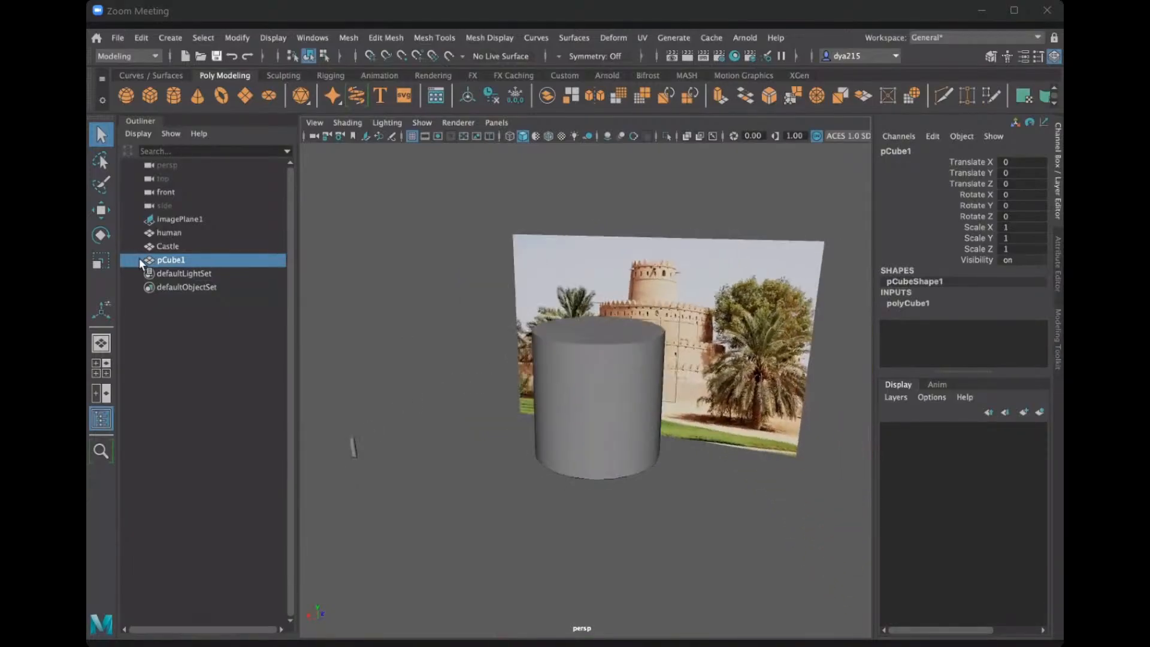
{"action": "key", "text": "r"}
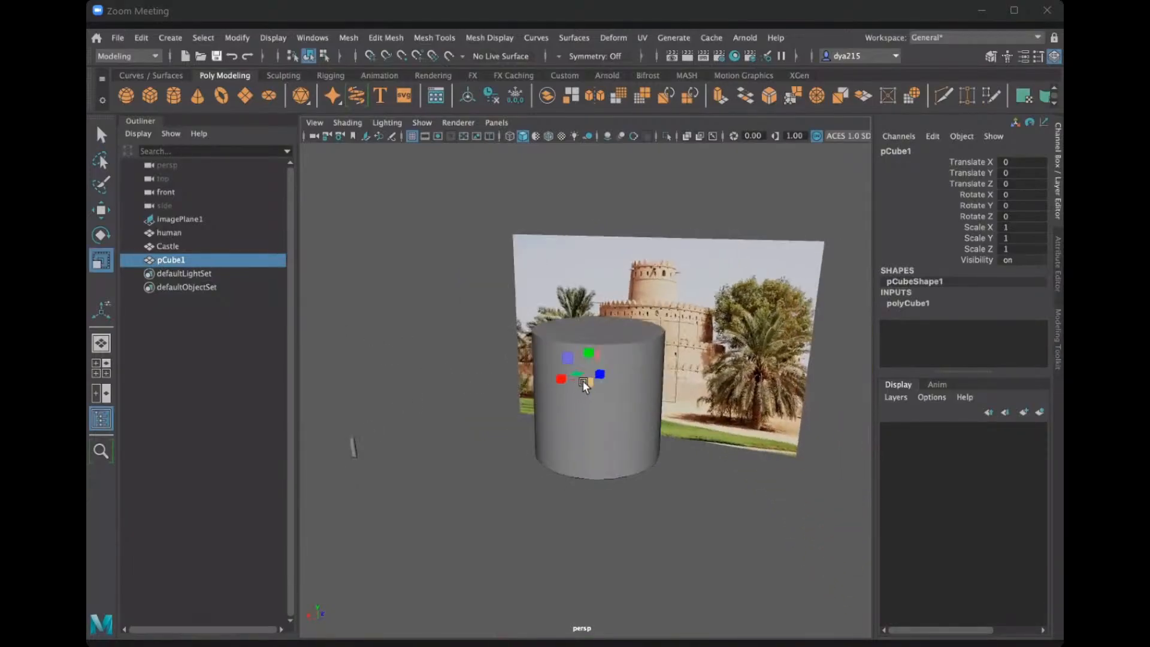
{"action": "left_click_drag", "start_coordinate": [583, 381], "coordinate": [489, 297]}
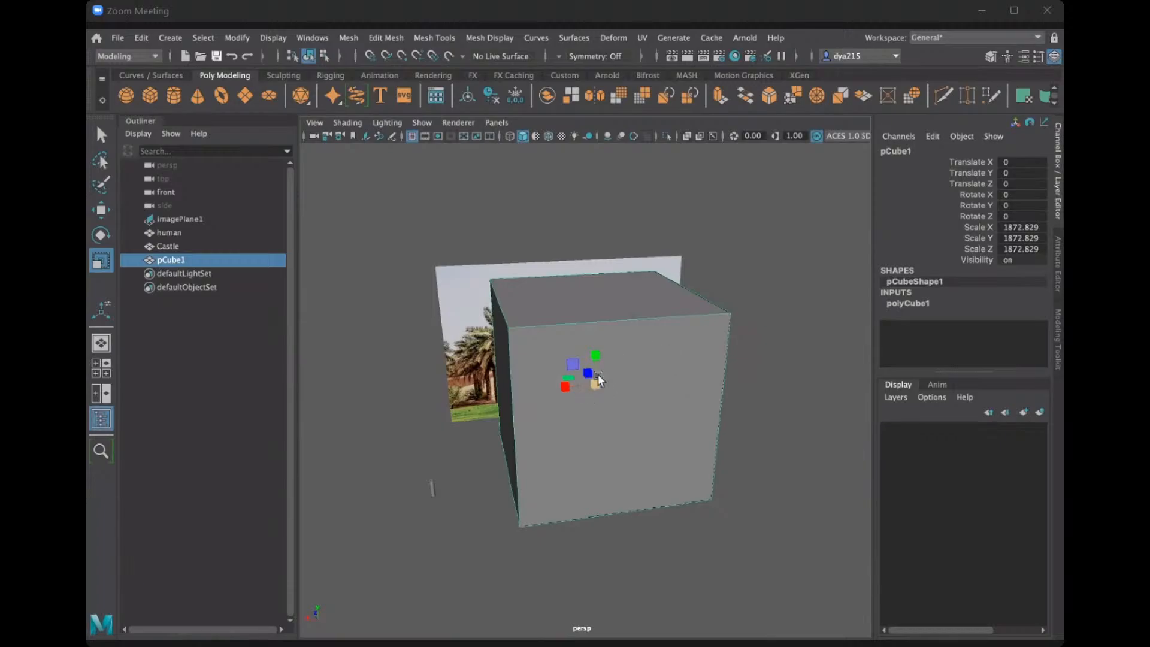
{"action": "left_click_drag", "start_coordinate": [595, 380], "coordinate": [534, 389]}
{"action": "key", "text": "w"}
{"action": "left_click_drag", "start_coordinate": [634, 385], "coordinate": [602, 381], "text": "alt"}
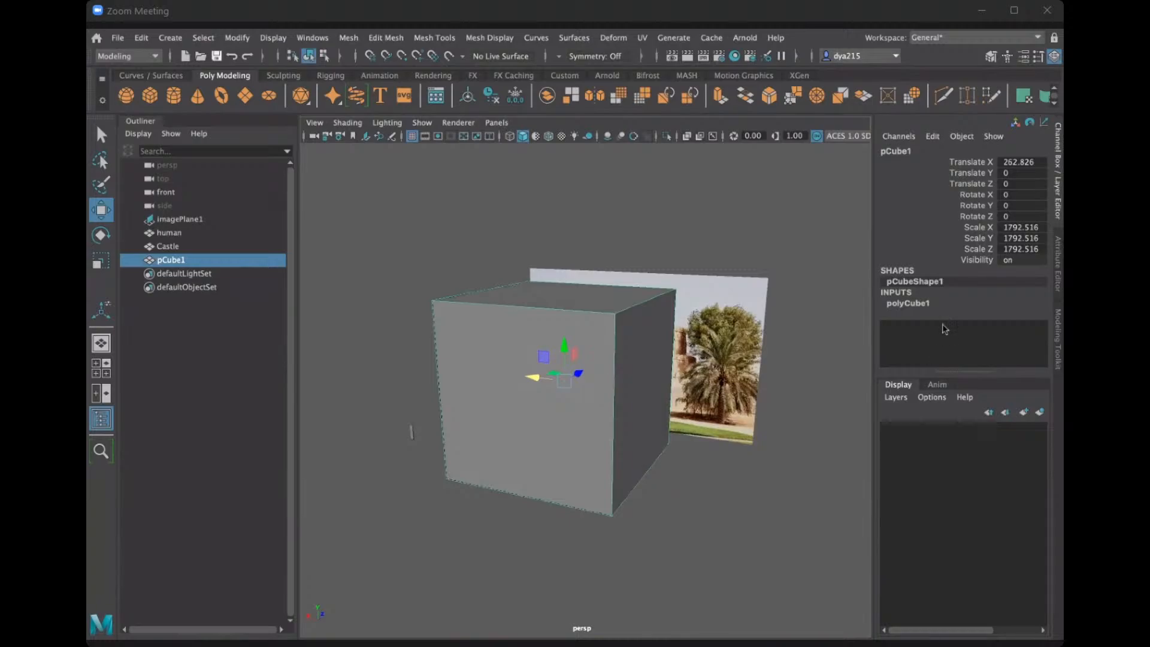
Set the cube's width, height and depth subdivisions to 5 each.
{"action": "left_click", "coordinate": [908, 304]}
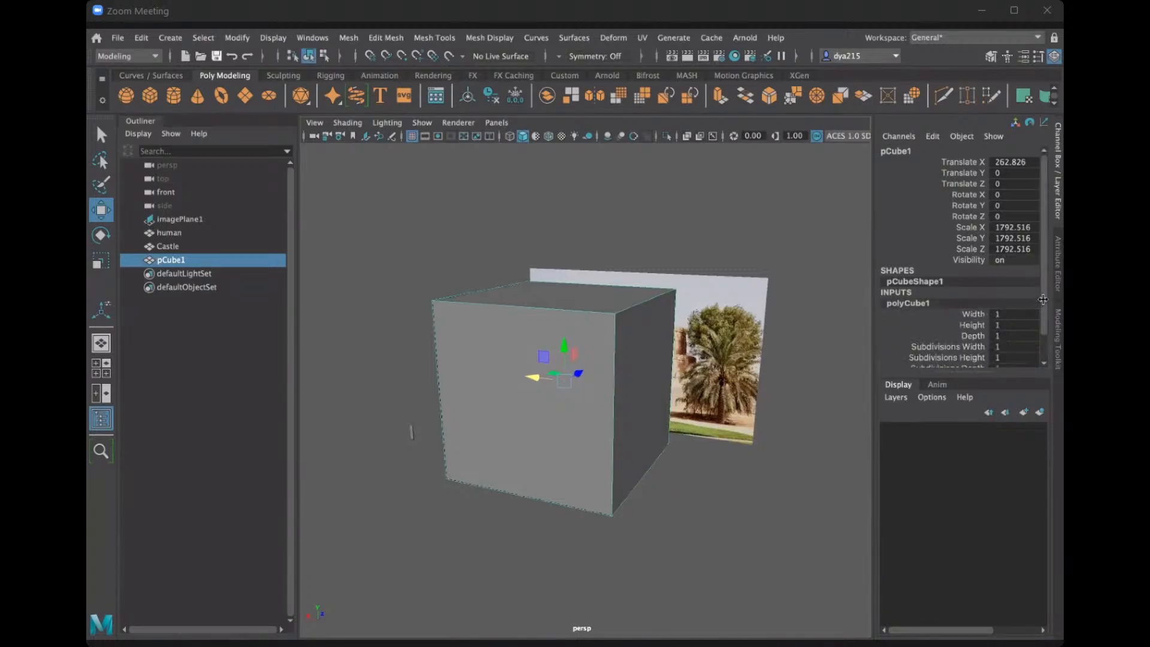
{"action": "scroll", "coordinate": [1044, 321], "scroll_direction": "down", "scroll_amount": 1}
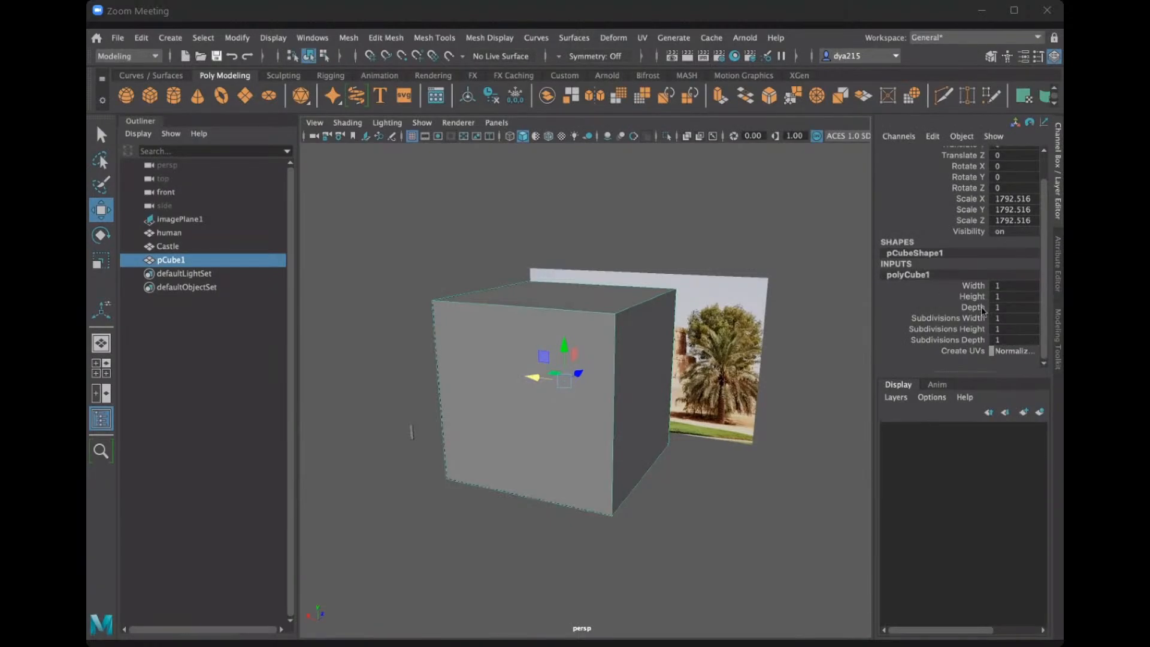
{"action": "double_click", "coordinate": [1016, 318]}
{"action": "type", "text": "5"}
{"action": "double_click", "coordinate": [1026, 329]}
{"action": "type", "text": "5"}
{"action": "double_click", "coordinate": [1026, 339]}
{"action": "type", "text": "5"}
{"action": "key", "text": "Return"}
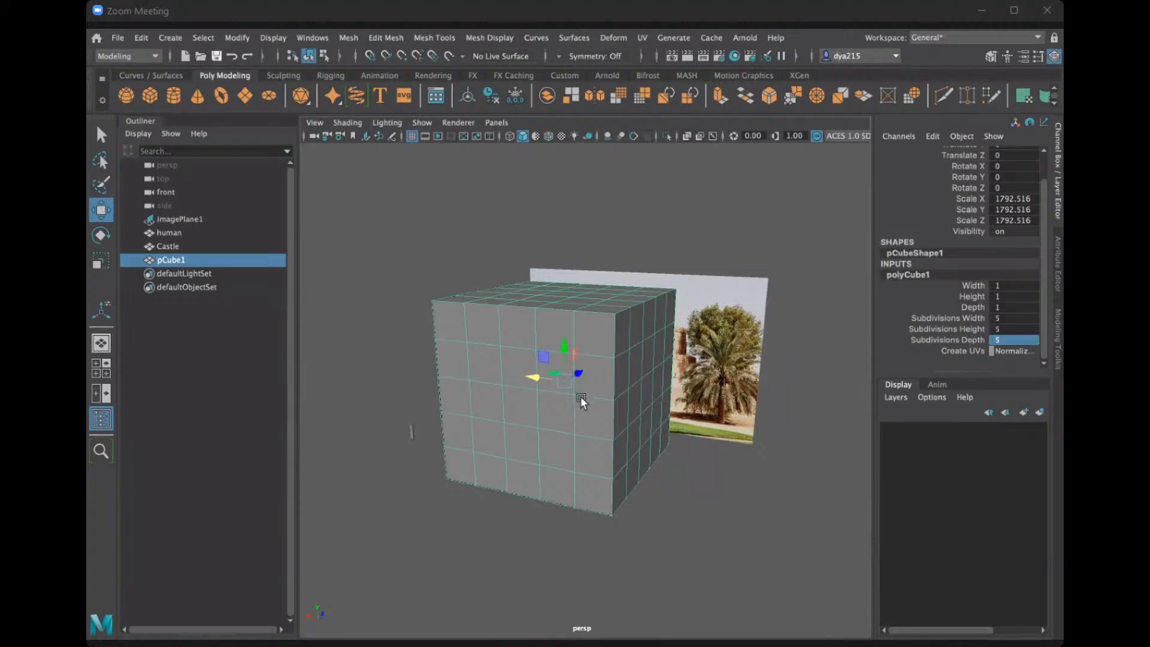
Switch the cube to face selection and select the middle face in the second row of its front side.
{"action": "left_click_drag", "start_coordinate": [580, 397], "coordinate": [606, 398], "text": "alt"}
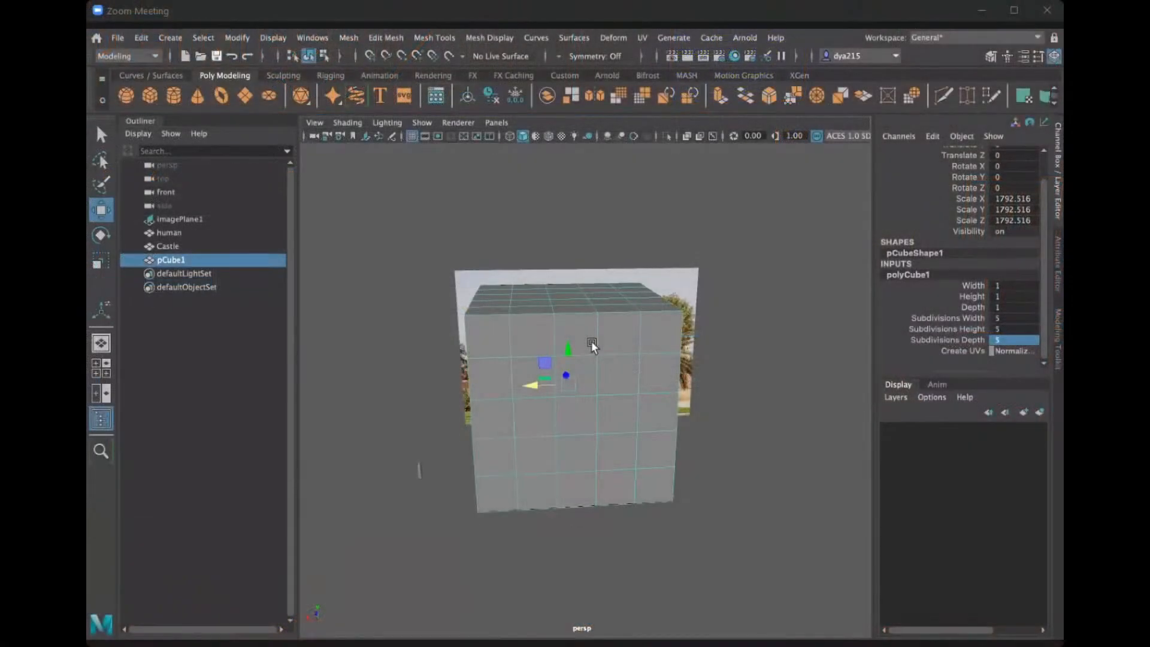
{"action": "right_click_drag", "start_coordinate": [592, 341], "coordinate": [604, 290]}
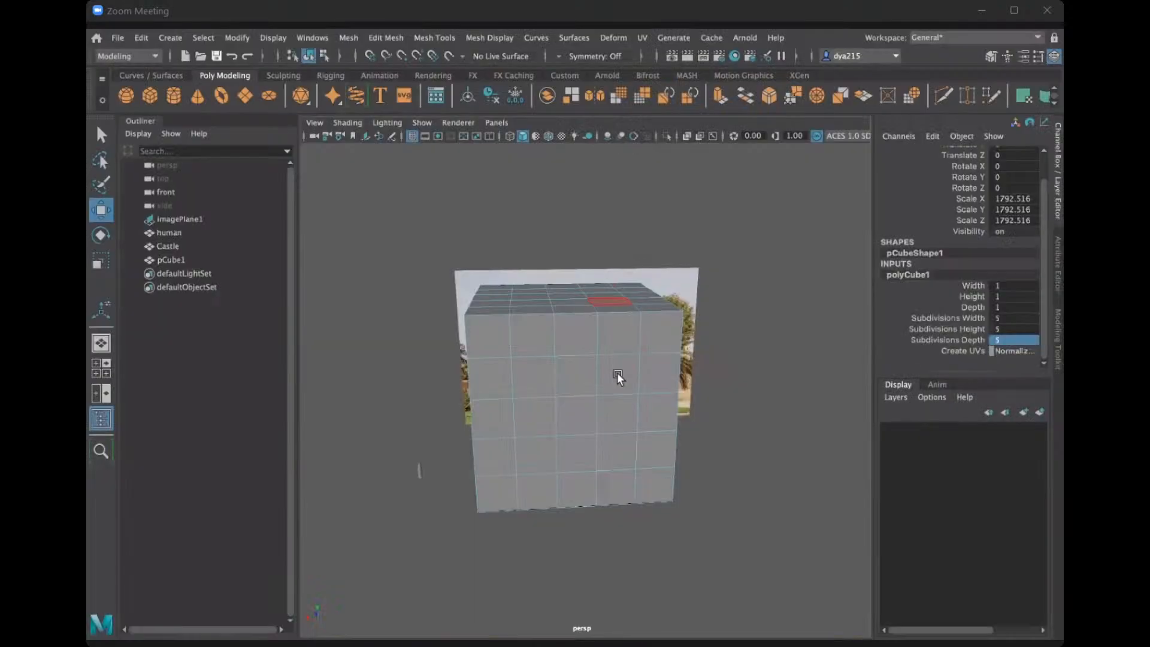
{"action": "left_click", "coordinate": [569, 376]}
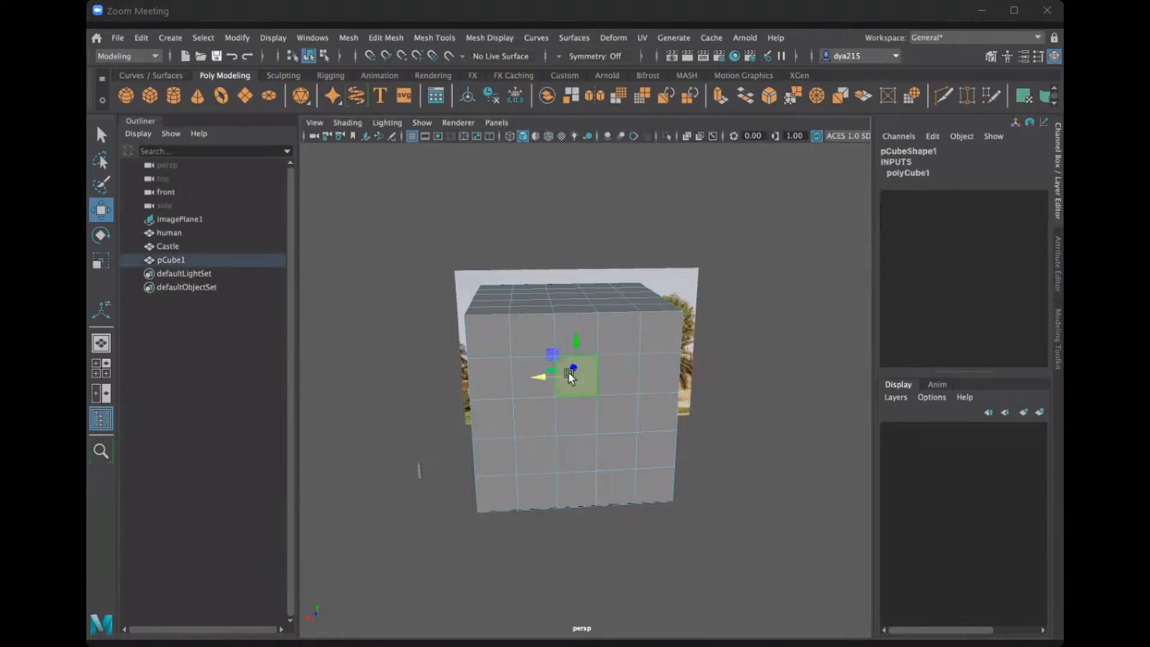
Try scaling the selected cube face and undo the change.
{"action": "left_click_drag", "start_coordinate": [718, 449], "coordinate": [714, 401], "text": "alt"}
{"action": "key", "text": "ctrl+z"}
{"action": "key", "text": "r"}
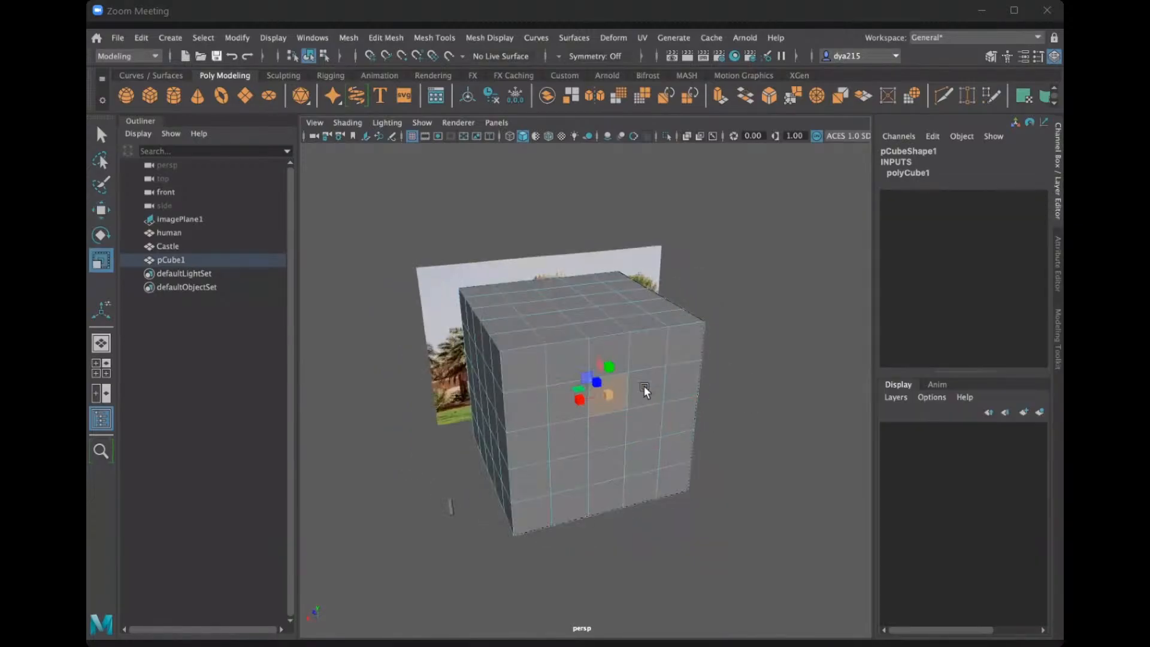
{"action": "left_click_drag", "start_coordinate": [609, 396], "coordinate": [631, 394]}
{"action": "key", "text": "ctrl+z"}
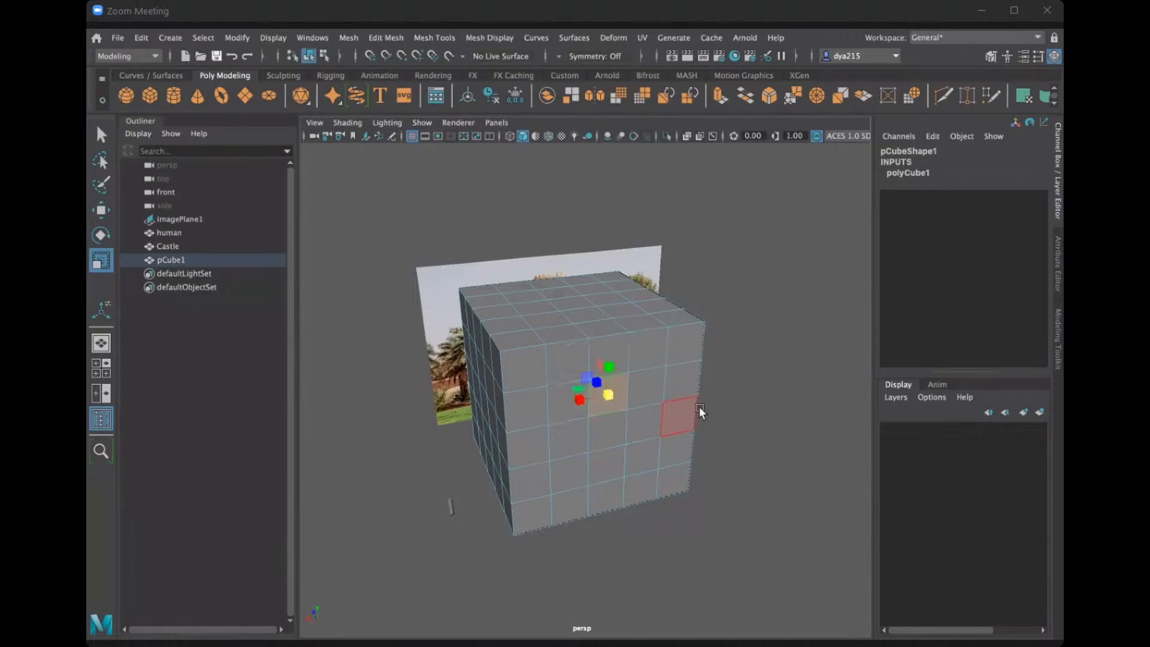
Try pulling the selected face out from the cube's front along Z and undo the move.
{"action": "mouse_move", "coordinate": [698, 406]}
{"action": "left_mouse_down", "text": "alt"}
{"action": "mouse_move", "coordinate": [710, 415]}
{"action": "mouse_move", "coordinate": [703, 405]}
{"action": "left_mouse_up", "text": "alt"}
{"action": "key", "text": "w"}
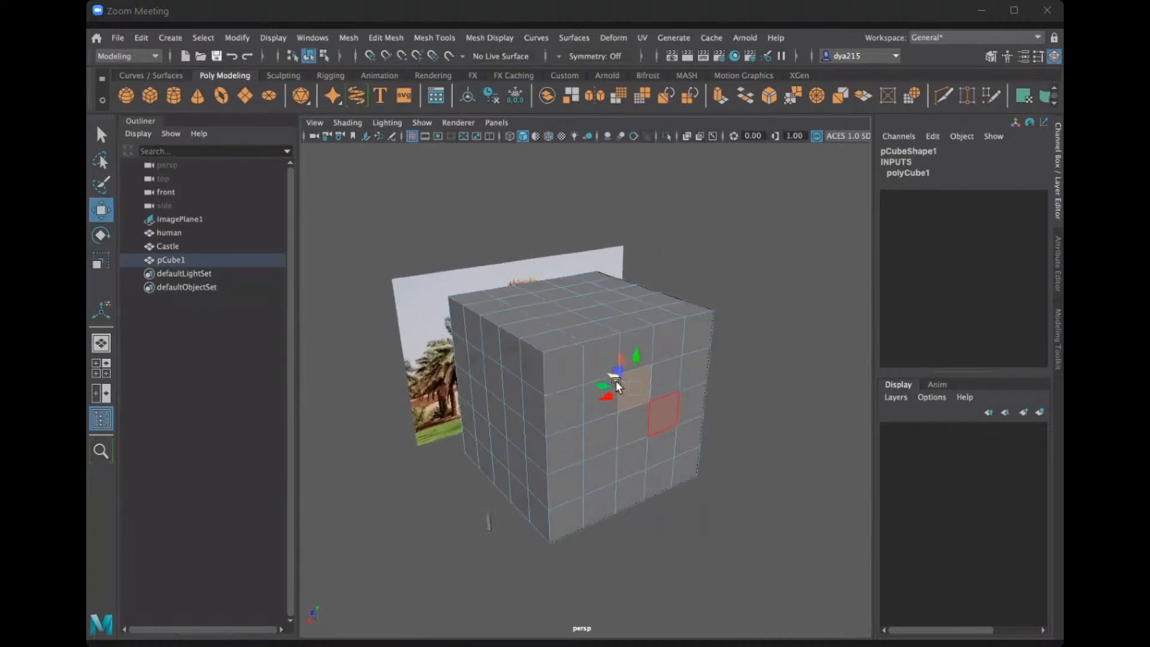
{"action": "left_click_drag", "start_coordinate": [610, 372], "coordinate": [643, 397]}
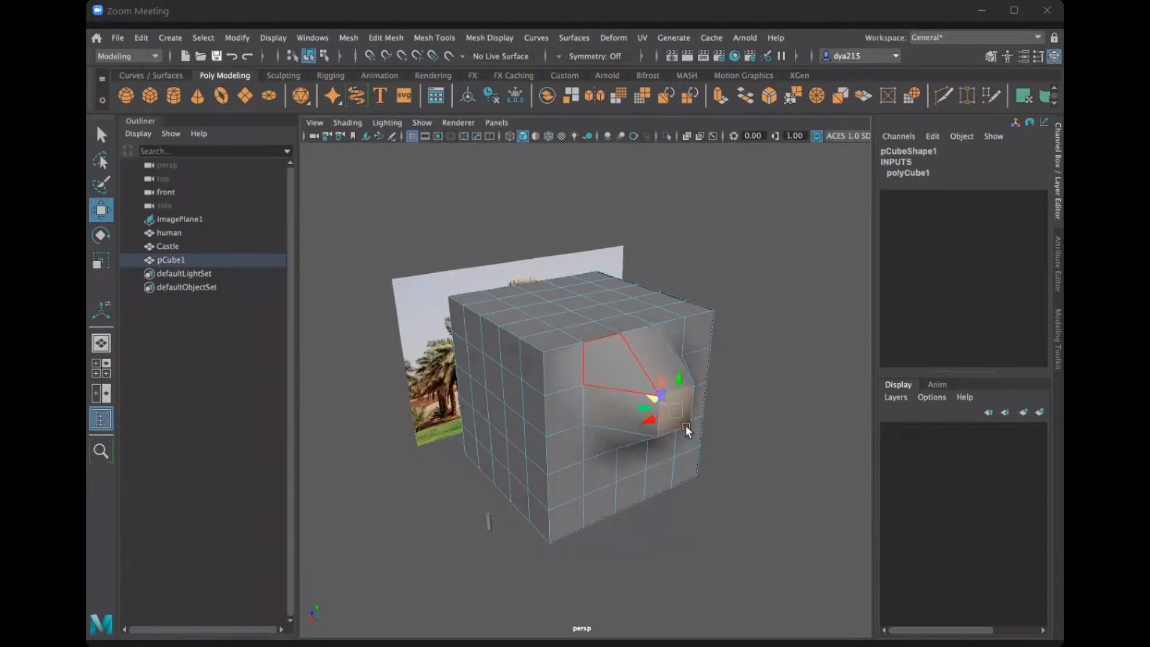
{"action": "left_click_drag", "start_coordinate": [725, 381], "coordinate": [712, 380], "text": "alt"}
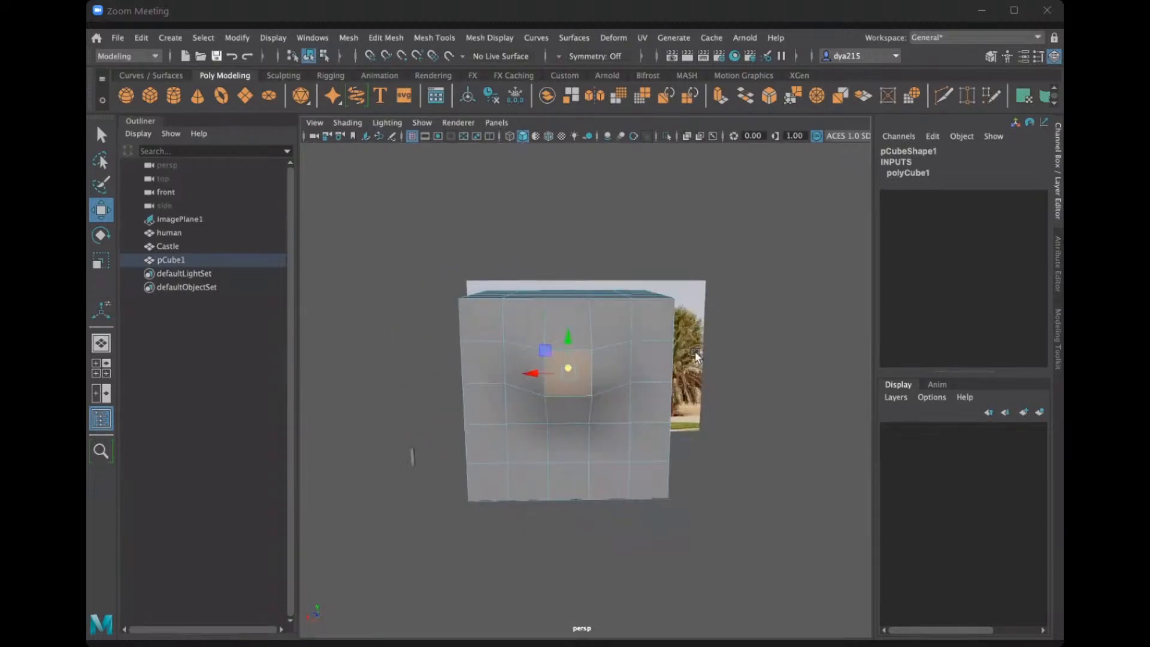
{"action": "key", "text": "ctrl+z"}
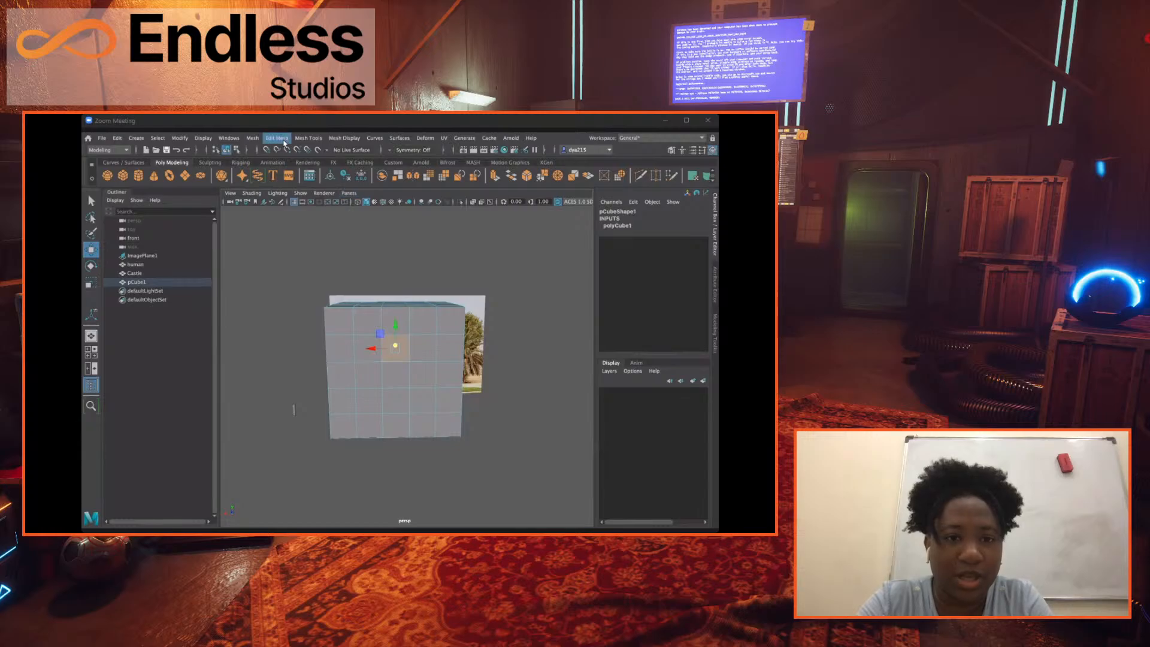
Look over the Extrude options without changing them and extrude the selected cube face with 1 division and a thickness of about 1.233.
{"action": "left_click", "coordinate": [283, 139]}
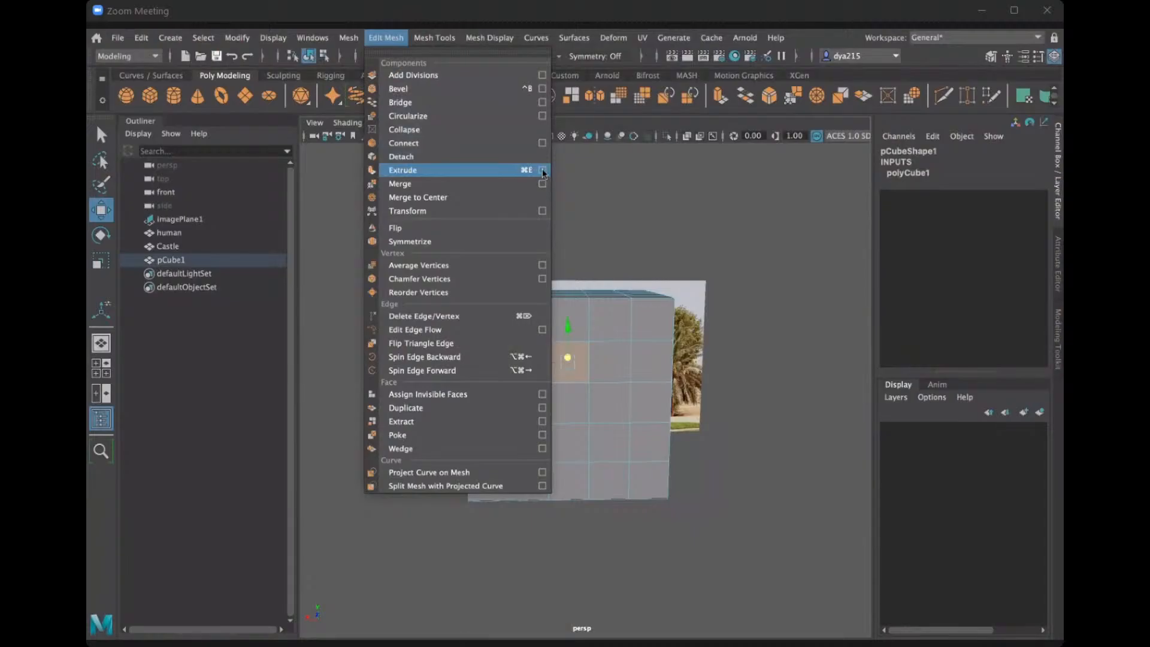
{"action": "left_click", "coordinate": [543, 170]}
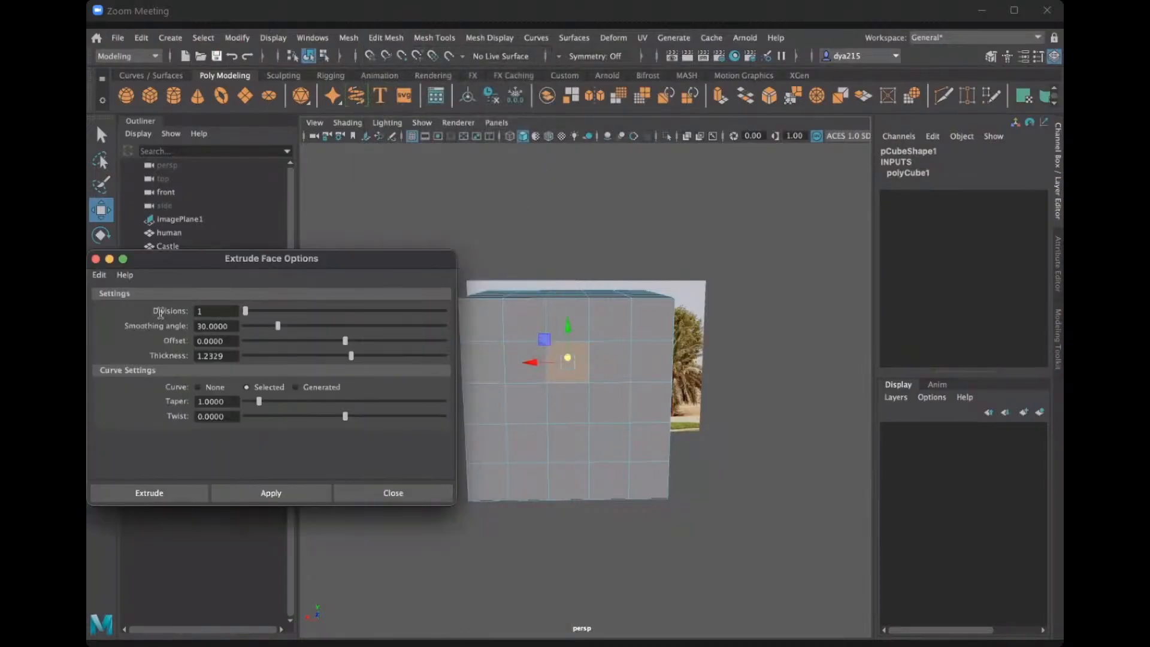
{"action": "left_click", "coordinate": [402, 487]}
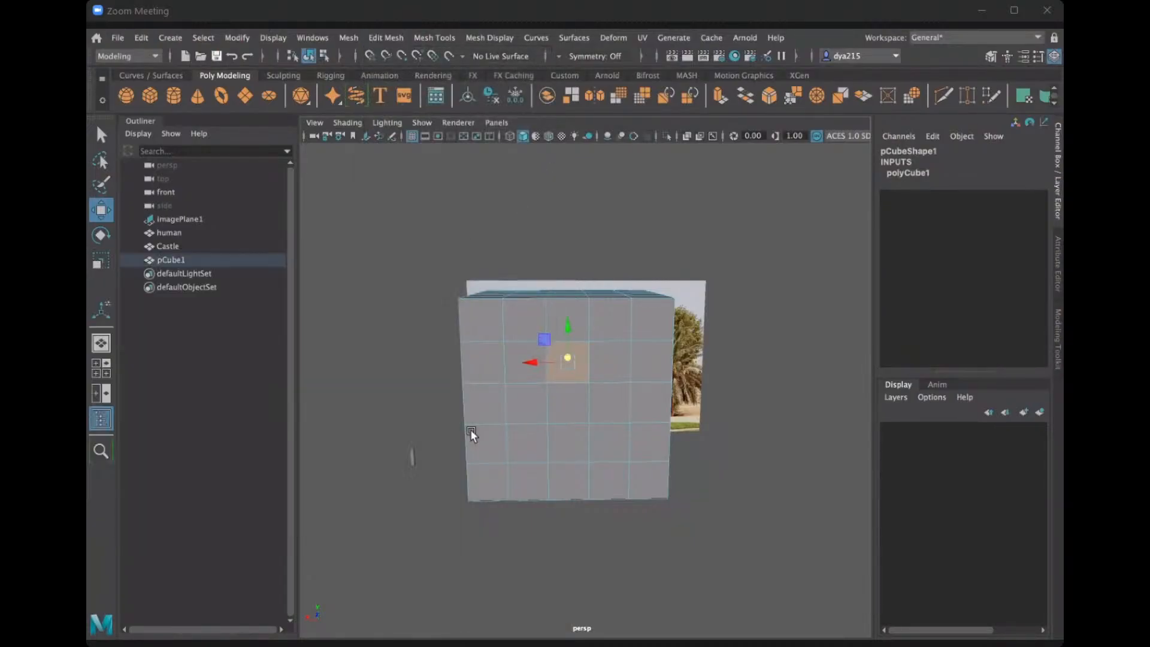
{"action": "left_click", "coordinate": [385, 38]}
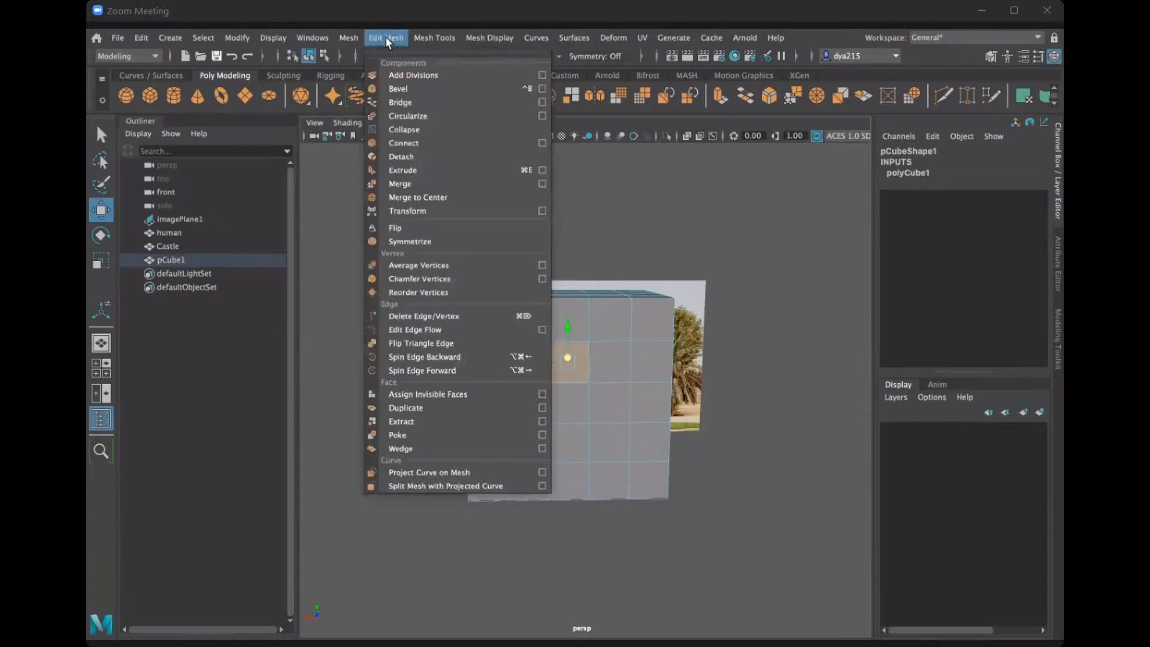
{"action": "left_click", "coordinate": [414, 170]}
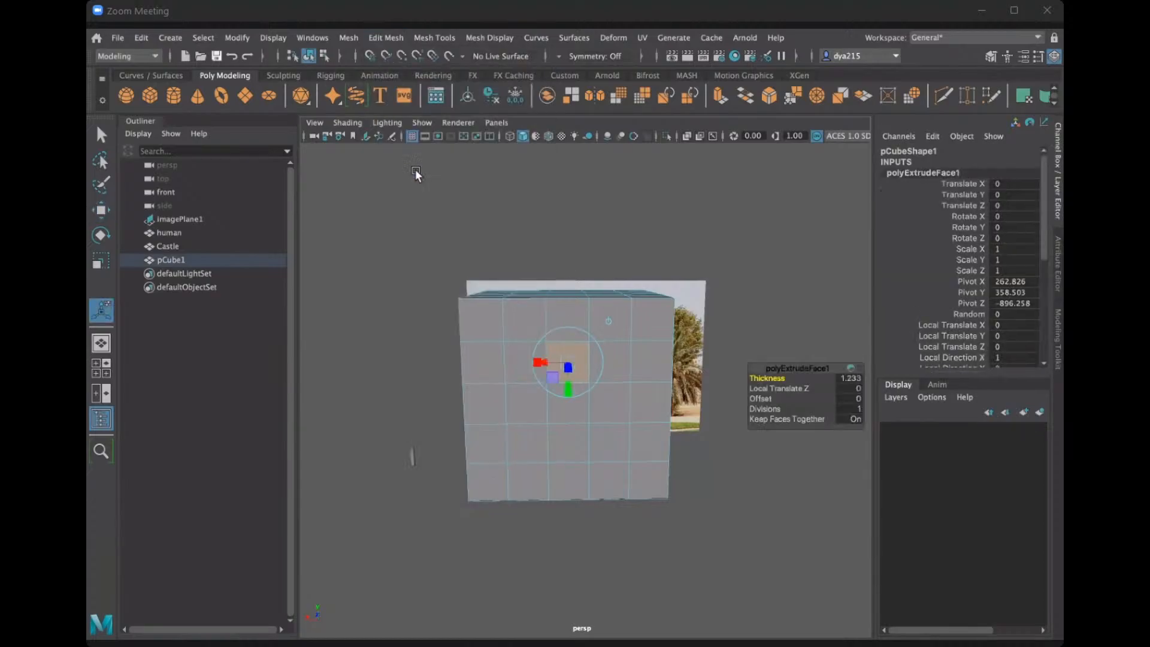
Pull the extruded cube face out to a Local Translate Z of about 519.66 and delete the practice cube.
{"action": "left_click_drag", "start_coordinate": [618, 339], "coordinate": [722, 398], "text": "alt"}
{"action": "left_click_drag", "start_coordinate": [747, 281], "coordinate": [709, 287], "text": "alt"}
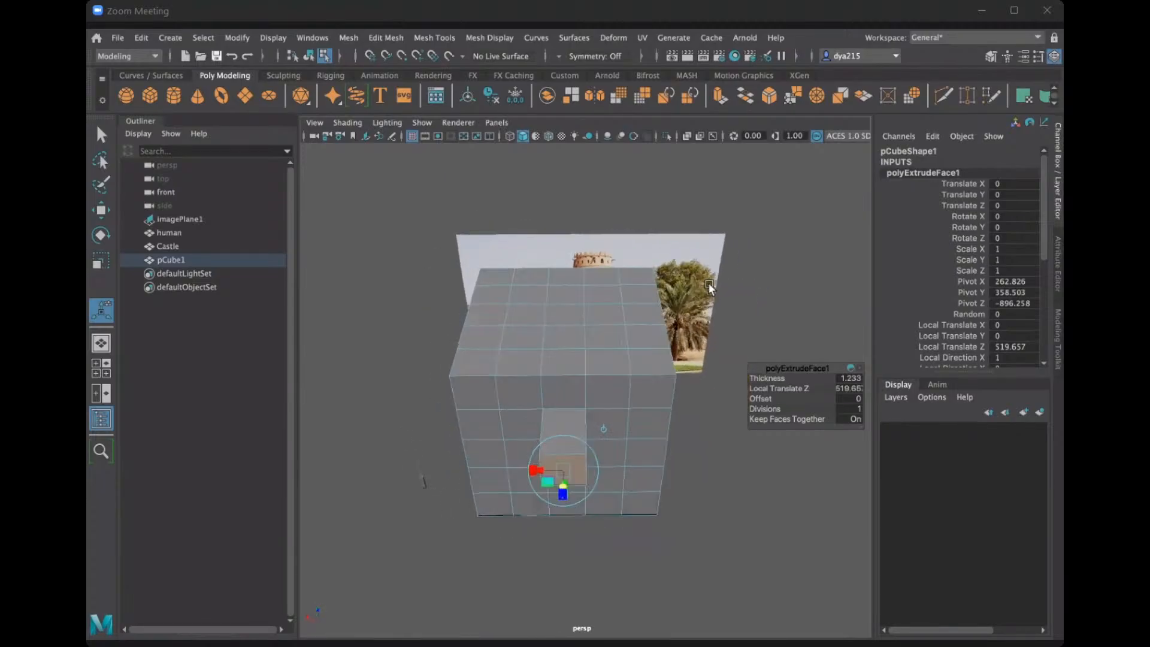
{"action": "left_click", "coordinate": [163, 256]}
{"action": "key", "text": "Delete"}
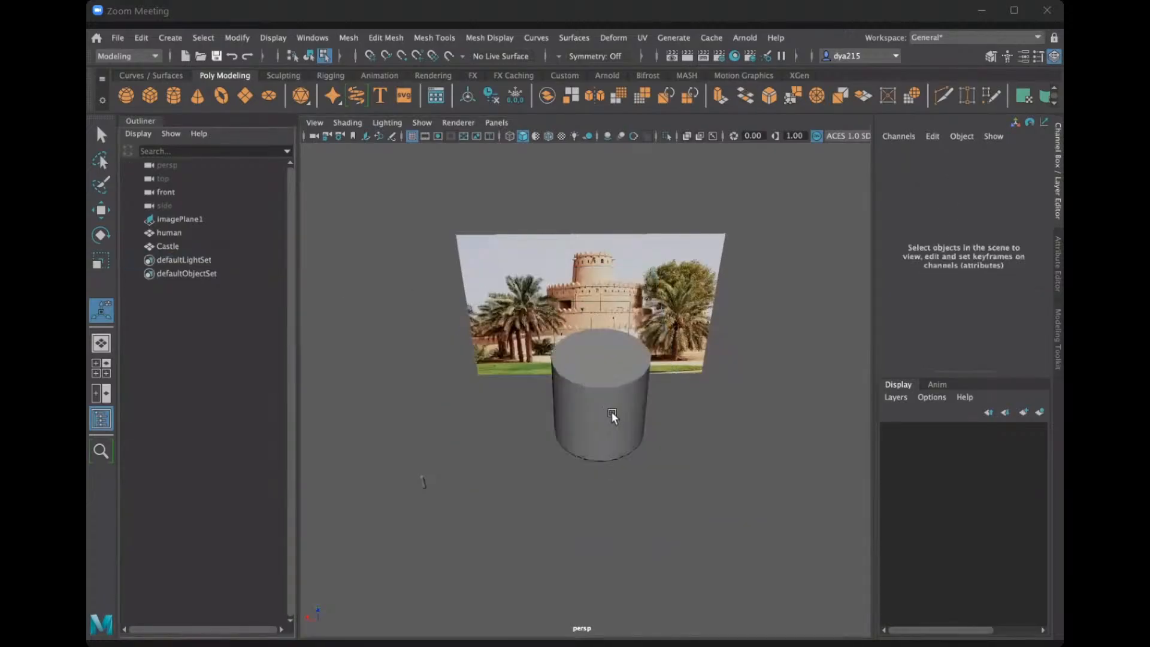
Switch the Castle cylinder to face selection and select the whole ring of faces in its lowest row.
{"action": "left_click_drag", "start_coordinate": [611, 412], "coordinate": [556, 457], "text": "alt"}
{"action": "scroll", "coordinate": [627, 405], "scroll_direction": "up", "scroll_amount": 5}
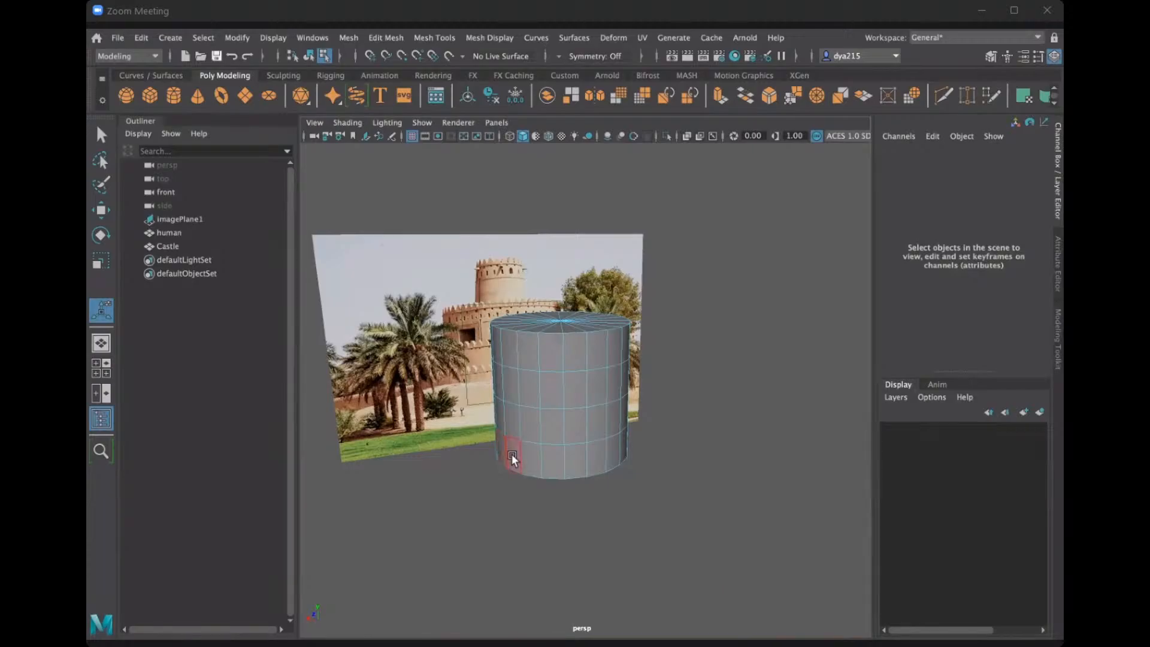
{"action": "left_click", "coordinate": [554, 453]}
{"action": "left_click", "coordinate": [601, 448]}
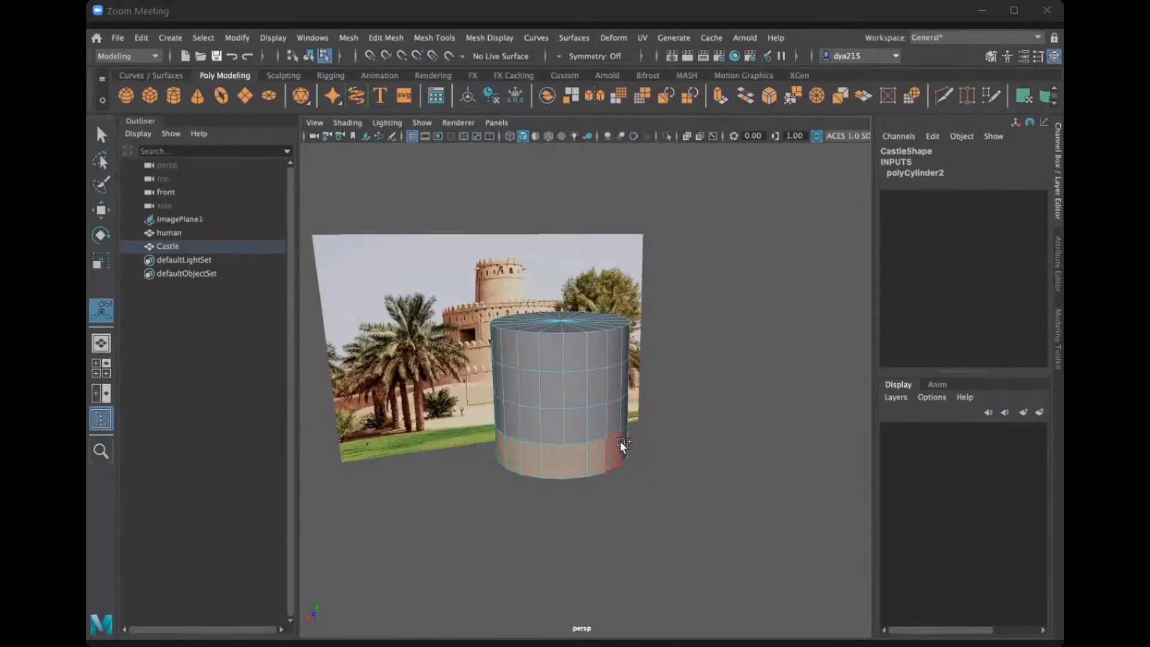
{"action": "left_click_drag", "start_coordinate": [624, 447], "coordinate": [582, 464], "text": "alt"}
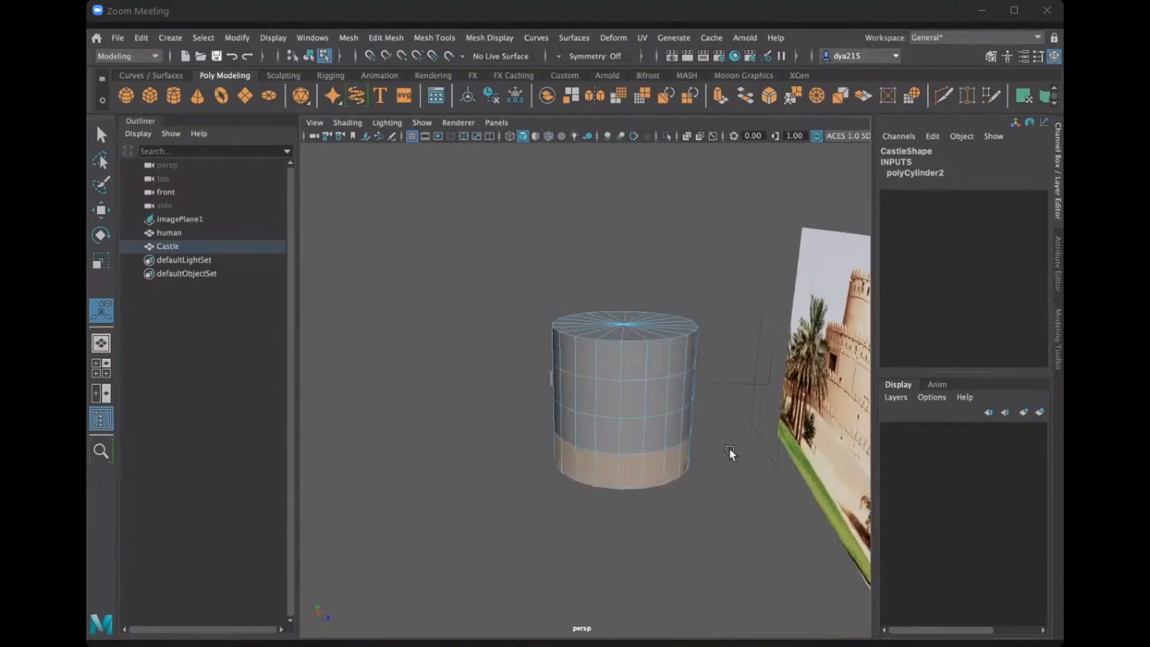
{"action": "left_click_drag", "start_coordinate": [719, 433], "coordinate": [743, 427], "text": "alt"}
{"action": "left_click_drag", "start_coordinate": [788, 418], "coordinate": [440, 492], "text": "alt"}
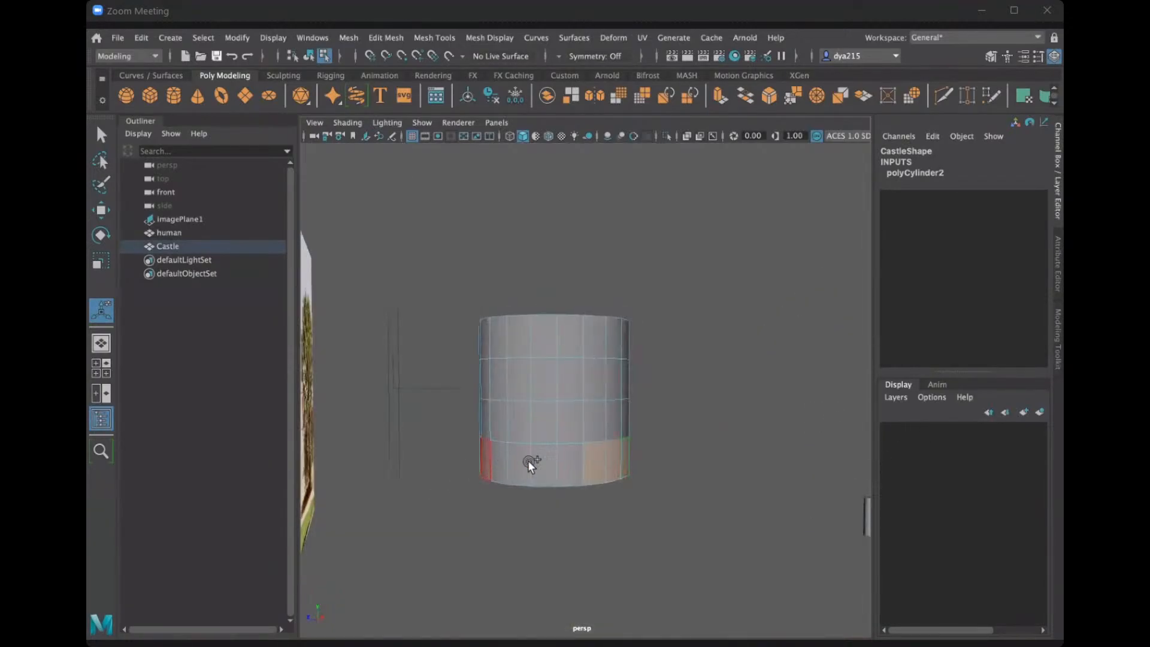
{"action": "mouse_move", "coordinate": [527, 460]}
{"action": "left_mouse_down", "text": "shift"}
{"action": "mouse_move", "coordinate": [554, 460]}
{"action": "mouse_move", "coordinate": [499, 455]}
{"action": "mouse_move", "coordinate": [555, 465]}
{"action": "left_mouse_up", "text": "shift"}
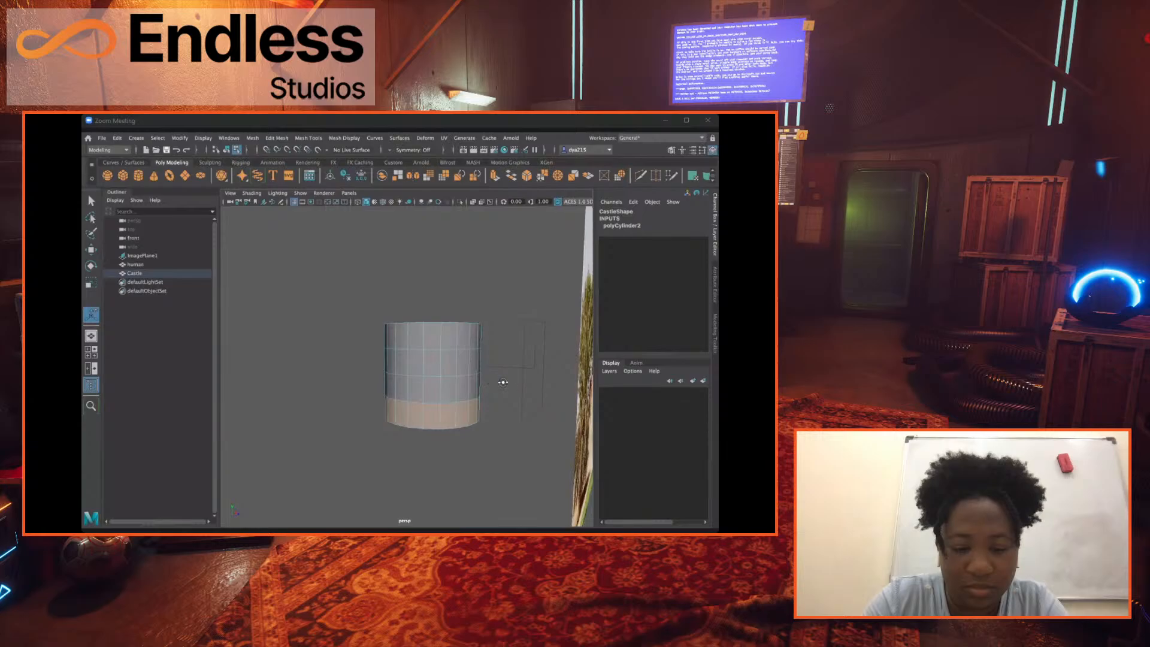
{"action": "left_click_drag", "start_coordinate": [503, 382], "coordinate": [581, 392], "text": "alt"}
{"action": "left_click_drag", "start_coordinate": [280, 398], "coordinate": [568, 386], "text": "alt"}
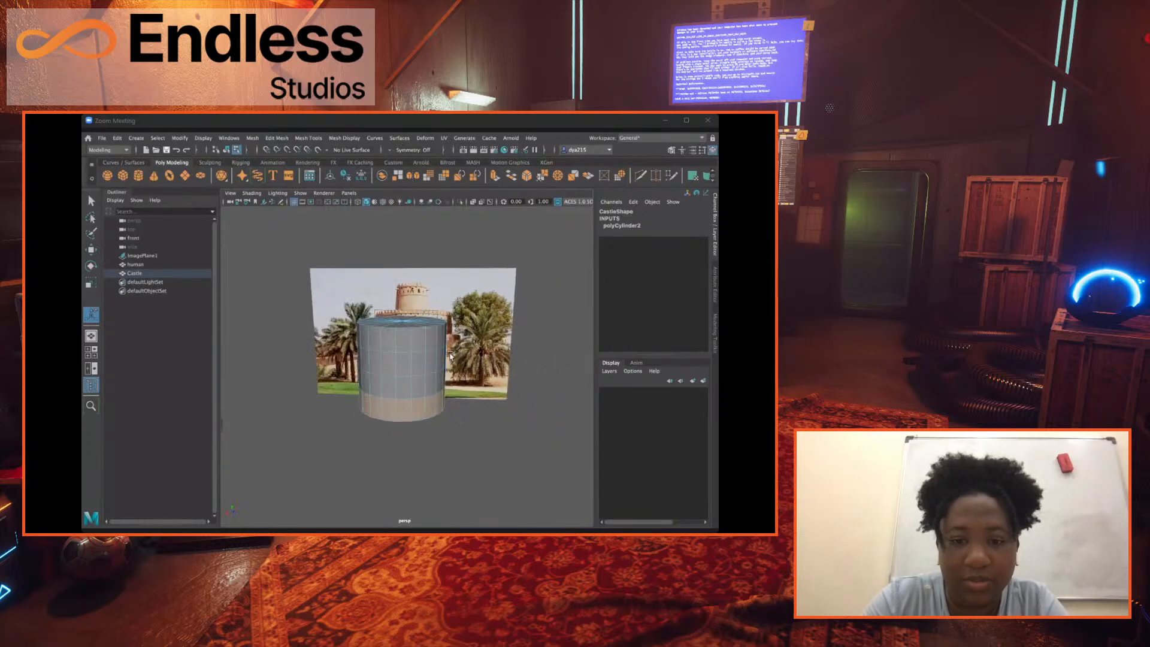
Extrude the selected lowest ring of Castle faces outward with 1 division and a thickness of about 275.
{"action": "left_click_drag", "start_coordinate": [454, 342], "coordinate": [348, 363], "text": "alt"}
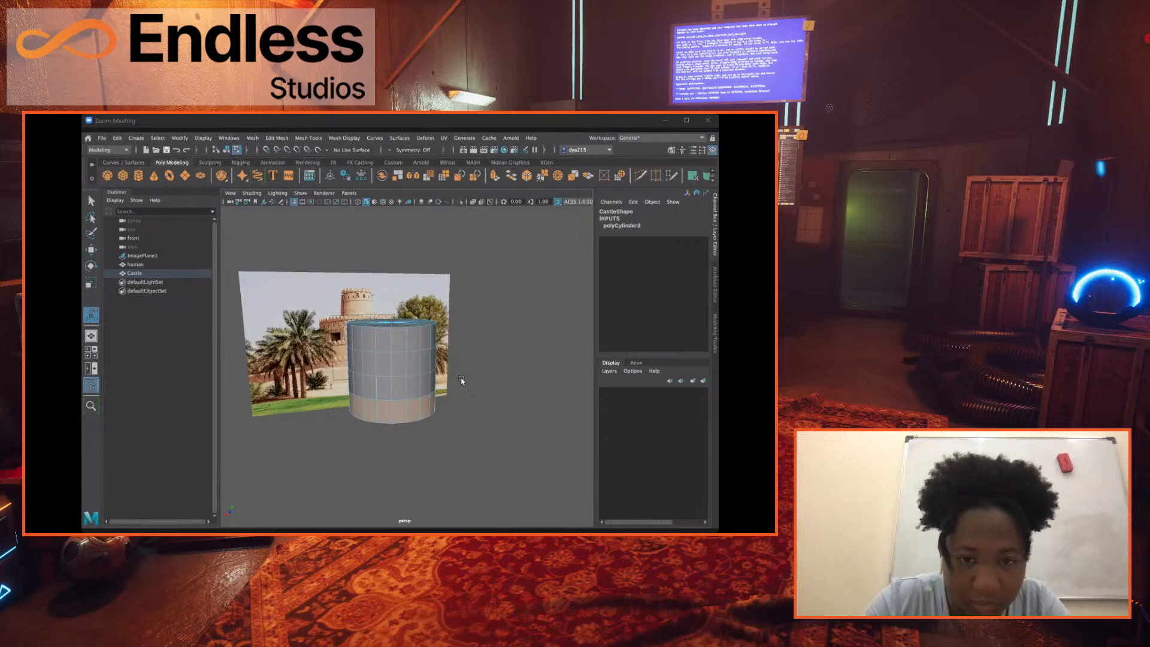
{"action": "left_click_drag", "start_coordinate": [453, 377], "coordinate": [520, 397], "text": "alt"}
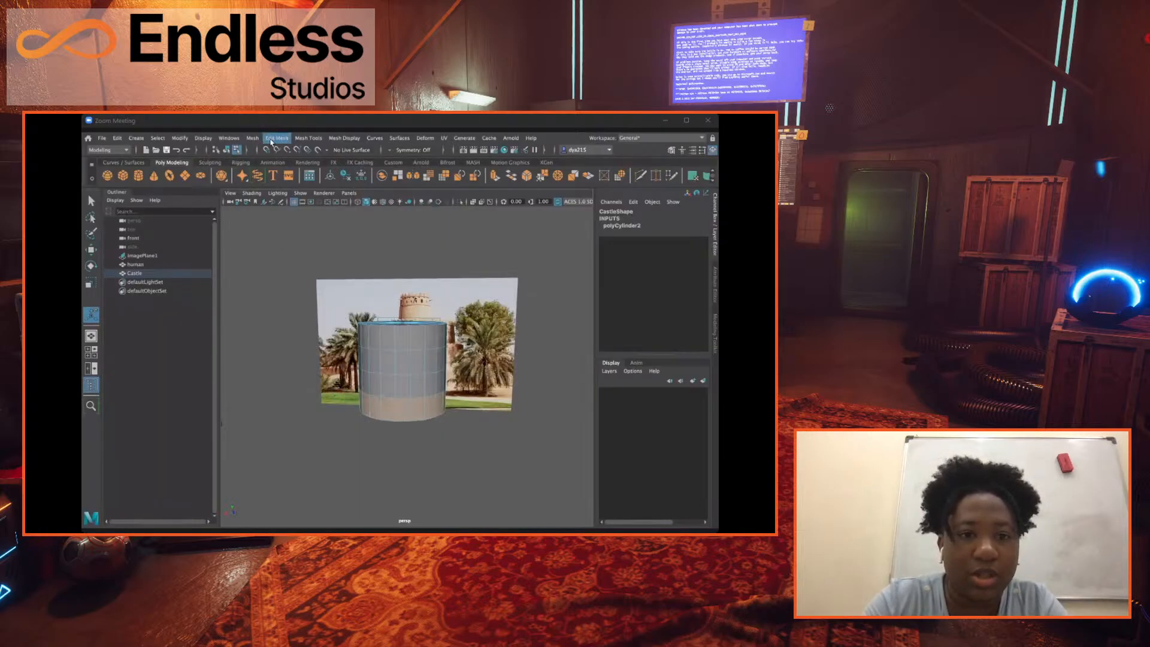
{"action": "left_click", "coordinate": [276, 138]}
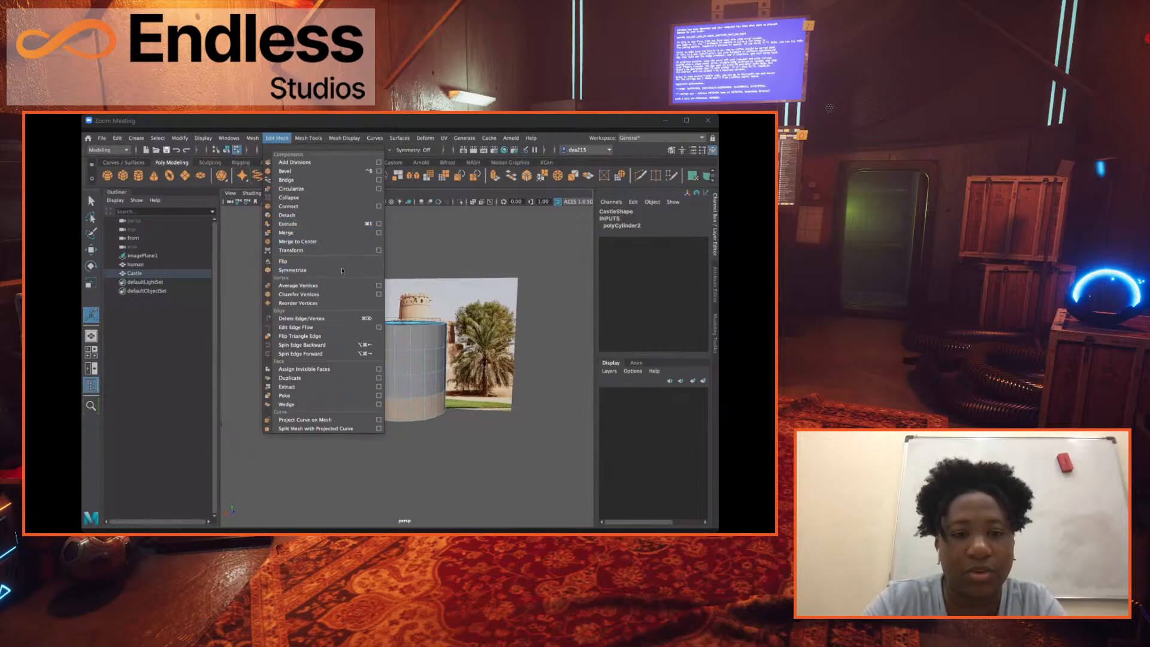
{"action": "left_click", "coordinate": [302, 224]}
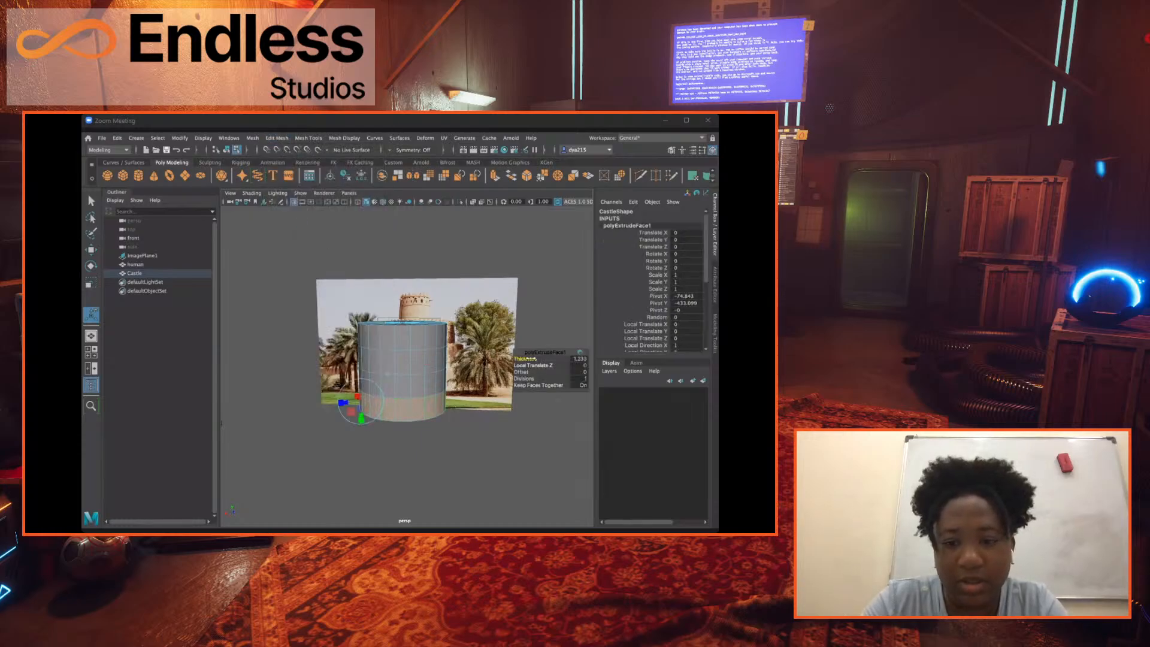
{"action": "left_click_drag", "start_coordinate": [546, 358], "coordinate": [648, 358]}
{"action": "left_click_drag", "start_coordinate": [524, 358], "coordinate": [718, 359]}
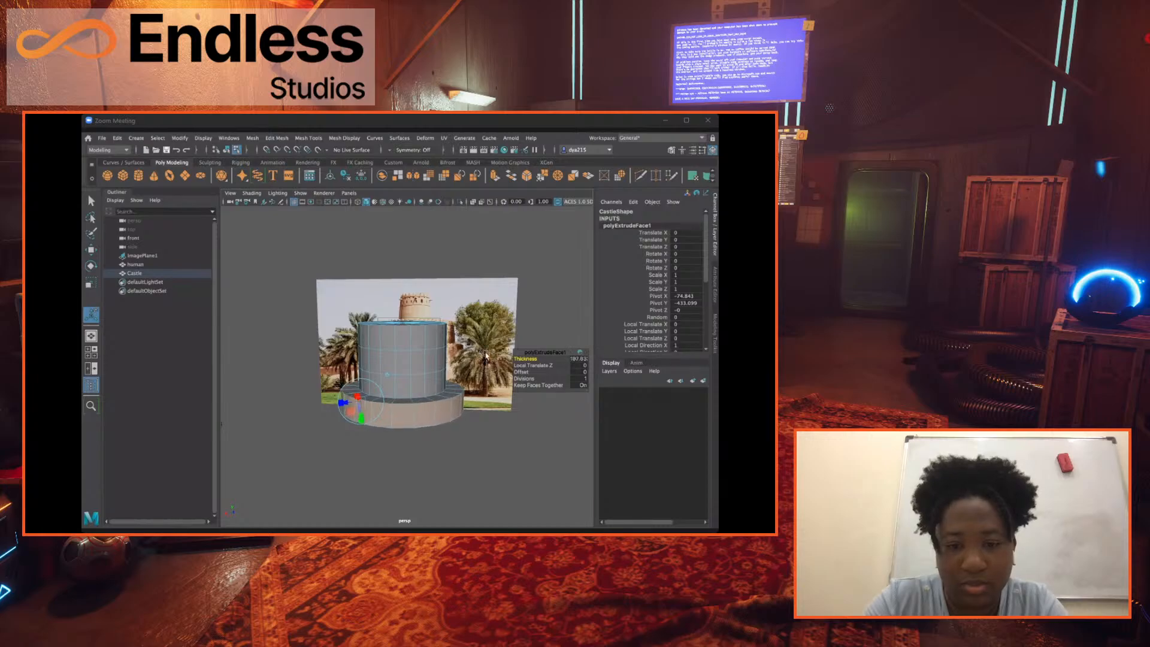
{"action": "left_click_drag", "start_coordinate": [486, 356], "coordinate": [692, 368], "text": "alt"}
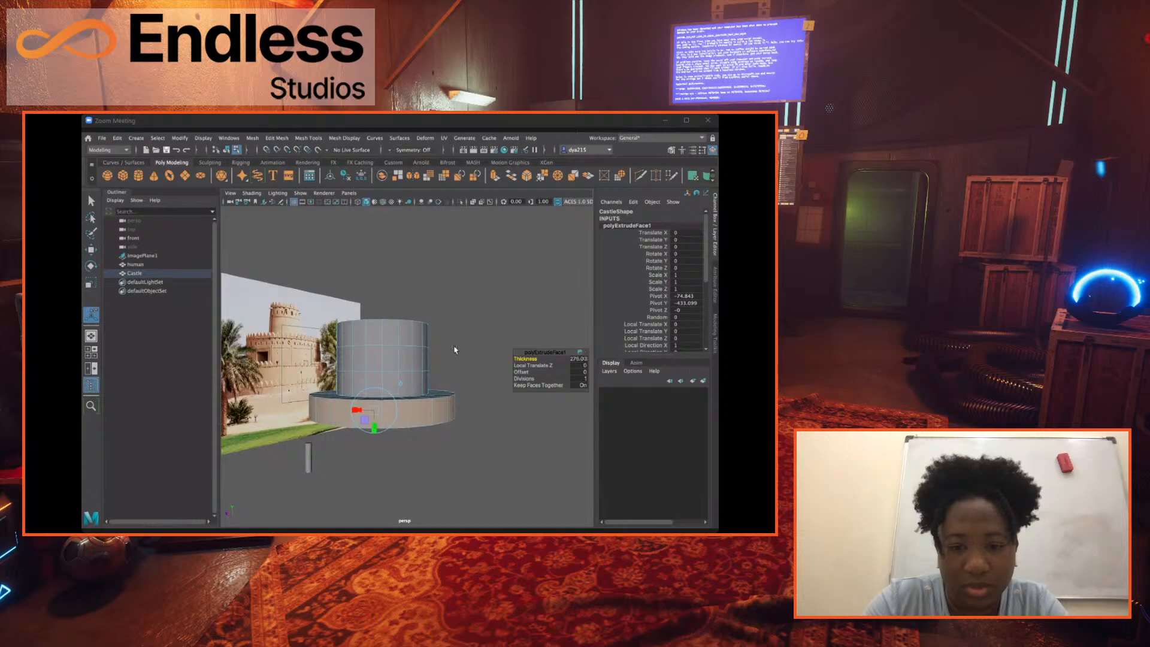
Move the human cylinder next to the Castle's extruded base, to about 432.08 in X and -461.02 in Y.
{"action": "left_click_drag", "start_coordinate": [454, 347], "coordinate": [408, 383], "text": "alt"}
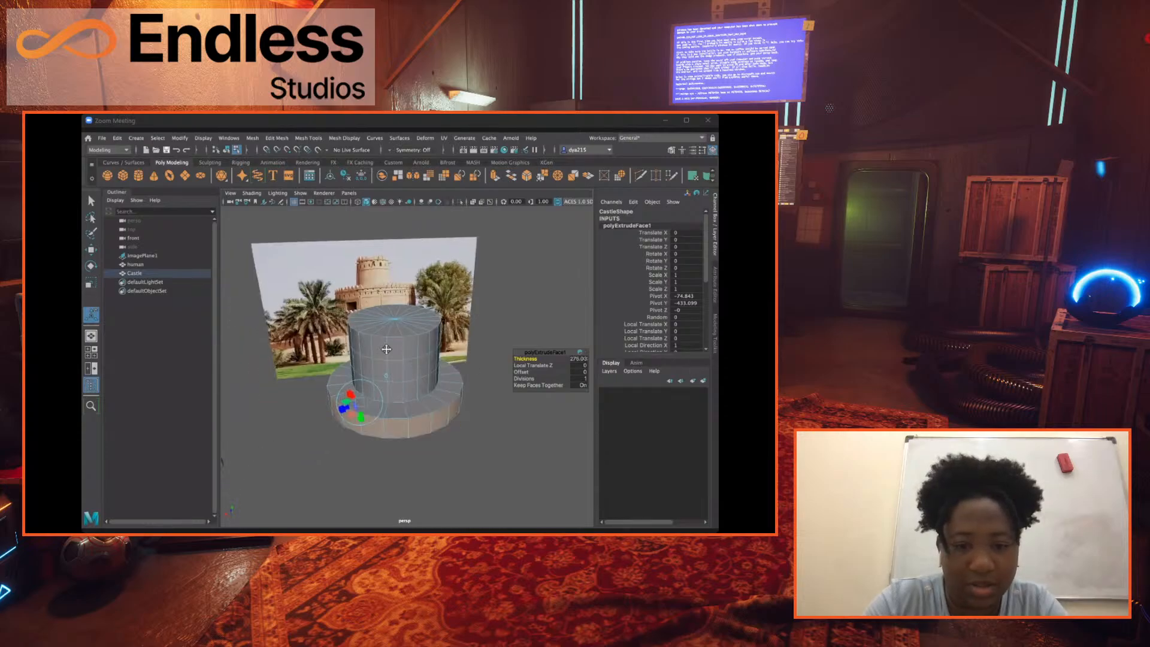
{"action": "middle_click_drag", "start_coordinate": [220, 450], "coordinate": [262, 416], "text": "alt"}
{"action": "left_click", "coordinate": [137, 265]}
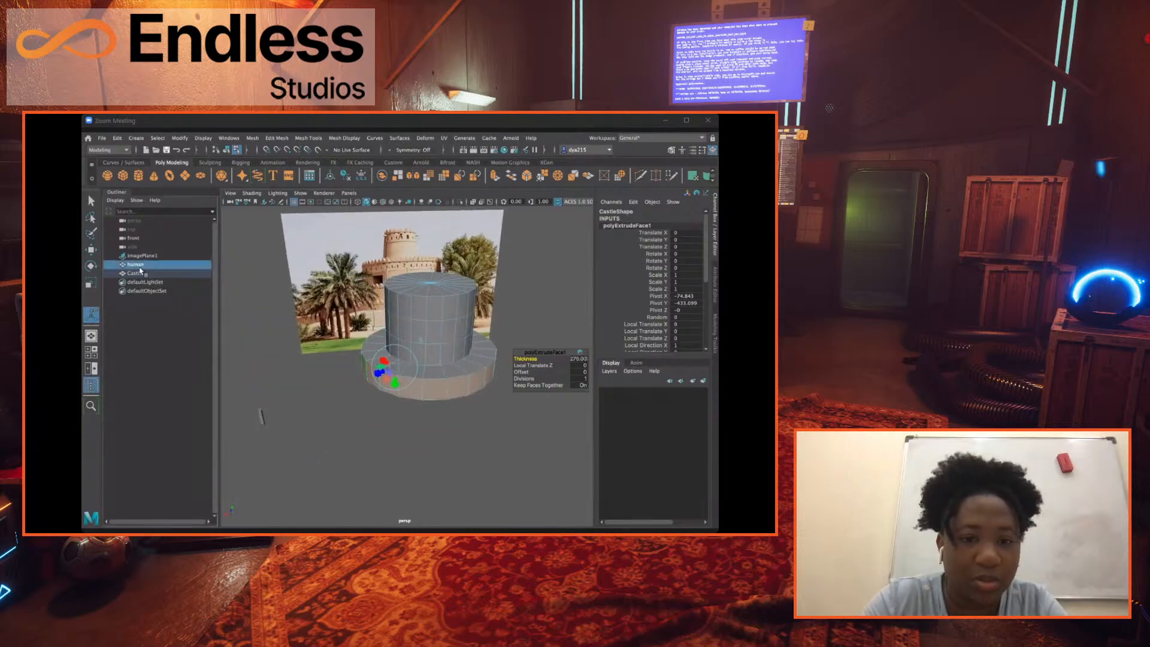
{"action": "key", "text": "w"}
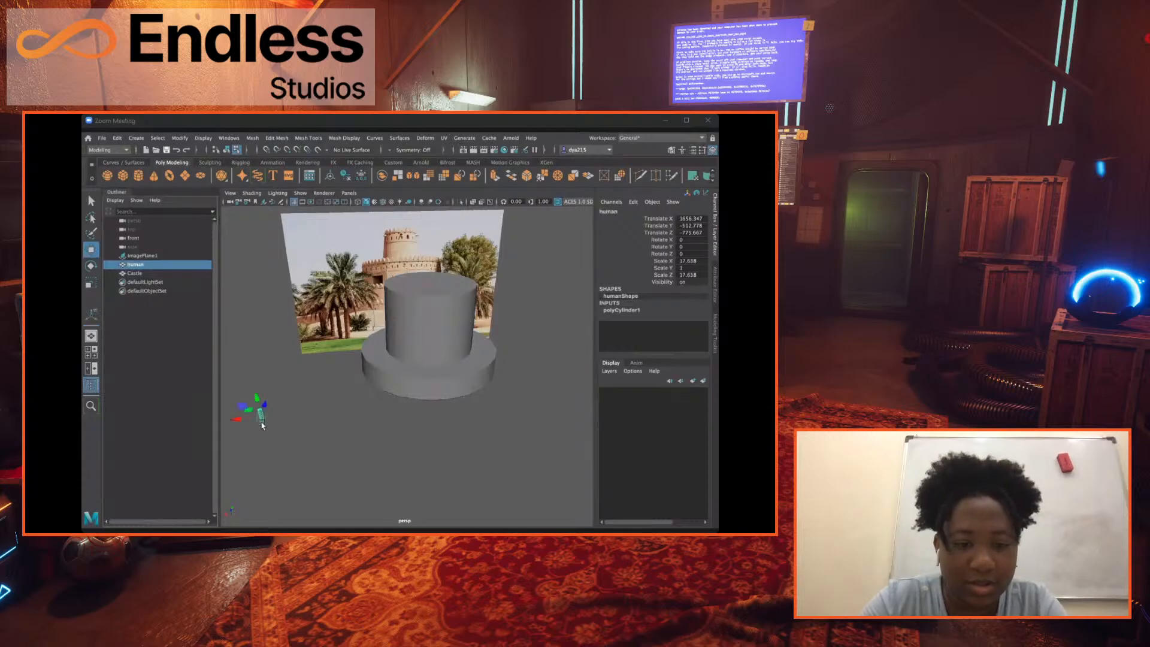
{"action": "left_click_drag", "start_coordinate": [238, 423], "coordinate": [364, 362]}
{"action": "left_click_drag", "start_coordinate": [546, 427], "coordinate": [713, 384], "text": "alt"}
Frame the models in the side view and lower the human to a Translate Y of about -473.75, level with the base's underside.
{"action": "key", "text": "space"}
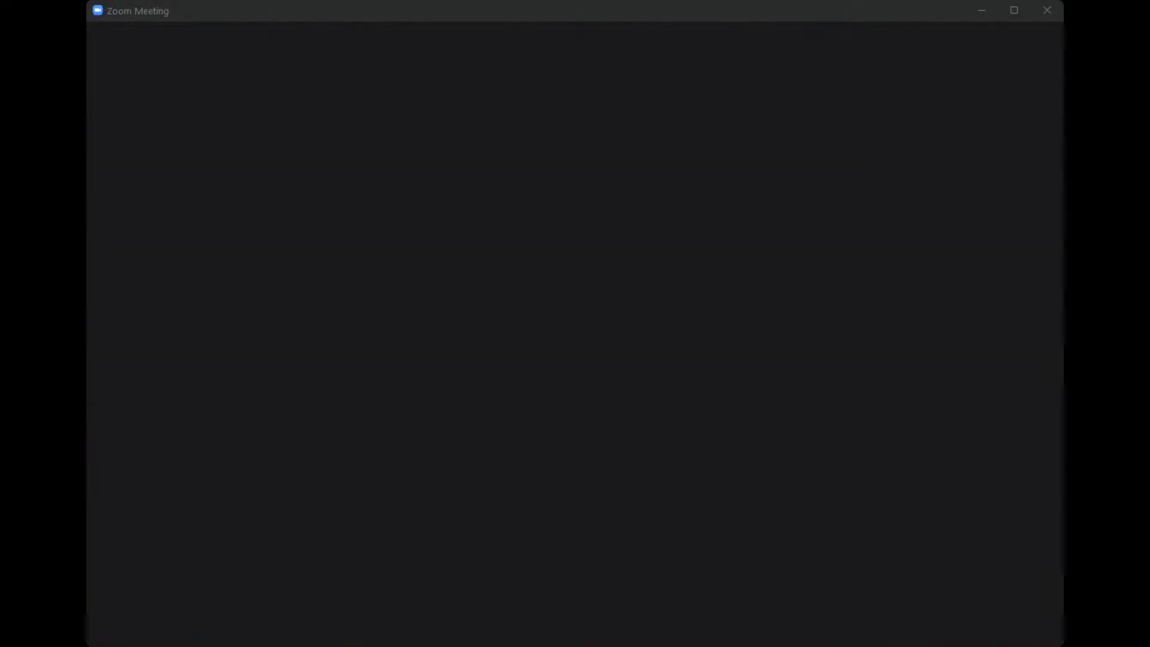
{"action": "key", "text": "f"}
{"action": "scroll", "coordinate": [458, 501], "scroll_direction": "down", "scroll_amount": 3}
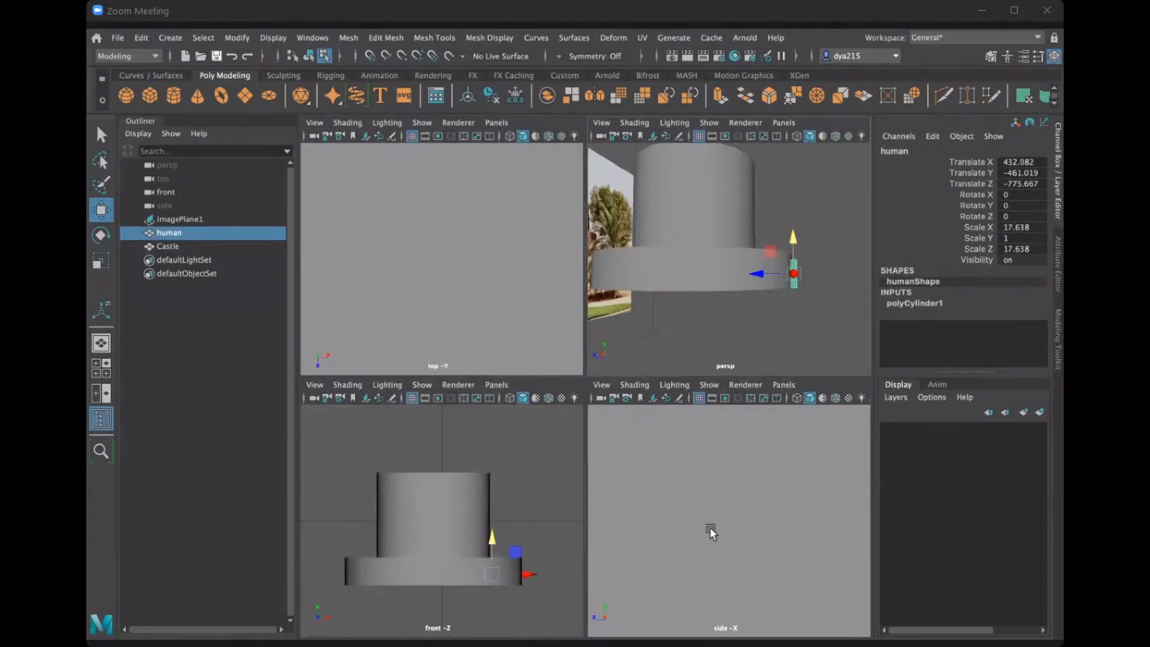
{"action": "key", "text": "f"}
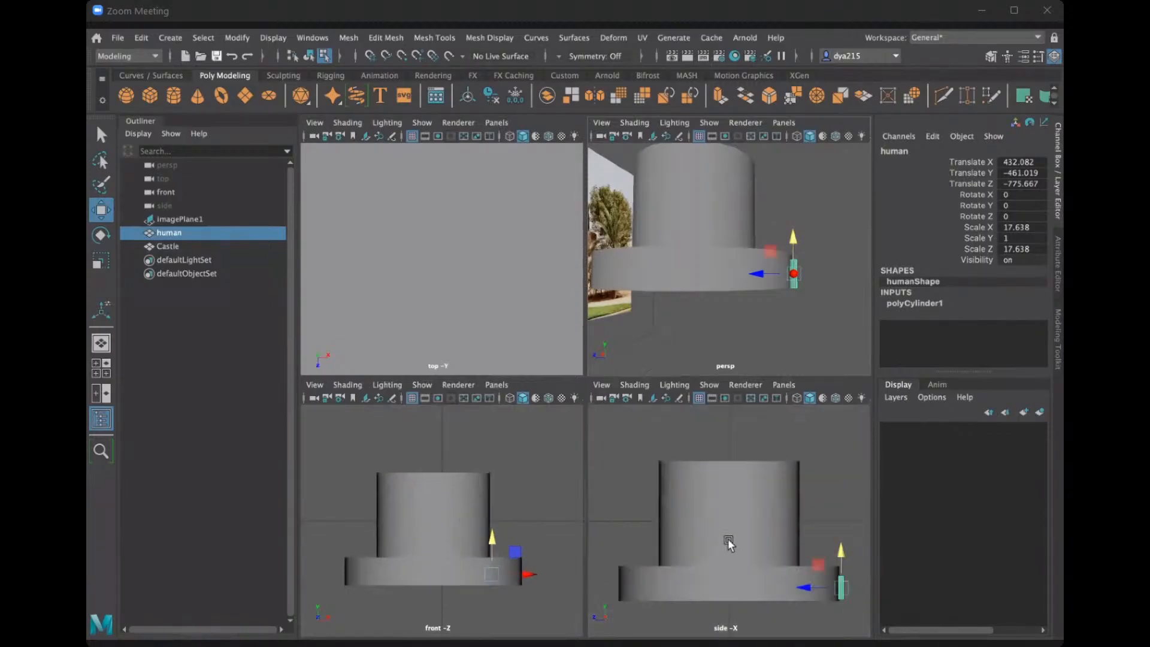
{"action": "scroll", "coordinate": [728, 544], "scroll_direction": "down", "scroll_amount": 3}
{"action": "middle_click_drag", "start_coordinate": [736, 497], "coordinate": [611, 406], "text": "alt"}
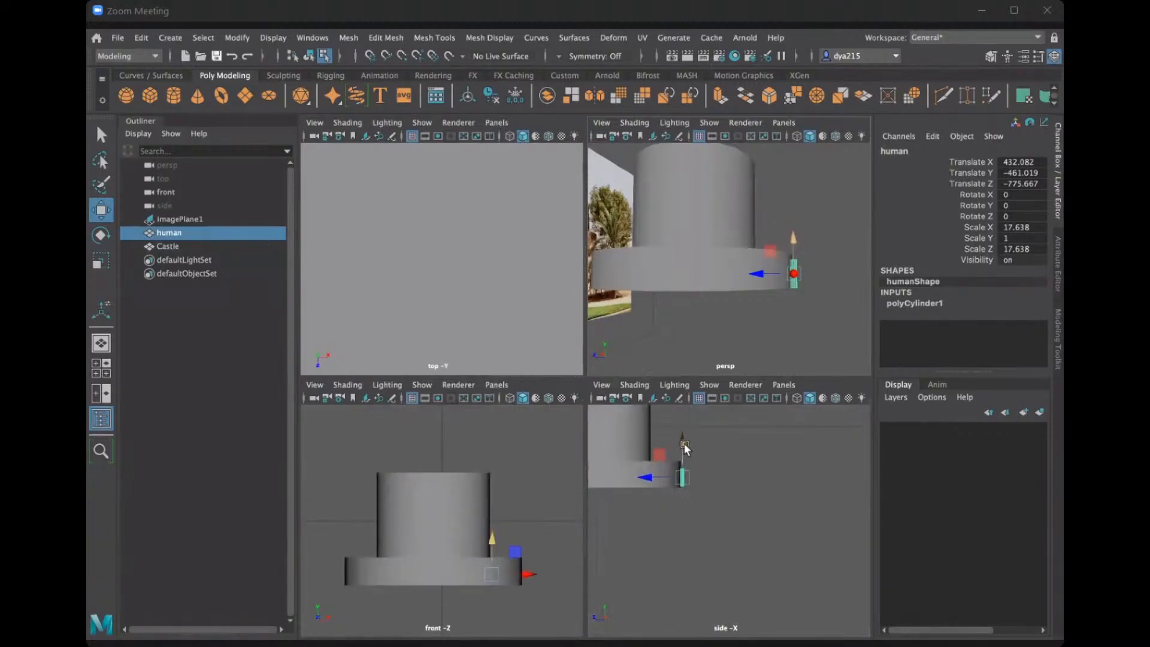
{"action": "key", "text": "space"}
{"action": "key", "text": "space"}
{"action": "middle_click_drag", "start_coordinate": [535, 286], "coordinate": [524, 286], "text": "alt"}
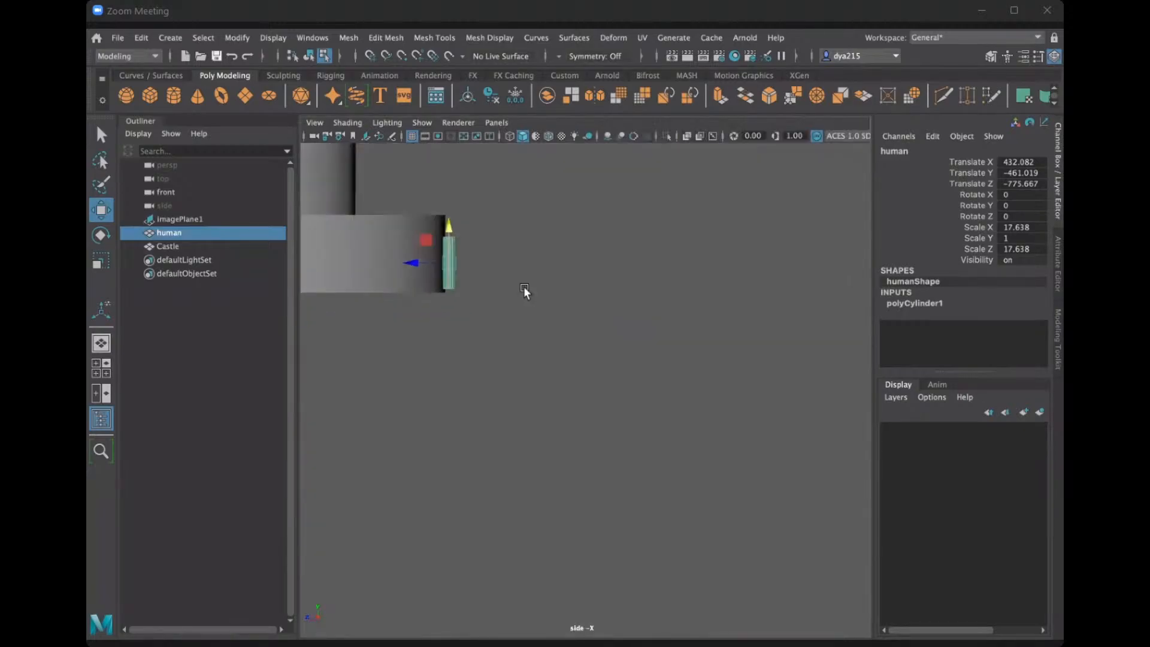
{"action": "key", "text": "space"}
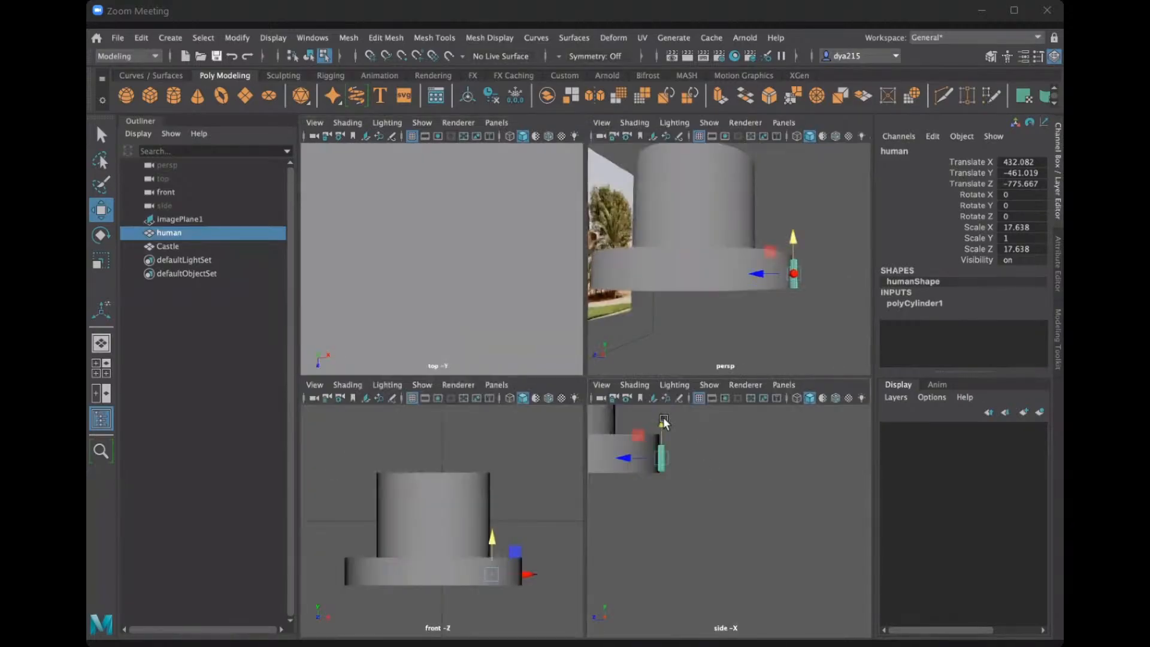
{"action": "left_click_drag", "start_coordinate": [661, 416], "coordinate": [662, 424]}
{"action": "key", "text": "space"}
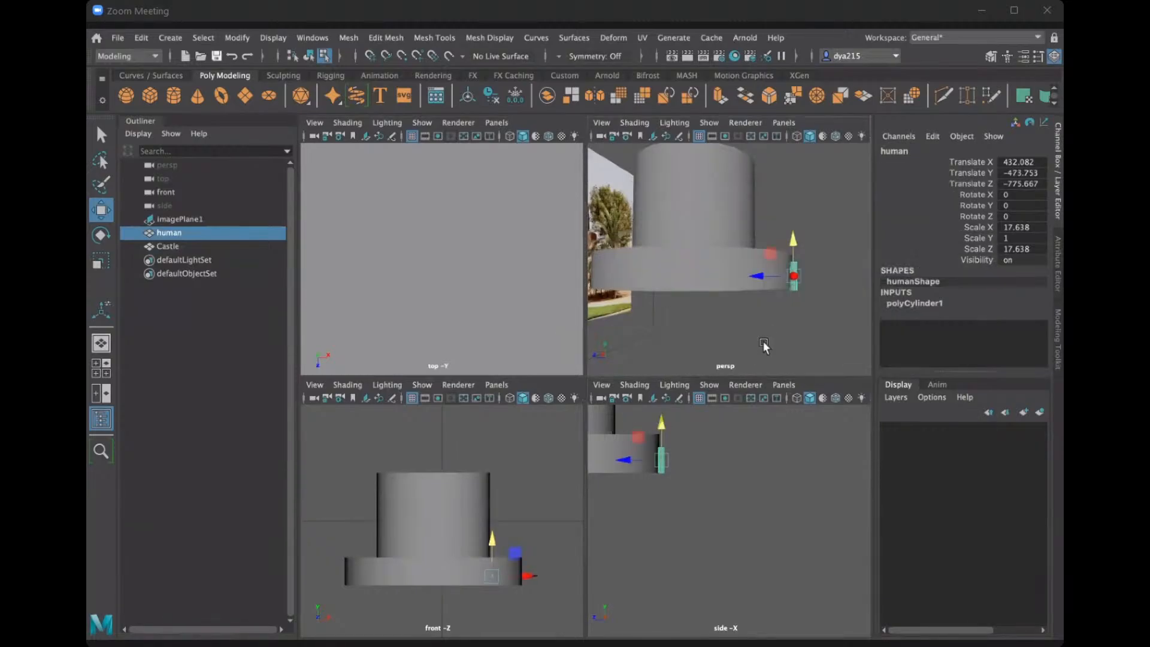
{"action": "key", "text": "space"}
Examine the Castle's extruded base from several angles, comparing its height with the human and its shape with the reference photo.
{"action": "left_click_drag", "start_coordinate": [598, 417], "coordinate": [567, 467], "text": "alt"}
{"action": "left_click_drag", "start_coordinate": [394, 416], "coordinate": [426, 401], "text": "alt"}
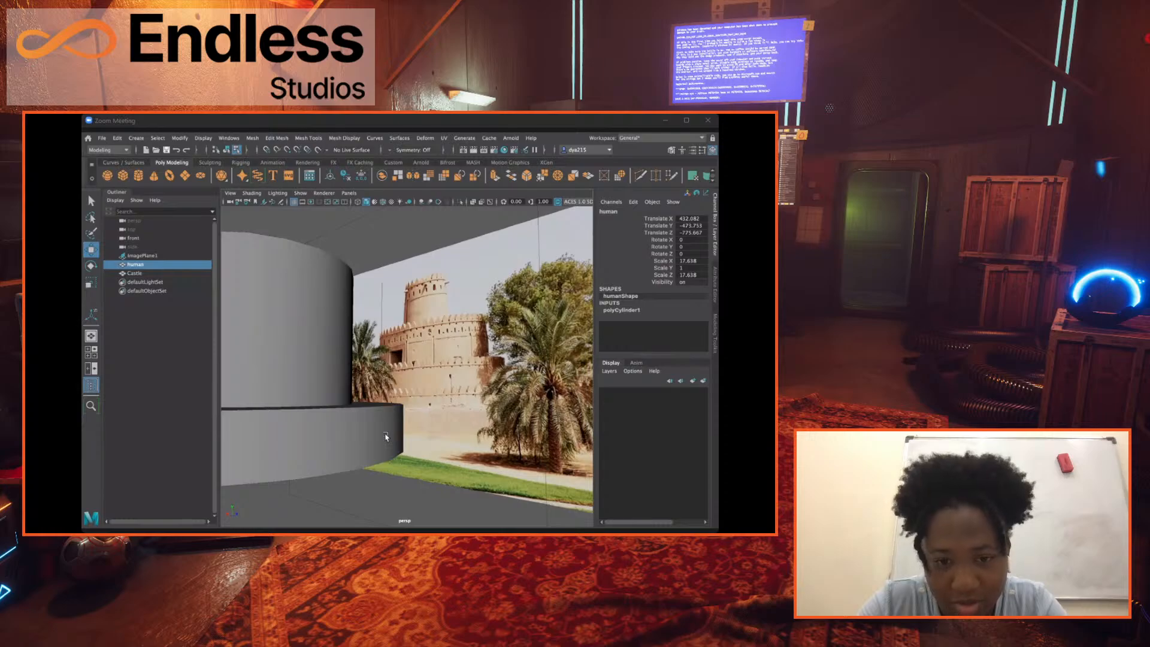
{"action": "scroll", "coordinate": [321, 432], "scroll_direction": "down", "scroll_amount": 5}
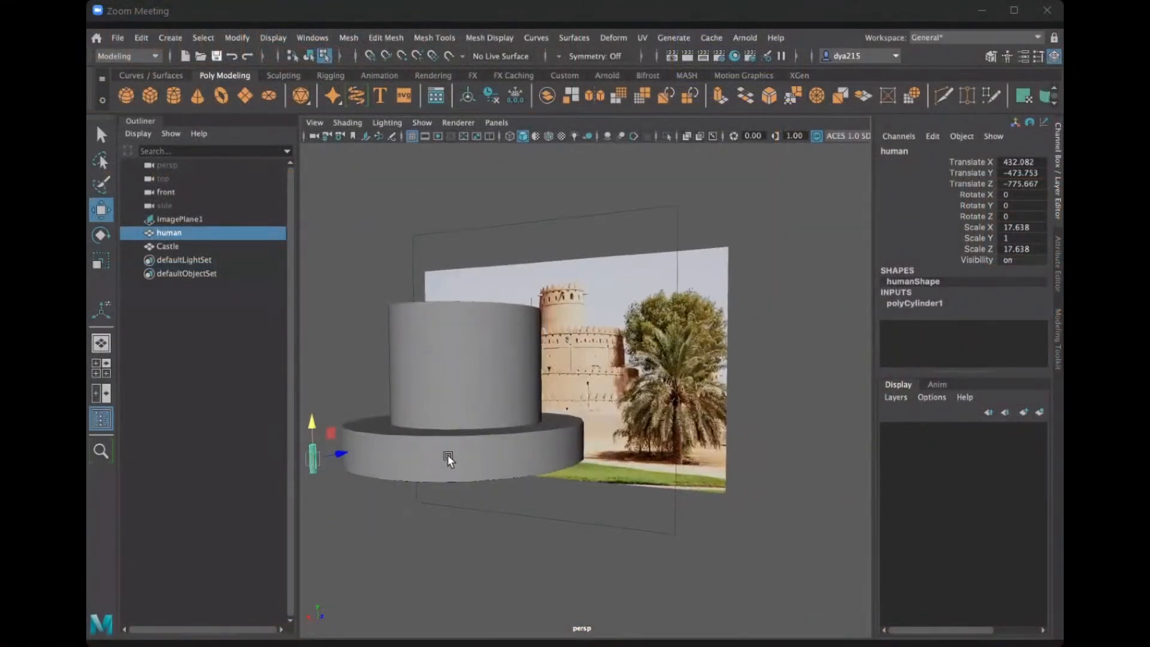
{"action": "left_click_drag", "start_coordinate": [447, 454], "coordinate": [569, 422], "text": "alt"}
{"action": "scroll", "coordinate": [530, 426], "scroll_direction": "up", "scroll_amount": 8}
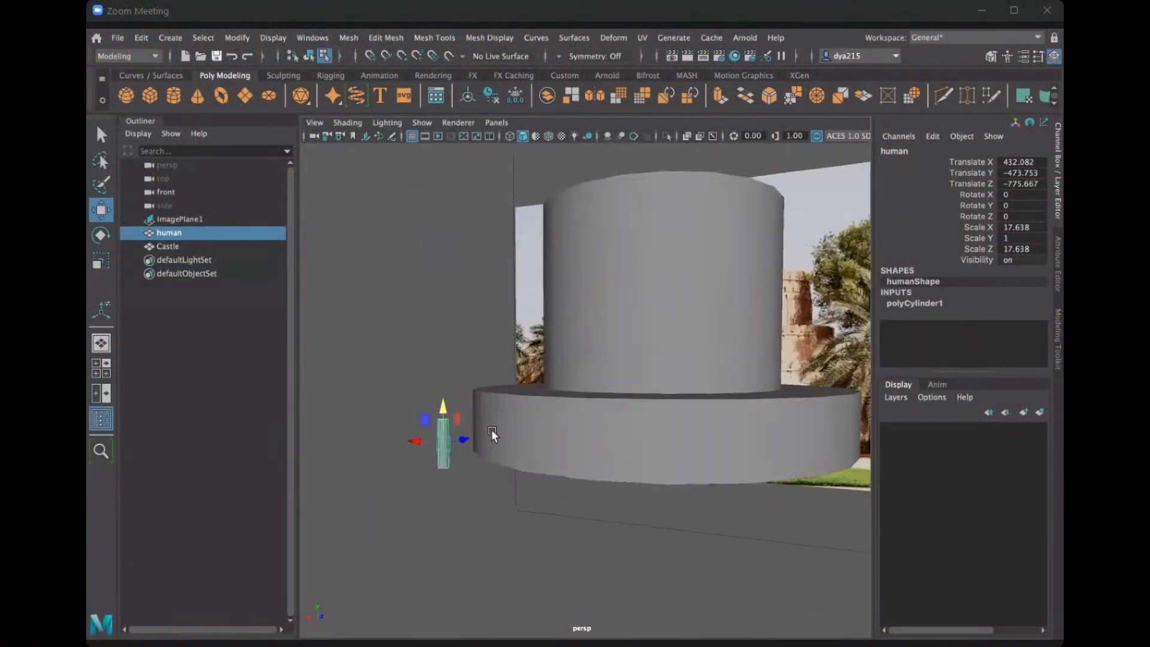
{"action": "left_click_drag", "start_coordinate": [451, 441], "coordinate": [652, 401], "text": "alt"}
{"action": "scroll", "coordinate": [467, 424], "scroll_direction": "down", "scroll_amount": 4}
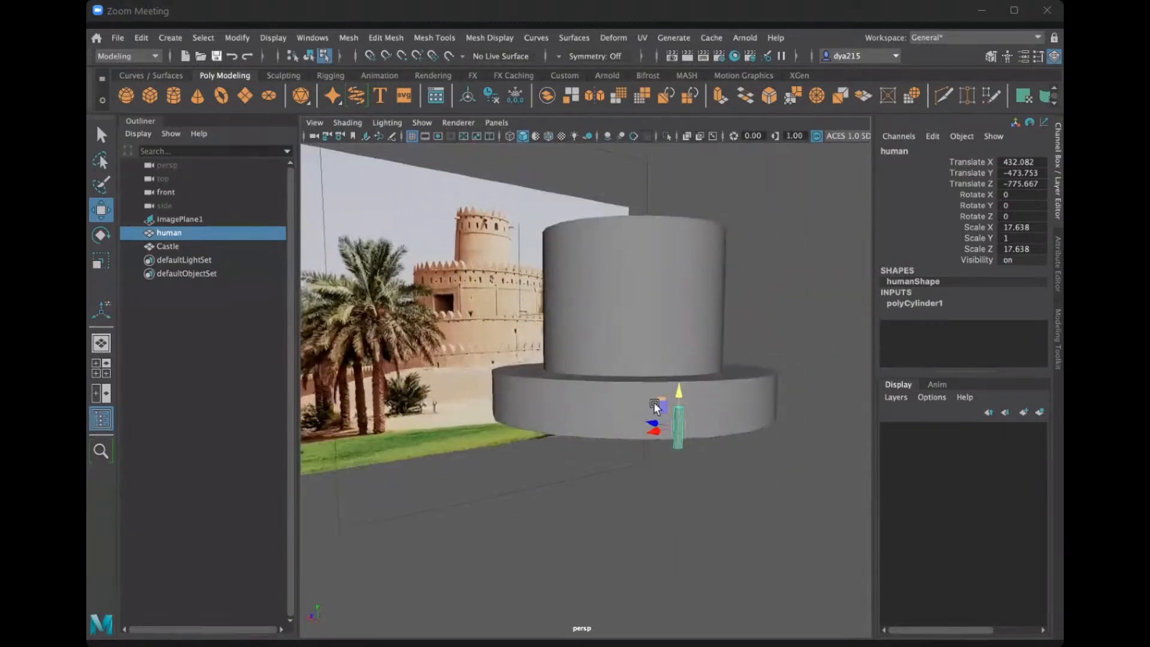
{"action": "scroll", "coordinate": [652, 401], "scroll_direction": "up", "scroll_amount": 2}
{"action": "right_click_drag", "start_coordinate": [628, 401], "coordinate": [646, 406]}
{"action": "scroll", "coordinate": [642, 418], "scroll_direction": "down", "scroll_amount": 2}
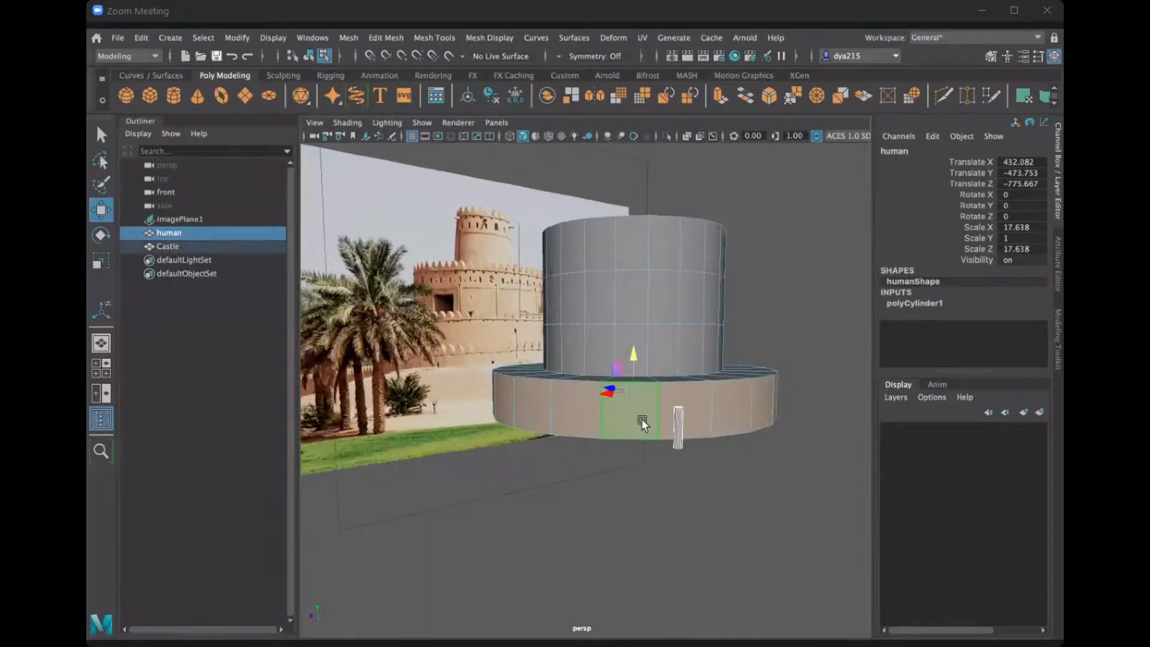
{"action": "left_click_drag", "start_coordinate": [619, 451], "coordinate": [533, 465], "text": "alt"}
{"action": "scroll", "coordinate": [531, 468], "scroll_direction": "up", "scroll_amount": 4}
{"action": "middle_click_drag", "start_coordinate": [533, 466], "coordinate": [508, 443], "text": "alt"}
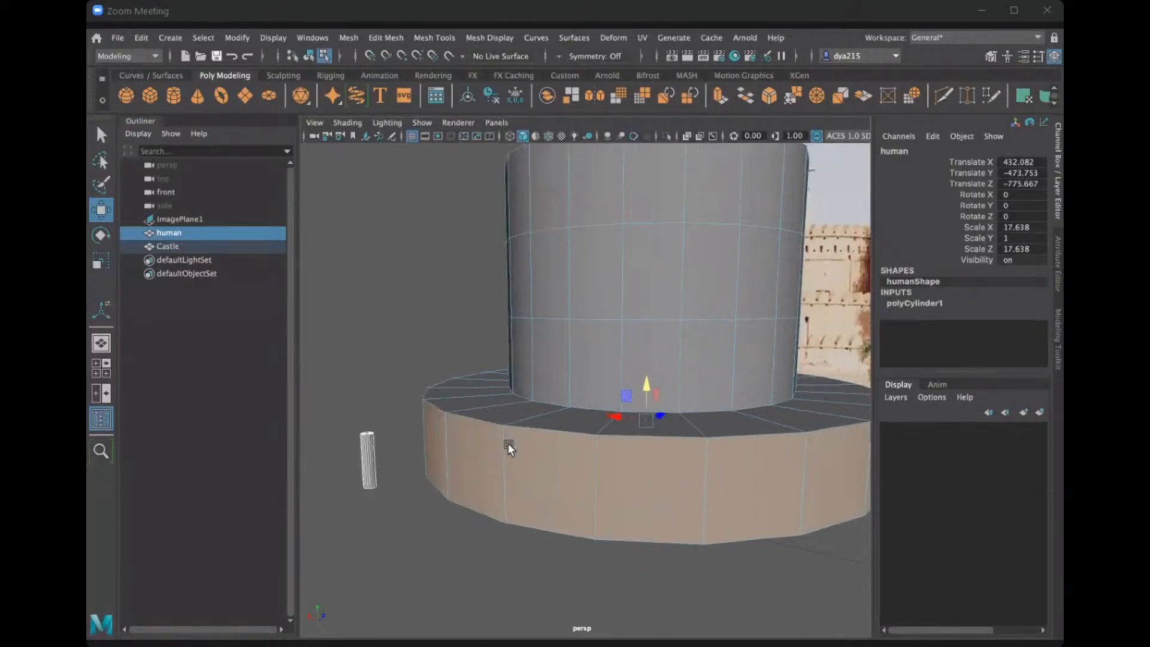
{"action": "scroll", "coordinate": [506, 441], "scroll_direction": "down", "scroll_amount": 4}
{"action": "left_click_drag", "start_coordinate": [502, 436], "coordinate": [566, 452], "text": "alt"}
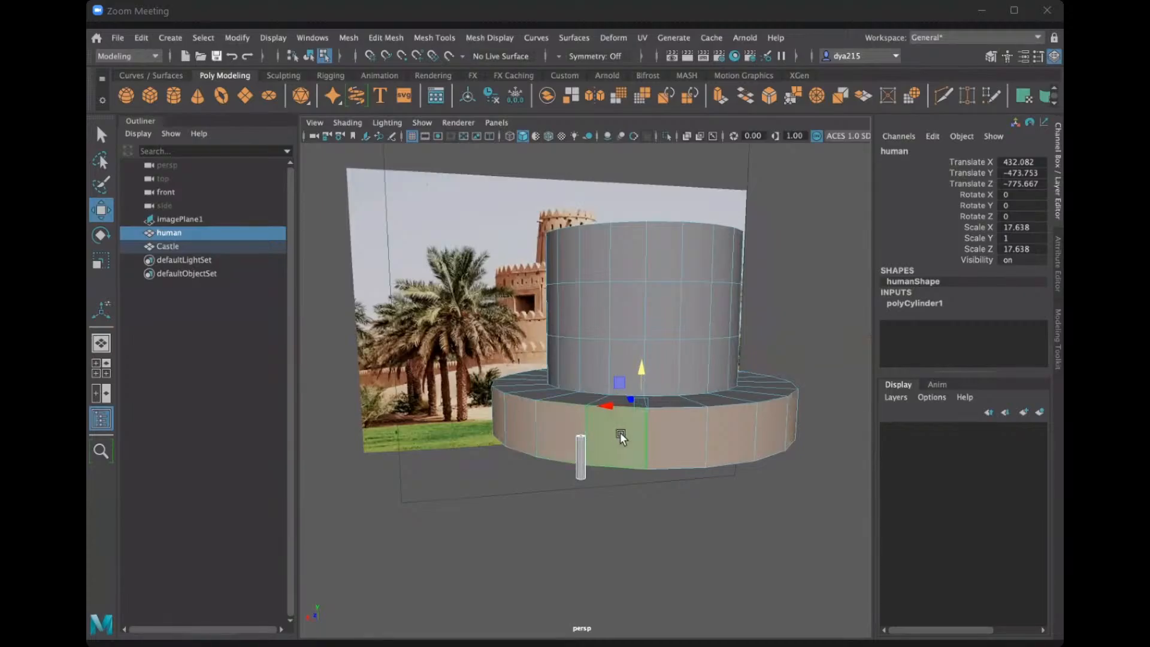
{"action": "left_click_drag", "start_coordinate": [619, 432], "coordinate": [595, 461], "text": "alt"}
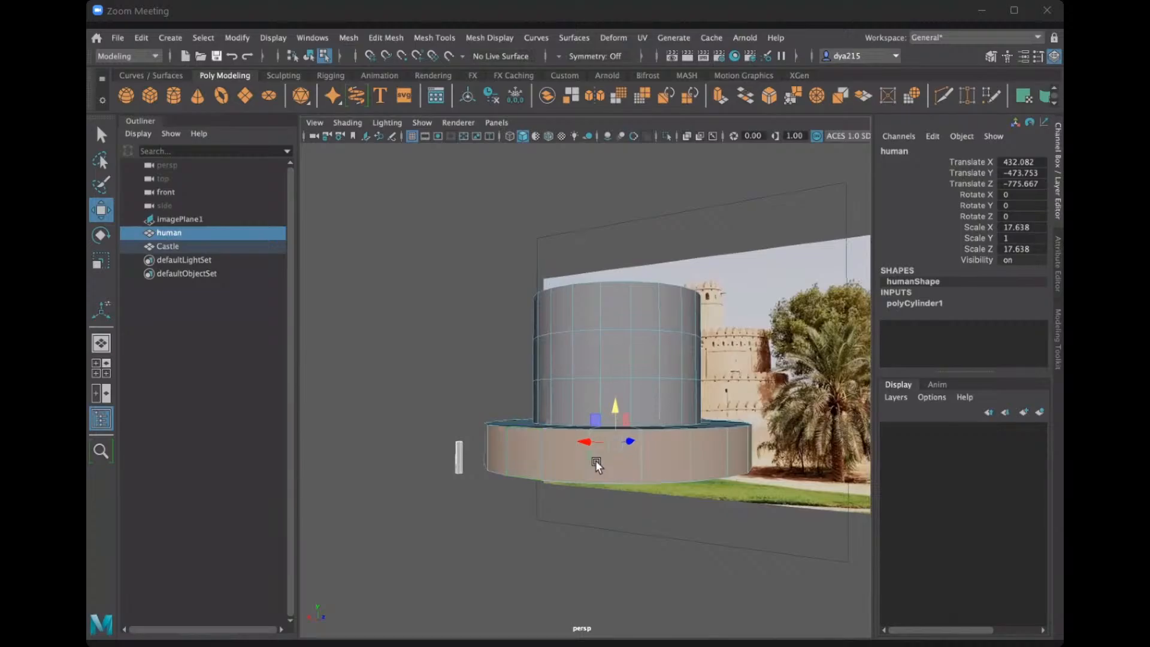
{"action": "scroll", "coordinate": [595, 463], "scroll_direction": "up", "scroll_amount": 2}
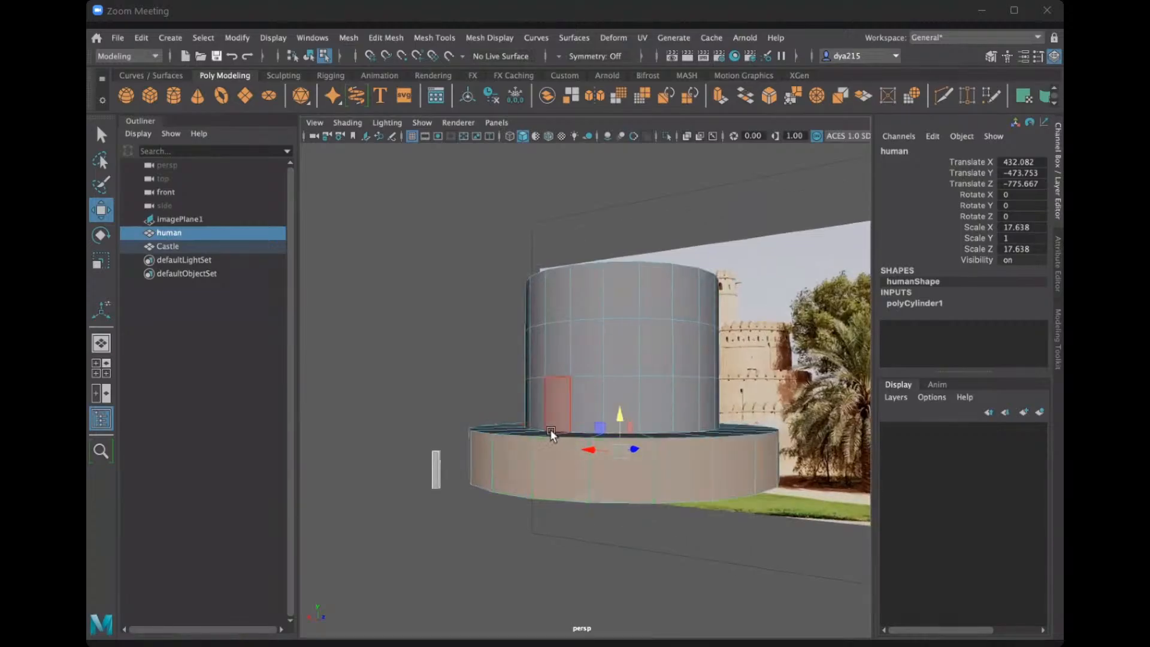
{"action": "left_click_drag", "start_coordinate": [612, 462], "coordinate": [660, 417], "text": "alt"}
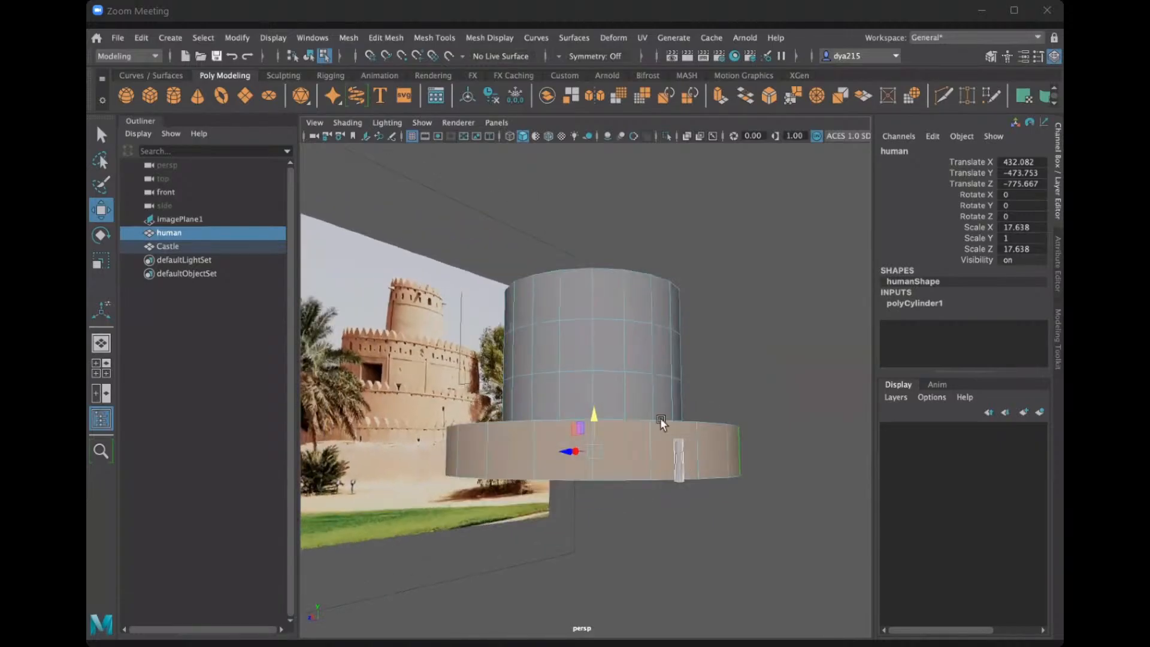
{"action": "mouse_move", "coordinate": [725, 397]}
{"action": "left_mouse_down", "text": "alt"}
{"action": "mouse_move", "coordinate": [697, 403]}
{"action": "mouse_move", "coordinate": [722, 393]}
{"action": "left_mouse_up", "text": "alt"}
{"action": "scroll", "coordinate": [724, 398], "scroll_direction": "up", "scroll_amount": 2}
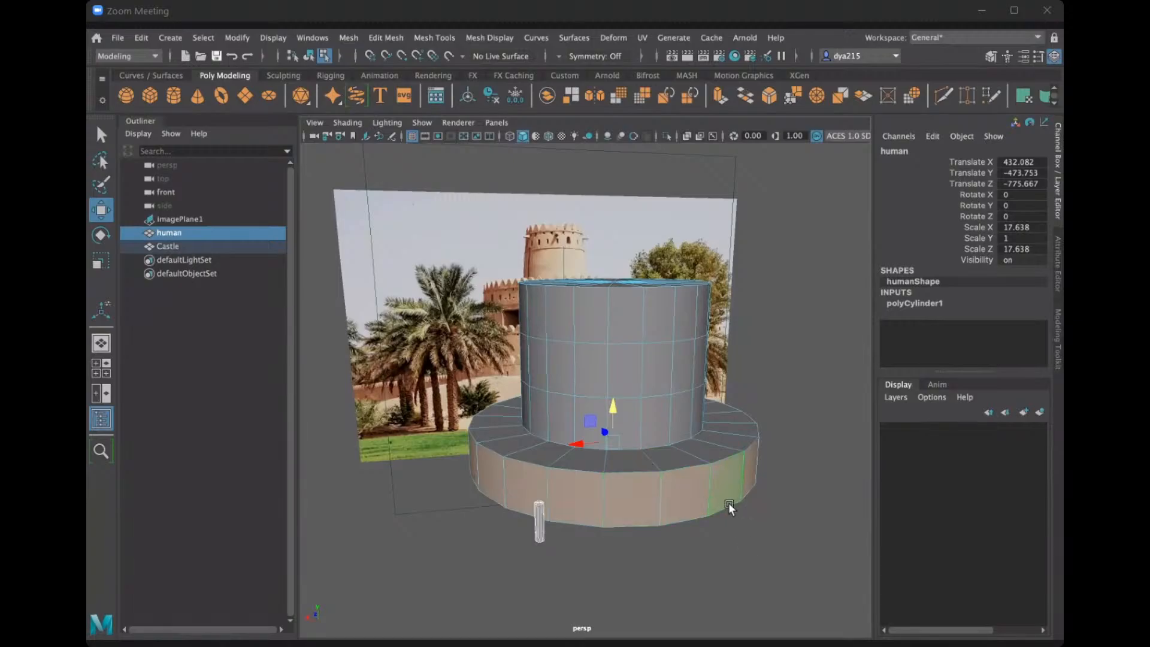
Try to extrude the base's outer faces again with the human still selected, and undo the attempt.
{"action": "key", "text": "ctrl+e"}
{"action": "key", "text": "F8"}
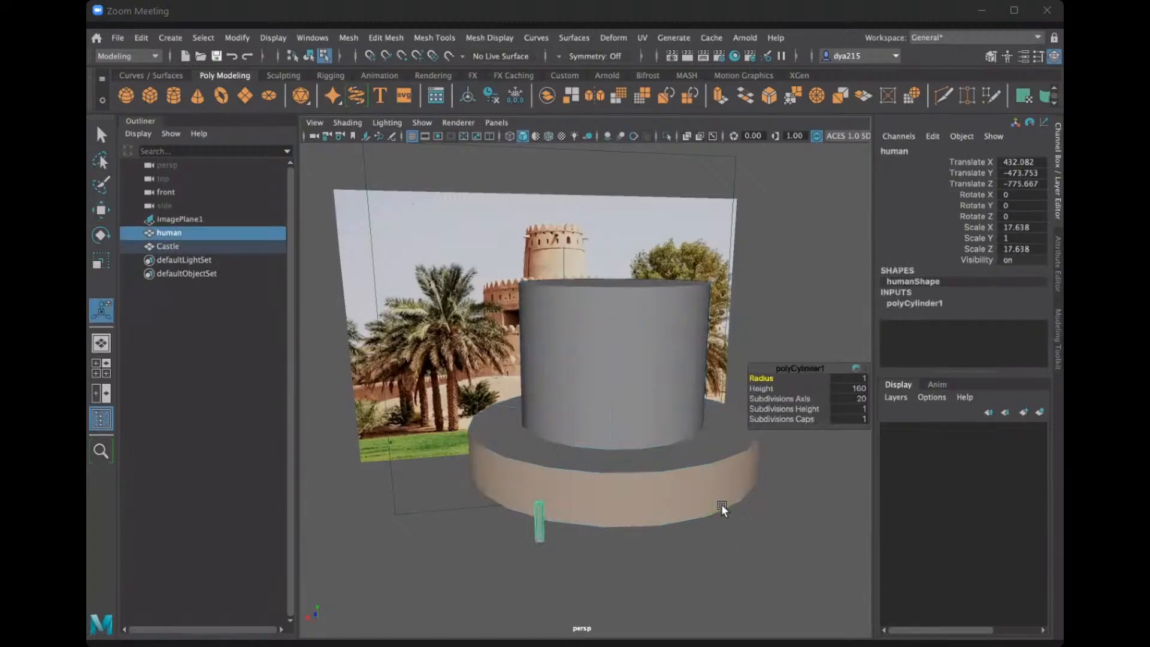
{"action": "left_click", "coordinate": [772, 522]}
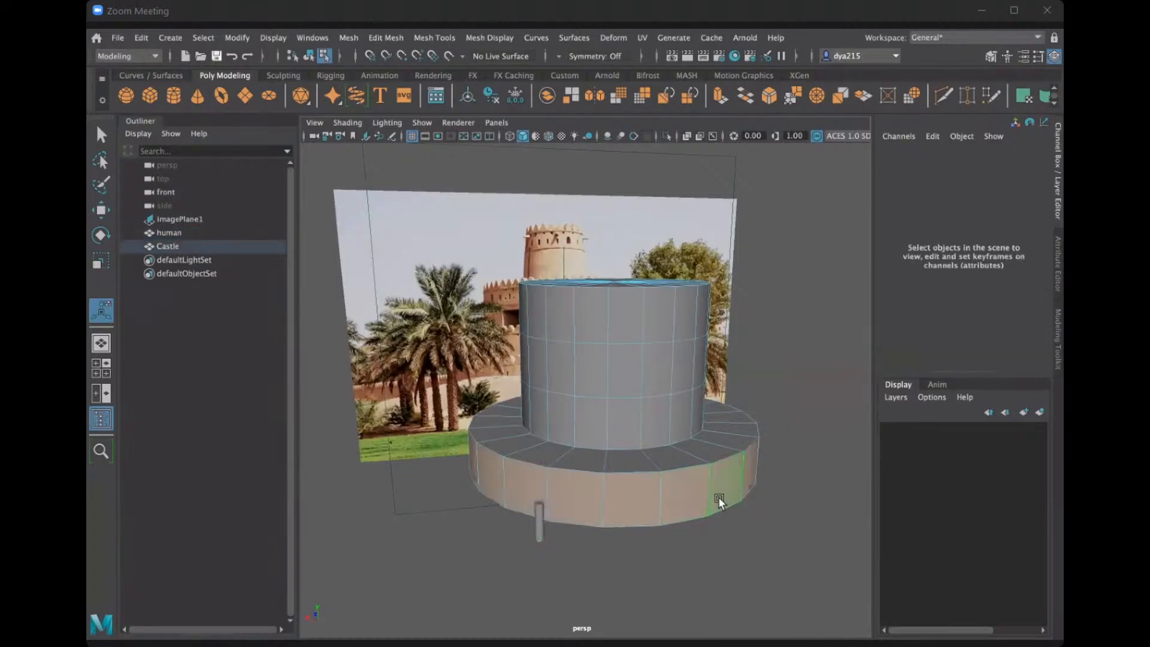
{"action": "key", "text": "ctrl+z"}
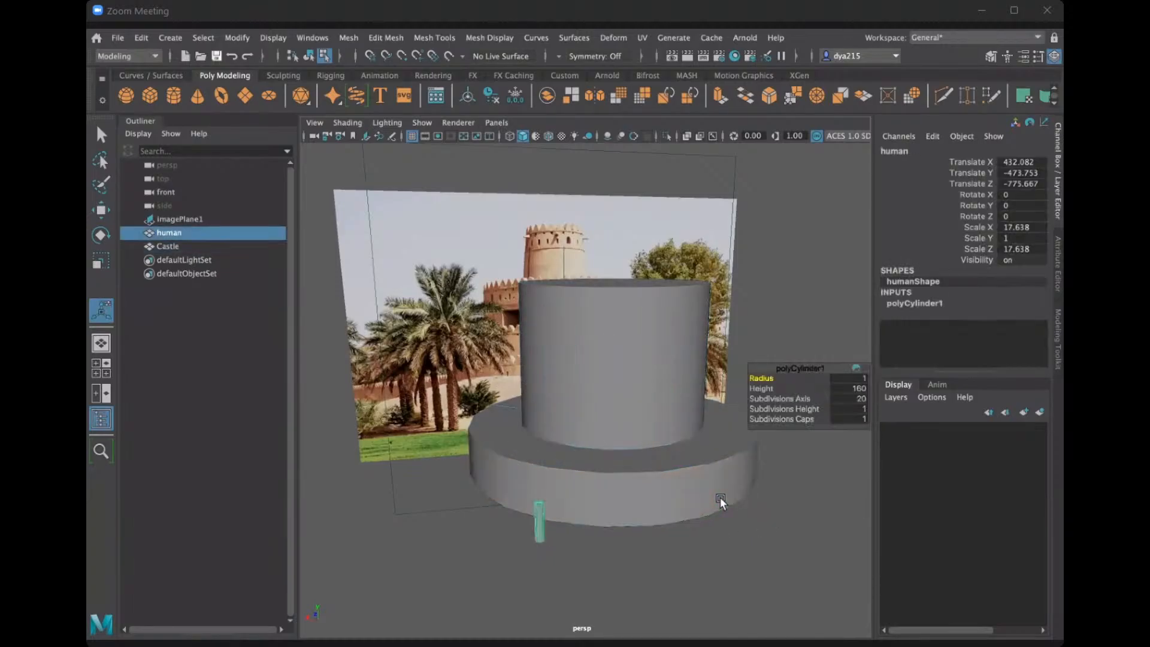
{"action": "key", "text": "ctrl+z"}
{"action": "key", "text": "ctrl+z"}
Raise the human beside the Castle's base to a Translate Y of about -467.44.
{"action": "mouse_move", "coordinate": [720, 495]}
{"action": "left_mouse_down", "text": "alt"}
{"action": "mouse_move", "coordinate": [753, 481]}
{"action": "mouse_move", "coordinate": [717, 502]}
{"action": "left_mouse_up", "text": "alt"}
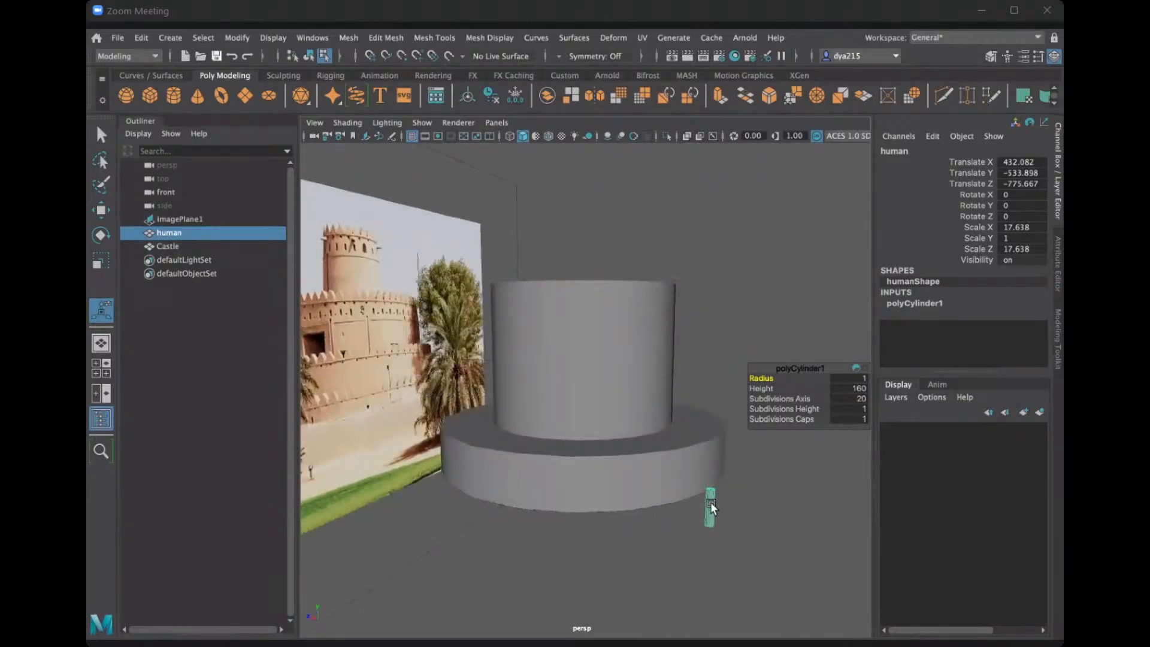
{"action": "key", "text": "w"}
{"action": "left_click_drag", "start_coordinate": [711, 491], "coordinate": [713, 450]}
{"action": "right_click_drag", "start_coordinate": [713, 450], "coordinate": [771, 508], "text": "alt"}
{"action": "left_click_drag", "start_coordinate": [771, 508], "coordinate": [792, 506], "text": "alt"}
{"action": "middle_click_drag", "start_coordinate": [792, 505], "coordinate": [653, 447], "text": "alt"}
{"action": "left_click_drag", "start_coordinate": [713, 437], "coordinate": [741, 459]}
{"action": "left_click_drag", "start_coordinate": [734, 418], "coordinate": [732, 442]}
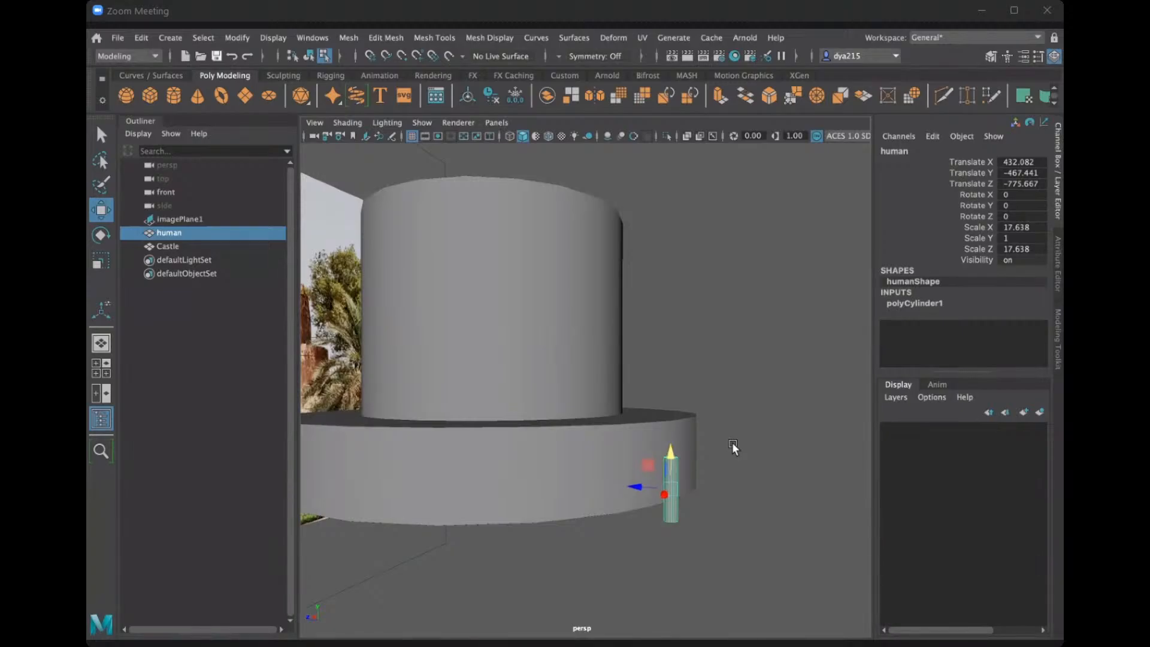
Try to scale the Castle up uniformly with the human also selected, and undo the attempt.
{"action": "left_click_drag", "start_coordinate": [636, 478], "coordinate": [615, 462], "text": "alt"}
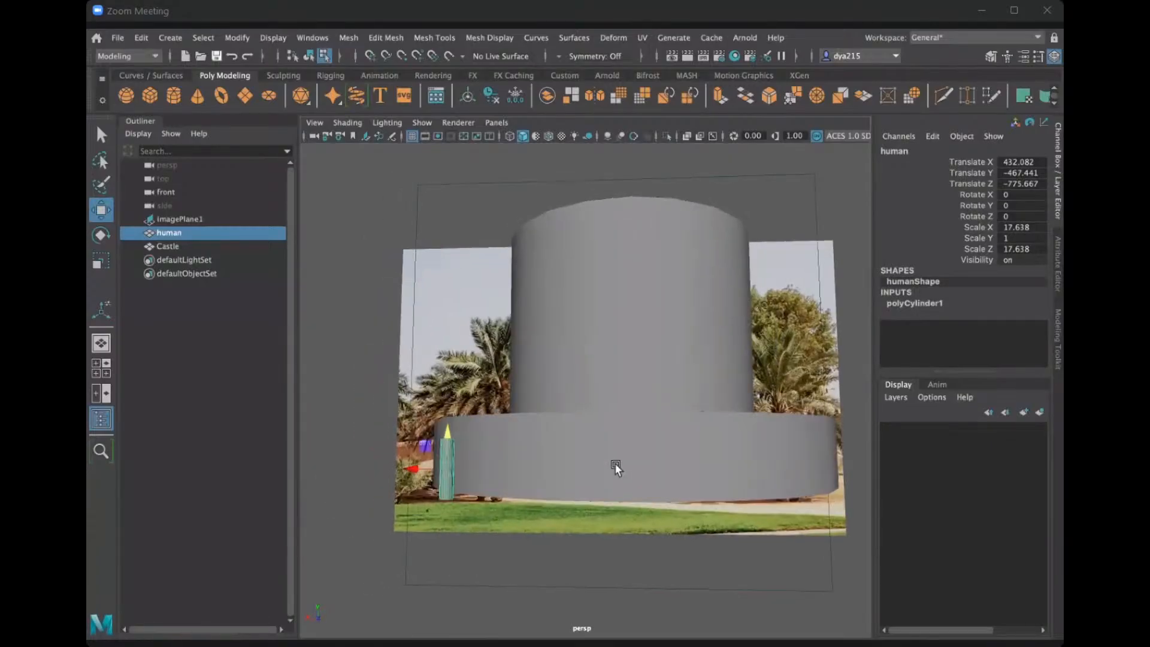
{"action": "scroll", "coordinate": [623, 462], "scroll_direction": "down", "scroll_amount": 3}
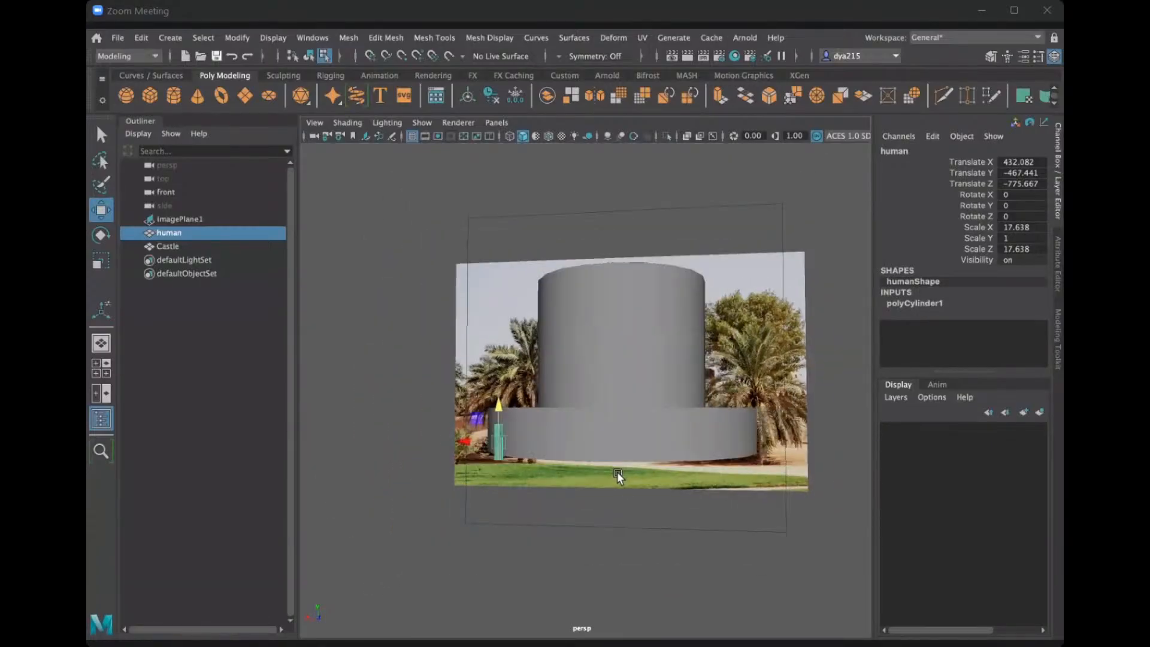
{"action": "scroll", "coordinate": [617, 472], "scroll_direction": "up", "scroll_amount": 3}
{"action": "left_click_drag", "start_coordinate": [612, 469], "coordinate": [588, 465], "text": "alt"}
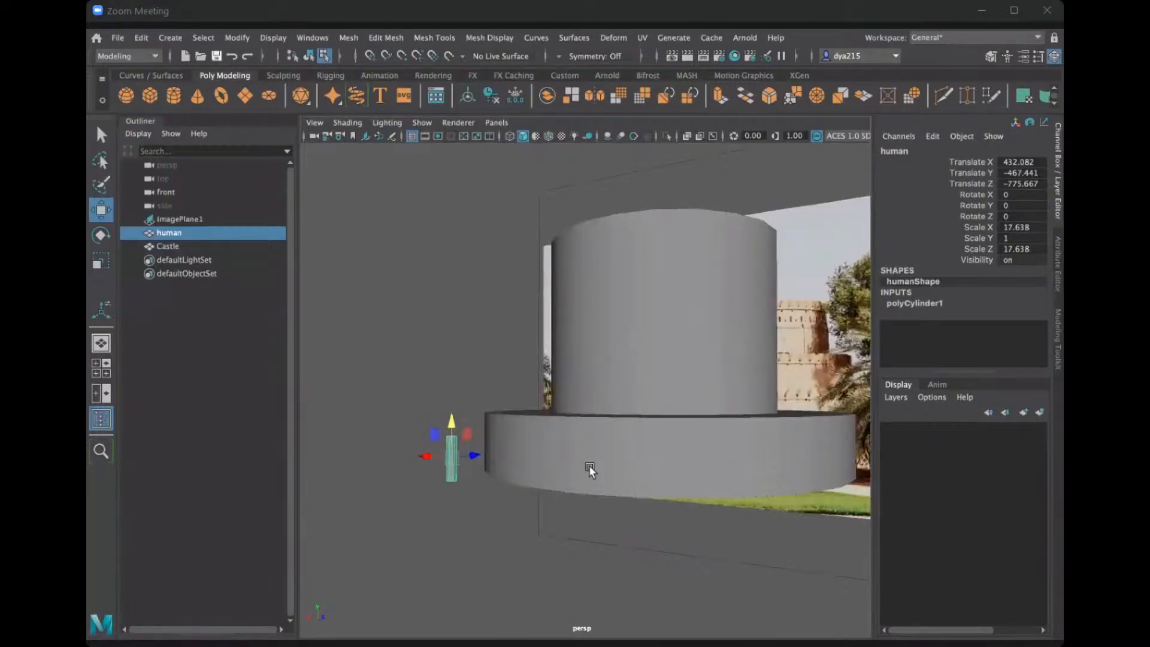
{"action": "left_click_drag", "start_coordinate": [589, 463], "coordinate": [649, 440], "text": "alt"}
{"action": "scroll", "coordinate": [703, 466], "scroll_direction": "down", "scroll_amount": 3}
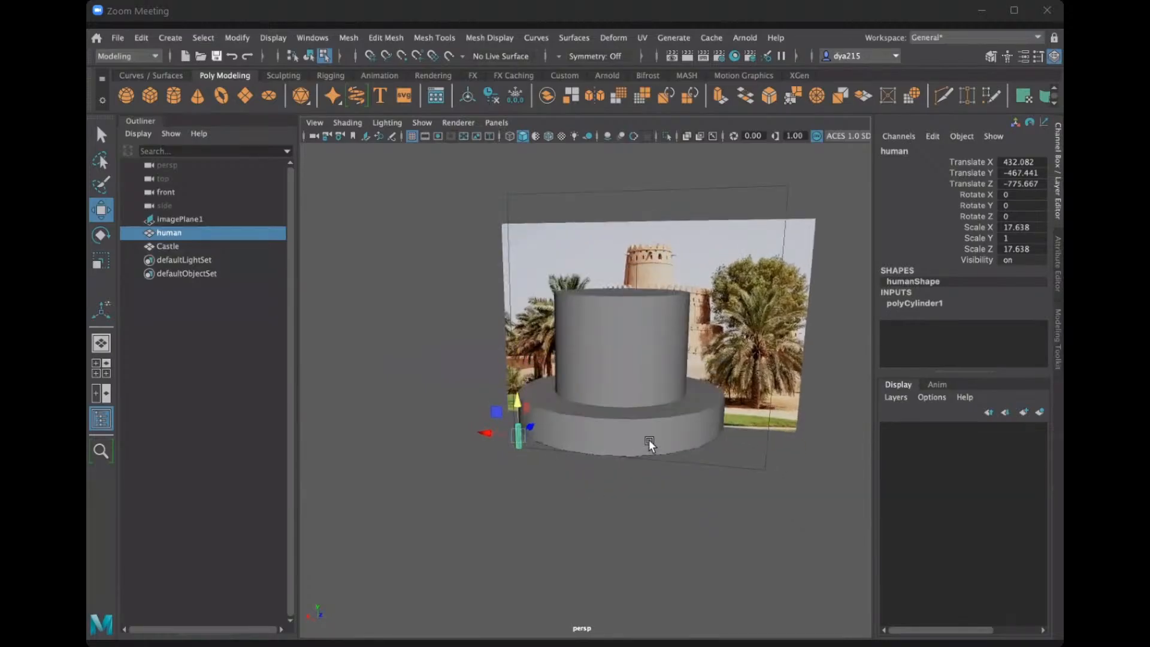
{"action": "left_click", "coordinate": [649, 440], "text": "shift"}
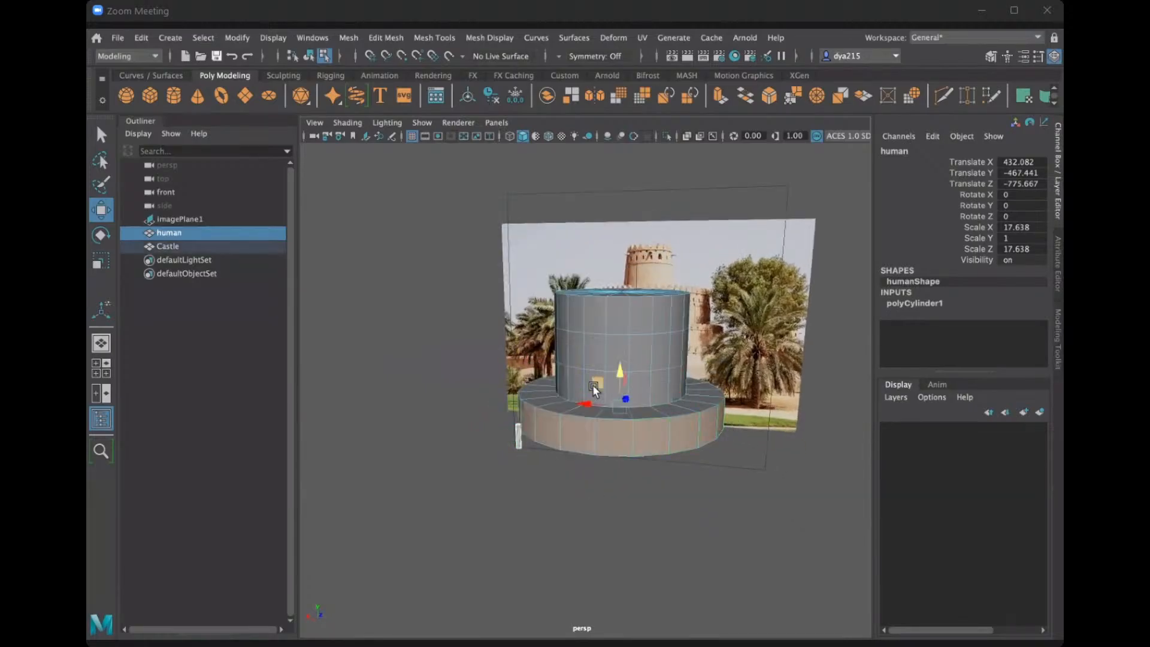
{"action": "key", "text": "r"}
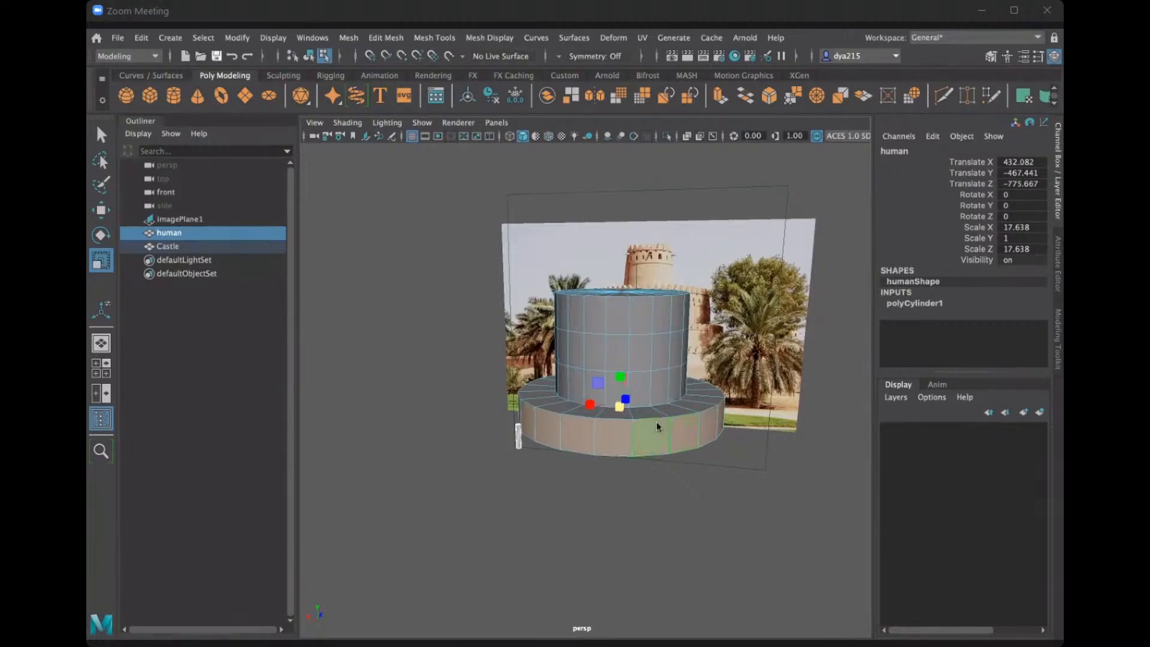
{"action": "right_click_drag", "start_coordinate": [656, 422], "coordinate": [683, 234]}
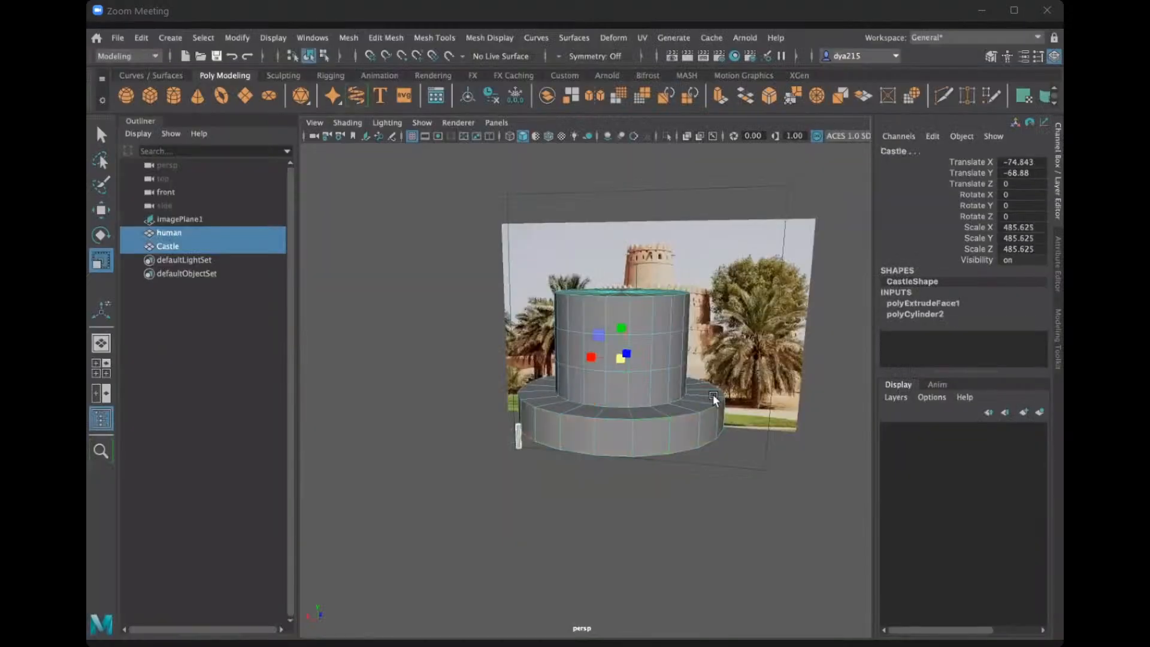
{"action": "left_click_drag", "start_coordinate": [620, 361], "coordinate": [732, 351]}
{"action": "key", "text": "ctrl+z"}
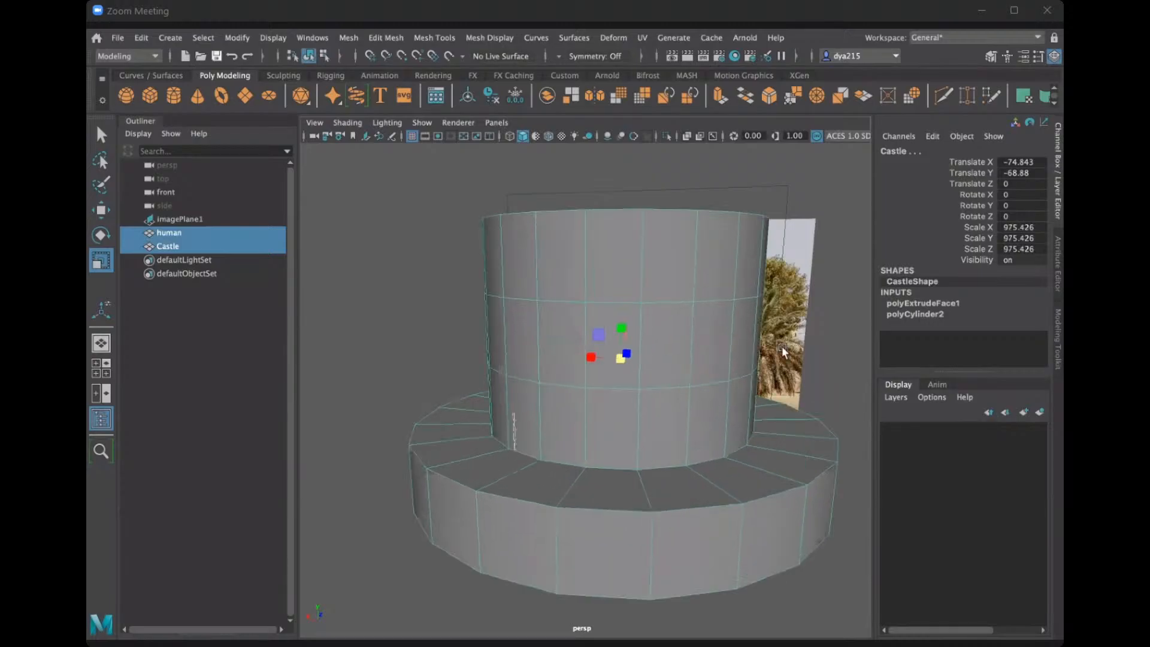
Select only the Castle and scale it up uniformly to about 784.033.
{"action": "left_click", "coordinate": [583, 485]}
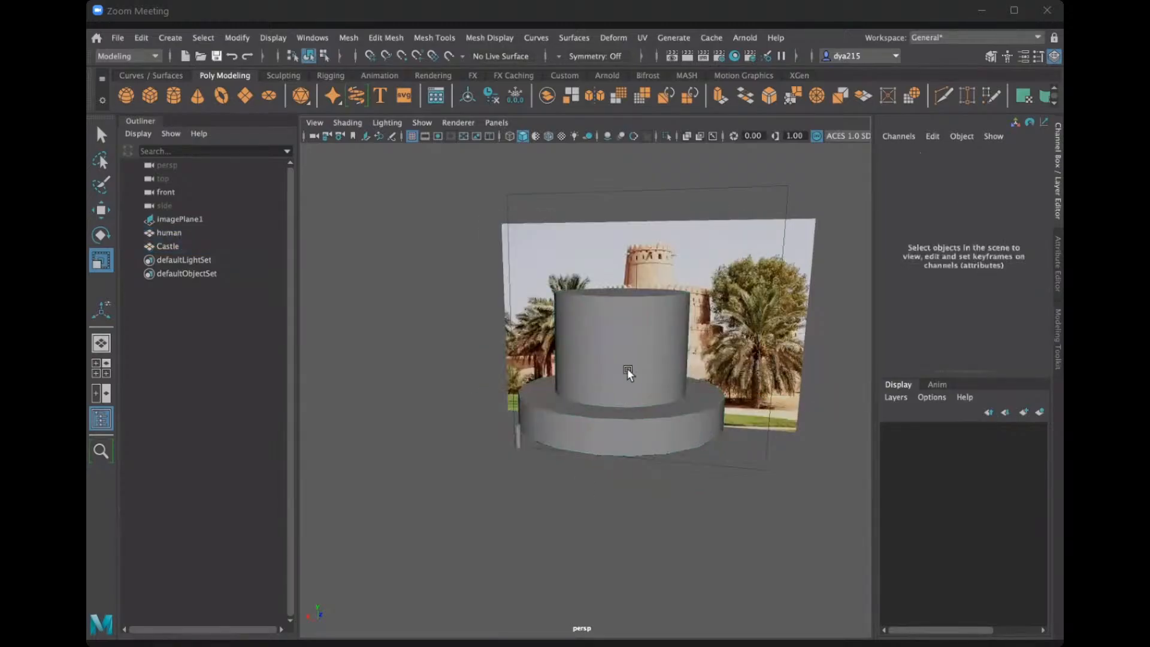
{"action": "left_click", "coordinate": [626, 369]}
{"action": "middle_click_drag", "start_coordinate": [707, 340], "coordinate": [719, 336]}
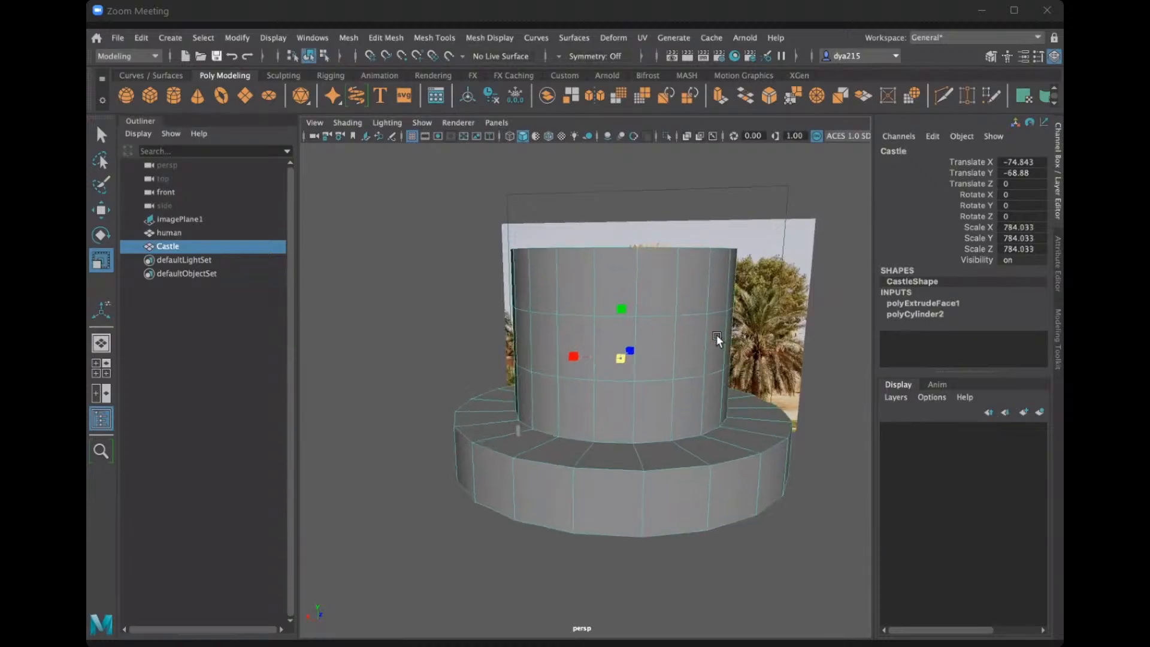
Move the human just outside the enlarged base, to a Translate Y of about -744 and a Translate Z of about -1536.
{"action": "left_click", "coordinate": [520, 433]}
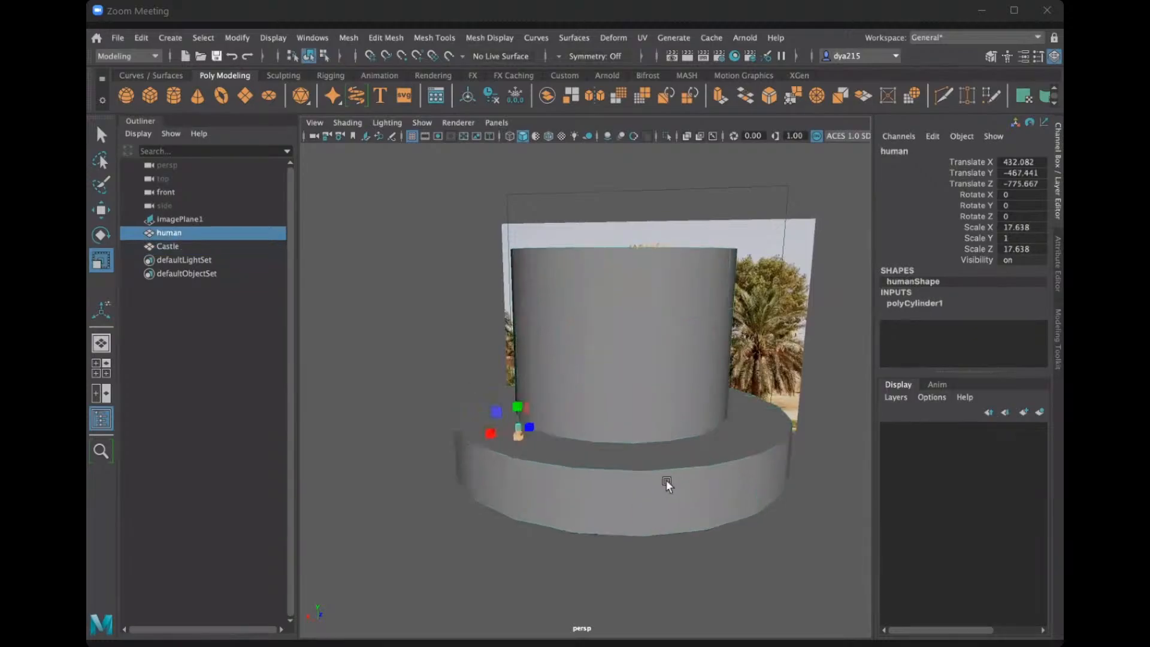
{"action": "key", "text": "w"}
{"action": "left_click_drag", "start_coordinate": [528, 427], "coordinate": [437, 443]}
{"action": "left_click_drag", "start_coordinate": [449, 448], "coordinate": [707, 407], "text": "alt"}
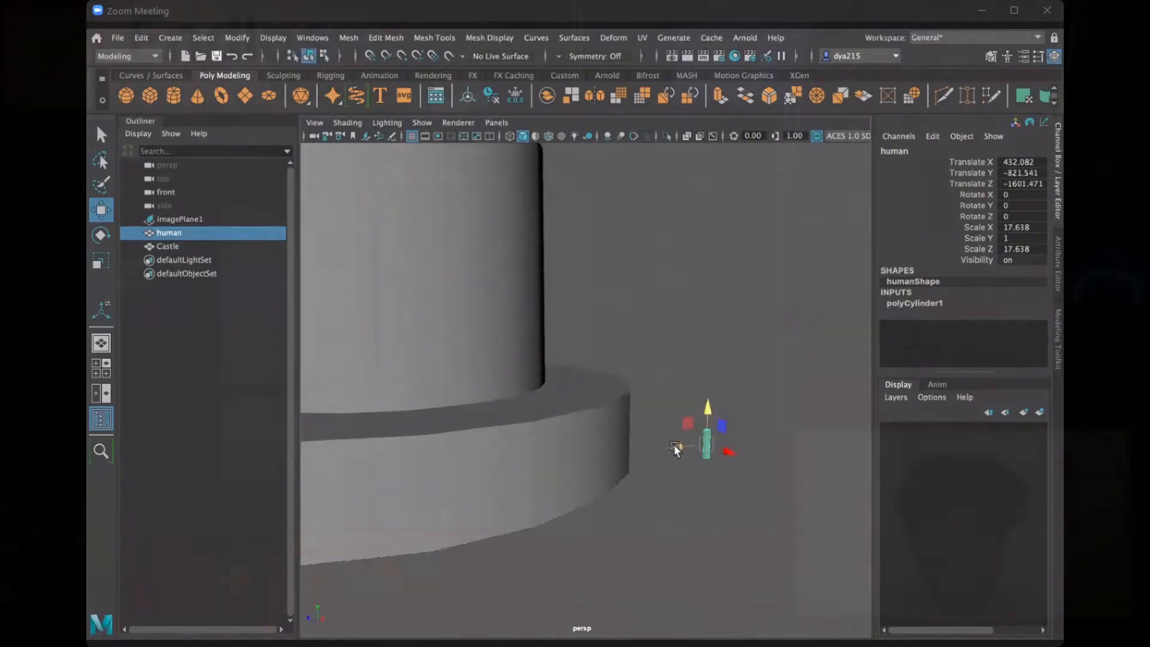
{"action": "left_click_drag", "start_coordinate": [676, 448], "coordinate": [639, 433]}
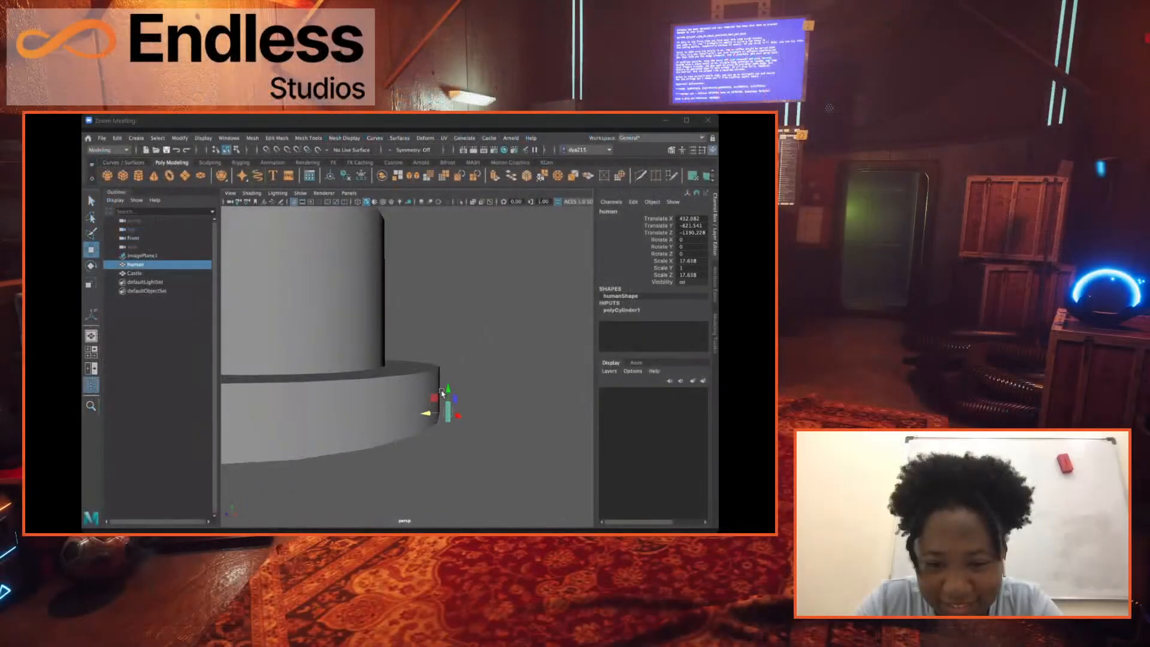
{"action": "left_click_drag", "start_coordinate": [450, 390], "coordinate": [388, 425]}
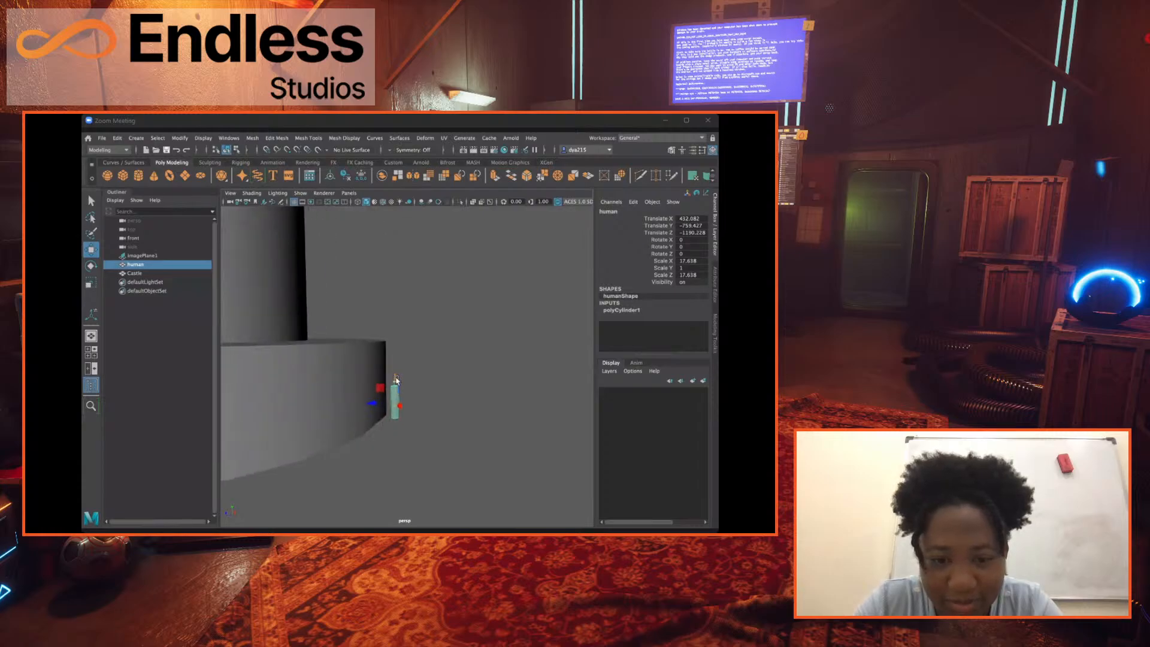
{"action": "left_click_drag", "start_coordinate": [402, 379], "coordinate": [463, 382], "text": "alt"}
Scale the Castle up uniformly again to about 1033 on all three axes.
{"action": "left_click", "coordinate": [470, 383]}
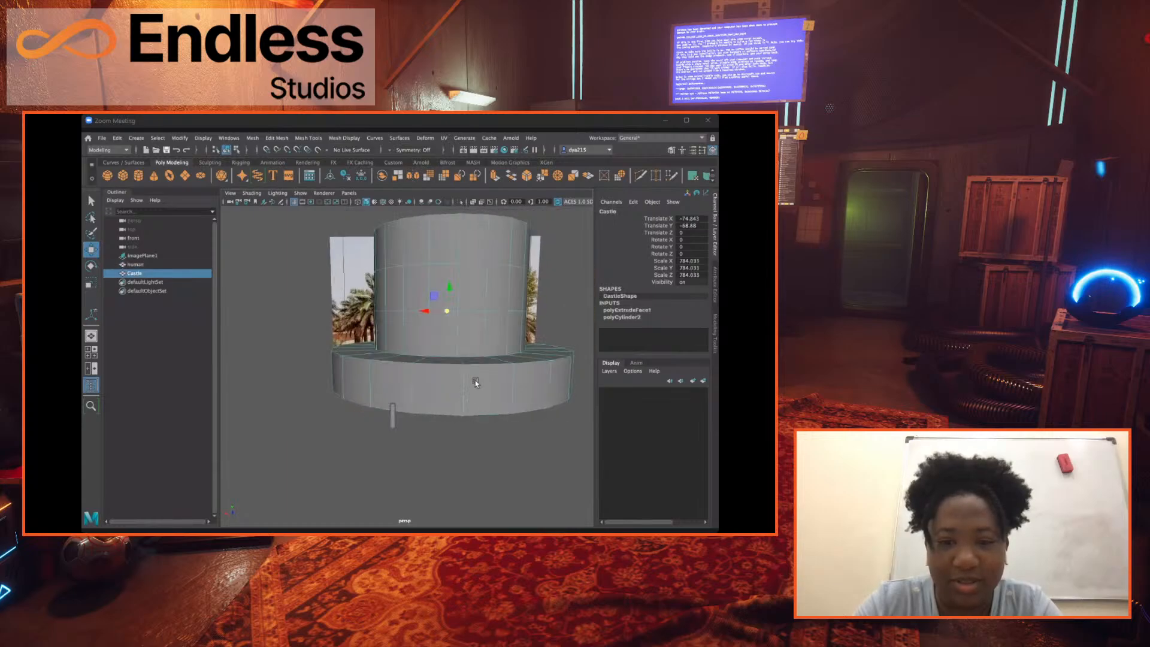
{"action": "scroll", "coordinate": [476, 383], "scroll_direction": "down", "scroll_amount": 2}
{"action": "key", "text": "r"}
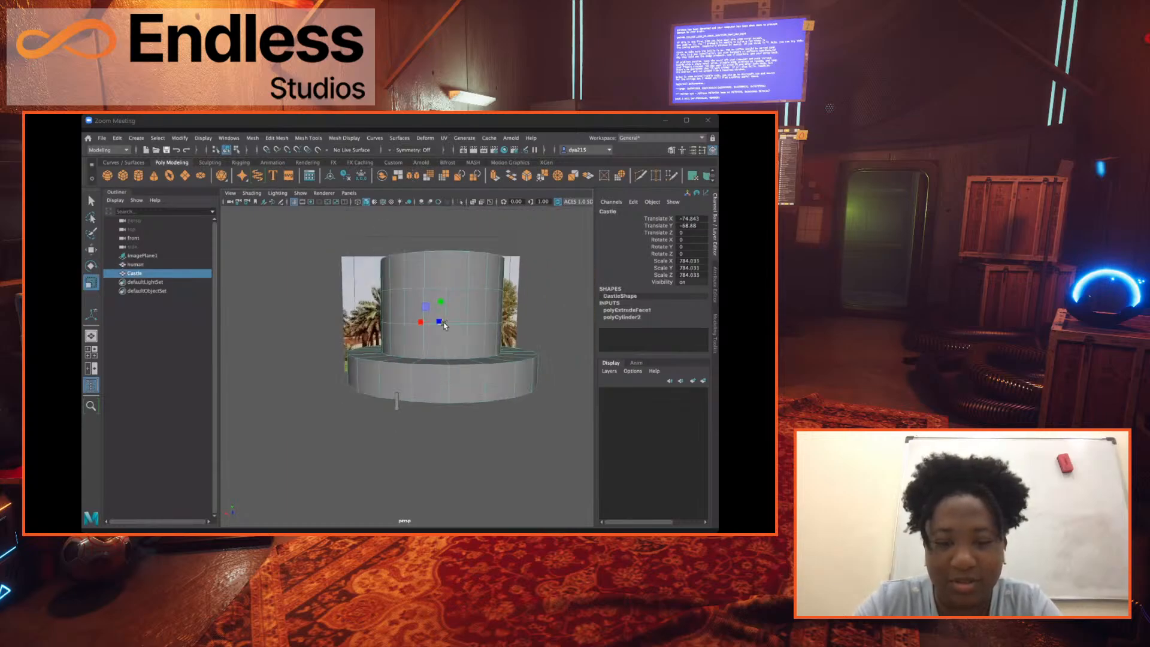
{"action": "left_click_drag", "start_coordinate": [448, 362], "coordinate": [435, 329], "text": "alt"}
{"action": "middle_click_drag", "start_coordinate": [434, 329], "coordinate": [456, 285]}
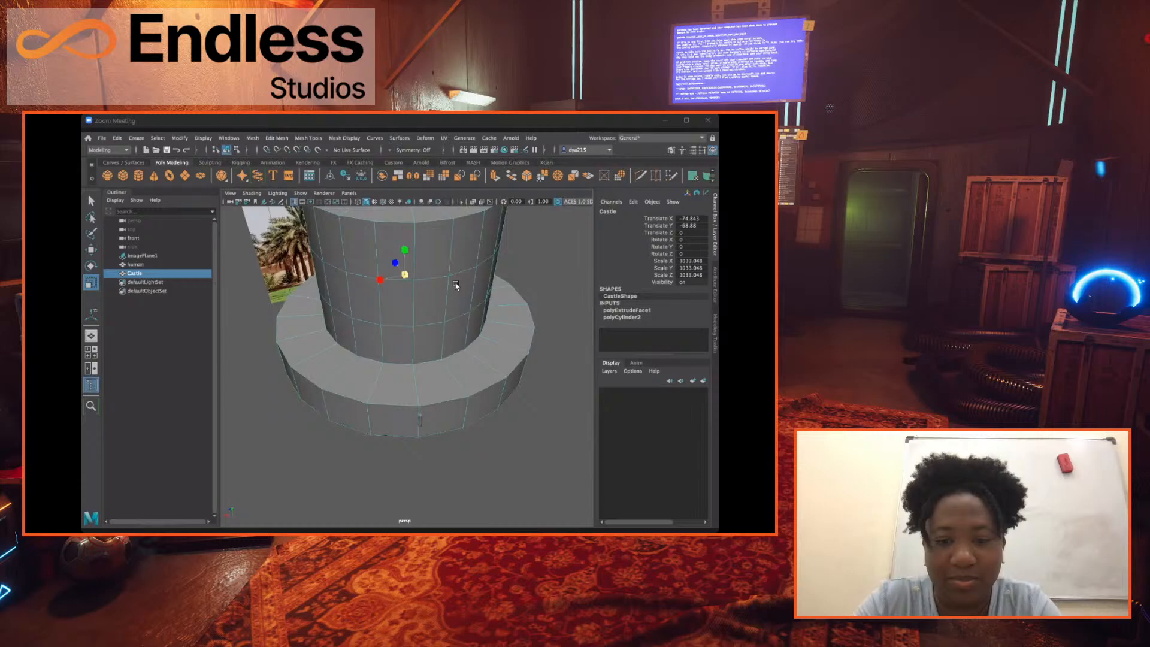
Place the human beside the enlarged base using the side view, at a Translate Y of about -1024 and a Translate Z of about -1694.
{"action": "left_click", "coordinate": [418, 423]}
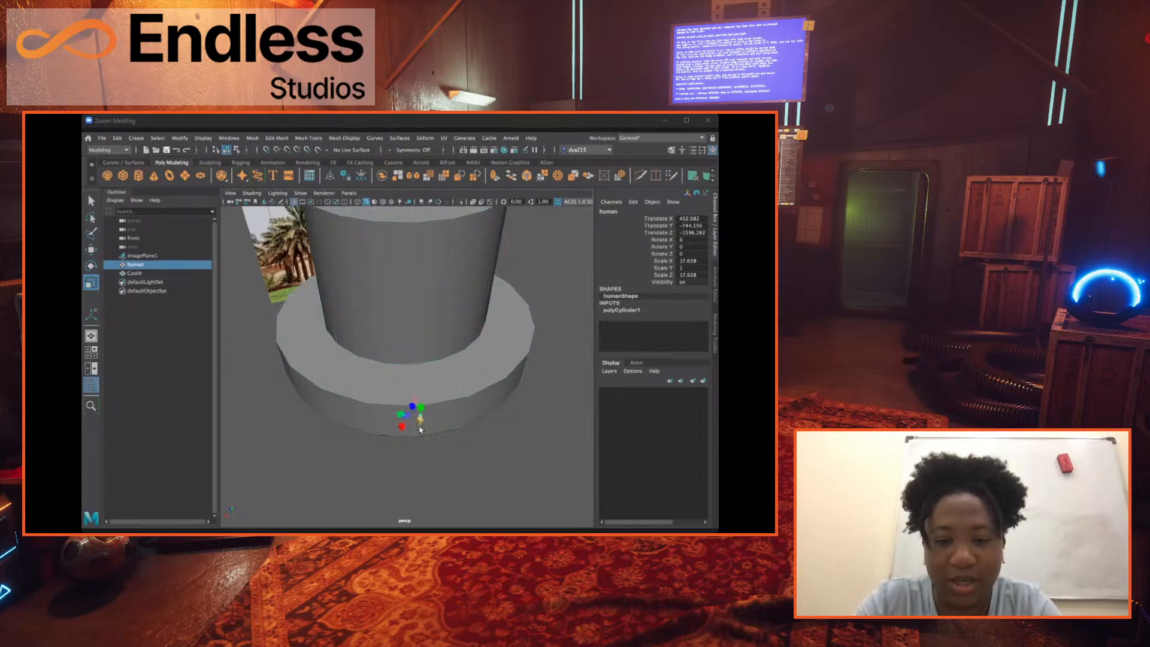
{"action": "key", "text": "w"}
{"action": "left_click_drag", "start_coordinate": [408, 406], "coordinate": [423, 451]}
{"action": "left_click_drag", "start_coordinate": [486, 440], "coordinate": [460, 412], "text": "alt"}
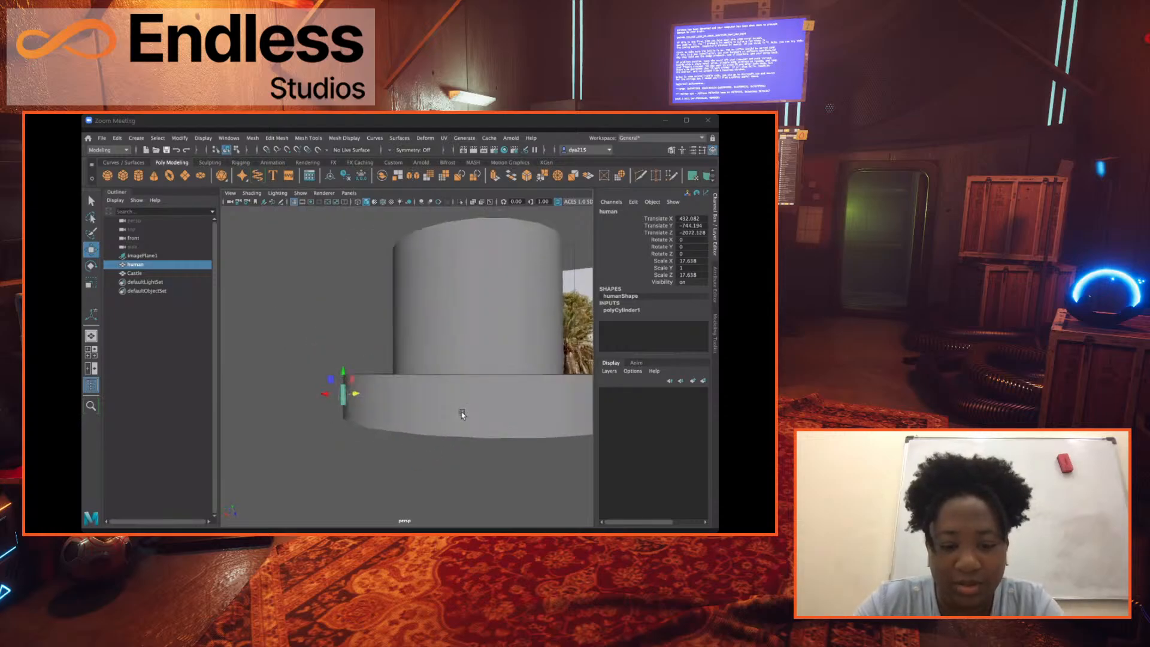
{"action": "key", "text": "space"}
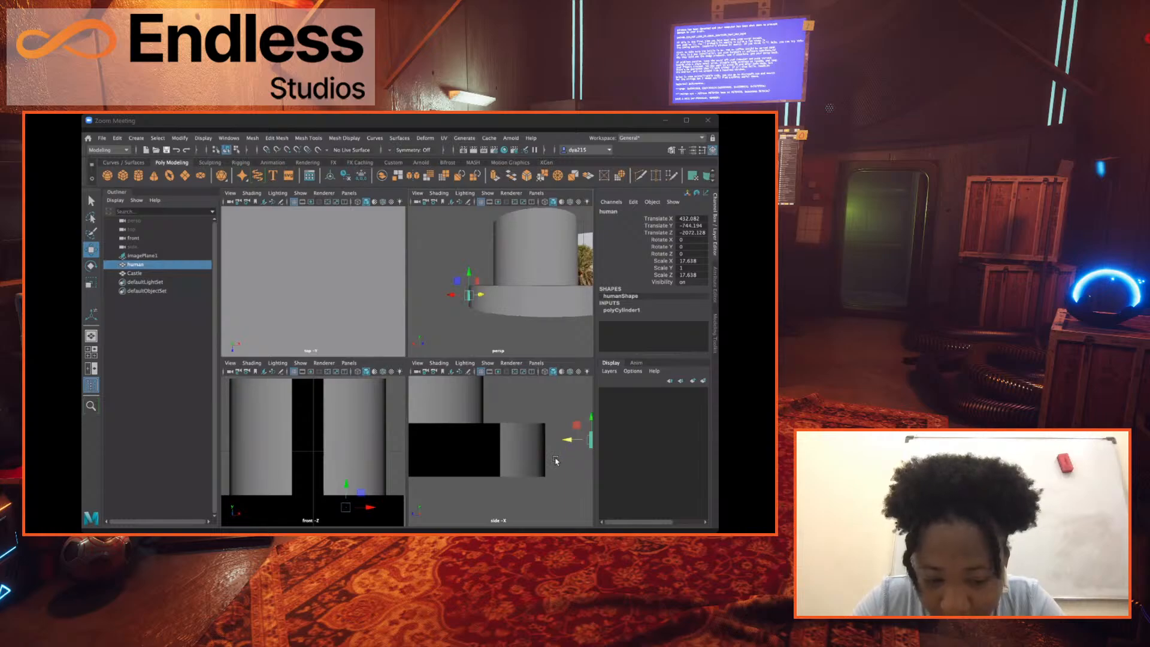
{"action": "middle_click_drag", "start_coordinate": [555, 460], "coordinate": [501, 444], "text": "alt"}
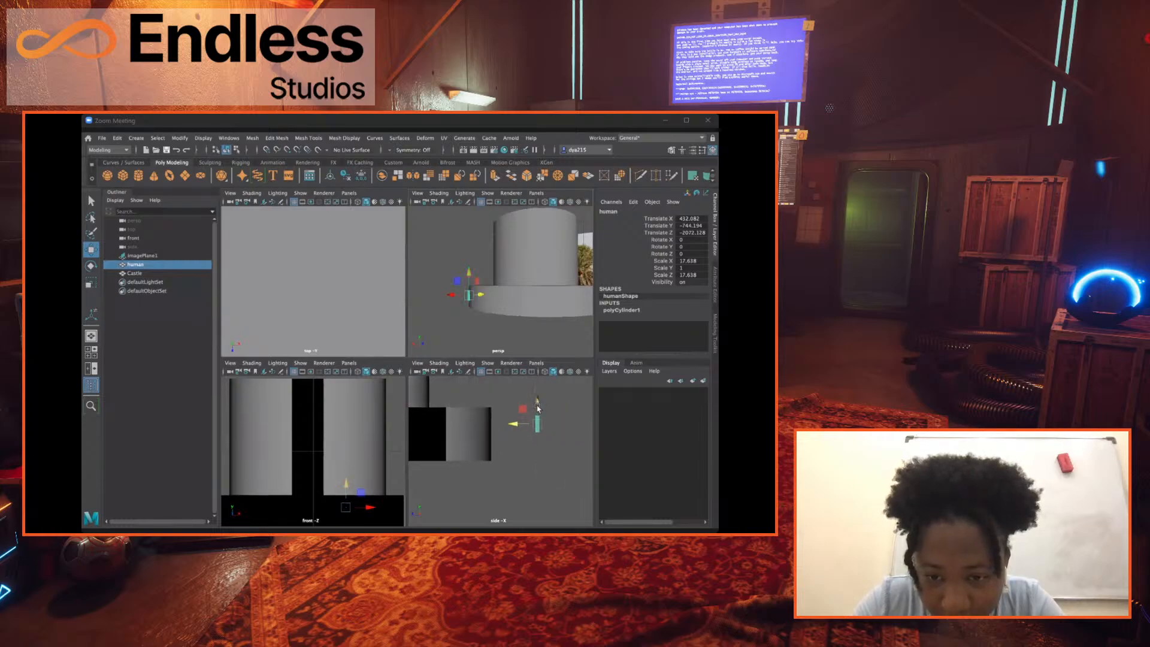
{"action": "left_click_drag", "start_coordinate": [538, 427], "coordinate": [476, 453]}
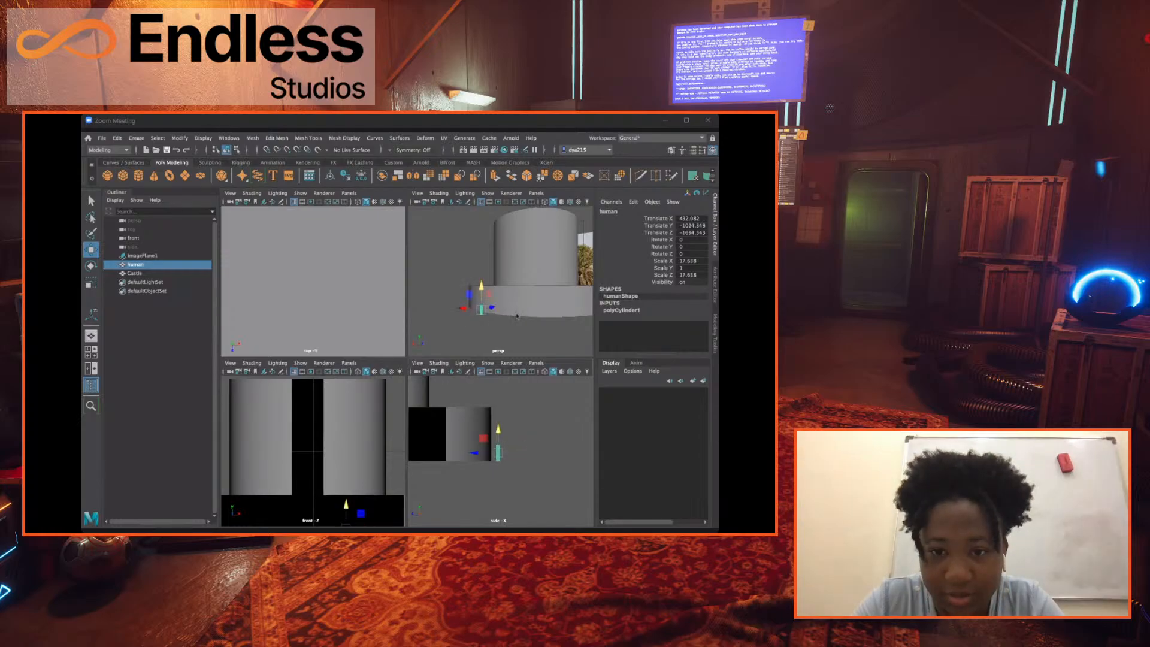
{"action": "key", "text": "space"}
{"action": "left_click_drag", "start_coordinate": [442, 388], "coordinate": [503, 392], "text": "alt"}
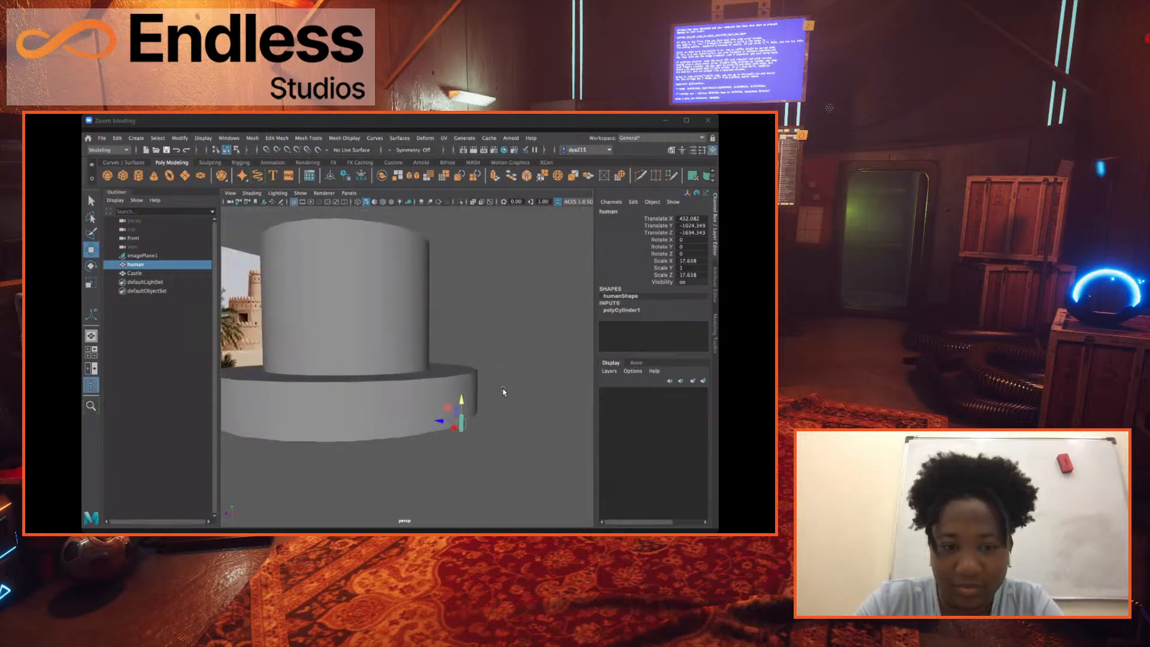
Examine the Castle from several angles and study the fort's tiers up close in the reference photo.
{"action": "left_click", "coordinate": [379, 375]}
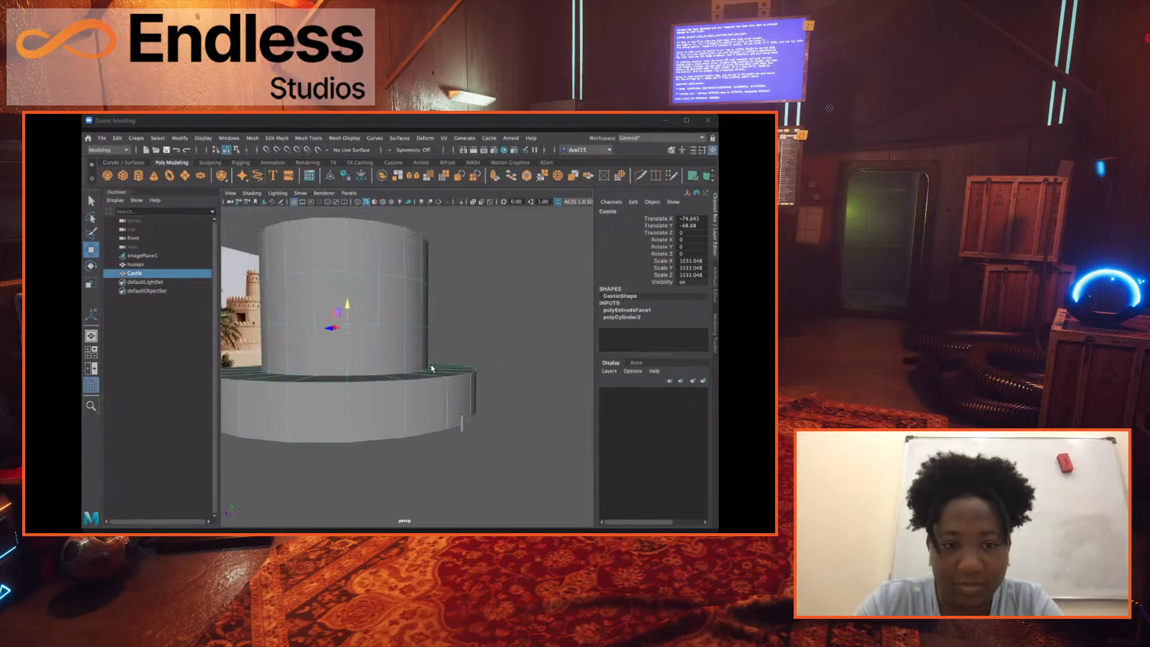
{"action": "left_click_drag", "start_coordinate": [392, 364], "coordinate": [330, 362], "text": "alt"}
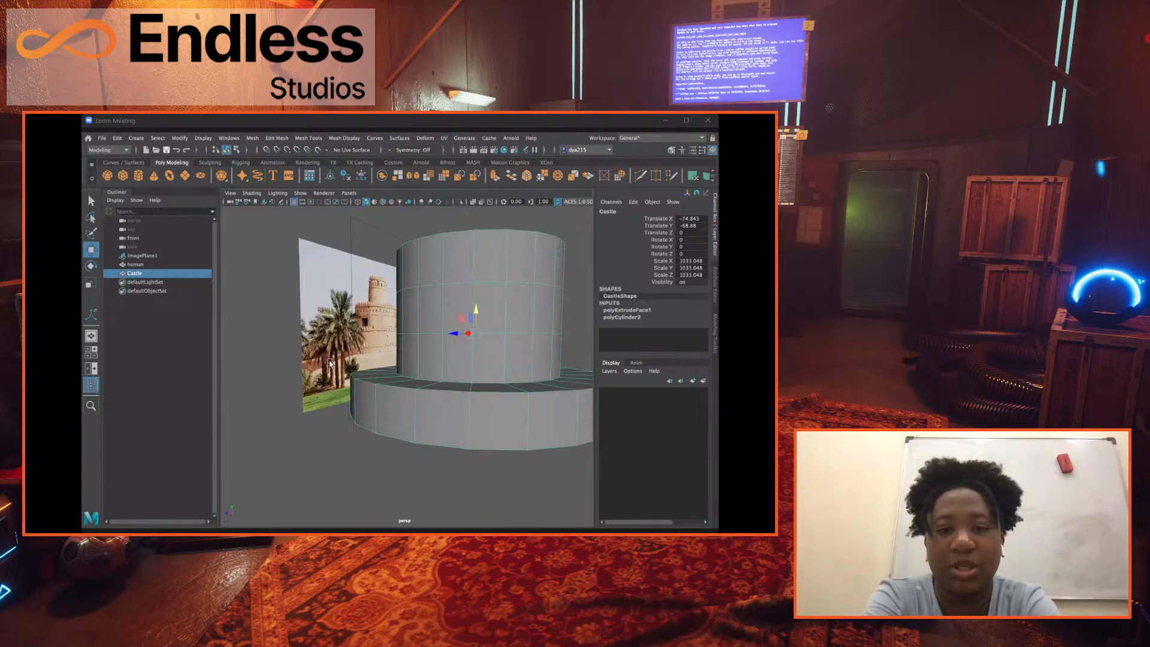
{"action": "left_click_drag", "start_coordinate": [333, 362], "coordinate": [373, 365], "text": "alt"}
{"action": "scroll", "coordinate": [395, 386], "scroll_direction": "down", "scroll_amount": 5}
{"action": "left_click_drag", "start_coordinate": [416, 401], "coordinate": [419, 344], "text": "alt"}
{"action": "scroll", "coordinate": [412, 314], "scroll_direction": "up", "scroll_amount": 5}
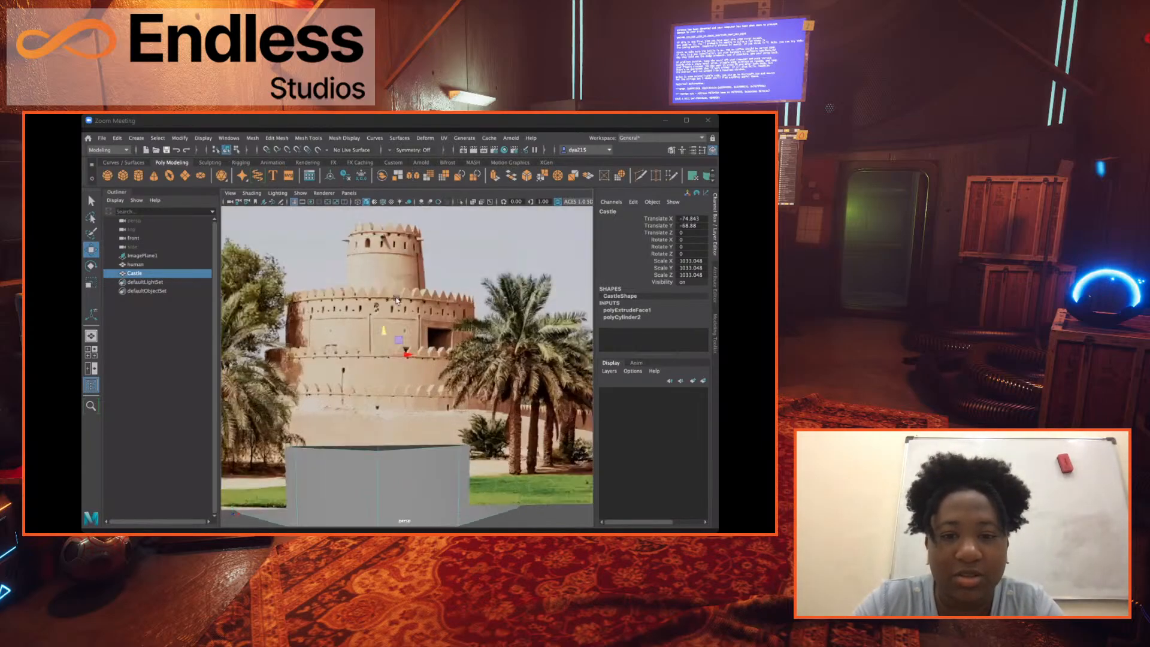
{"action": "scroll", "coordinate": [415, 317], "scroll_direction": "down", "scroll_amount": 5}
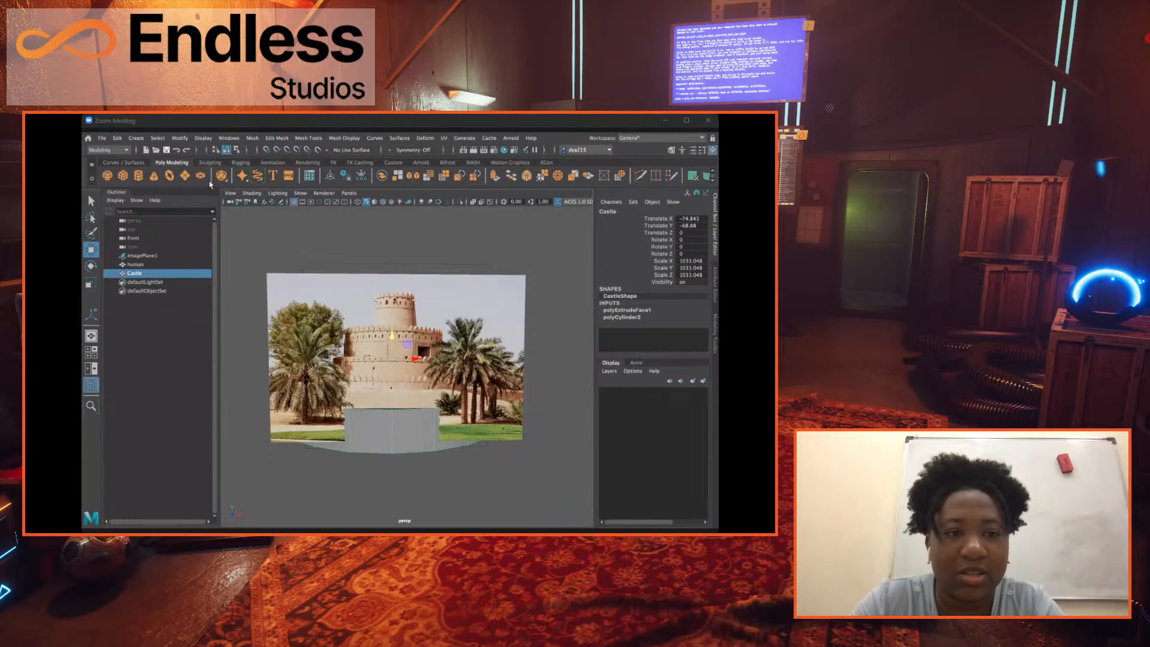
Create a polygon cube, move it toward the reference photo to a Translate Z of about 1889.307, and scale it uniformly to about 284.15.
{"action": "left_click", "coordinate": [123, 176]}
{"action": "left_click_drag", "start_coordinate": [440, 370], "coordinate": [377, 354], "text": "alt"}
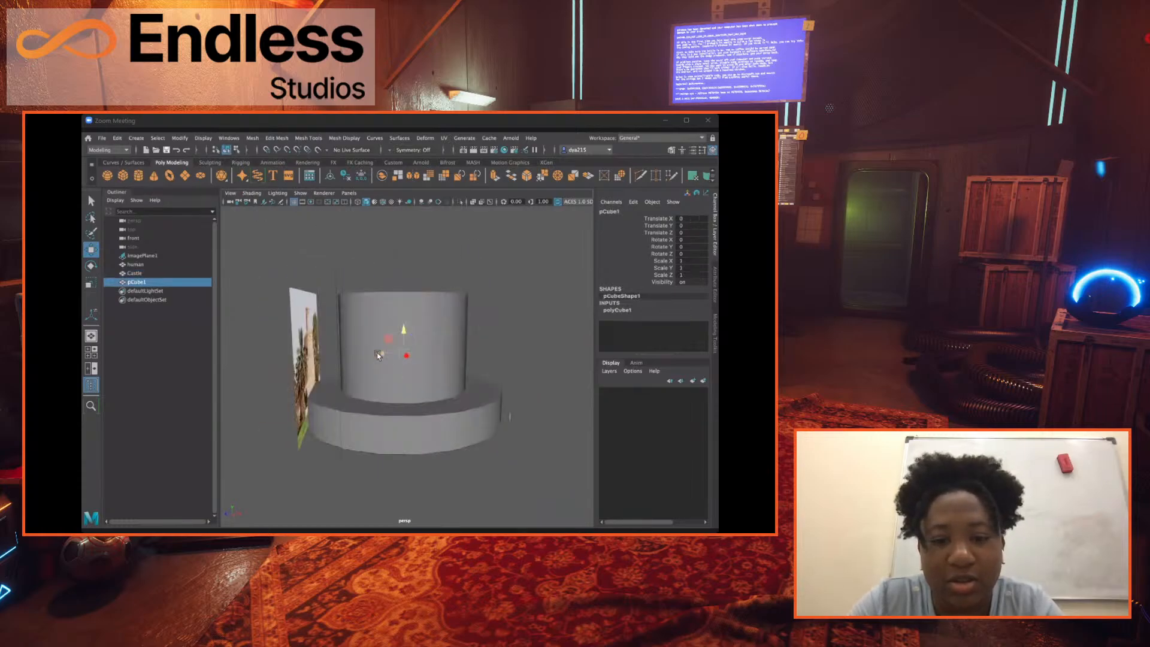
{"action": "left_click_drag", "start_coordinate": [277, 353], "coordinate": [268, 354]}
{"action": "left_click_drag", "start_coordinate": [333, 375], "coordinate": [423, 327], "text": "alt"}
{"action": "key", "text": "r"}
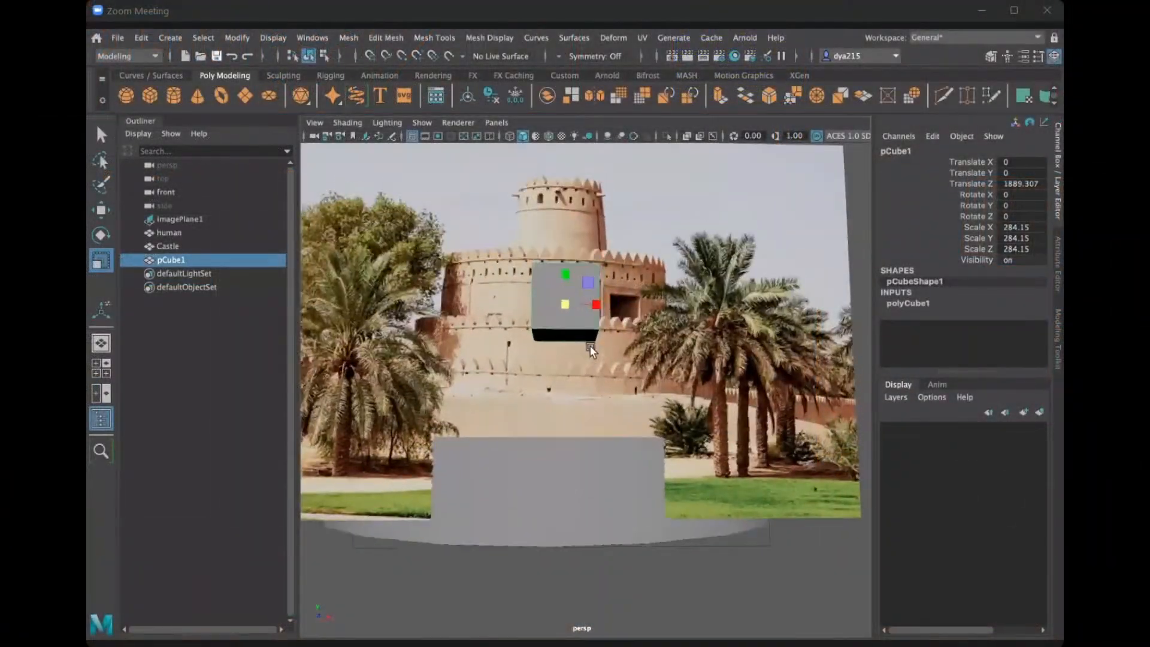
Raise the cube's upper front edge to the battlements of the fort's wide tier in the photo.
{"action": "right_click", "coordinate": [563, 252]}
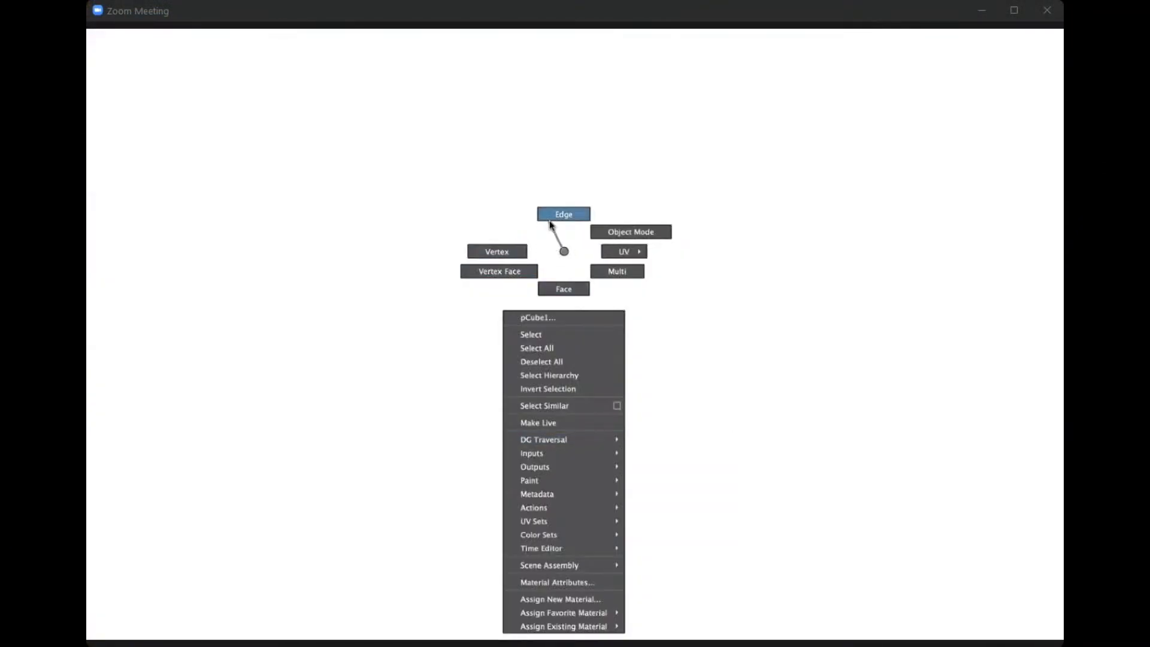
{"action": "right_click_drag", "start_coordinate": [564, 252], "coordinate": [548, 222]}
{"action": "left_click_drag", "start_coordinate": [569, 462], "coordinate": [557, 339], "text": "alt"}
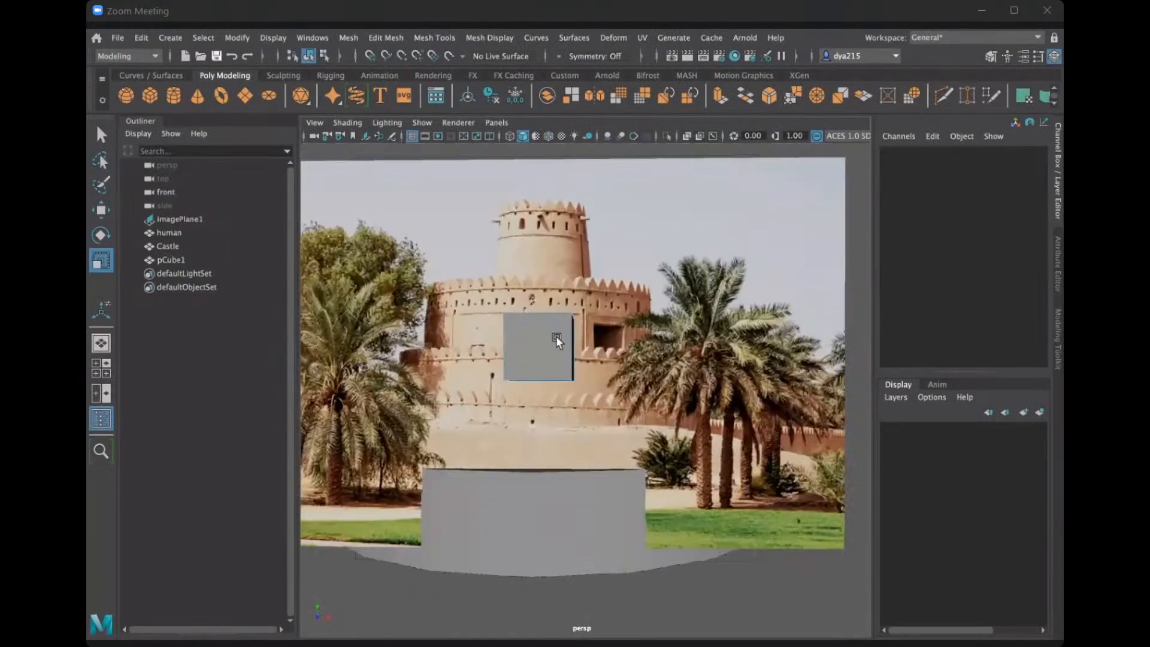
{"action": "key", "text": "w"}
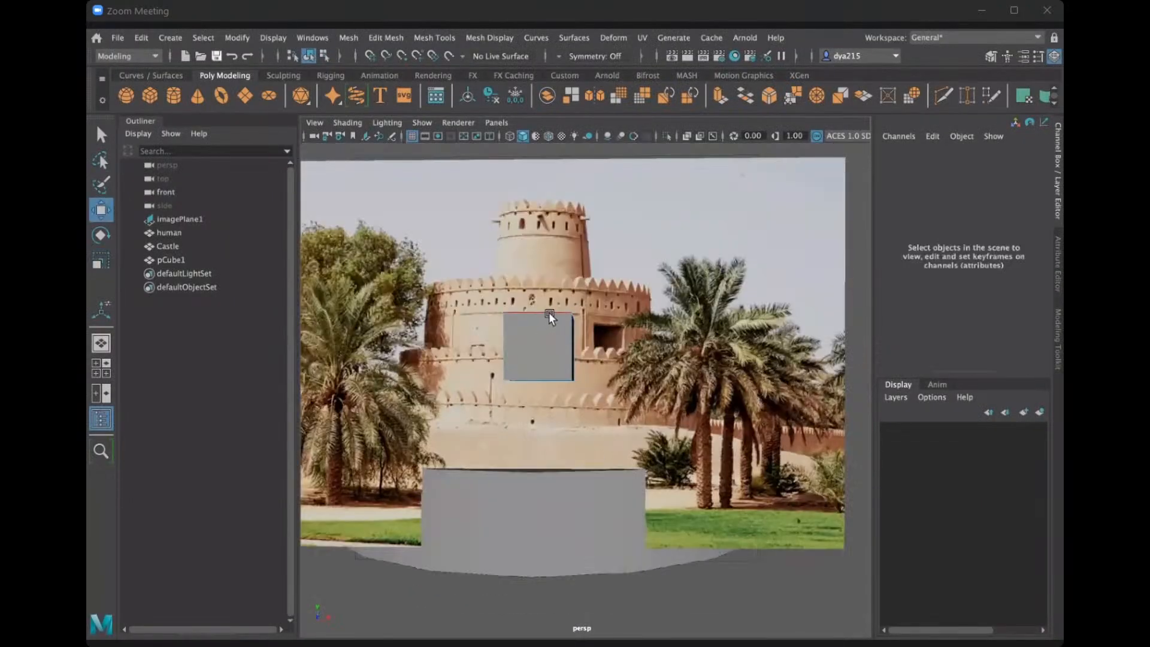
{"action": "left_click", "coordinate": [548, 314]}
{"action": "left_click_drag", "start_coordinate": [537, 282], "coordinate": [537, 245]}
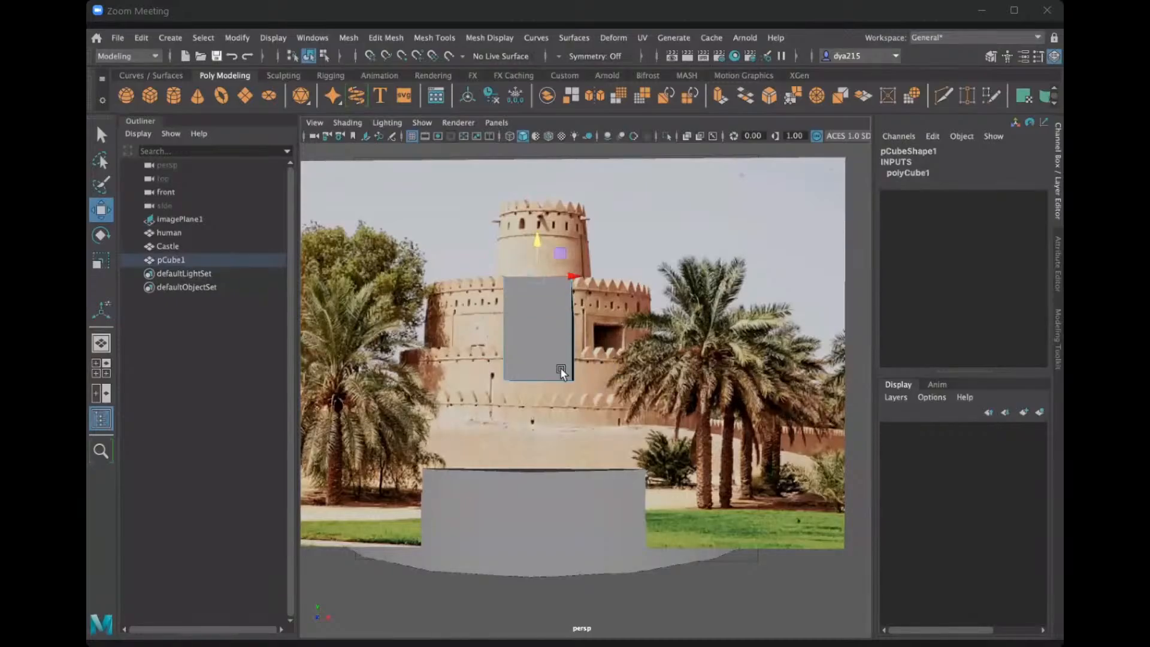
Pull the cube's left front edge outward to the left end of the fort's wide tier in the photo.
{"action": "mouse_move", "coordinate": [561, 372]}
{"action": "left_mouse_down", "text": "alt"}
{"action": "mouse_move", "coordinate": [521, 385]}
{"action": "mouse_move", "coordinate": [559, 386]}
{"action": "left_mouse_up", "text": "alt"}
{"action": "left_click_drag", "start_coordinate": [477, 393], "coordinate": [427, 421], "text": "alt"}
{"action": "left_click", "coordinate": [473, 395]}
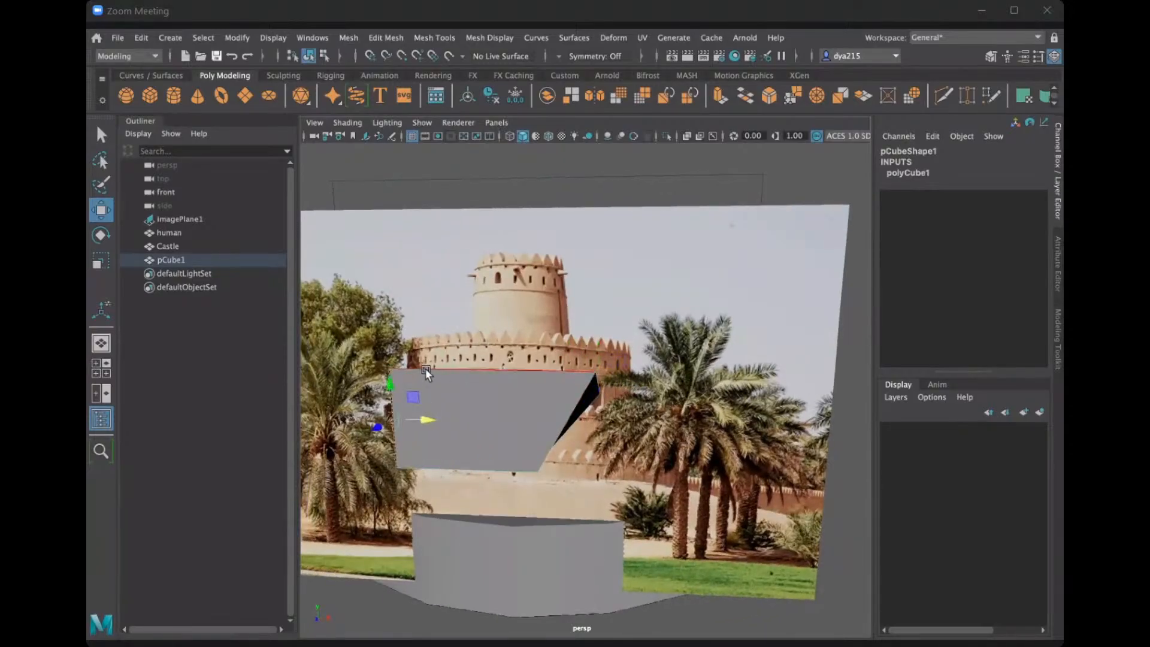
{"action": "left_click", "coordinate": [493, 371]}
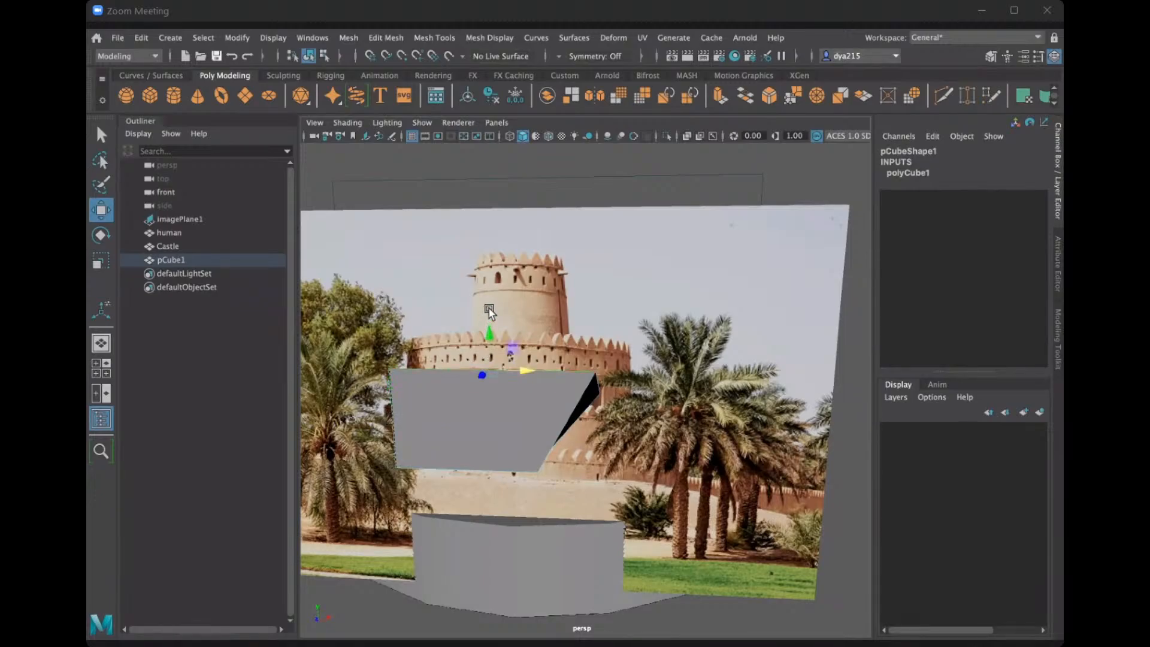
{"action": "key", "text": "F8"}
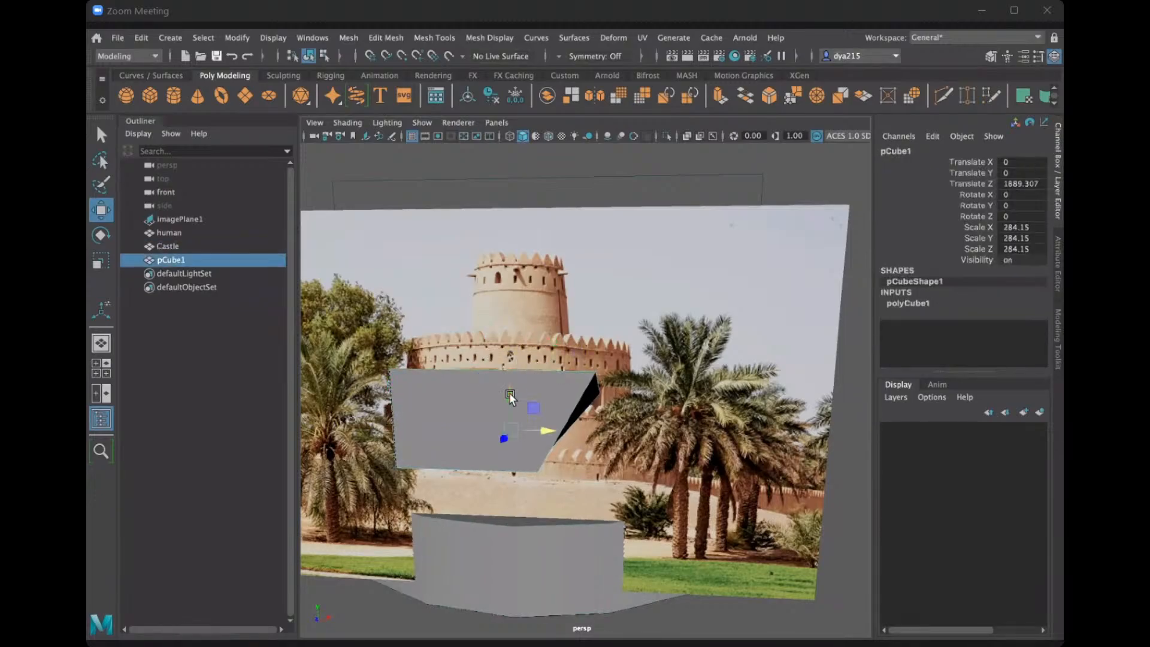
Raise the cube's two upper front corner vertices over the wide tier's battlements and move its lower left vertex outward.
{"action": "right_click_drag", "start_coordinate": [467, 390], "coordinate": [398, 378]}
{"action": "left_click", "coordinate": [398, 378]}
{"action": "left_click_drag", "start_coordinate": [392, 337], "coordinate": [391, 305]}
{"action": "left_click", "coordinate": [596, 378]}
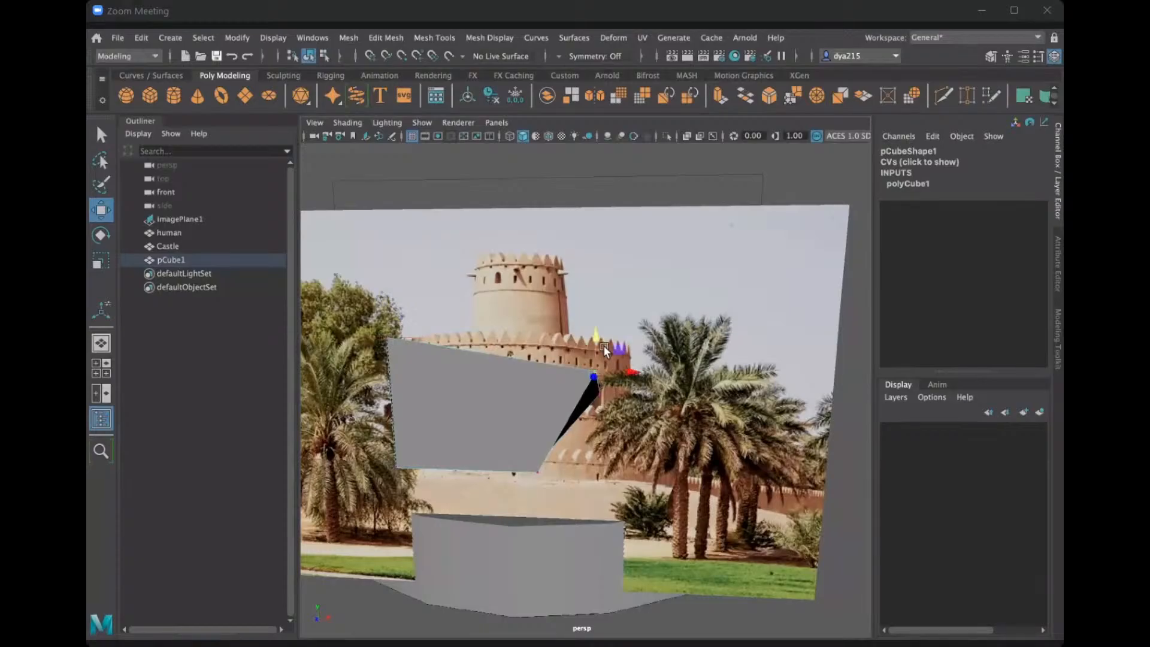
{"action": "left_click_drag", "start_coordinate": [599, 342], "coordinate": [599, 293]}
{"action": "left_click_drag", "start_coordinate": [586, 362], "coordinate": [387, 435], "text": "alt"}
{"action": "left_click", "coordinate": [456, 437]}
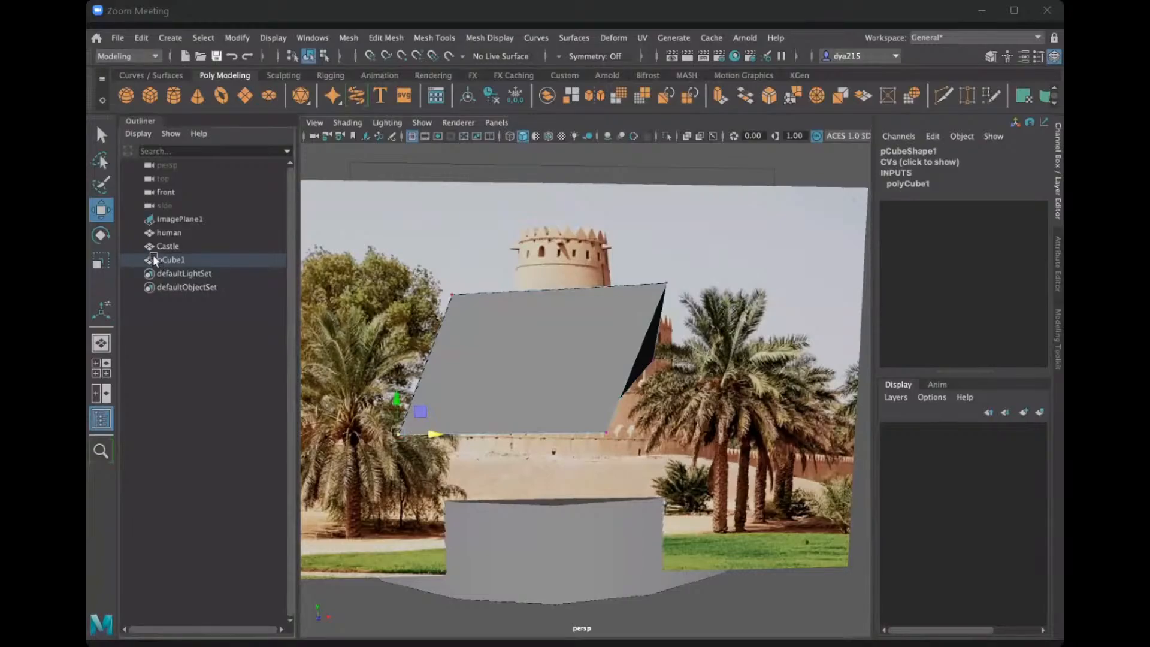
Delete the cube in front of the reference photo.
{"action": "left_click", "coordinate": [182, 261]}
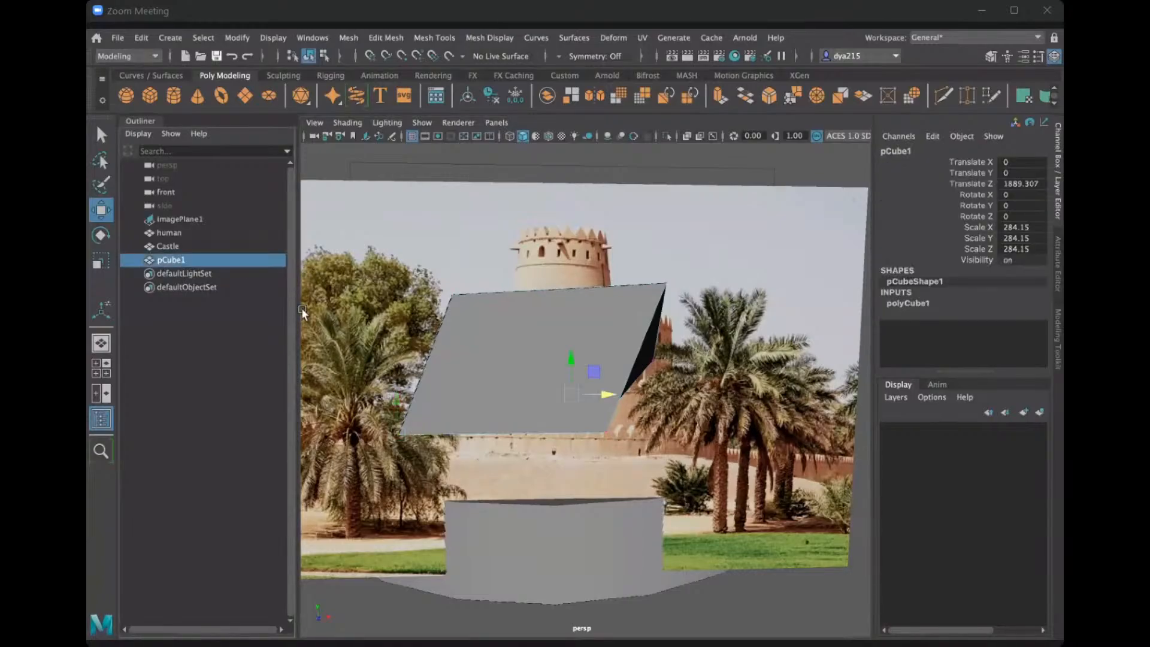
{"action": "key", "text": "Delete"}
Enlarge the reference image plane uniformly to a scale of about 1108.843.
{"action": "left_click_drag", "start_coordinate": [463, 359], "coordinate": [516, 341], "text": "alt"}
{"action": "left_click", "coordinate": [518, 290]}
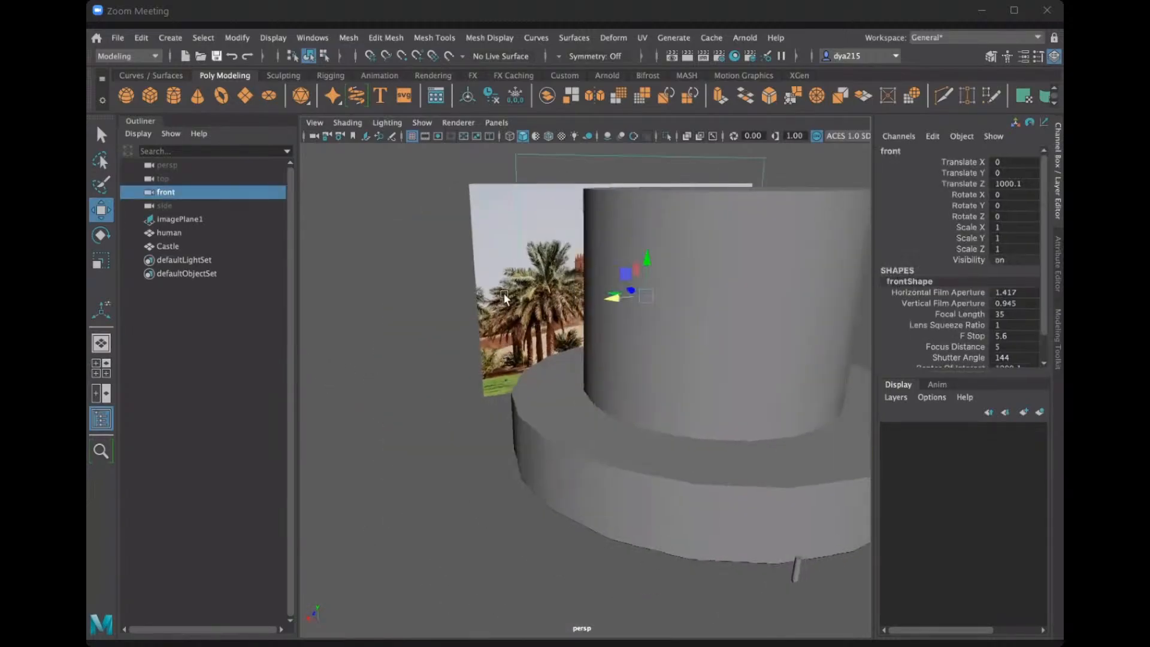
{"action": "left_click", "coordinate": [519, 290]}
{"action": "scroll", "coordinate": [525, 305], "scroll_direction": "down", "scroll_amount": 3}
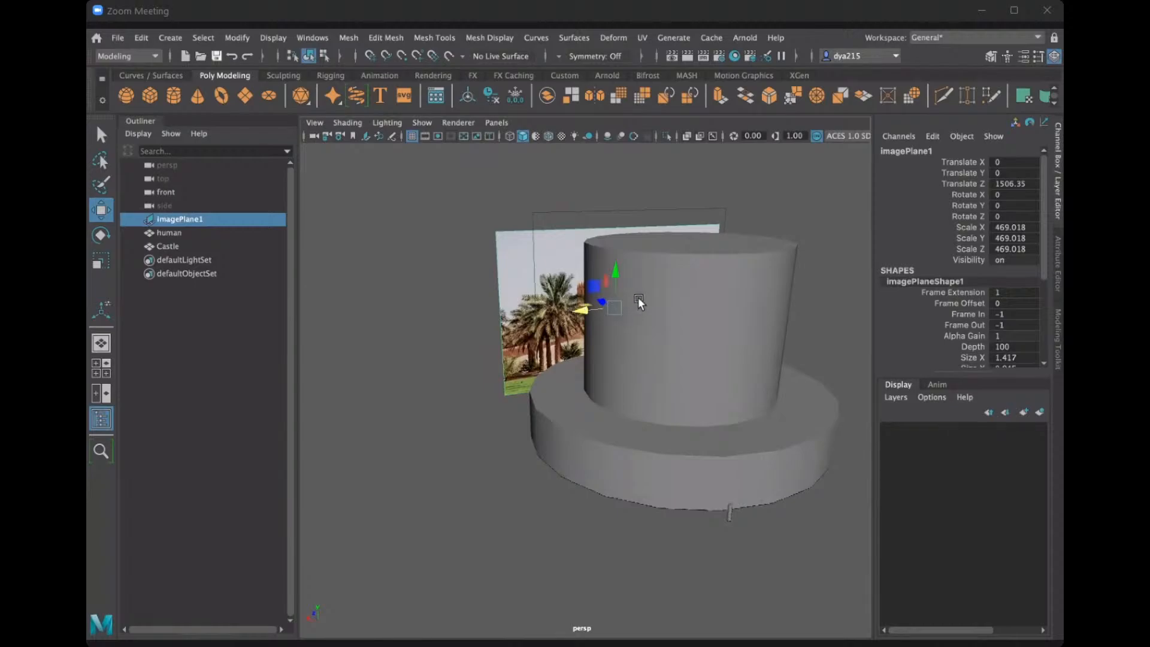
{"action": "key", "text": "r"}
{"action": "left_click_drag", "start_coordinate": [615, 307], "coordinate": [803, 274]}
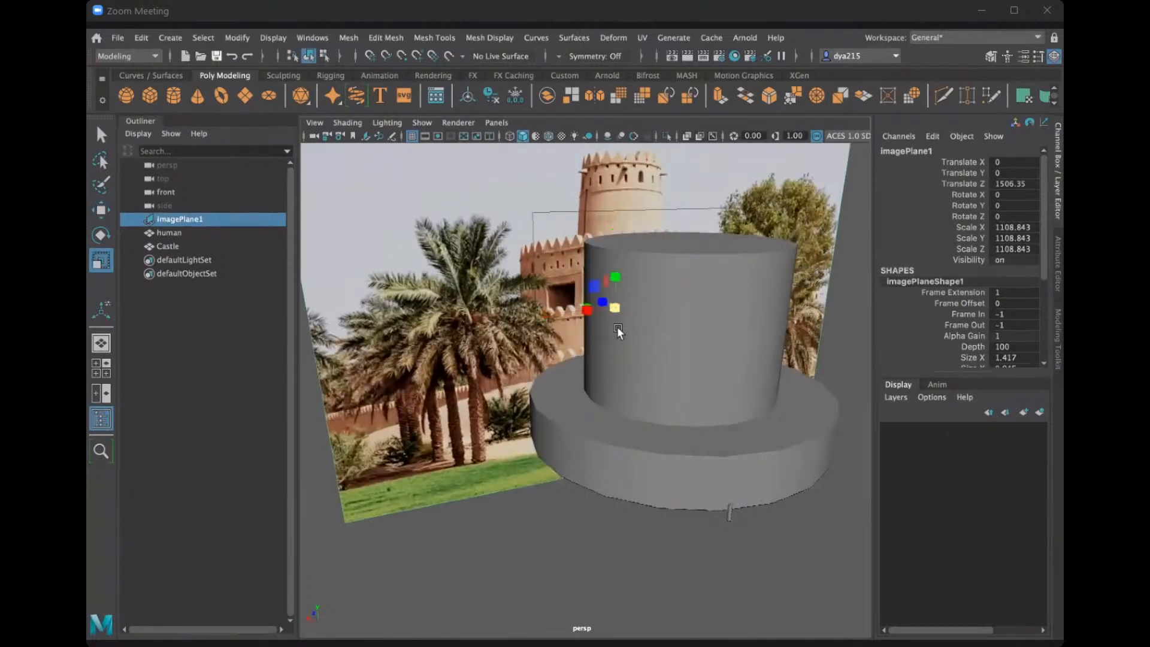
Move the image plane farther behind the Castle to a Translate Z of about 3511.625 and scale it uniformly to about 606.076.
{"action": "key", "text": "w"}
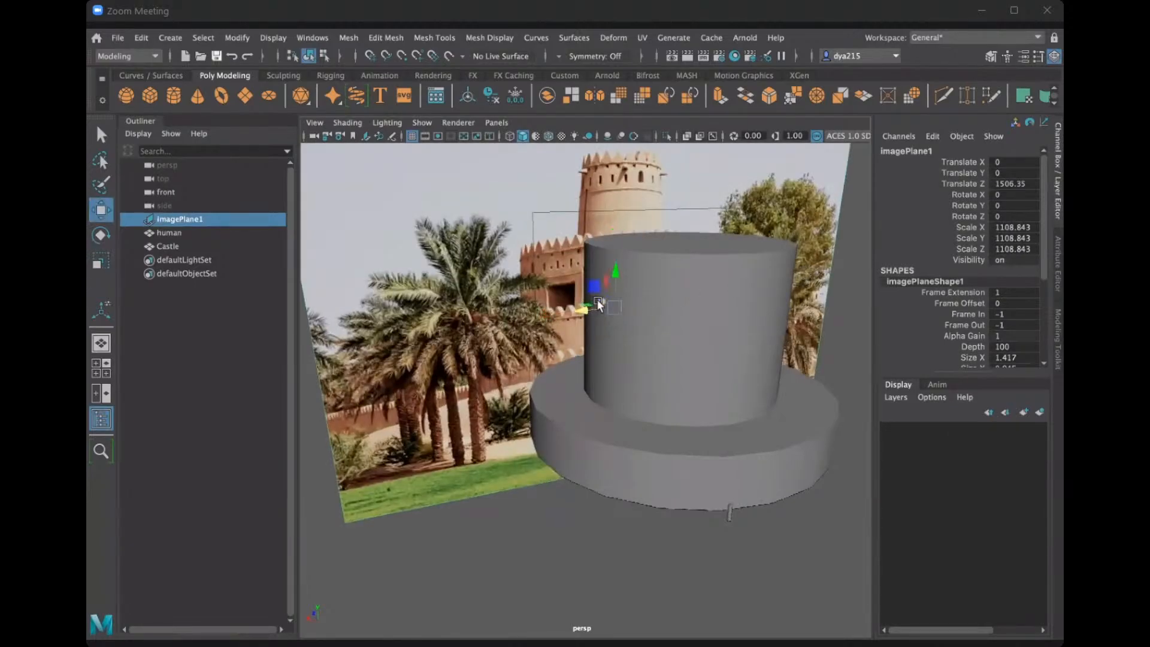
{"action": "left_click_drag", "start_coordinate": [599, 304], "coordinate": [658, 304]}
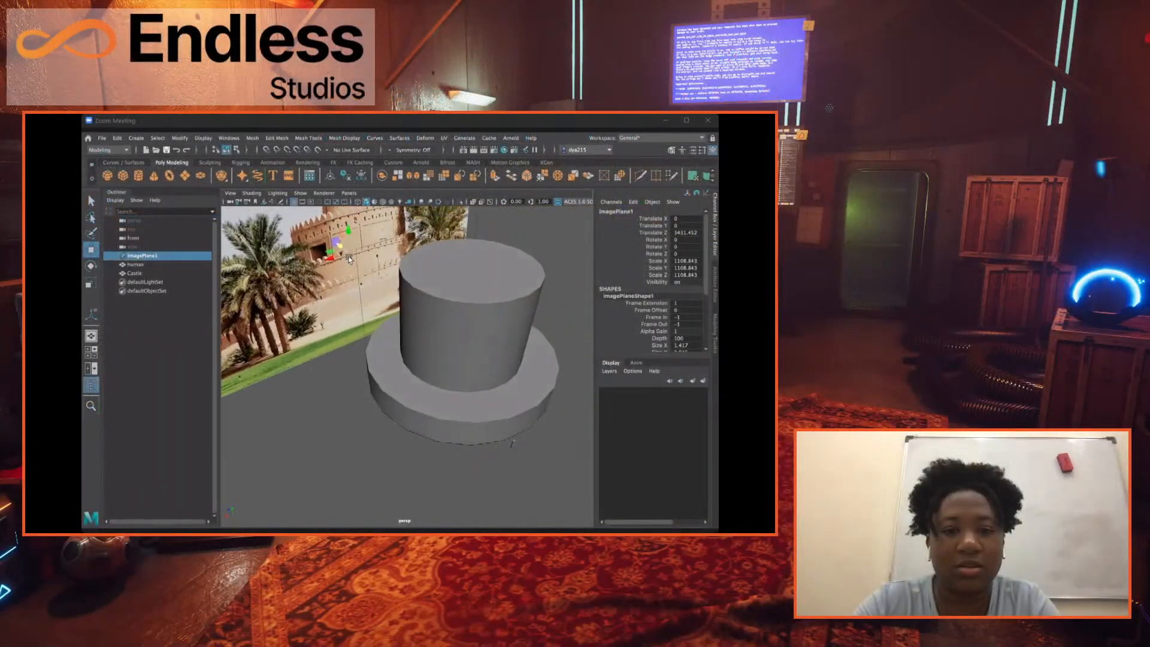
{"action": "left_click_drag", "start_coordinate": [332, 245], "coordinate": [441, 357]}
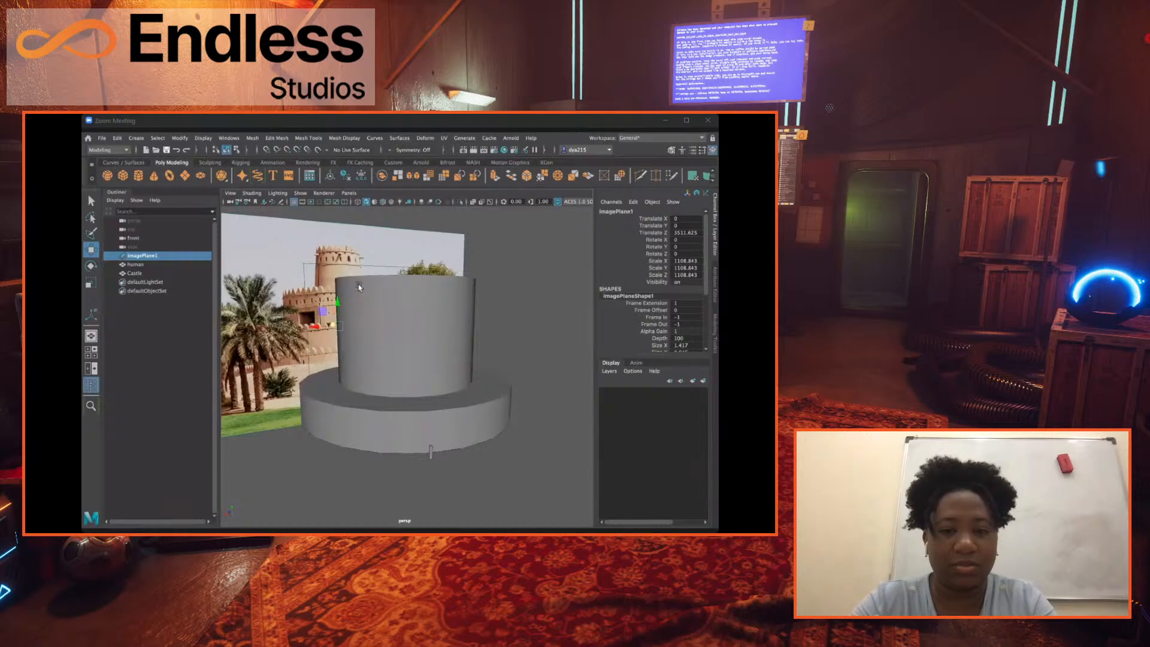
{"action": "key", "text": "r"}
{"action": "left_click_drag", "start_coordinate": [334, 337], "coordinate": [363, 424]}
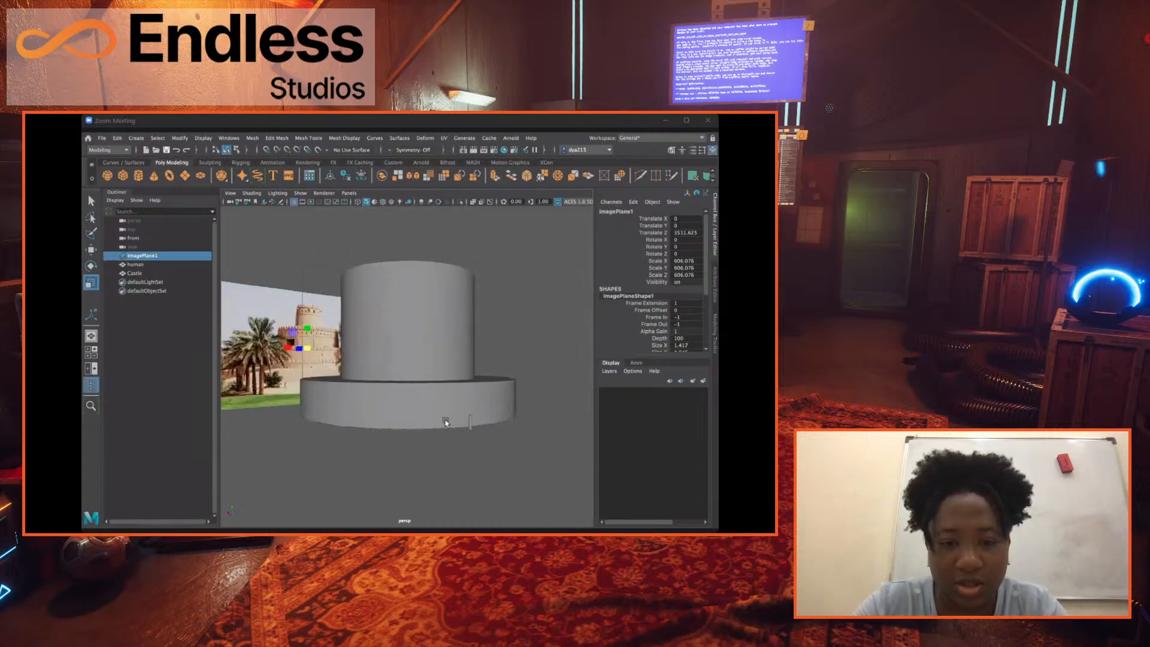
Compare the human with the Castle's base up close and scale the Castle up uniformly to about 1534.776.
{"action": "scroll", "coordinate": [446, 422], "scroll_direction": "up", "scroll_amount": 5}
{"action": "scroll", "coordinate": [437, 418], "scroll_direction": "down", "scroll_amount": 6}
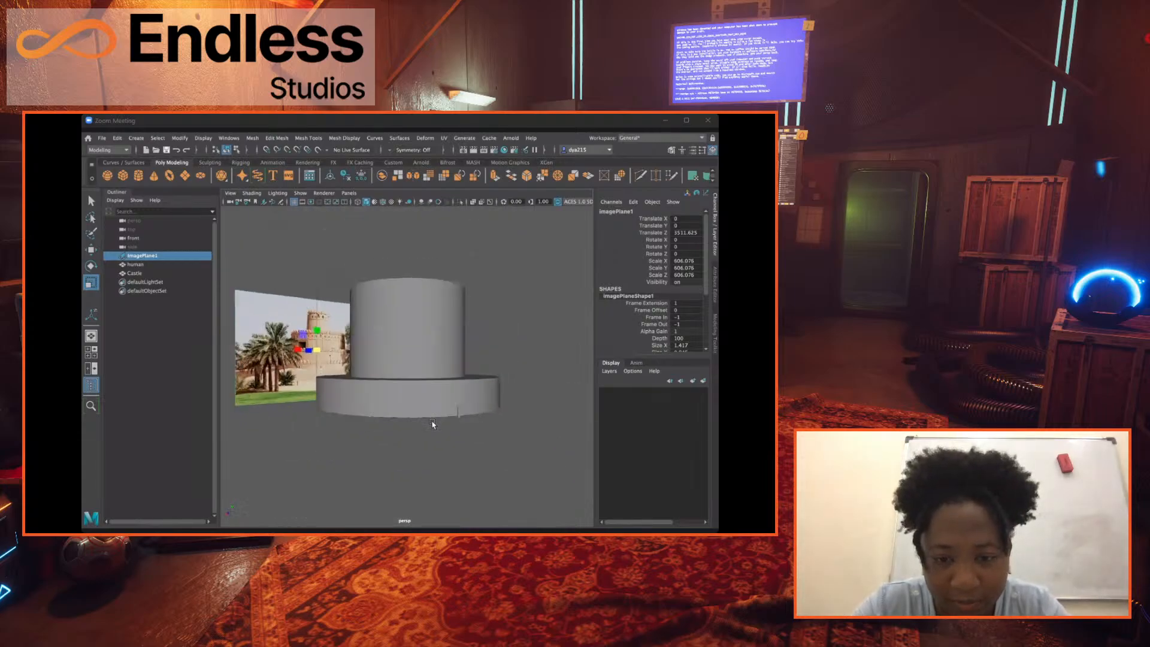
{"action": "scroll", "coordinate": [379, 398], "scroll_direction": "up", "scroll_amount": 4}
{"action": "left_click", "coordinate": [404, 407]}
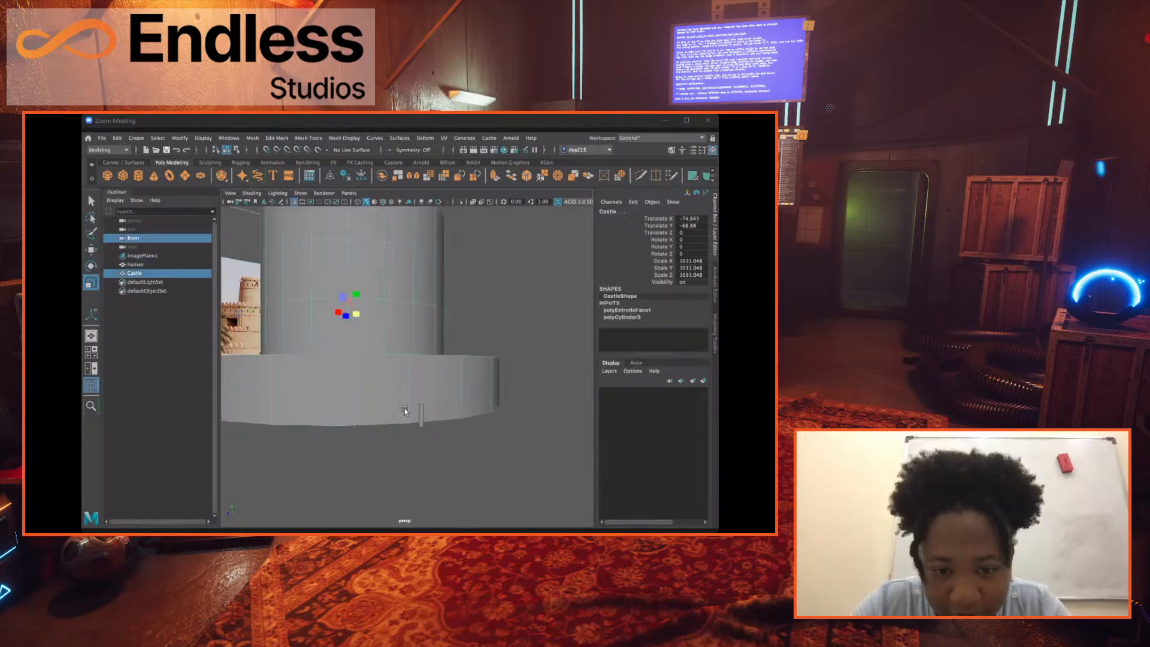
{"action": "left_click_drag", "start_coordinate": [430, 407], "coordinate": [436, 407], "text": "alt"}
{"action": "scroll", "coordinate": [564, 406], "scroll_direction": "up", "scroll_amount": 3}
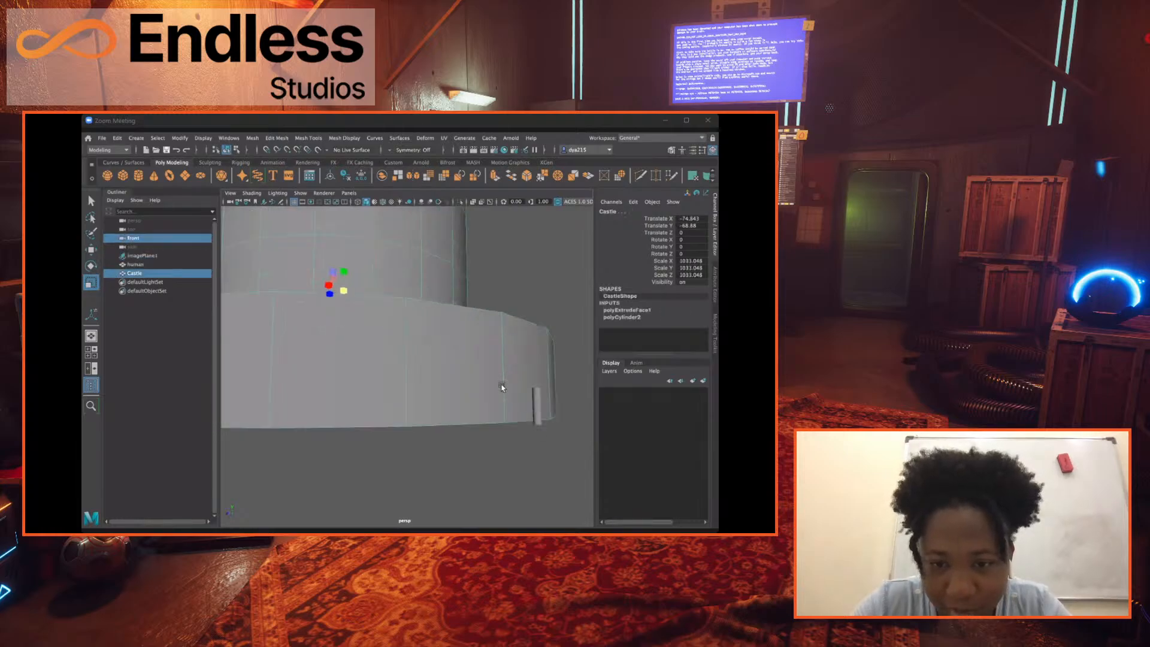
{"action": "left_click_drag", "start_coordinate": [501, 387], "coordinate": [384, 367], "text": "alt"}
{"action": "scroll", "coordinate": [410, 302], "scroll_direction": "up", "scroll_amount": 3}
{"action": "scroll", "coordinate": [411, 307], "scroll_direction": "down", "scroll_amount": 5}
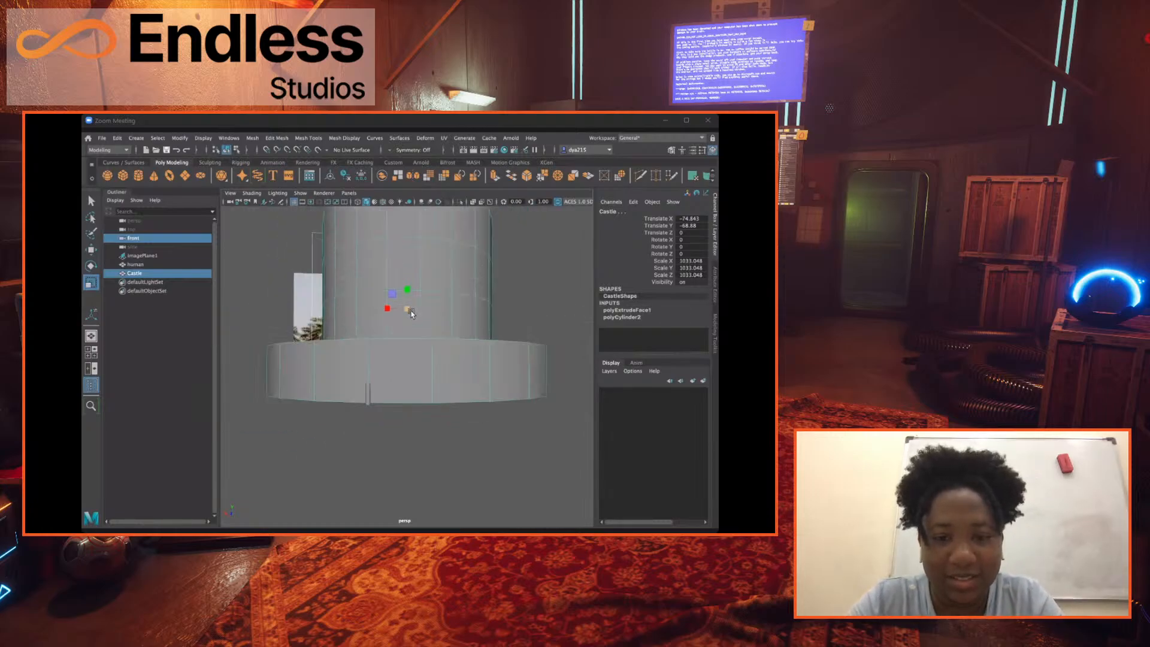
{"action": "scroll", "coordinate": [410, 313], "scroll_direction": "down", "scroll_amount": 2}
{"action": "mouse_move", "coordinate": [422, 320]}
{"action": "middle_mouse_down"}
{"action": "mouse_move", "coordinate": [467, 321]}
{"action": "mouse_move", "coordinate": [435, 309]}
{"action": "middle_mouse_up"}
Place the human at the foot of the enlarged base using the side view, at Translate Y about -1527.867 and Translate Z about -2456.712.
{"action": "left_click", "coordinate": [141, 265]}
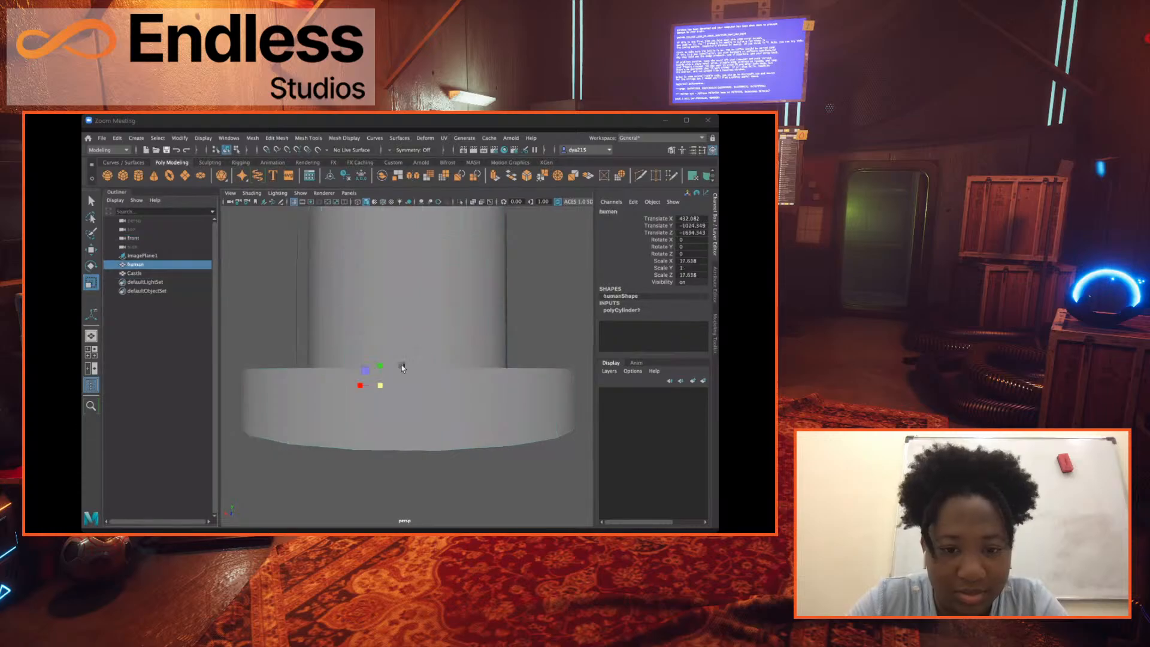
{"action": "left_click_drag", "start_coordinate": [401, 364], "coordinate": [403, 365], "text": "alt"}
{"action": "key", "text": "w"}
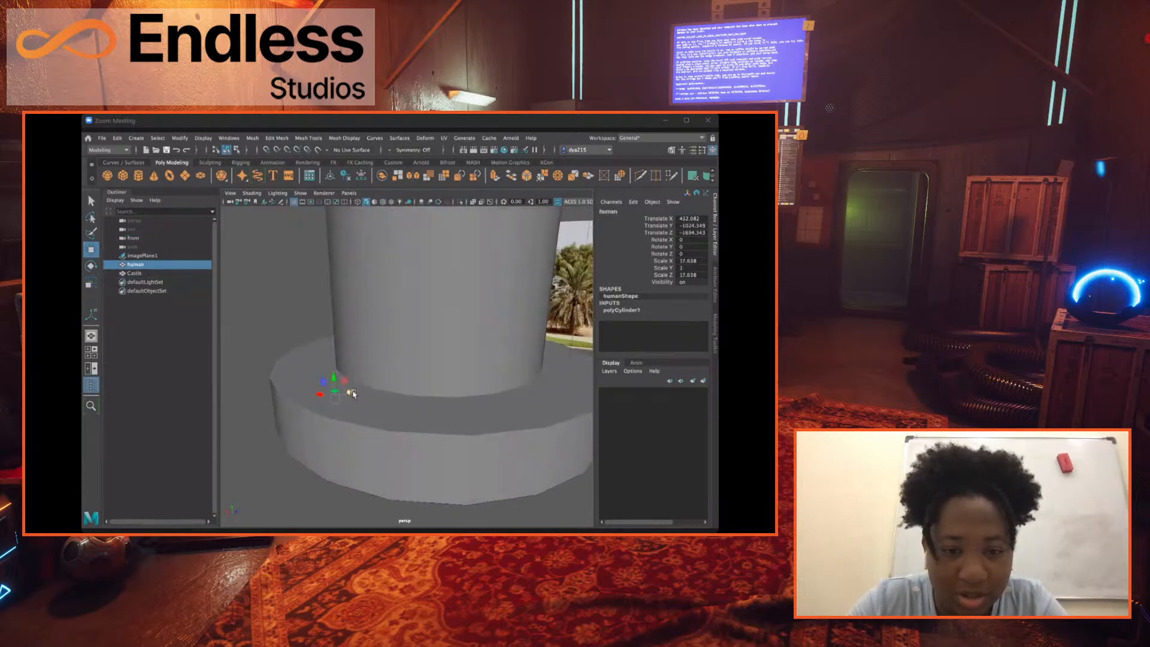
{"action": "left_click_drag", "start_coordinate": [290, 431], "coordinate": [376, 399]}
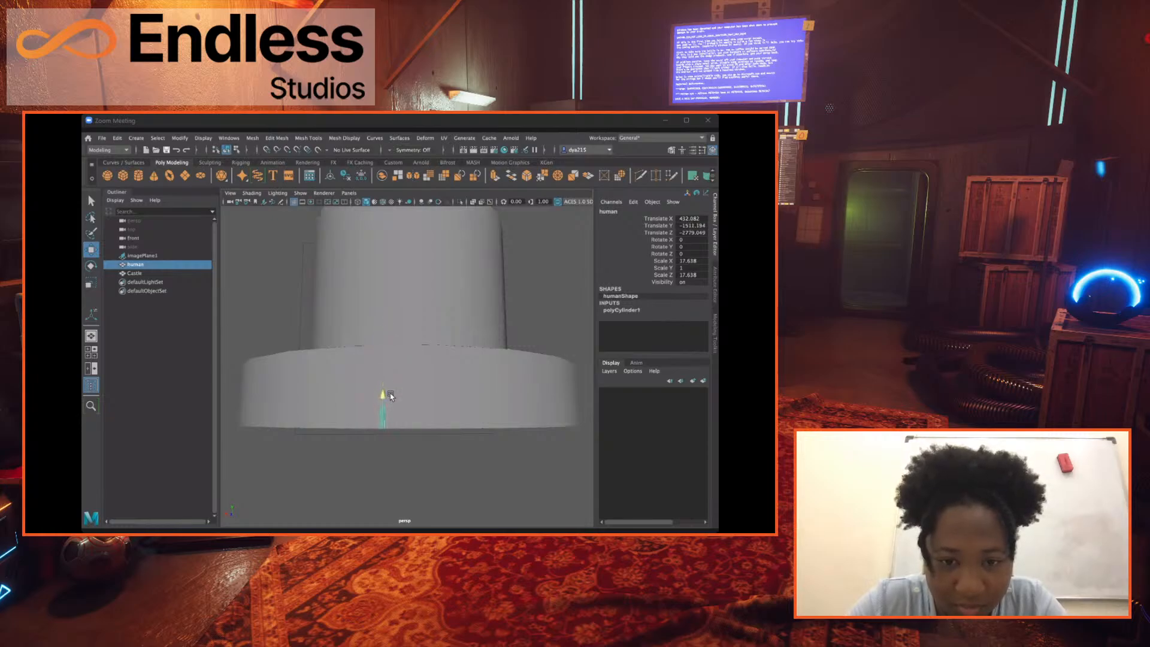
{"action": "left_click_drag", "start_coordinate": [392, 397], "coordinate": [397, 398], "text": "alt"}
{"action": "key", "text": "space"}
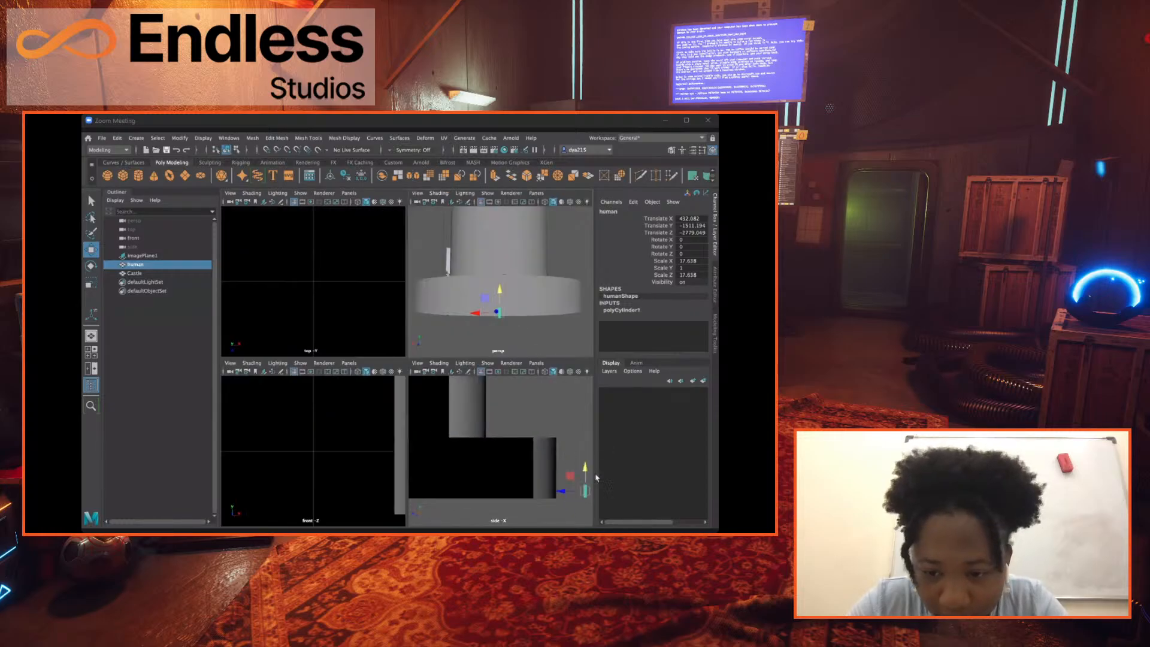
{"action": "left_click_drag", "start_coordinate": [532, 493], "coordinate": [533, 493]}
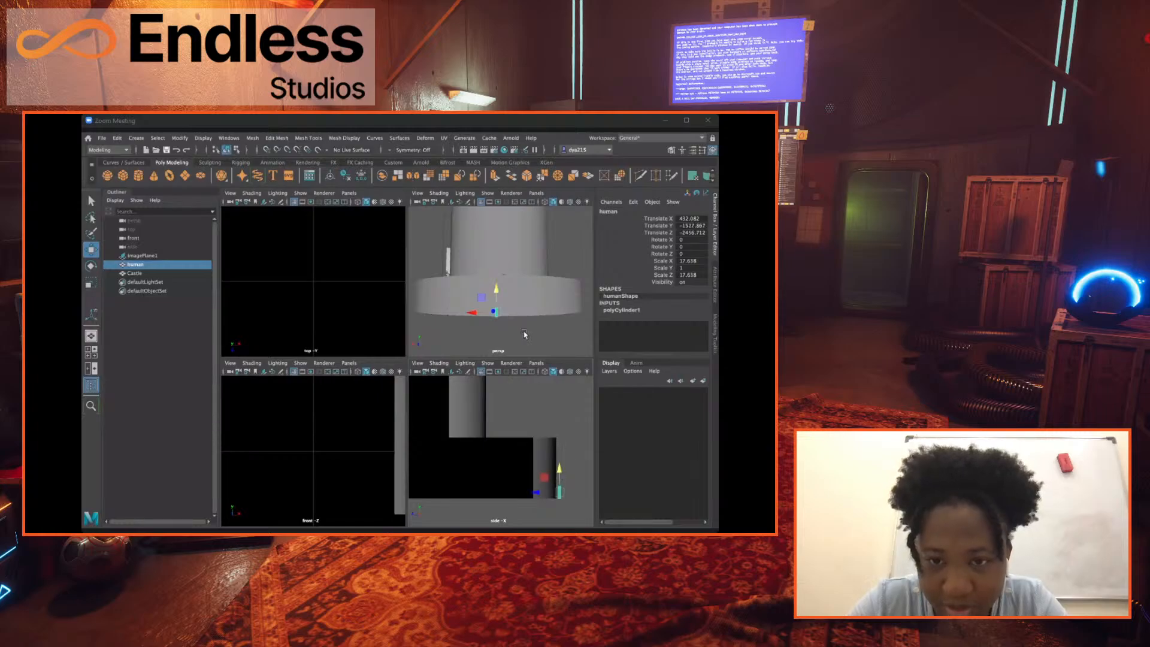
{"action": "key", "text": "space"}
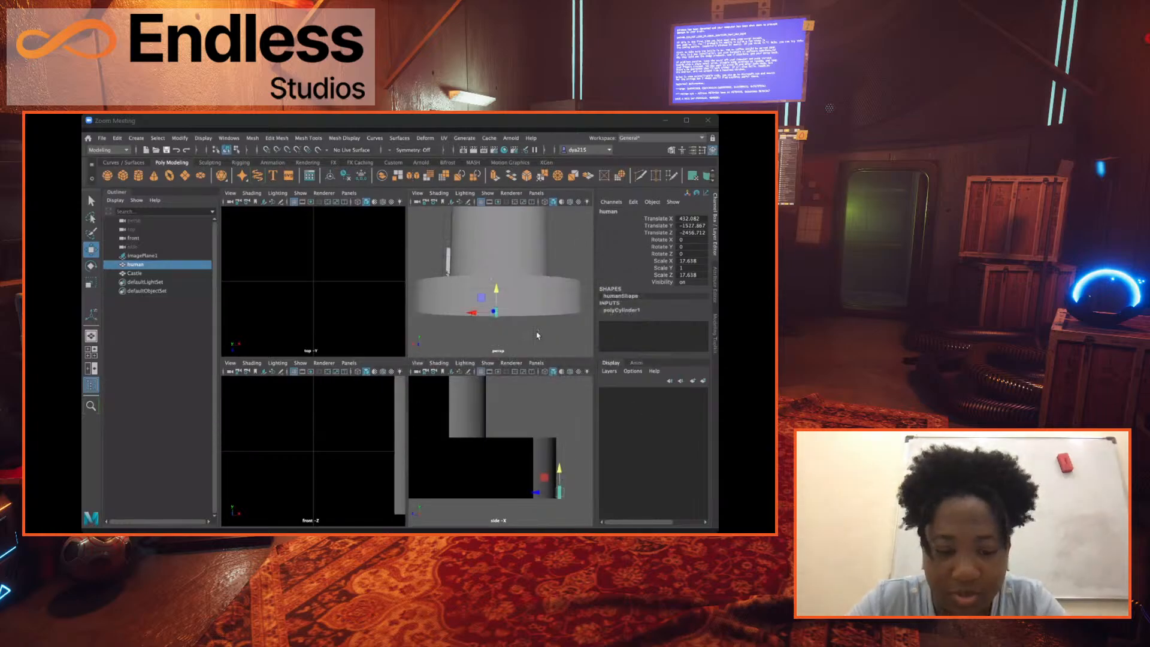
Examine the enlarged Castle with the human at its foot from several angles and distances.
{"action": "scroll", "coordinate": [425, 378], "scroll_direction": "down", "scroll_amount": 6}
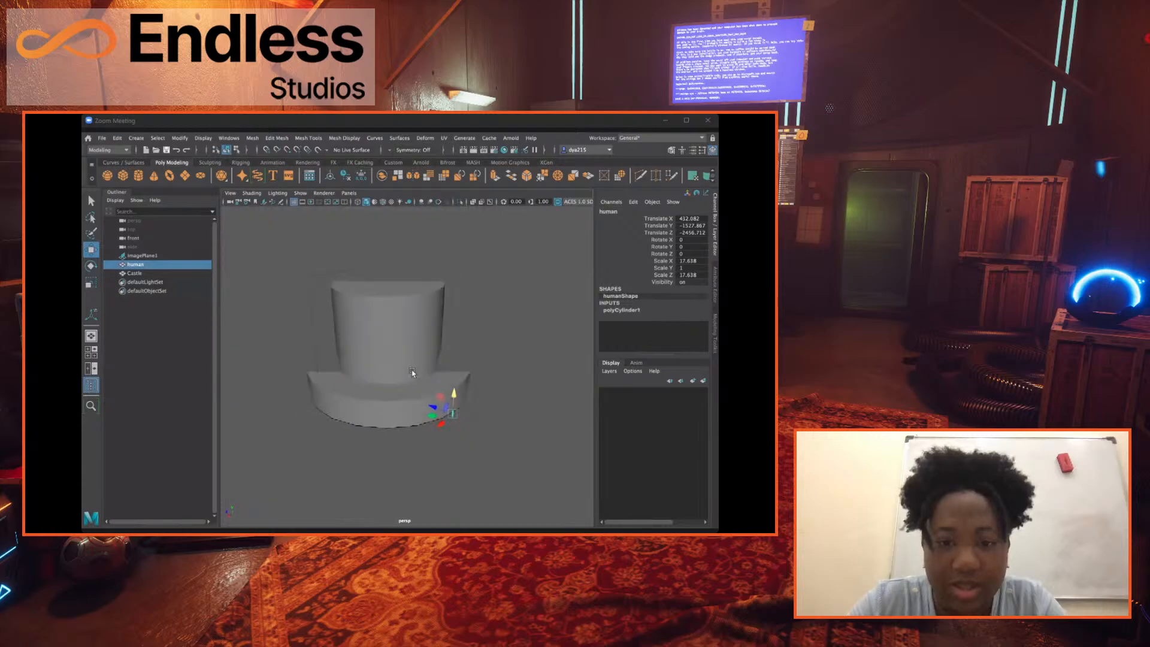
{"action": "left_click_drag", "start_coordinate": [411, 375], "coordinate": [405, 423], "text": "alt"}
{"action": "scroll", "coordinate": [406, 369], "scroll_direction": "up", "scroll_amount": 5}
{"action": "scroll", "coordinate": [406, 367], "scroll_direction": "up", "scroll_amount": 4}
{"action": "scroll", "coordinate": [407, 367], "scroll_direction": "down", "scroll_amount": 2}
{"action": "scroll", "coordinate": [407, 368], "scroll_direction": "up", "scroll_amount": 2}
{"action": "scroll", "coordinate": [398, 419], "scroll_direction": "down", "scroll_amount": 2}
{"action": "left_click", "coordinate": [353, 394]}
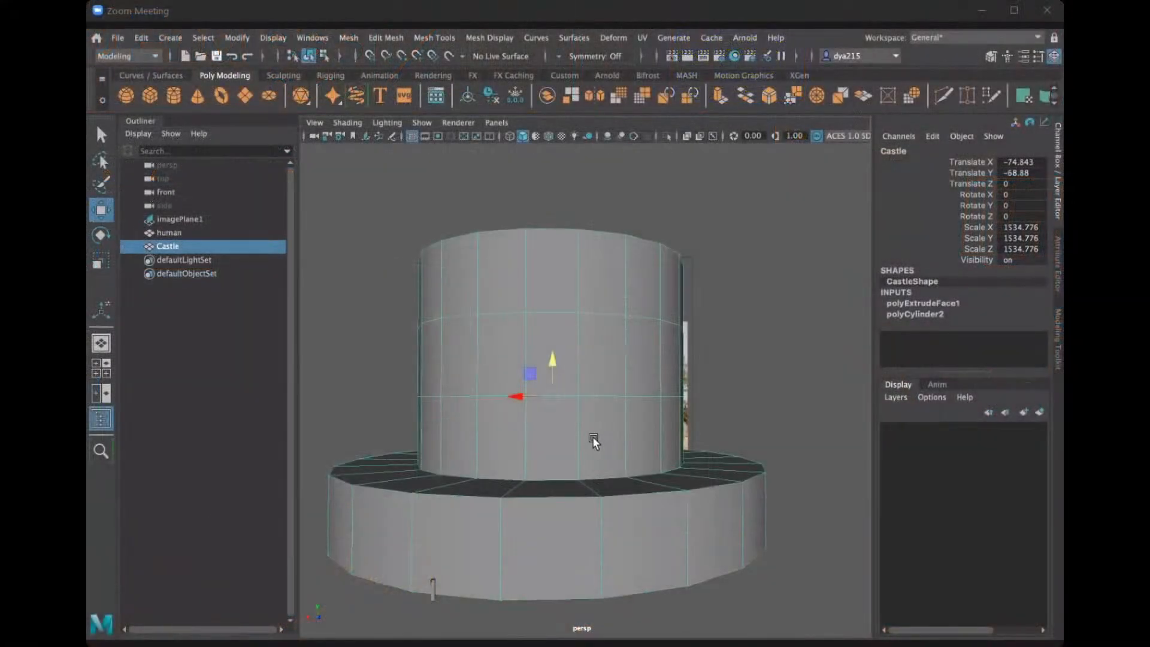
{"action": "right_click_drag", "start_coordinate": [507, 441], "coordinate": [509, 457]}
{"action": "right_click_drag", "start_coordinate": [509, 268], "coordinate": [509, 252]}
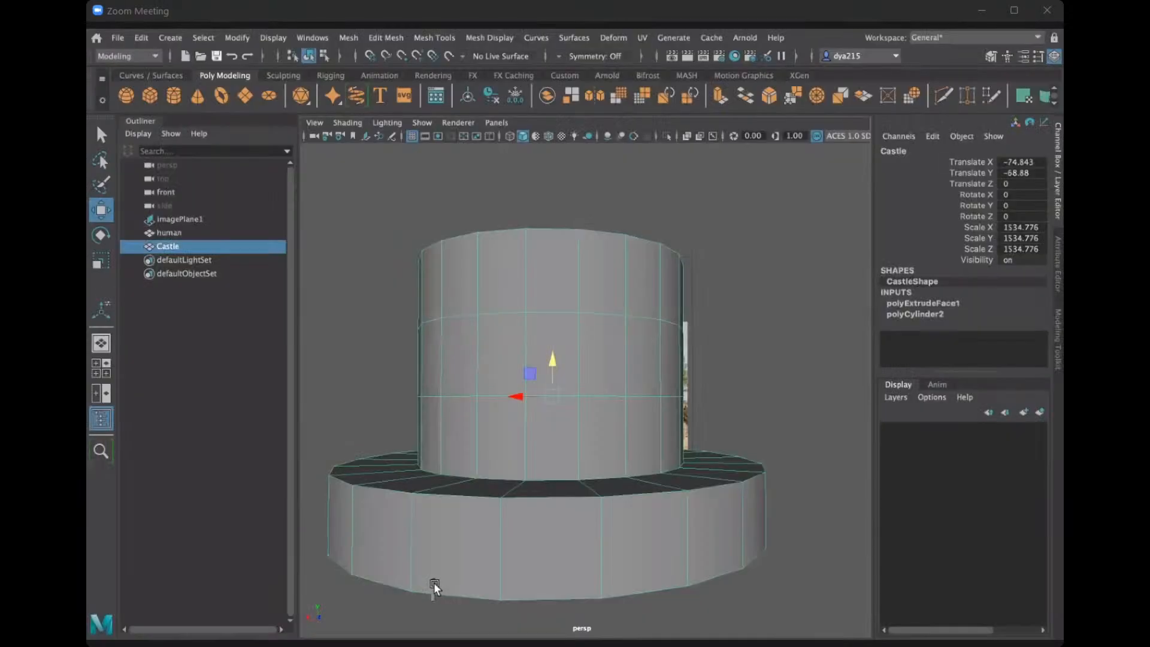
Try raising the human onto the base's upper ledge beside the tower wall, and undo the moves.
{"action": "left_click", "coordinate": [431, 582]}
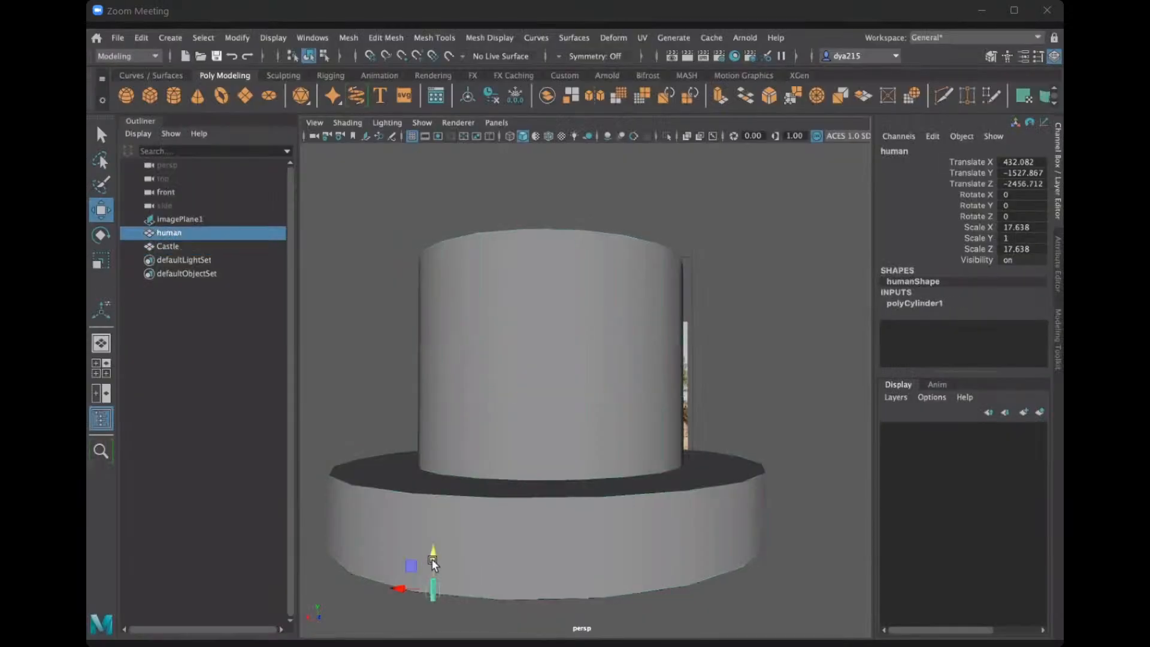
{"action": "left_click_drag", "start_coordinate": [432, 558], "coordinate": [434, 477]}
{"action": "scroll", "coordinate": [419, 502], "scroll_direction": "up", "scroll_amount": 5}
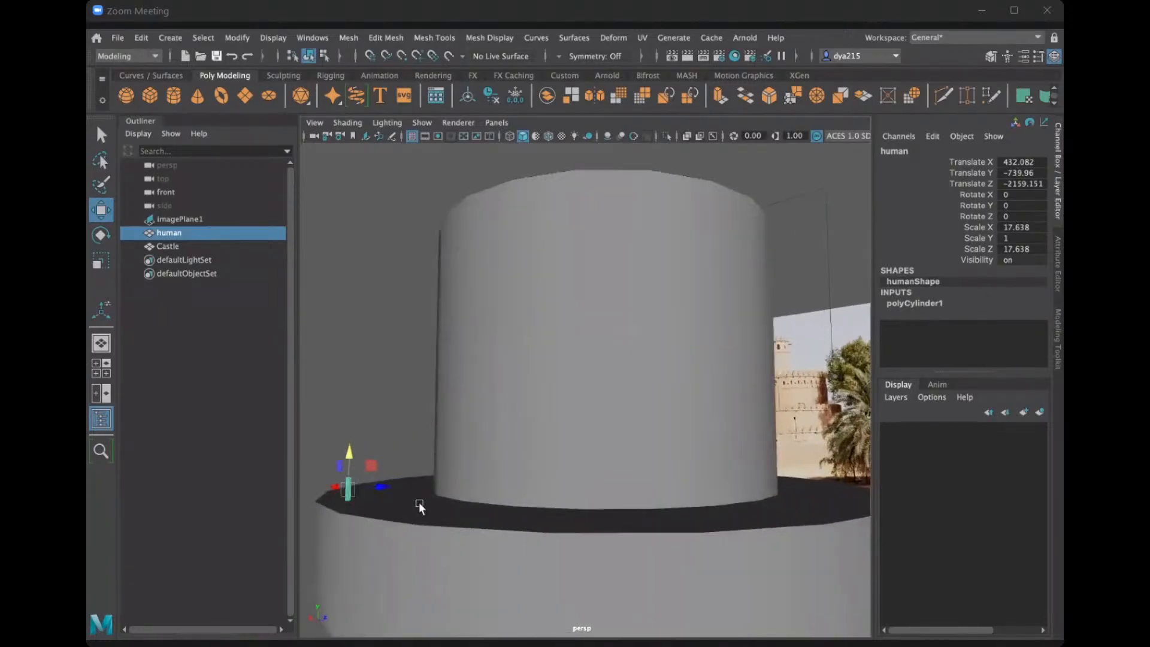
{"action": "middle_click_drag", "start_coordinate": [419, 502], "coordinate": [570, 501], "text": "alt"}
{"action": "left_click_drag", "start_coordinate": [570, 500], "coordinate": [507, 427], "text": "alt"}
{"action": "key", "text": "ctrl+z"}
{"action": "key", "text": "ctrl+z"}
{"action": "key", "text": "ctrl+z"}
{"action": "key", "text": "ctrl+z"}
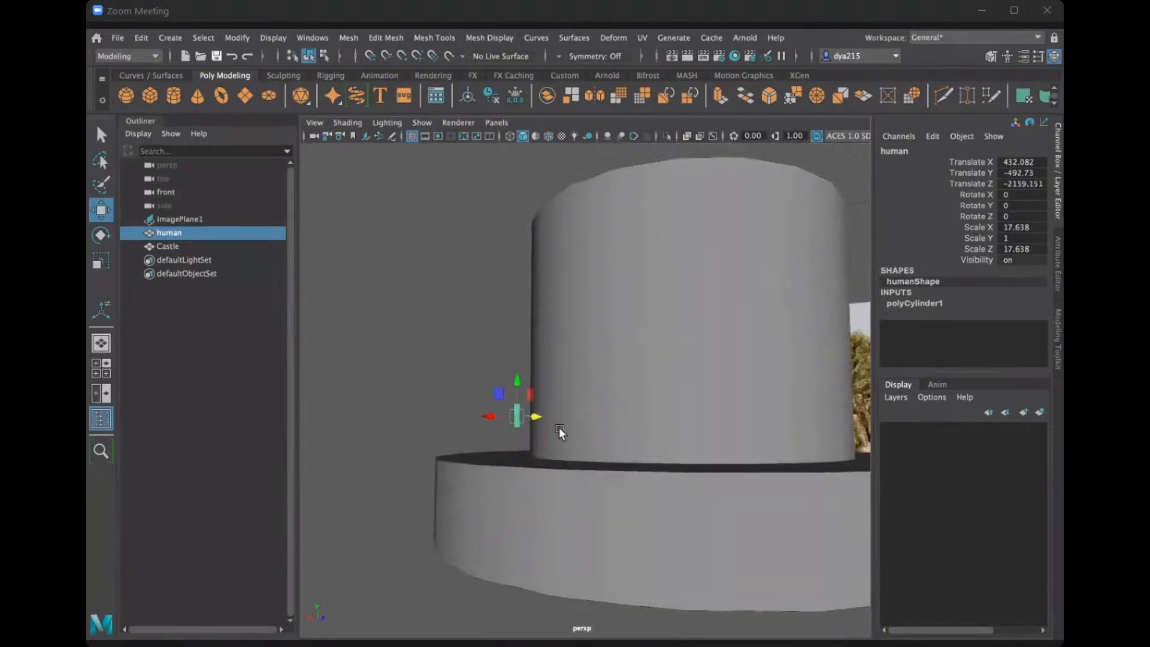
Switch the Castle to face selection and select a face in the lowest row of the upper cylinder, just above the ledge.
{"action": "left_click_drag", "start_coordinate": [568, 440], "coordinate": [629, 465], "text": "alt"}
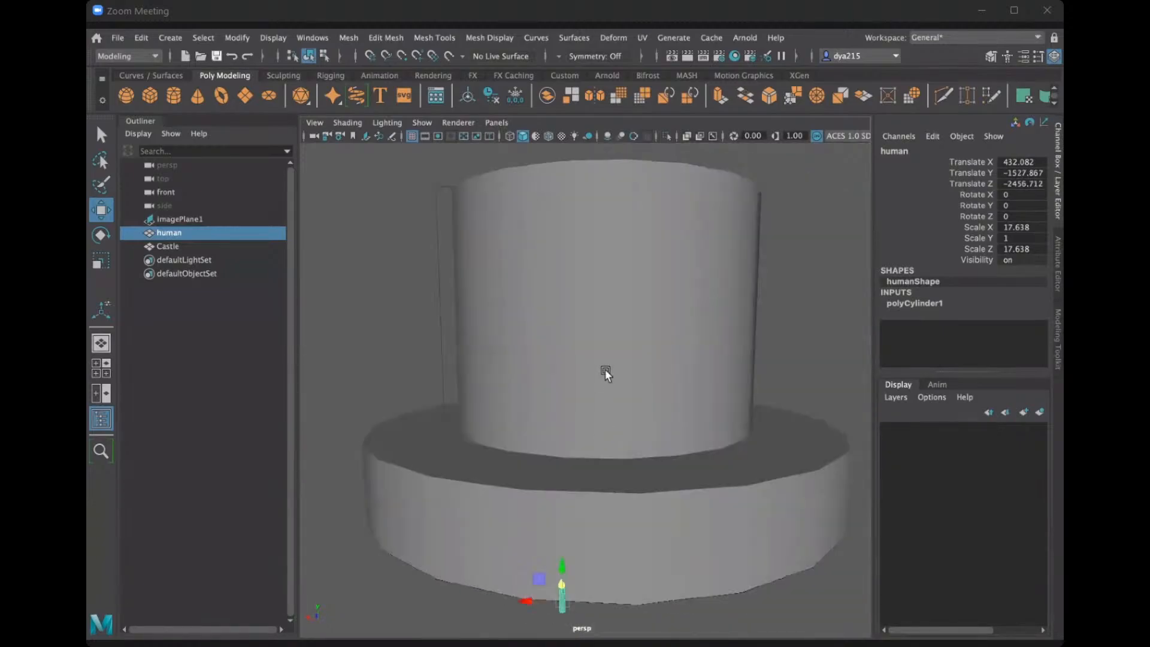
{"action": "left_click", "coordinate": [605, 369]}
{"action": "right_click_drag", "start_coordinate": [632, 405], "coordinate": [563, 404], "text": "alt"}
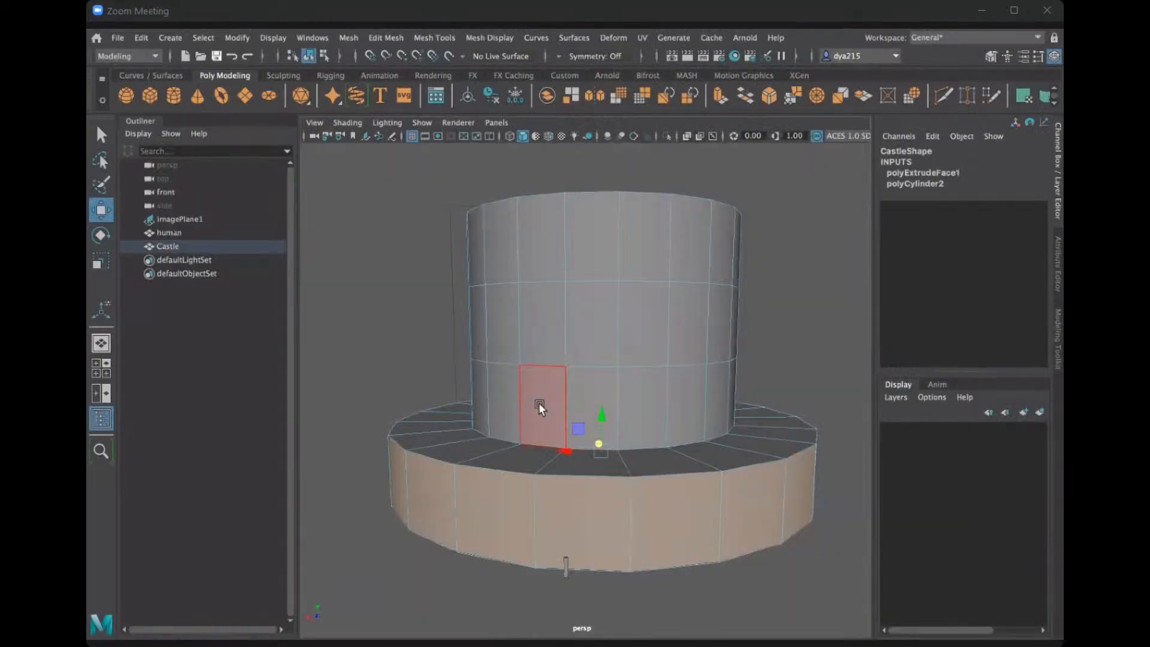
{"action": "left_click", "coordinate": [537, 402]}
{"action": "key", "text": "Tab"}
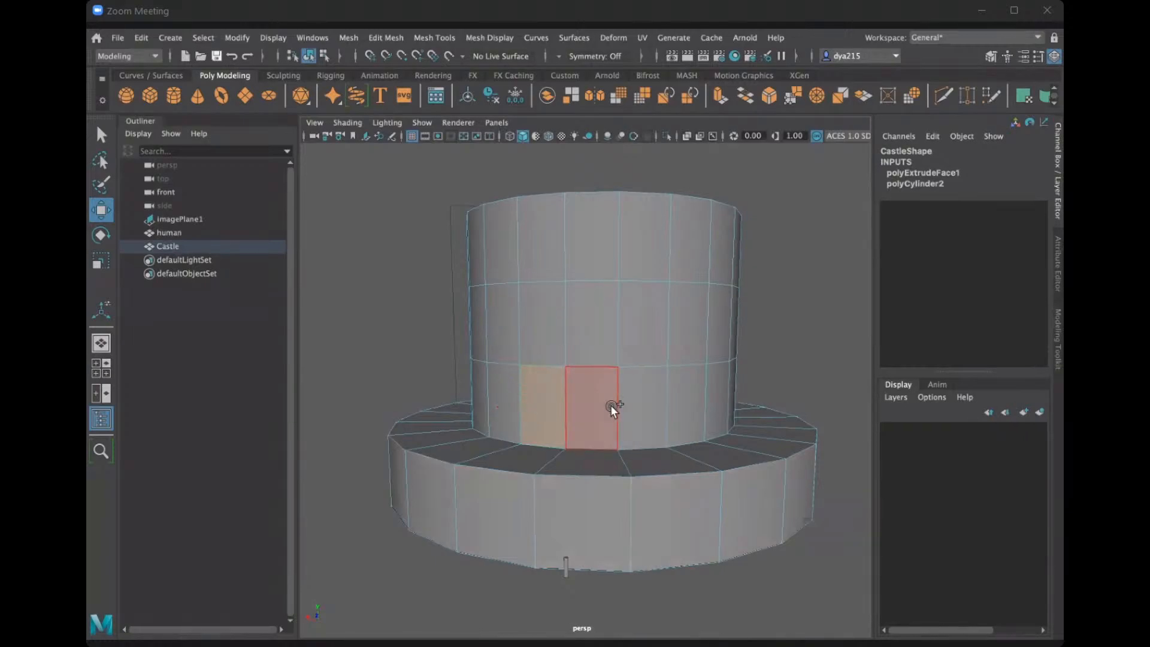
{"action": "key", "text": "w"}
Compare the Castle's upper cylinder with the reference photo and examine the fort's tiers and wall openings up close.
{"action": "left_click_drag", "start_coordinate": [718, 456], "coordinate": [587, 426], "text": "alt"}
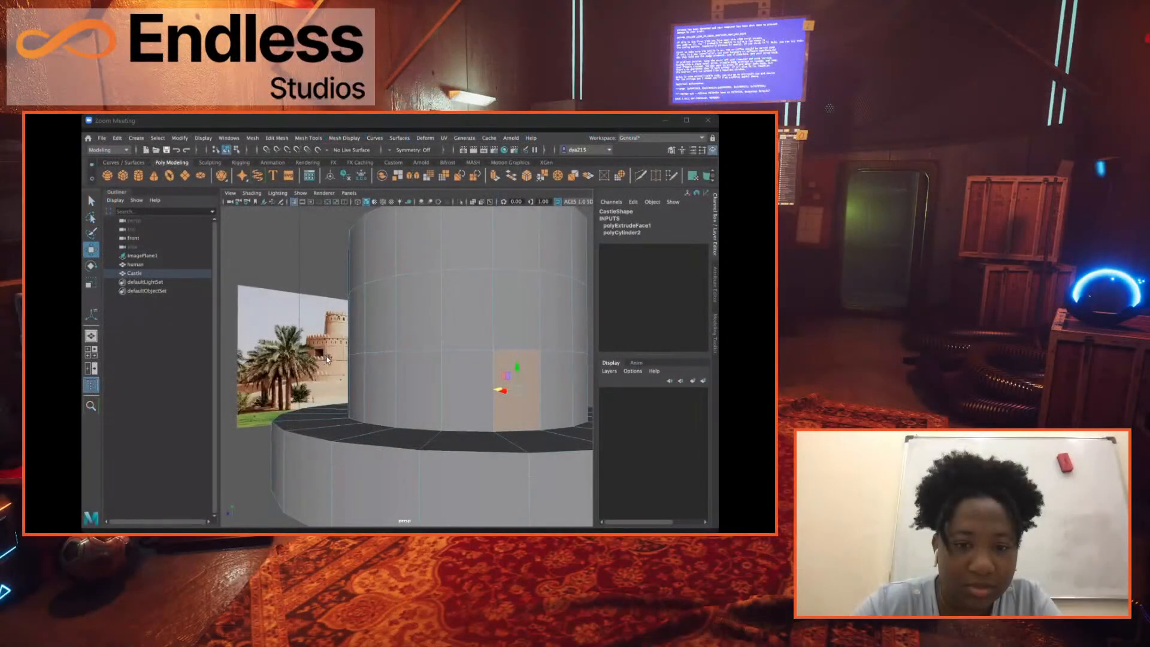
{"action": "scroll", "coordinate": [327, 360], "scroll_direction": "down", "scroll_amount": 4}
{"action": "scroll", "coordinate": [327, 360], "scroll_direction": "up", "scroll_amount": 1}
{"action": "left_click_drag", "start_coordinate": [327, 358], "coordinate": [354, 360], "text": "alt"}
{"action": "middle_click_drag", "start_coordinate": [355, 359], "coordinate": [515, 403], "text": "alt"}
{"action": "scroll", "coordinate": [515, 403], "scroll_direction": "up", "scroll_amount": 4}
{"action": "left_click_drag", "start_coordinate": [515, 403], "coordinate": [418, 387], "text": "alt"}
{"action": "middle_click_drag", "start_coordinate": [476, 404], "coordinate": [419, 332], "text": "alt"}
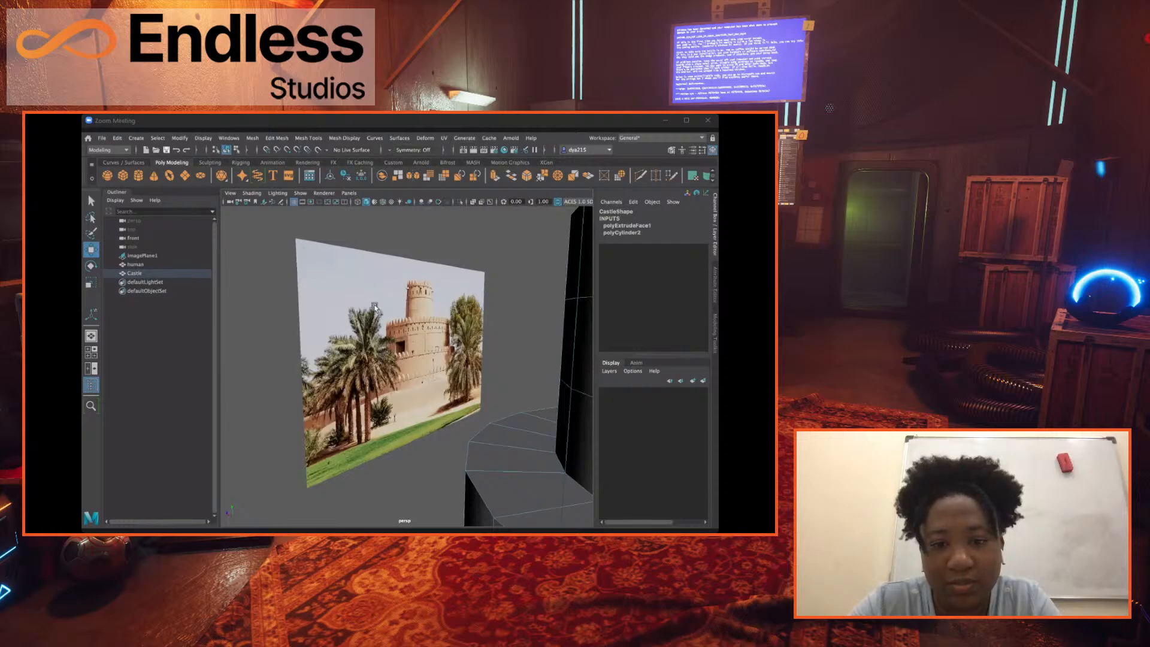
{"action": "scroll", "coordinate": [384, 308], "scroll_direction": "up", "scroll_amount": 3}
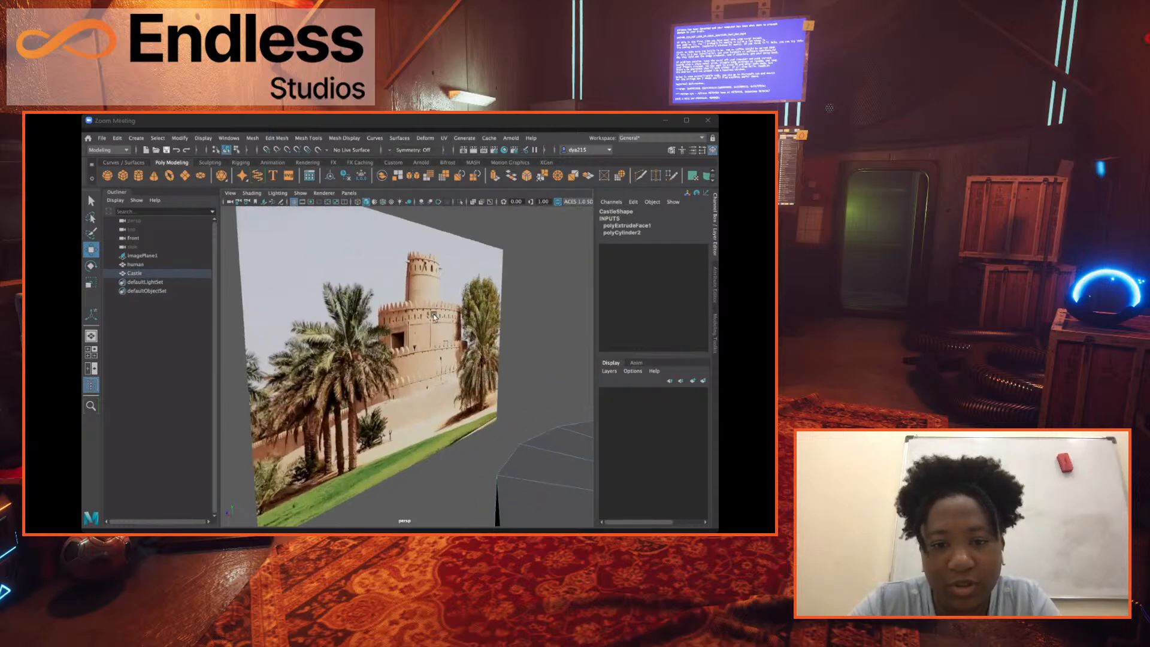
Examine the fort in the reference photo and compare its tiers with the Castle's upper cylinder and ledge from several angles.
{"action": "scroll", "coordinate": [388, 355], "scroll_direction": "up", "scroll_amount": 3}
{"action": "left_click_drag", "start_coordinate": [388, 355], "coordinate": [457, 308], "text": "alt"}
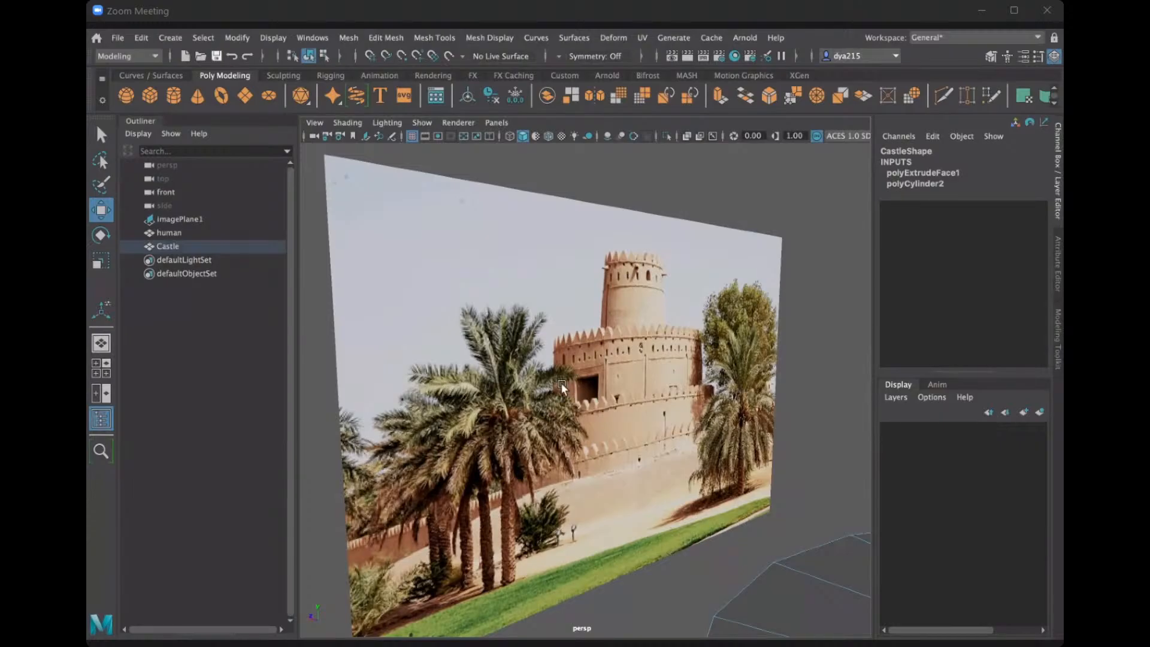
{"action": "scroll", "coordinate": [619, 415], "scroll_direction": "down", "scroll_amount": 5}
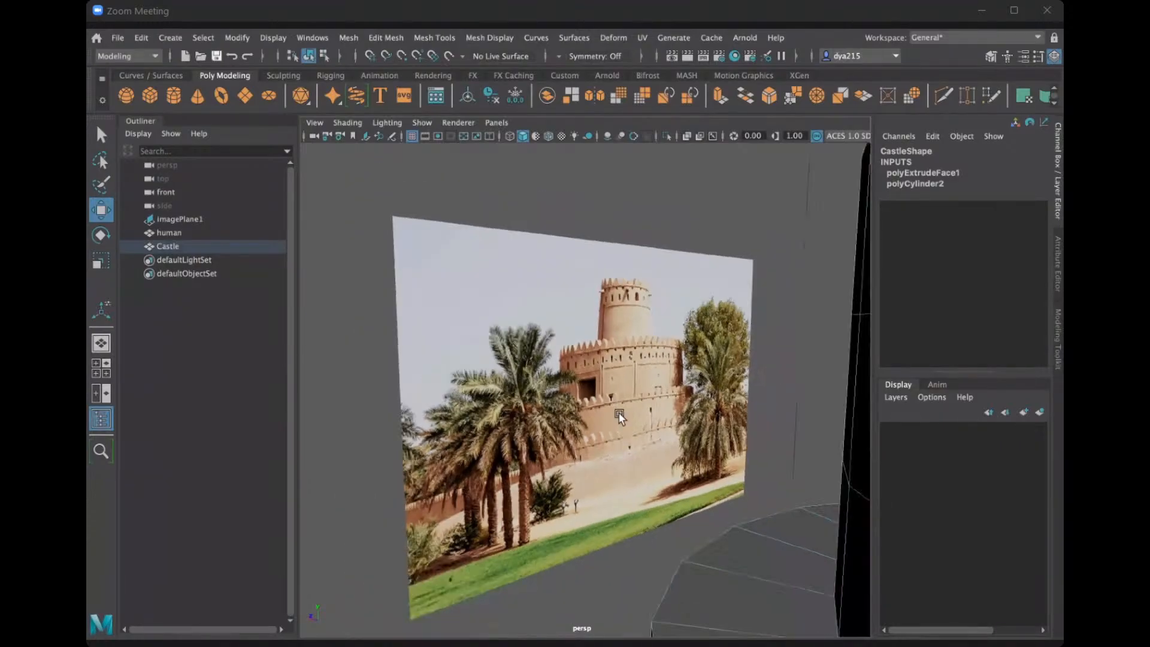
{"action": "scroll", "coordinate": [611, 457], "scroll_direction": "down", "scroll_amount": 5}
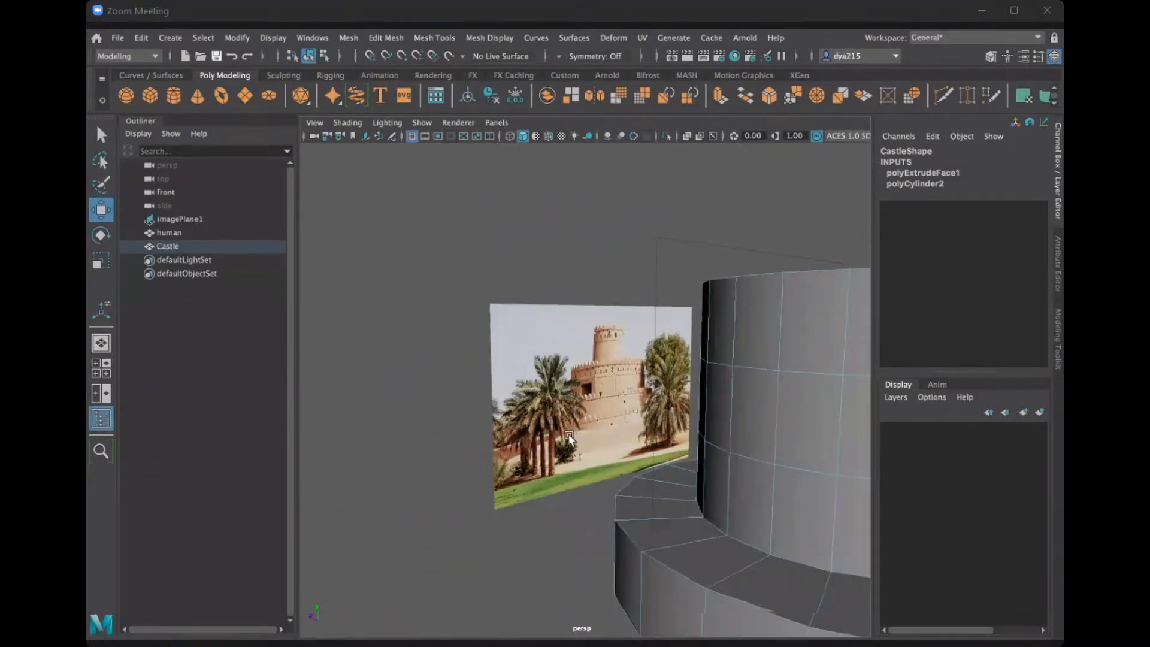
{"action": "left_click_drag", "start_coordinate": [661, 445], "coordinate": [644, 443], "text": "alt"}
{"action": "middle_click_drag", "start_coordinate": [644, 443], "coordinate": [564, 423], "text": "alt"}
{"action": "left_click_drag", "start_coordinate": [593, 441], "coordinate": [466, 394], "text": "alt"}
{"action": "scroll", "coordinate": [560, 429], "scroll_direction": "down", "scroll_amount": 4}
{"action": "scroll", "coordinate": [562, 430], "scroll_direction": "up", "scroll_amount": 3}
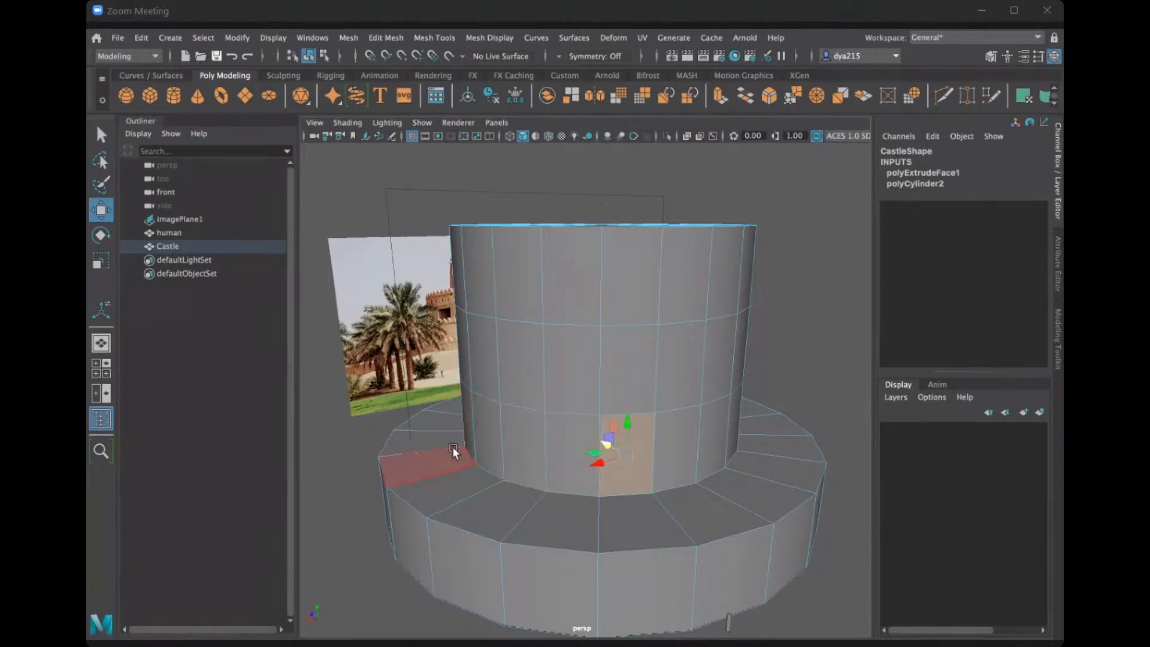
{"action": "left_click_drag", "start_coordinate": [452, 447], "coordinate": [578, 422], "text": "alt"}
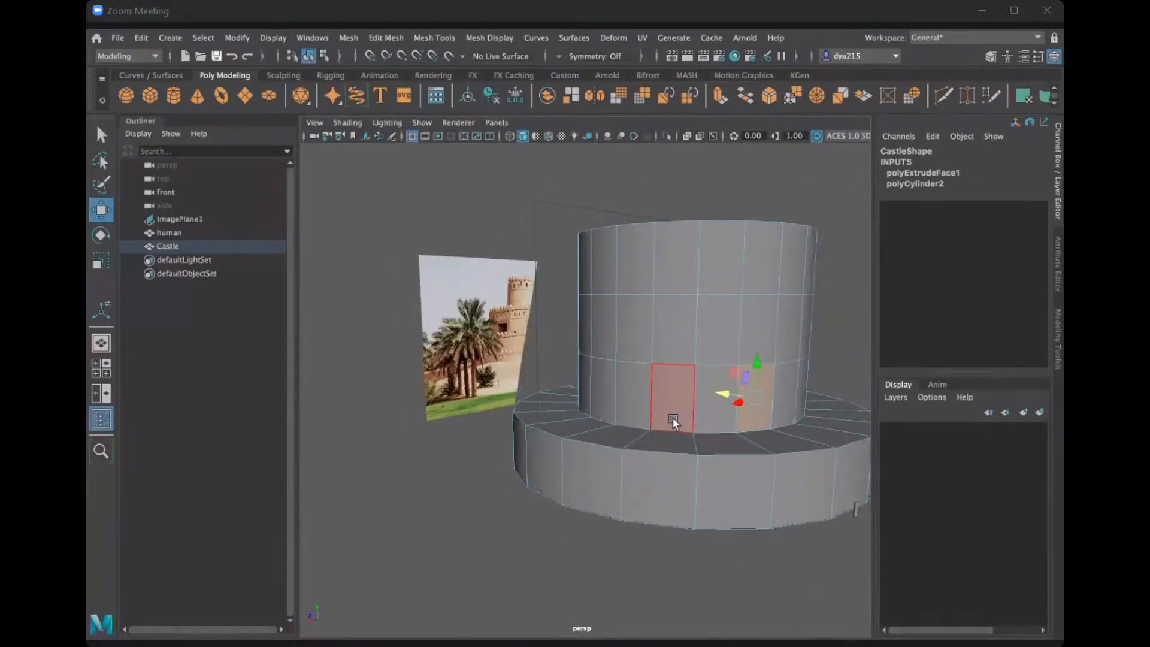
{"action": "left_click_drag", "start_coordinate": [652, 418], "coordinate": [606, 433], "text": "alt"}
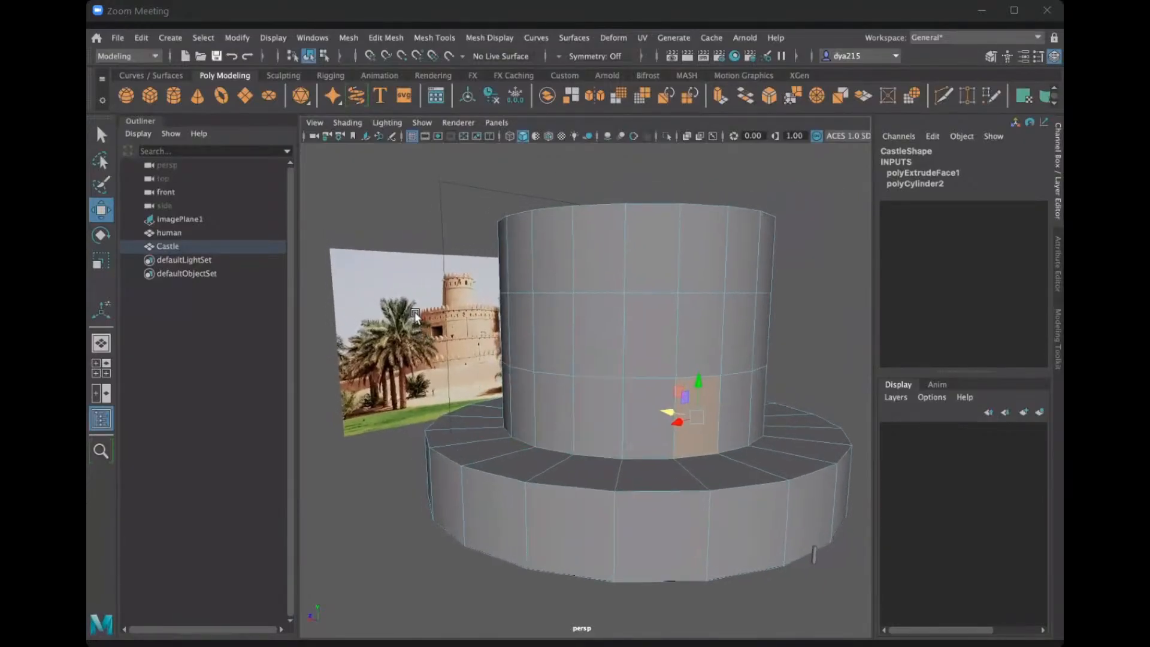
Return the Castle to object selection and select the human standing at the foot of its base.
{"action": "left_click", "coordinate": [408, 294]}
{"action": "left_click", "coordinate": [629, 411]}
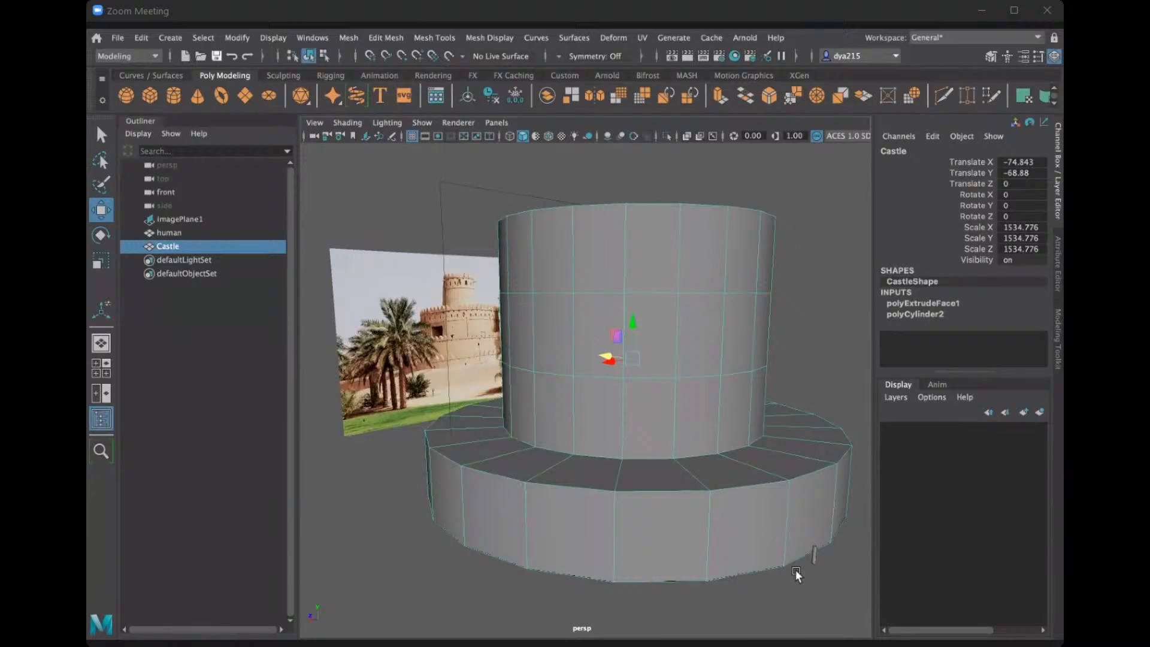
{"action": "left_click_drag", "start_coordinate": [795, 569], "coordinate": [789, 542], "text": "alt"}
{"action": "middle_click_drag", "start_coordinate": [789, 543], "coordinate": [644, 457], "text": "alt"}
{"action": "scroll", "coordinate": [644, 458], "scroll_direction": "up", "scroll_amount": 3}
{"action": "left_click_drag", "start_coordinate": [632, 451], "coordinate": [693, 473], "text": "alt"}
{"action": "left_click", "coordinate": [704, 466]}
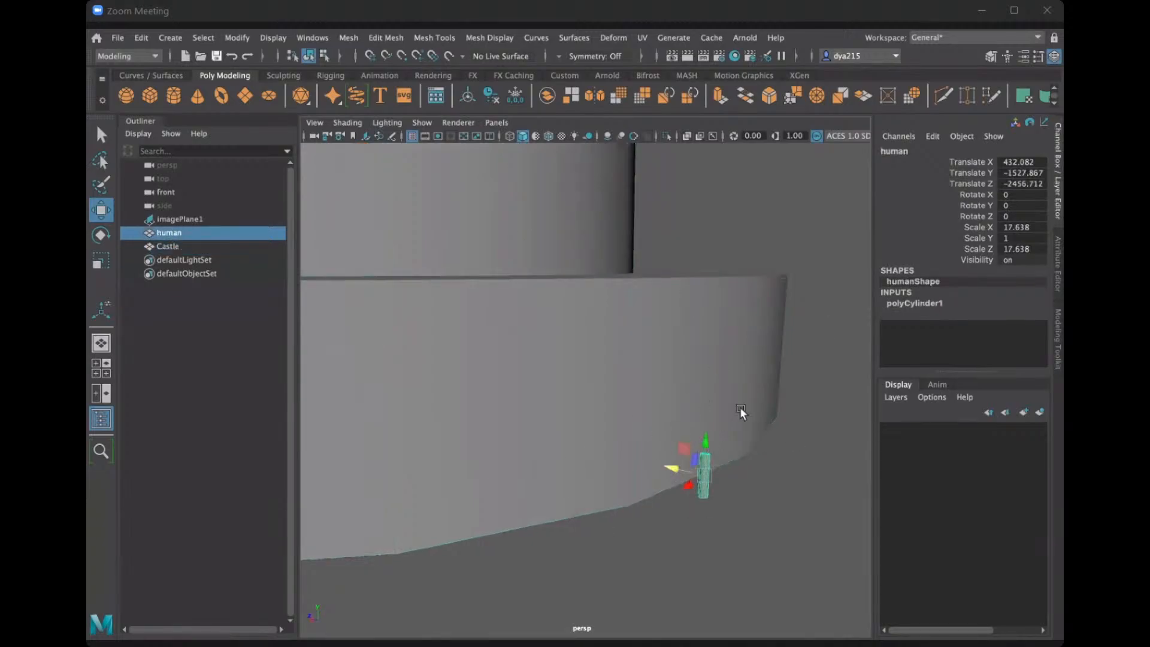
Examine the human's height against the Castle's base wall from close up, farther away and around the side.
{"action": "scroll", "coordinate": [641, 462], "scroll_direction": "down", "scroll_amount": 1}
{"action": "scroll", "coordinate": [641, 462], "scroll_direction": "up", "scroll_amount": 1}
{"action": "middle_click_drag", "start_coordinate": [591, 452], "coordinate": [566, 378], "text": "alt"}
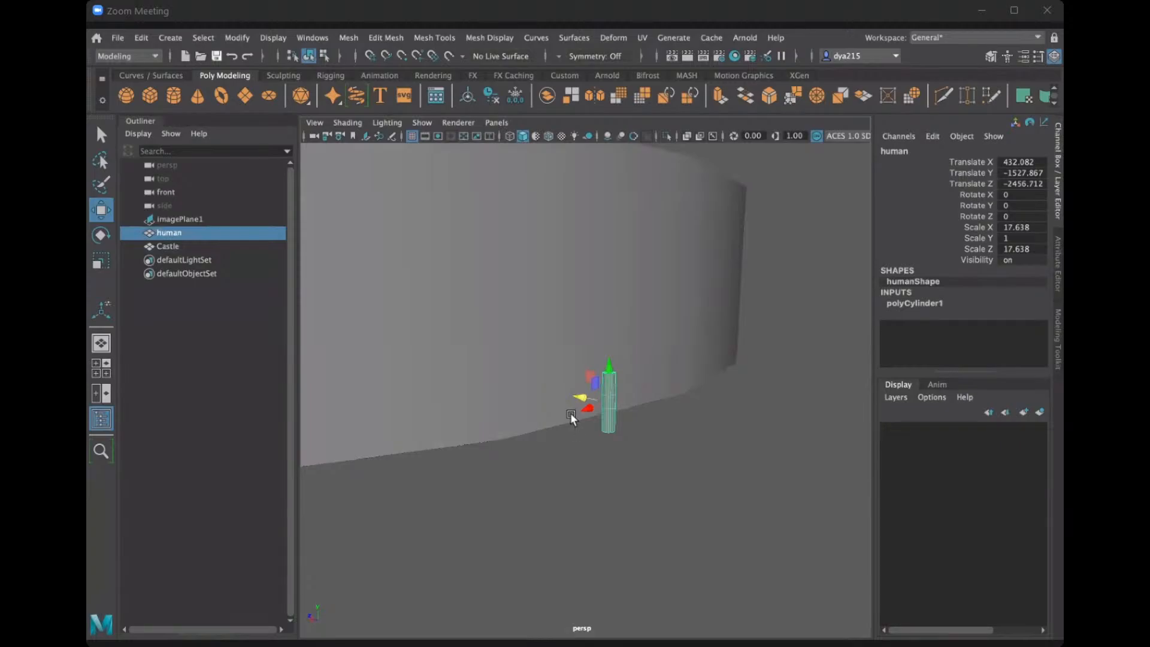
{"action": "left_click_drag", "start_coordinate": [537, 443], "coordinate": [801, 466], "text": "alt"}
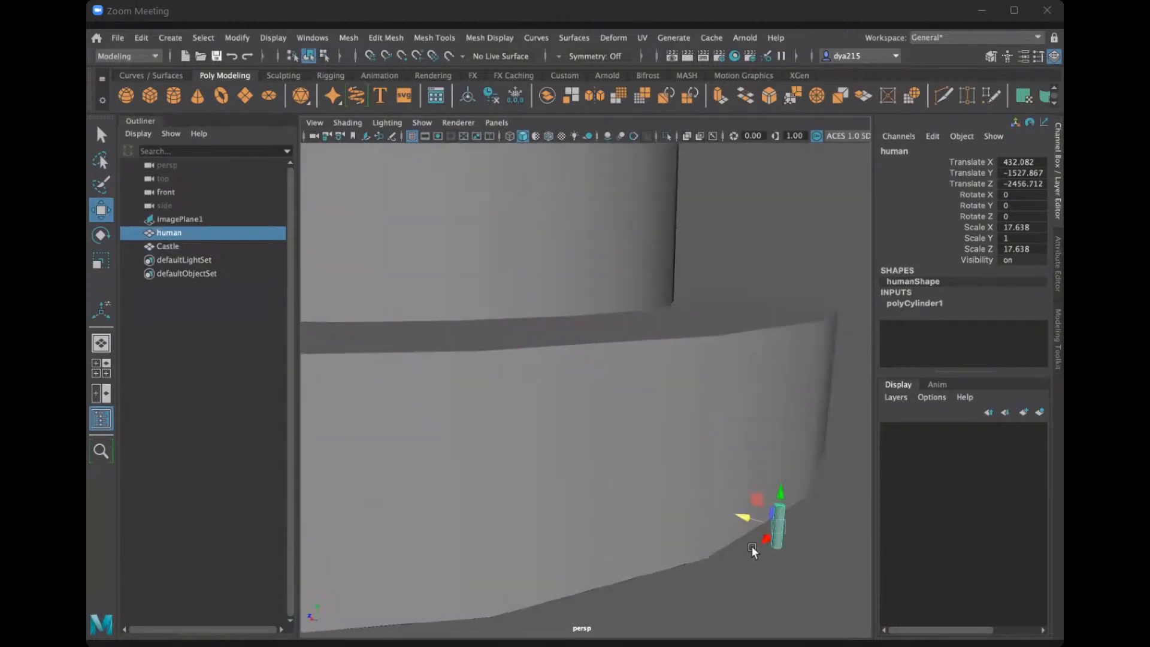
{"action": "left_click_drag", "start_coordinate": [751, 545], "coordinate": [573, 560], "text": "alt"}
{"action": "left_click_drag", "start_coordinate": [483, 423], "coordinate": [548, 364], "text": "alt"}
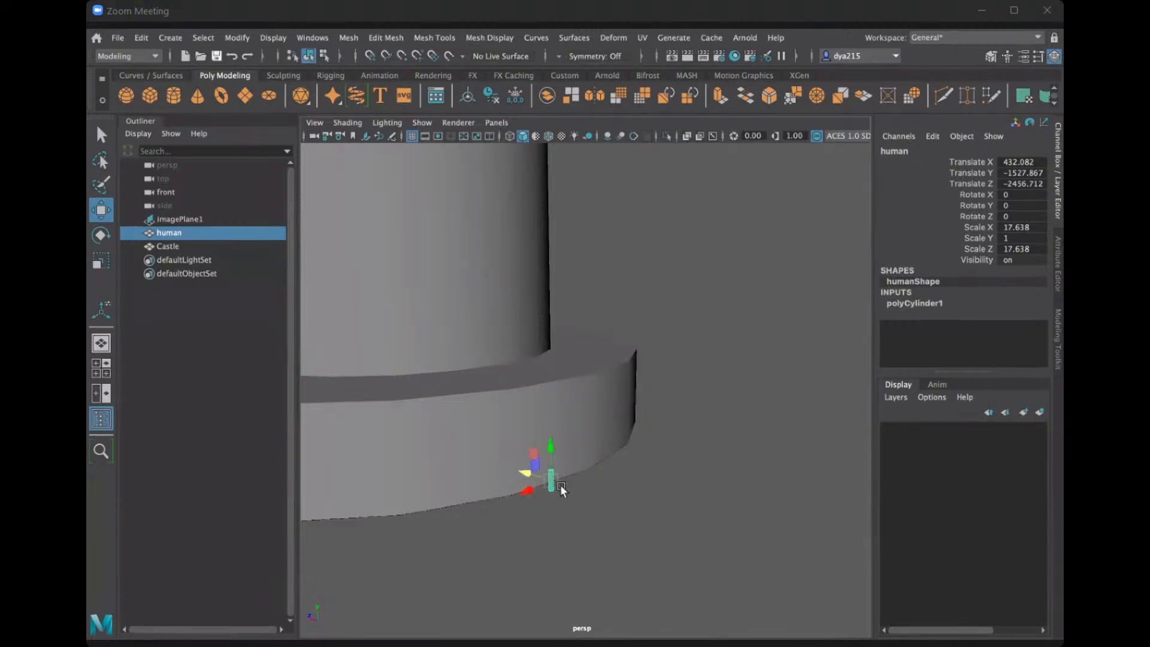
{"action": "left_click_drag", "start_coordinate": [562, 487], "coordinate": [544, 522], "text": "alt"}
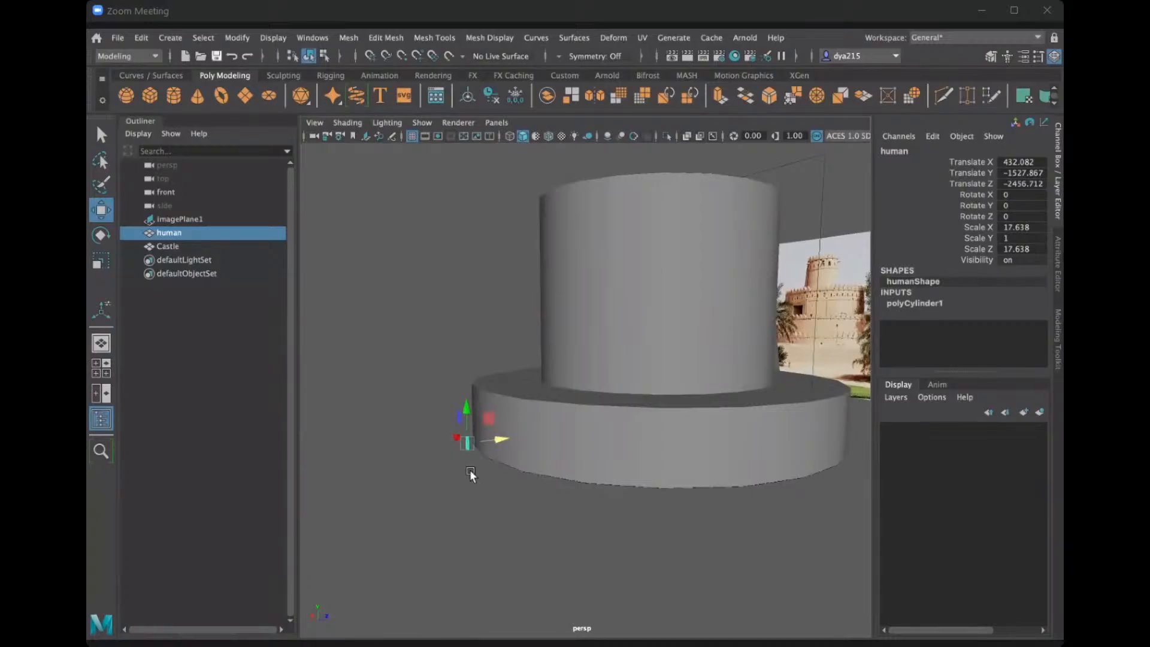
{"action": "scroll", "coordinate": [427, 442], "scroll_direction": "up", "scroll_amount": 4}
{"action": "middle_click_drag", "start_coordinate": [428, 462], "coordinate": [531, 438], "text": "alt"}
{"action": "scroll", "coordinate": [502, 447], "scroll_direction": "up", "scroll_amount": 4}
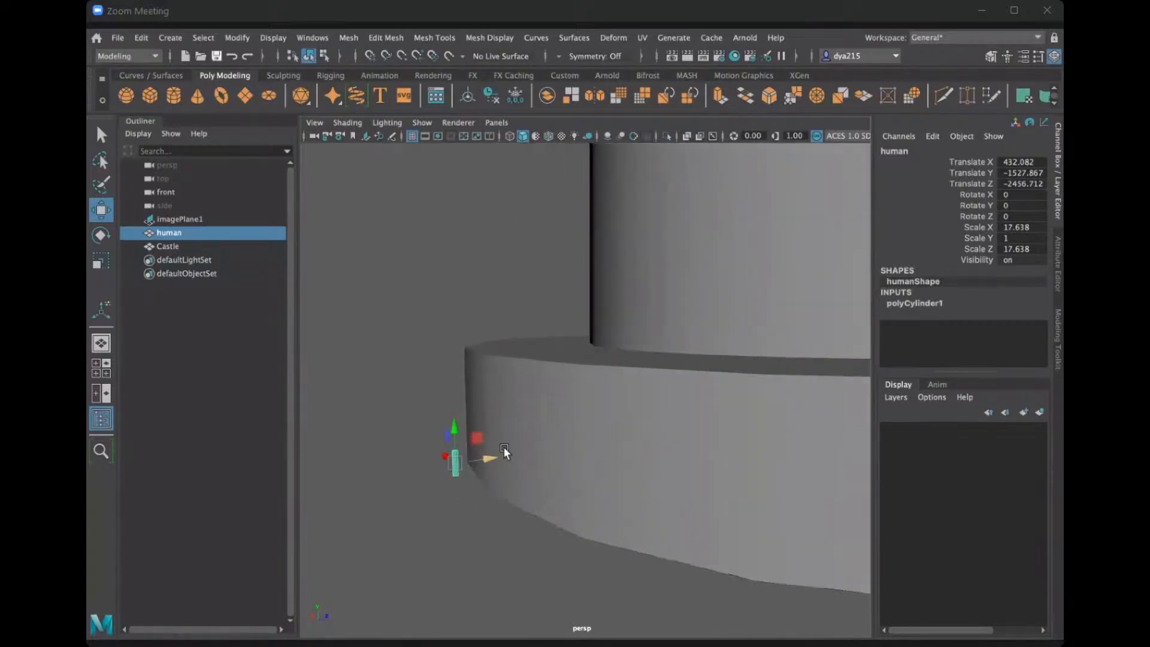
{"action": "left_click_drag", "start_coordinate": [503, 446], "coordinate": [521, 388], "text": "alt"}
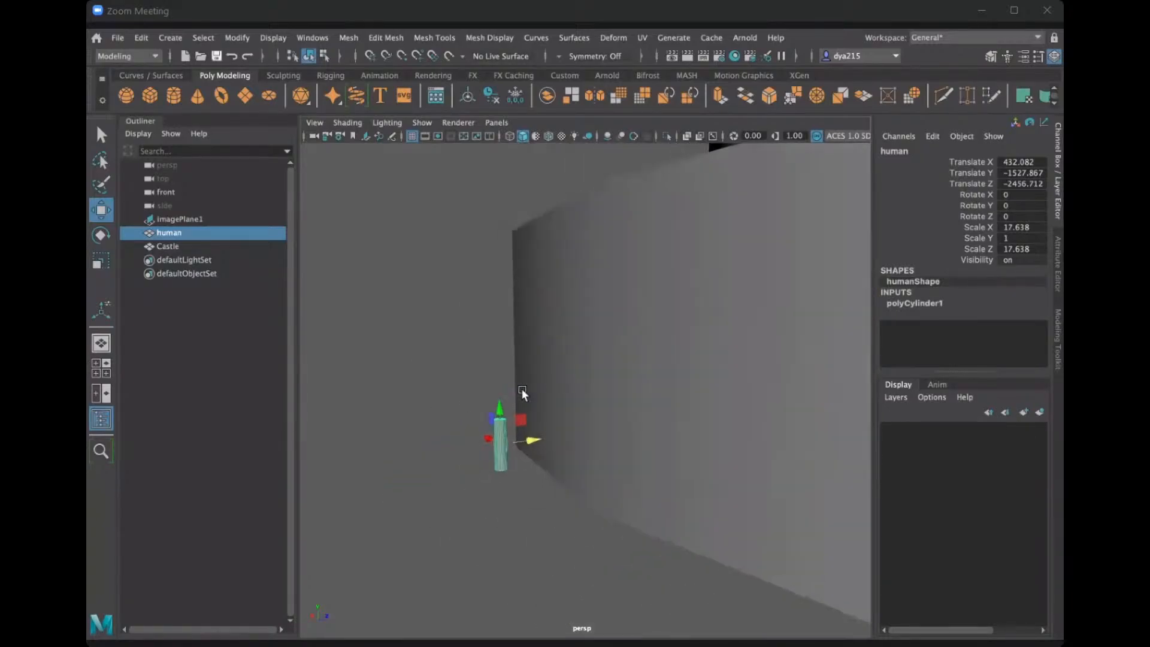
{"action": "left_click_drag", "start_coordinate": [568, 436], "coordinate": [569, 413], "text": "alt"}
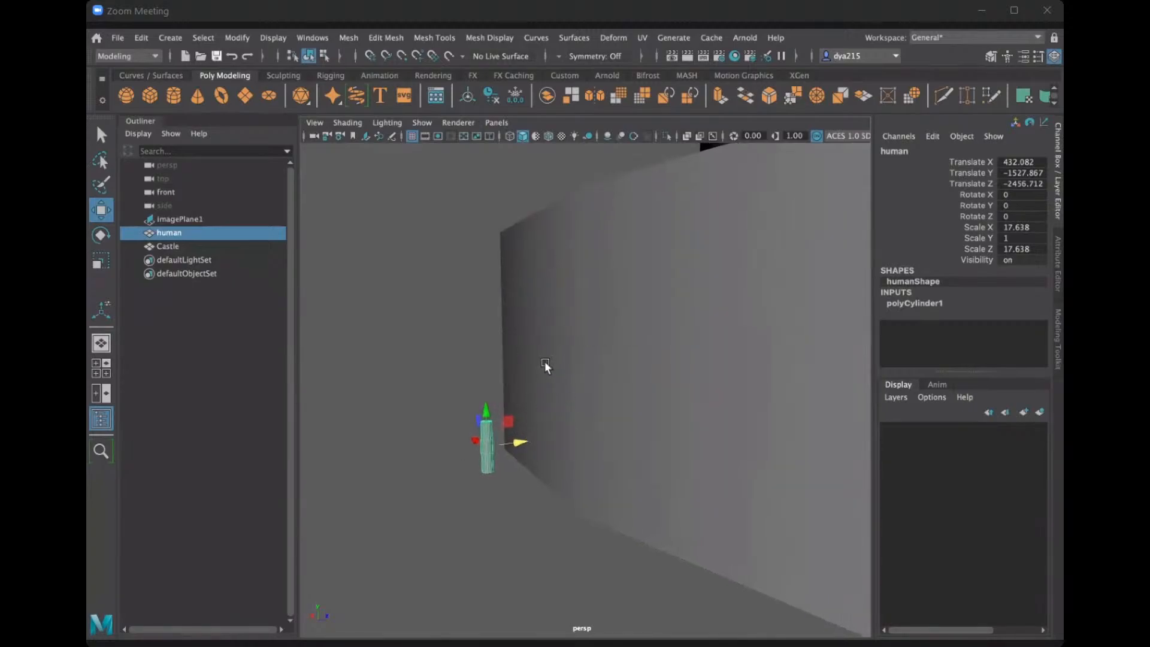
{"action": "left_click_drag", "start_coordinate": [655, 251], "coordinate": [527, 395], "text": "alt"}
Compare the Castle's two tiers with the reference photo and check their scale against the human at the base.
{"action": "middle_click_drag", "start_coordinate": [401, 290], "coordinate": [502, 322], "text": "alt"}
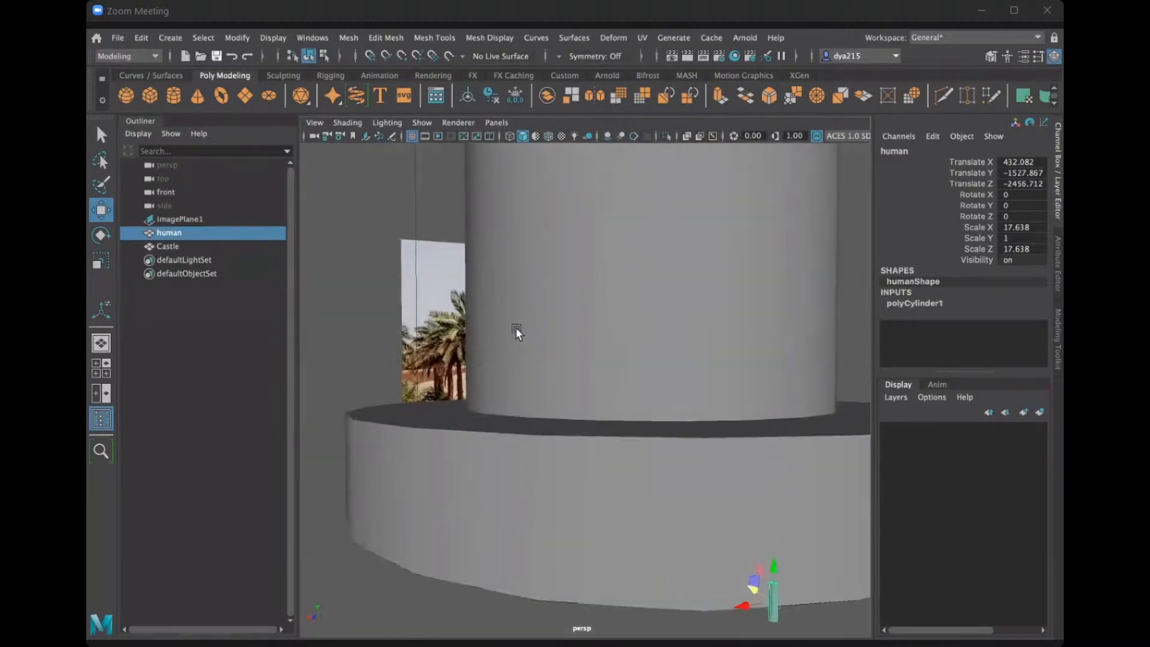
{"action": "scroll", "coordinate": [526, 459], "scroll_direction": "down", "scroll_amount": 2}
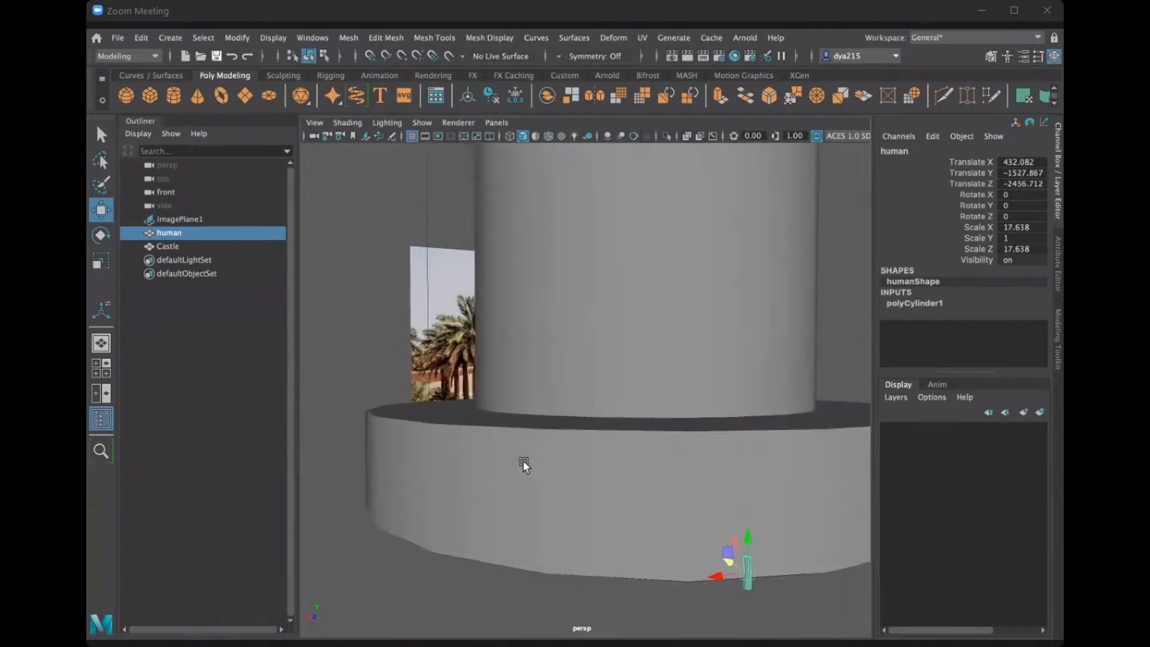
{"action": "left_click_drag", "start_coordinate": [523, 460], "coordinate": [530, 462], "text": "alt"}
{"action": "middle_click_drag", "start_coordinate": [530, 463], "coordinate": [636, 505], "text": "alt"}
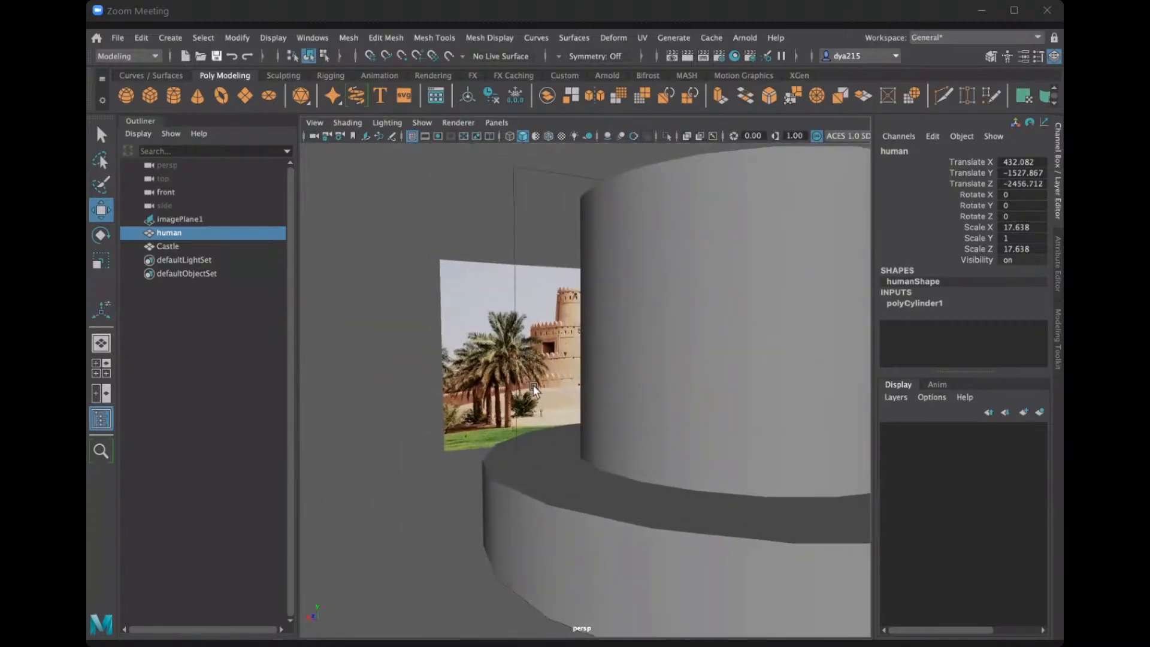
{"action": "left_click_drag", "start_coordinate": [530, 382], "coordinate": [580, 378], "text": "alt"}
{"action": "middle_click_drag", "start_coordinate": [581, 379], "coordinate": [809, 419], "text": "alt"}
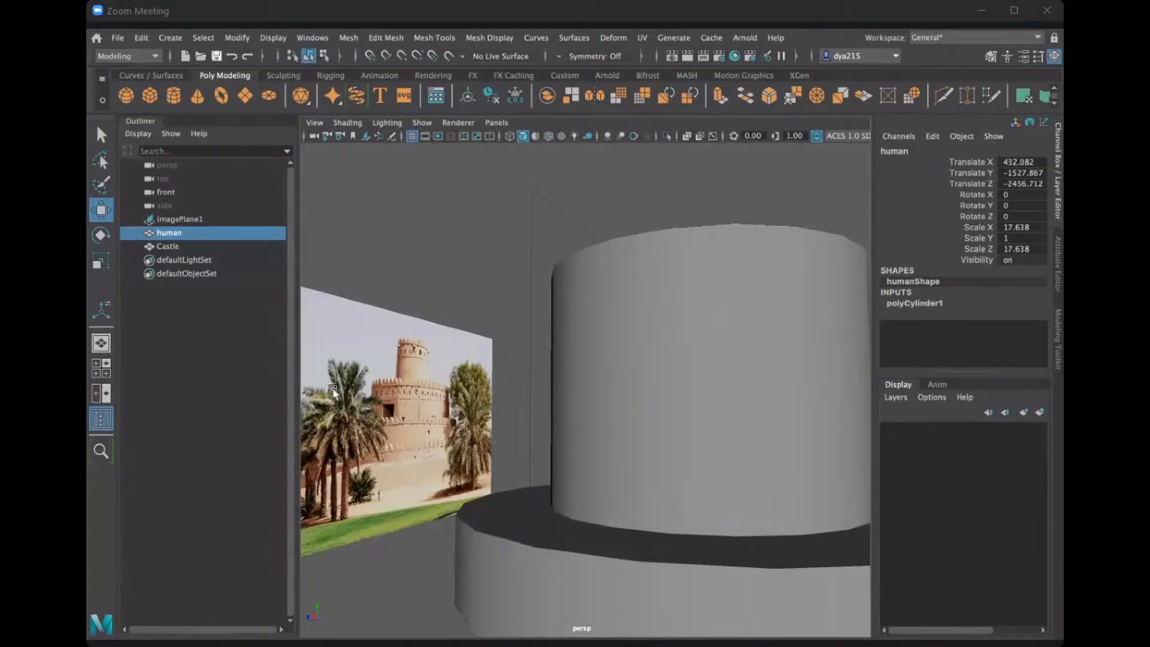
{"action": "scroll", "coordinate": [584, 473], "scroll_direction": "up", "scroll_amount": 3}
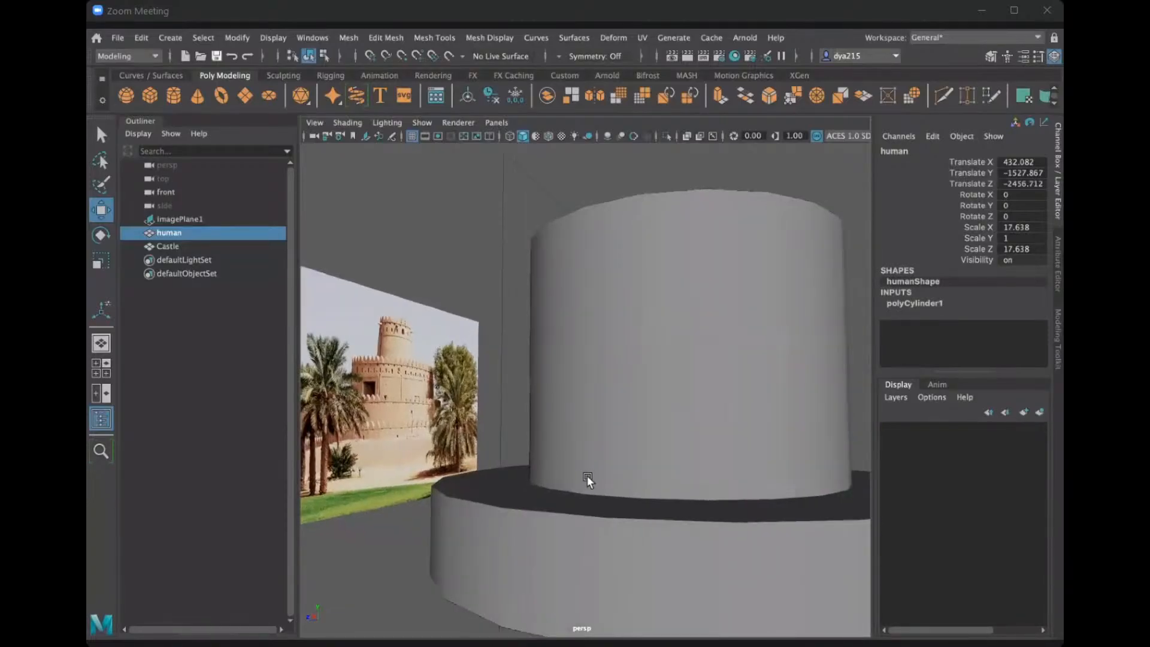
{"action": "scroll", "coordinate": [588, 476], "scroll_direction": "down", "scroll_amount": 3}
{"action": "middle_click_drag", "start_coordinate": [596, 478], "coordinate": [450, 473], "text": "alt"}
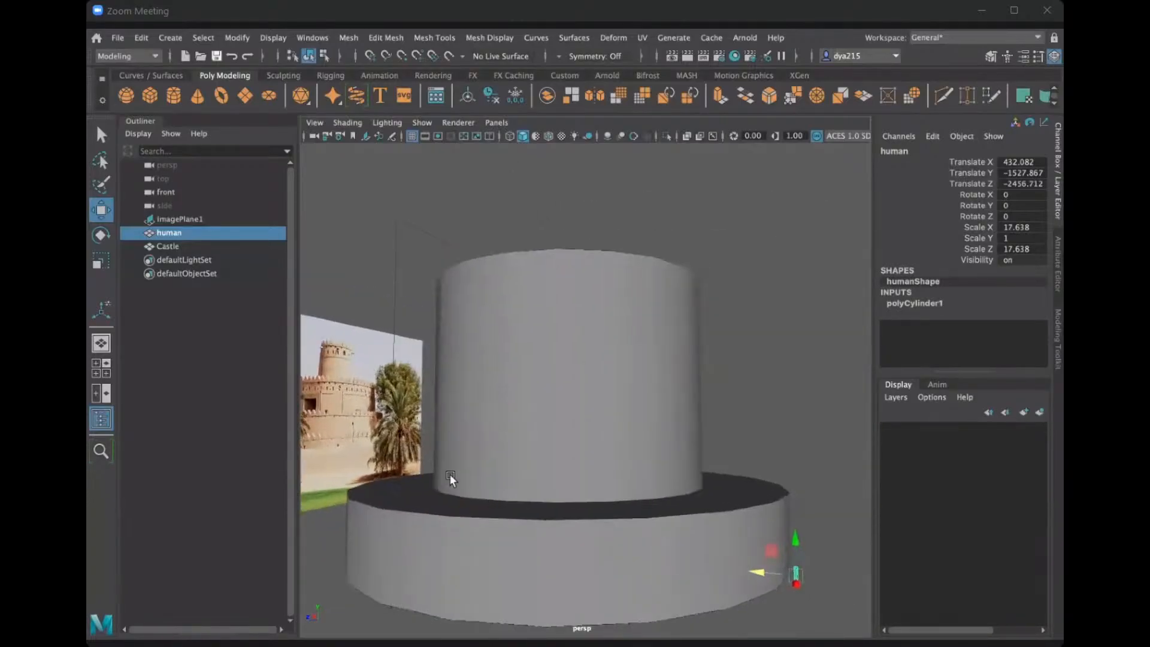
{"action": "left_click_drag", "start_coordinate": [688, 495], "coordinate": [530, 460], "text": "alt"}
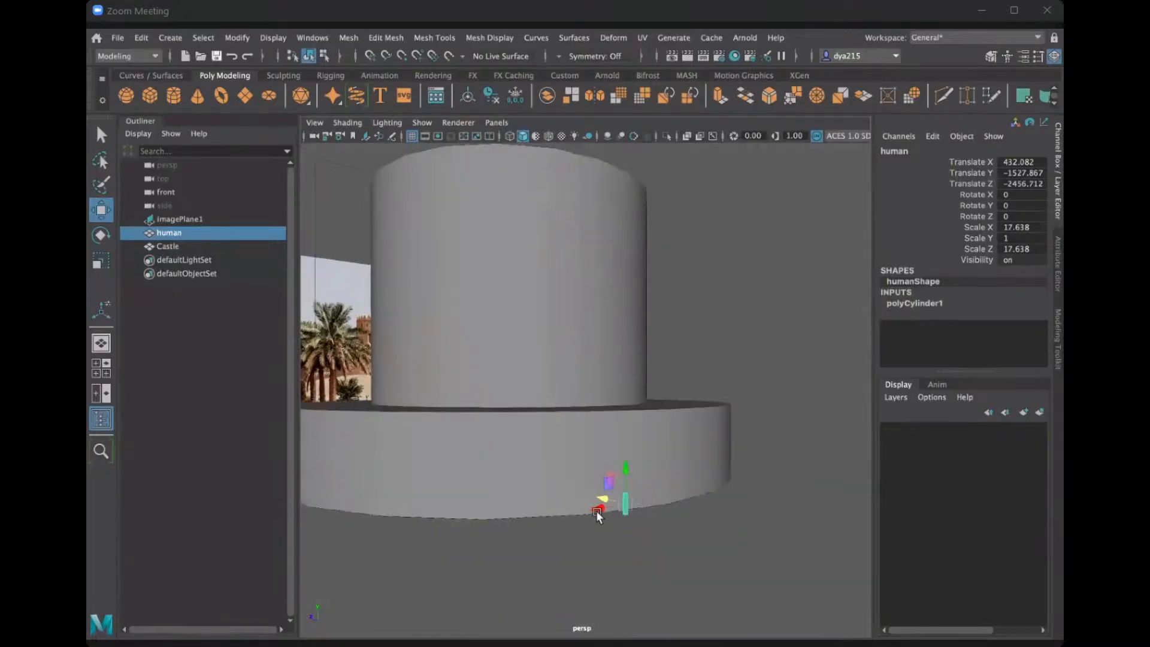
{"action": "scroll", "coordinate": [629, 509], "scroll_direction": "up", "scroll_amount": 3}
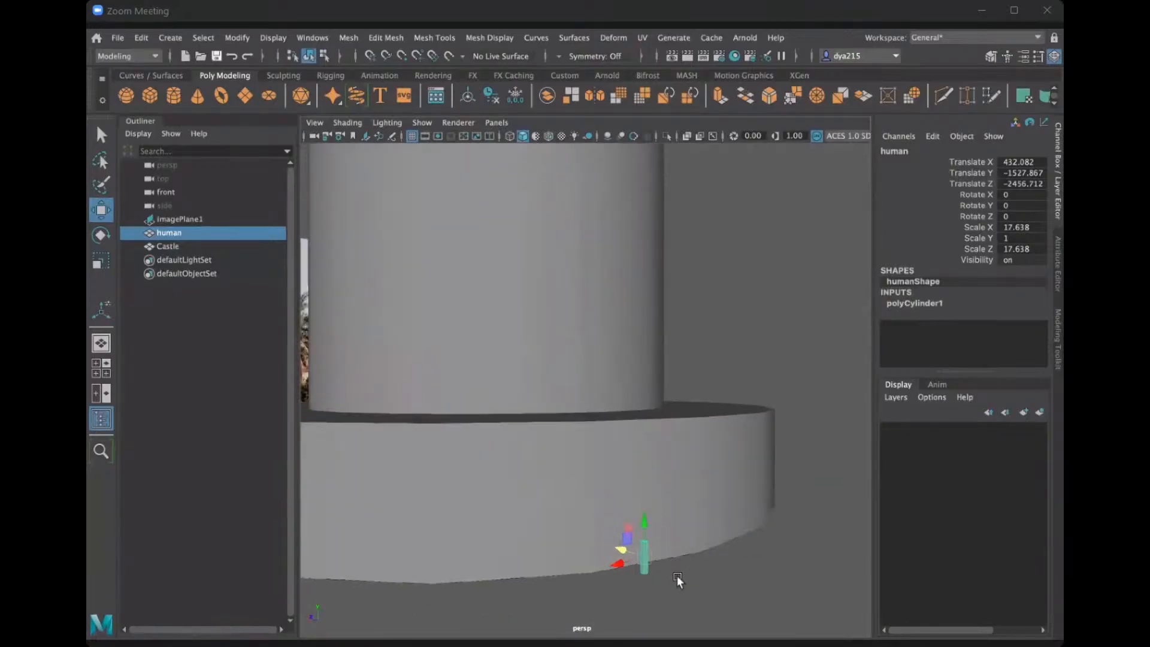
{"action": "middle_click_drag", "start_coordinate": [677, 576], "coordinate": [626, 415], "text": "alt"}
{"action": "scroll", "coordinate": [625, 415], "scroll_direction": "up", "scroll_amount": 5}
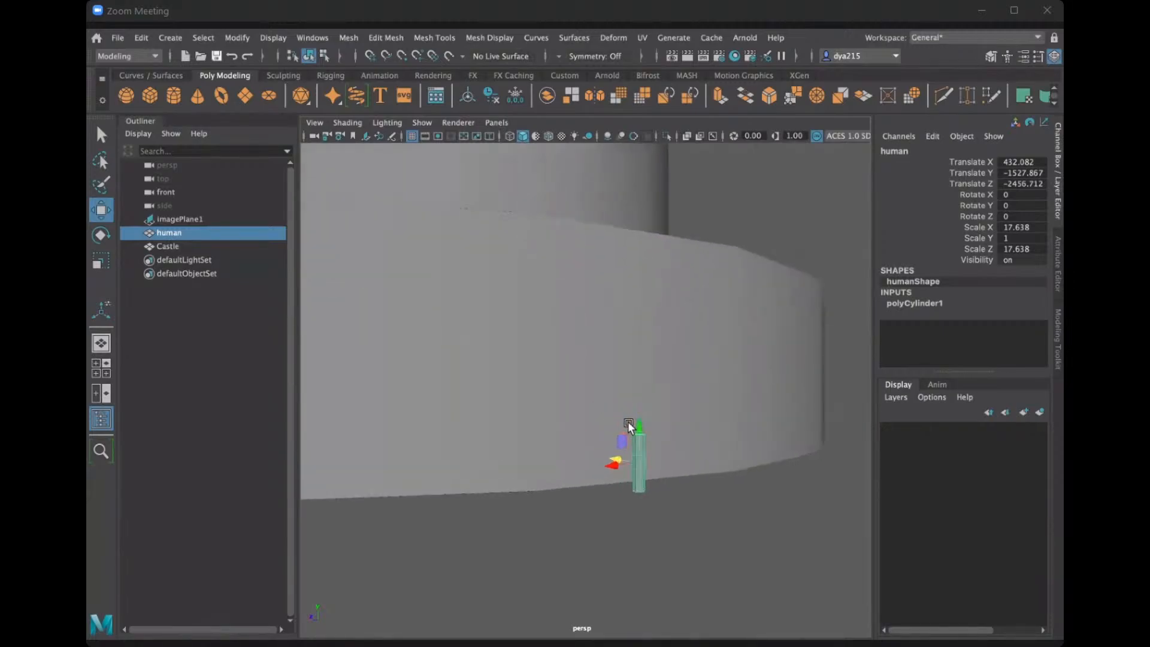
{"action": "left_click_drag", "start_coordinate": [627, 421], "coordinate": [596, 454], "text": "alt"}
{"action": "middle_click_drag", "start_coordinate": [653, 314], "coordinate": [617, 444], "text": "alt"}
Try deleting one face in the lowest row of the Castle's upper cylinder, and undo the deletion.
{"action": "left_click", "coordinate": [652, 372]}
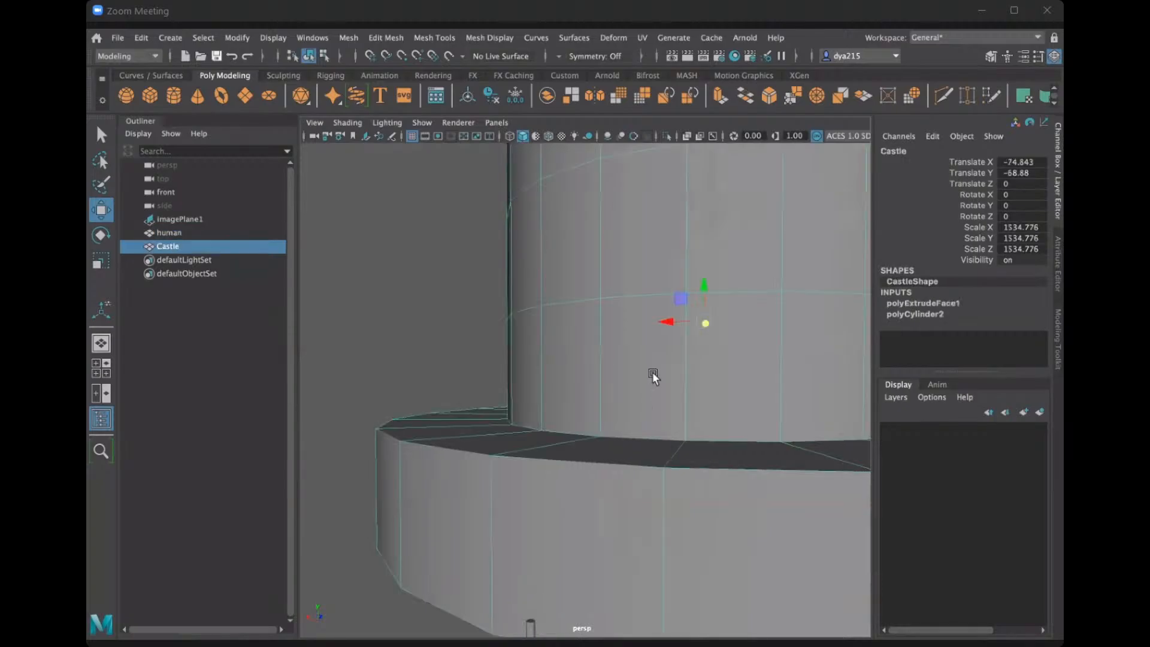
{"action": "scroll", "coordinate": [648, 380], "scroll_direction": "down", "scroll_amount": 4}
{"action": "left_click_drag", "start_coordinate": [648, 380], "coordinate": [581, 407], "text": "alt"}
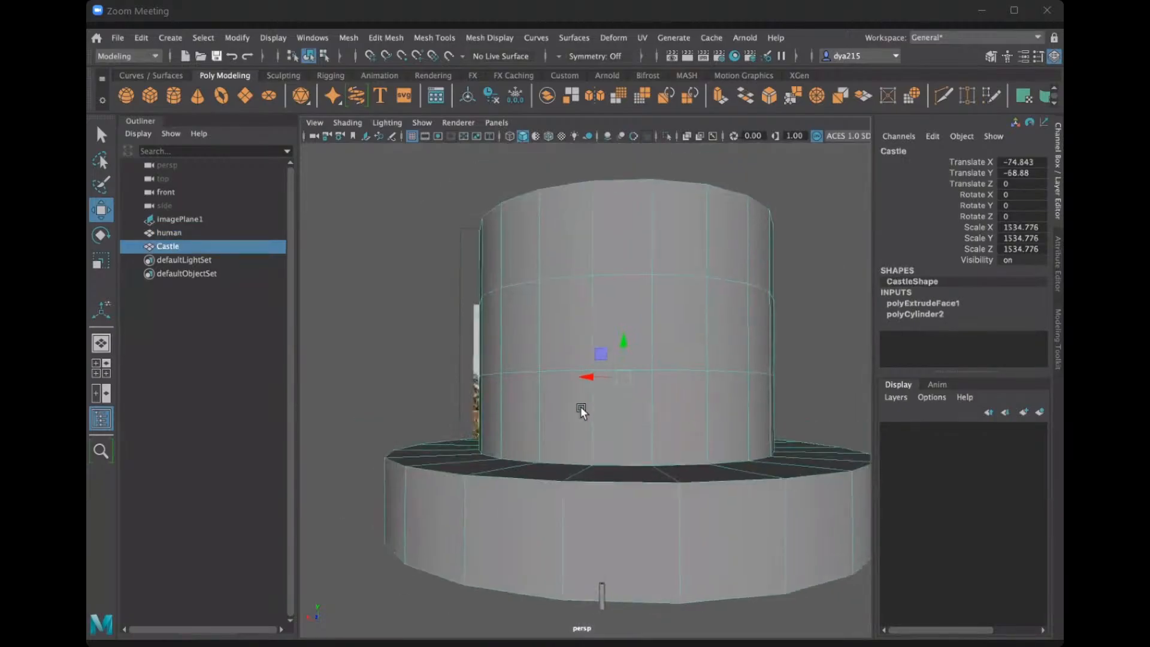
{"action": "right_click_drag", "start_coordinate": [581, 407], "coordinate": [560, 282]}
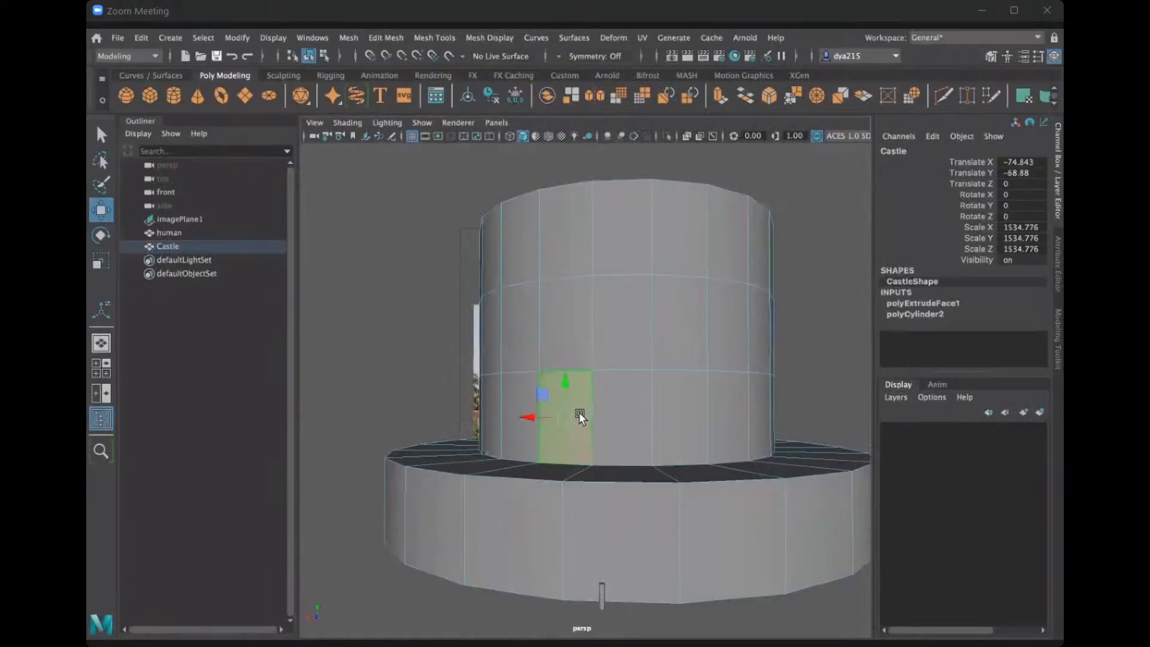
{"action": "left_click", "coordinate": [576, 413]}
{"action": "left_click", "coordinate": [617, 412]}
{"action": "left_click", "coordinate": [572, 423]}
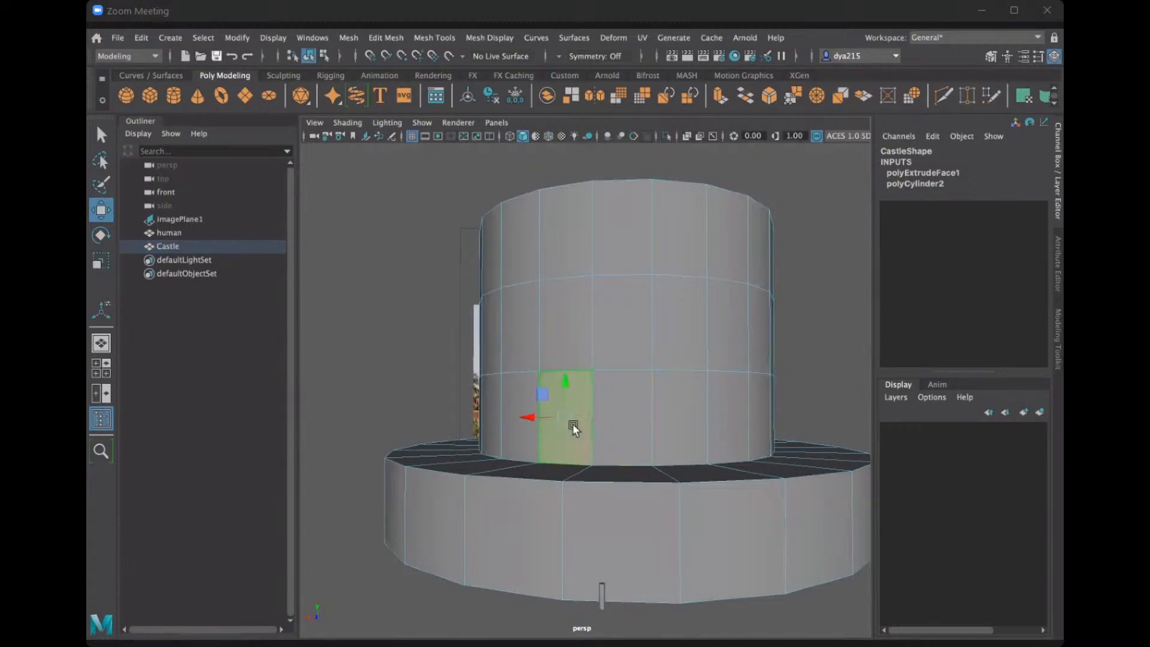
{"action": "key", "text": "Delete"}
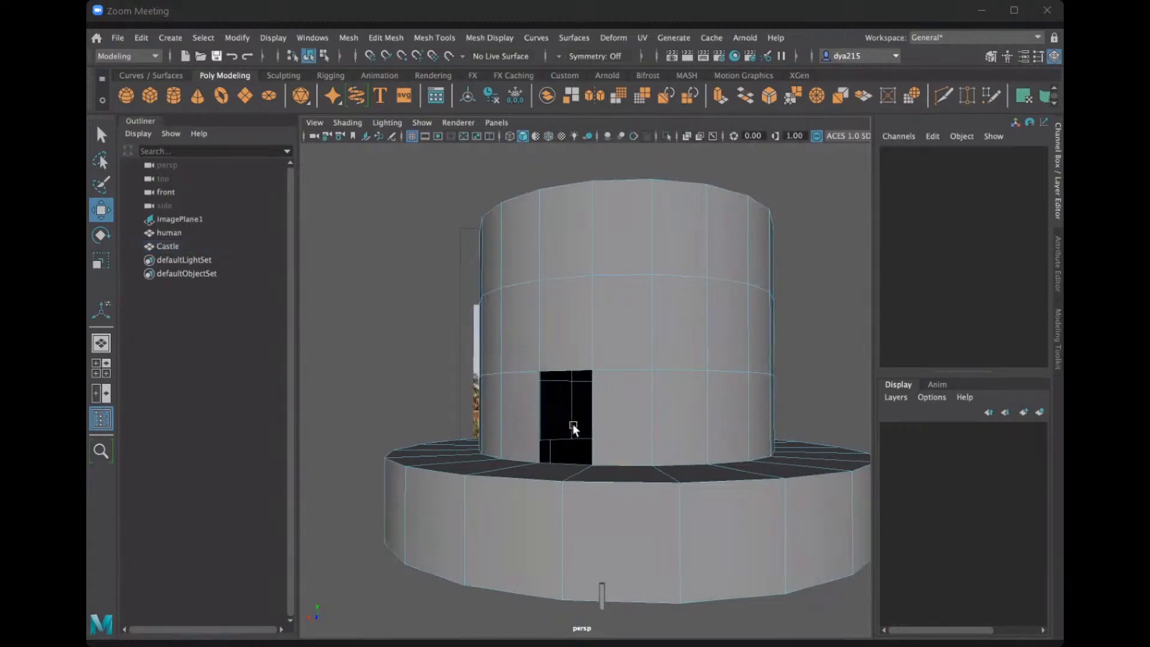
{"action": "key", "text": "ctrl+z"}
{"action": "key", "text": "ctrl+z"}
{"action": "key", "text": "ctrl+z"}
{"action": "key", "text": "ctrl+z"}
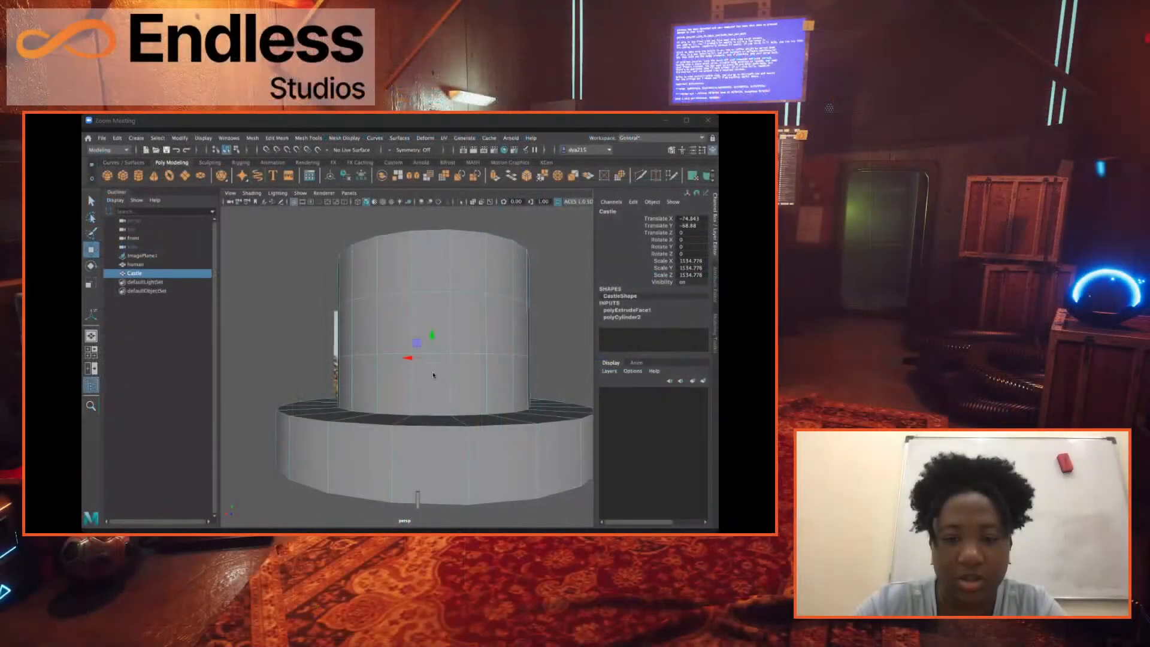
Select all the faces in the lowest row around the Castle's upper cylinder.
{"action": "right_click", "coordinate": [624, 249]}
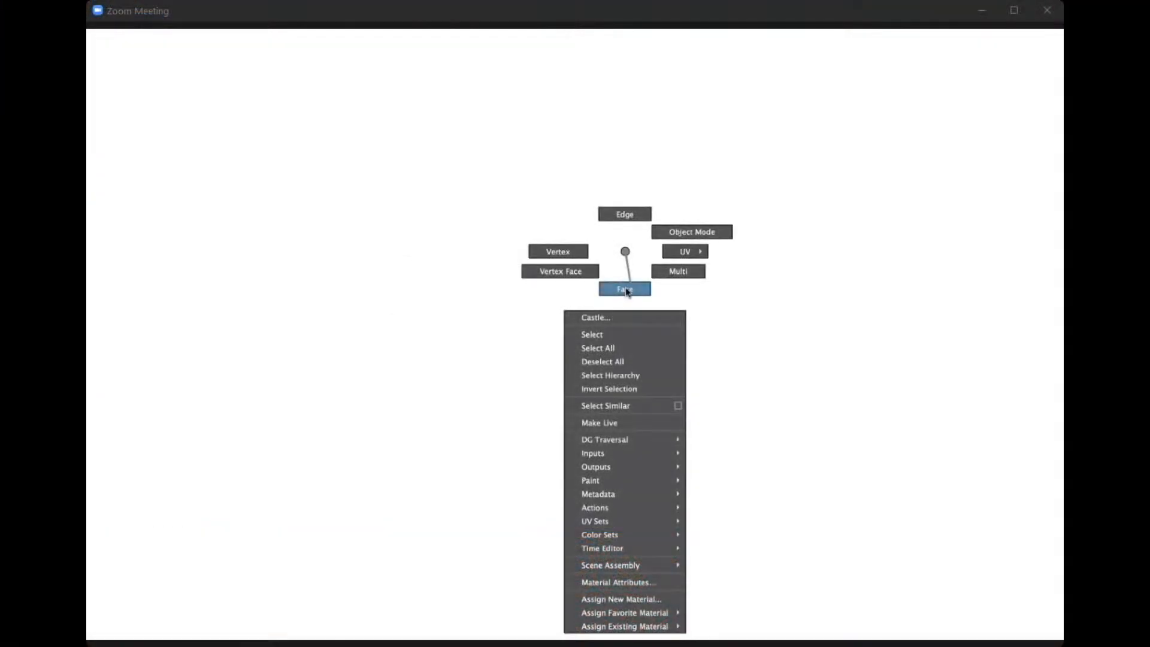
{"action": "left_click", "coordinate": [625, 289]}
{"action": "left_click", "coordinate": [599, 395]}
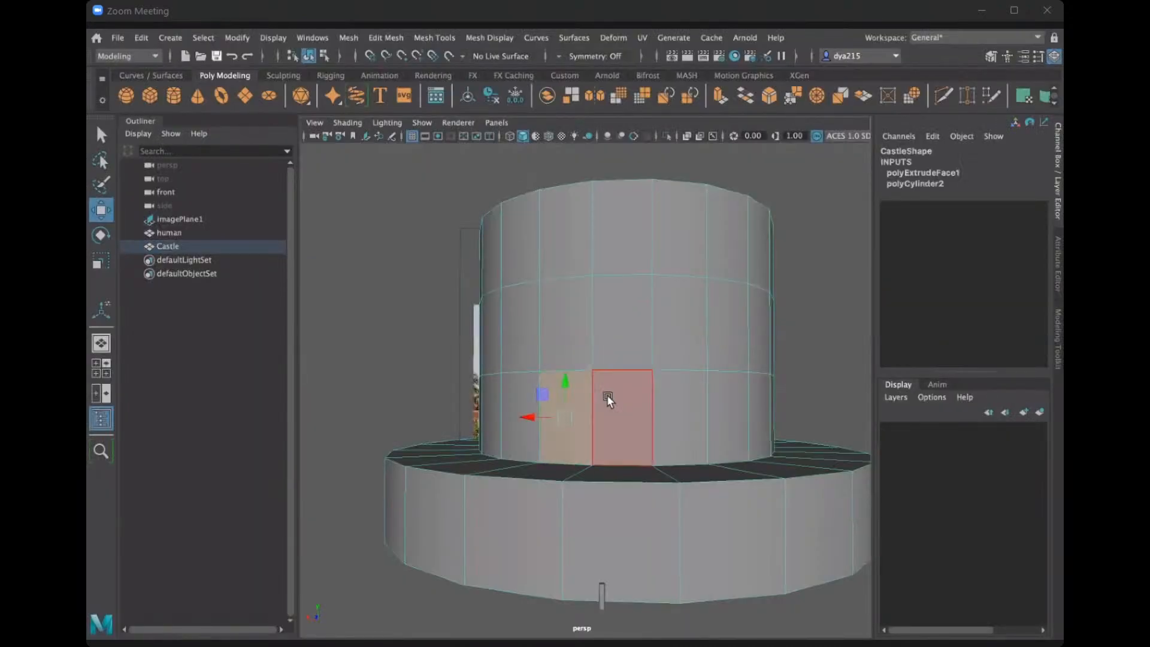
{"action": "left_click", "coordinate": [567, 399]}
{"action": "left_click_drag", "start_coordinate": [613, 401], "coordinate": [669, 406], "text": "shift"}
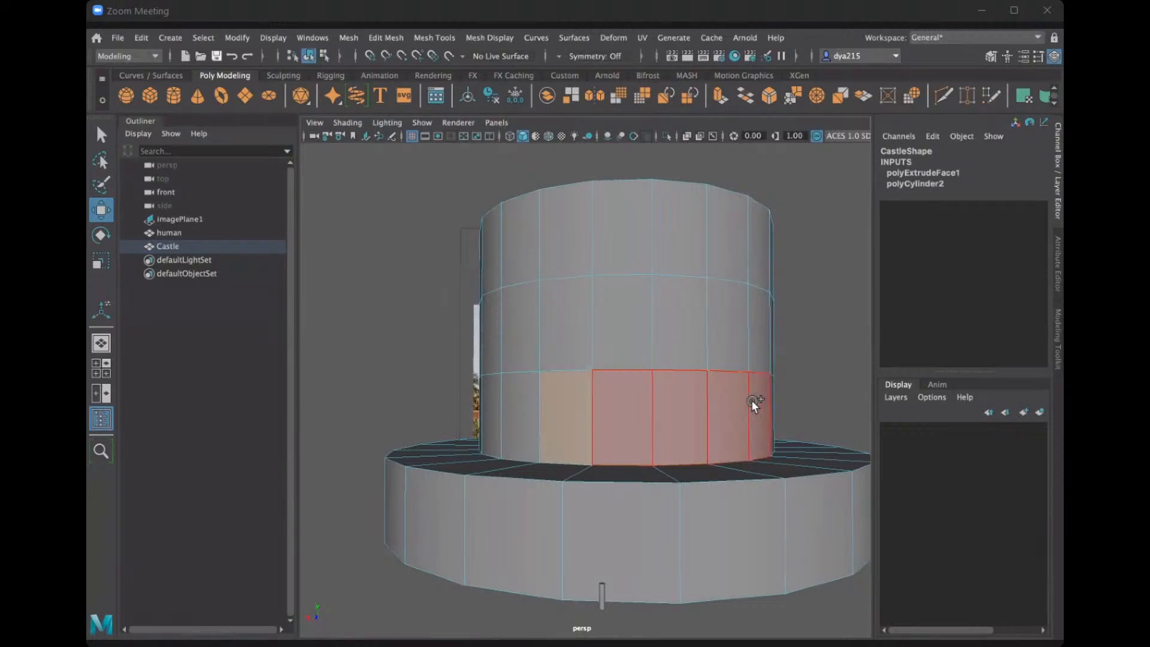
{"action": "left_click", "coordinate": [473, 394]}
{"action": "scroll", "coordinate": [693, 456], "scroll_direction": "up", "scroll_amount": 5}
{"action": "scroll", "coordinate": [697, 458], "scroll_direction": "down", "scroll_amount": 5}
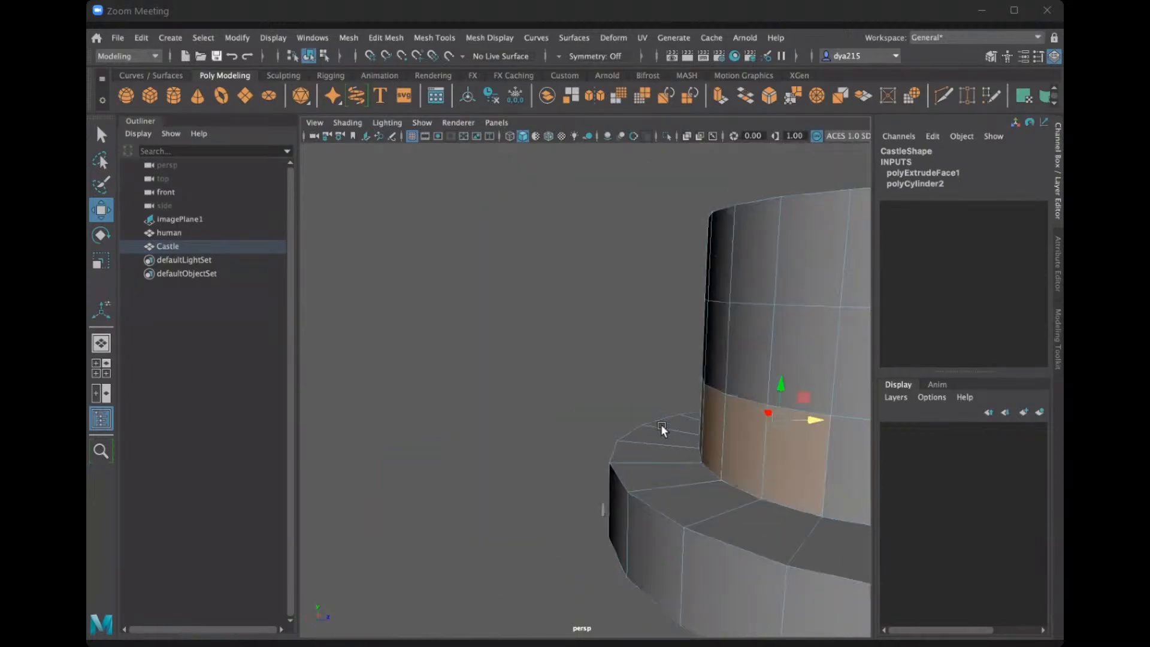
{"action": "middle_click_drag", "start_coordinate": [660, 423], "coordinate": [519, 441], "text": "alt"}
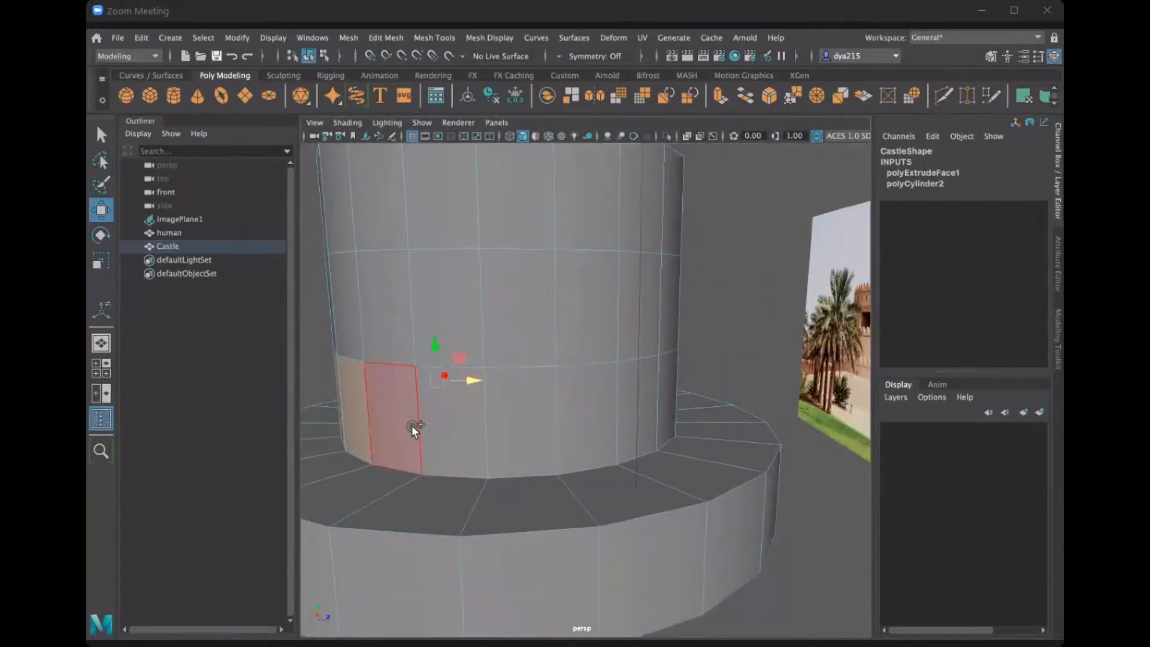
{"action": "mouse_move", "coordinate": [411, 425]}
{"action": "left_mouse_down"}
{"action": "mouse_move", "coordinate": [545, 418]}
{"action": "mouse_move", "coordinate": [662, 382]}
{"action": "mouse_move", "coordinate": [634, 395]}
{"action": "left_mouse_up"}
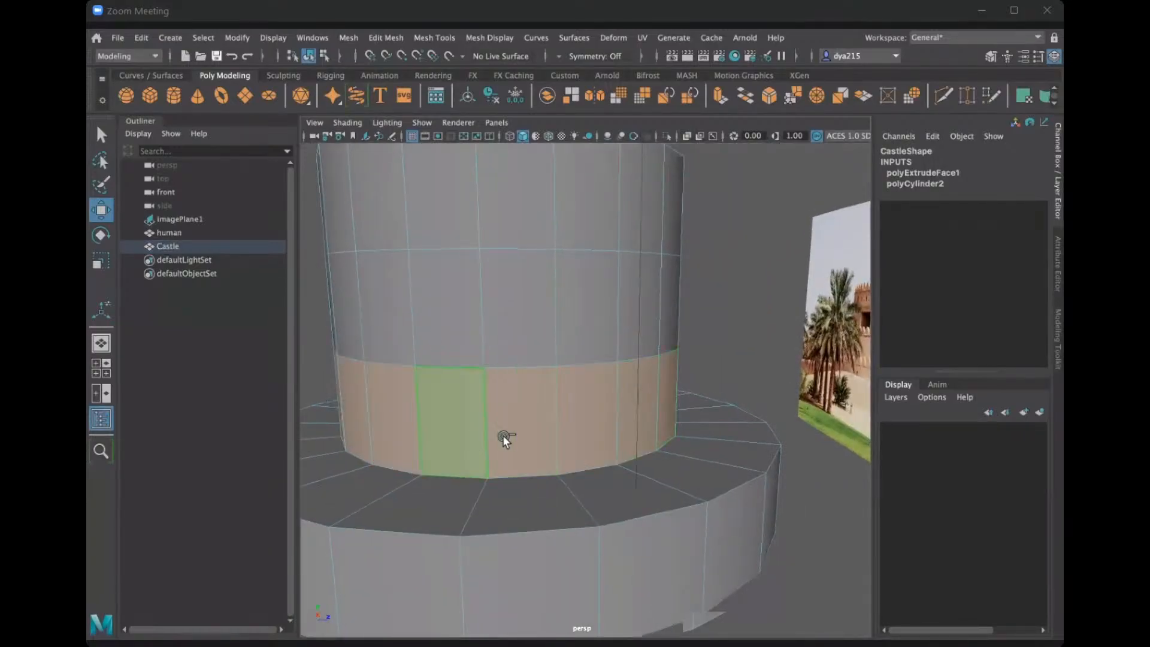
{"action": "left_click_drag", "start_coordinate": [502, 434], "coordinate": [632, 444], "text": "alt"}
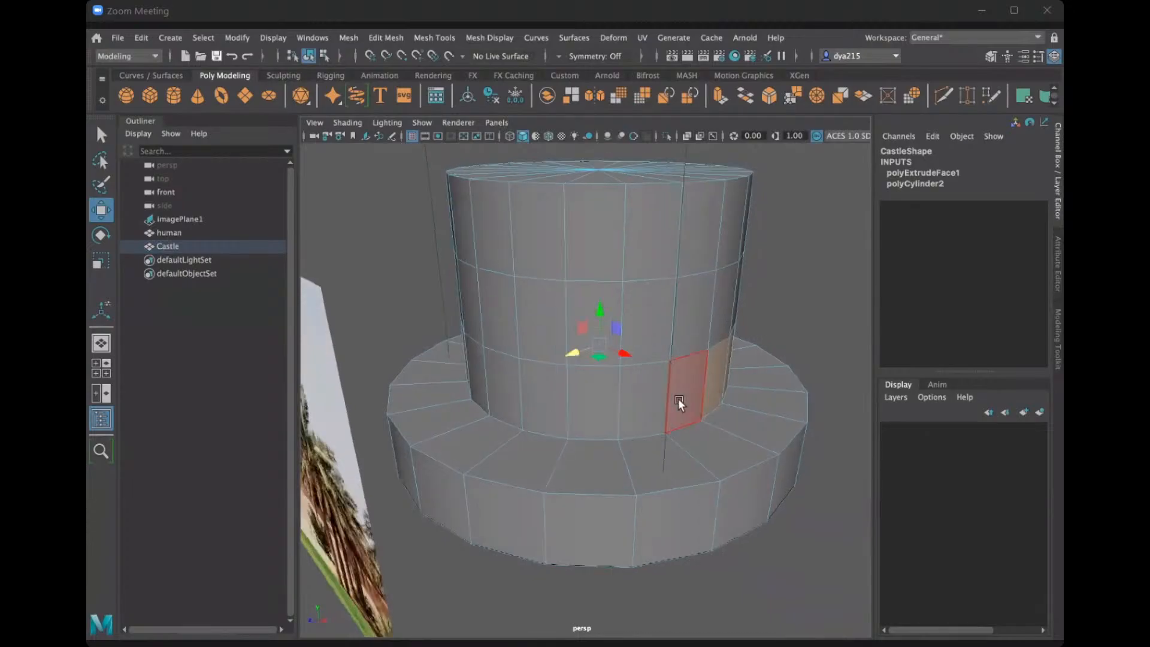
{"action": "mouse_move", "coordinate": [593, 396]}
{"action": "left_mouse_down", "text": "shift"}
{"action": "mouse_move", "coordinate": [466, 362]}
{"action": "mouse_move", "coordinate": [519, 394]}
{"action": "mouse_move", "coordinate": [580, 390]}
{"action": "mouse_move", "coordinate": [533, 400]}
{"action": "mouse_move", "coordinate": [566, 394]}
{"action": "mouse_move", "coordinate": [530, 385]}
{"action": "mouse_move", "coordinate": [537, 393]}
{"action": "left_mouse_up", "text": "shift"}
{"action": "scroll", "coordinate": [562, 394], "scroll_direction": "down", "scroll_amount": 5}
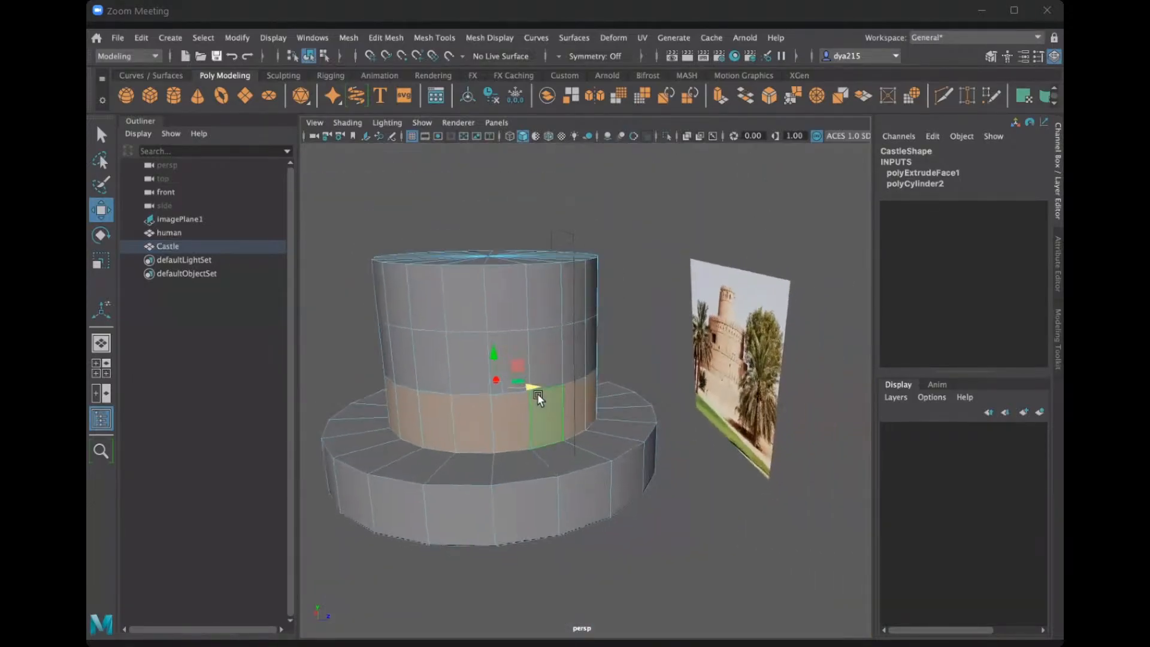
Extrude the selected row of faces outward as a middle tier with a thickness of about 379.23.
{"action": "key", "text": "ctrl+e"}
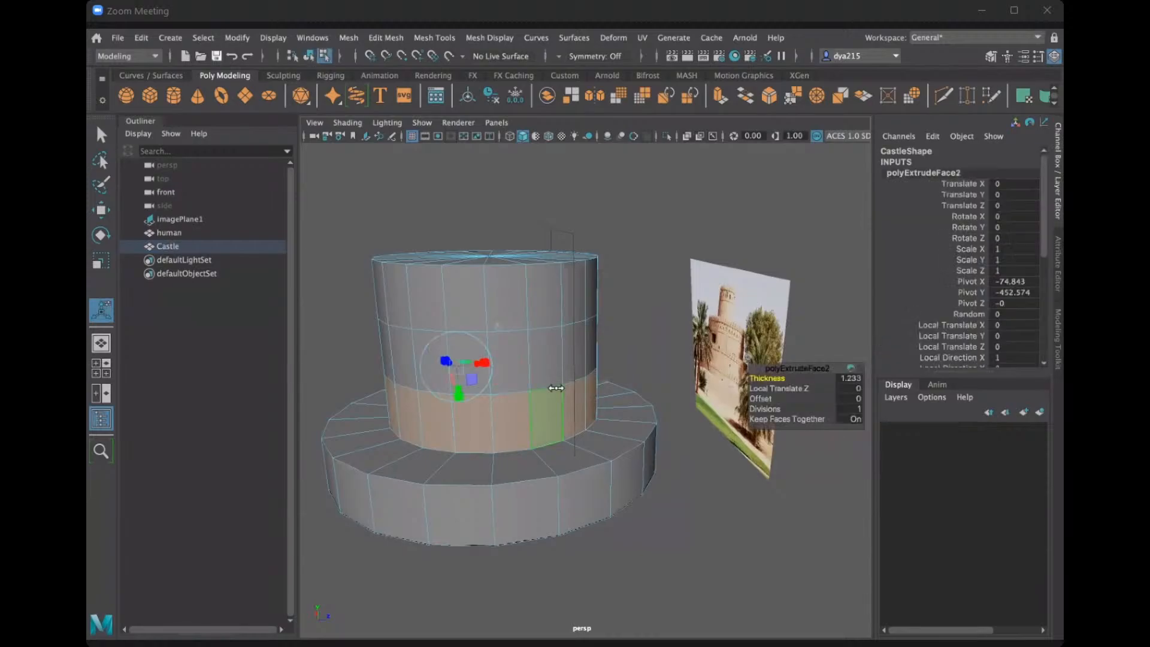
{"action": "left_click_drag", "start_coordinate": [768, 378], "coordinate": [1063, 450]}
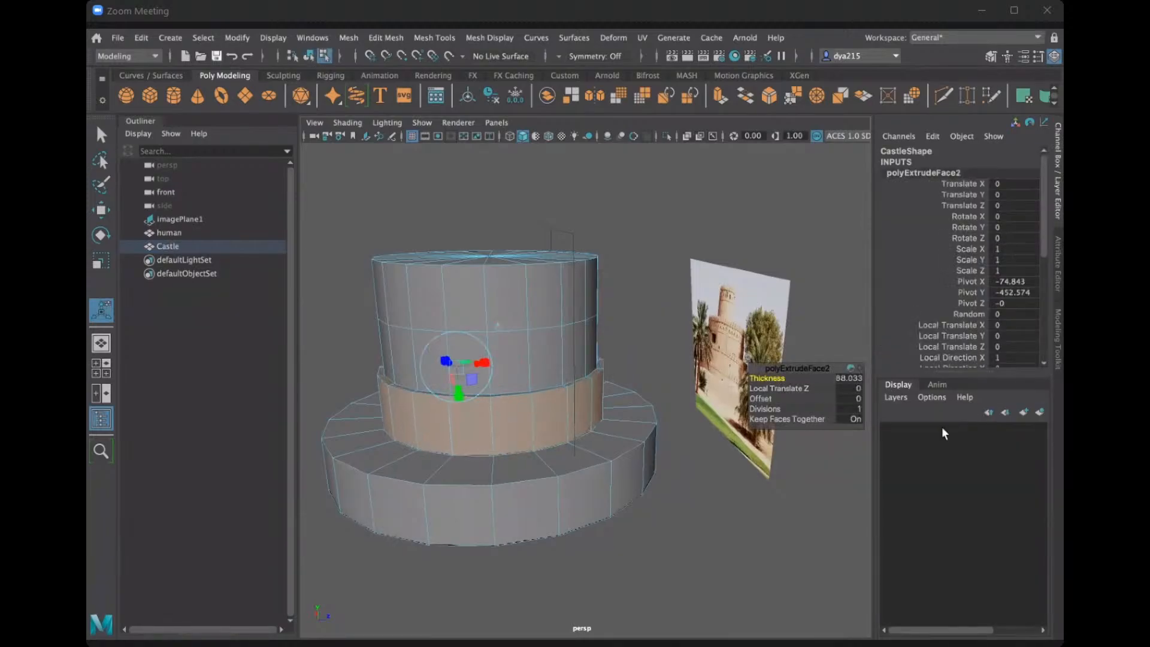
{"action": "left_click_drag", "start_coordinate": [781, 379], "coordinate": [1019, 415]}
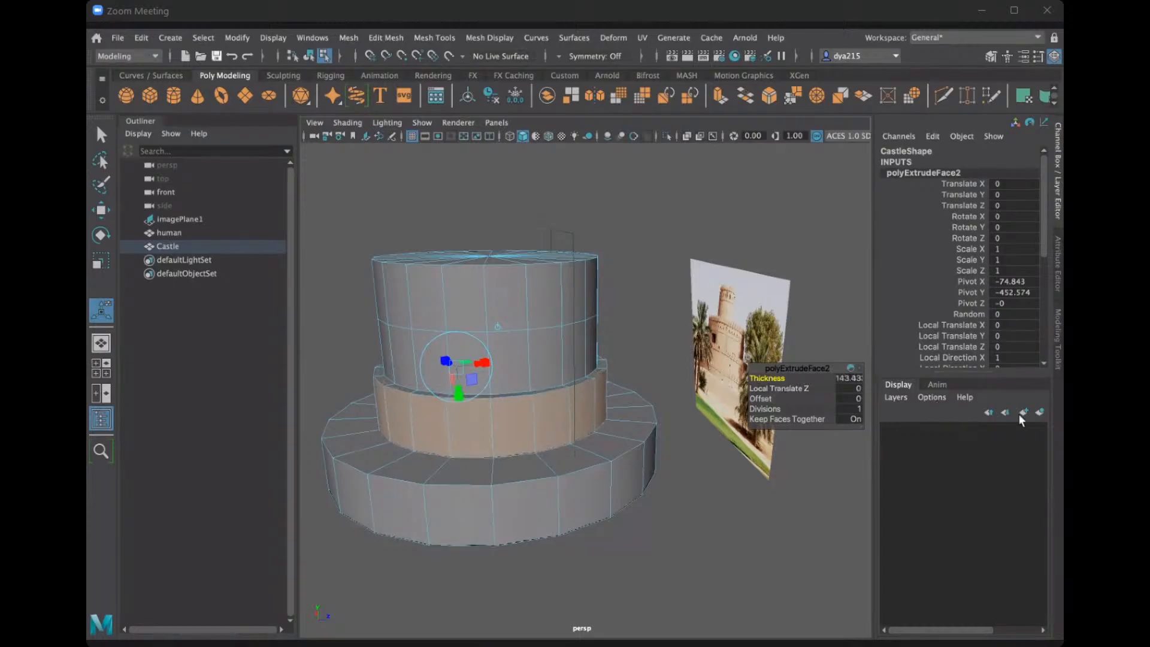
{"action": "left_click_drag", "start_coordinate": [757, 378], "coordinate": [888, 388]}
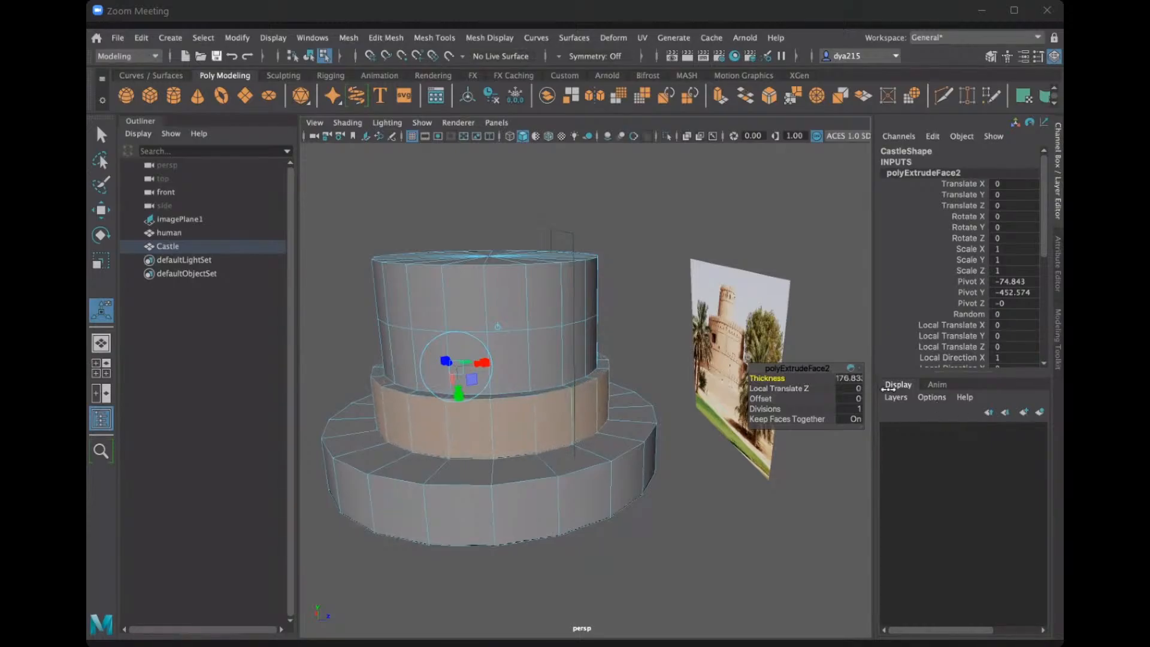
{"action": "left_click_drag", "start_coordinate": [1006, 406], "coordinate": [1053, 414]}
{"action": "left_click_drag", "start_coordinate": [767, 375], "coordinate": [1063, 389]}
{"action": "left_click_drag", "start_coordinate": [794, 375], "coordinate": [857, 375]}
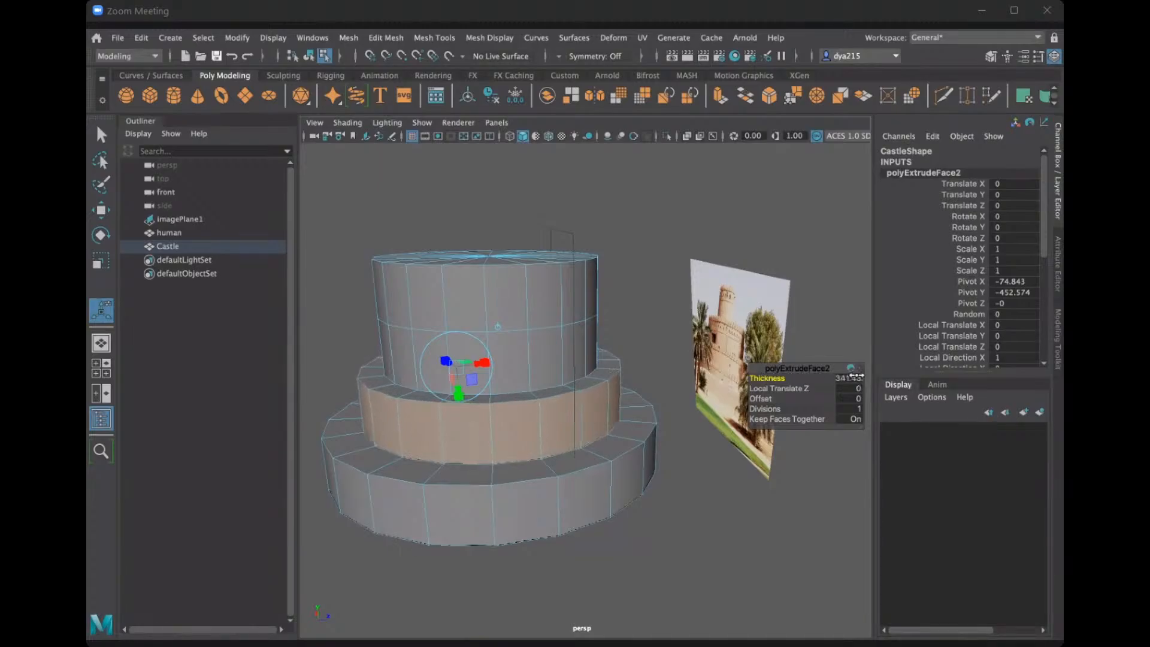
{"action": "left_click_drag", "start_coordinate": [942, 383], "coordinate": [1039, 386]}
Compare the middle tier with the reference photo and increase its extrusion thickness to about 405.43.
{"action": "left_click_drag", "start_coordinate": [648, 403], "coordinate": [611, 375], "text": "alt"}
{"action": "middle_click_drag", "start_coordinate": [611, 376], "coordinate": [611, 378], "text": "alt"}
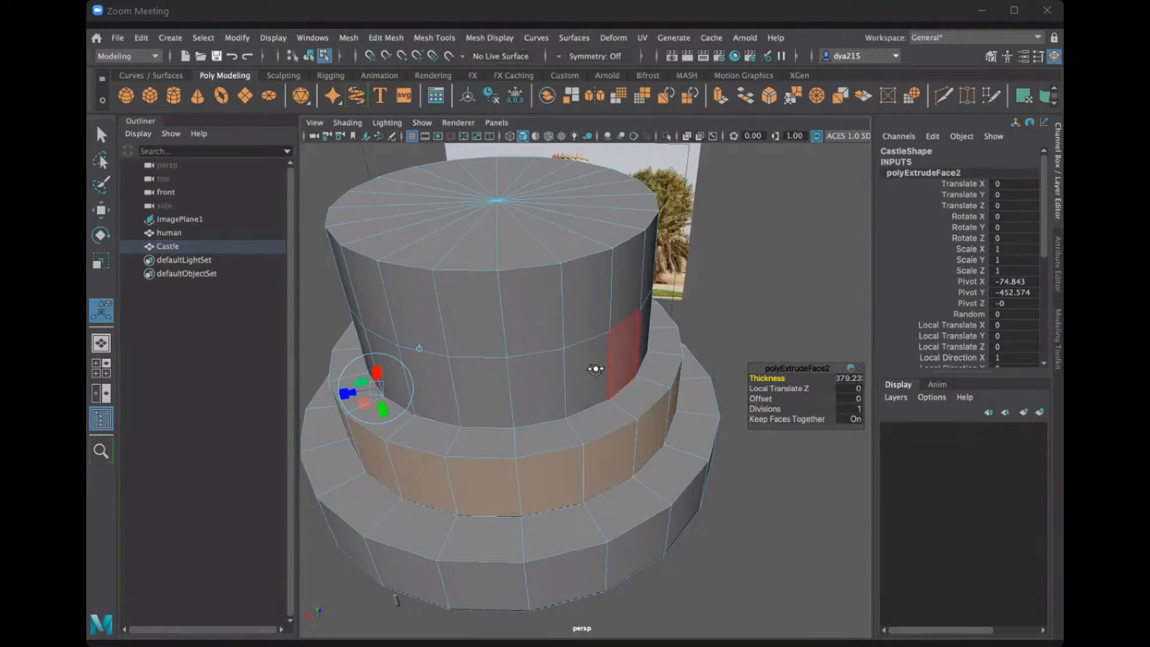
{"action": "left_click_drag", "start_coordinate": [596, 367], "coordinate": [592, 361], "text": "alt"}
{"action": "middle_click_drag", "start_coordinate": [591, 361], "coordinate": [749, 450], "text": "alt"}
{"action": "left_click_drag", "start_coordinate": [619, 422], "coordinate": [593, 414], "text": "alt"}
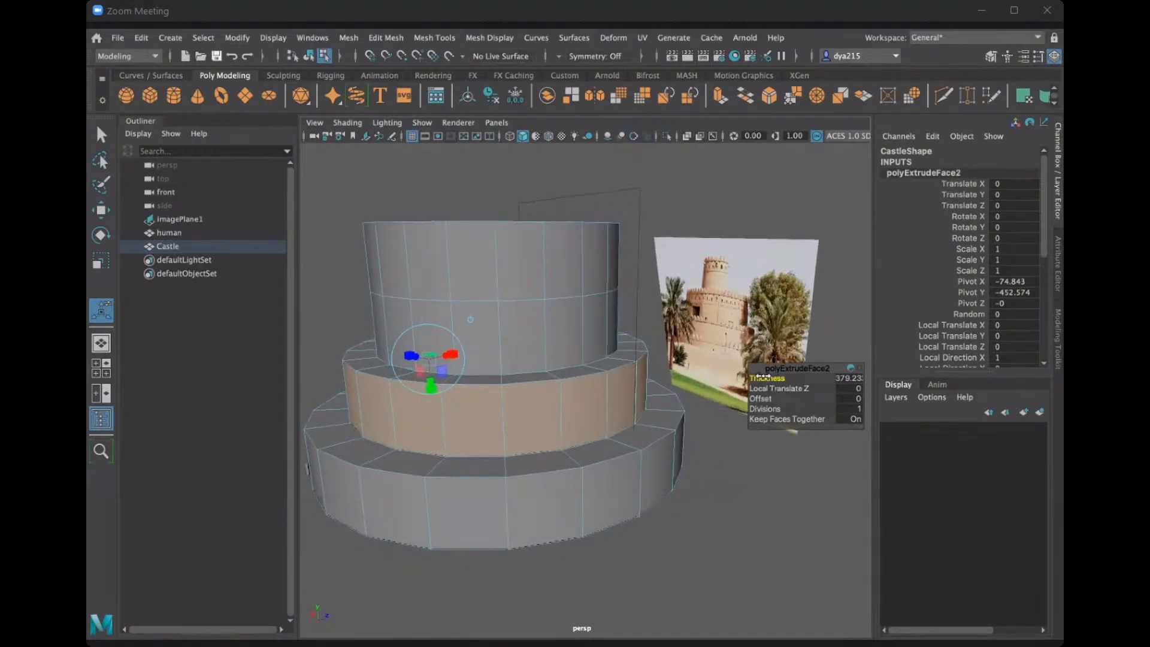
{"action": "left_click_drag", "start_coordinate": [783, 377], "coordinate": [805, 378]}
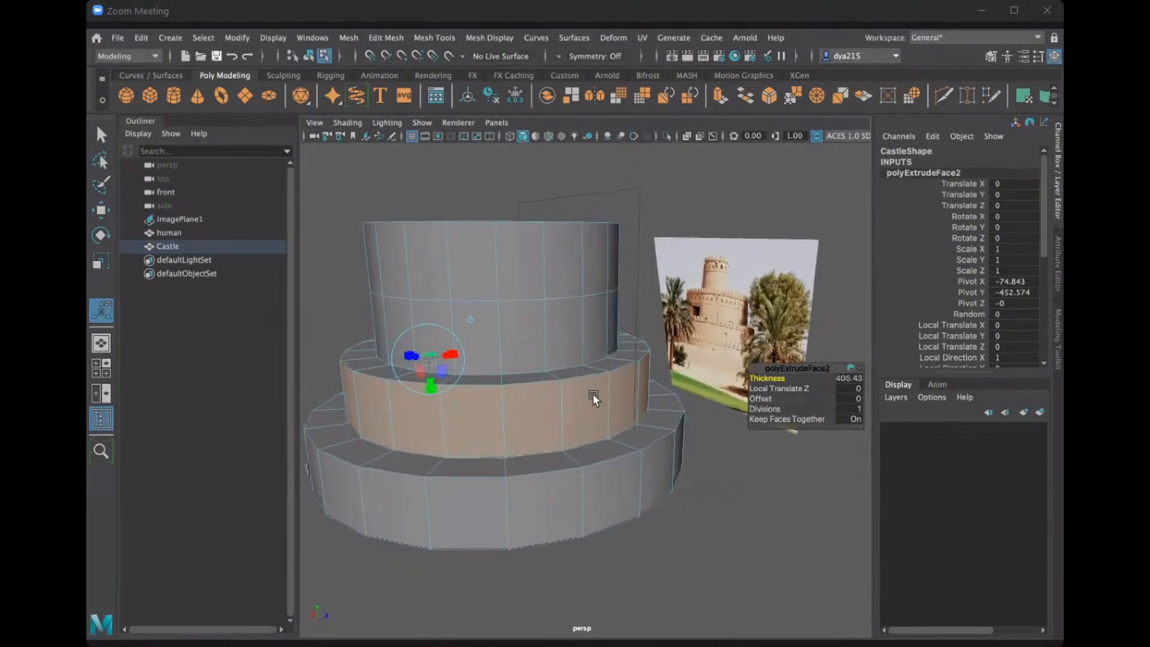
Check the middle tier from above and in the four-view layout, and increase its extrusion thickness to about 423.23.
{"action": "left_click_drag", "start_coordinate": [574, 399], "coordinate": [602, 332], "text": "alt"}
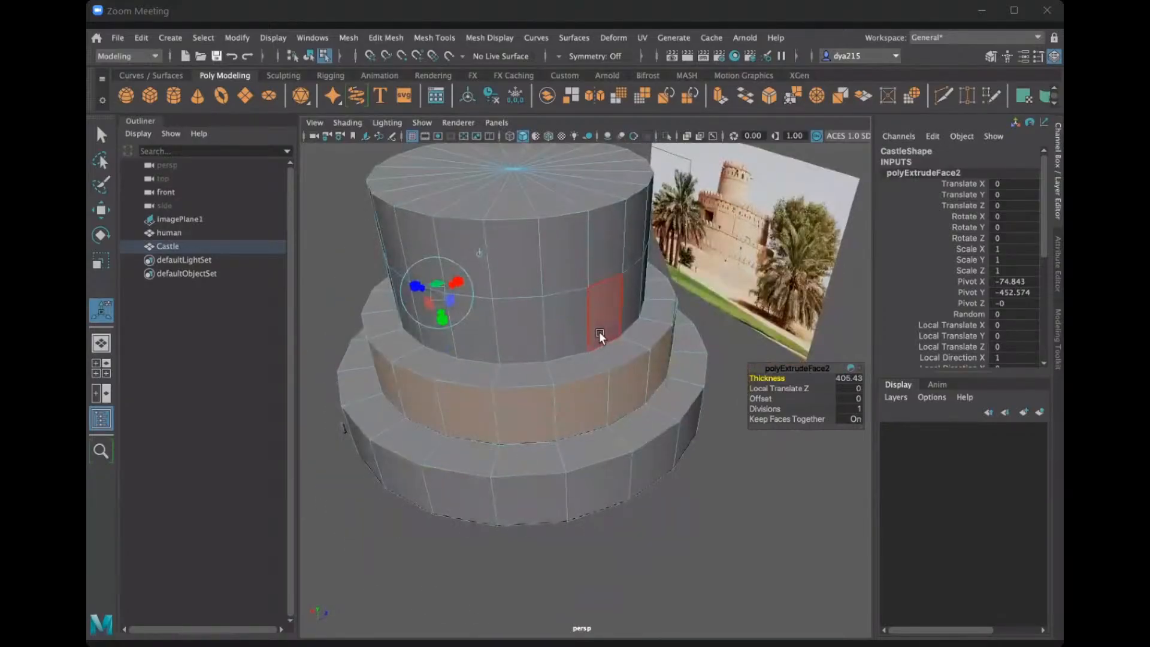
{"action": "key", "text": "space"}
{"action": "key", "text": "space"}
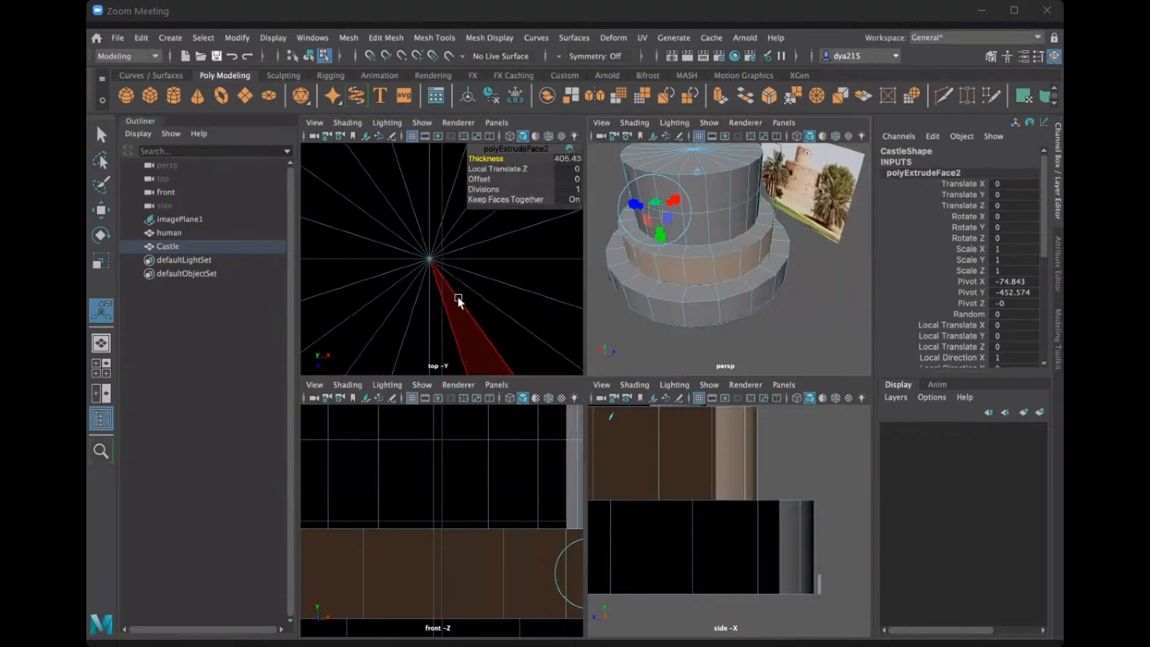
{"action": "scroll", "coordinate": [470, 298], "scroll_direction": "down", "scroll_amount": 5}
{"action": "scroll", "coordinate": [471, 301], "scroll_direction": "down", "scroll_amount": 5}
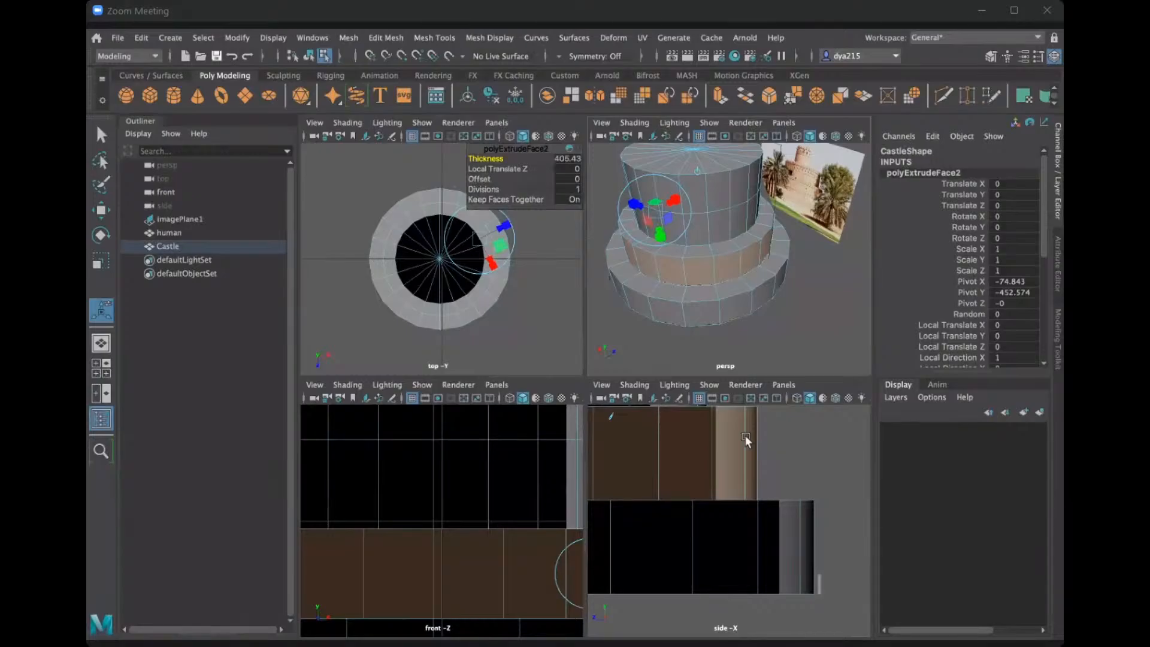
{"action": "left_click_drag", "start_coordinate": [502, 158], "coordinate": [558, 162]}
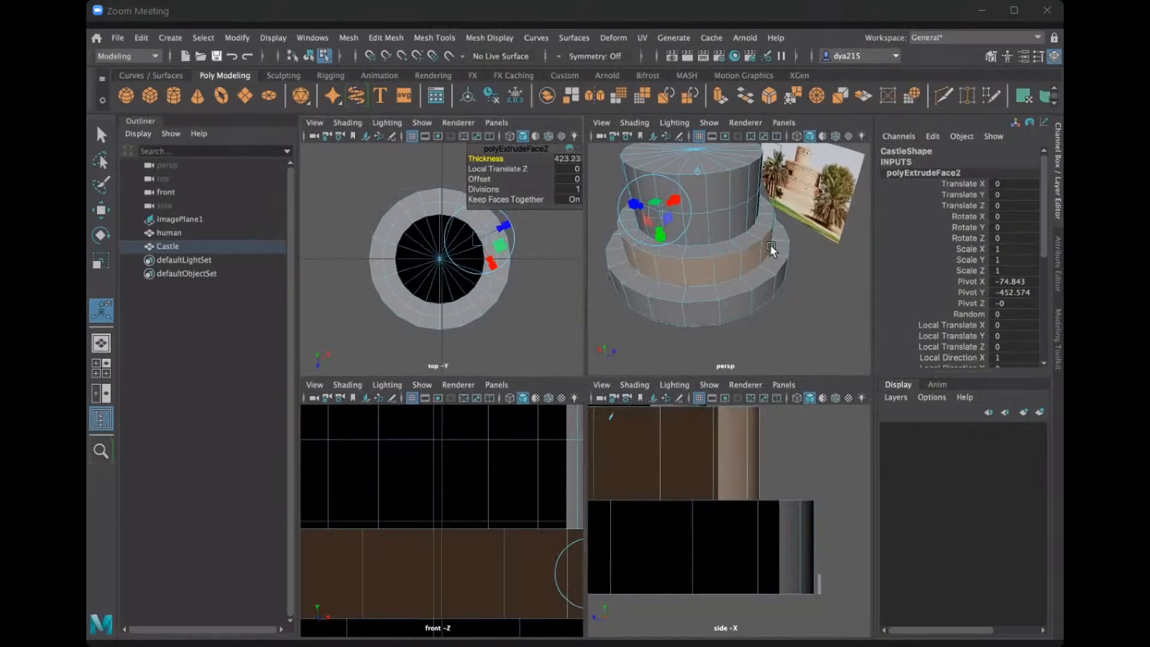
Examine the extruded tier's proportions in the front and perspective views, and clear the face selection.
{"action": "key", "text": "space"}
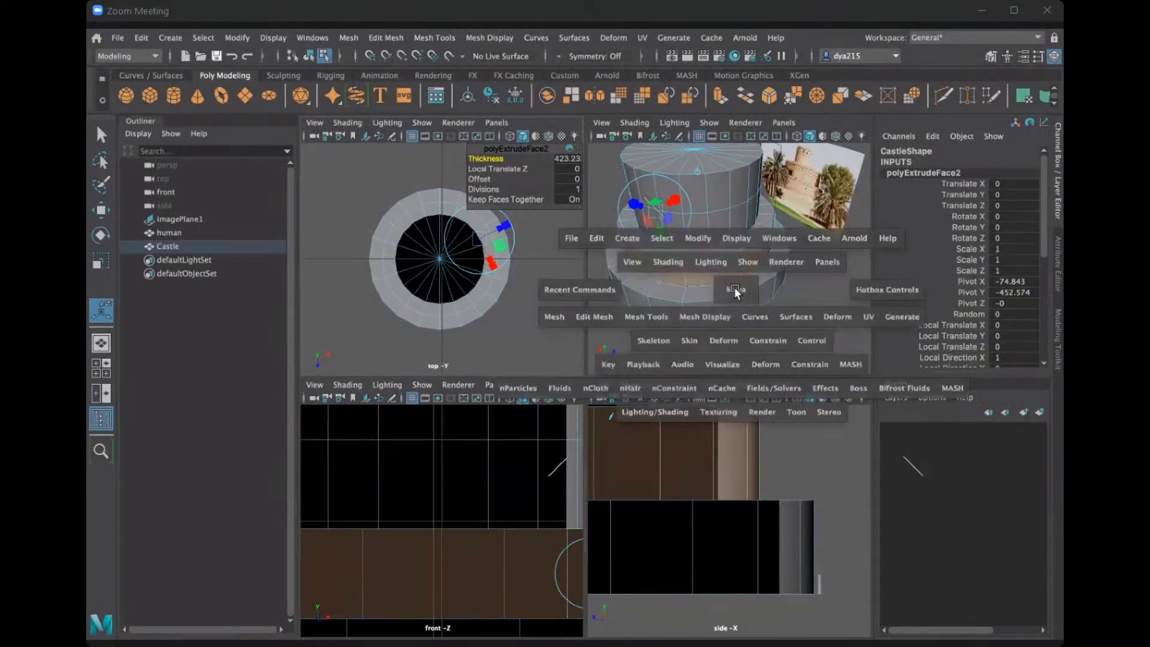
{"action": "key", "text": "space"}
{"action": "key", "text": "space"}
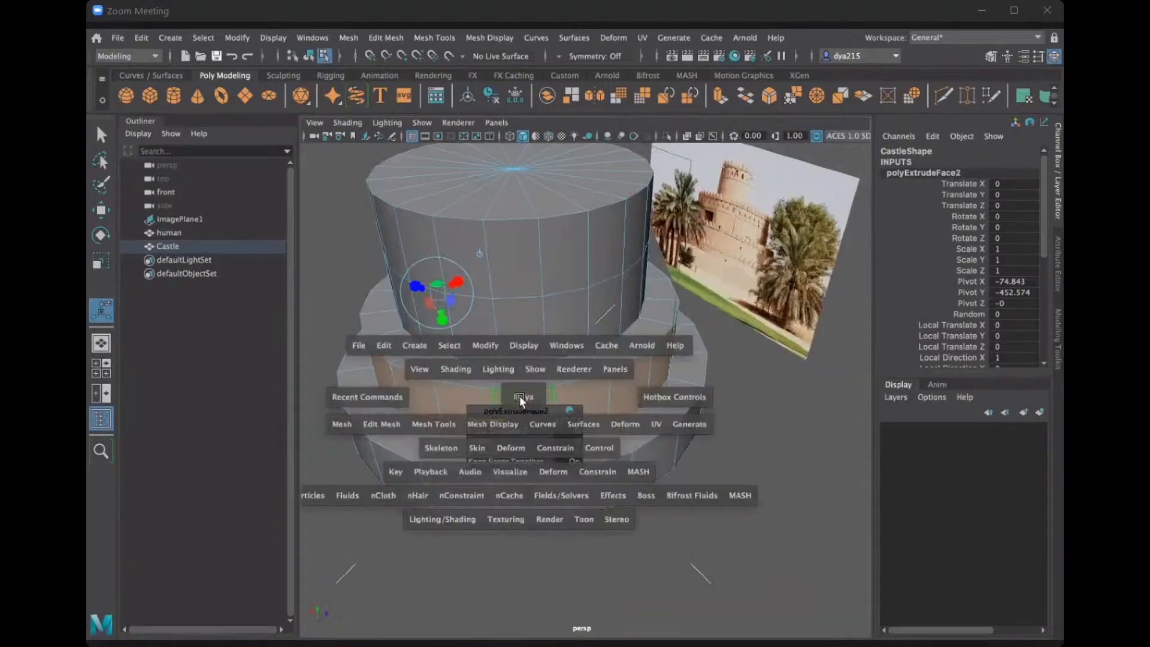
{"action": "key", "text": "space"}
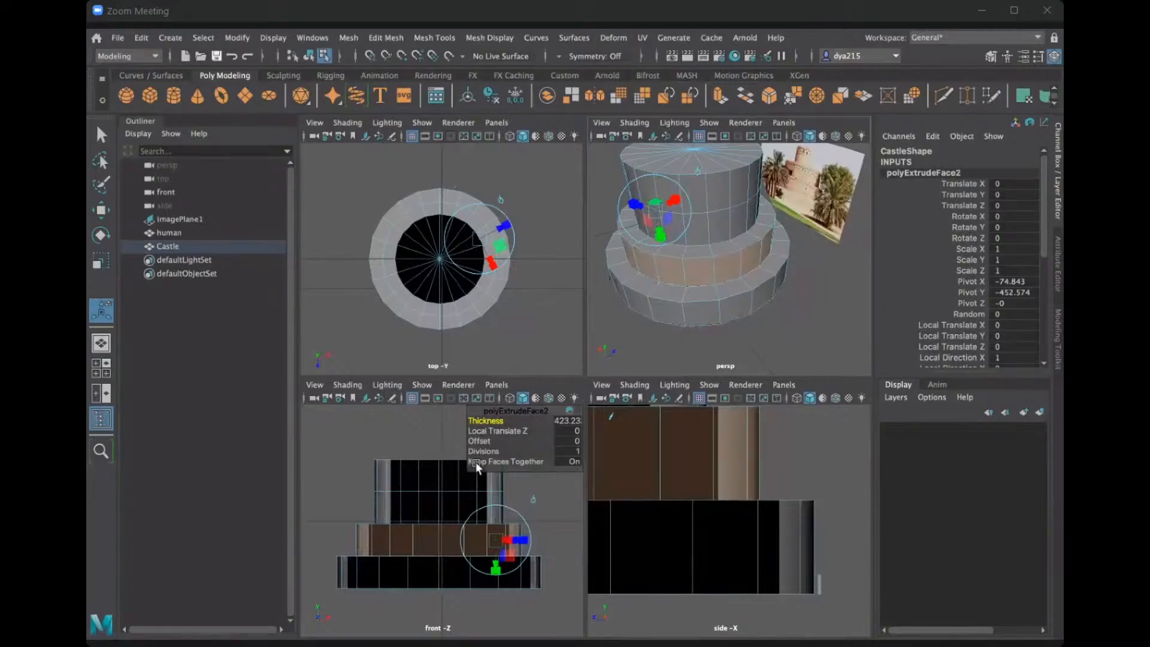
{"action": "key", "text": "space"}
{"action": "left_click_drag", "start_coordinate": [662, 296], "coordinate": [636, 323], "text": "alt"}
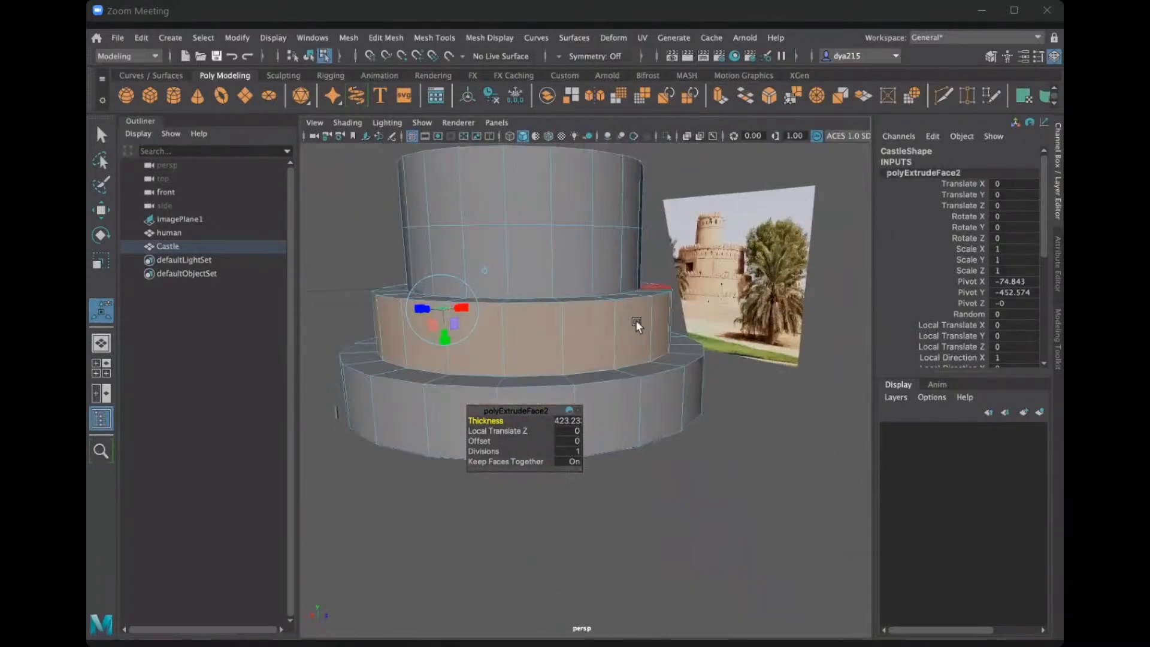
{"action": "left_click", "coordinate": [698, 486]}
Move the human up and inward above the lowest tier's ledge, to about Translate Y -681.712 and Translate Z -2284.263.
{"action": "middle_click_drag", "start_coordinate": [366, 407], "coordinate": [440, 433], "text": "alt"}
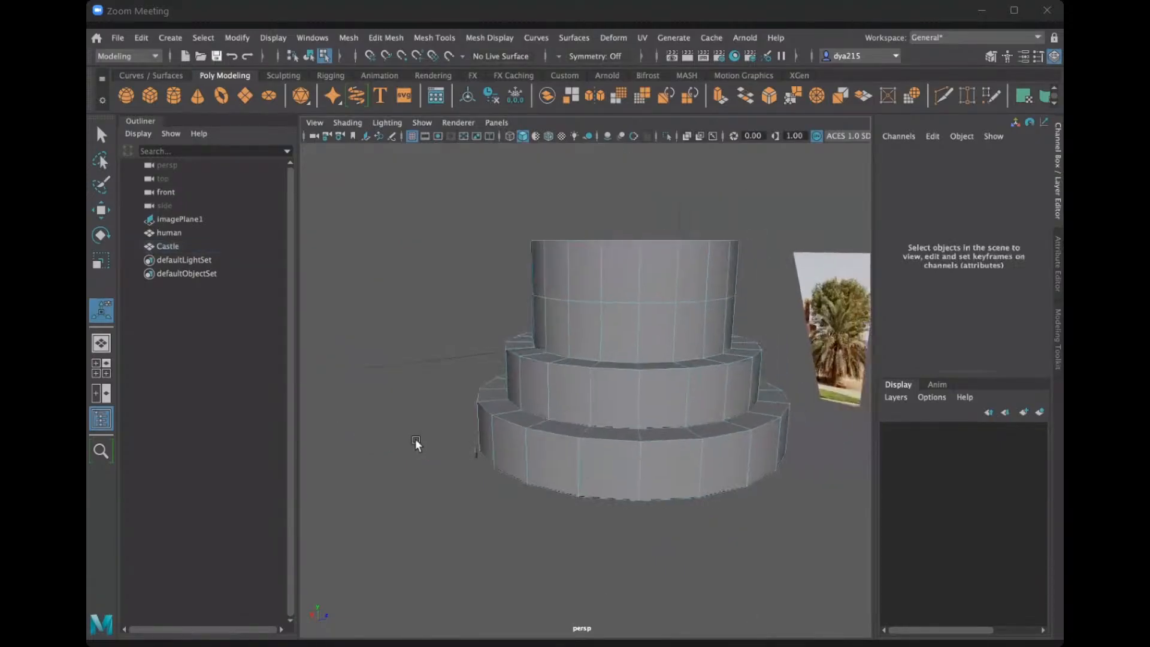
{"action": "scroll", "coordinate": [407, 449], "scroll_direction": "up", "scroll_amount": 5}
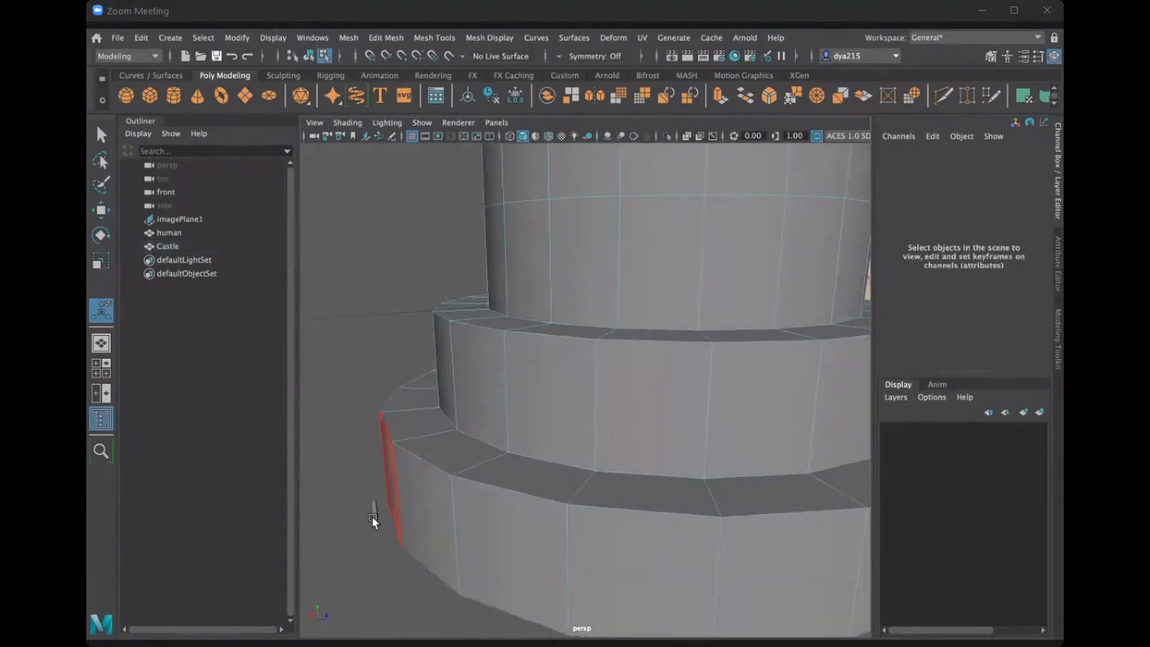
{"action": "left_click", "coordinate": [162, 229]}
{"action": "key", "text": "w"}
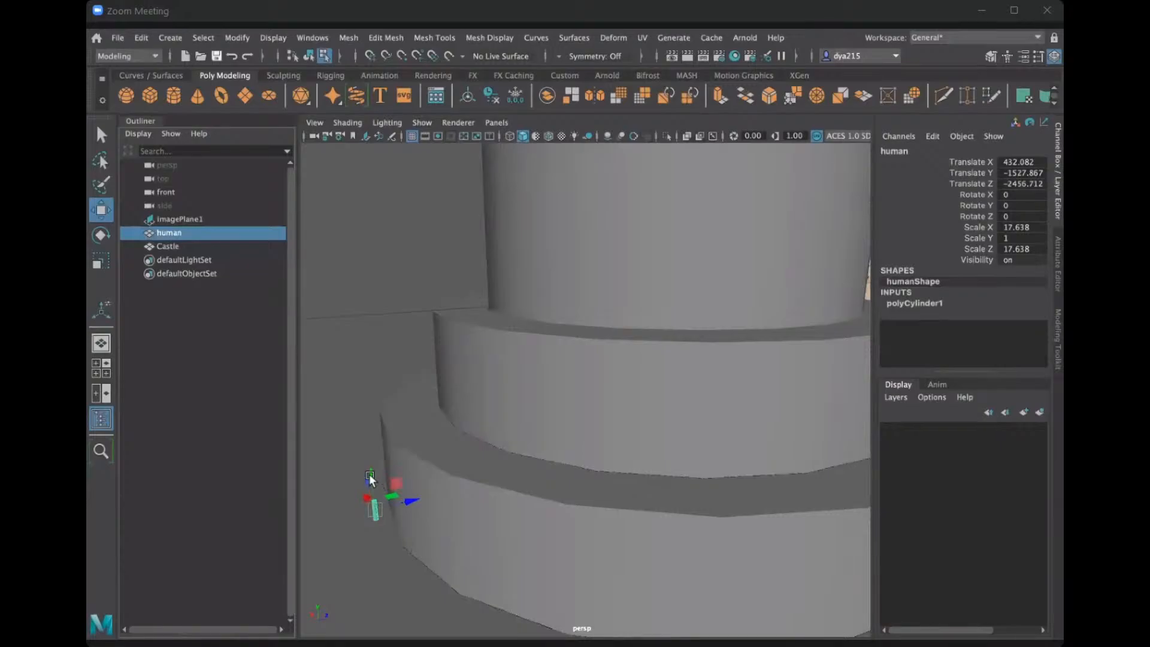
{"action": "left_click_drag", "start_coordinate": [368, 473], "coordinate": [423, 395]}
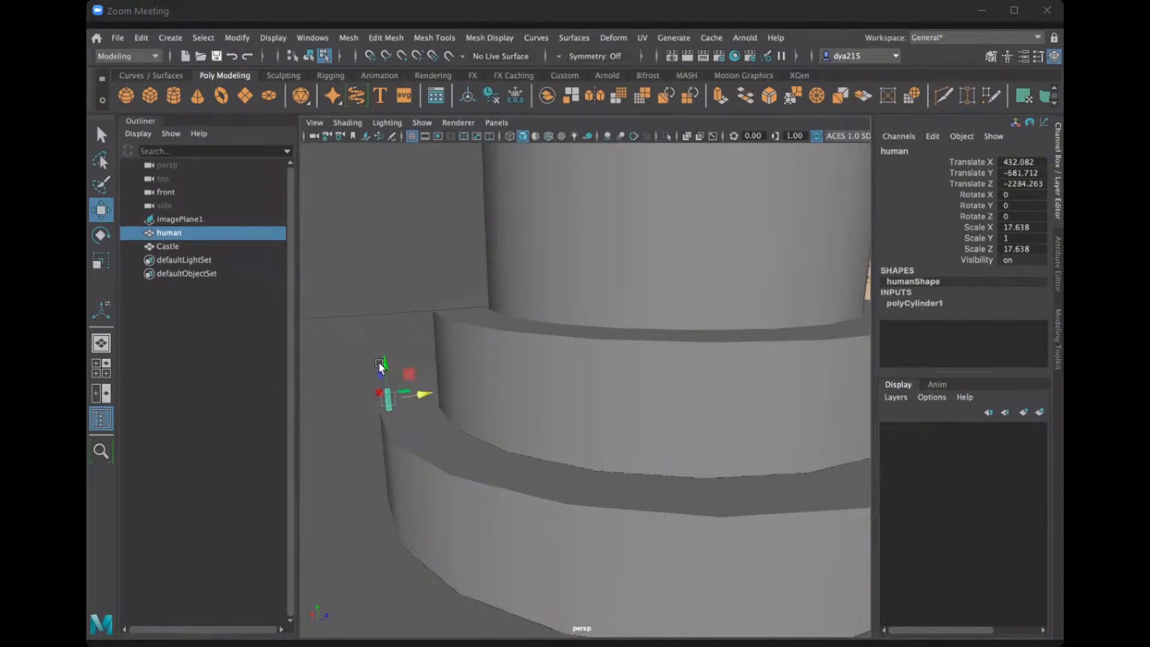
Lower the human onto the lowest tier's ledge at about Translate Y -741.019 and check its scale against the middle tier.
{"action": "left_click", "coordinate": [378, 361]}
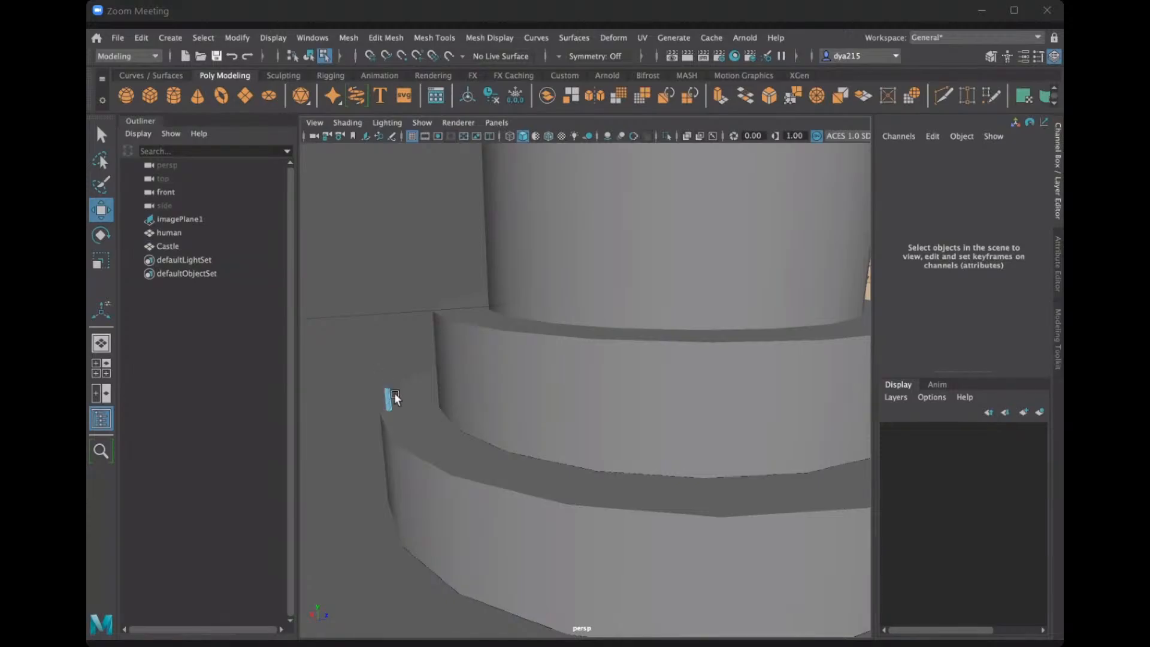
{"action": "mouse_move", "coordinate": [388, 395]}
{"action": "right_mouse_down"}
{"action": "mouse_move", "coordinate": [404, 388]}
{"action": "mouse_move", "coordinate": [383, 382]}
{"action": "right_mouse_up"}
{"action": "left_click_drag", "start_coordinate": [385, 366], "coordinate": [390, 372]}
{"action": "left_click_drag", "start_coordinate": [415, 418], "coordinate": [607, 420], "text": "alt"}
{"action": "scroll", "coordinate": [530, 392], "scroll_direction": "down", "scroll_amount": 10}
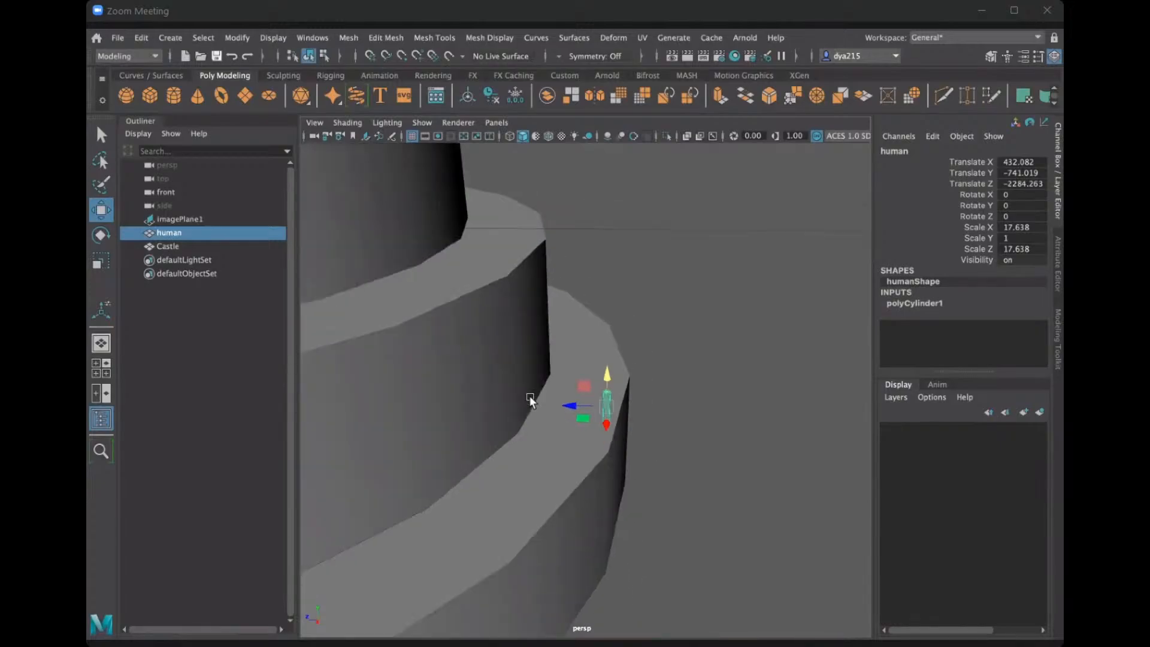
{"action": "mouse_move", "coordinate": [527, 404]}
{"action": "left_mouse_down", "text": "alt"}
{"action": "mouse_move", "coordinate": [656, 375]}
{"action": "mouse_move", "coordinate": [620, 362]}
{"action": "mouse_move", "coordinate": [568, 365]}
{"action": "mouse_move", "coordinate": [624, 361]}
{"action": "mouse_move", "coordinate": [455, 415]}
{"action": "mouse_move", "coordinate": [491, 397]}
{"action": "mouse_move", "coordinate": [549, 403]}
{"action": "left_mouse_up", "text": "alt"}
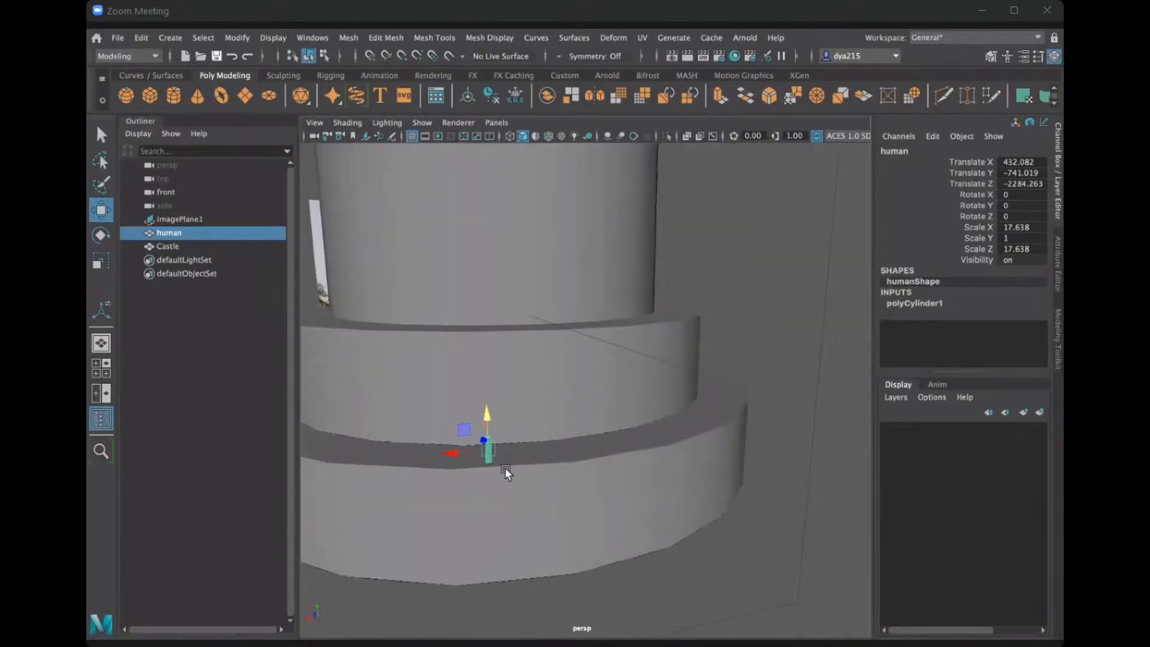
{"action": "left_click_drag", "start_coordinate": [505, 467], "coordinate": [672, 491], "text": "alt"}
Undo the human's last vertical move and the selection changes around it.
{"action": "key", "text": "ctrl+z"}
{"action": "key", "text": "ctrl+z"}
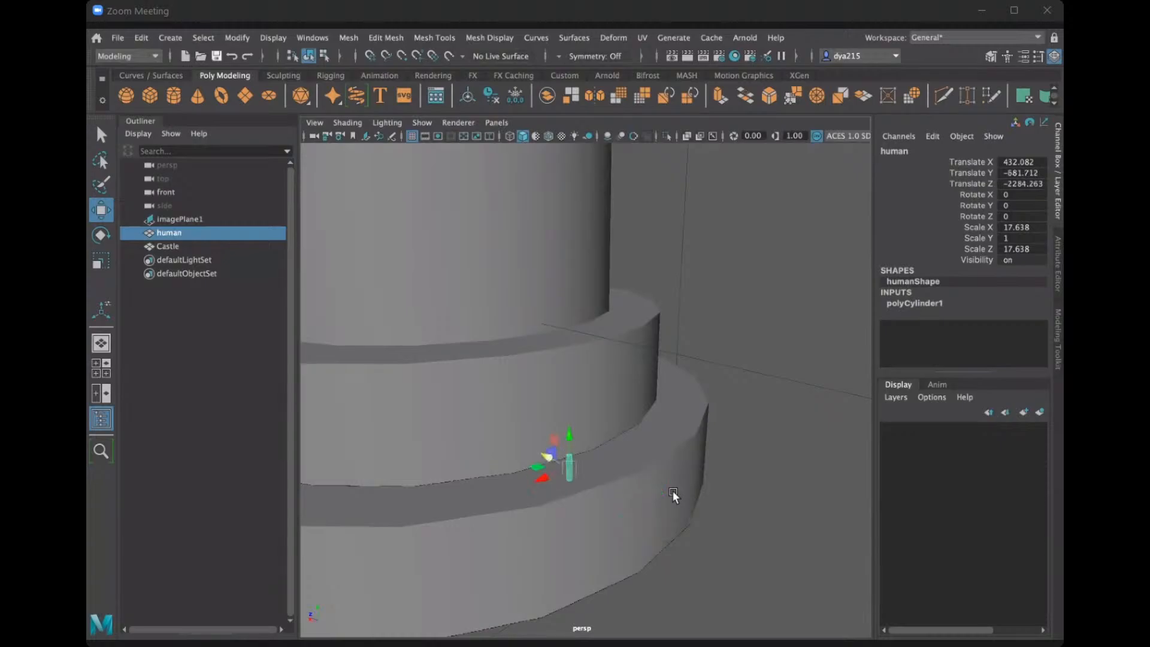
{"action": "key", "text": "ctrl+z"}
{"action": "key", "text": "ctrl+z"}
Examine the Castle's three tiers and the two upper cylinder rows from several angles against the reference photo.
{"action": "left_click_drag", "start_coordinate": [572, 364], "coordinate": [567, 409], "text": "alt"}
{"action": "scroll", "coordinate": [550, 344], "scroll_direction": "down", "scroll_amount": 5}
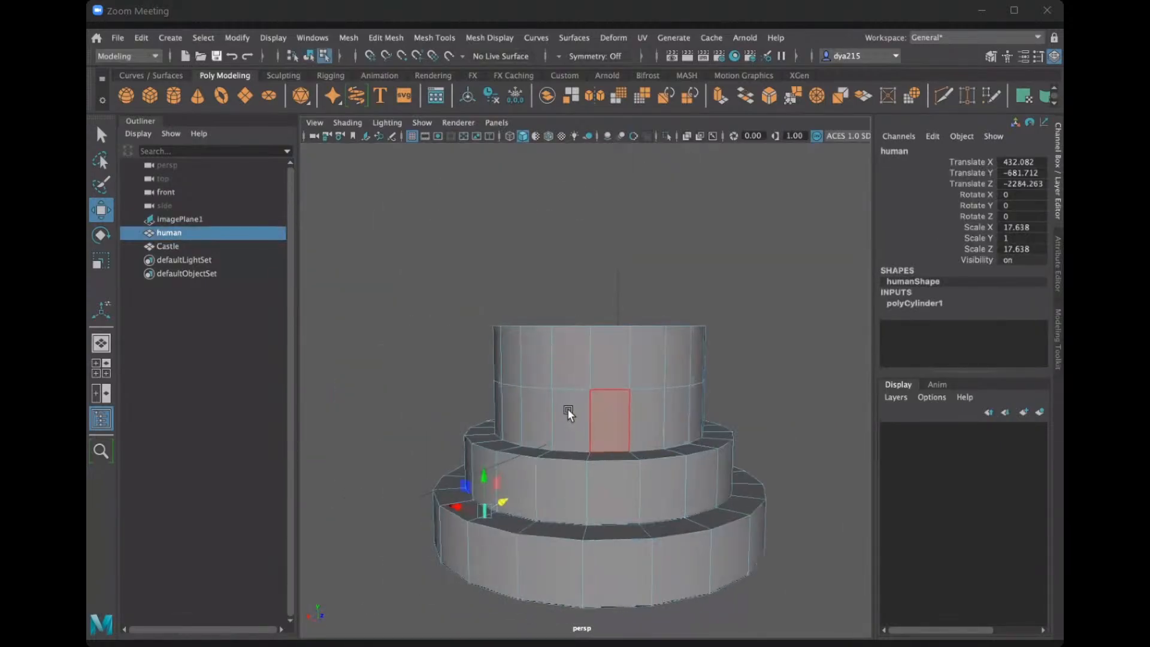
{"action": "middle_click_drag", "start_coordinate": [488, 424], "coordinate": [409, 434], "text": "alt"}
{"action": "scroll", "coordinate": [409, 433], "scroll_direction": "up", "scroll_amount": 5}
{"action": "left_click_drag", "start_coordinate": [408, 434], "coordinate": [516, 466], "text": "alt"}
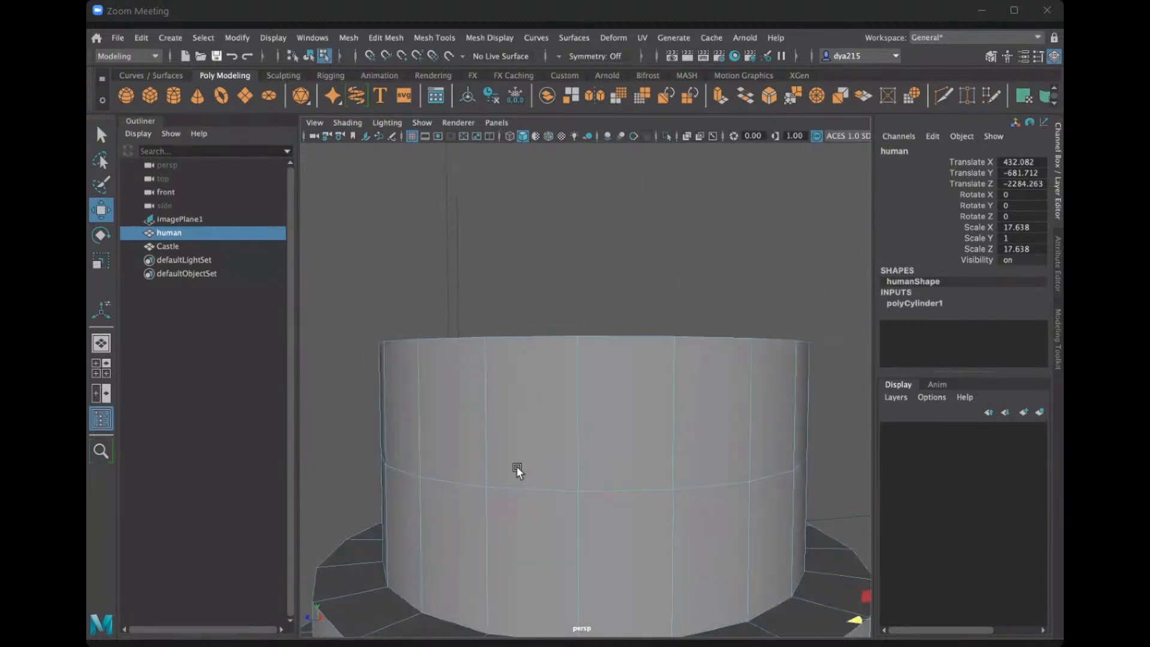
{"action": "scroll", "coordinate": [639, 411], "scroll_direction": "down", "scroll_amount": 5}
{"action": "left_click_drag", "start_coordinate": [639, 411], "coordinate": [583, 423], "text": "alt"}
{"action": "middle_click_drag", "start_coordinate": [583, 422], "coordinate": [513, 408], "text": "alt"}
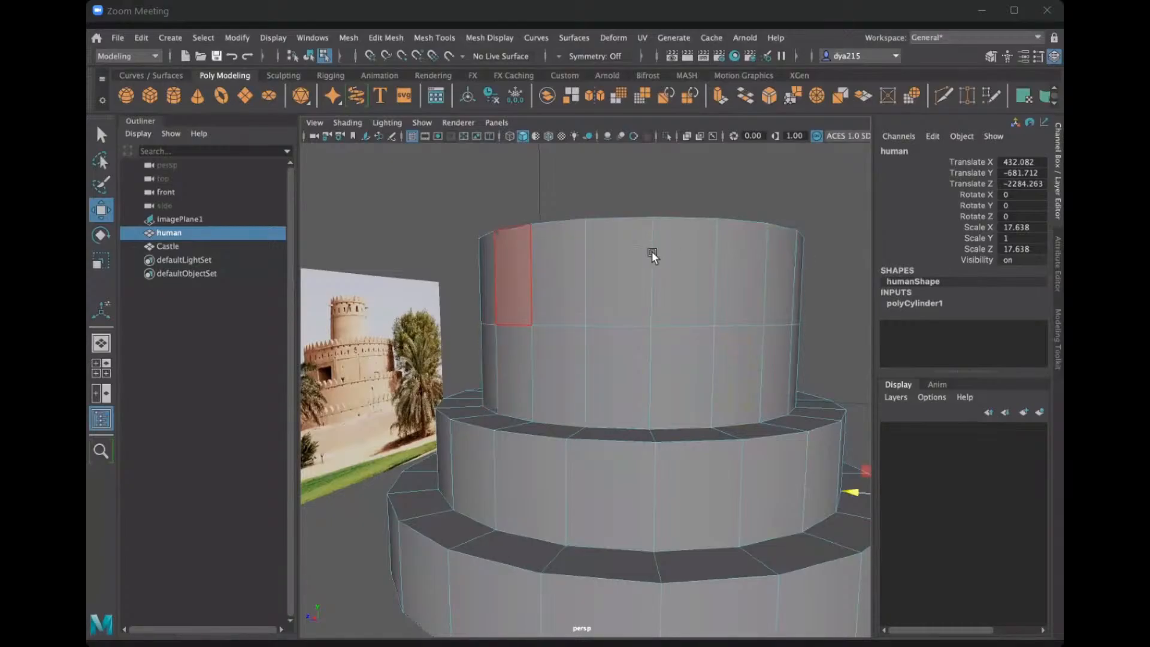
Select the full ring of side faces in the Castle's uppermost row.
{"action": "left_click_drag", "start_coordinate": [660, 260], "coordinate": [543, 321], "text": "alt"}
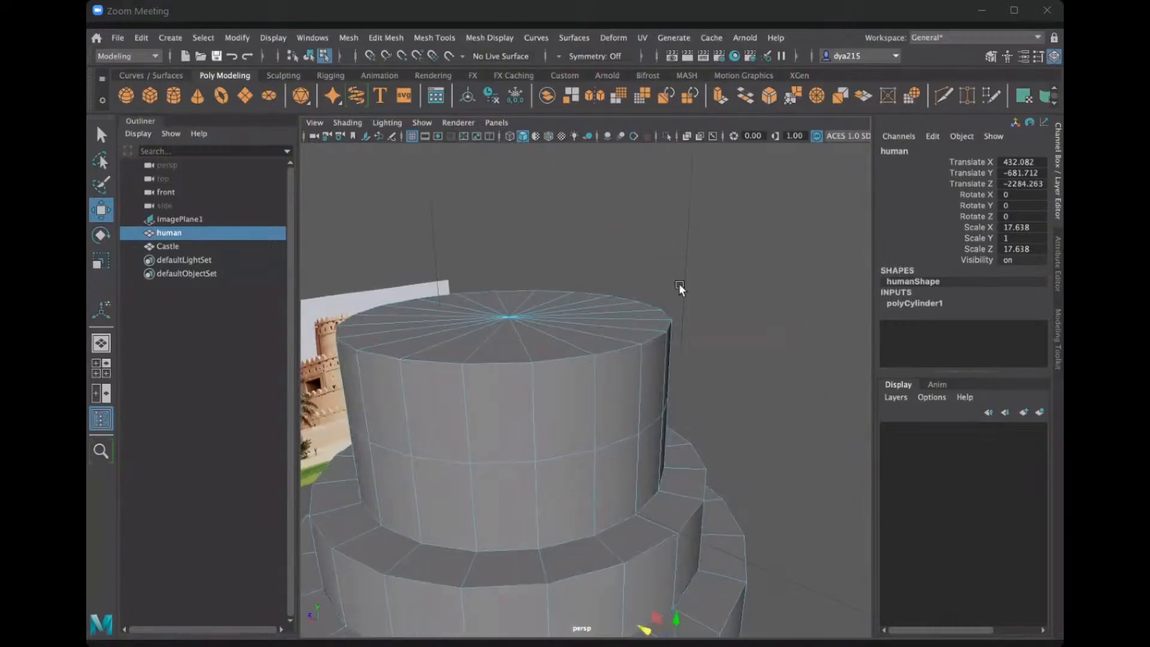
{"action": "left_click_drag", "start_coordinate": [677, 283], "coordinate": [677, 318], "text": "alt"}
{"action": "scroll", "coordinate": [666, 340], "scroll_direction": "down", "scroll_amount": 3}
{"action": "middle_click_drag", "start_coordinate": [666, 340], "coordinate": [576, 310], "text": "alt"}
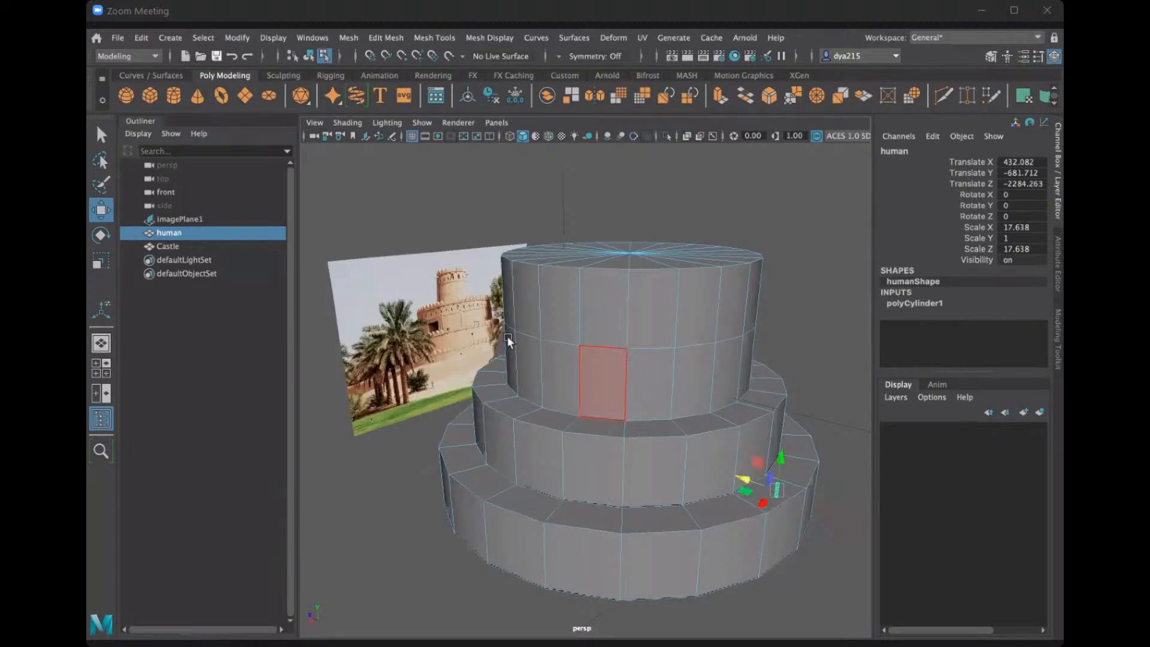
{"action": "mouse_move", "coordinate": [529, 303]}
{"action": "left_mouse_down"}
{"action": "mouse_move", "coordinate": [627, 306]}
{"action": "mouse_move", "coordinate": [738, 285]}
{"action": "mouse_move", "coordinate": [830, 290]}
{"action": "left_mouse_up"}
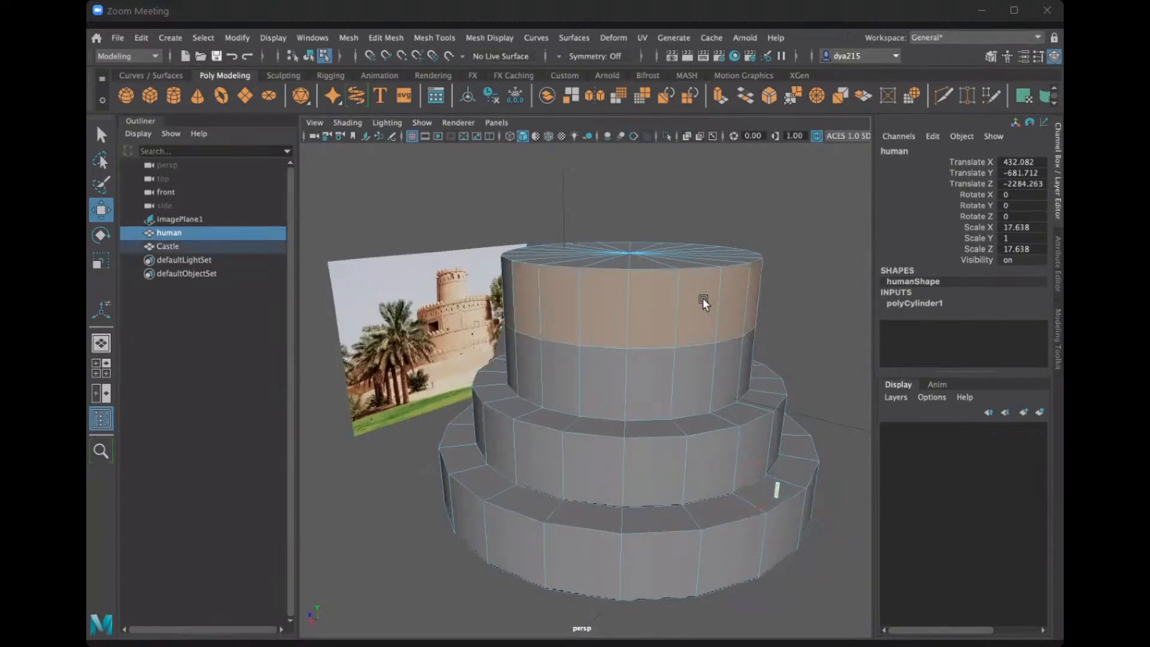
{"action": "left_click_drag", "start_coordinate": [702, 297], "coordinate": [661, 283], "text": "alt"}
{"action": "middle_click_drag", "start_coordinate": [429, 294], "coordinate": [596, 307], "text": "alt"}
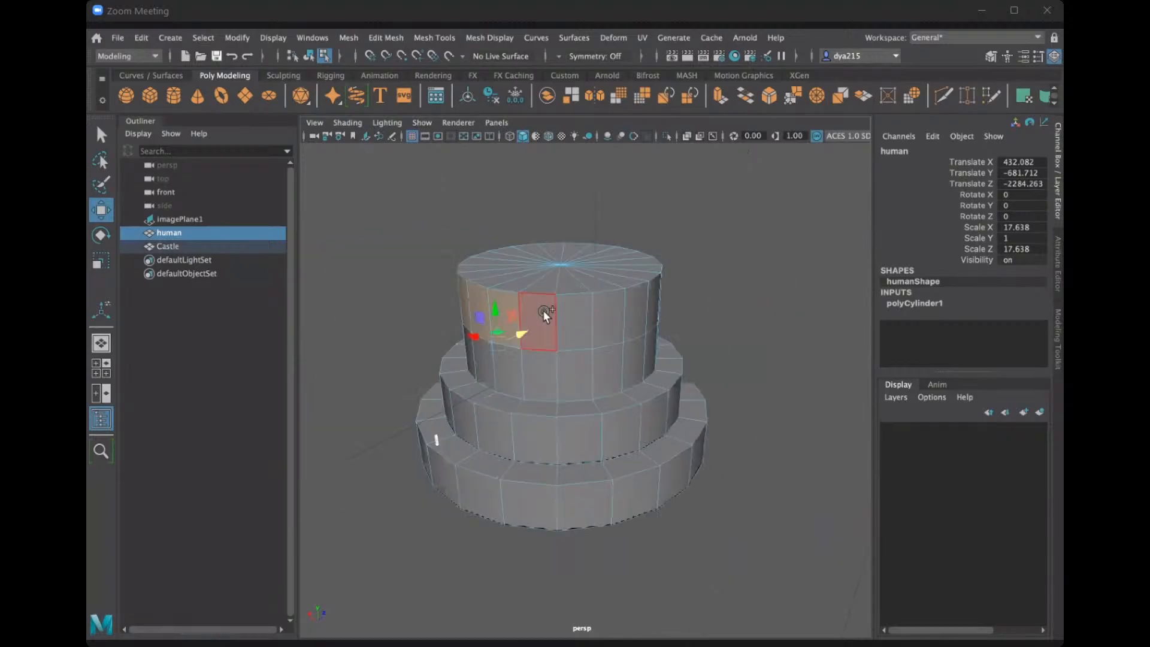
{"action": "mouse_move", "coordinate": [543, 310]}
{"action": "left_mouse_down"}
{"action": "mouse_move", "coordinate": [623, 314]}
{"action": "mouse_move", "coordinate": [657, 298]}
{"action": "mouse_move", "coordinate": [606, 308]}
{"action": "left_mouse_up"}
{"action": "mouse_move", "coordinate": [654, 344]}
{"action": "left_mouse_down", "text": "alt"}
{"action": "mouse_move", "coordinate": [749, 343]}
{"action": "mouse_move", "coordinate": [662, 287]}
{"action": "mouse_move", "coordinate": [525, 289]}
{"action": "mouse_move", "coordinate": [685, 339]}
{"action": "mouse_move", "coordinate": [795, 334]}
{"action": "mouse_move", "coordinate": [791, 348]}
{"action": "mouse_move", "coordinate": [768, 334]}
{"action": "mouse_move", "coordinate": [658, 332]}
{"action": "mouse_move", "coordinate": [638, 311]}
{"action": "left_mouse_up", "text": "alt"}
{"action": "scroll", "coordinate": [703, 340], "scroll_direction": "down", "scroll_amount": 2}
{"action": "scroll", "coordinate": [694, 345], "scroll_direction": "up", "scroll_amount": 1}
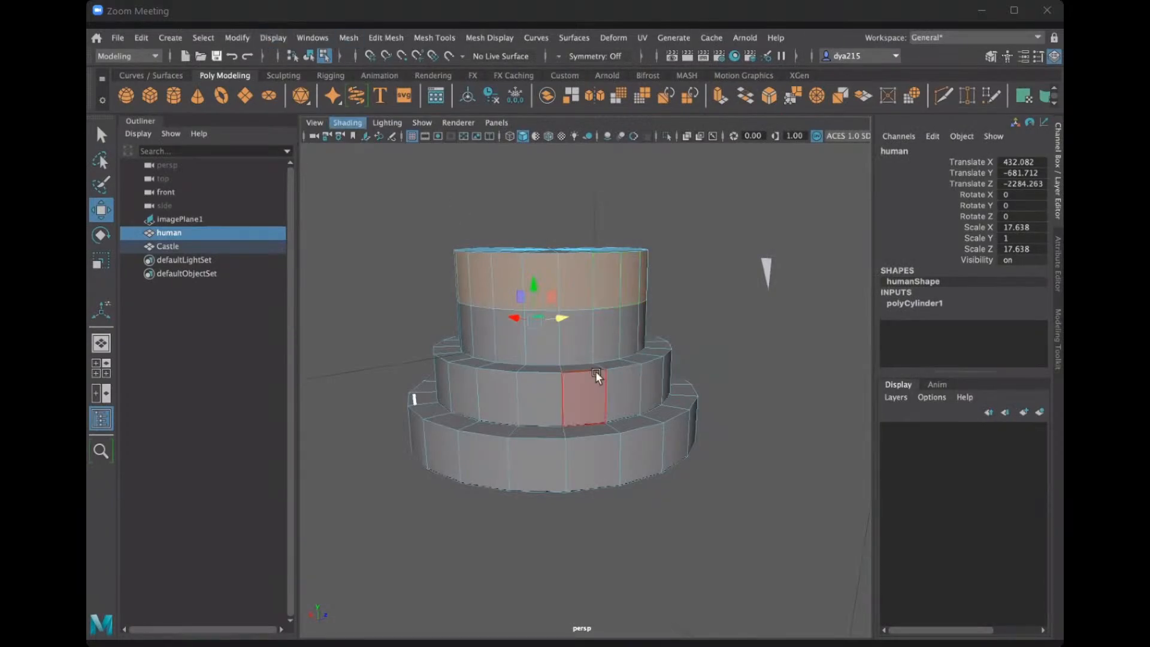
Try extruding the uppermost row's side faces inward to a thickness of about -131.96, and undo that thickness.
{"action": "key", "text": "ctrl+e"}
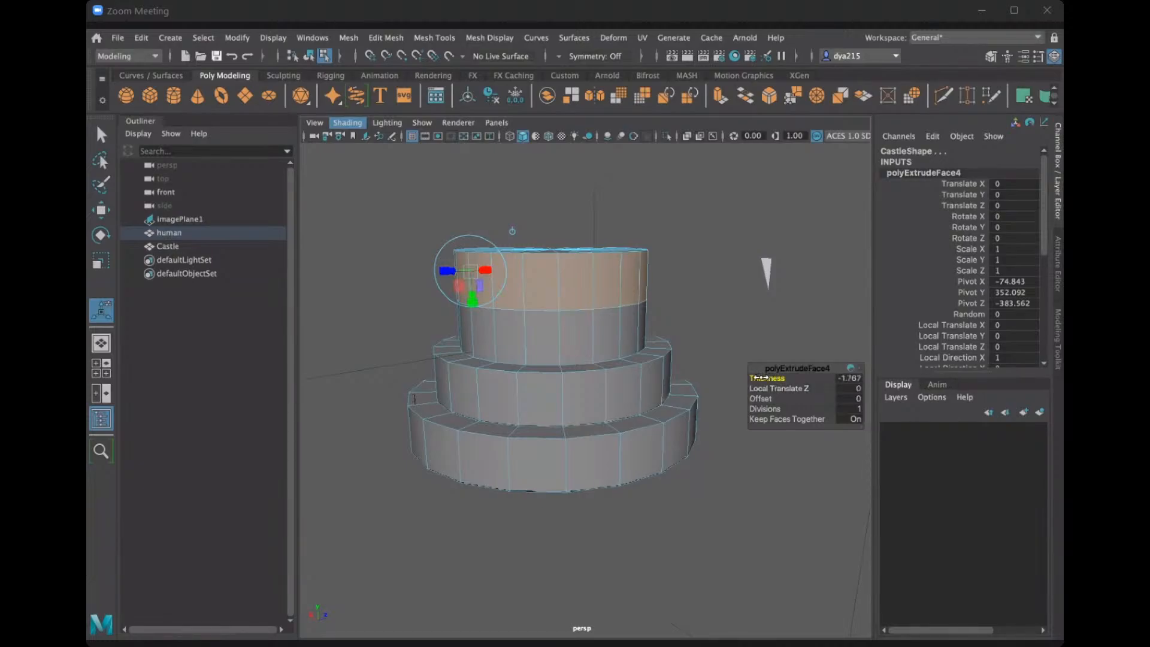
{"action": "left_click_drag", "start_coordinate": [726, 376], "coordinate": [653, 368]}
{"action": "left_click_drag", "start_coordinate": [771, 377], "coordinate": [740, 377]}
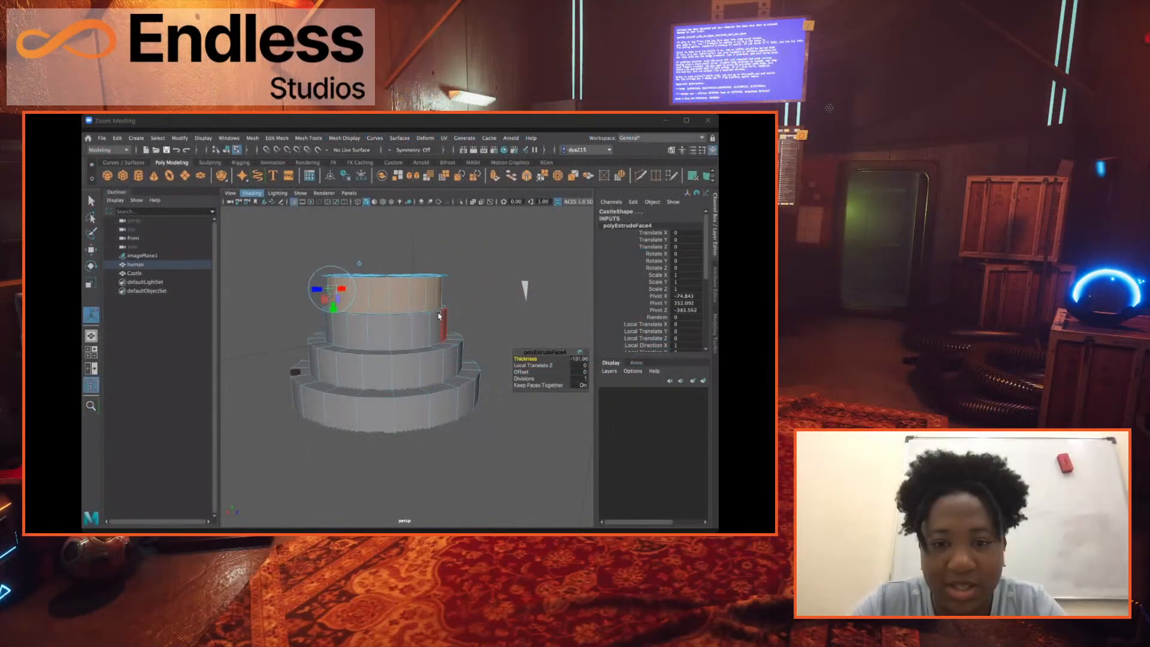
{"action": "left_click_drag", "start_coordinate": [442, 316], "coordinate": [407, 326], "text": "alt"}
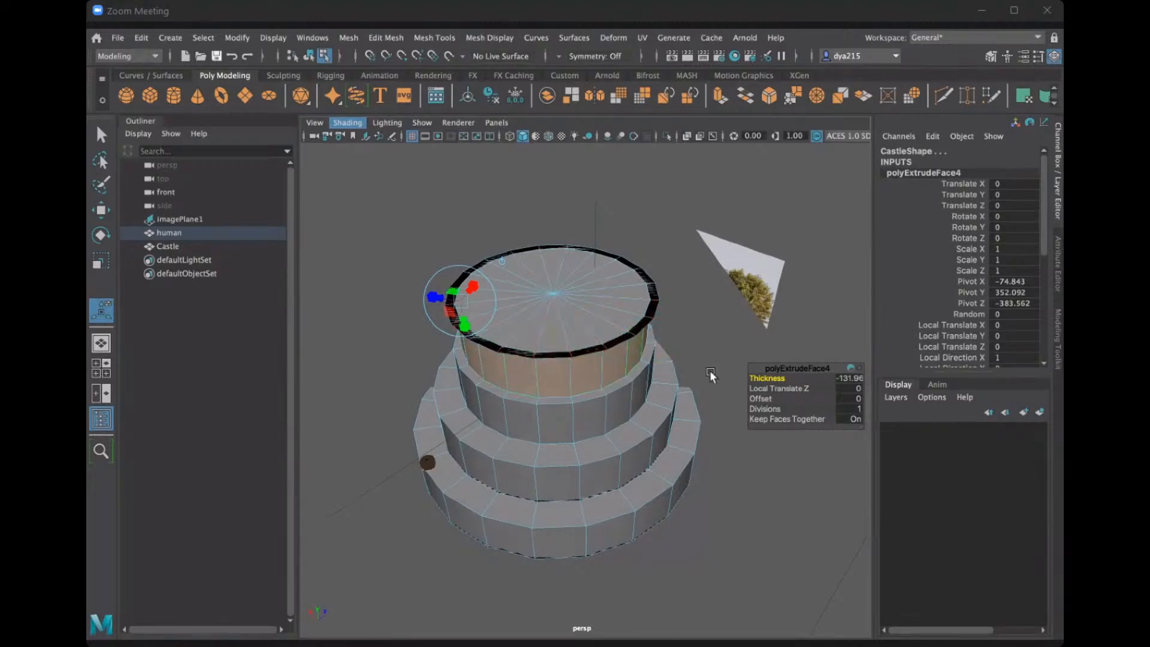
{"action": "key", "text": "ctrl+z"}
{"action": "key", "text": "ctrl+z"}
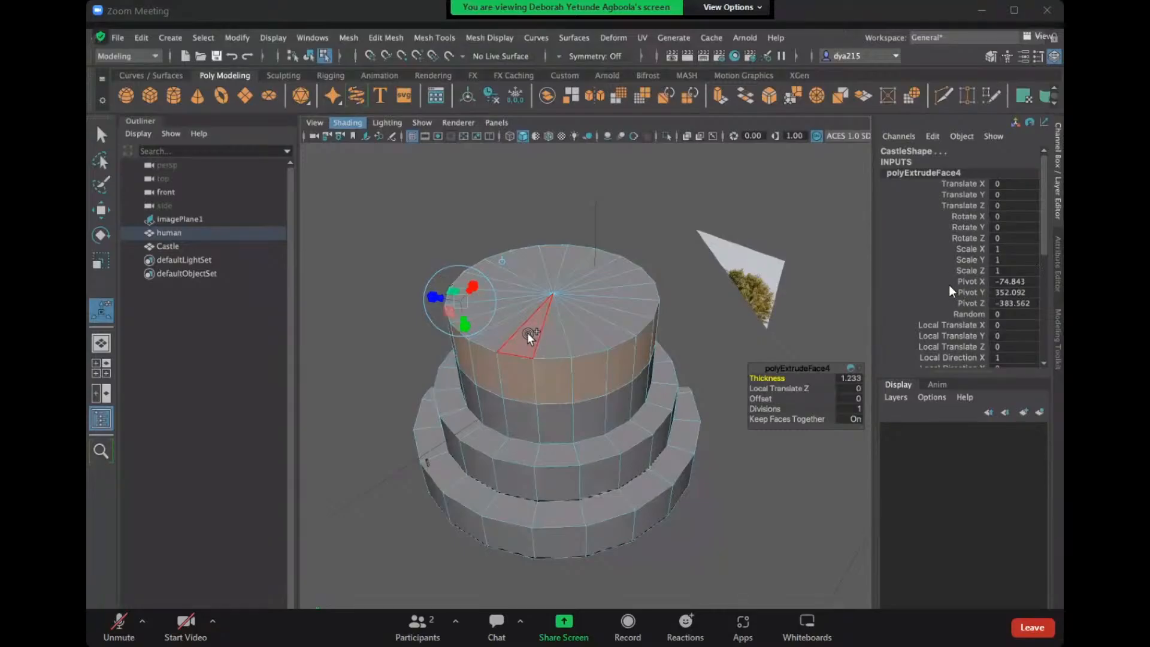
Add the Castle's top cap faces to the extruded side faces, and abandon that extrusion.
{"action": "mouse_move", "coordinate": [528, 333]}
{"action": "left_mouse_down"}
{"action": "mouse_move", "coordinate": [573, 326]}
{"action": "mouse_move", "coordinate": [591, 285]}
{"action": "mouse_move", "coordinate": [563, 275]}
{"action": "mouse_move", "coordinate": [527, 286]}
{"action": "mouse_move", "coordinate": [517, 308]}
{"action": "mouse_move", "coordinate": [562, 321]}
{"action": "left_mouse_up"}
{"action": "left_click", "coordinate": [680, 307]}
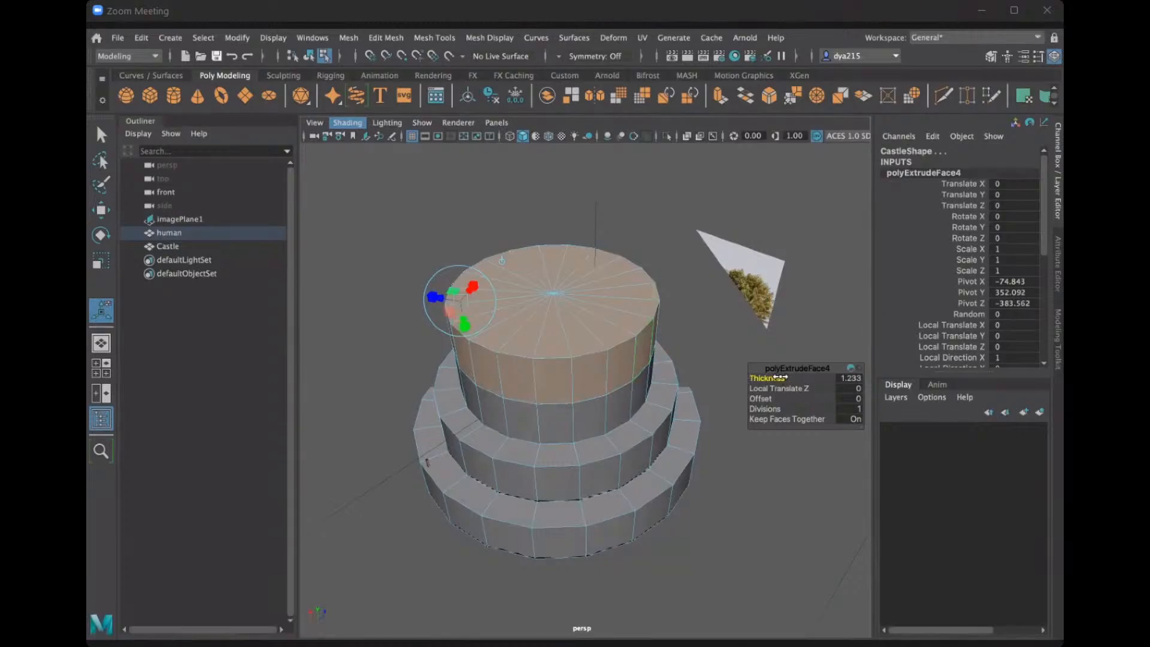
{"action": "key", "text": "F8"}
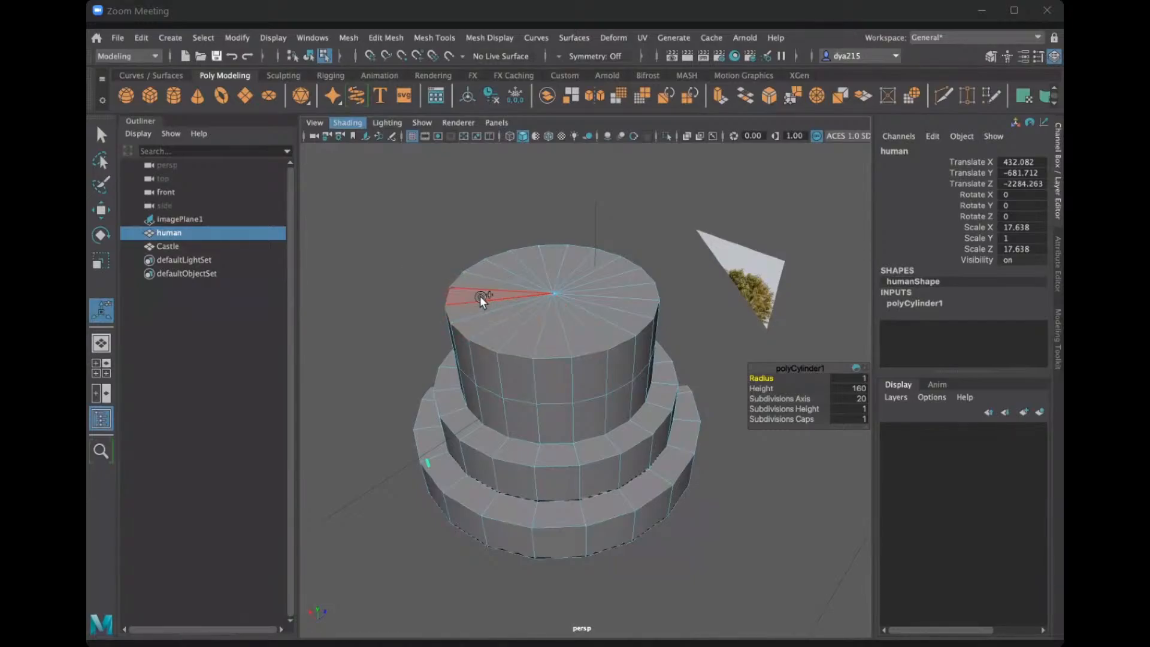
Select the Castle's top cap faces together with all side faces of the uppermost row.
{"action": "left_click_drag", "start_coordinate": [536, 331], "coordinate": [617, 298]}
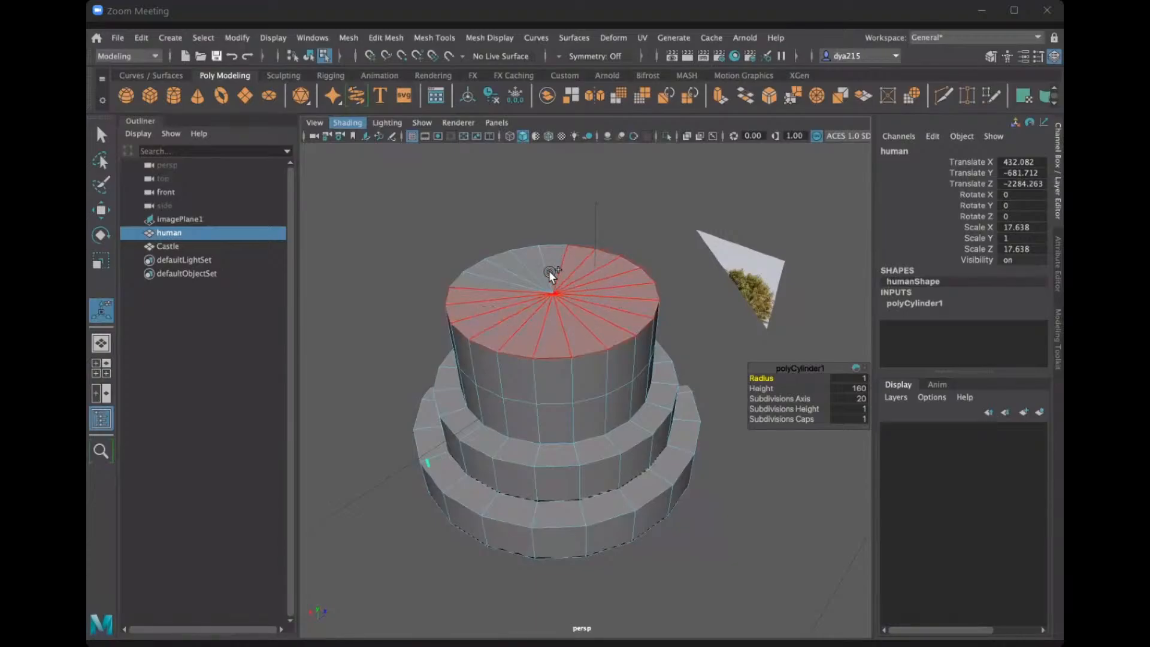
{"action": "left_click_drag", "start_coordinate": [518, 289], "coordinate": [670, 361]}
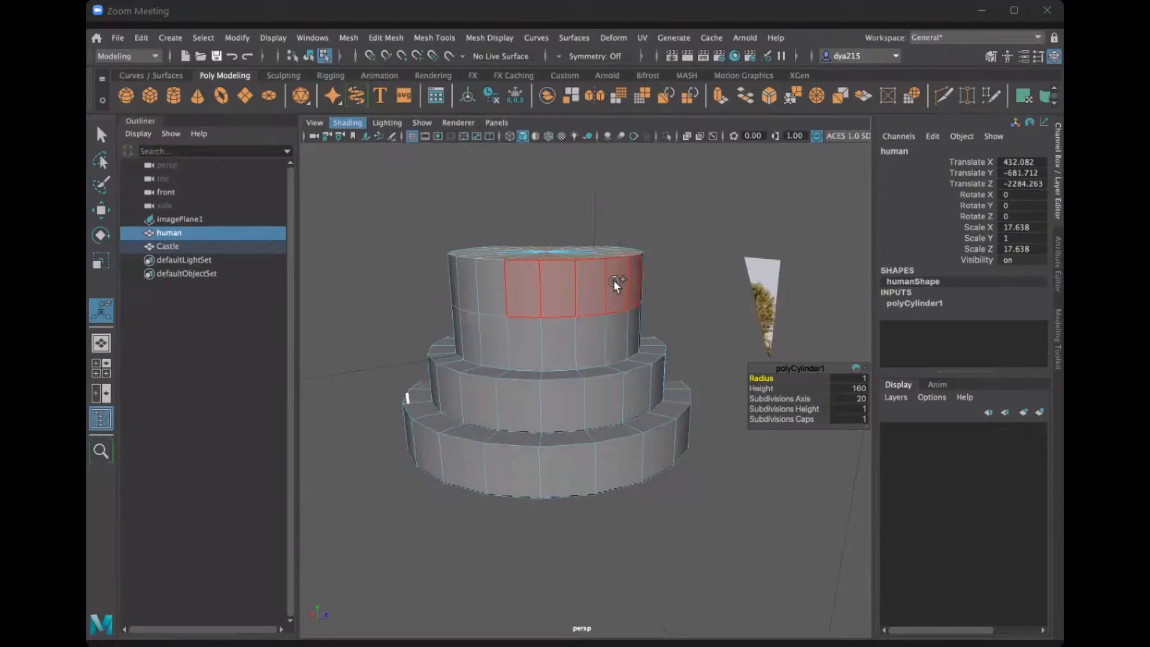
{"action": "mouse_move", "coordinate": [486, 289]}
{"action": "left_mouse_down", "text": "shift"}
{"action": "mouse_move", "coordinate": [436, 276]}
{"action": "mouse_move", "coordinate": [430, 312]}
{"action": "mouse_move", "coordinate": [508, 351]}
{"action": "mouse_move", "coordinate": [557, 355]}
{"action": "left_mouse_up", "text": "shift"}
{"action": "mouse_move", "coordinate": [694, 347]}
{"action": "left_mouse_down", "text": "shift"}
{"action": "mouse_move", "coordinate": [594, 339]}
{"action": "mouse_move", "coordinate": [542, 312]}
{"action": "left_mouse_up", "text": "shift"}
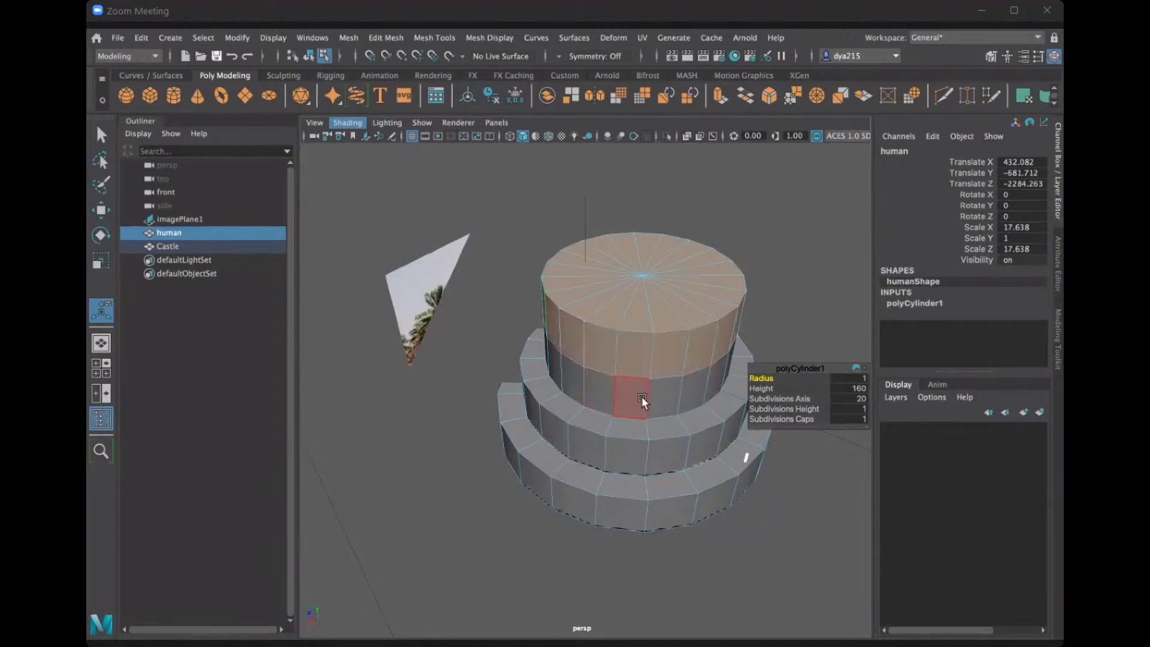
{"action": "mouse_move", "coordinate": [641, 397]}
{"action": "left_mouse_down", "text": "alt"}
{"action": "mouse_move", "coordinate": [680, 385]}
{"action": "mouse_move", "coordinate": [649, 304]}
{"action": "mouse_move", "coordinate": [509, 284]}
{"action": "left_mouse_up", "text": "alt"}
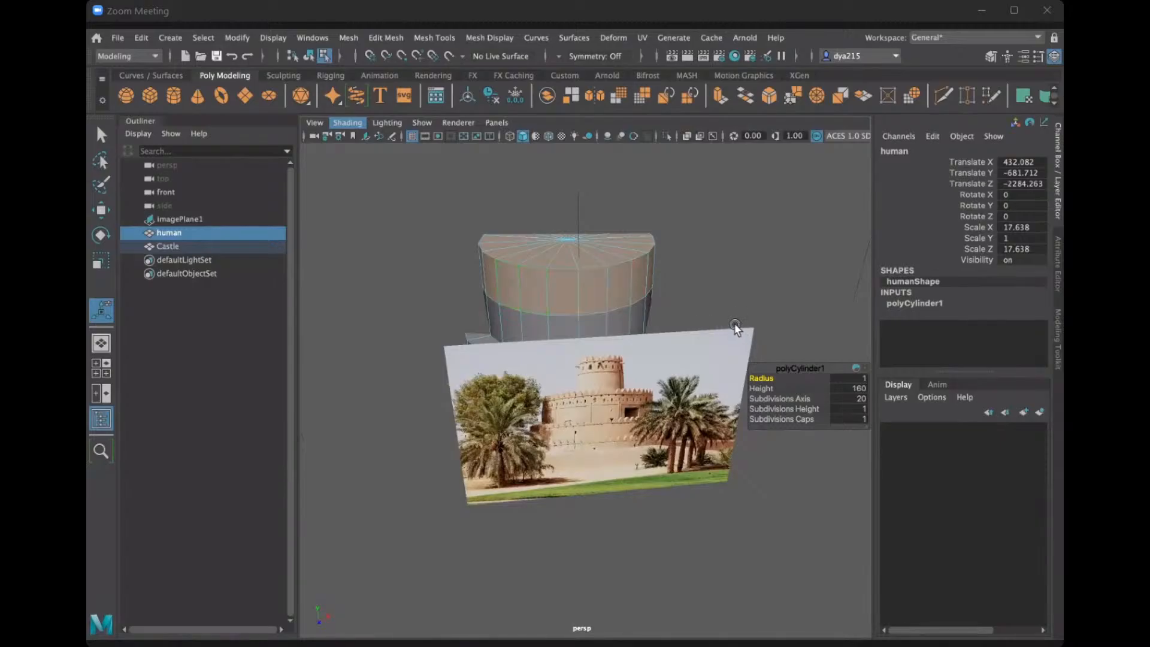
{"action": "left_click_drag", "start_coordinate": [736, 329], "coordinate": [544, 324], "text": "alt"}
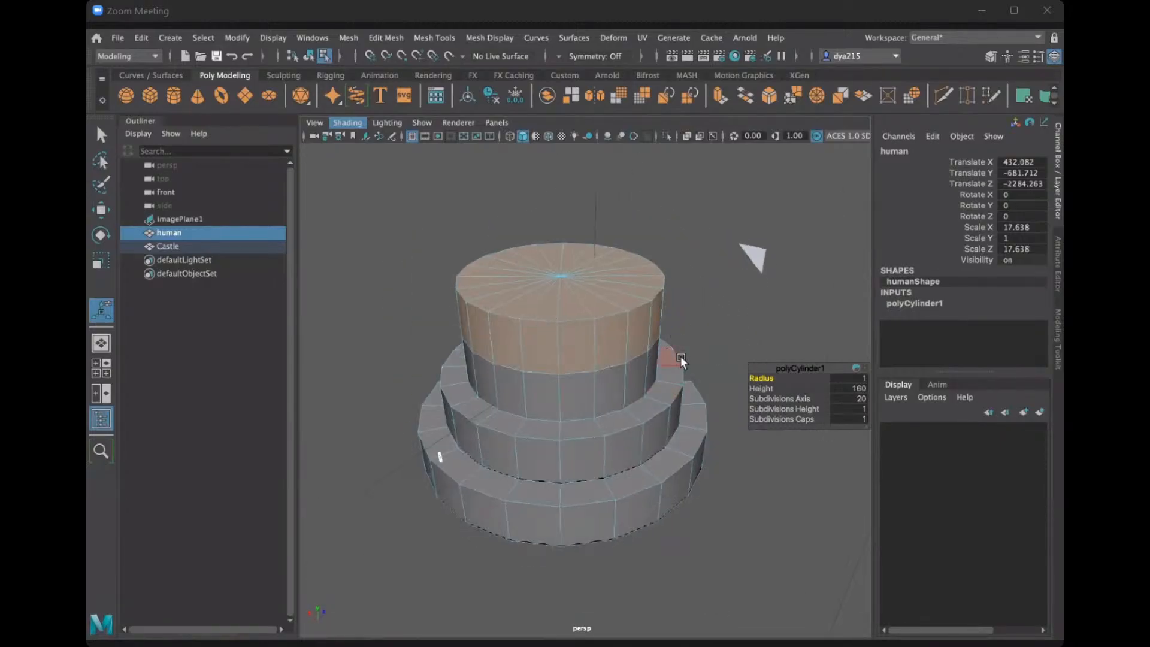
Try extruding the selected cap and side faces inward to a thickness of about -190.36, and undo that thickness.
{"action": "key", "text": "ctrl+e"}
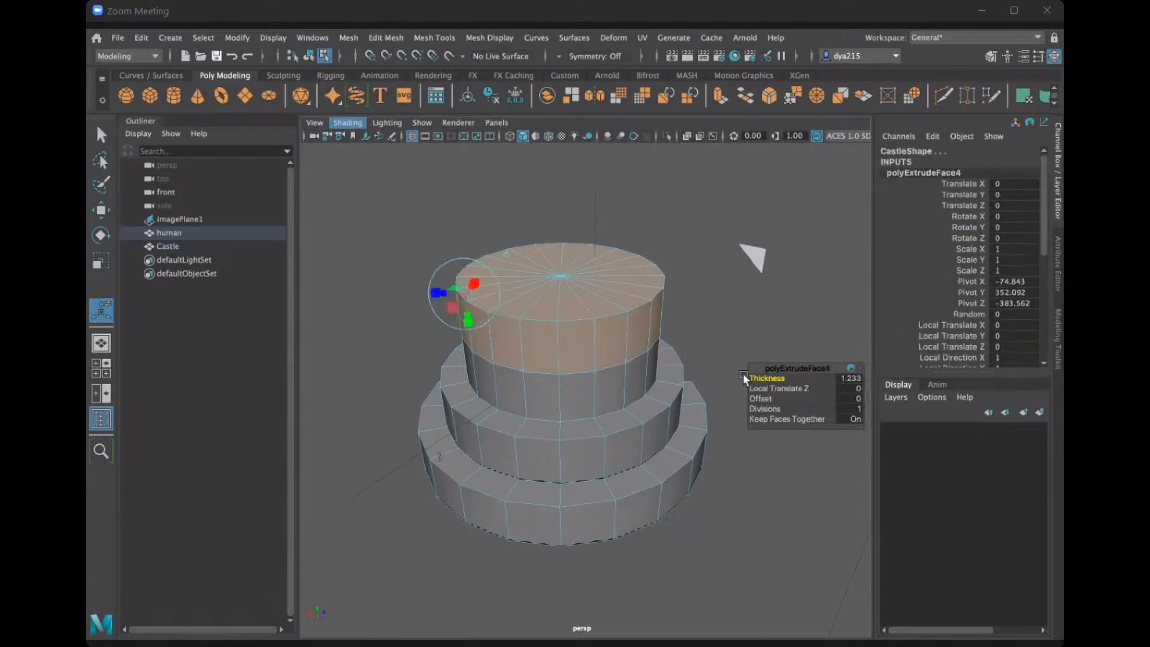
{"action": "left_click_drag", "start_coordinate": [780, 376], "coordinate": [527, 377]}
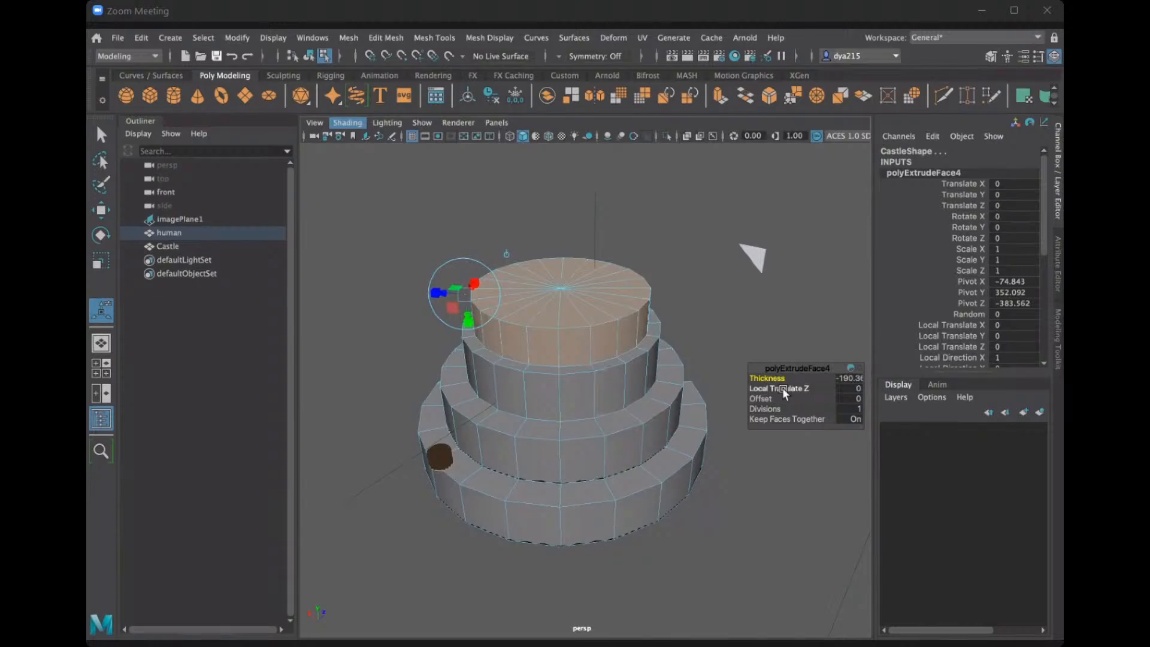
{"action": "key", "text": "ctrl+z"}
{"action": "key", "text": "ctrl+z"}
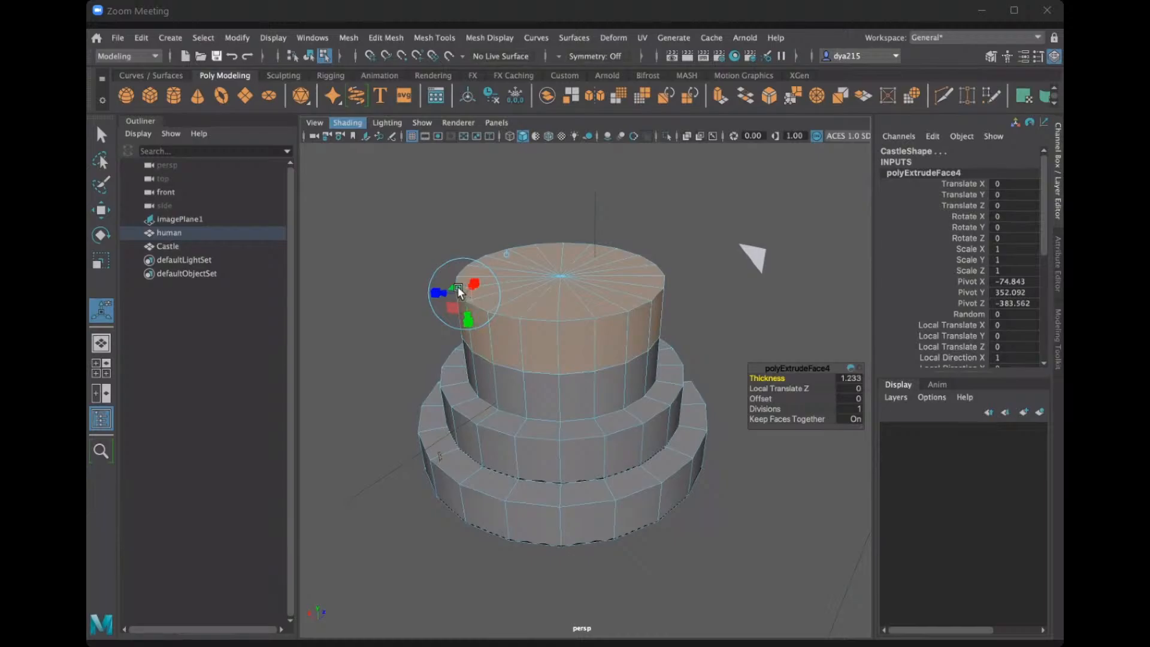
Try scaling the extruded top section down into a narrower tier, and undo both the scaling and the extrusion.
{"action": "left_click_drag", "start_coordinate": [455, 287], "coordinate": [463, 293]}
{"action": "key", "text": "ctrl+z"}
{"action": "middle_click_drag", "start_coordinate": [459, 291], "coordinate": [564, 397], "text": "alt"}
{"action": "key", "text": "r"}
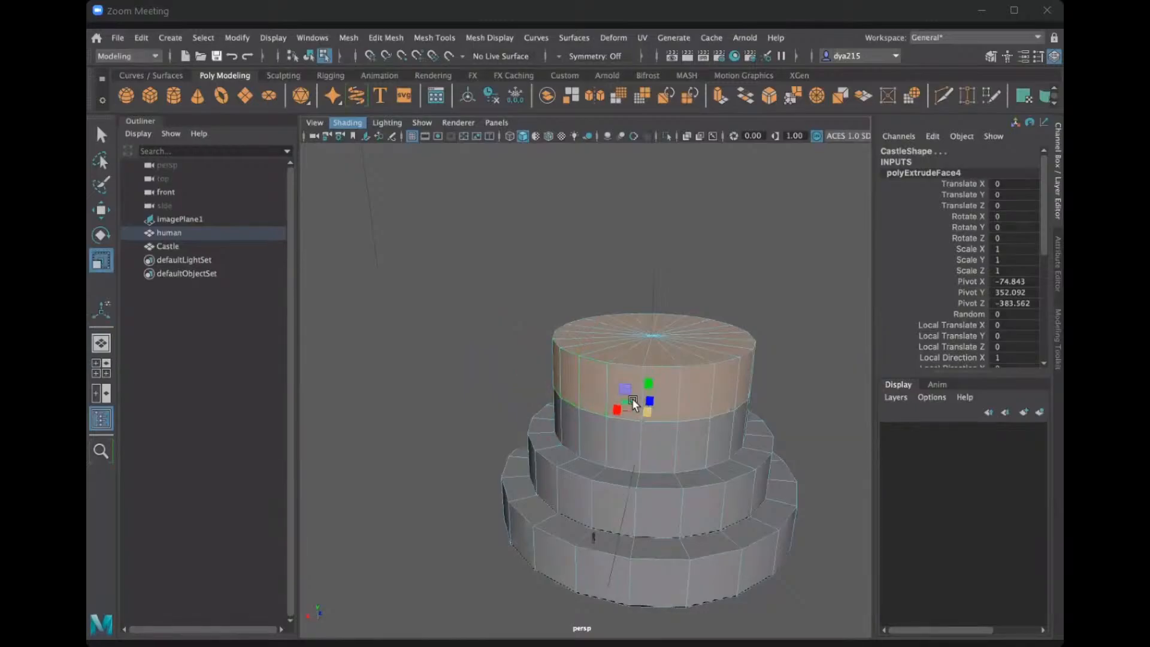
{"action": "mouse_move", "coordinate": [631, 401]}
{"action": "left_mouse_down"}
{"action": "mouse_move", "coordinate": [611, 403]}
{"action": "mouse_move", "coordinate": [629, 400]}
{"action": "left_mouse_up"}
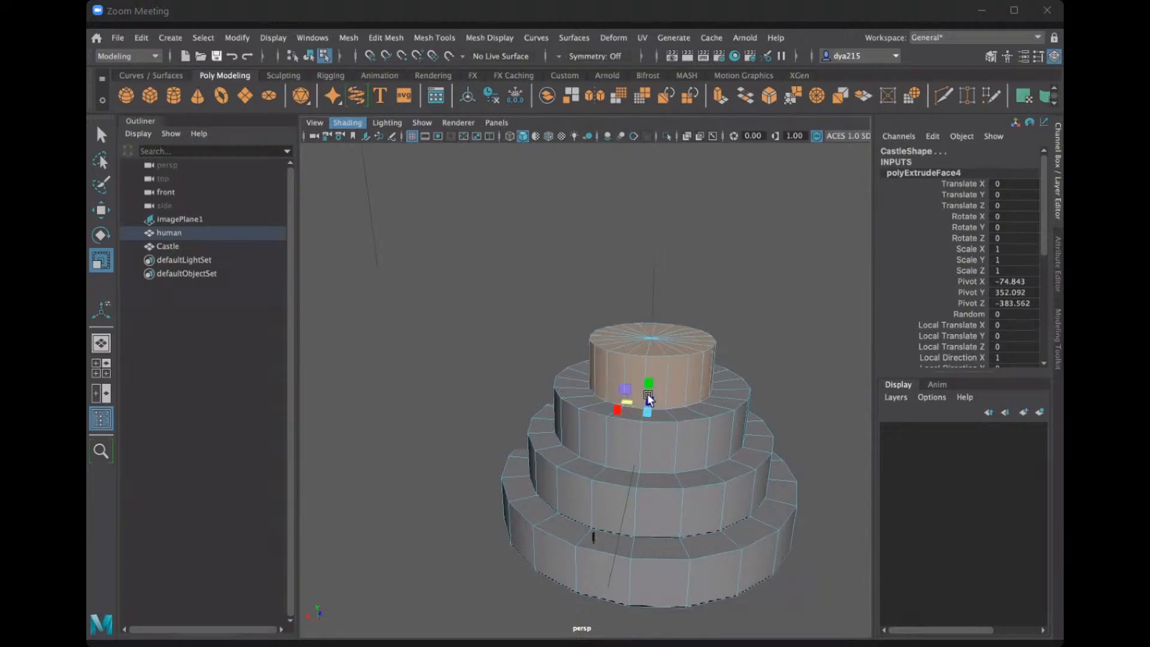
{"action": "key", "text": "ctrl+z"}
{"action": "key", "text": "ctrl+z"}
{"action": "key", "text": "ctrl+z"}
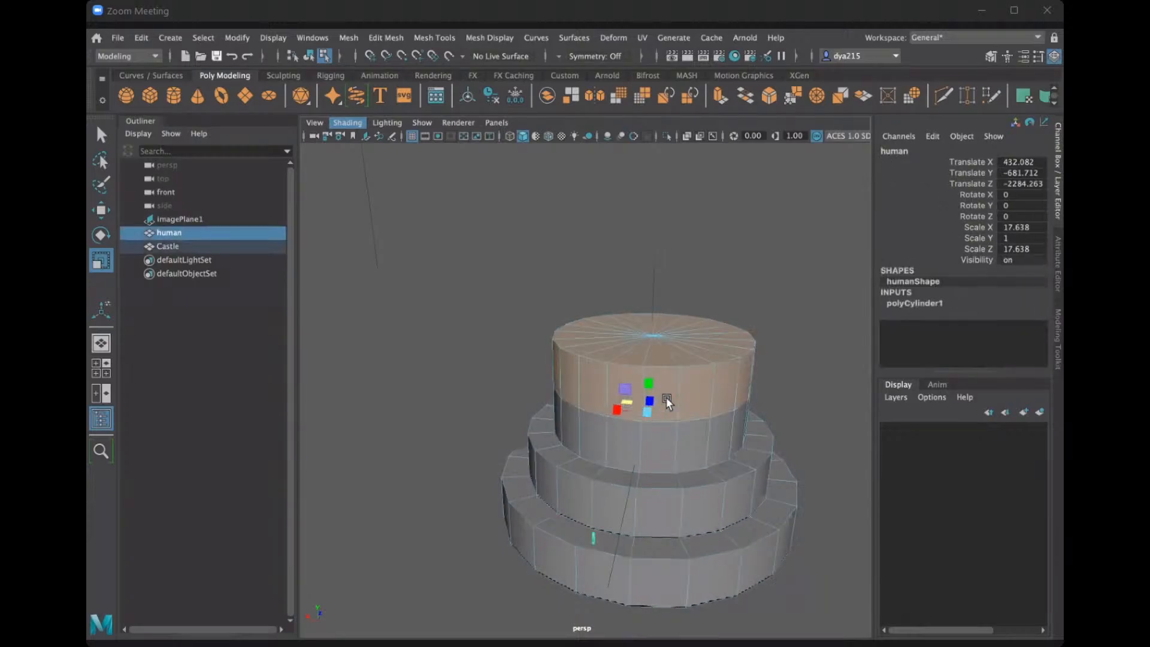
Reselect the uppermost row's side faces with the cap, try extruding them inward, and undo the thickness change.
{"action": "left_click_drag", "start_coordinate": [720, 390], "coordinate": [708, 389], "text": "alt"}
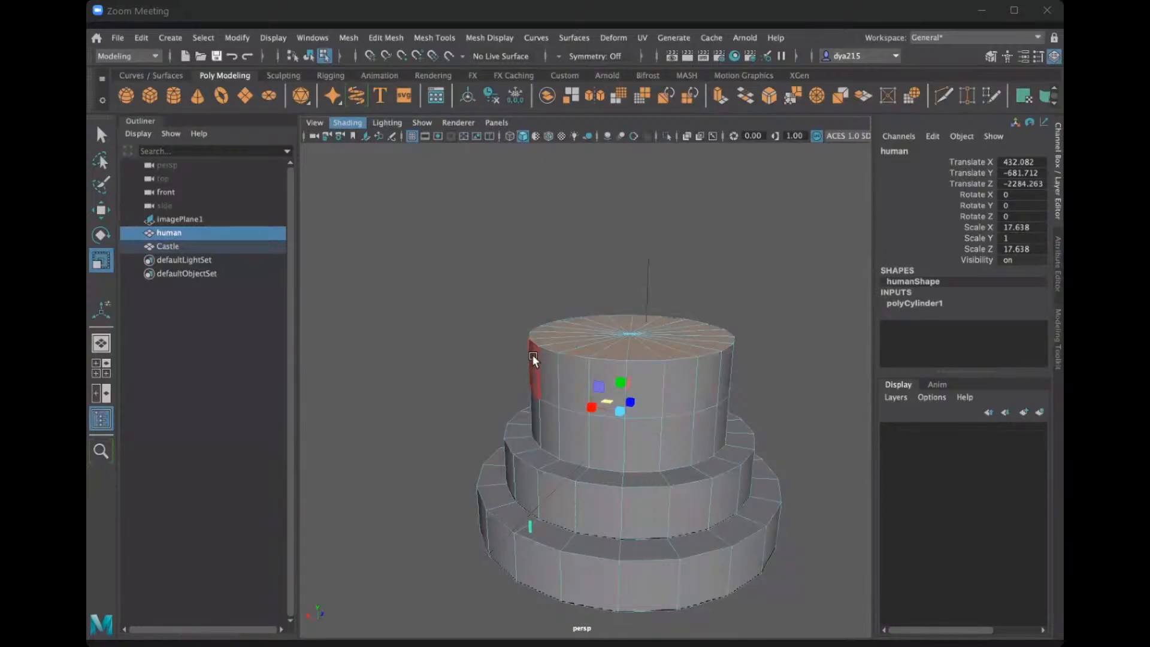
{"action": "mouse_move", "coordinate": [532, 354]}
{"action": "left_mouse_down"}
{"action": "mouse_move", "coordinate": [565, 372]}
{"action": "mouse_move", "coordinate": [799, 369]}
{"action": "mouse_move", "coordinate": [505, 363]}
{"action": "mouse_move", "coordinate": [675, 359]}
{"action": "mouse_move", "coordinate": [600, 375]}
{"action": "mouse_move", "coordinate": [511, 310]}
{"action": "mouse_move", "coordinate": [606, 292]}
{"action": "mouse_move", "coordinate": [542, 301]}
{"action": "mouse_move", "coordinate": [531, 305]}
{"action": "mouse_move", "coordinate": [539, 344]}
{"action": "mouse_move", "coordinate": [586, 322]}
{"action": "mouse_move", "coordinate": [689, 323]}
{"action": "left_mouse_up"}
{"action": "key", "text": "q"}
{"action": "key", "text": "ctrl+e"}
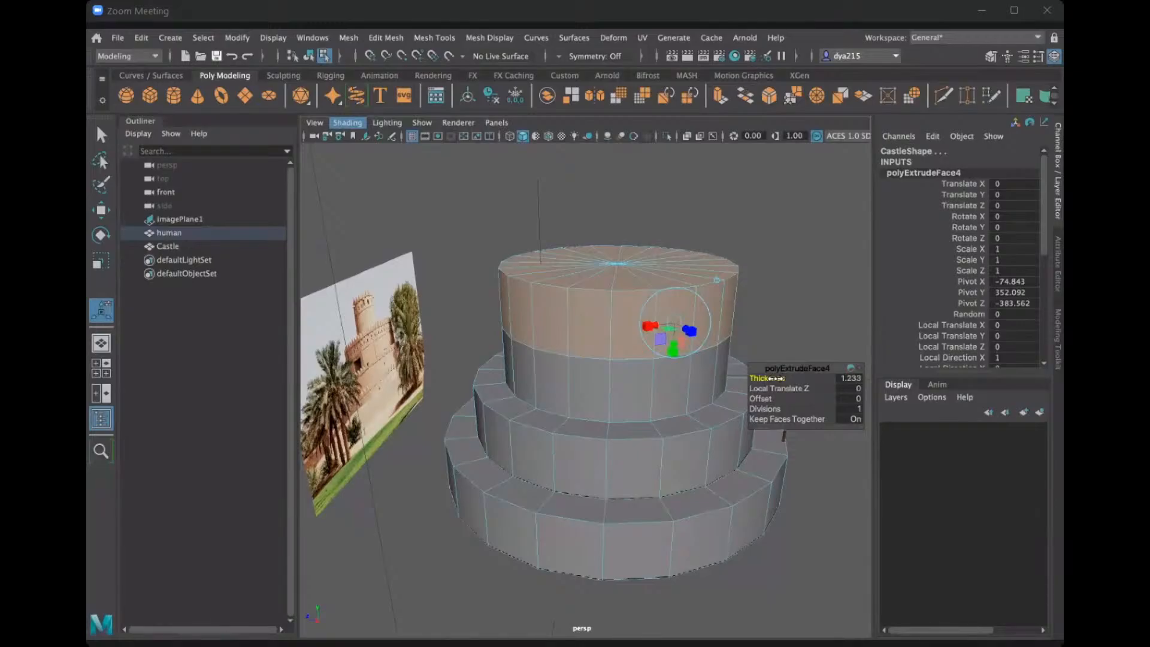
{"action": "left_click_drag", "start_coordinate": [776, 378], "coordinate": [625, 432]}
{"action": "key", "text": "ctrl+z"}
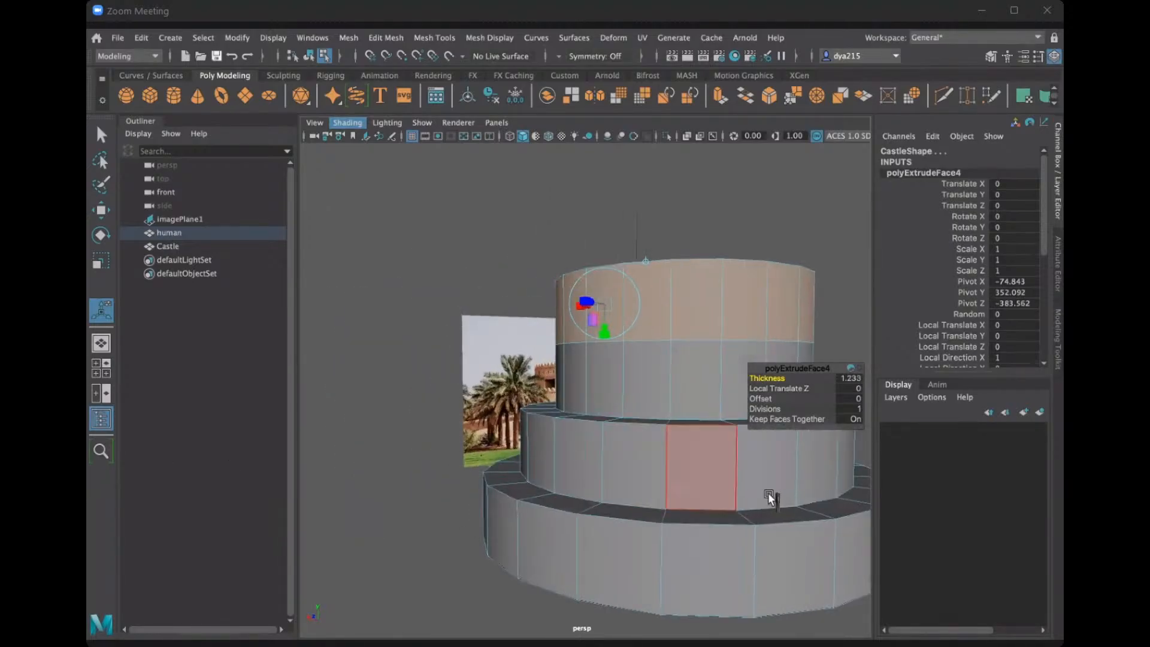
Select the human, inspect it up close on the lowest tier's ledge, and clear the whole selection.
{"action": "left_click", "coordinate": [174, 231]}
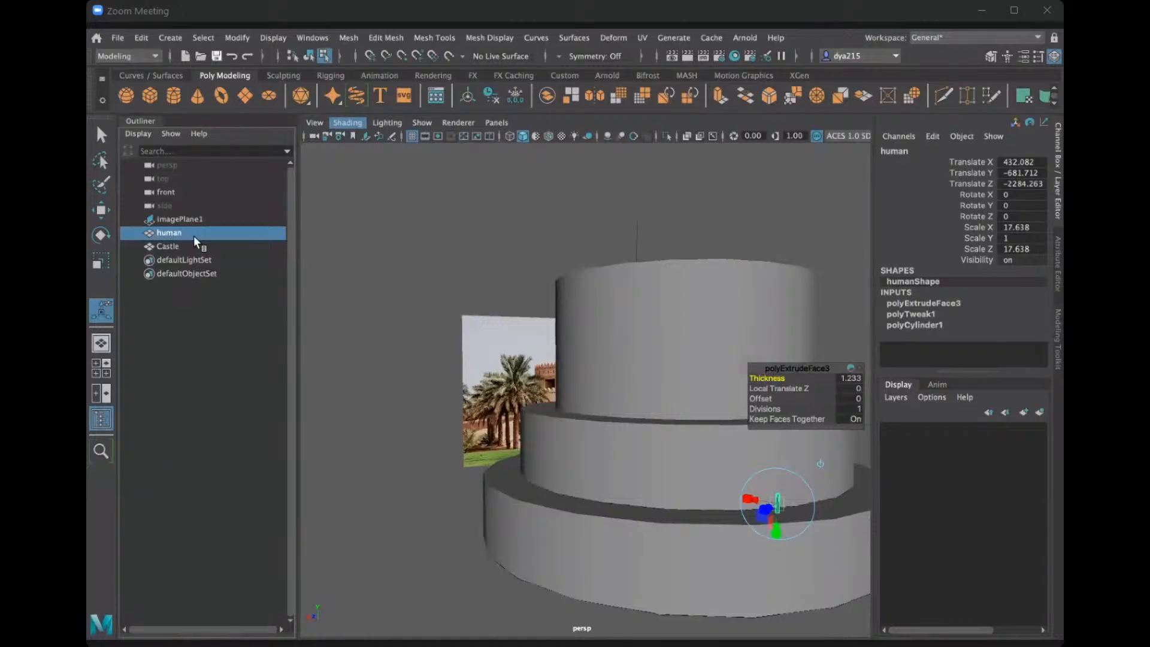
{"action": "key", "text": "ctrl+z"}
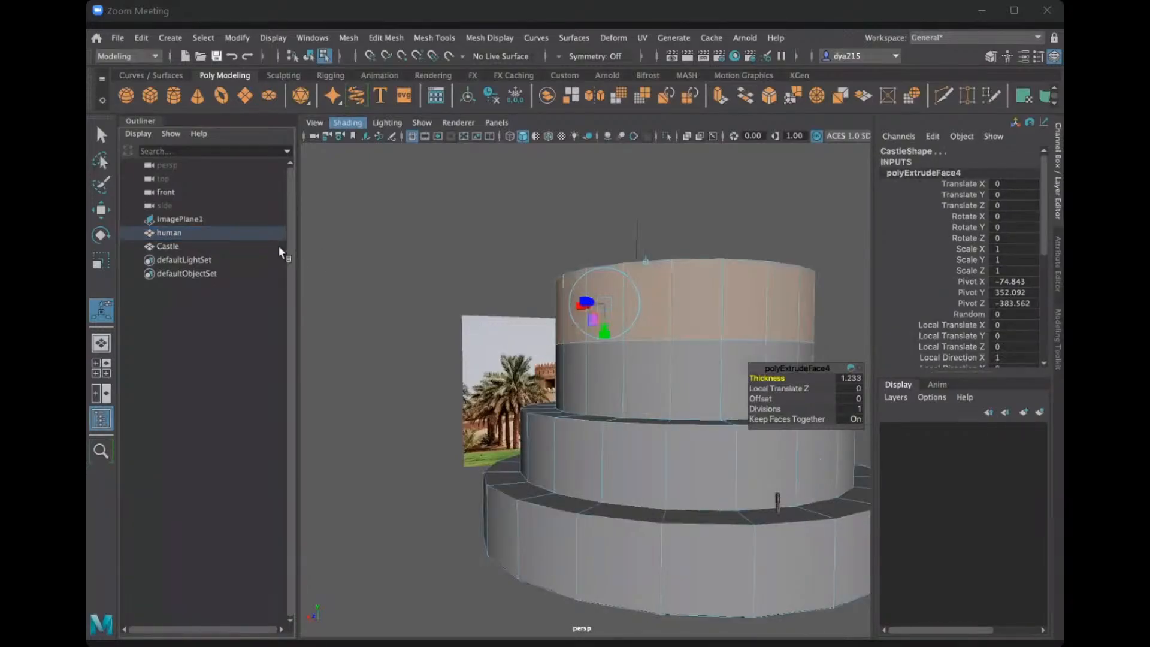
{"action": "left_click", "coordinate": [173, 231]}
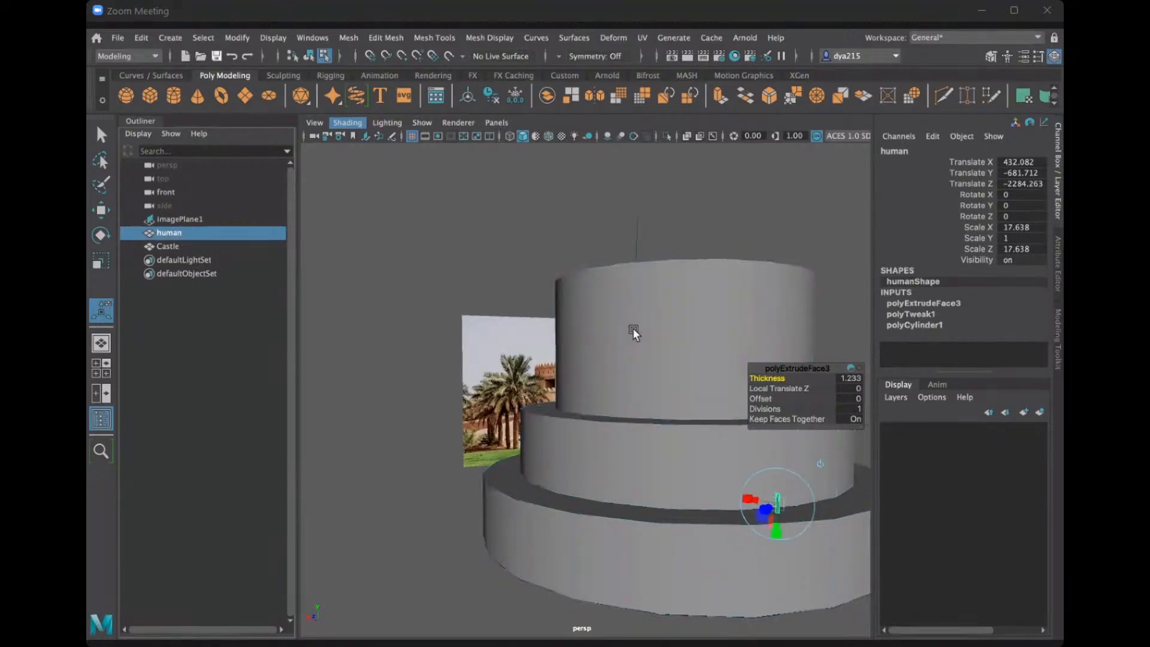
{"action": "left_click_drag", "start_coordinate": [636, 340], "coordinate": [692, 417], "text": "alt"}
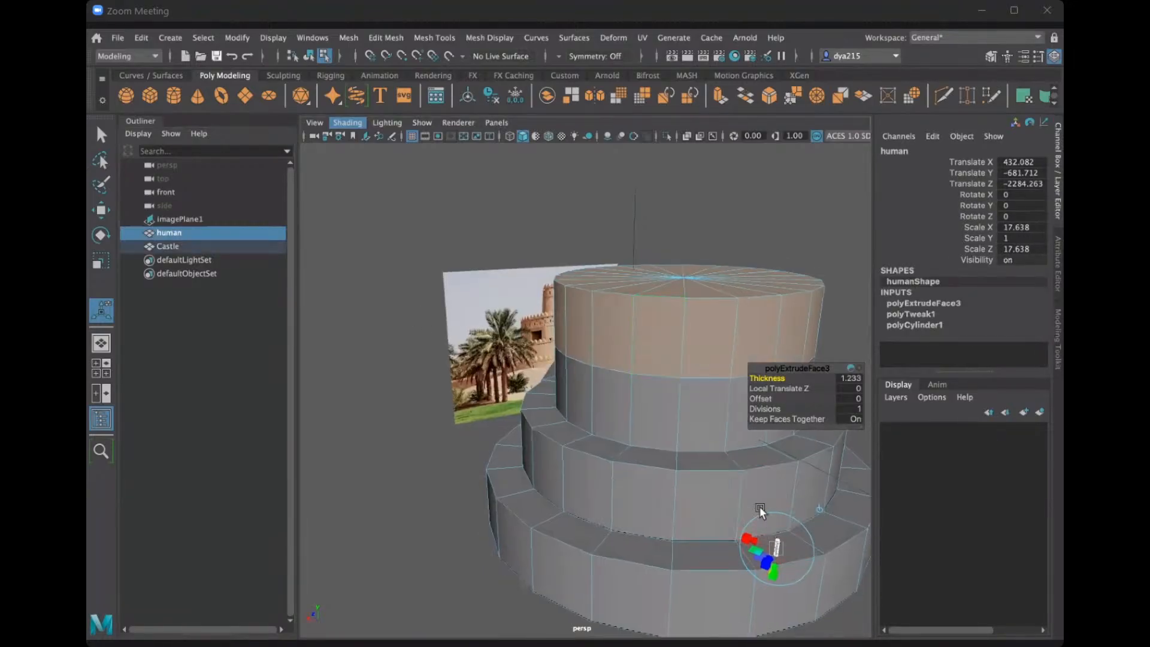
{"action": "scroll", "coordinate": [583, 356], "scroll_direction": "up", "scroll_amount": 3}
{"action": "middle_click_drag", "start_coordinate": [583, 357], "coordinate": [531, 332], "text": "alt"}
{"action": "scroll", "coordinate": [528, 330], "scroll_direction": "up", "scroll_amount": 5}
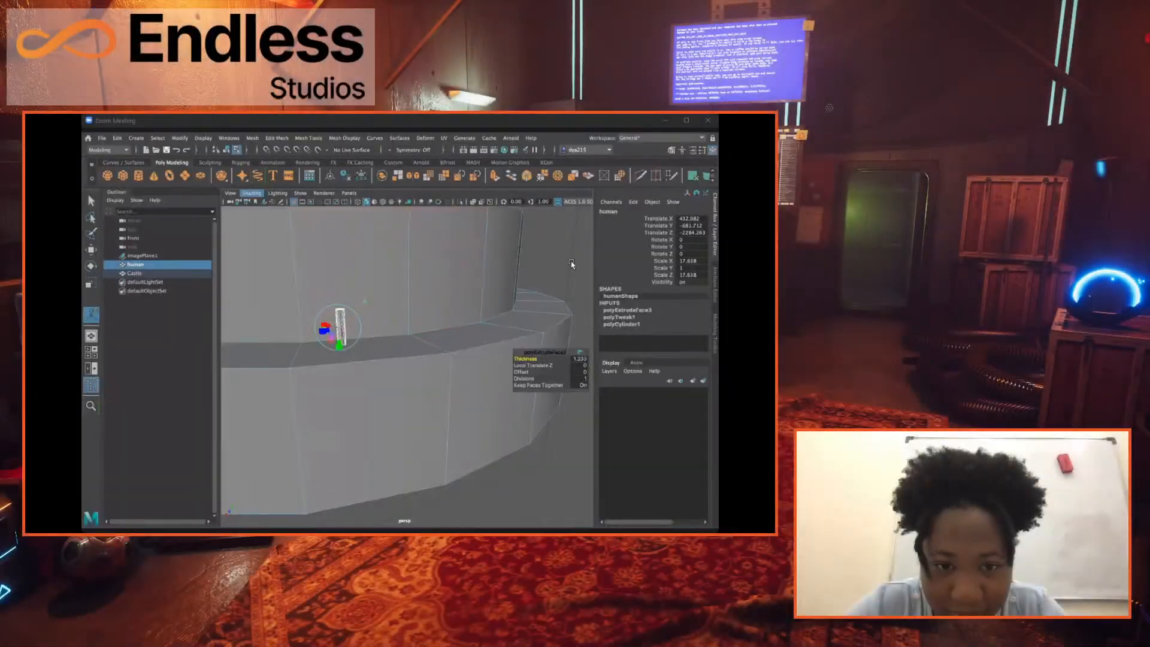
{"action": "left_click", "coordinate": [571, 264]}
Select only the Castle's uppermost ring of side faces and all its top cap faces, leaving the human unselected.
{"action": "middle_click_drag", "start_coordinate": [424, 282], "coordinate": [441, 331], "text": "alt"}
{"action": "scroll", "coordinate": [438, 329], "scroll_direction": "down", "scroll_amount": 4}
{"action": "left_click_drag", "start_coordinate": [437, 328], "coordinate": [373, 355], "text": "alt"}
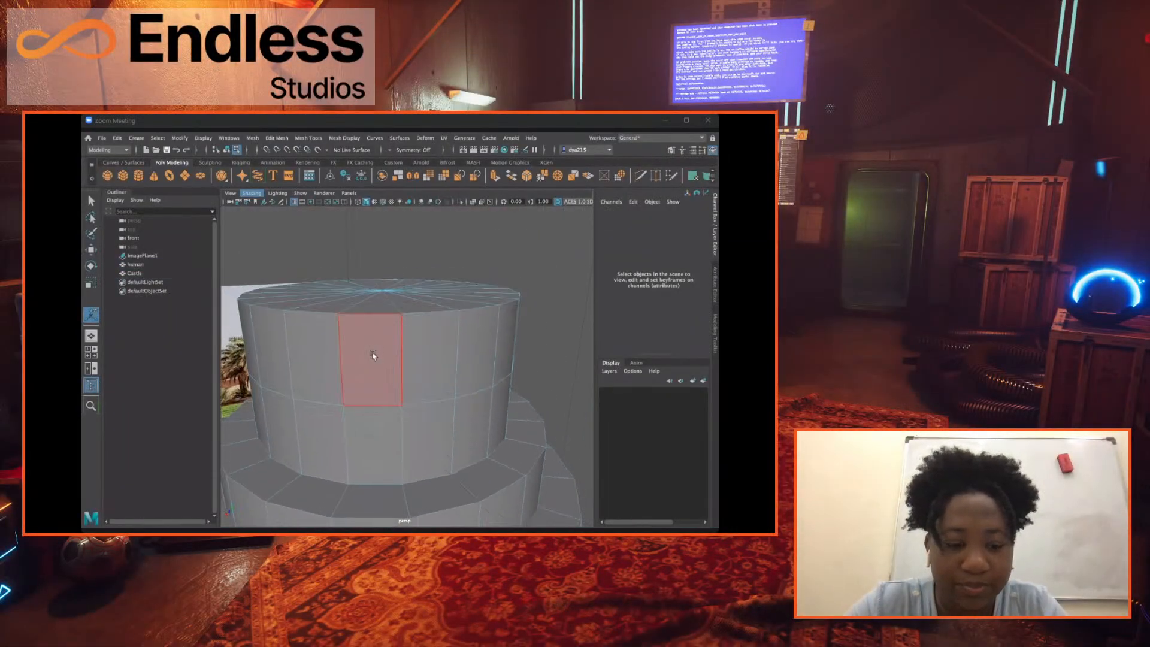
{"action": "mouse_move", "coordinate": [291, 350]}
{"action": "left_mouse_down"}
{"action": "mouse_move", "coordinate": [492, 331]}
{"action": "mouse_move", "coordinate": [247, 327]}
{"action": "left_mouse_up"}
{"action": "left_click_drag", "start_coordinate": [455, 362], "coordinate": [367, 349], "text": "alt"}
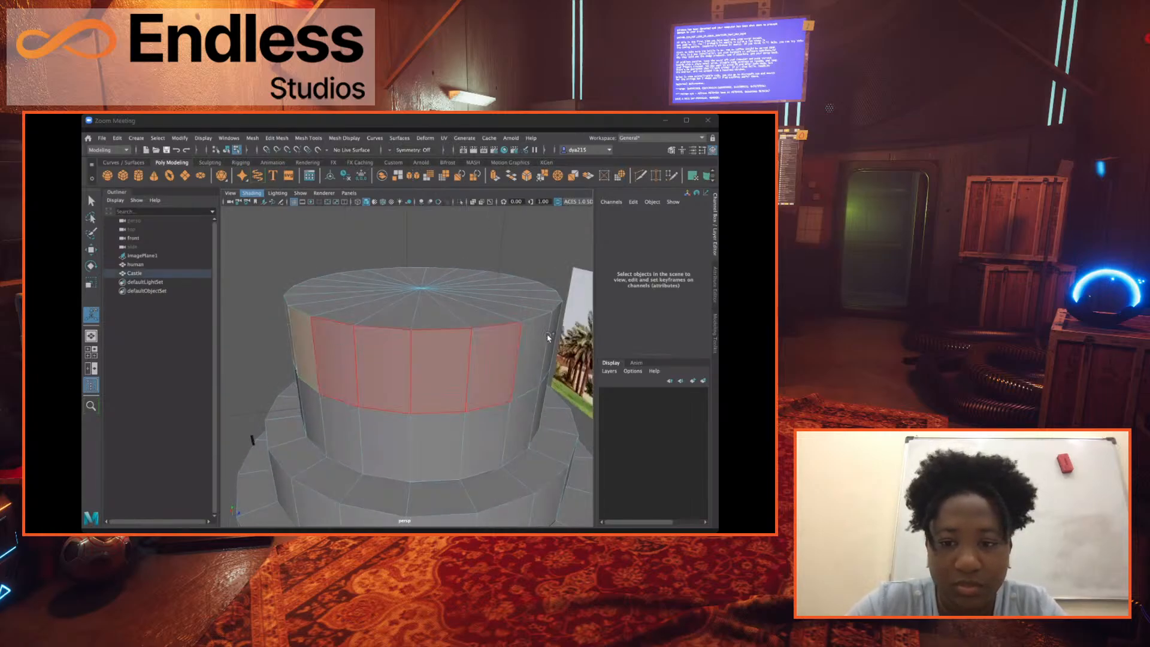
{"action": "double_click", "coordinate": [526, 351]}
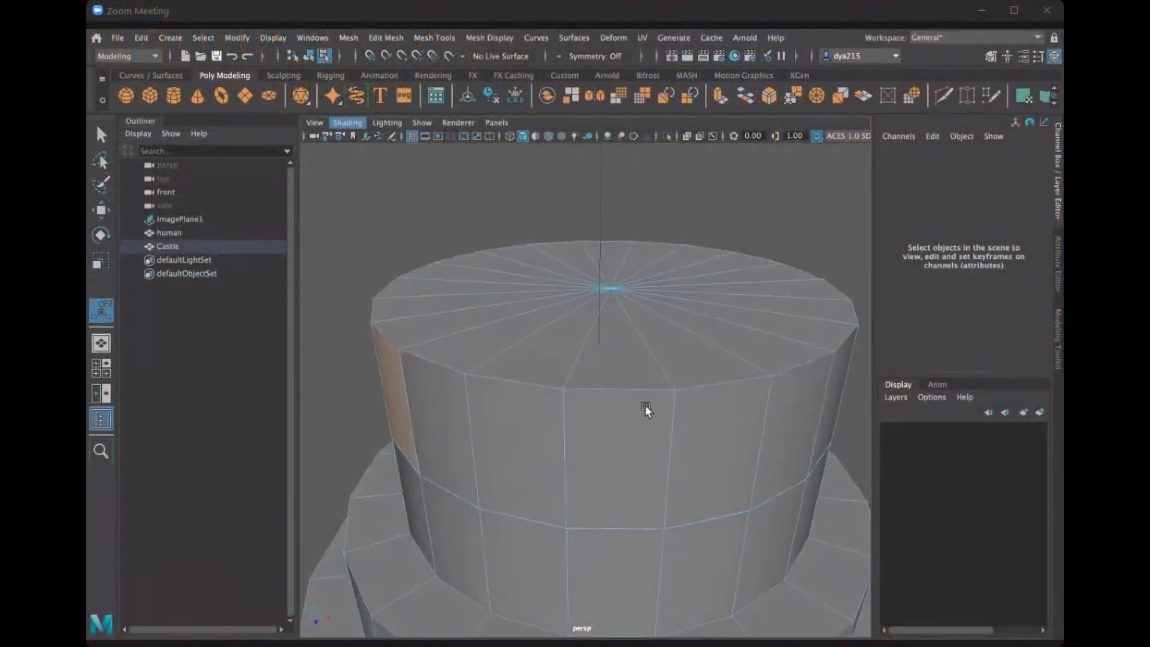
{"action": "mouse_move", "coordinate": [442, 408]}
{"action": "left_mouse_down"}
{"action": "mouse_move", "coordinate": [592, 416]}
{"action": "mouse_move", "coordinate": [795, 382]}
{"action": "mouse_move", "coordinate": [835, 354]}
{"action": "left_mouse_up"}
{"action": "left_click_drag", "start_coordinate": [759, 402], "coordinate": [594, 405], "text": "alt"}
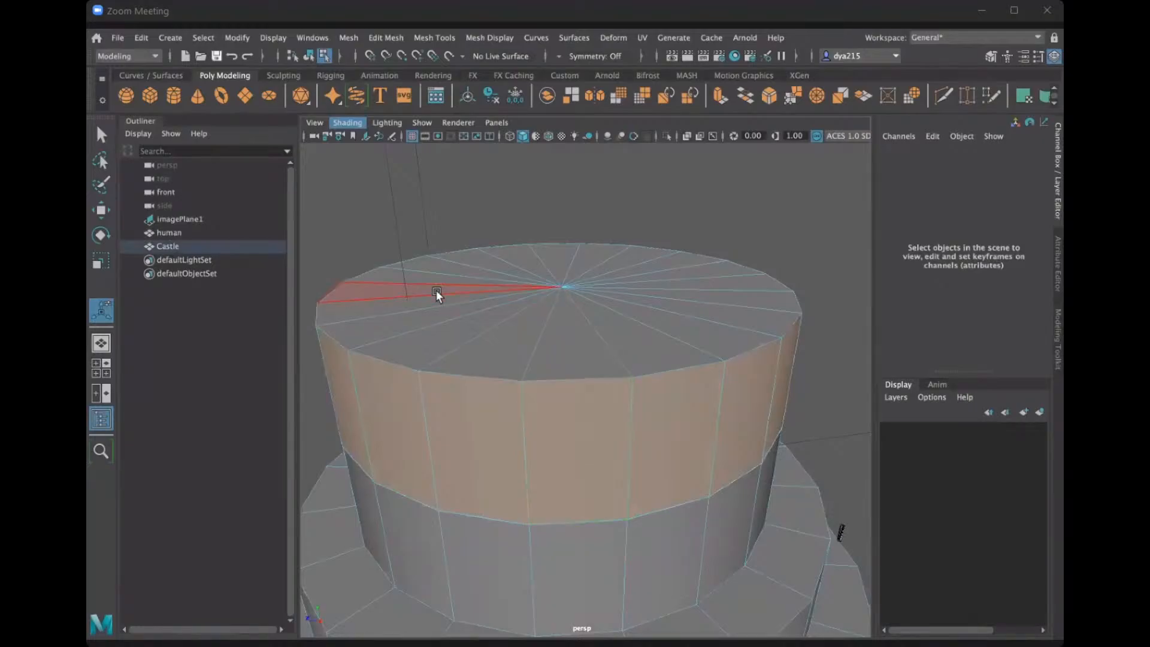
{"action": "mouse_move", "coordinate": [436, 288]}
{"action": "left_mouse_down"}
{"action": "mouse_move", "coordinate": [480, 265]}
{"action": "mouse_move", "coordinate": [610, 264]}
{"action": "mouse_move", "coordinate": [682, 325]}
{"action": "mouse_move", "coordinate": [536, 348]}
{"action": "mouse_move", "coordinate": [419, 301]}
{"action": "left_mouse_up"}
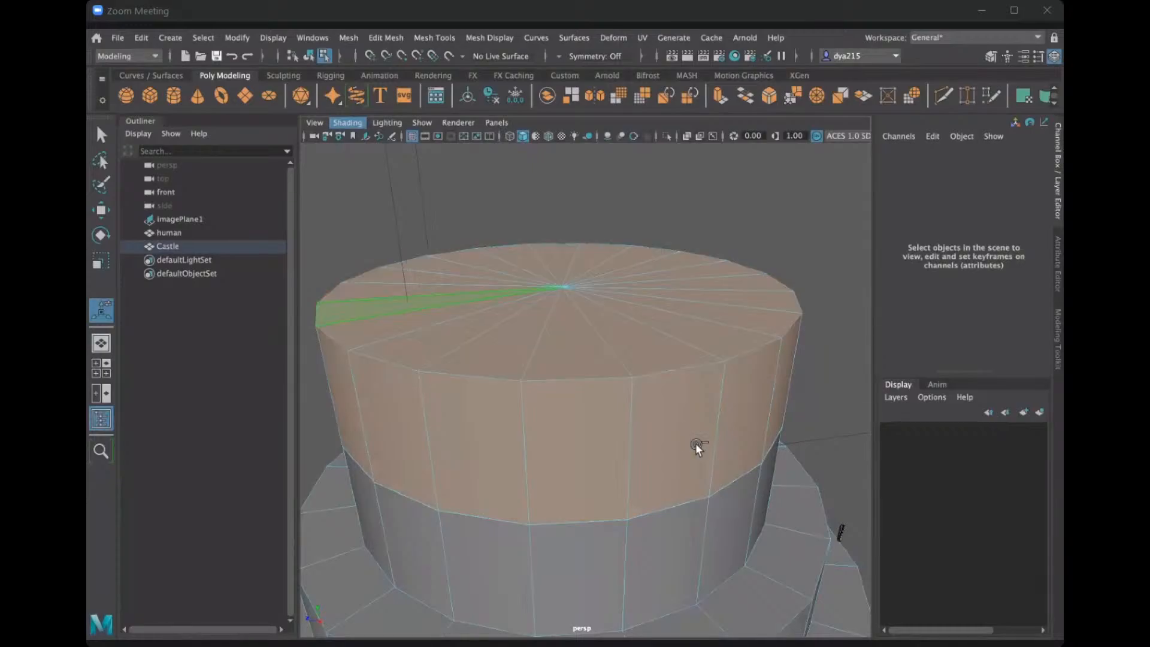
Extrude the Castle's selected upper side and cap faces, try an inward thickness, and undo only the thickness change.
{"action": "scroll", "coordinate": [694, 444], "scroll_direction": "down", "scroll_amount": 4}
{"action": "left_click_drag", "start_coordinate": [692, 446], "coordinate": [559, 482], "text": "alt"}
{"action": "key", "text": "ctrl+e"}
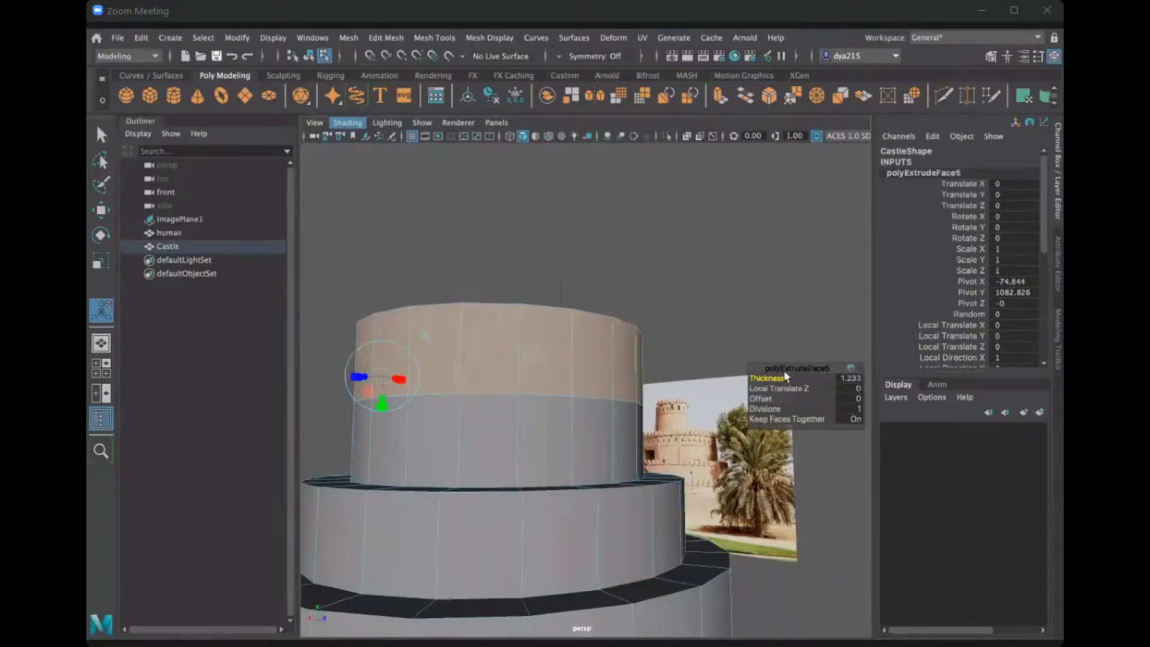
{"action": "left_click_drag", "start_coordinate": [766, 378], "coordinate": [371, 362]}
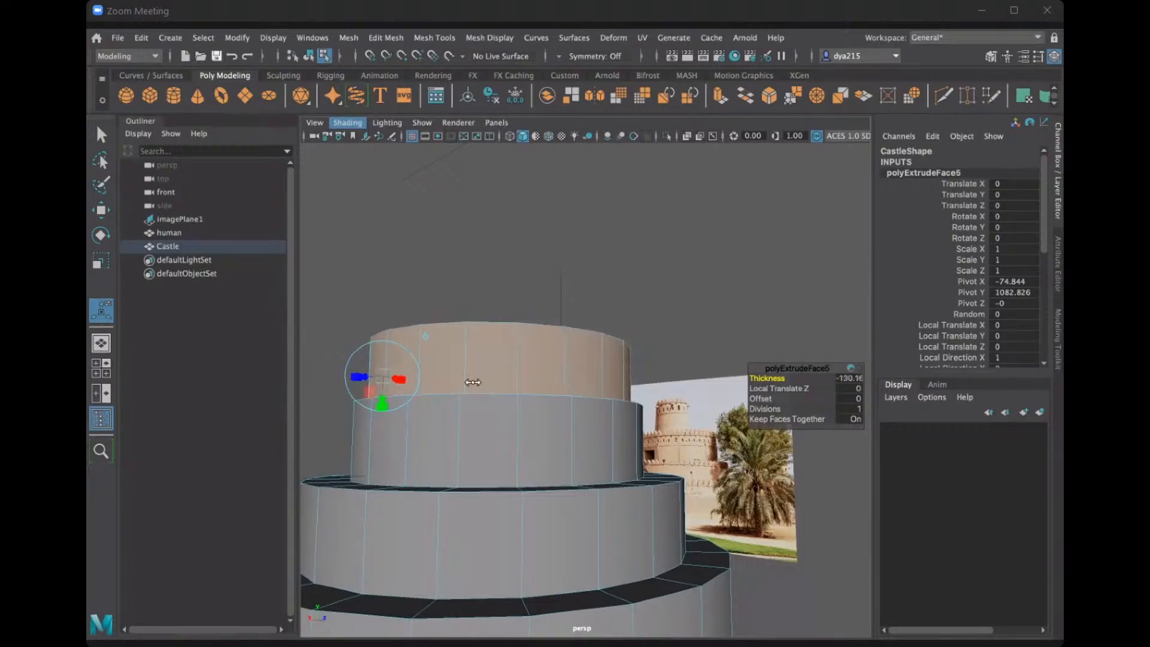
{"action": "key", "text": "ctrl+z"}
{"action": "scroll", "coordinate": [568, 387], "scroll_direction": "down", "scroll_amount": 3}
{"action": "left_click_drag", "start_coordinate": [568, 387], "coordinate": [541, 379], "text": "alt"}
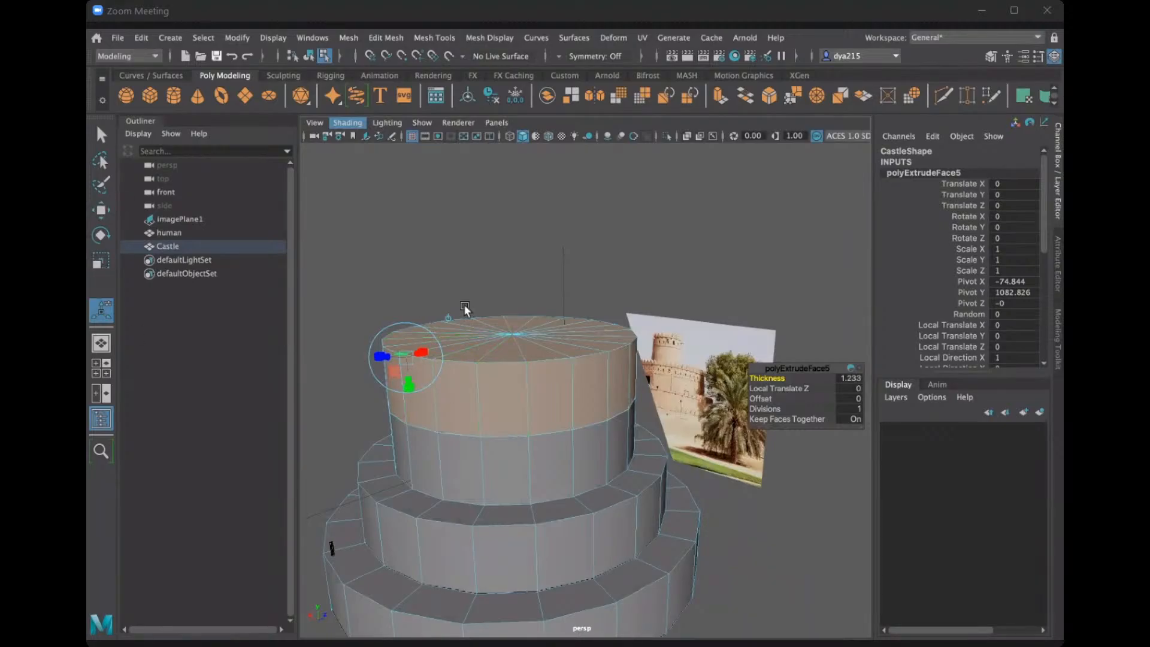
Scale the extruded upper section inward horizontally to form a narrower top tier on the Castle.
{"action": "key", "text": "r"}
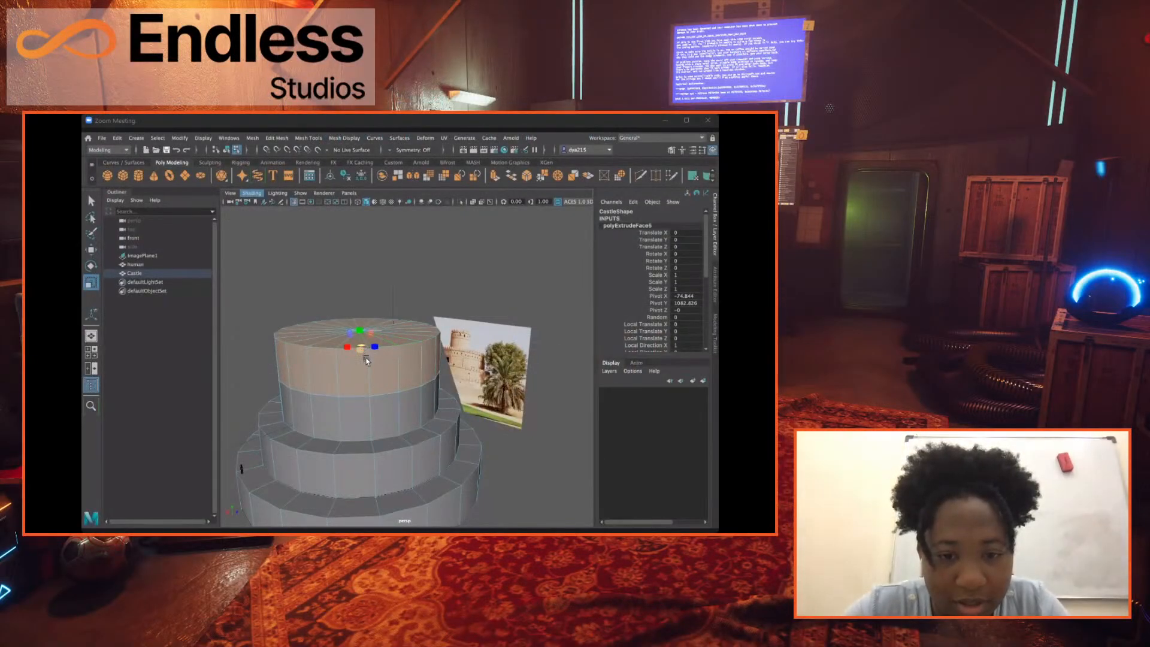
{"action": "scroll", "coordinate": [366, 359], "scroll_direction": "up", "scroll_amount": 6}
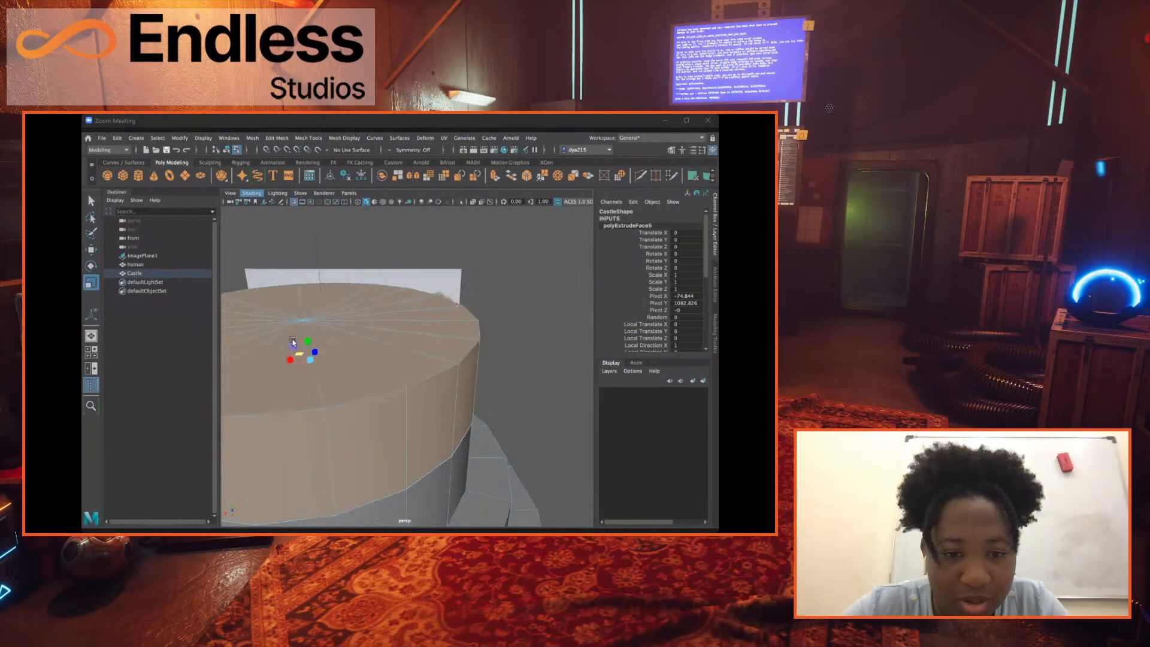
{"action": "middle_click_drag", "start_coordinate": [292, 342], "coordinate": [343, 326], "text": "alt"}
{"action": "scroll", "coordinate": [344, 325], "scroll_direction": "down", "scroll_amount": 2}
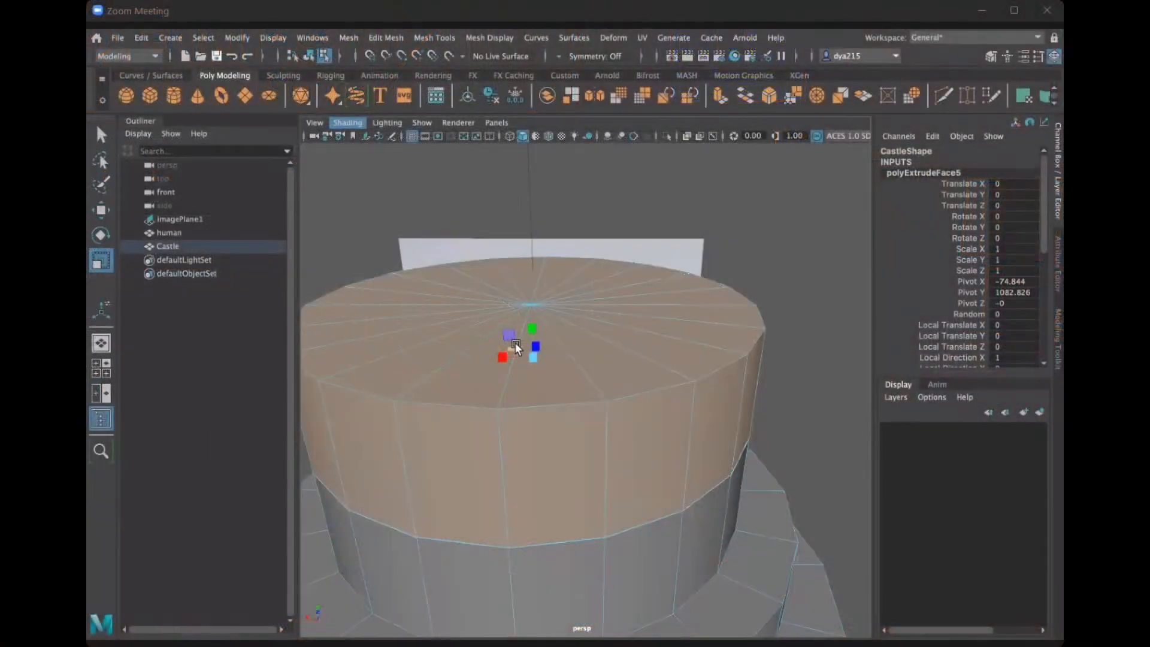
{"action": "left_click_drag", "start_coordinate": [547, 345], "coordinate": [523, 338], "text": "alt"}
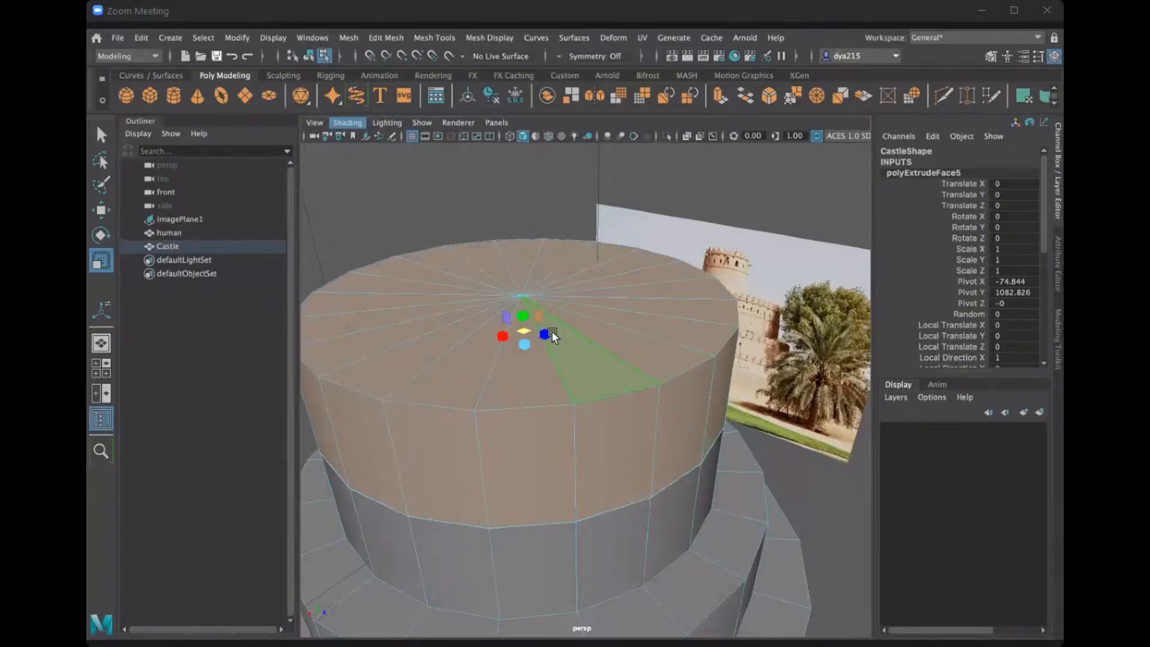
{"action": "left_click_drag", "start_coordinate": [522, 322], "coordinate": [525, 277]}
{"action": "key", "text": "ctrl+z"}
{"action": "left_click_drag", "start_coordinate": [544, 345], "coordinate": [550, 255], "text": "alt"}
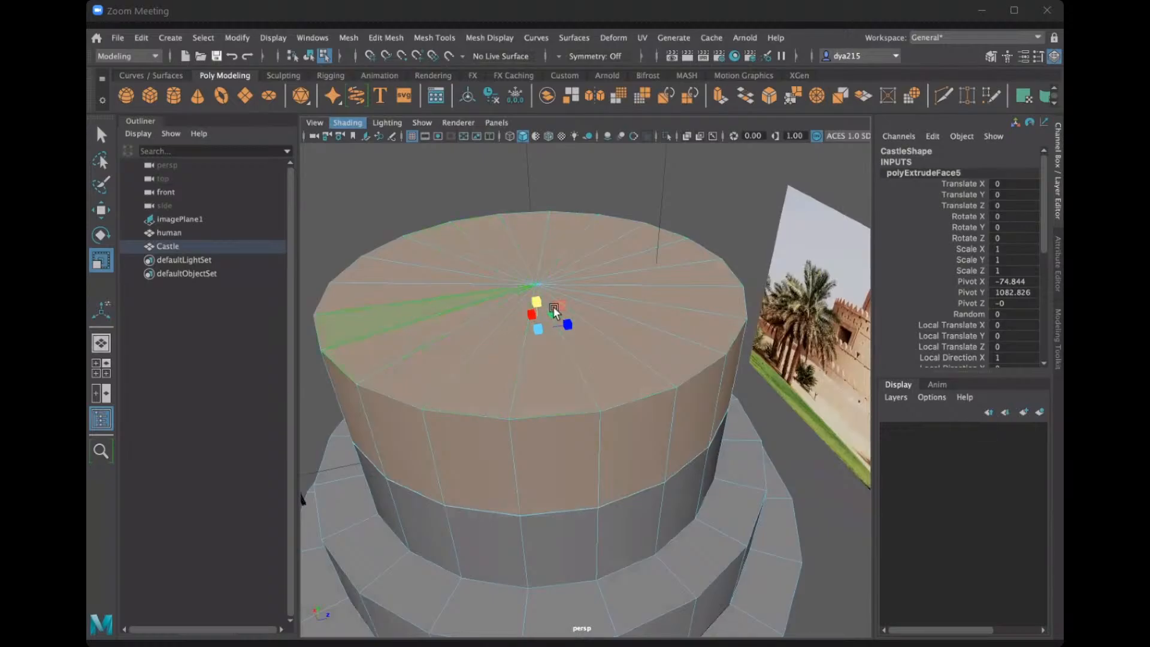
{"action": "left_click_drag", "start_coordinate": [579, 342], "coordinate": [663, 318], "text": "alt"}
{"action": "scroll", "coordinate": [717, 319], "scroll_direction": "down", "scroll_amount": 2}
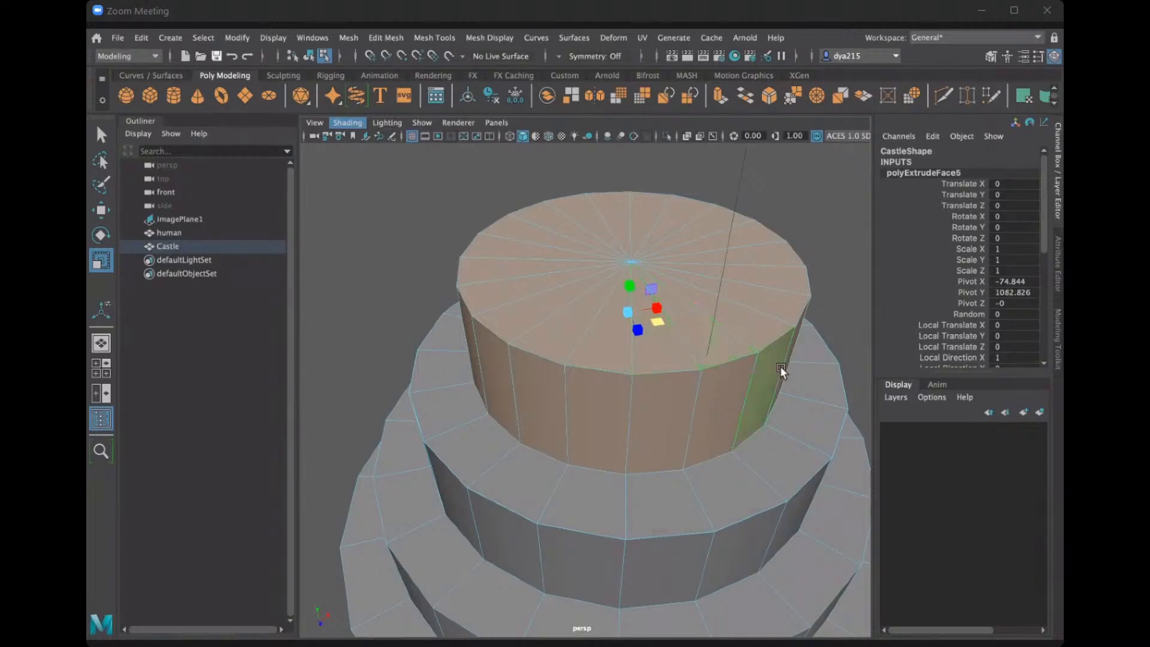
Clear the face selection on the Castle's narrowed top tier.
{"action": "scroll", "coordinate": [690, 328], "scroll_direction": "up", "scroll_amount": 1}
{"action": "scroll", "coordinate": [679, 325], "scroll_direction": "down", "scroll_amount": 2}
{"action": "left_click_drag", "start_coordinate": [678, 344], "coordinate": [633, 329], "text": "alt"}
{"action": "left_click_drag", "start_coordinate": [610, 379], "coordinate": [799, 215], "text": "alt"}
{"action": "left_click", "coordinate": [774, 202]}
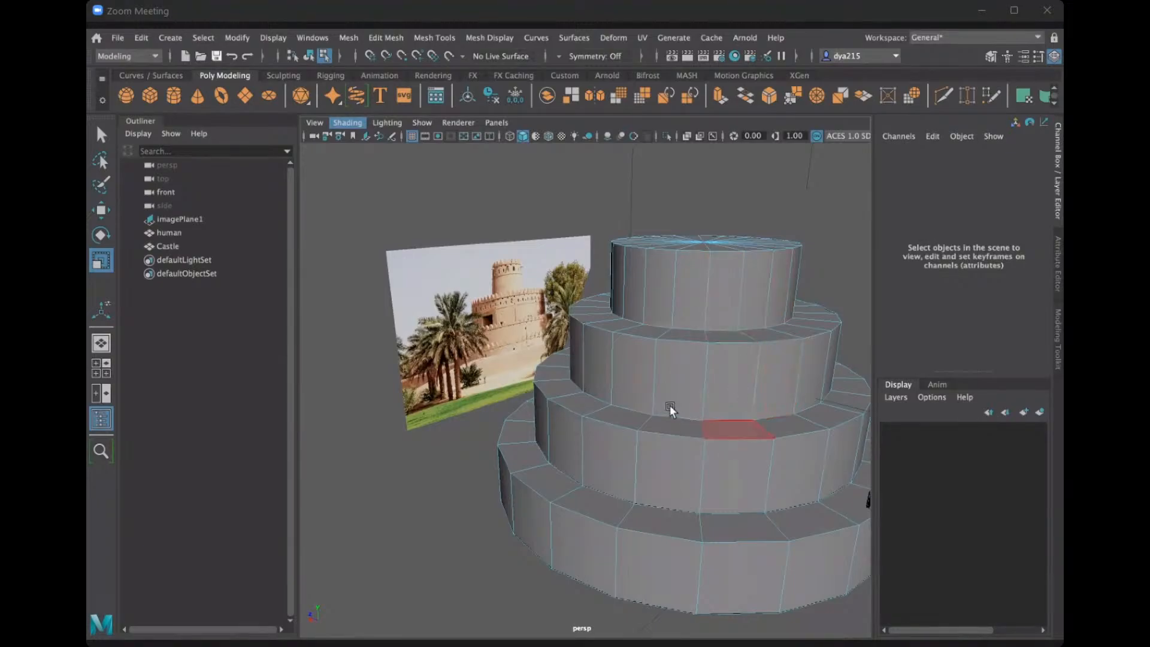
Compare the Castle's stacked tiers and ledges with the fort in the reference photo.
{"action": "left_click_drag", "start_coordinate": [669, 405], "coordinate": [686, 427], "text": "alt"}
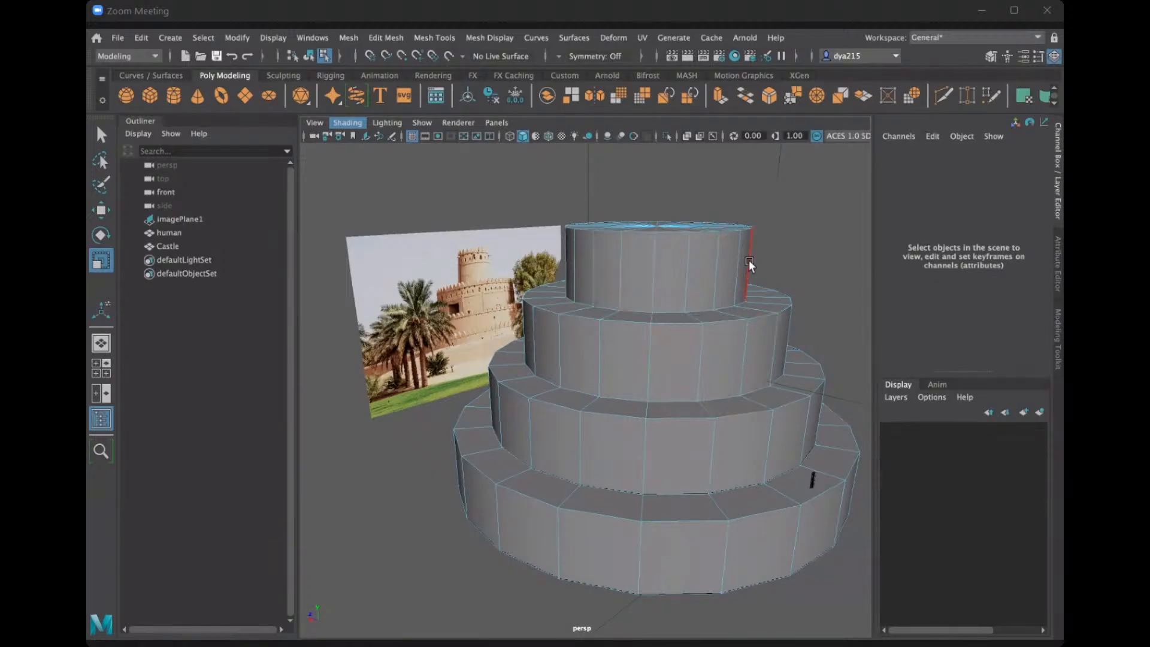
{"action": "left_click_drag", "start_coordinate": [688, 269], "coordinate": [695, 272], "text": "alt"}
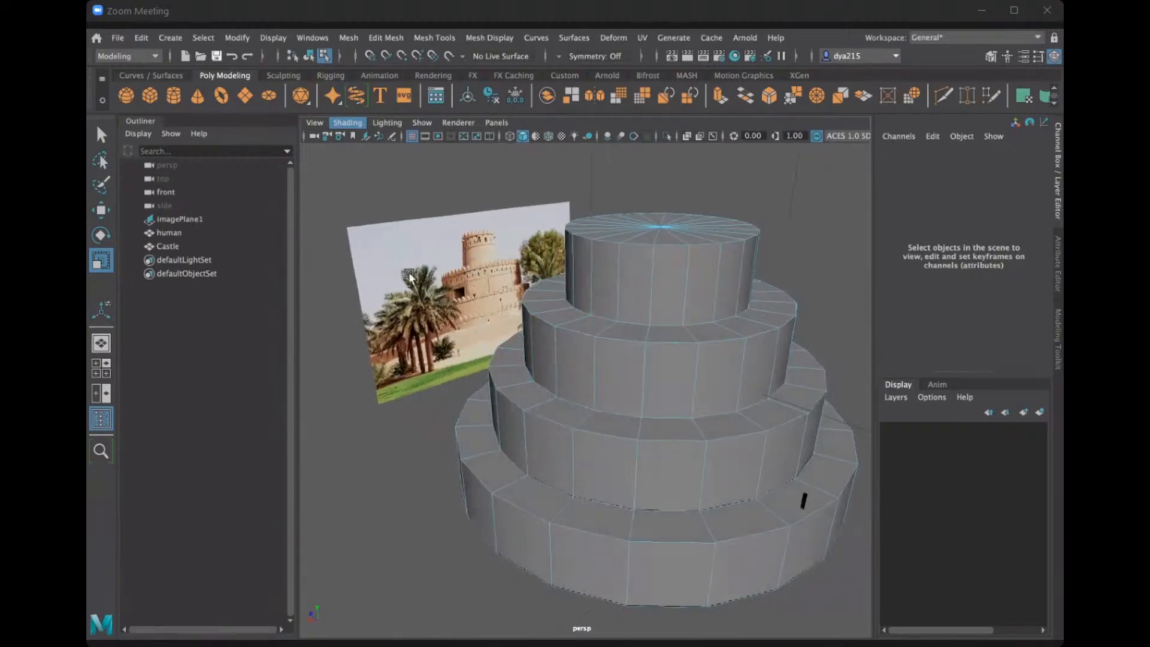
{"action": "scroll", "coordinate": [482, 265], "scroll_direction": "up", "scroll_amount": 3}
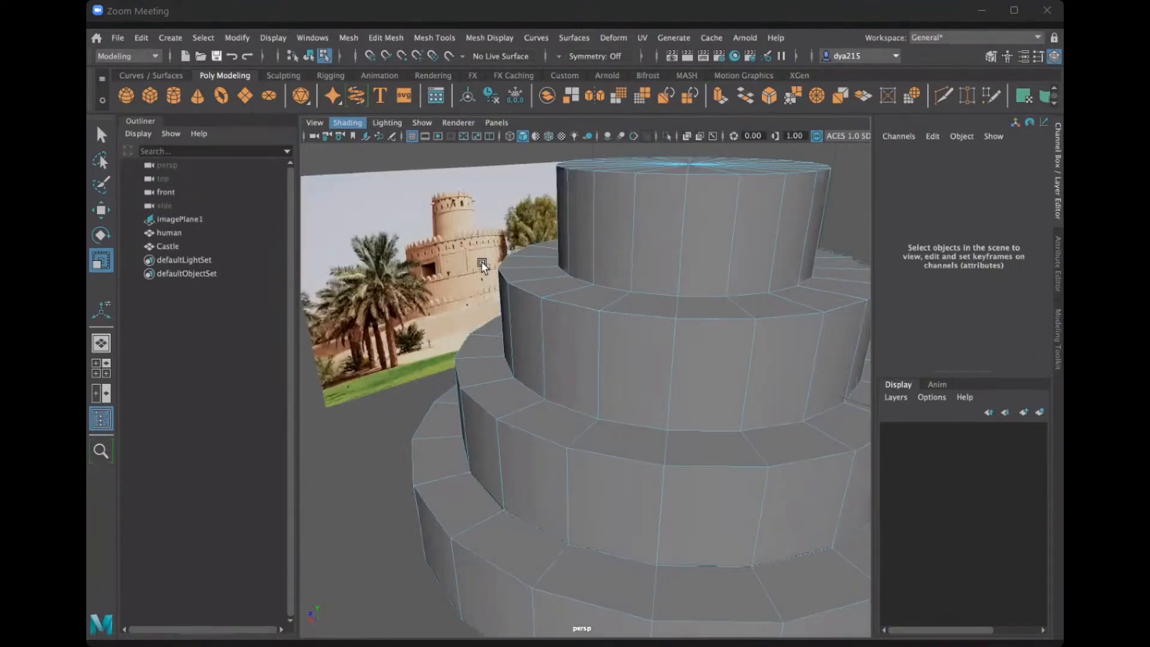
{"action": "middle_click_drag", "start_coordinate": [512, 272], "coordinate": [564, 299], "text": "alt"}
{"action": "scroll", "coordinate": [565, 299], "scroll_direction": "up", "scroll_amount": 8}
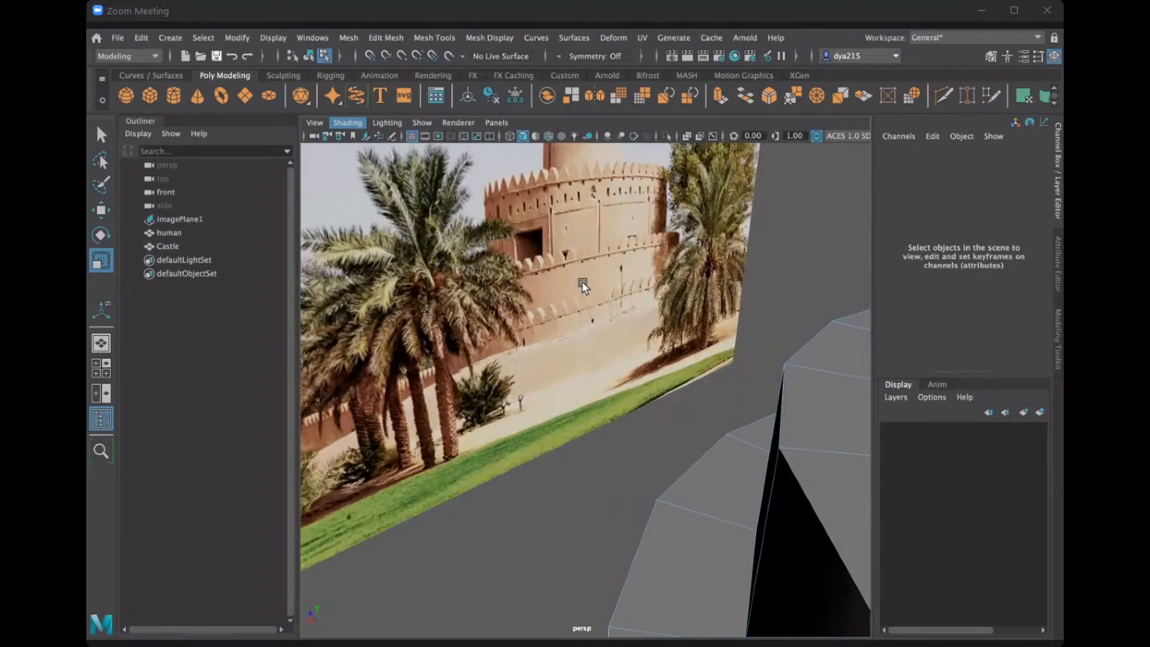
{"action": "scroll", "coordinate": [581, 282], "scroll_direction": "down", "scroll_amount": 3}
{"action": "scroll", "coordinate": [568, 255], "scroll_direction": "down", "scroll_amount": 5}
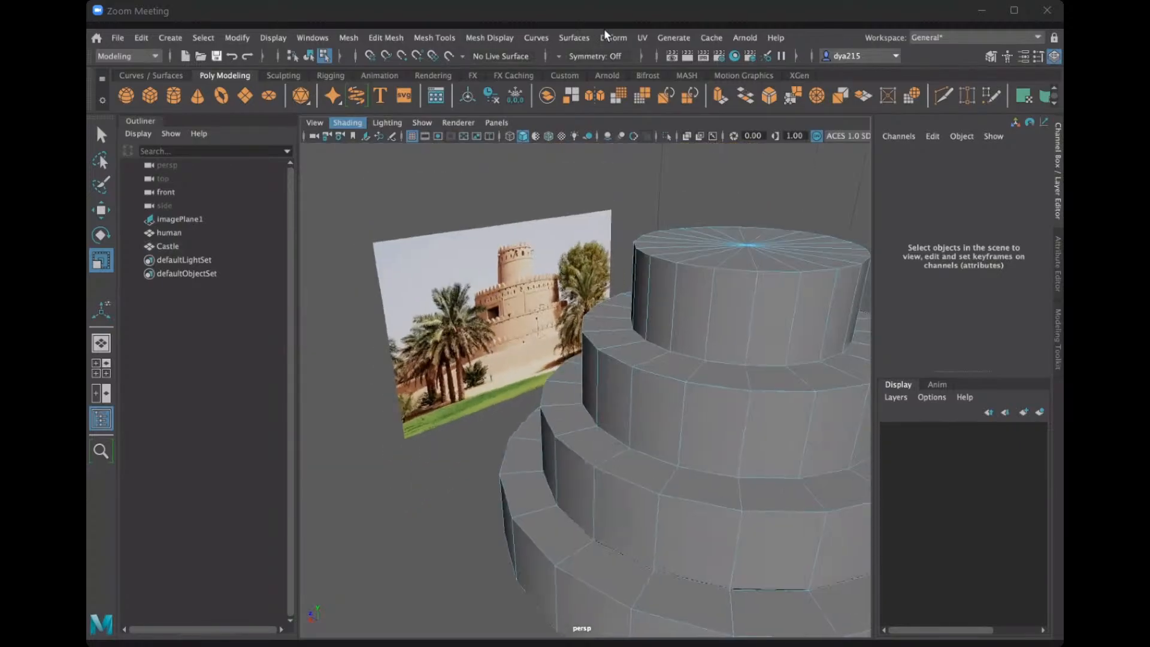
{"action": "scroll", "coordinate": [571, 278], "scroll_direction": "down", "scroll_amount": 5}
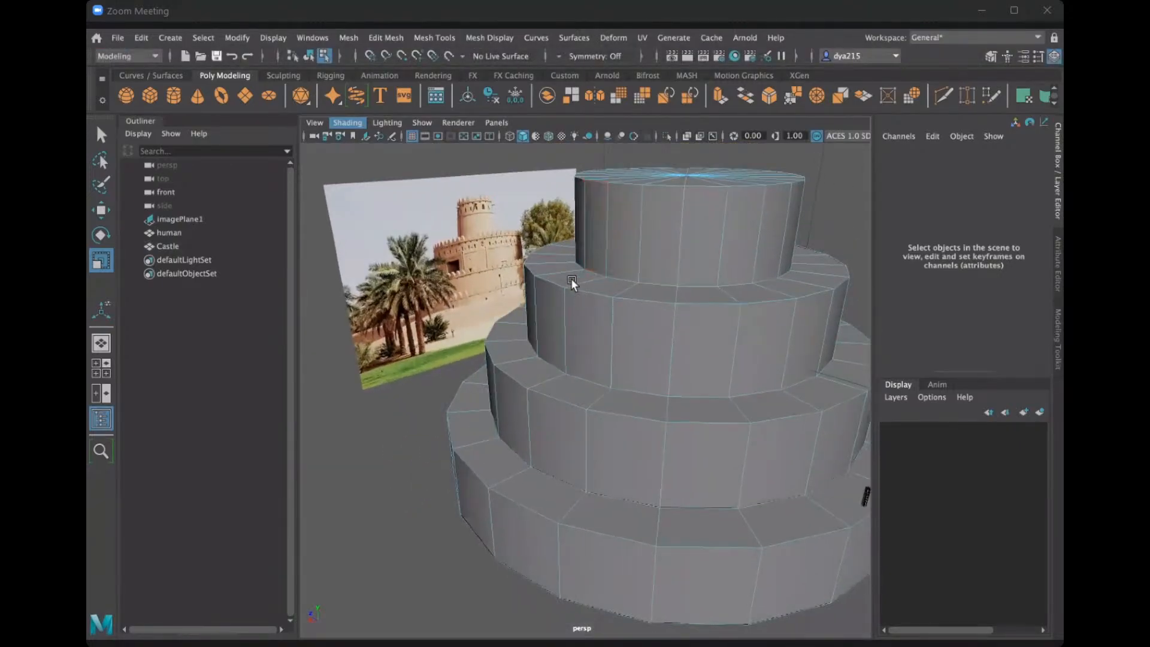
{"action": "left_click_drag", "start_coordinate": [573, 295], "coordinate": [623, 339], "text": "alt"}
{"action": "scroll", "coordinate": [569, 326], "scroll_direction": "up", "scroll_amount": 3}
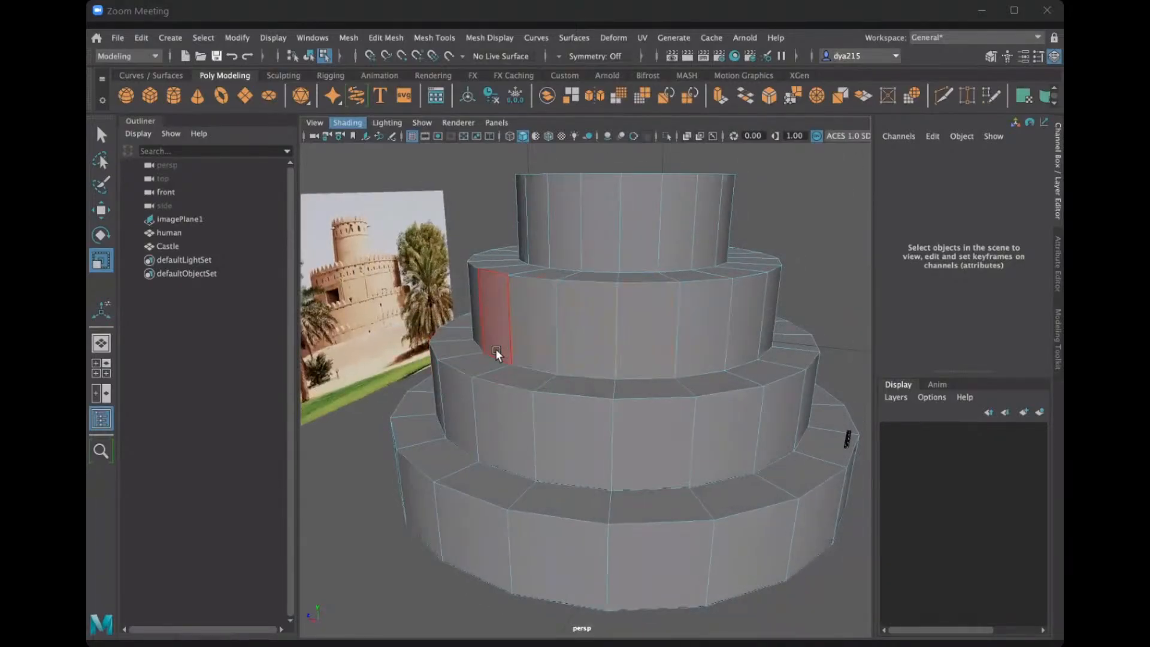
Set the Insert Edge Loop tool's number of edge loops to 1.
{"action": "left_click", "coordinate": [418, 38]}
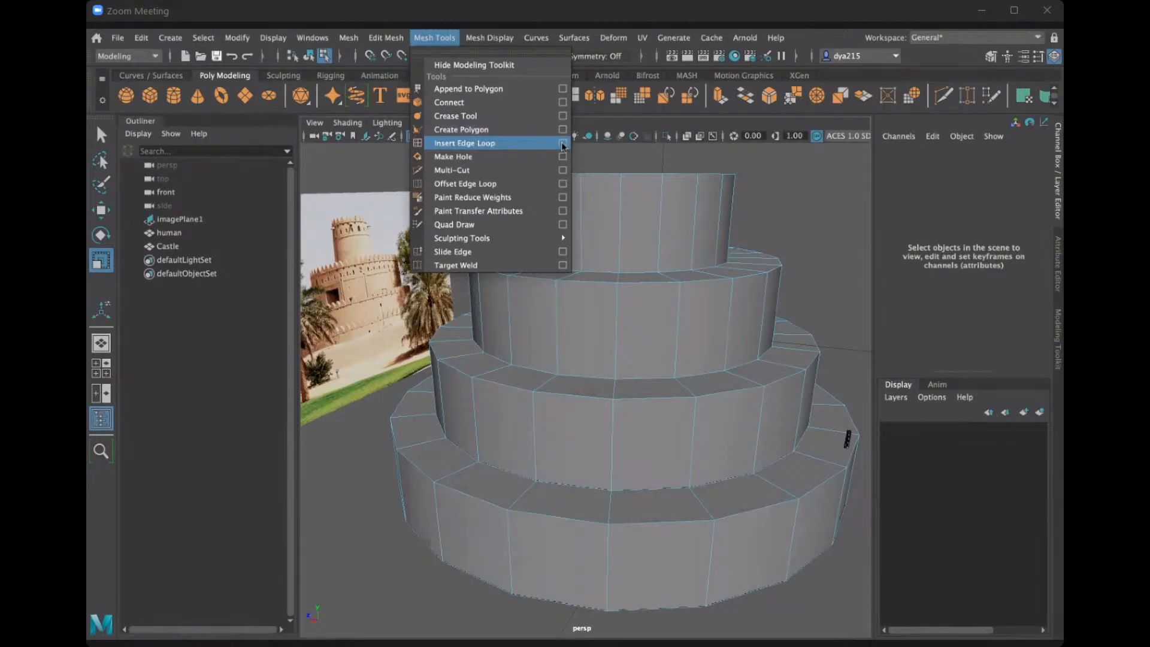
{"action": "left_click", "coordinate": [563, 146]}
{"action": "left_click_drag", "start_coordinate": [338, 193], "coordinate": [276, 194]}
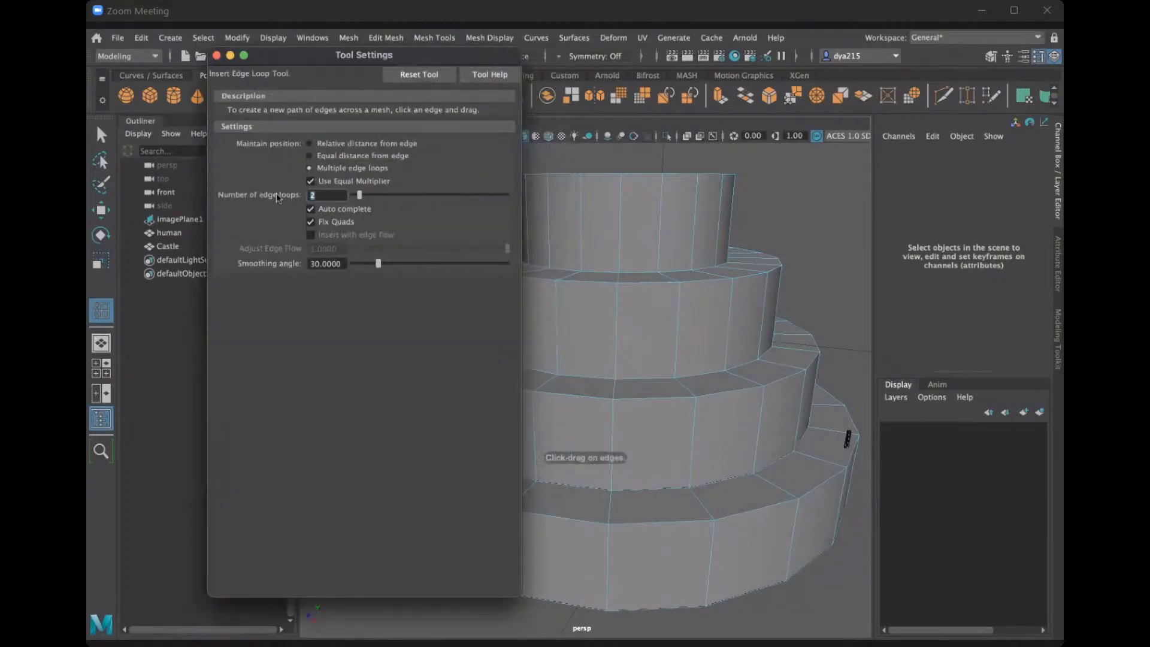
{"action": "type", "text": "1"}
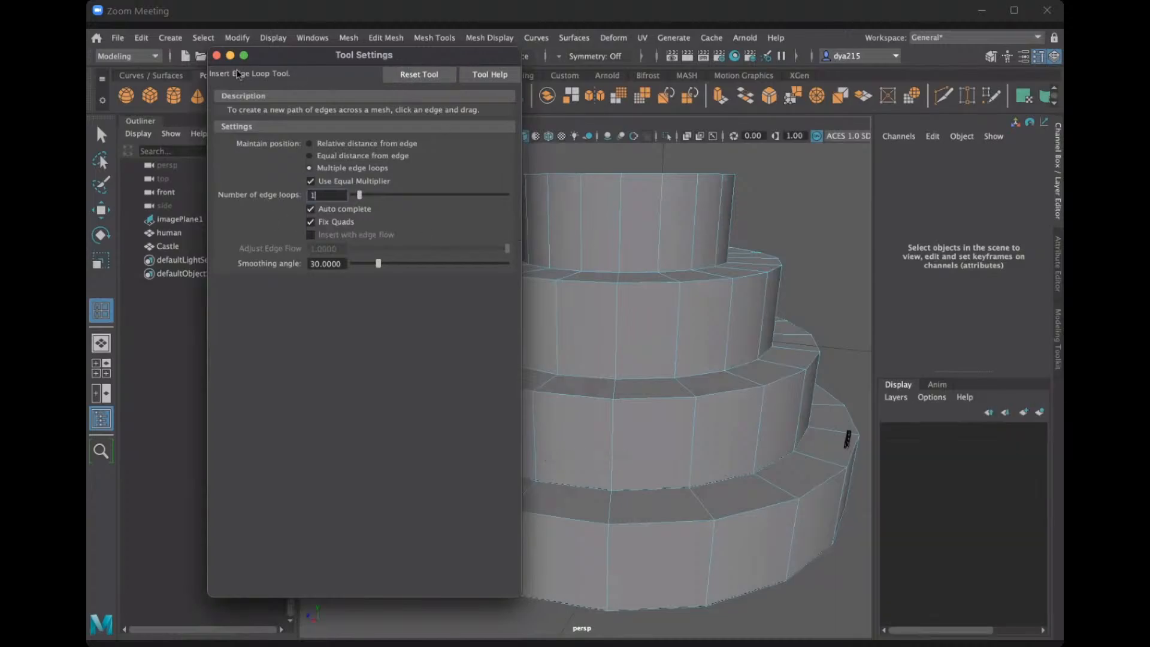
{"action": "left_click", "coordinate": [217, 56]}
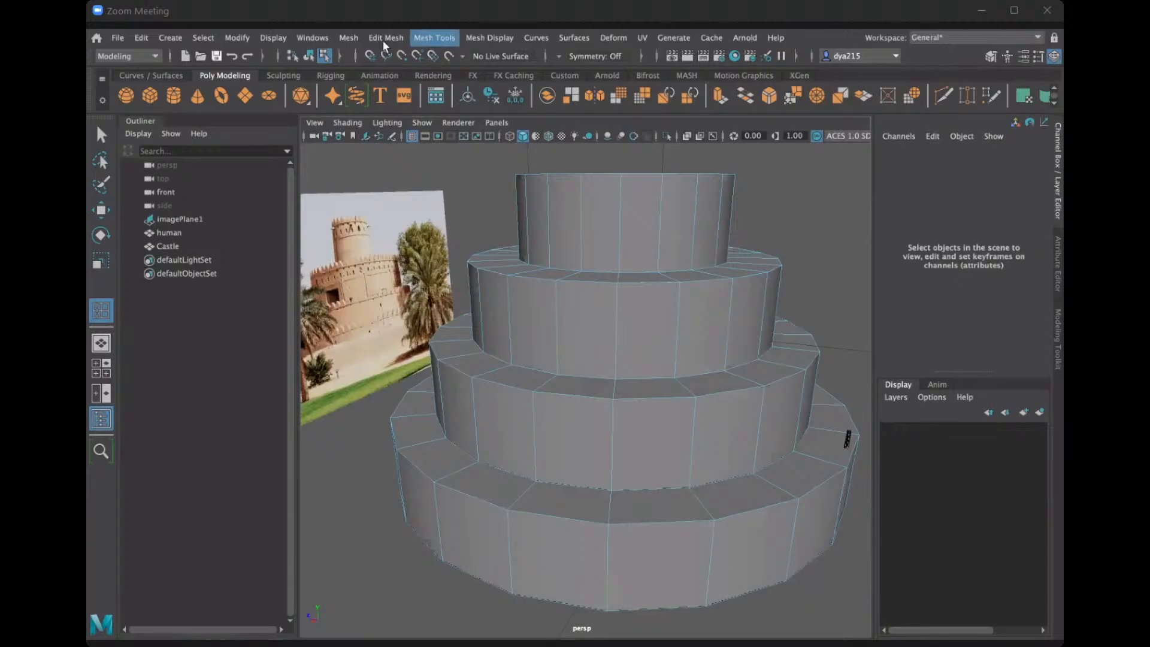
Try inserting an edge loop around the ledge of the Castle's lowest tier, and undo it.
{"action": "left_click", "coordinate": [429, 37]}
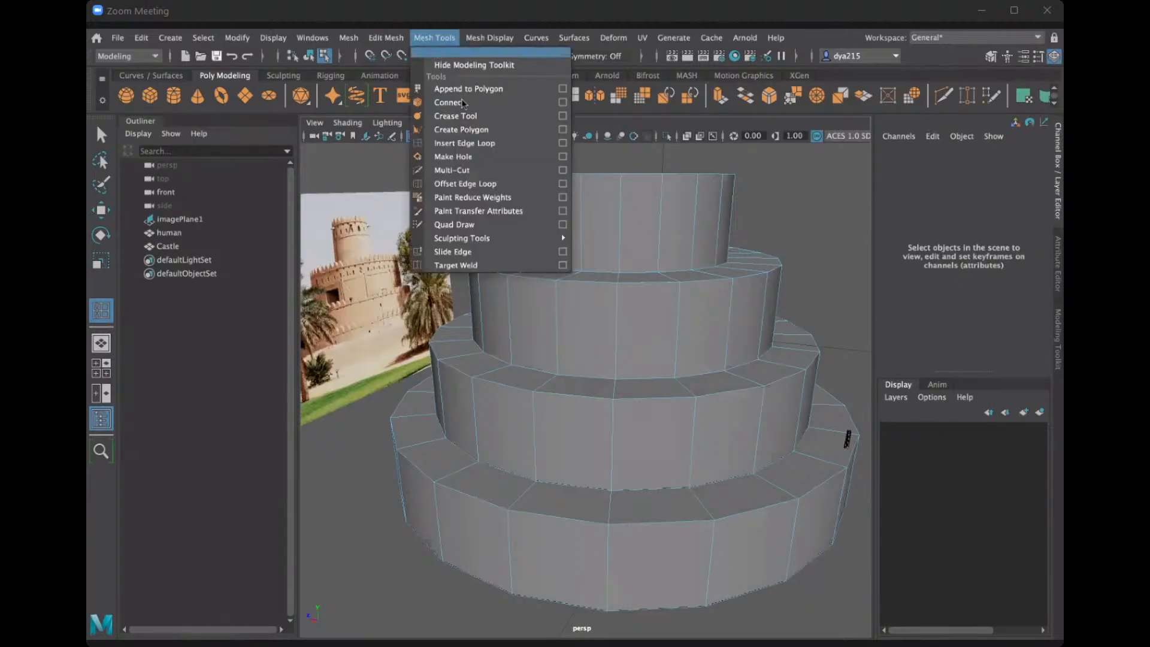
{"action": "left_click", "coordinate": [471, 143]}
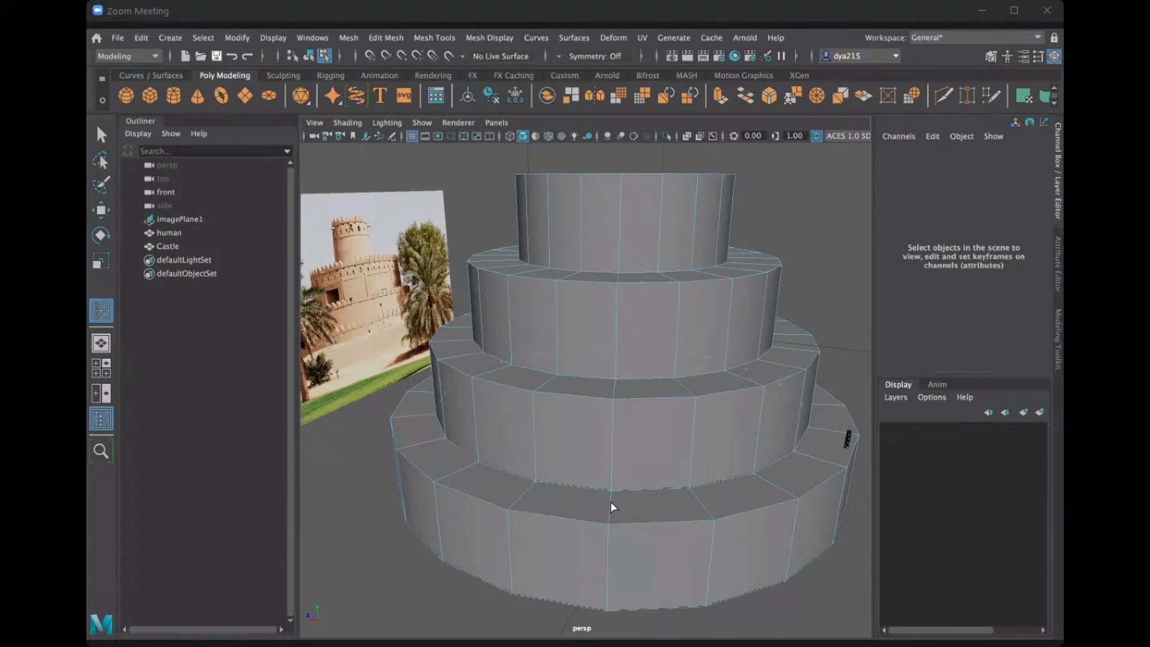
{"action": "left_click", "coordinate": [708, 501]}
{"action": "key", "text": "ctrl+z"}
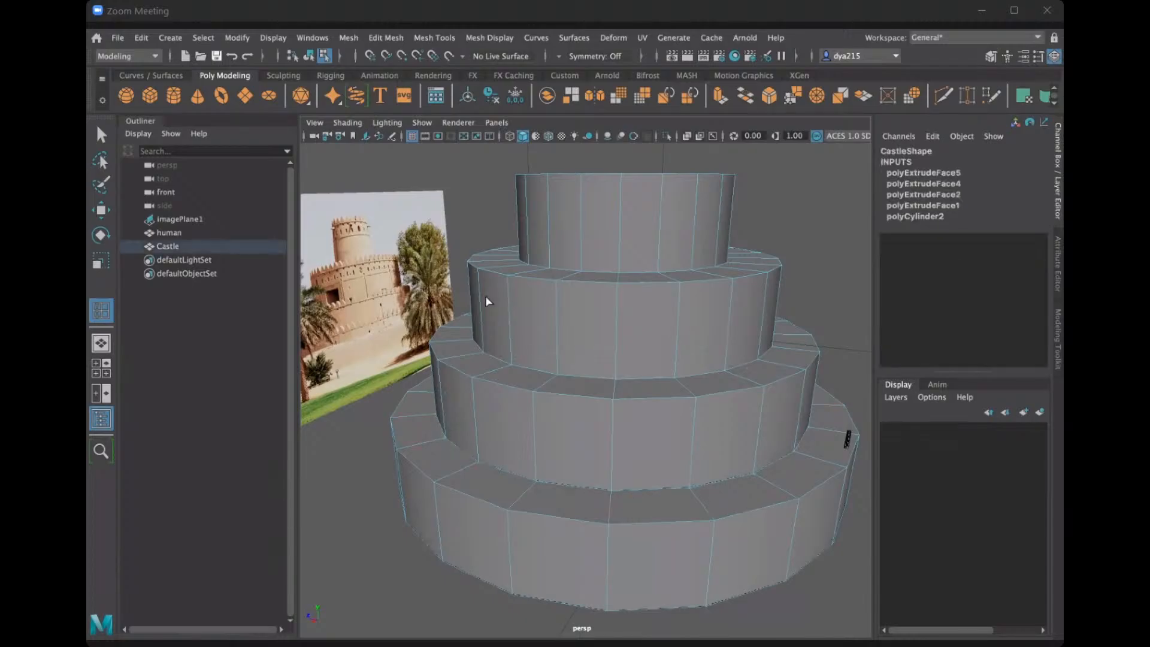
{"action": "left_click_drag", "start_coordinate": [600, 373], "coordinate": [601, 377], "text": "alt"}
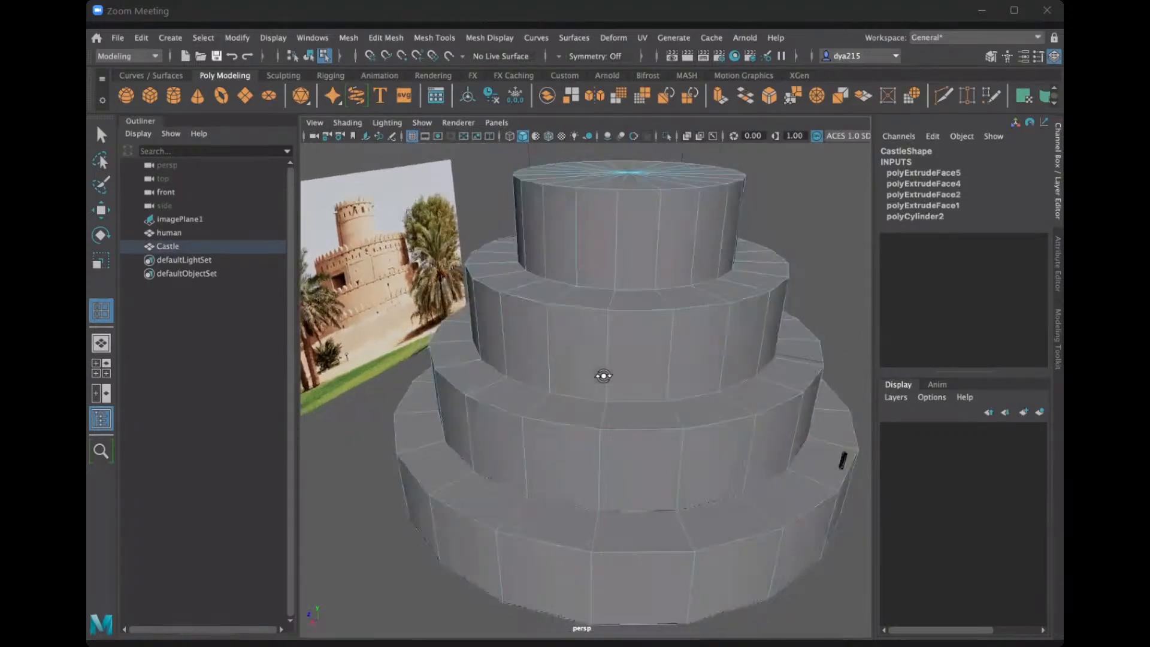
Reset the Insert Edge Loop settings, choose multiple edge loops, and set the number of loops to 3.
{"action": "left_click", "coordinate": [441, 39]}
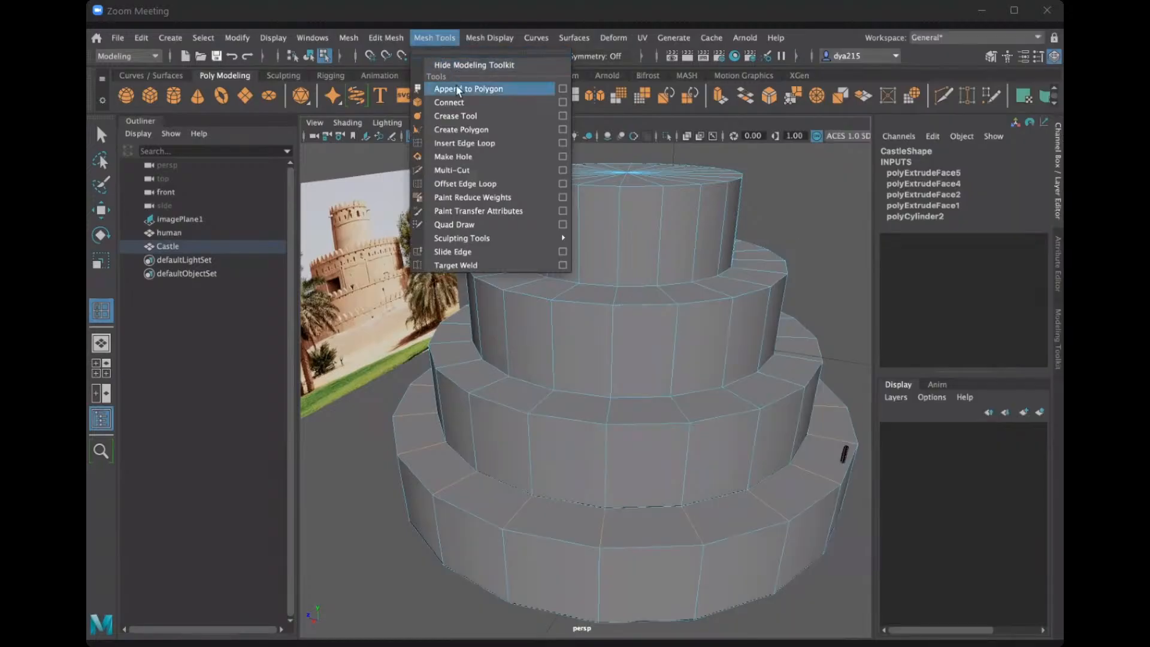
{"action": "left_click", "coordinate": [562, 143]}
{"action": "left_click_drag", "start_coordinate": [329, 195], "coordinate": [288, 196]}
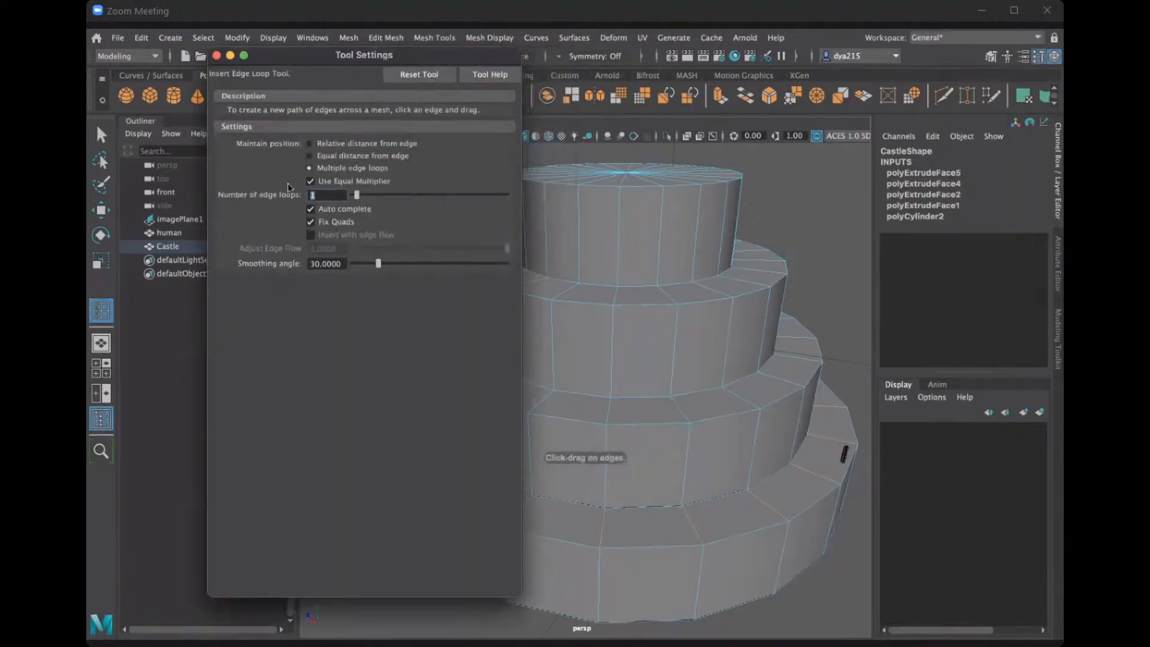
{"action": "left_click", "coordinate": [419, 74]}
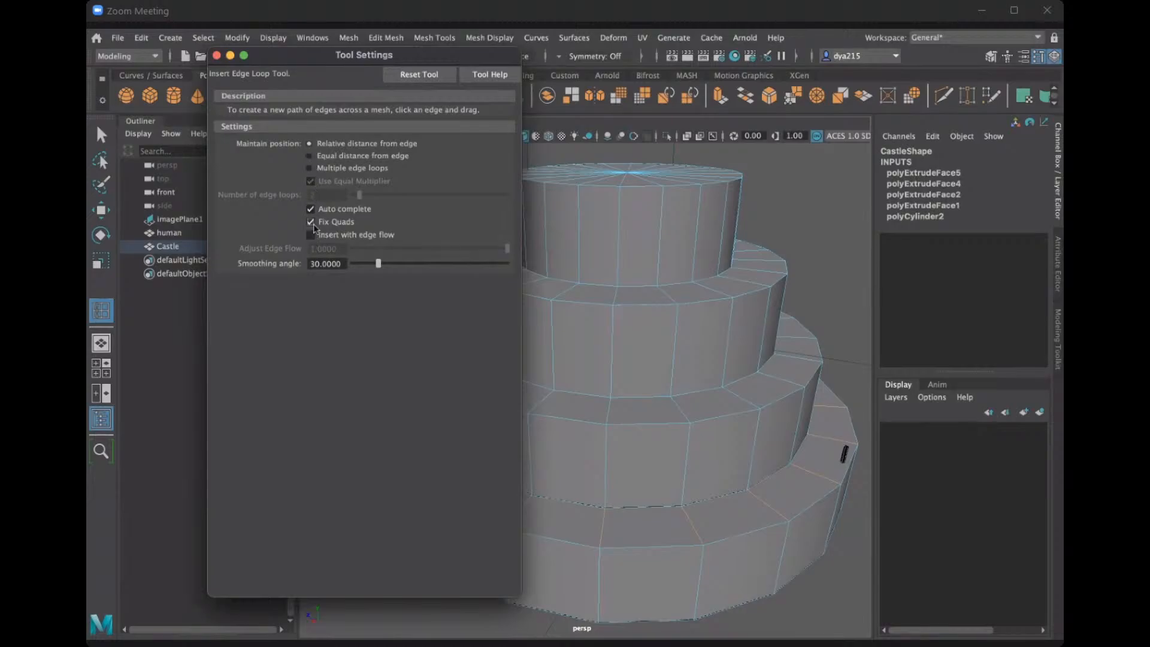
{"action": "left_click", "coordinate": [310, 169]}
{"action": "double_click", "coordinate": [314, 195]}
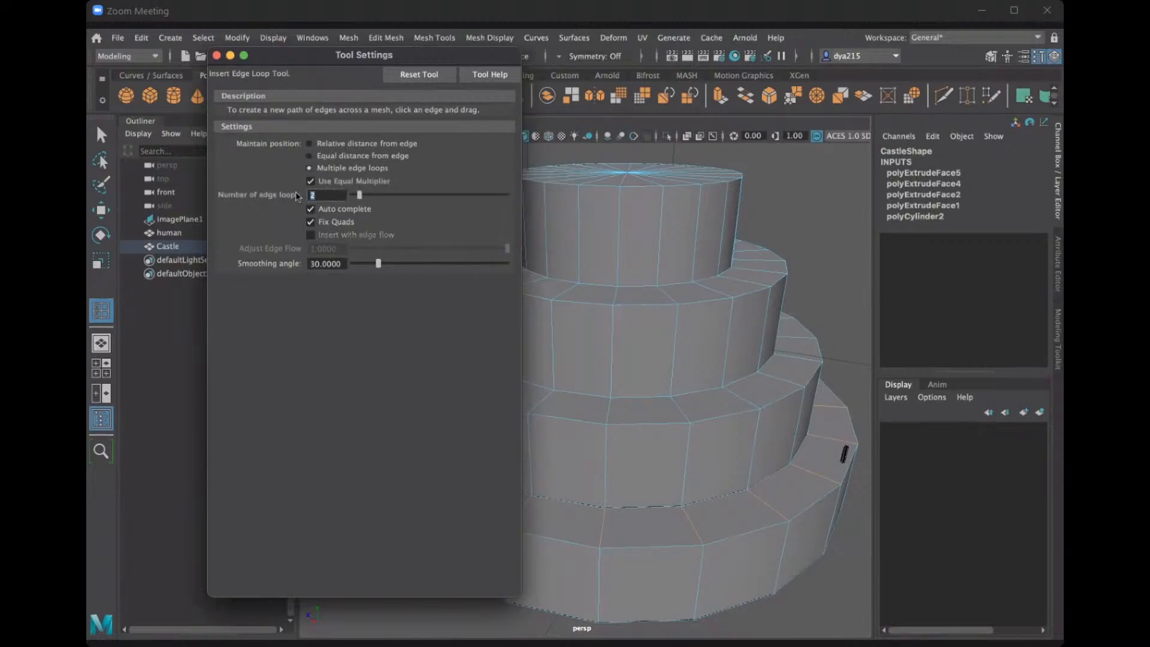
{"action": "type", "text": "3"}
{"action": "left_click", "coordinate": [216, 55]}
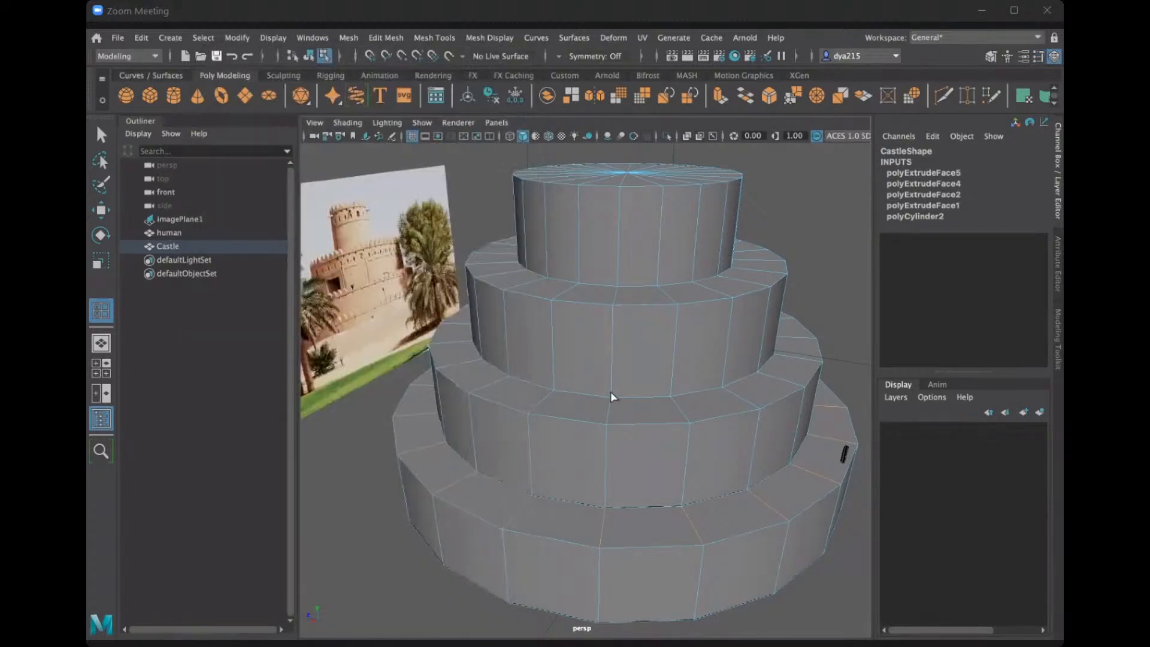
Insert edge loops around the flat ledges of the Castle's three lower tiers.
{"action": "key", "text": "q"}
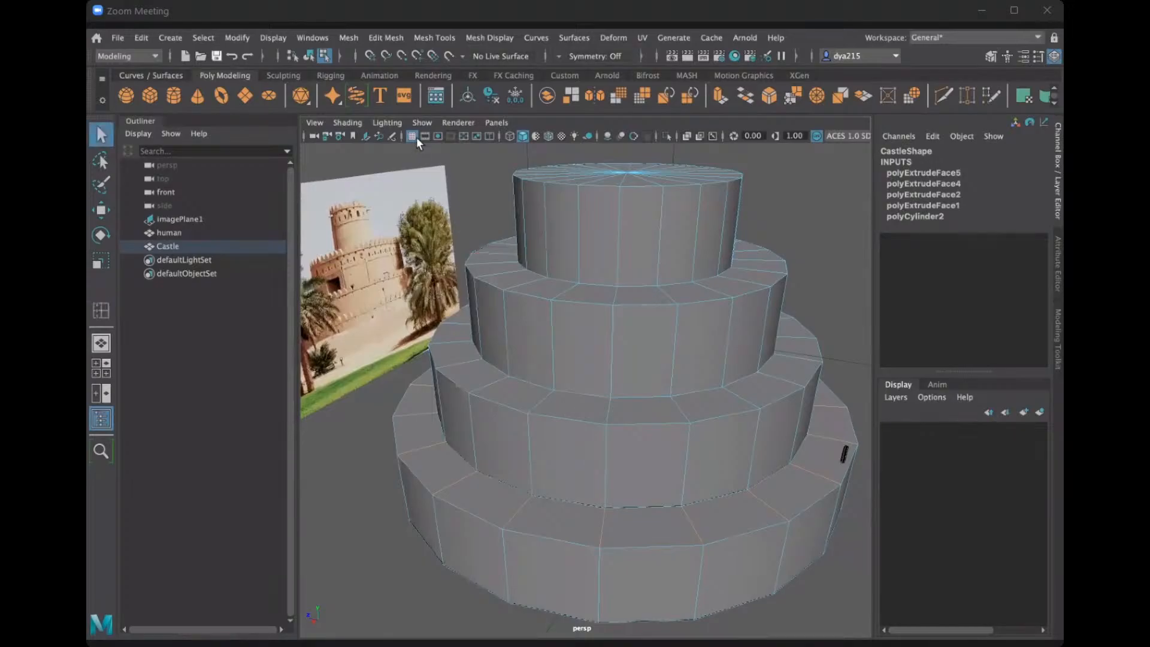
{"action": "left_click", "coordinate": [429, 38]}
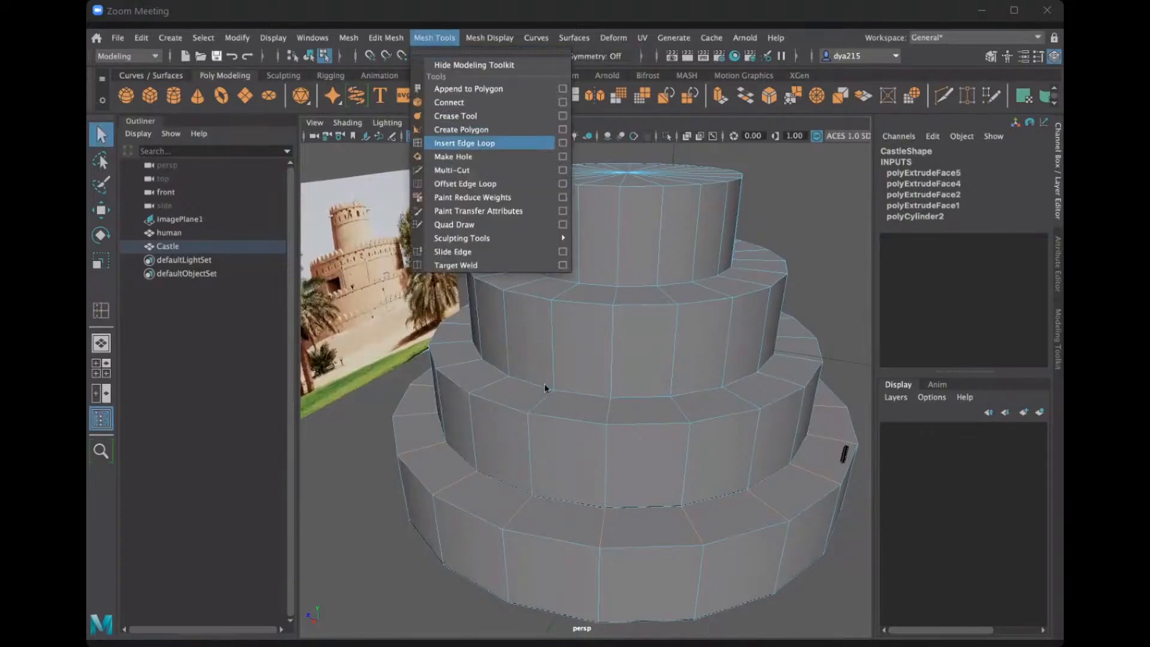
{"action": "left_click", "coordinate": [464, 142]}
{"action": "left_click", "coordinate": [521, 504]}
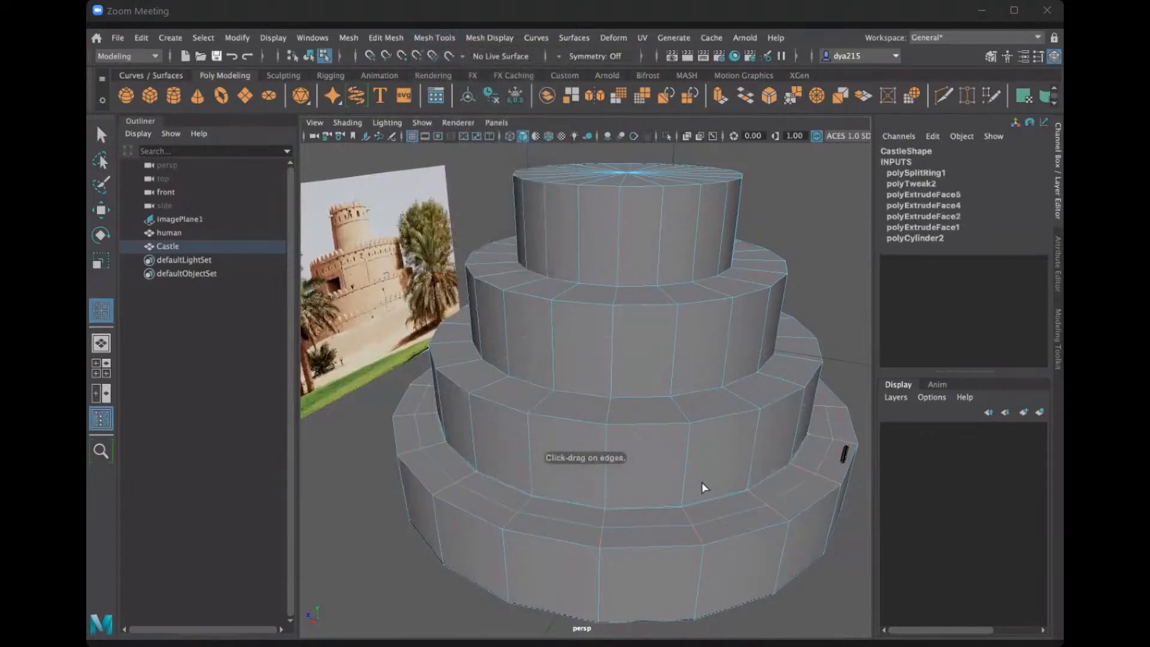
{"action": "left_click", "coordinate": [542, 398]}
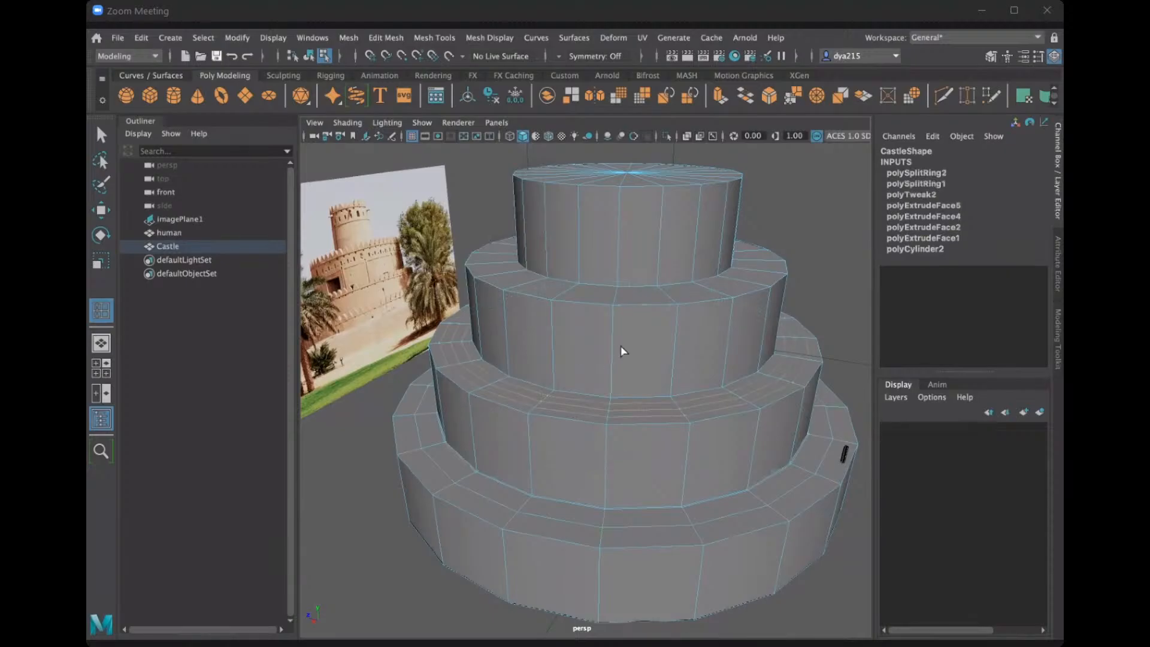
{"action": "left_click", "coordinate": [563, 290]}
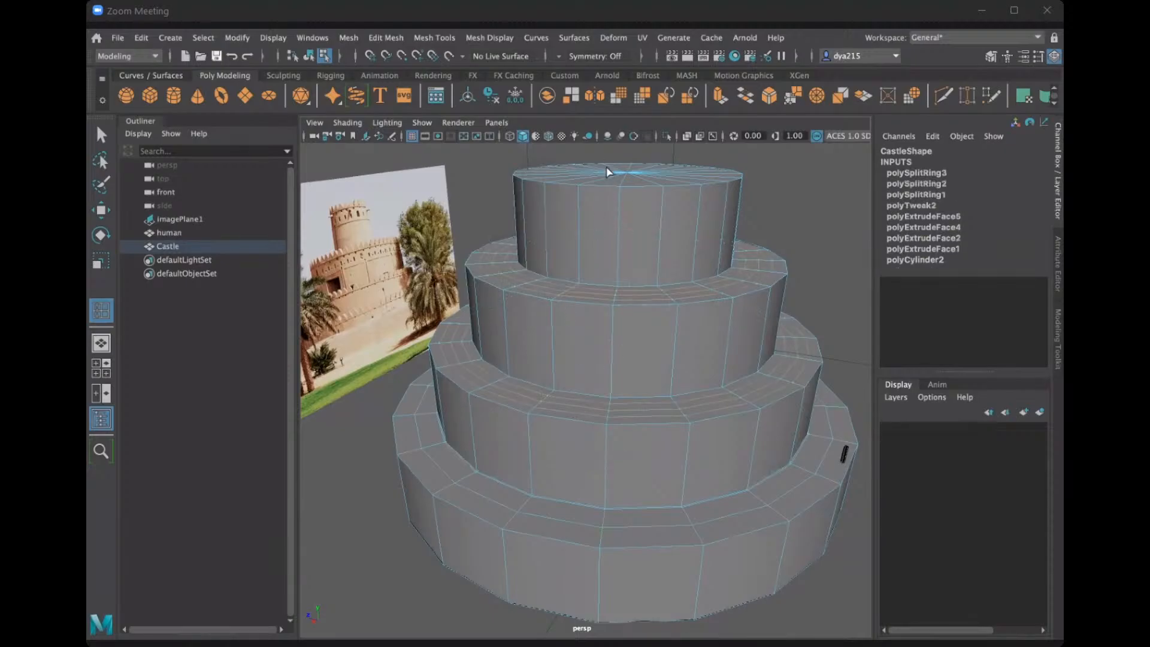
Leave the Insert Edge Loop tool and inspect the new edge loops around the Castle's lower ledges.
{"action": "left_click_drag", "start_coordinate": [599, 256], "coordinate": [638, 209], "text": "alt"}
{"action": "left_click_drag", "start_coordinate": [589, 400], "coordinate": [535, 416], "text": "alt"}
{"action": "scroll", "coordinate": [591, 395], "scroll_direction": "up", "scroll_amount": 5}
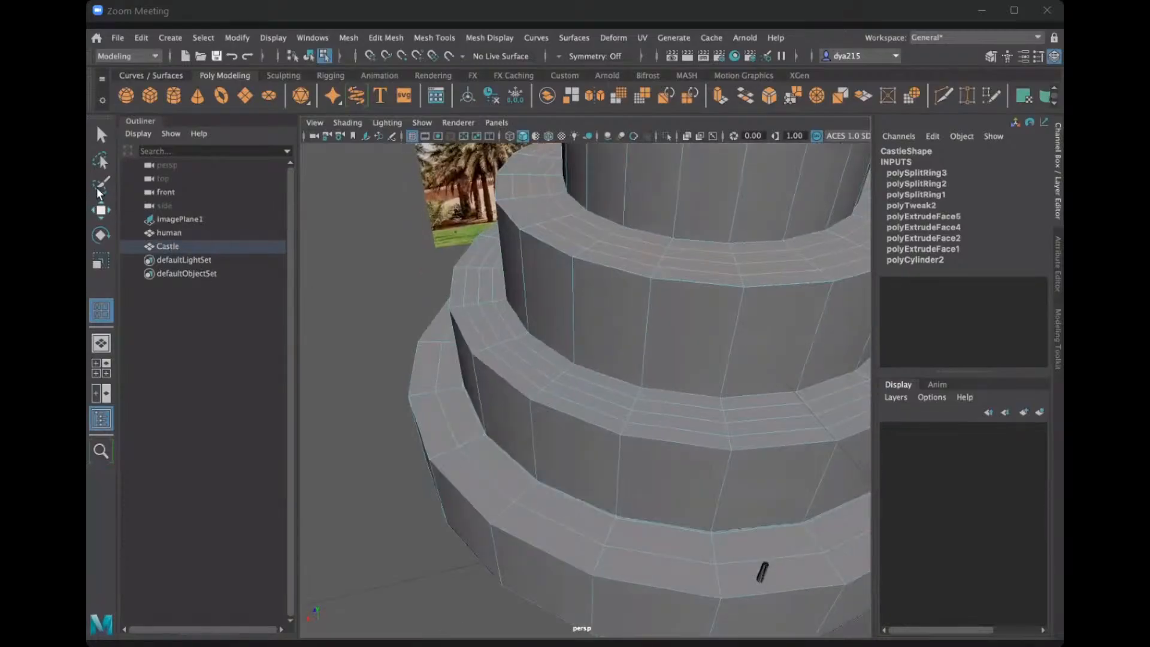
{"action": "left_click", "coordinate": [101, 134]}
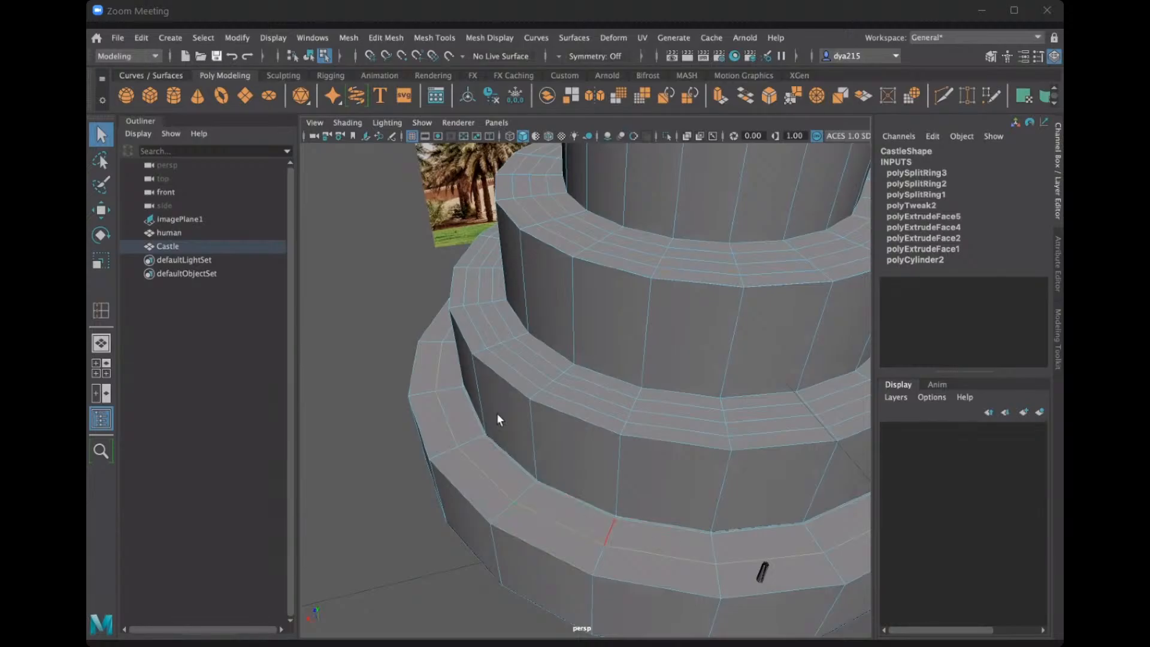
{"action": "left_click_drag", "start_coordinate": [563, 462], "coordinate": [541, 480], "text": "alt"}
{"action": "middle_click_drag", "start_coordinate": [541, 479], "coordinate": [534, 430], "text": "alt"}
{"action": "left_click_drag", "start_coordinate": [535, 432], "coordinate": [616, 449], "text": "alt"}
{"action": "scroll", "coordinate": [563, 455], "scroll_direction": "up", "scroll_amount": 2}
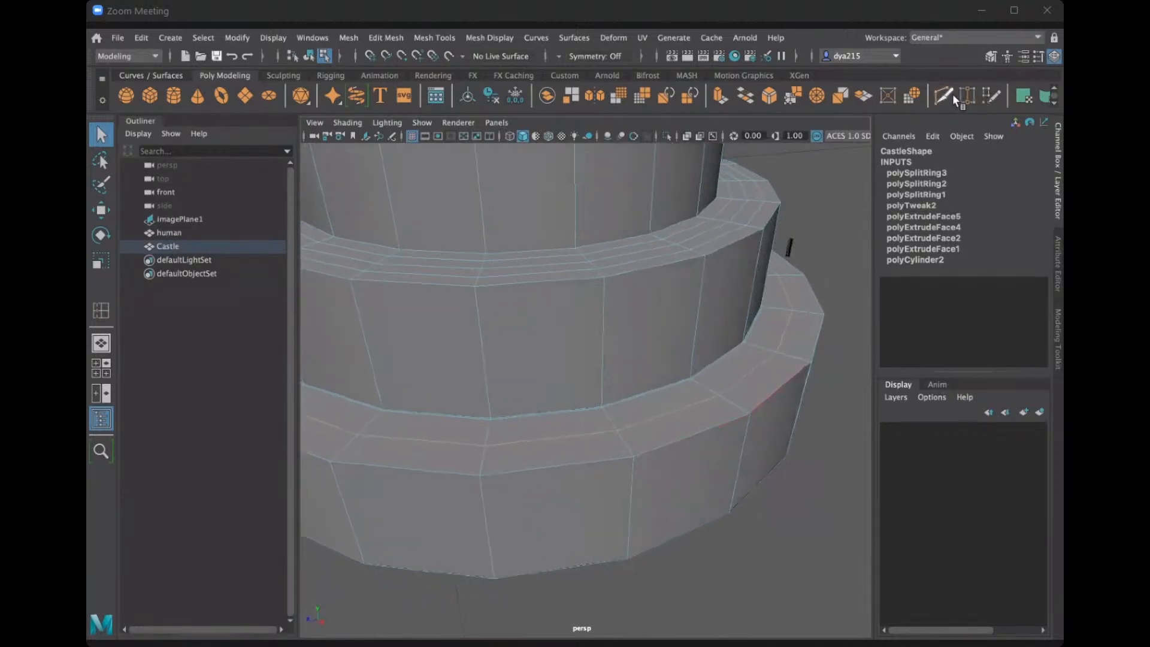
{"action": "left_click_drag", "start_coordinate": [513, 419], "coordinate": [512, 444], "text": "alt"}
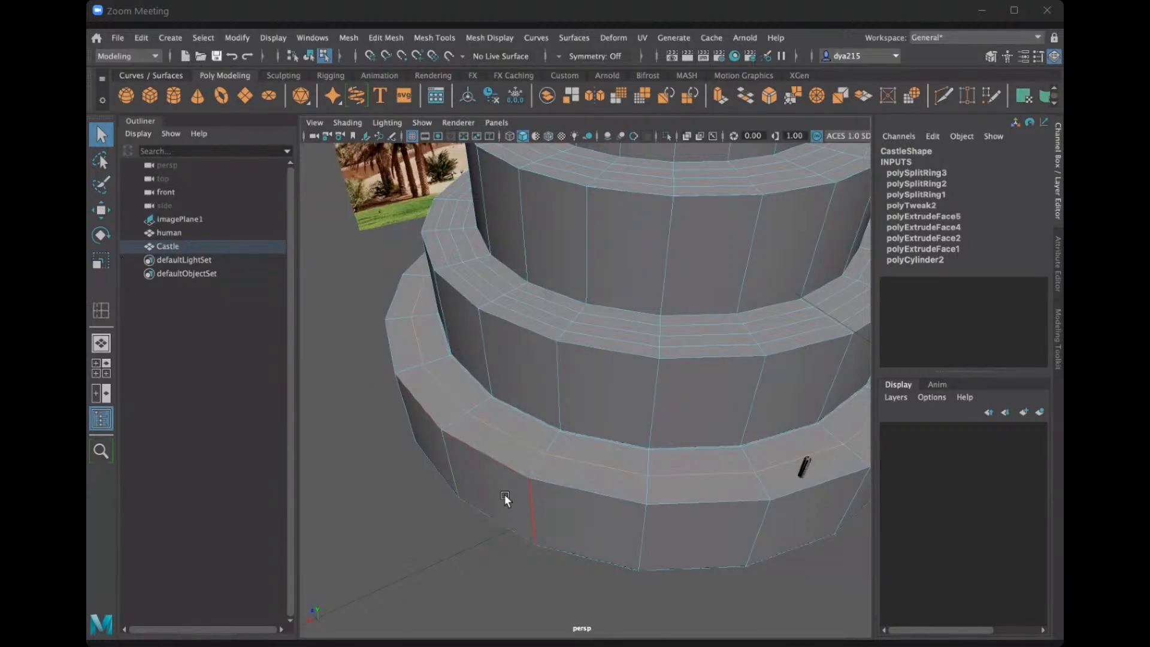
Switch the Castle to face selection and select the outermost faces along the front of the lowest ledge.
{"action": "key", "text": "r"}
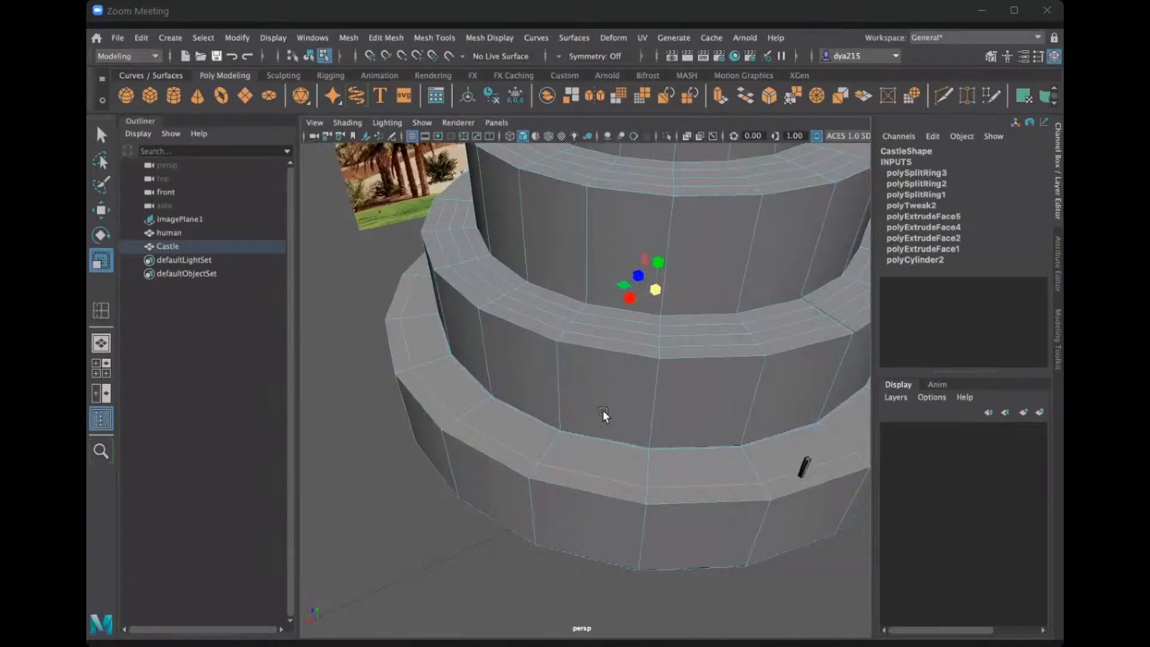
{"action": "left_click_drag", "start_coordinate": [602, 409], "coordinate": [523, 222], "text": "alt"}
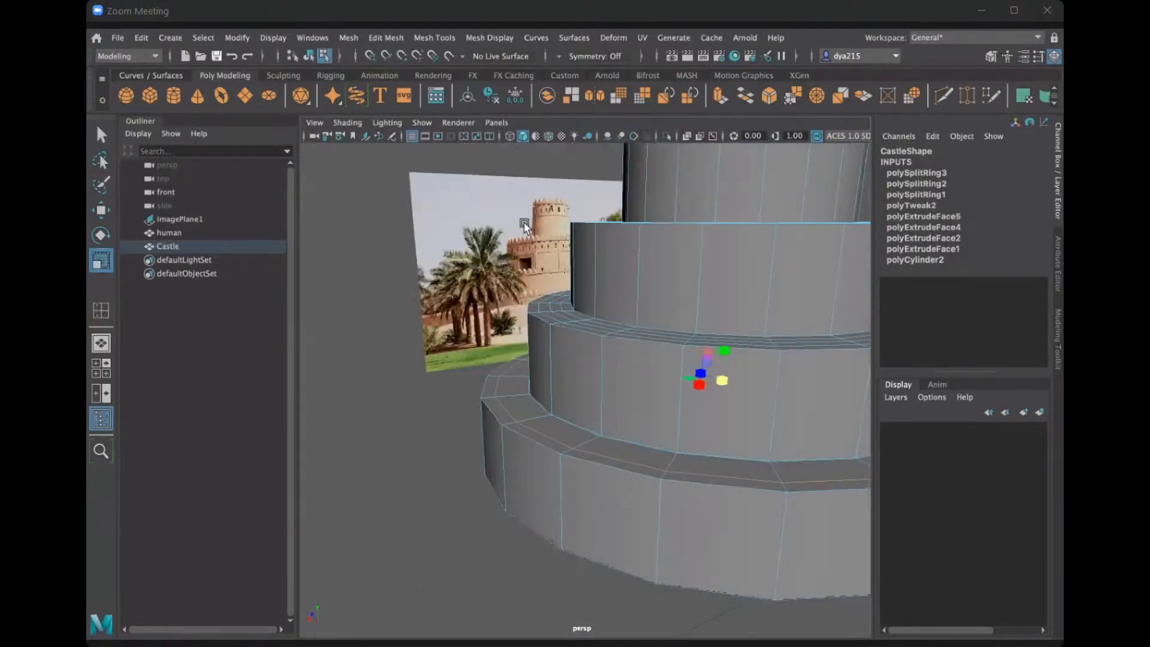
{"action": "left_click_drag", "start_coordinate": [632, 477], "coordinate": [627, 538], "text": "alt"}
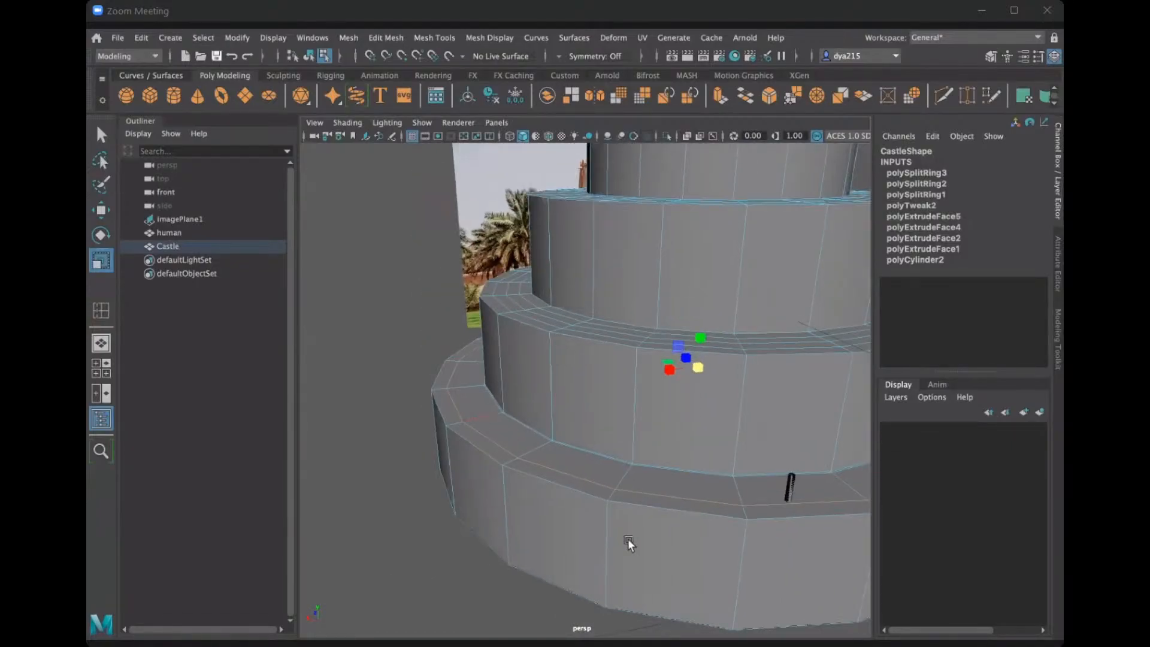
{"action": "right_click", "coordinate": [579, 483]}
{"action": "right_click_drag", "start_coordinate": [593, 284], "coordinate": [593, 285]}
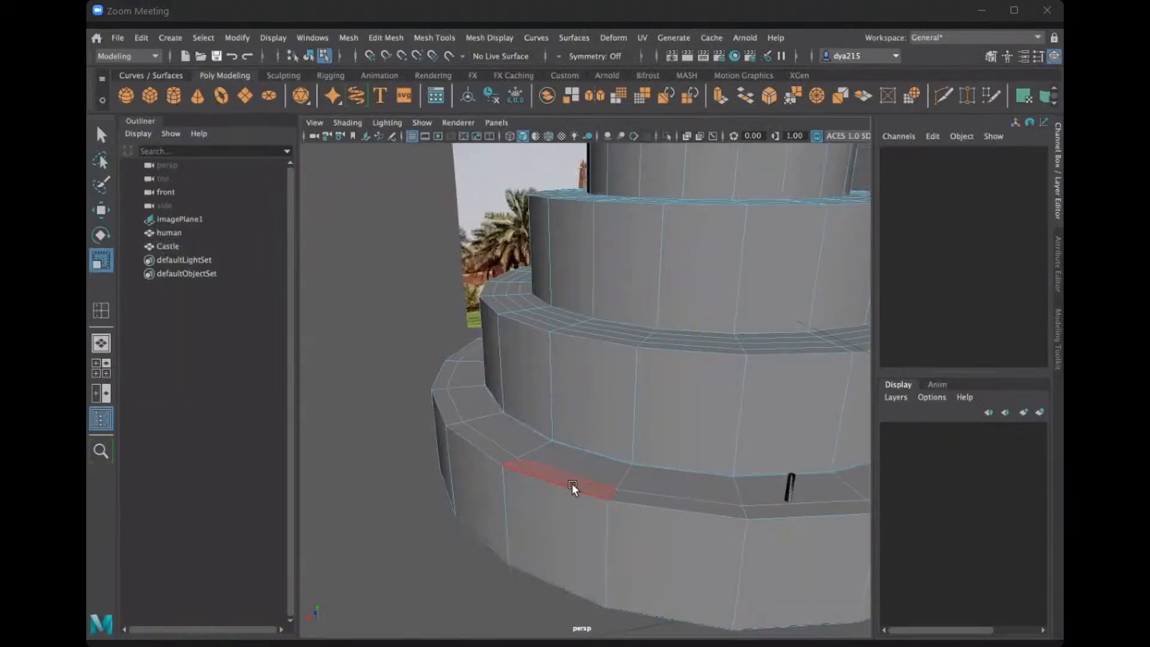
{"action": "left_click", "coordinate": [571, 482]}
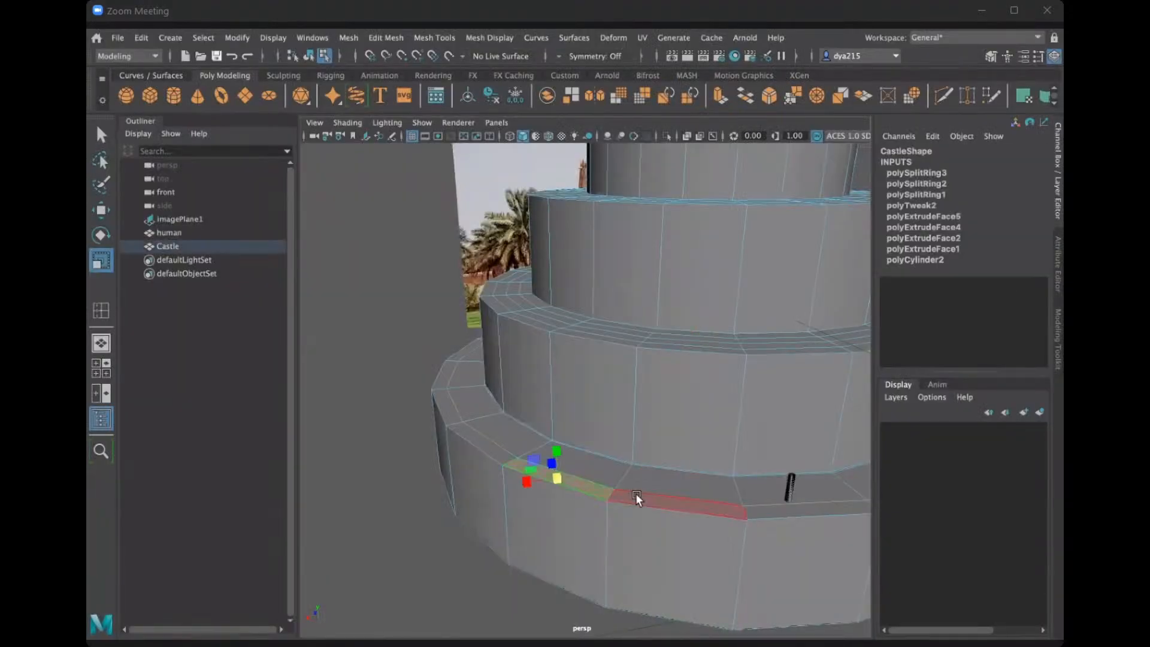
{"action": "scroll", "coordinate": [657, 501], "scroll_direction": "down", "scroll_amount": 2}
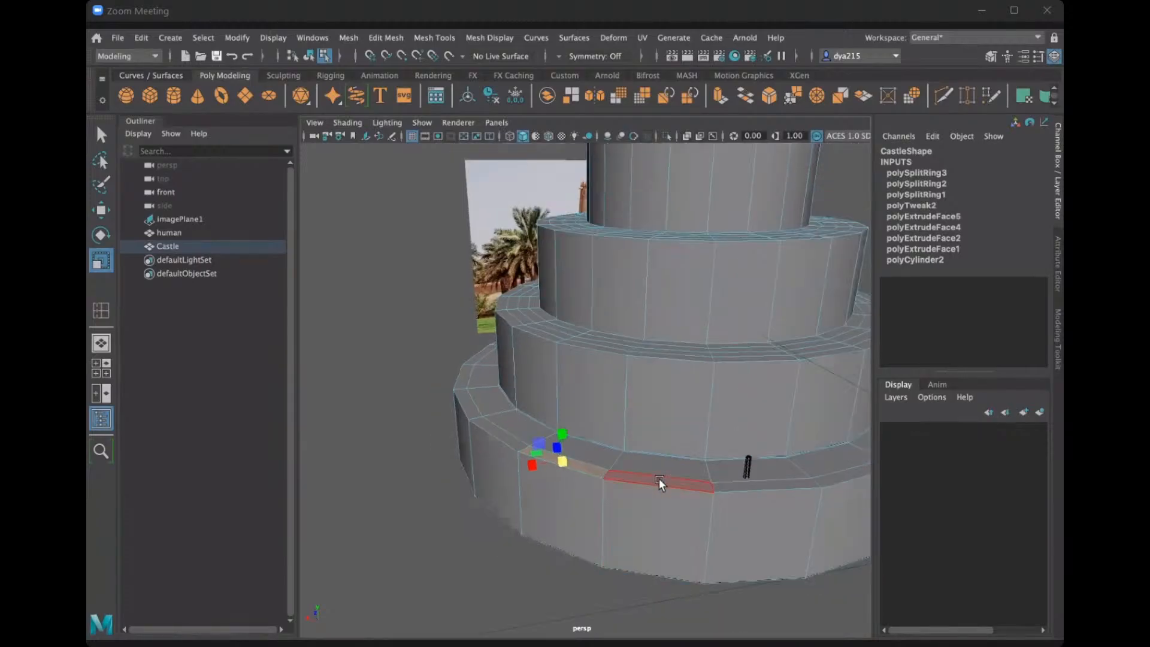
{"action": "middle_click_drag", "start_coordinate": [597, 564], "coordinate": [595, 562], "text": "alt"}
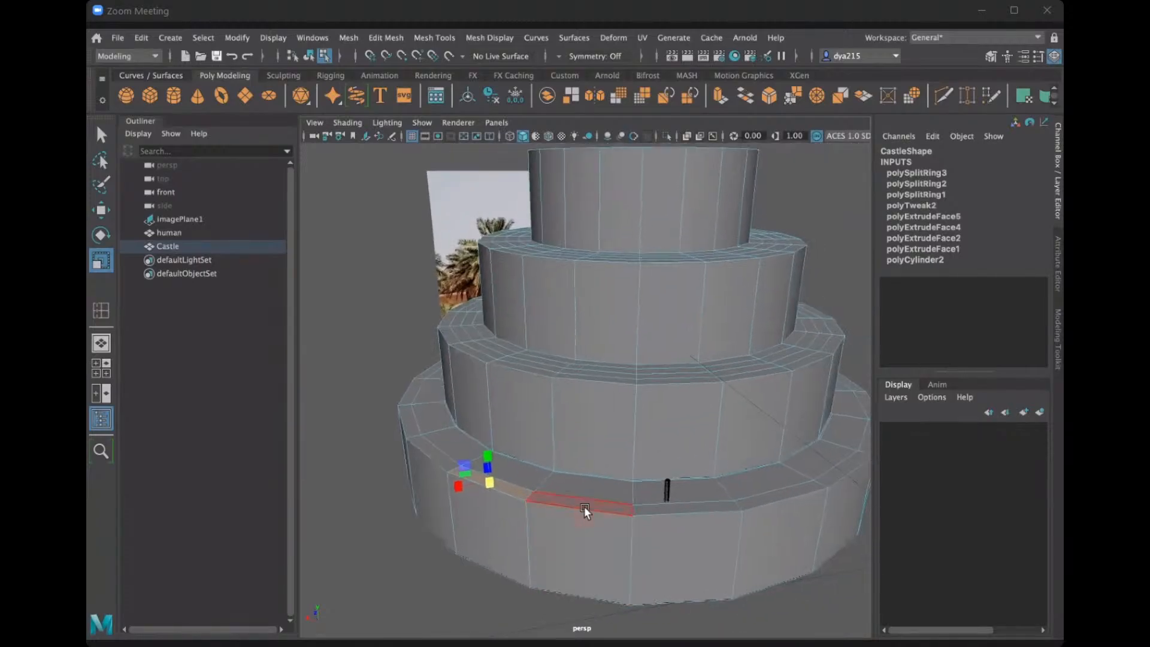
{"action": "left_click", "coordinate": [584, 503], "text": "shift"}
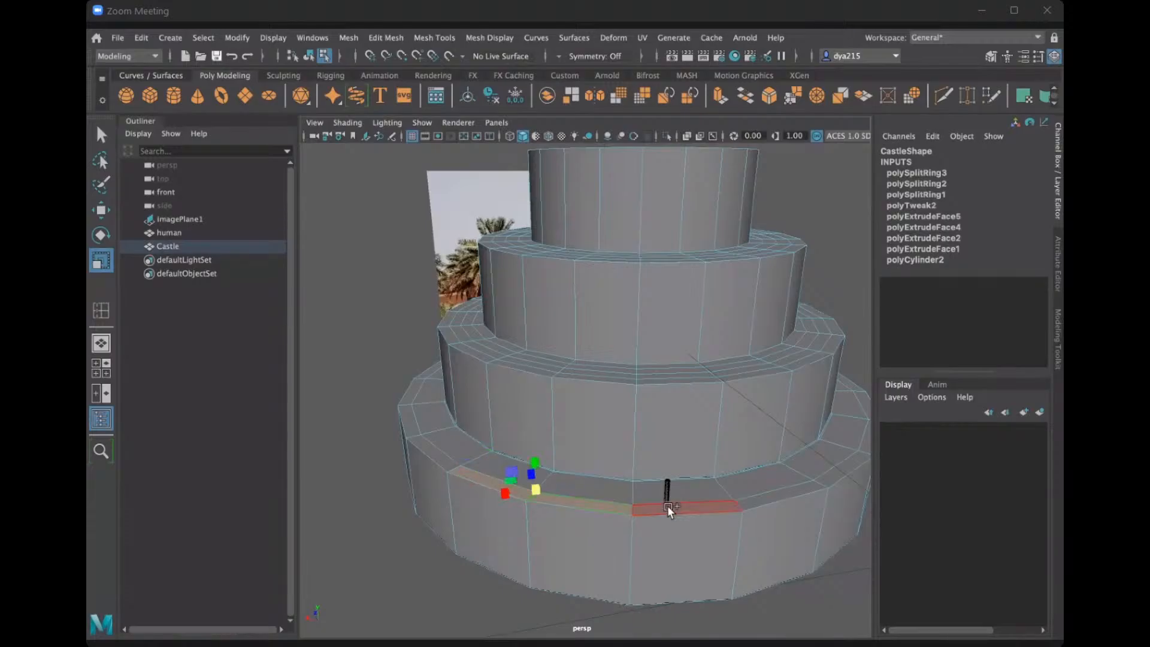
{"action": "left_click", "coordinate": [667, 506], "text": "shift"}
{"action": "left_click", "coordinate": [823, 479], "text": "shift"}
{"action": "left_click", "coordinate": [846, 459], "text": "shift"}
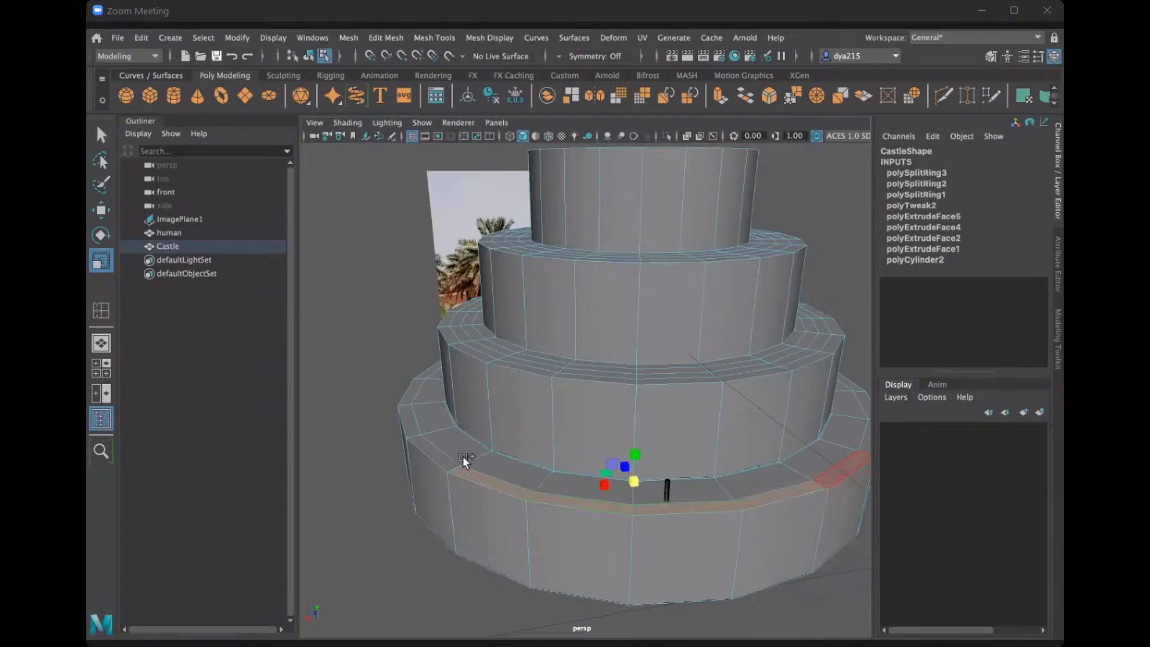
Extend the selection to the remaining outermost faces all the way around the lowest ledge.
{"action": "left_click", "coordinate": [408, 422], "text": "shift"}
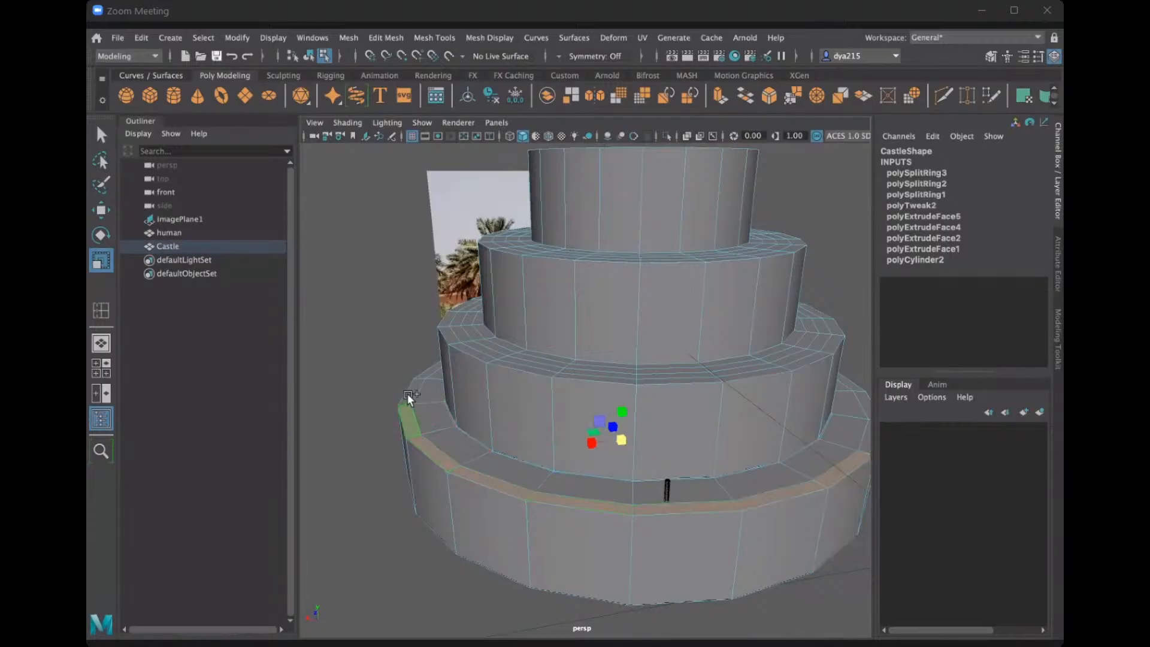
{"action": "left_click", "coordinate": [407, 395], "text": "shift"}
{"action": "left_click_drag", "start_coordinate": [534, 467], "coordinate": [520, 494], "text": "alt"}
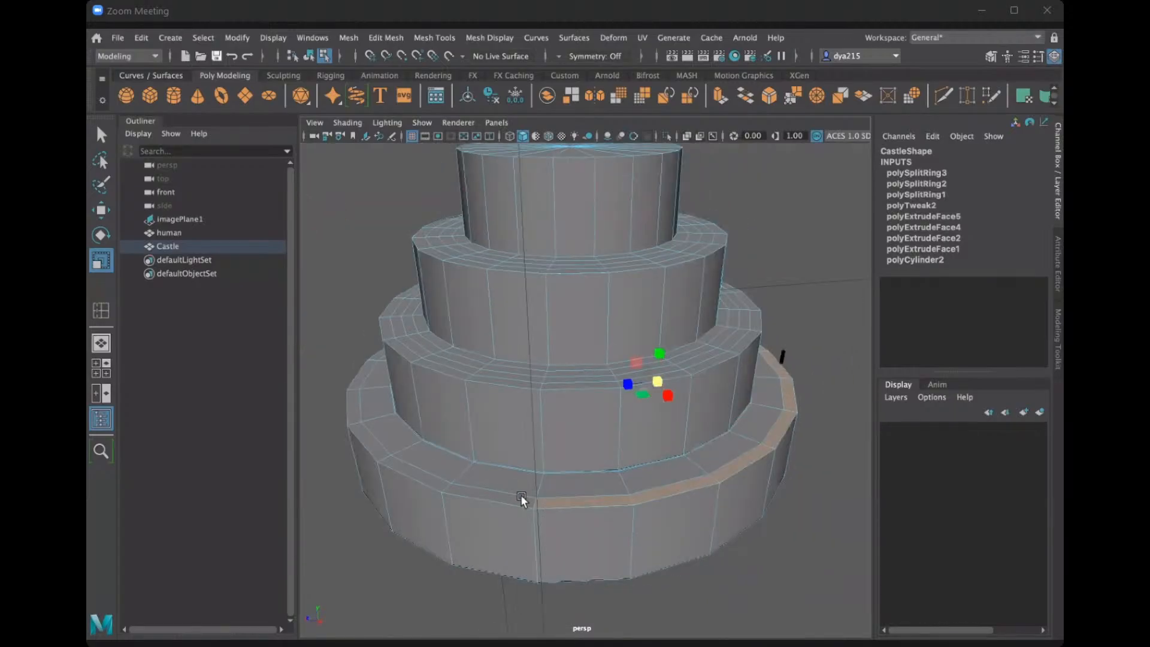
{"action": "left_click", "coordinate": [508, 495], "text": "shift"}
{"action": "left_click", "coordinate": [423, 476], "text": "shift"}
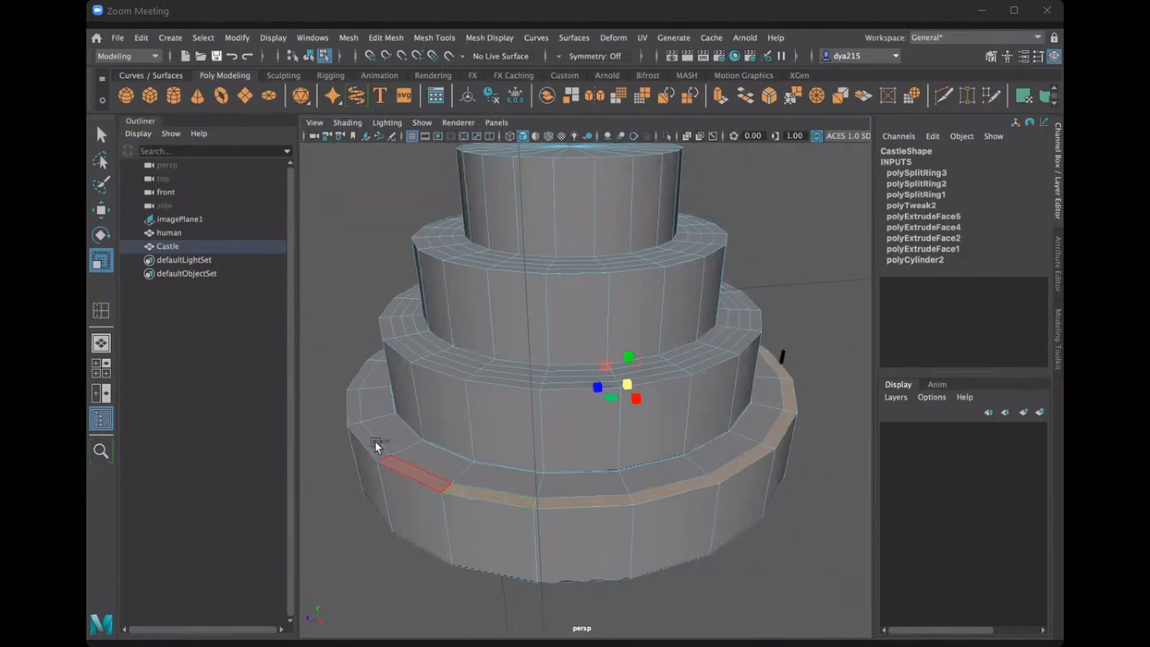
{"action": "left_click", "coordinate": [376, 446], "text": "shift"}
{"action": "left_click", "coordinate": [355, 402], "text": "shift"}
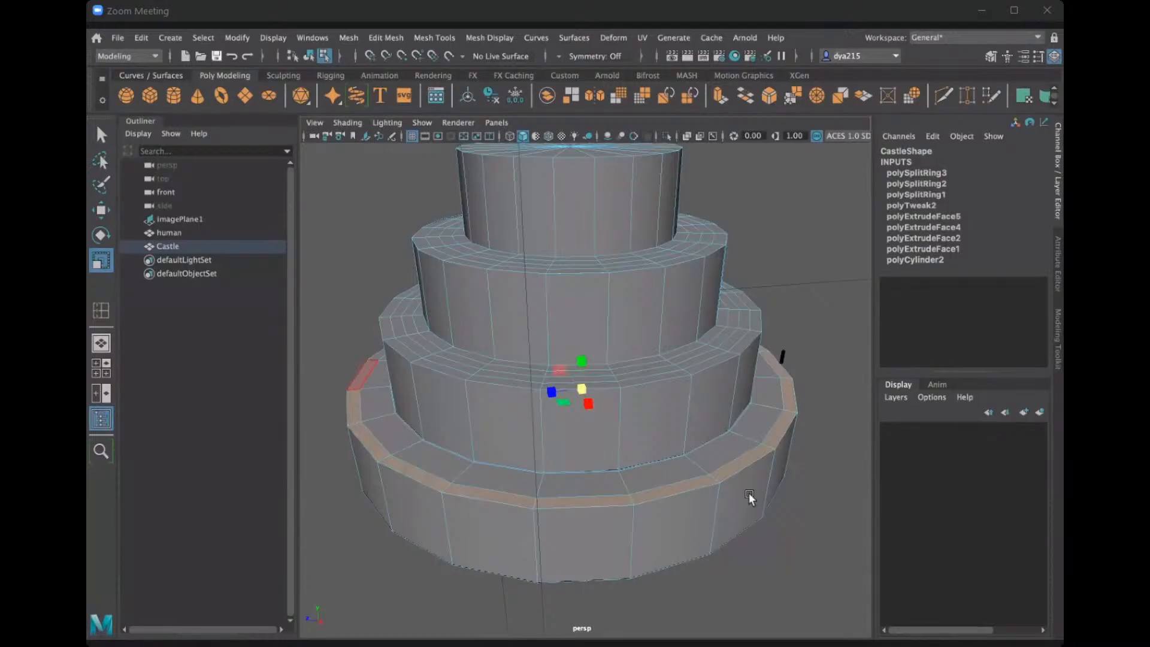
{"action": "left_click_drag", "start_coordinate": [679, 498], "coordinate": [523, 570], "text": "alt"}
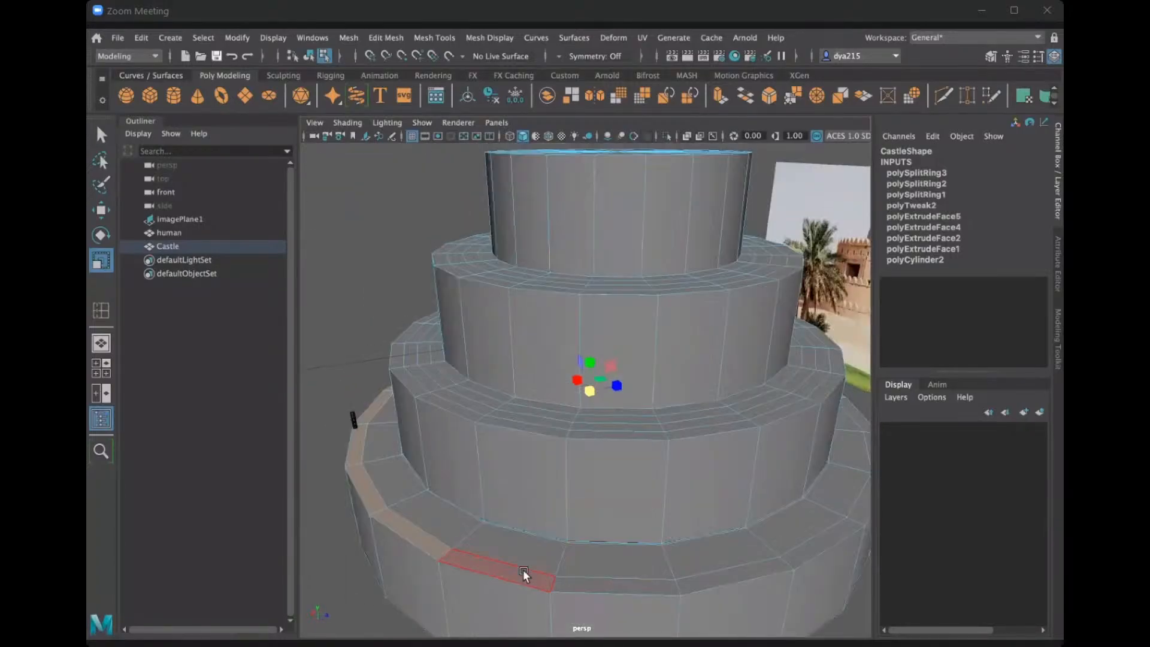
{"action": "left_click", "coordinate": [584, 585], "text": "shift"}
{"action": "left_click", "coordinate": [730, 572], "text": "shift"}
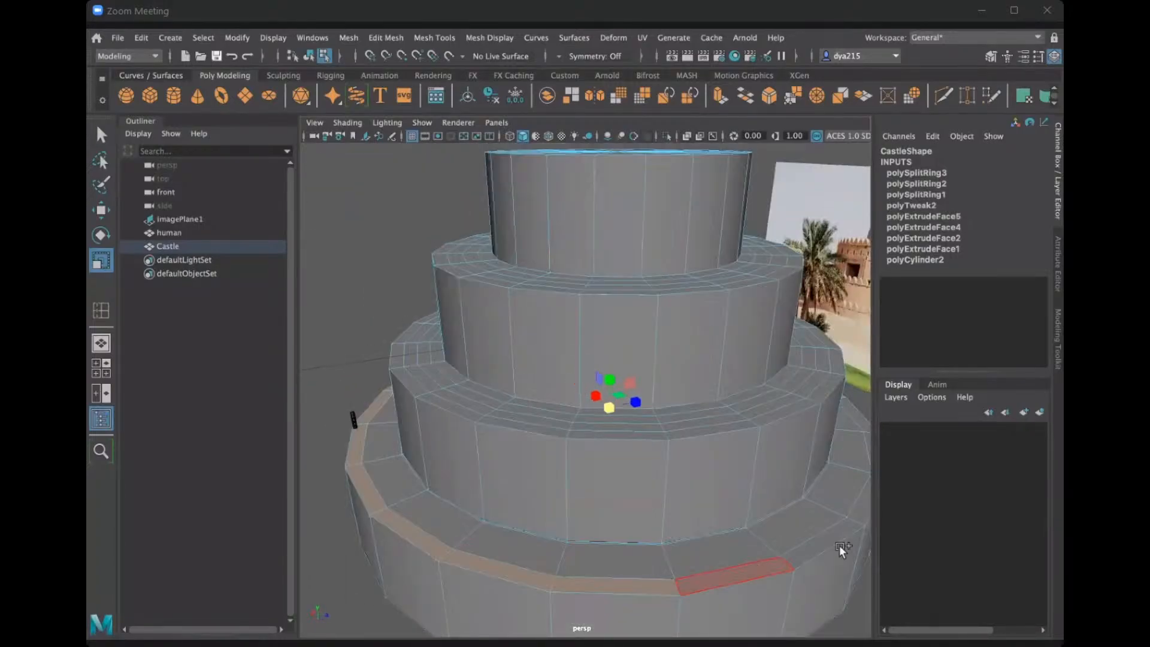
{"action": "left_click", "coordinate": [849, 509], "text": "shift"}
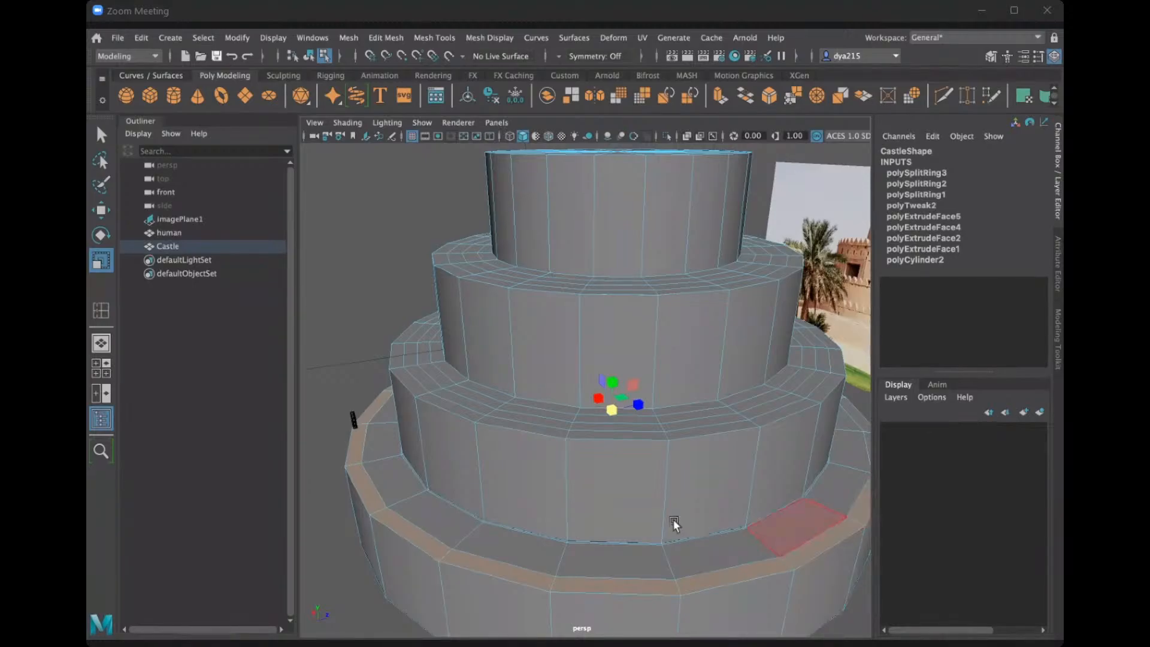
{"action": "left_click_drag", "start_coordinate": [669, 519], "coordinate": [473, 488], "text": "alt"}
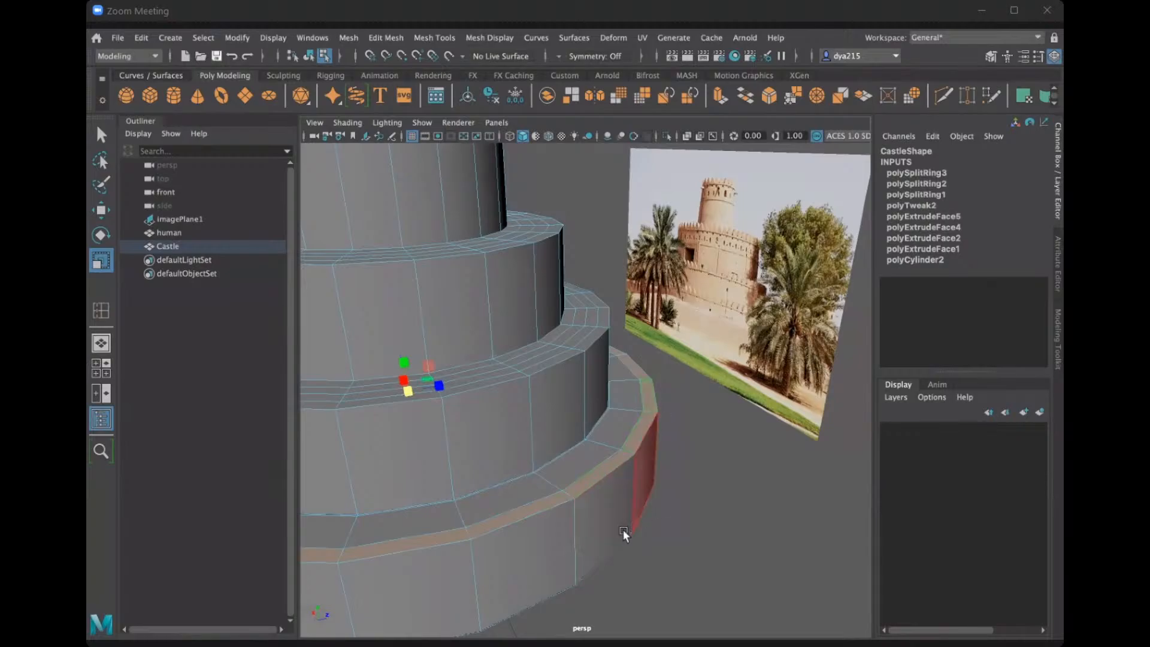
{"action": "left_click_drag", "start_coordinate": [623, 531], "coordinate": [491, 473], "text": "alt"}
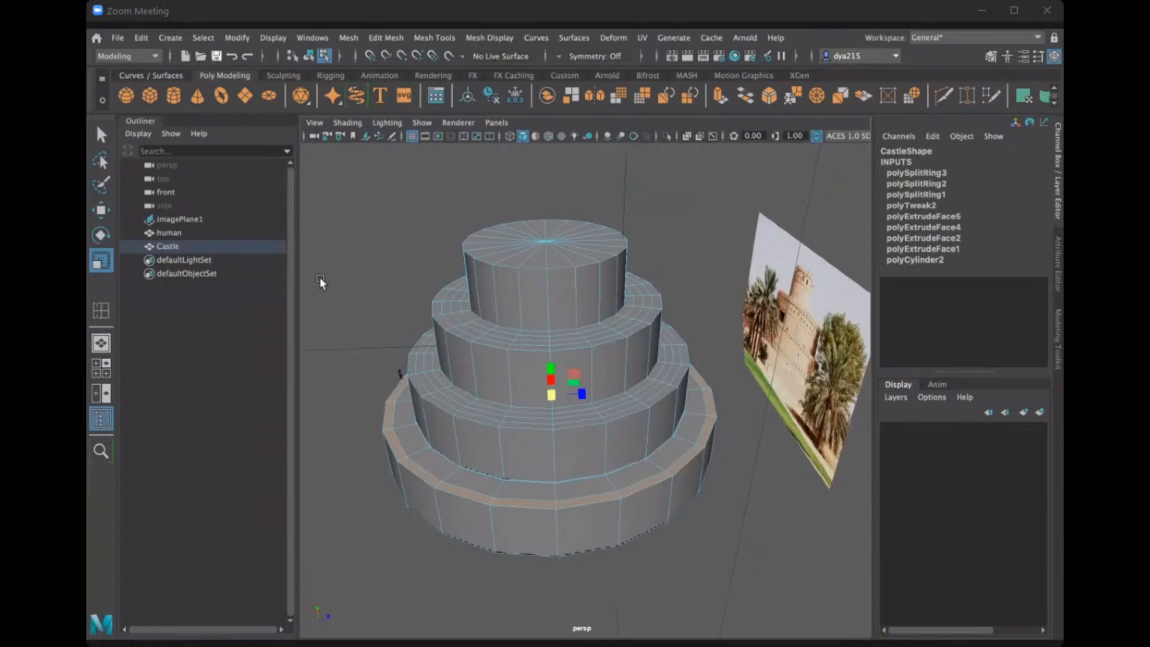
Extrude the selected outer ring of the lowest ledge upward into a wall with a thickness of 206.03.
{"action": "key", "text": "ctrl+e"}
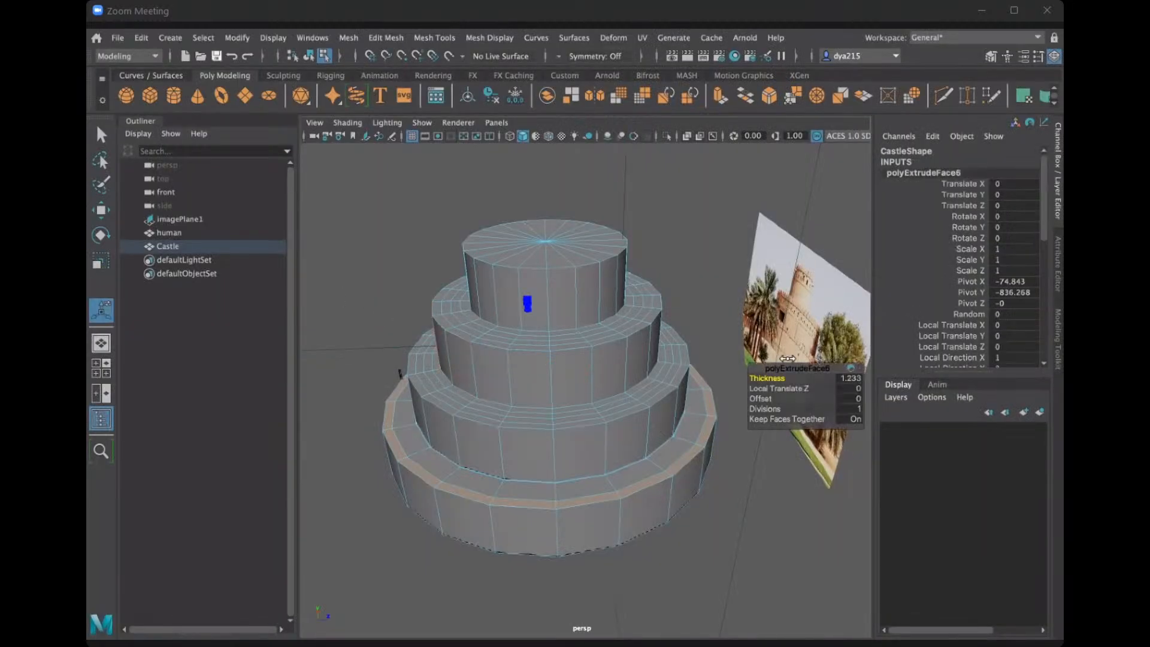
{"action": "left_click_drag", "start_coordinate": [795, 377], "coordinate": [851, 377]}
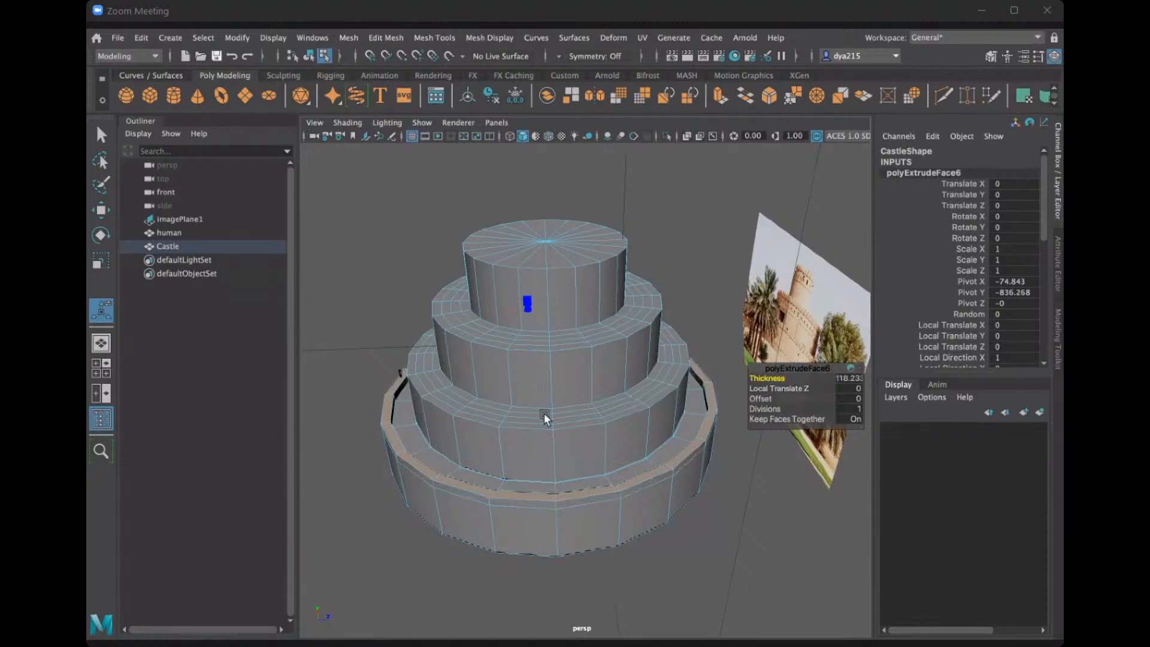
{"action": "left_click_drag", "start_coordinate": [544, 412], "coordinate": [470, 418], "text": "alt"}
{"action": "scroll", "coordinate": [564, 392], "scroll_direction": "up", "scroll_amount": 2}
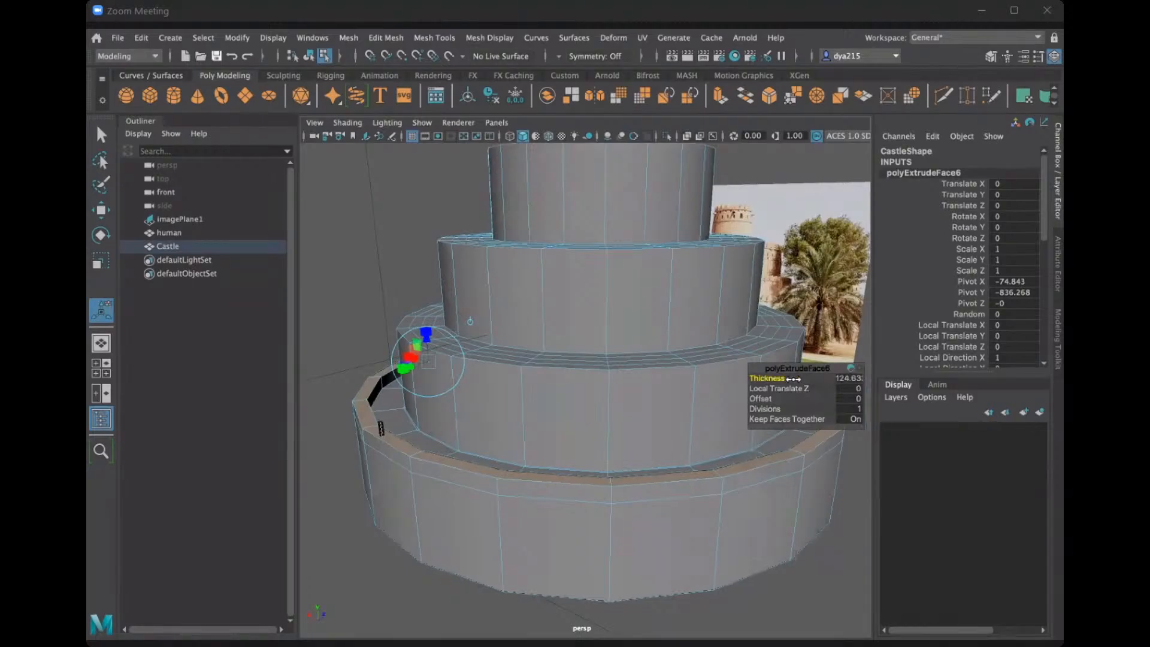
{"action": "left_click_drag", "start_coordinate": [828, 379], "coordinate": [1063, 377]}
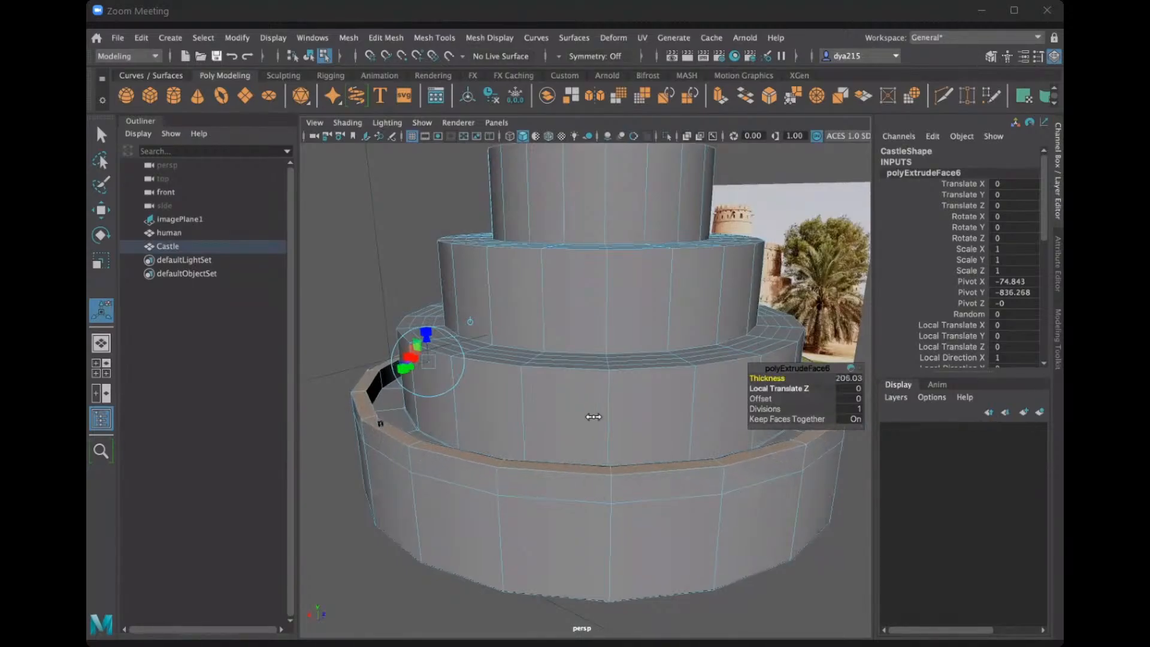
Move the human figure along Z to -1994.063 so it stands on the lowest ledge behind the new wall.
{"action": "left_click", "coordinate": [181, 232]}
{"action": "key", "text": "w"}
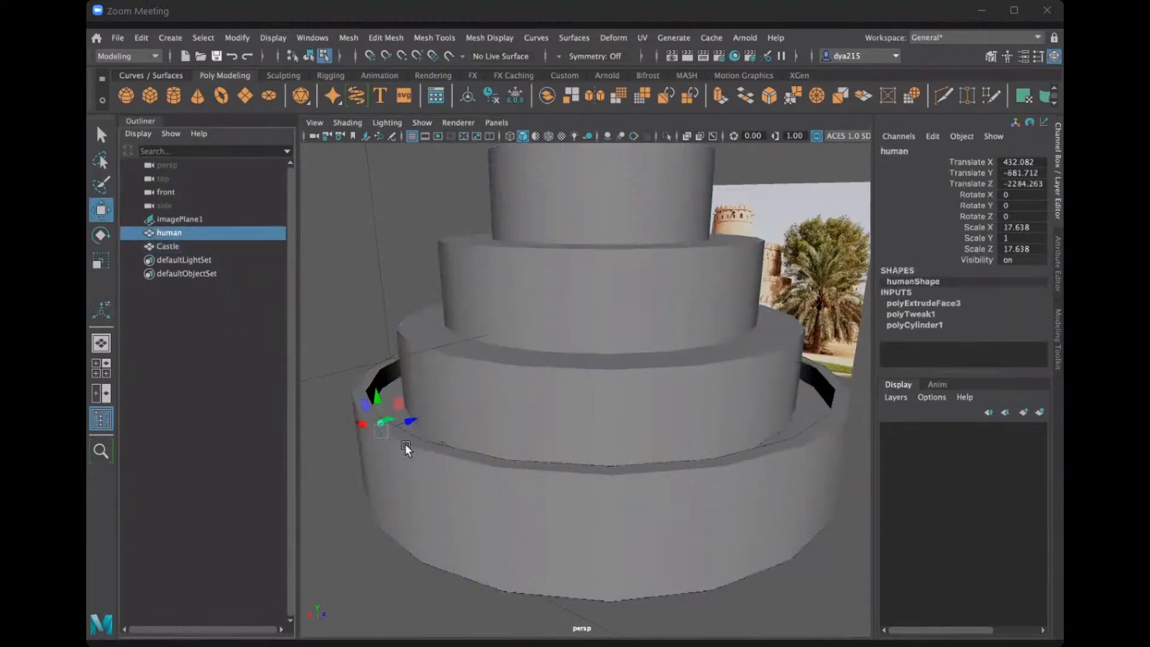
{"action": "left_click_drag", "start_coordinate": [423, 411], "coordinate": [434, 412]}
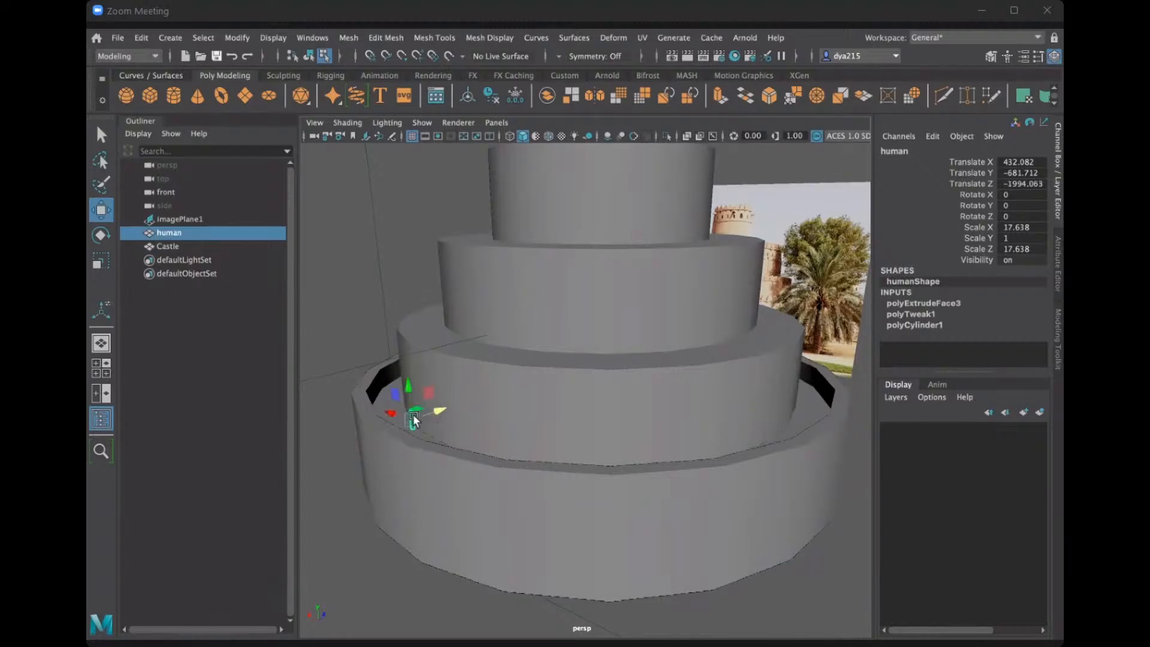
Compare the human figure's height with the new outer wall on the lowest tier.
{"action": "left_click_drag", "start_coordinate": [476, 497], "coordinate": [482, 463], "text": "alt"}
{"action": "middle_click_drag", "start_coordinate": [413, 401], "coordinate": [503, 465], "text": "alt"}
{"action": "scroll", "coordinate": [465, 485], "scroll_direction": "up", "scroll_amount": 4}
{"action": "left_click_drag", "start_coordinate": [503, 465], "coordinate": [591, 490], "text": "alt"}
{"action": "left_click_drag", "start_coordinate": [422, 460], "coordinate": [455, 391], "text": "alt"}
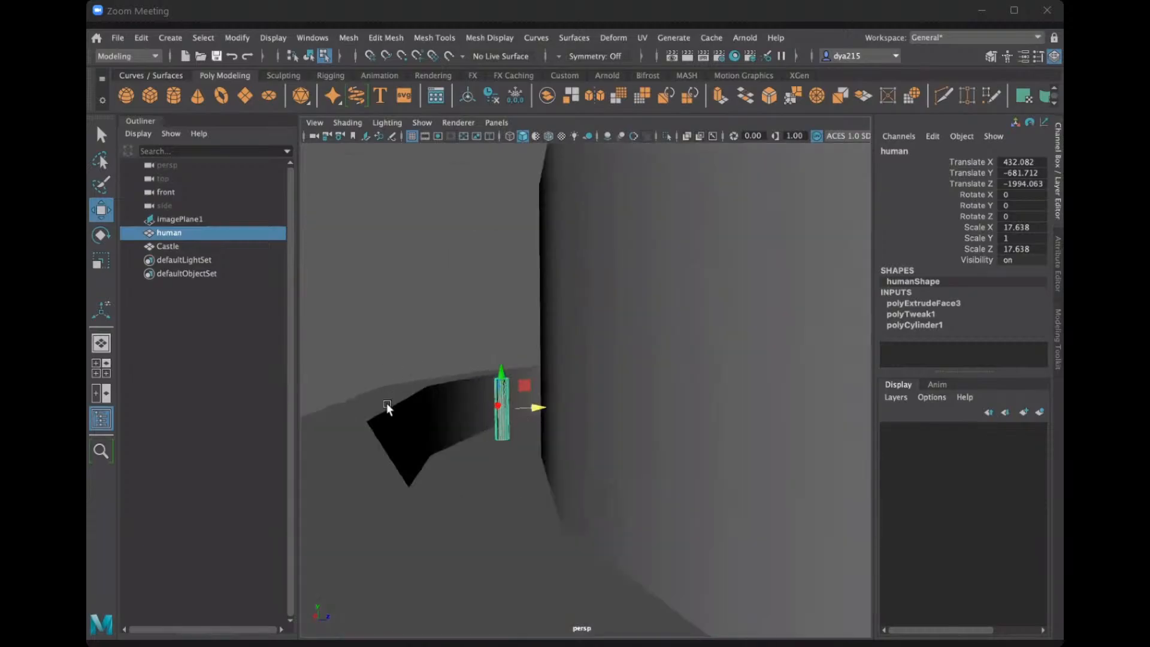
{"action": "left_click_drag", "start_coordinate": [380, 479], "coordinate": [536, 459], "text": "alt"}
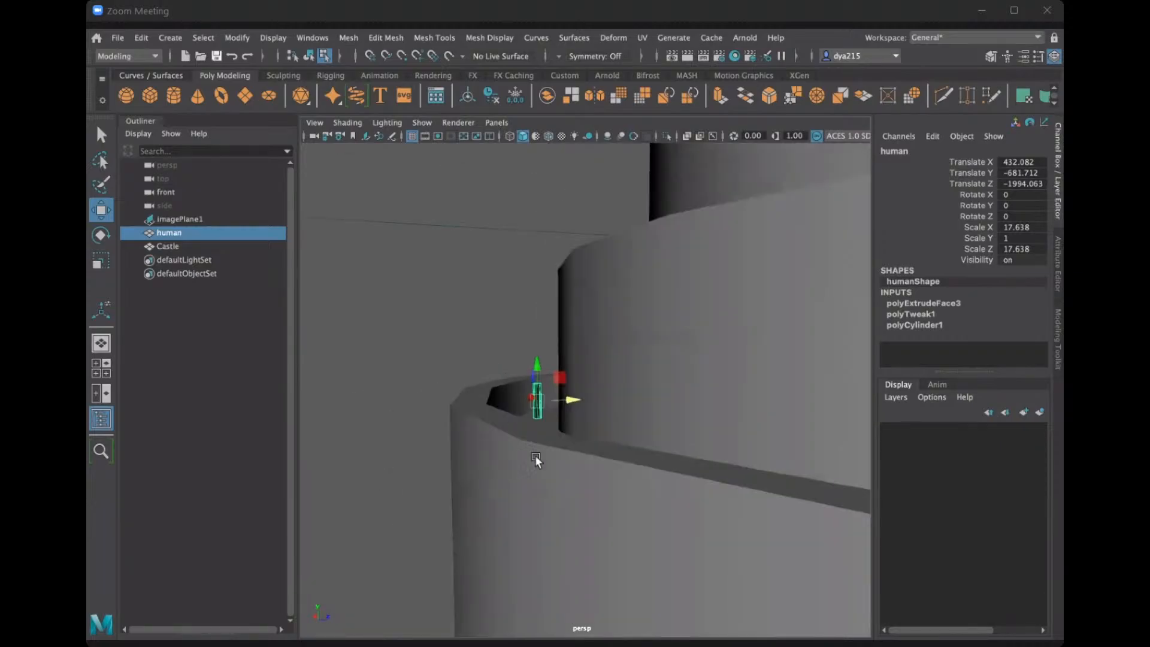
{"action": "left_click_drag", "start_coordinate": [494, 423], "coordinate": [545, 480], "text": "alt"}
{"action": "left_click_drag", "start_coordinate": [480, 408], "coordinate": [539, 333], "text": "alt"}
{"action": "left_click", "coordinate": [512, 408]}
{"action": "key", "text": "ctrl+e"}
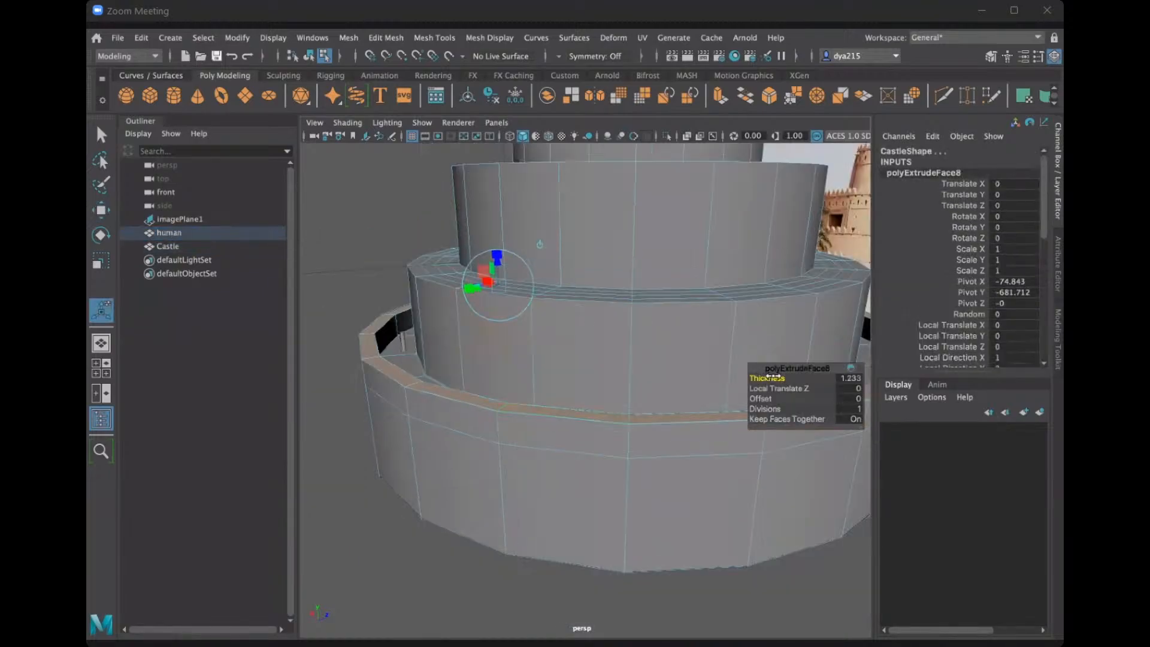
{"action": "left_click_drag", "start_coordinate": [813, 386], "coordinate": [476, 311]}
{"action": "left_click", "coordinate": [471, 314]}
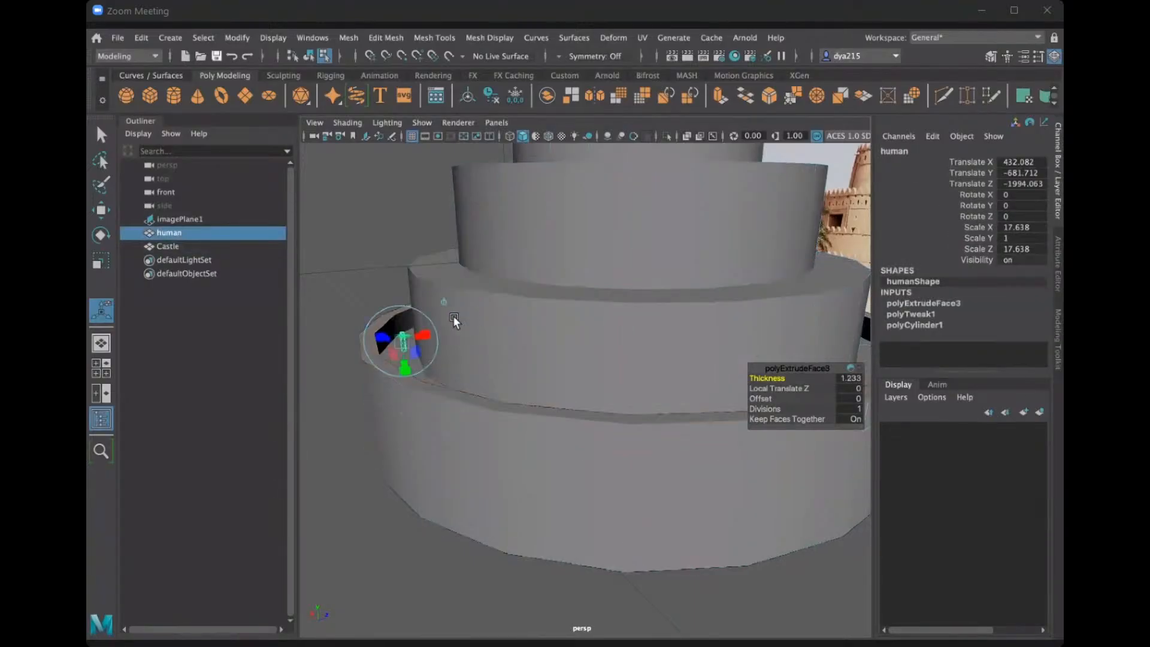
{"action": "left_click", "coordinate": [376, 326]}
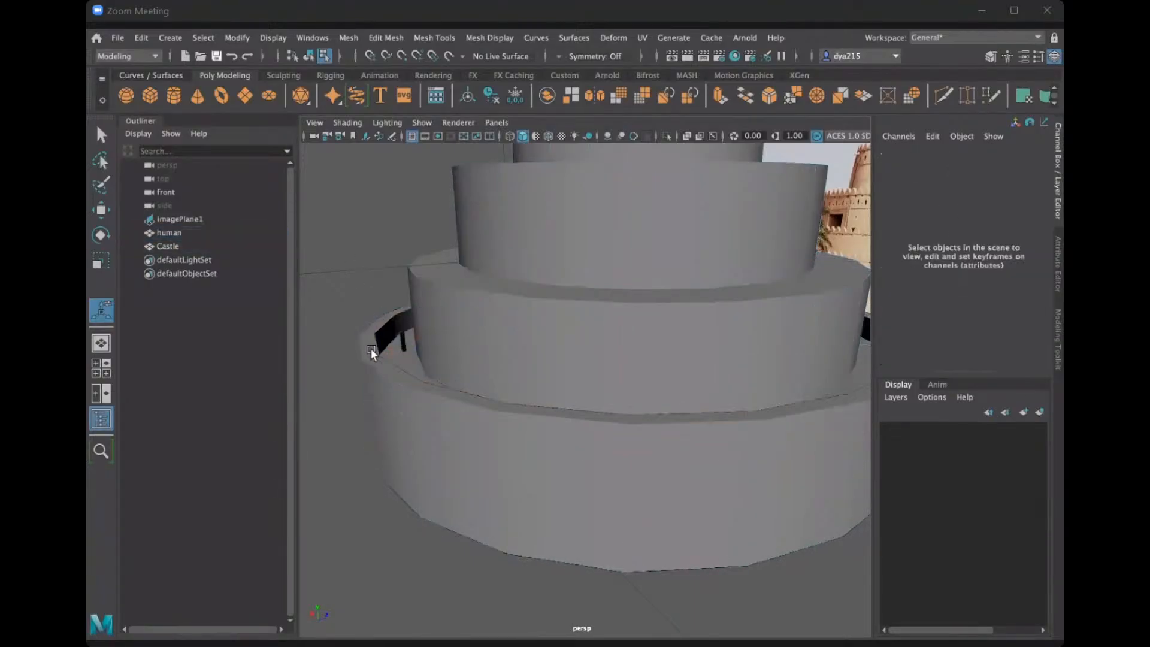
Raise the top faces of the lowest tier's outer wall along Y to make the wall taller than the human figure.
{"action": "left_click", "coordinate": [371, 348]}
{"action": "mouse_move", "coordinate": [462, 363]}
{"action": "left_mouse_down", "text": "alt"}
{"action": "mouse_move", "coordinate": [486, 357]}
{"action": "mouse_move", "coordinate": [471, 359]}
{"action": "left_mouse_up", "text": "alt"}
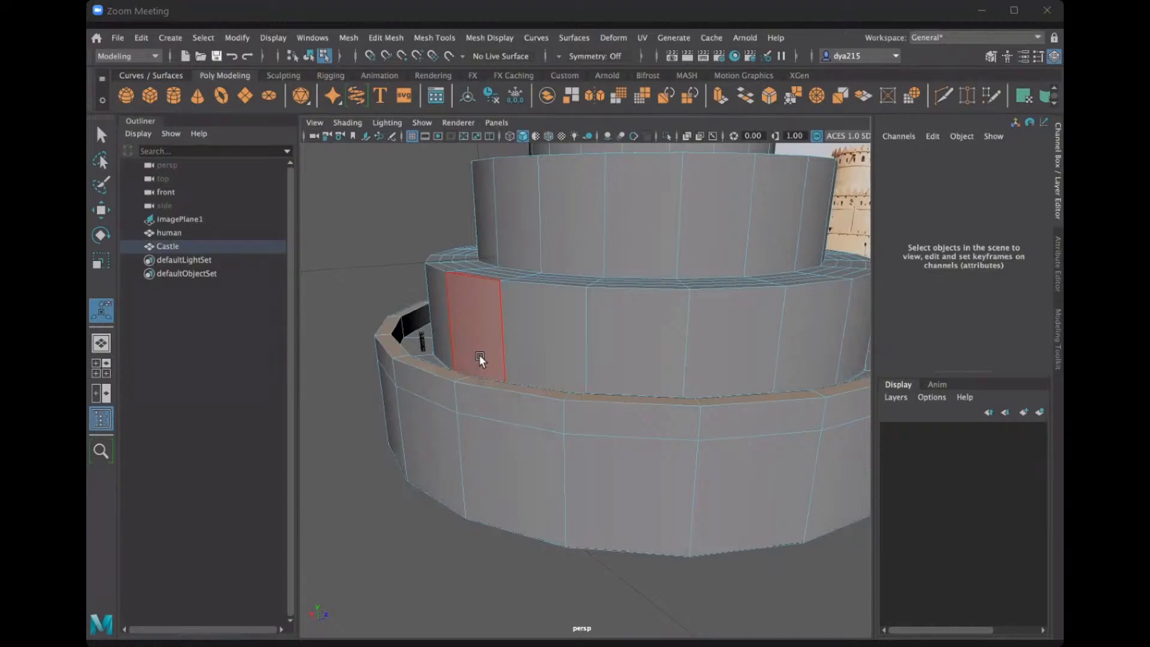
{"action": "key", "text": "w"}
{"action": "left_click", "coordinate": [639, 335]}
{"action": "left_click_drag", "start_coordinate": [646, 282], "coordinate": [658, 245]}
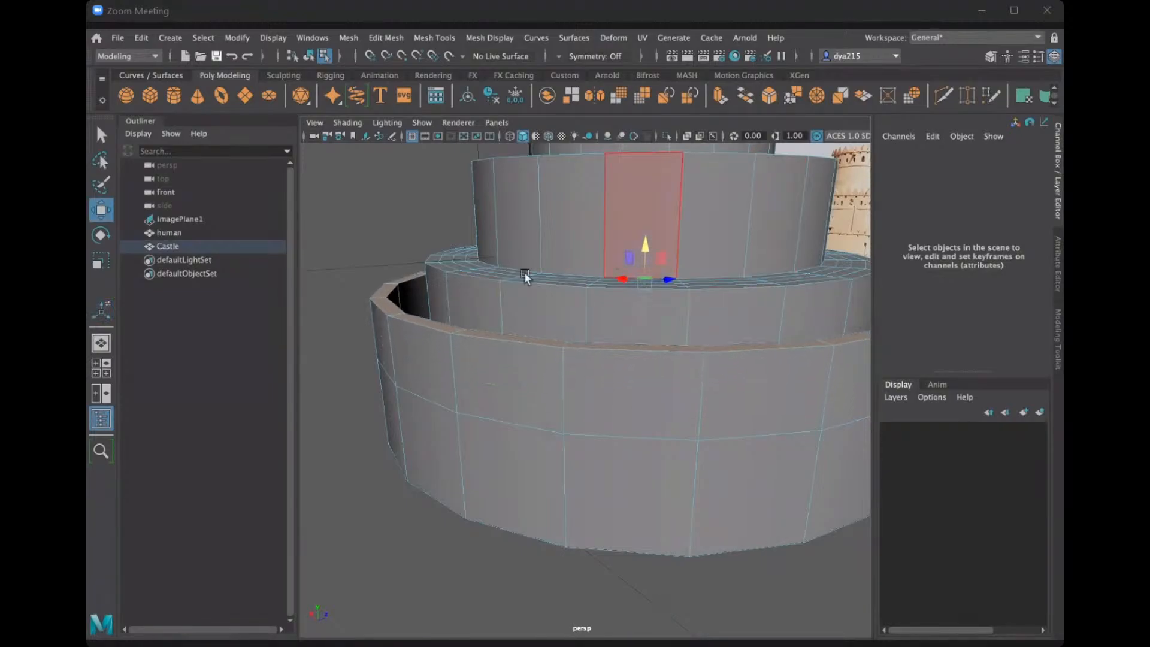
Examine the walkway behind the raised wall from inside, checking its proportions against the human figure.
{"action": "left_click_drag", "start_coordinate": [524, 272], "coordinate": [499, 275], "text": "alt"}
{"action": "middle_click_drag", "start_coordinate": [499, 276], "coordinate": [632, 295], "text": "alt"}
{"action": "scroll", "coordinate": [598, 311], "scroll_direction": "up", "scroll_amount": 5}
{"action": "left_click_drag", "start_coordinate": [592, 315], "coordinate": [529, 314], "text": "alt"}
{"action": "scroll", "coordinate": [531, 320], "scroll_direction": "up", "scroll_amount": 5}
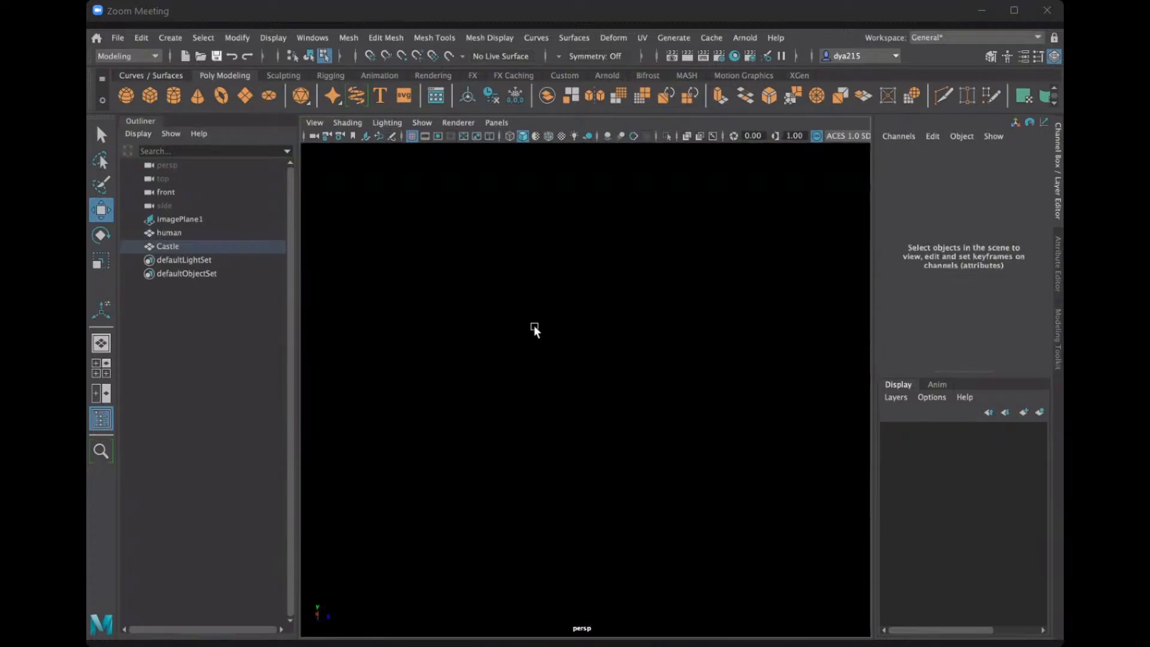
{"action": "scroll", "coordinate": [534, 325], "scroll_direction": "down", "scroll_amount": 3}
{"action": "middle_click_drag", "start_coordinate": [534, 325], "coordinate": [576, 351], "text": "alt"}
{"action": "scroll", "coordinate": [528, 424], "scroll_direction": "up", "scroll_amount": 3}
{"action": "scroll", "coordinate": [530, 424], "scroll_direction": "up", "scroll_amount": 6}
{"action": "middle_click_drag", "start_coordinate": [702, 229], "coordinate": [652, 355], "text": "alt"}
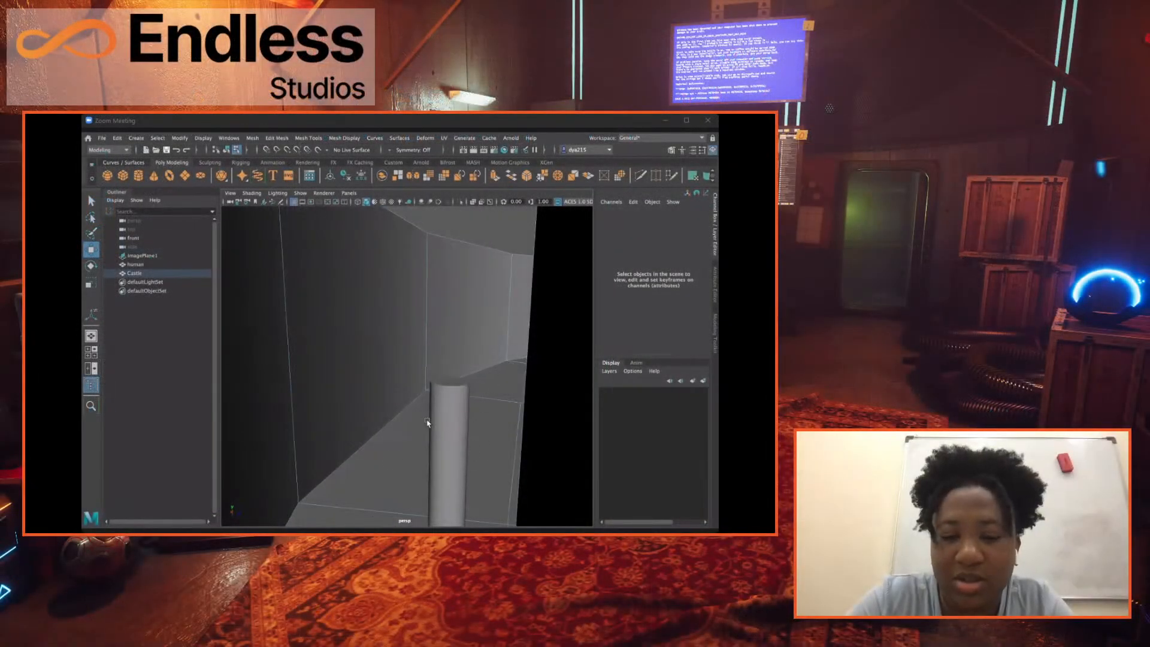
{"action": "mouse_move", "coordinate": [450, 397]}
{"action": "left_mouse_down", "text": "alt"}
{"action": "mouse_move", "coordinate": [447, 387]}
{"action": "mouse_move", "coordinate": [468, 393]}
{"action": "left_mouse_up", "text": "alt"}
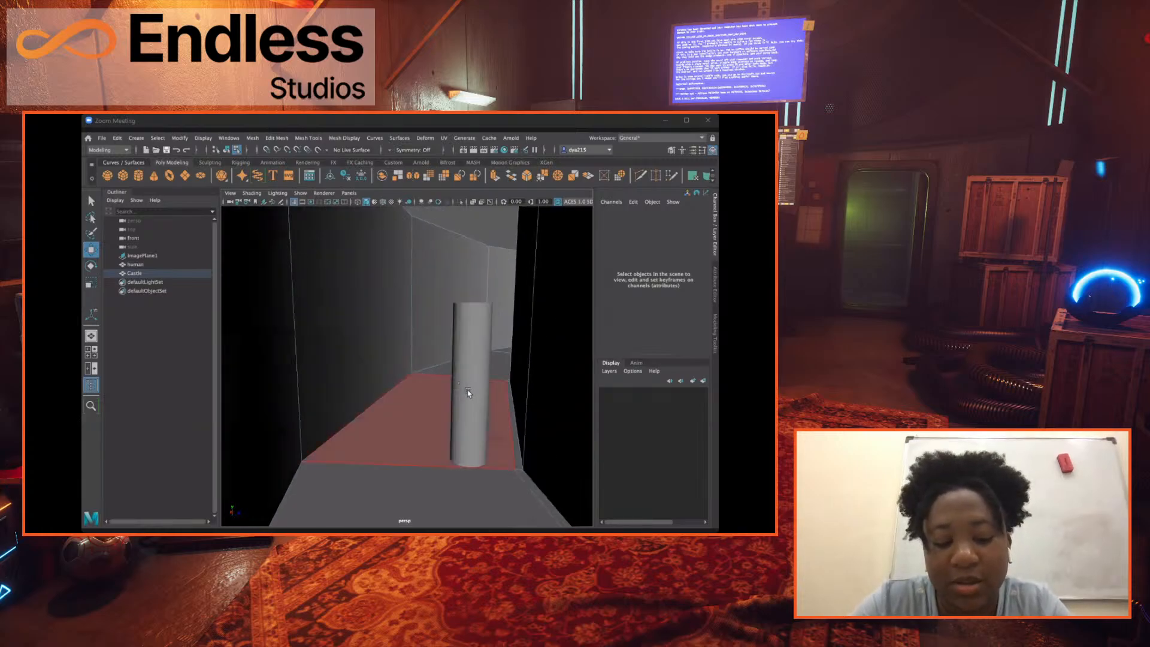
{"action": "left_click_drag", "start_coordinate": [410, 329], "coordinate": [477, 364], "text": "alt"}
{"action": "left_click_drag", "start_coordinate": [489, 424], "coordinate": [496, 354], "text": "alt"}
{"action": "left_click_drag", "start_coordinate": [722, 369], "coordinate": [657, 371], "text": "alt"}
{"action": "scroll", "coordinate": [656, 371], "scroll_direction": "down", "scroll_amount": 1}
{"action": "scroll", "coordinate": [660, 371], "scroll_direction": "up", "scroll_amount": 1}
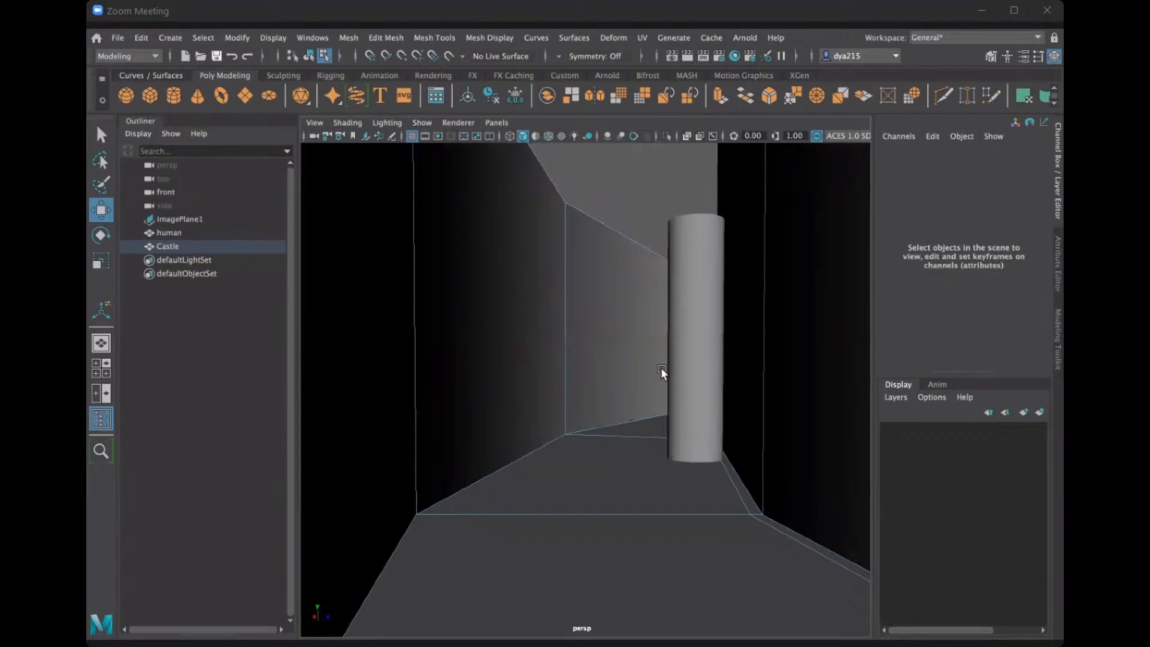
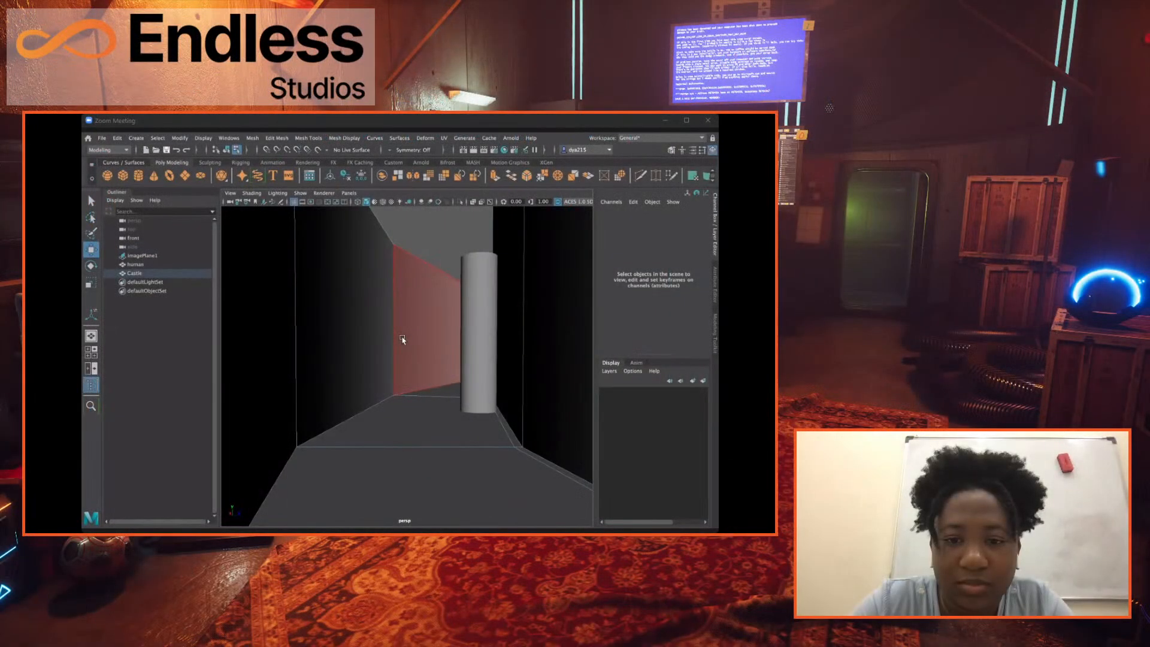
Select the full ring of outermost faces on the second-lowest tier's ledge, all the way around the Castle.
{"action": "scroll", "coordinate": [402, 339], "scroll_direction": "down", "scroll_amount": 2}
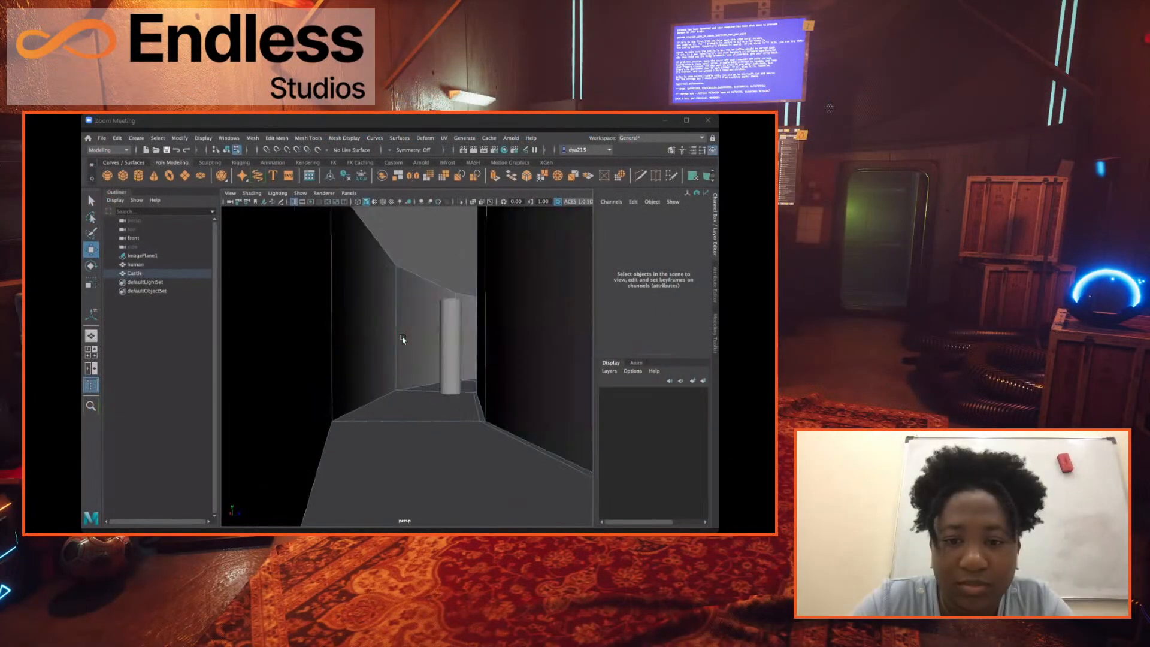
{"action": "left_click_drag", "start_coordinate": [390, 322], "coordinate": [397, 386], "text": "alt"}
{"action": "scroll", "coordinate": [421, 429], "scroll_direction": "down", "scroll_amount": 10}
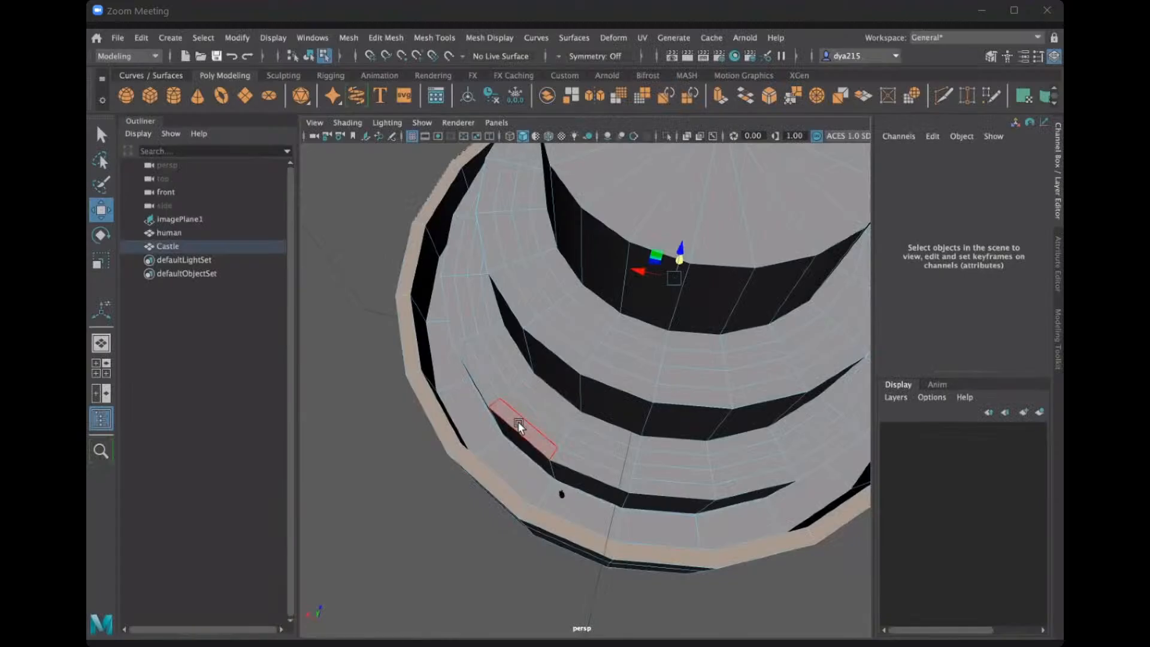
{"action": "left_click", "coordinate": [518, 421]}
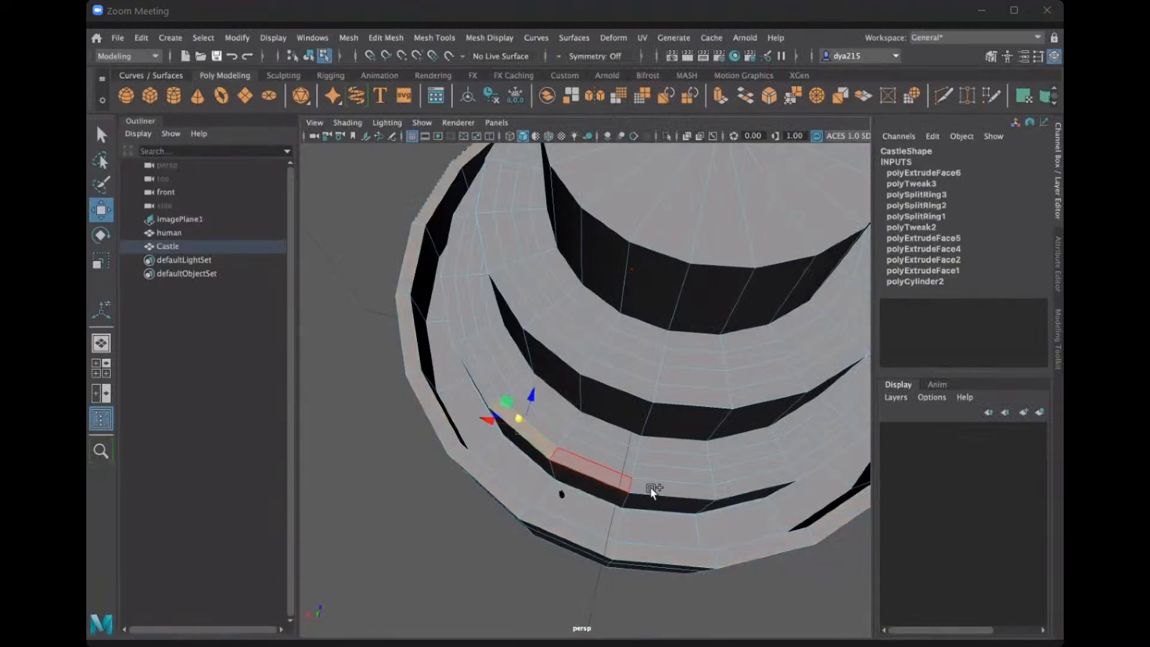
{"action": "left_click", "coordinate": [599, 472], "text": "shift"}
{"action": "left_click", "coordinate": [653, 488], "text": "shift"}
{"action": "left_click", "coordinate": [743, 485], "text": "shift"}
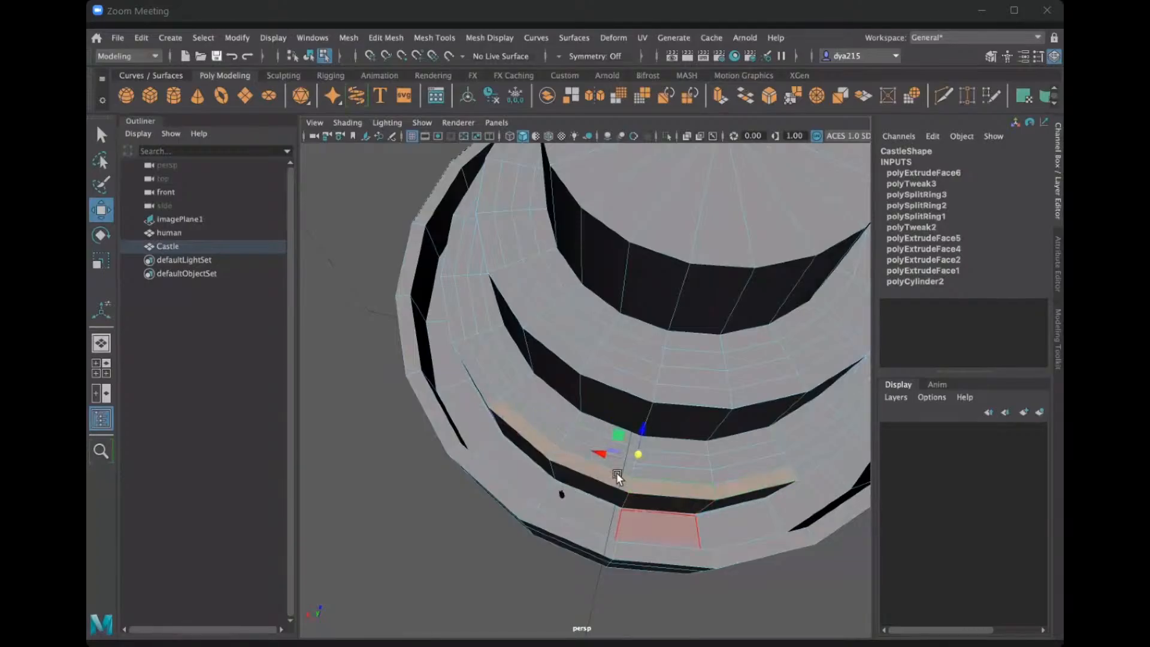
{"action": "left_click", "coordinate": [476, 375], "text": "shift"}
{"action": "left_click", "coordinate": [461, 318], "text": "shift"}
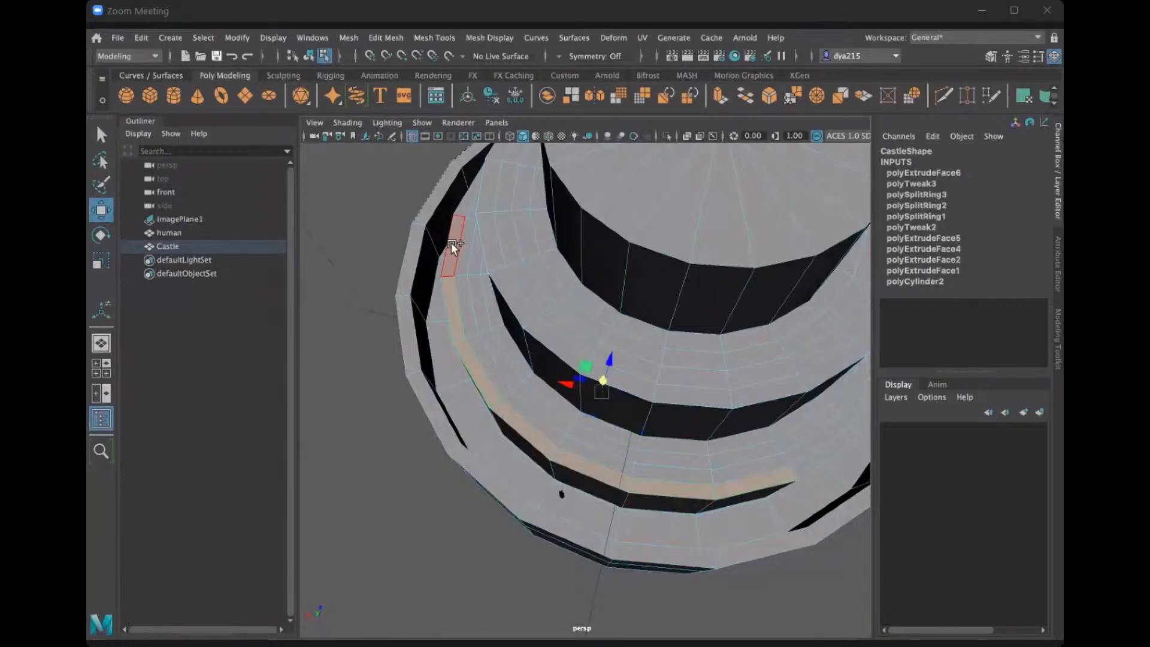
{"action": "left_click", "coordinate": [452, 246], "text": "shift"}
{"action": "left_click", "coordinate": [472, 193], "text": "shift"}
{"action": "left_click", "coordinate": [830, 454], "text": "shift"}
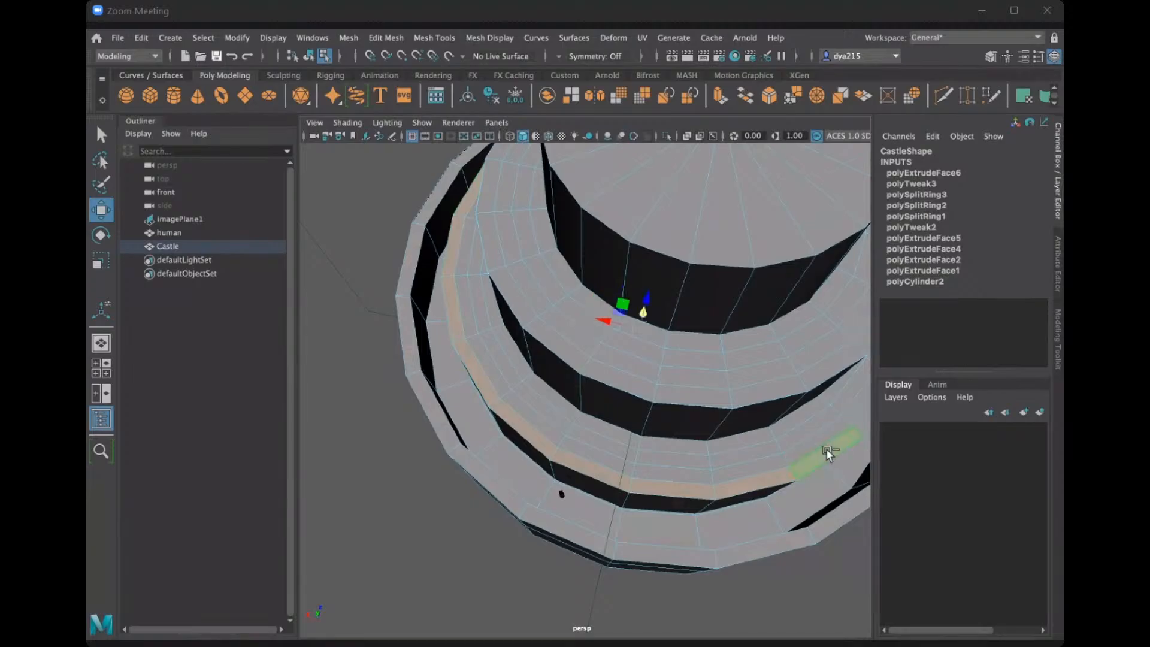
{"action": "left_click_drag", "start_coordinate": [539, 505], "coordinate": [606, 492], "text": "alt"}
{"action": "left_click", "coordinate": [606, 492], "text": "shift"}
{"action": "left_click", "coordinate": [678, 457], "text": "shift"}
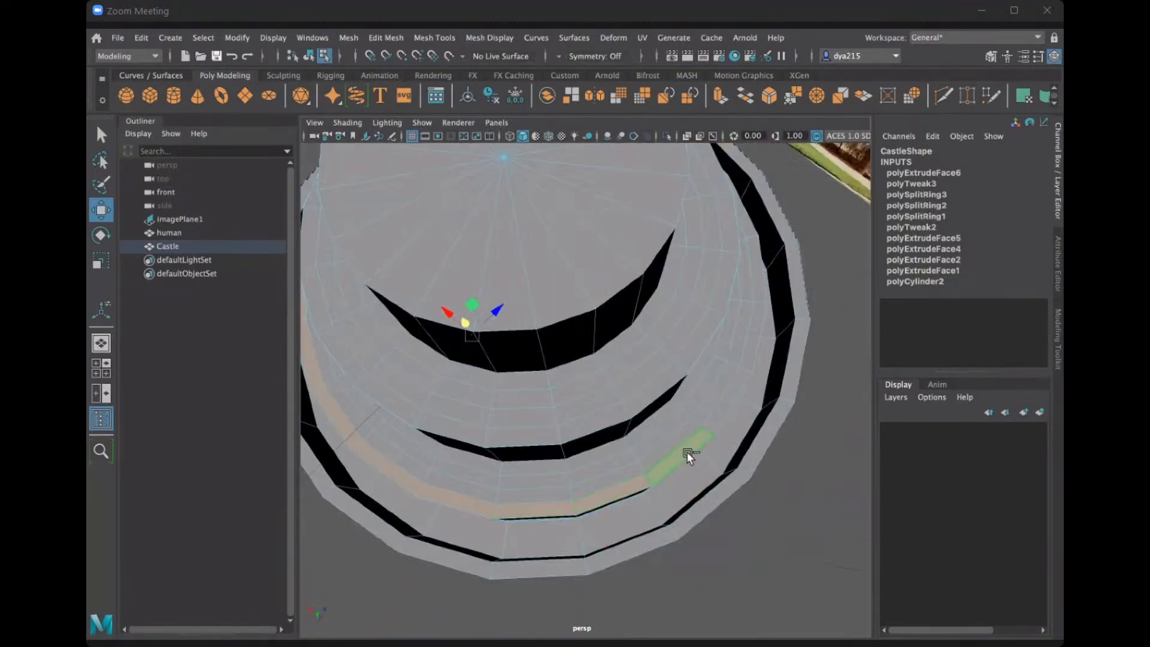
{"action": "left_click", "coordinate": [719, 408], "text": "shift"}
{"action": "left_click", "coordinate": [744, 353], "text": "shift"}
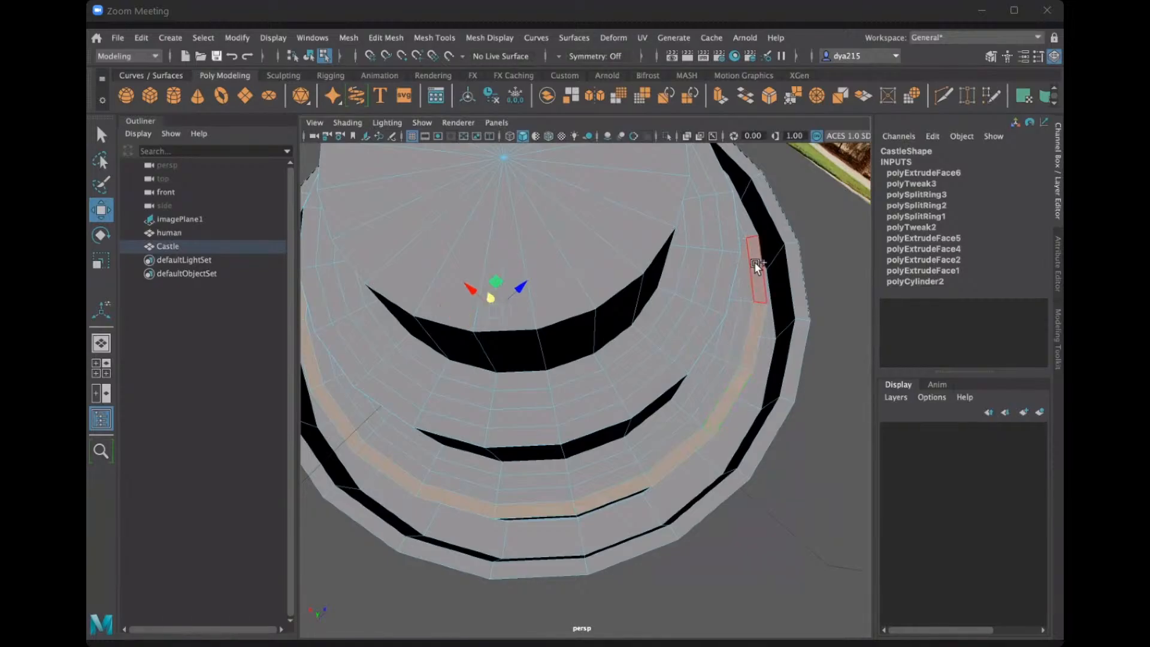
{"action": "left_click", "coordinate": [754, 263], "text": "shift"}
{"action": "left_click_drag", "start_coordinate": [754, 313], "coordinate": [501, 451], "text": "alt"}
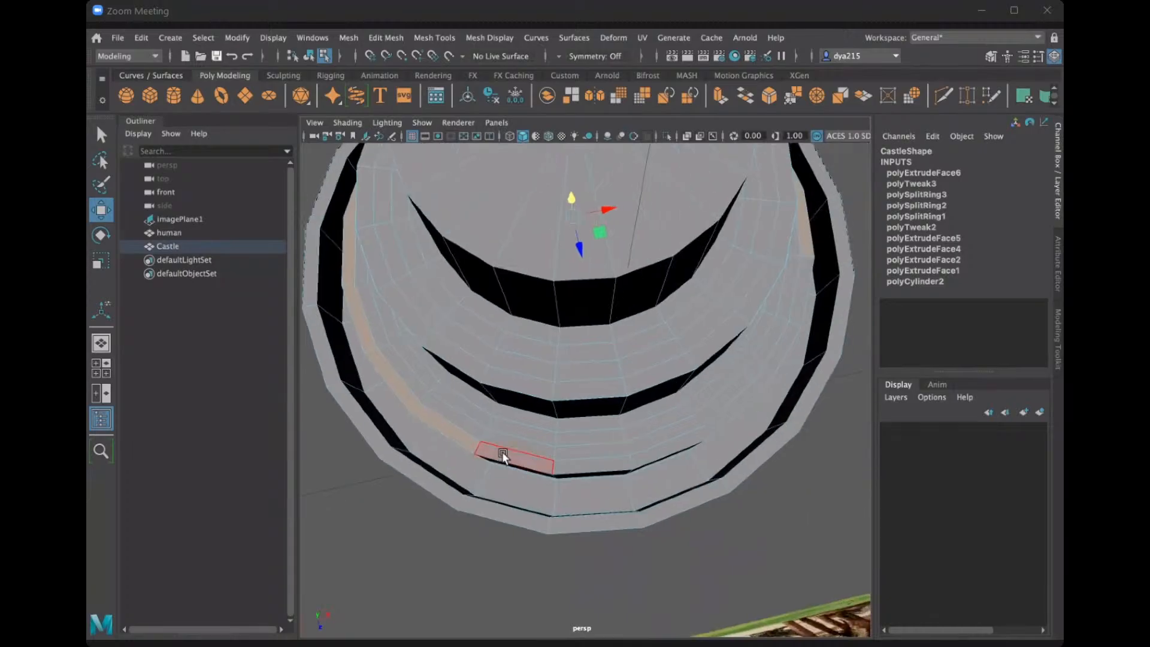
{"action": "left_click", "coordinate": [621, 461], "text": "shift"}
{"action": "left_click", "coordinate": [688, 445], "text": "shift"}
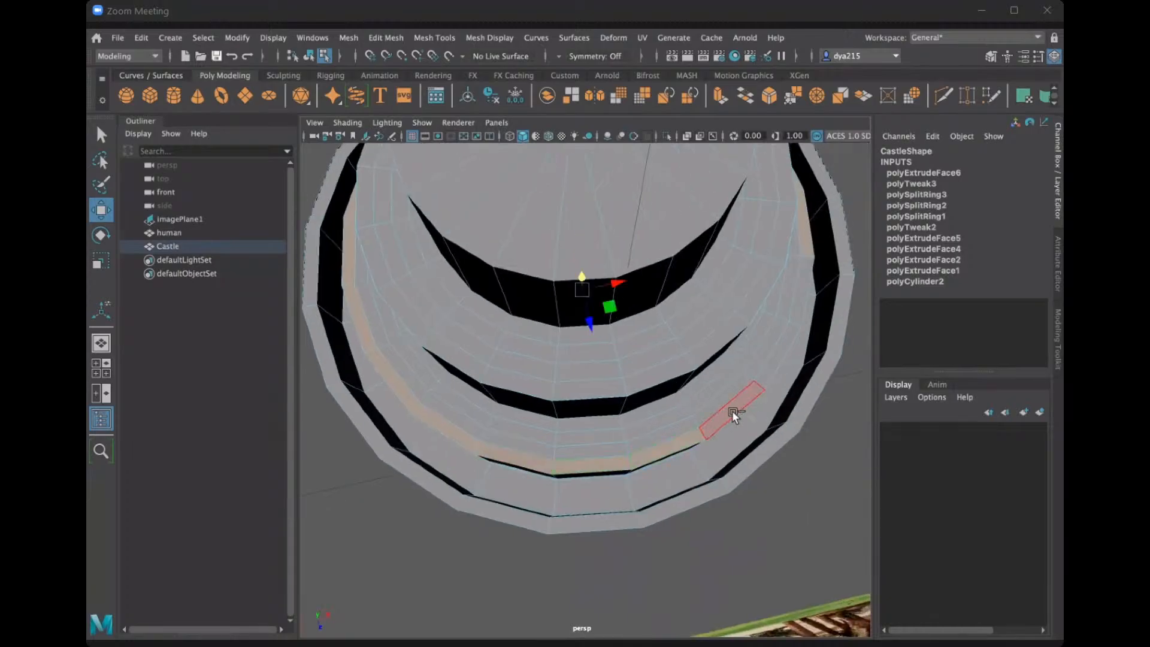
{"action": "left_click", "coordinate": [734, 413], "text": "shift"}
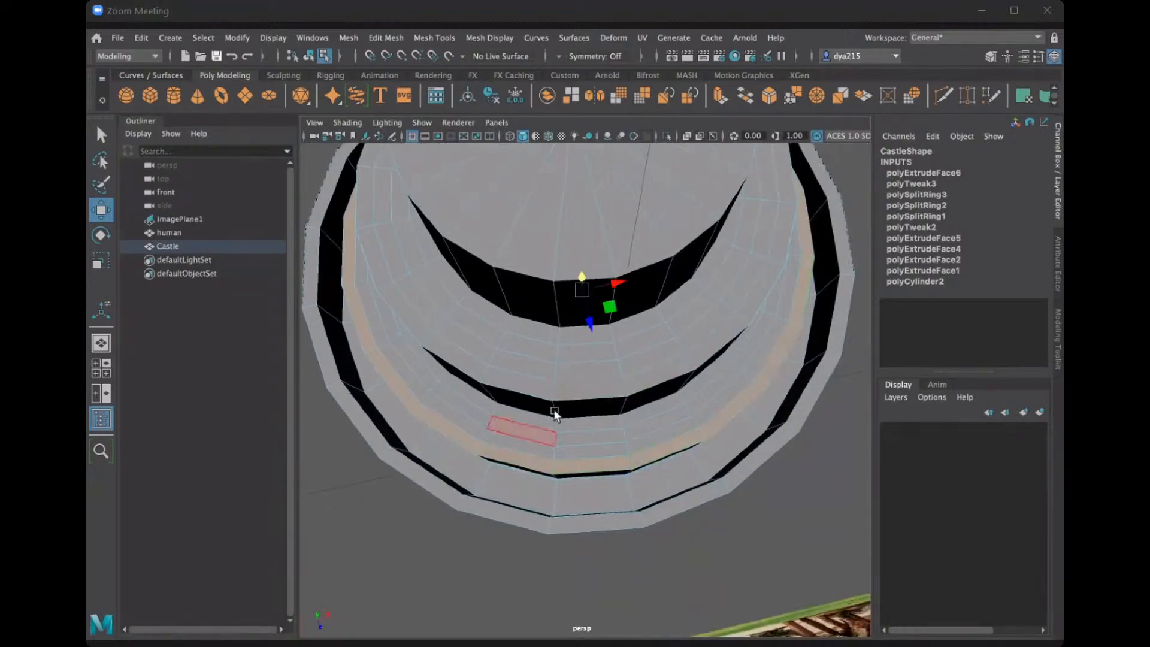
{"action": "left_click_drag", "start_coordinate": [554, 405], "coordinate": [642, 472], "text": "alt"}
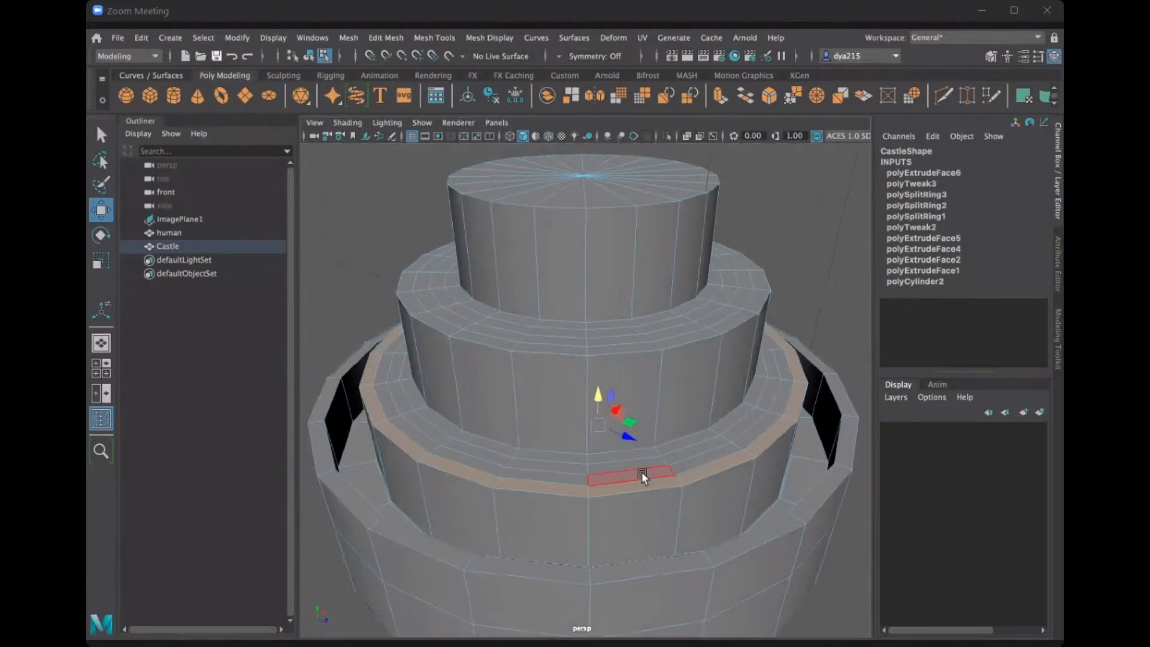
{"action": "left_click", "coordinate": [641, 487], "text": "shift"}
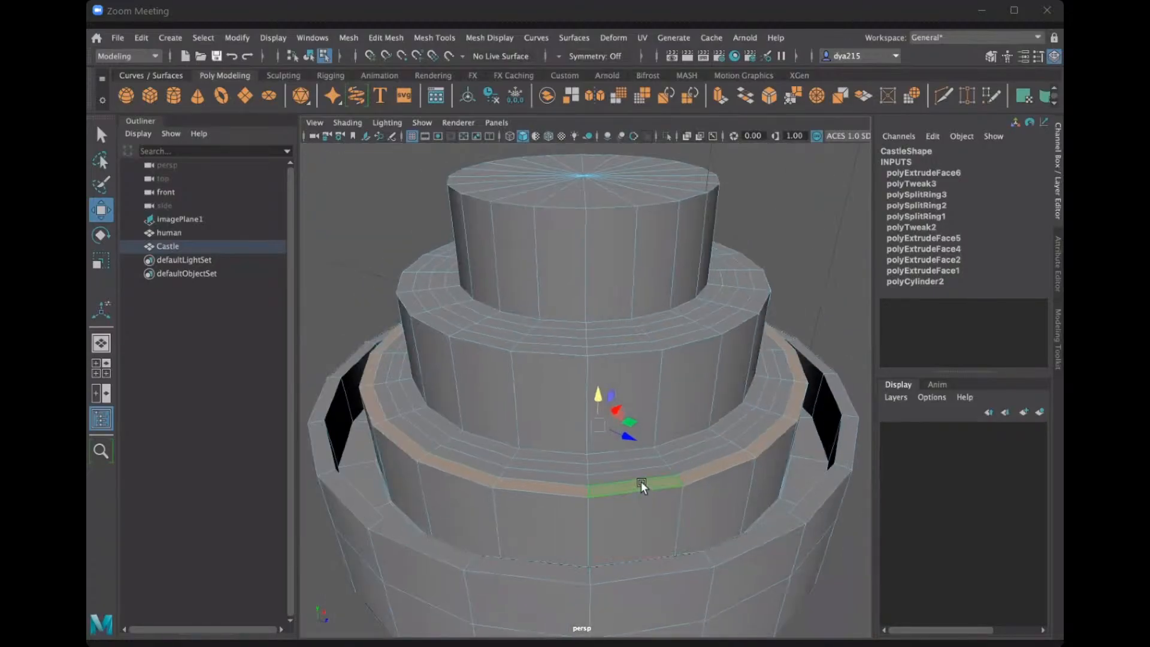
{"action": "left_click_drag", "start_coordinate": [597, 396], "coordinate": [580, 517]}
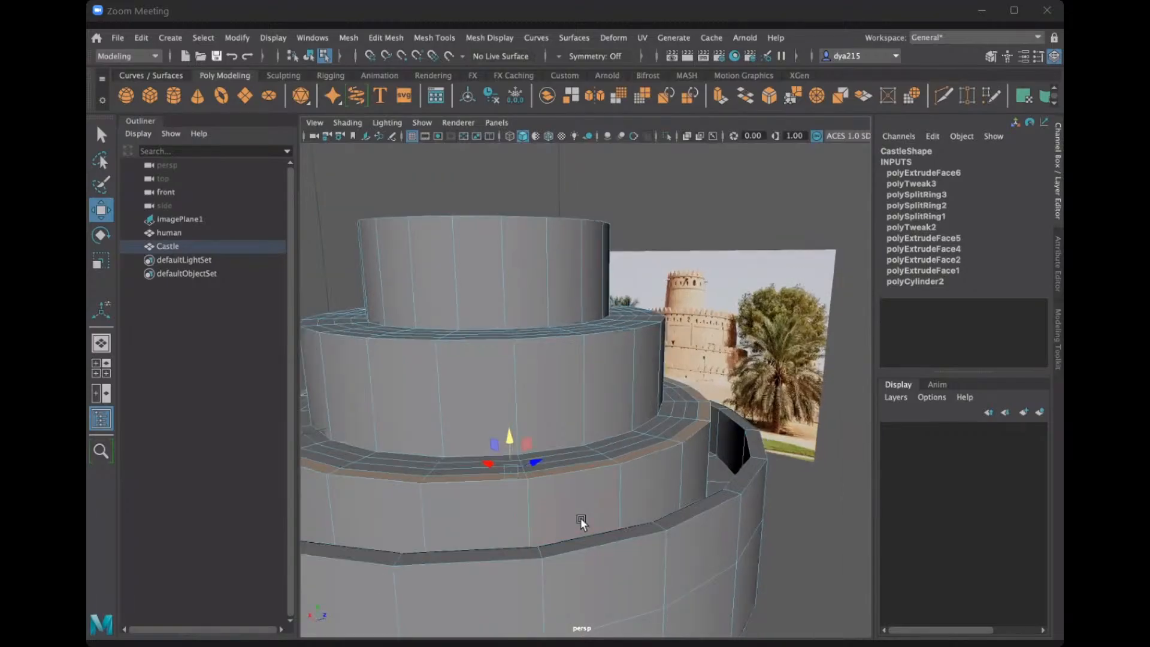
Extrude the selected ring upward with a thickness of about 261.63 and raise its top along Y to form the second-lowest tier's outer wall.
{"action": "key", "text": "ctrl+e"}
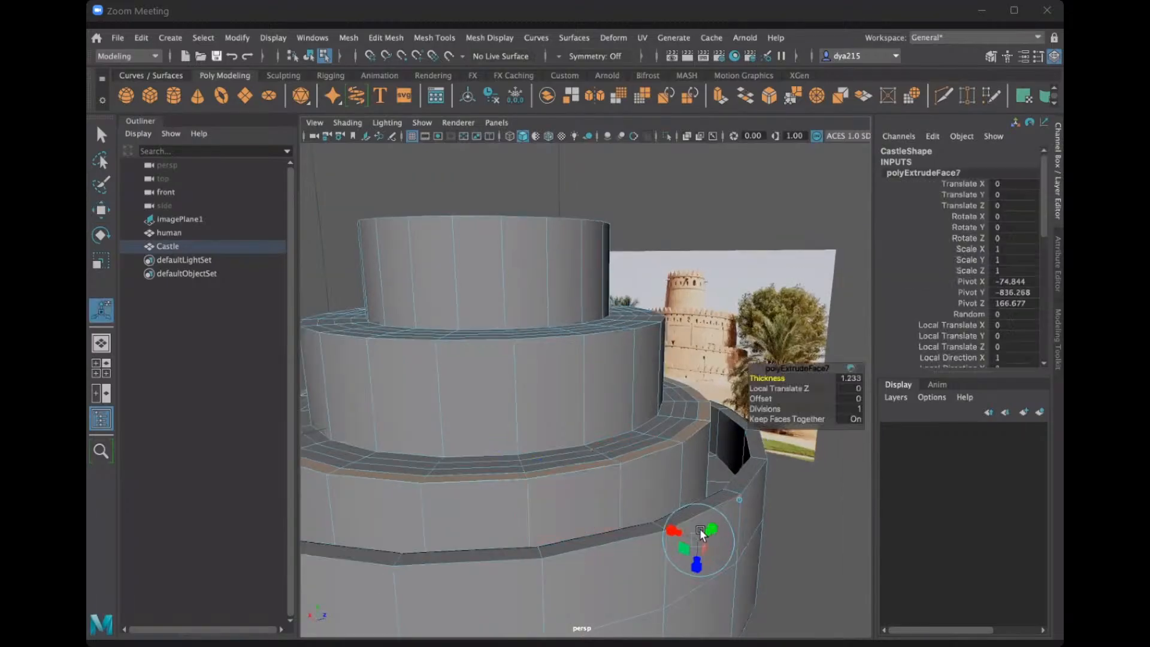
{"action": "left_click_drag", "start_coordinate": [771, 376], "coordinate": [953, 357]}
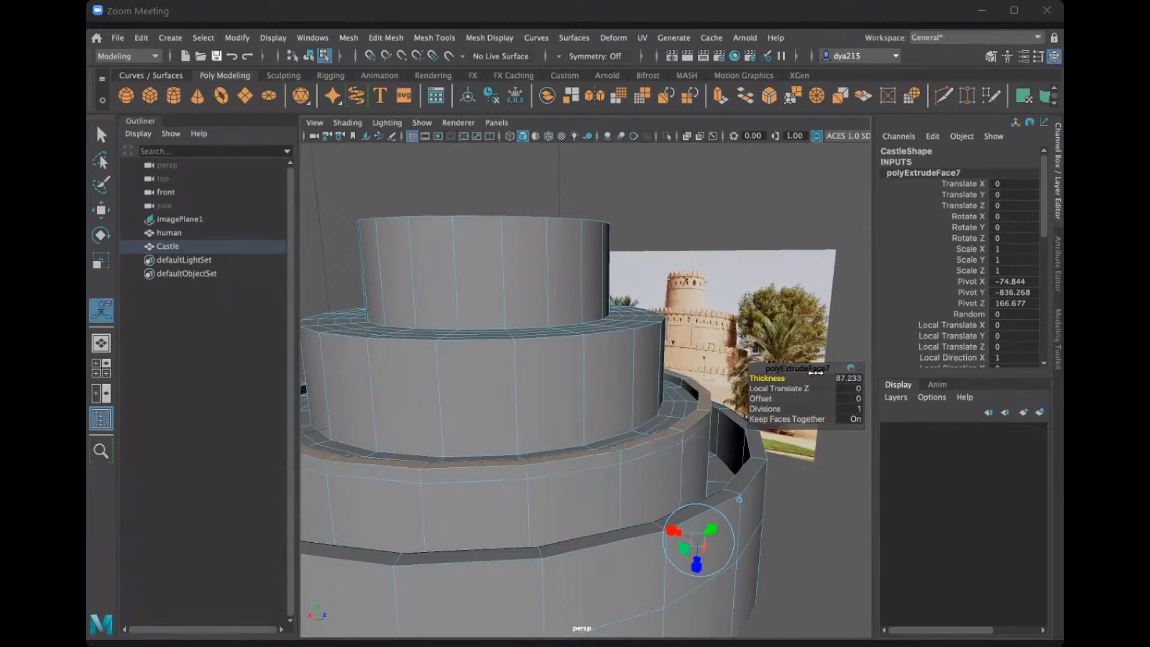
{"action": "left_click_drag", "start_coordinate": [816, 372], "coordinate": [1063, 388]}
{"action": "key", "text": "w"}
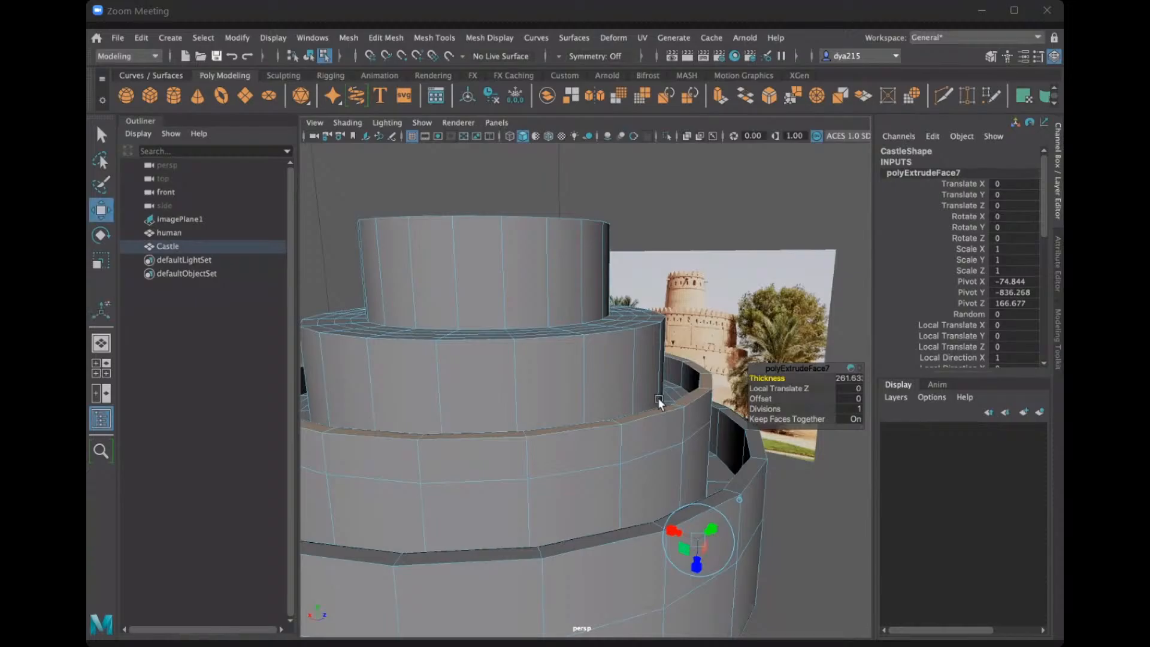
{"action": "left_click", "coordinate": [507, 434]}
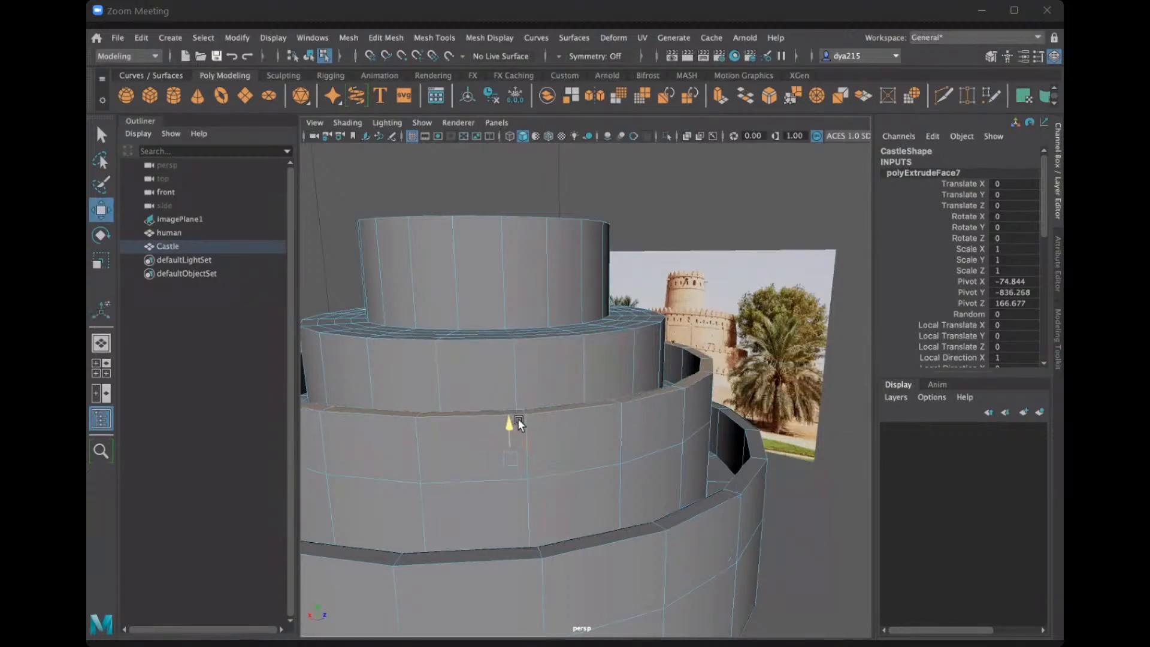
{"action": "left_click_drag", "start_coordinate": [581, 436], "coordinate": [554, 400], "text": "alt"}
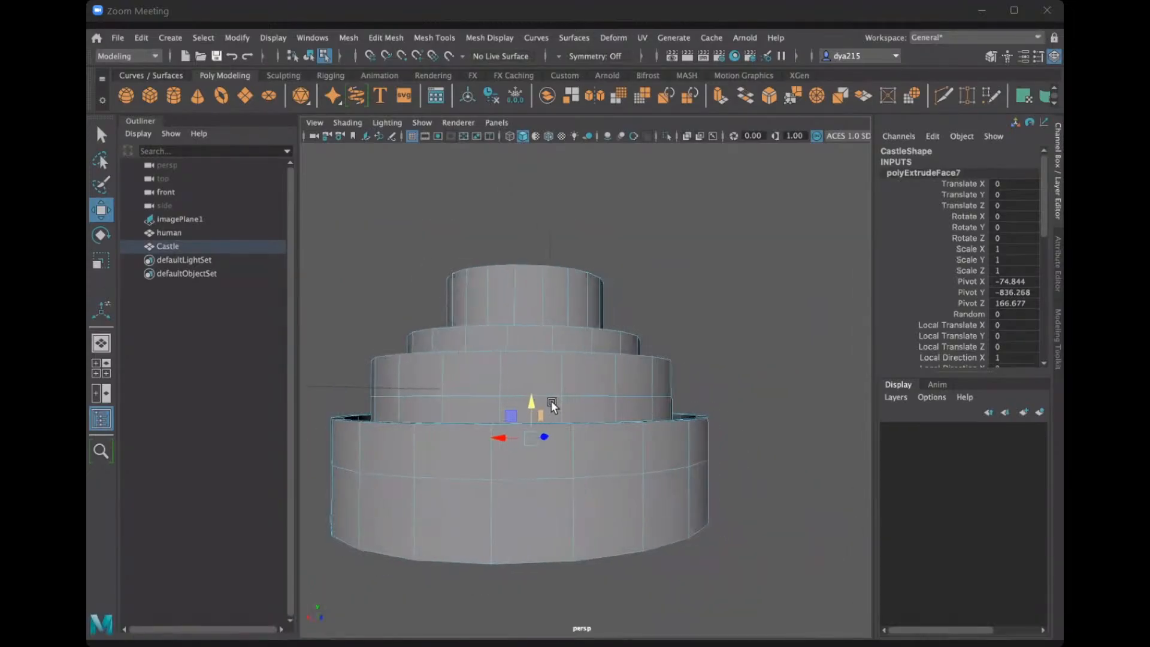
Select the full ring of outermost faces on the ledge directly below the Castle's top cylinder.
{"action": "left_click_drag", "start_coordinate": [551, 401], "coordinate": [598, 422], "text": "alt"}
{"action": "scroll", "coordinate": [689, 466], "scroll_direction": "up", "scroll_amount": 4}
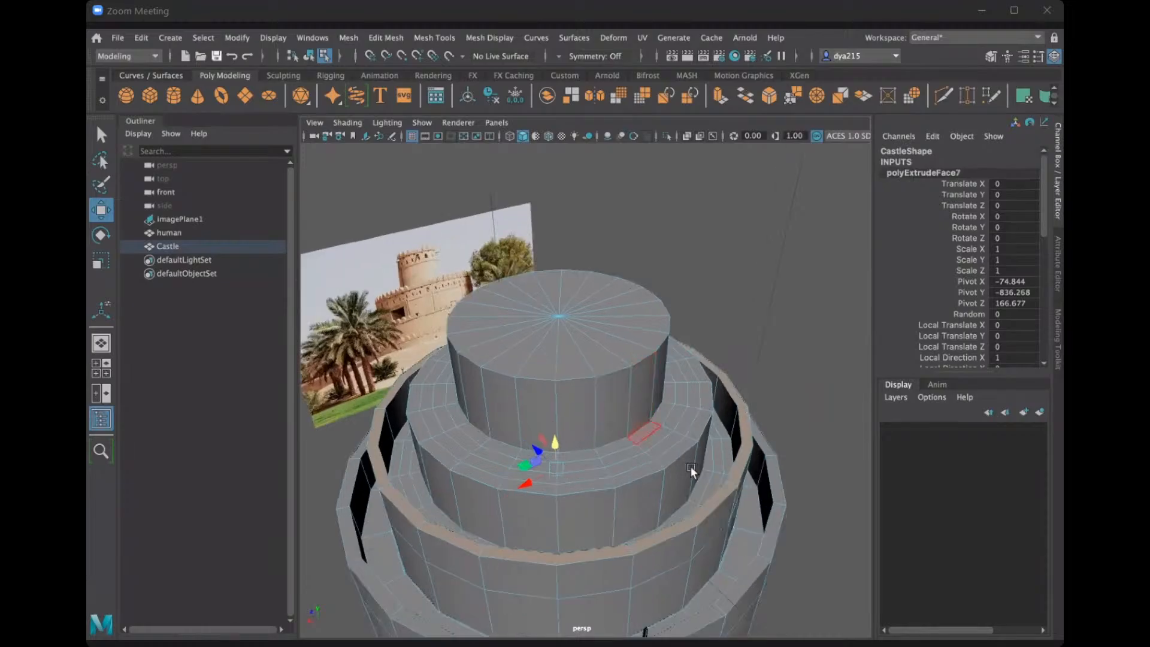
{"action": "left_click", "coordinate": [695, 465]}
{"action": "left_click_drag", "start_coordinate": [656, 488], "coordinate": [548, 510], "text": "shift"}
{"action": "mouse_move", "coordinate": [469, 500]}
{"action": "left_mouse_down", "text": "shift"}
{"action": "mouse_move", "coordinate": [412, 473]}
{"action": "mouse_move", "coordinate": [384, 437]}
{"action": "mouse_move", "coordinate": [387, 365]}
{"action": "mouse_move", "coordinate": [719, 427]}
{"action": "mouse_move", "coordinate": [730, 393]}
{"action": "left_mouse_up", "text": "shift"}
{"action": "left_click", "coordinate": [730, 393], "text": "shift"}
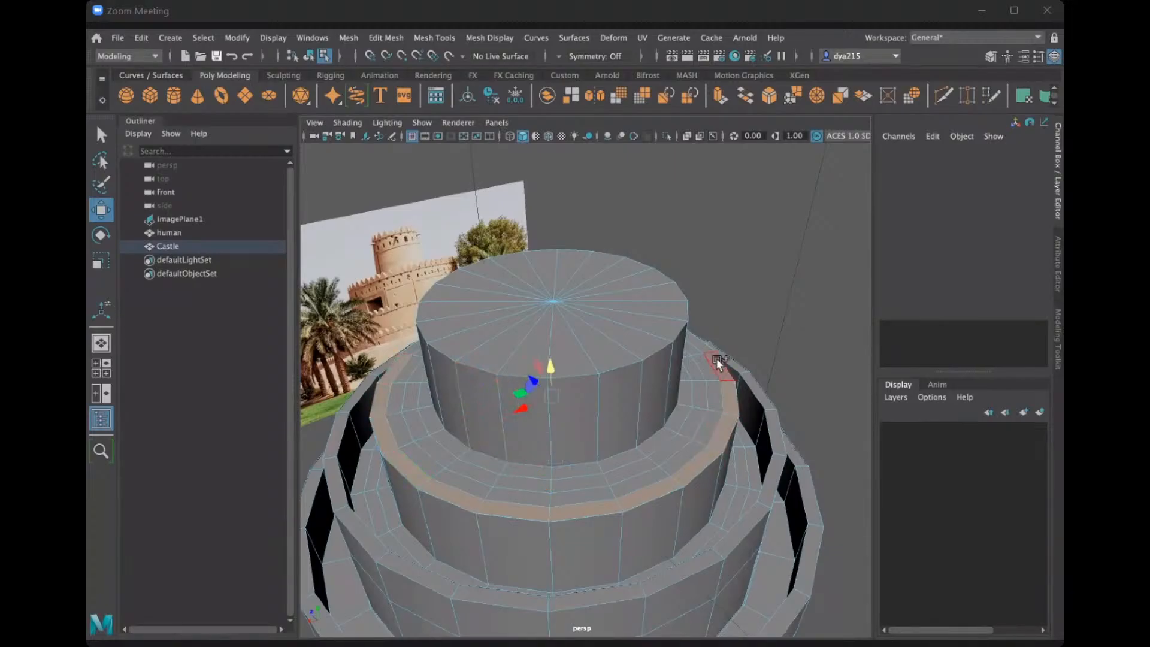
{"action": "left_click", "coordinate": [716, 358], "text": "shift"}
{"action": "left_click_drag", "start_coordinate": [679, 347], "coordinate": [552, 431], "text": "alt"}
{"action": "left_click", "coordinate": [552, 433], "text": "shift"}
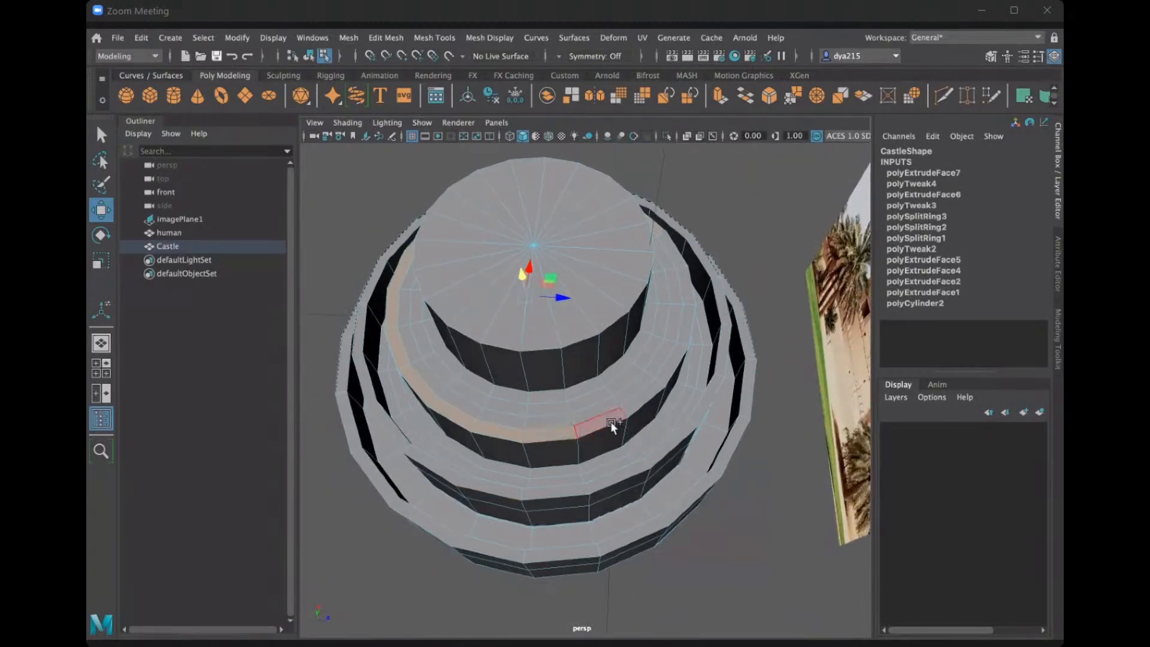
{"action": "left_click", "coordinate": [611, 420], "text": "shift"}
{"action": "left_click", "coordinate": [682, 331], "text": "shift"}
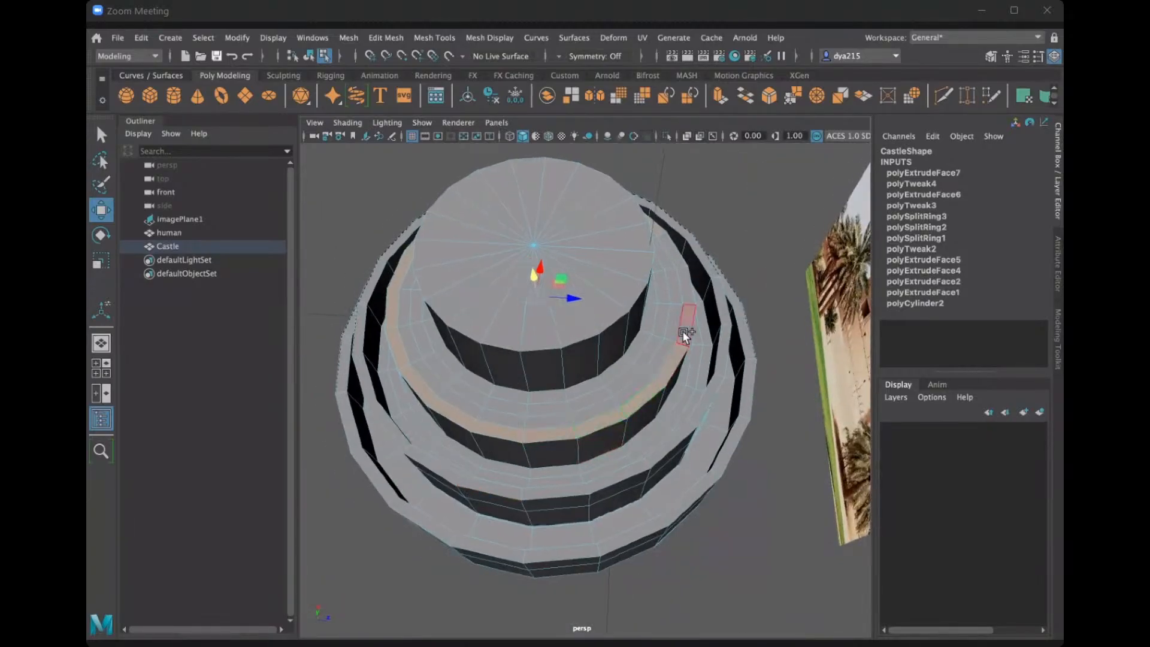
{"action": "left_click", "coordinate": [690, 286], "text": "shift"}
{"action": "left_click", "coordinate": [670, 253], "text": "shift"}
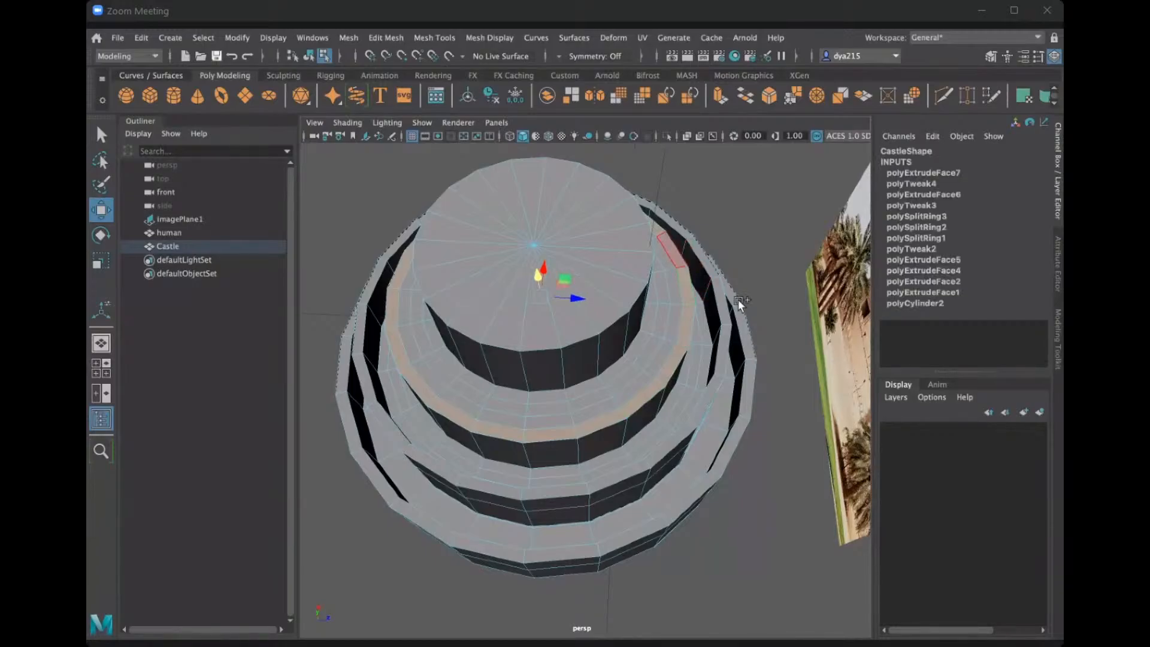
{"action": "left_click_drag", "start_coordinate": [713, 313], "coordinate": [670, 333], "text": "alt"}
{"action": "scroll", "coordinate": [670, 333], "scroll_direction": "up", "scroll_amount": 4}
{"action": "middle_click_drag", "start_coordinate": [669, 333], "coordinate": [724, 368], "text": "alt"}
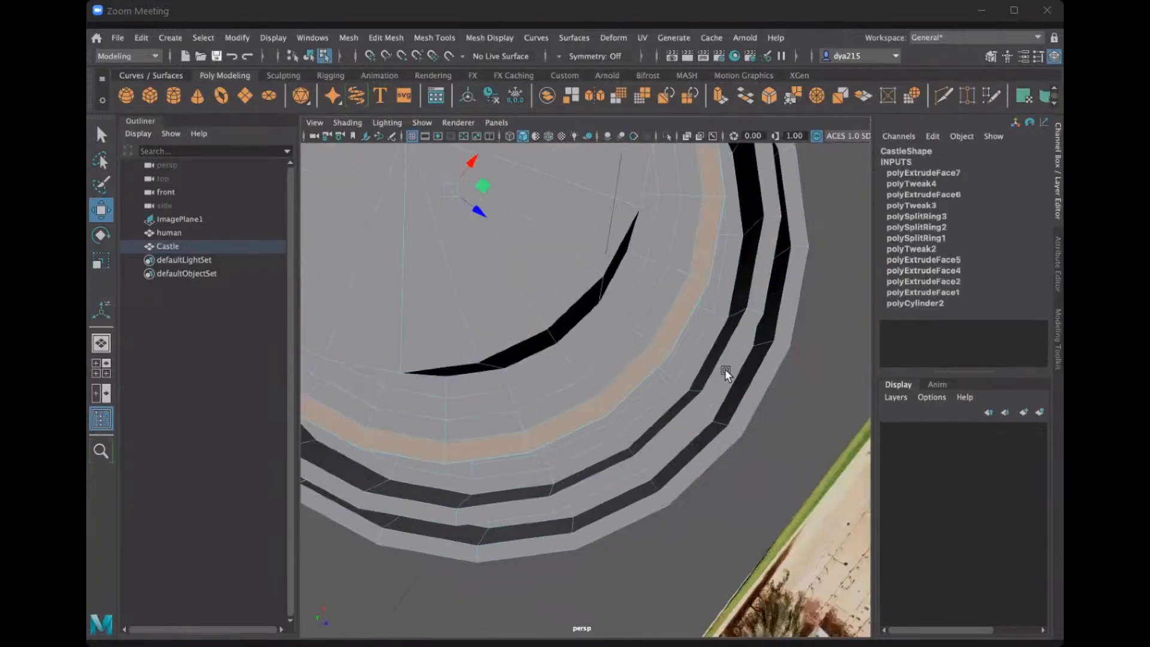
{"action": "left_click_drag", "start_coordinate": [725, 369], "coordinate": [777, 362], "text": "alt"}
{"action": "scroll", "coordinate": [861, 381], "scroll_direction": "down", "scroll_amount": 3}
{"action": "left_click_drag", "start_coordinate": [861, 381], "coordinate": [652, 368], "text": "alt"}
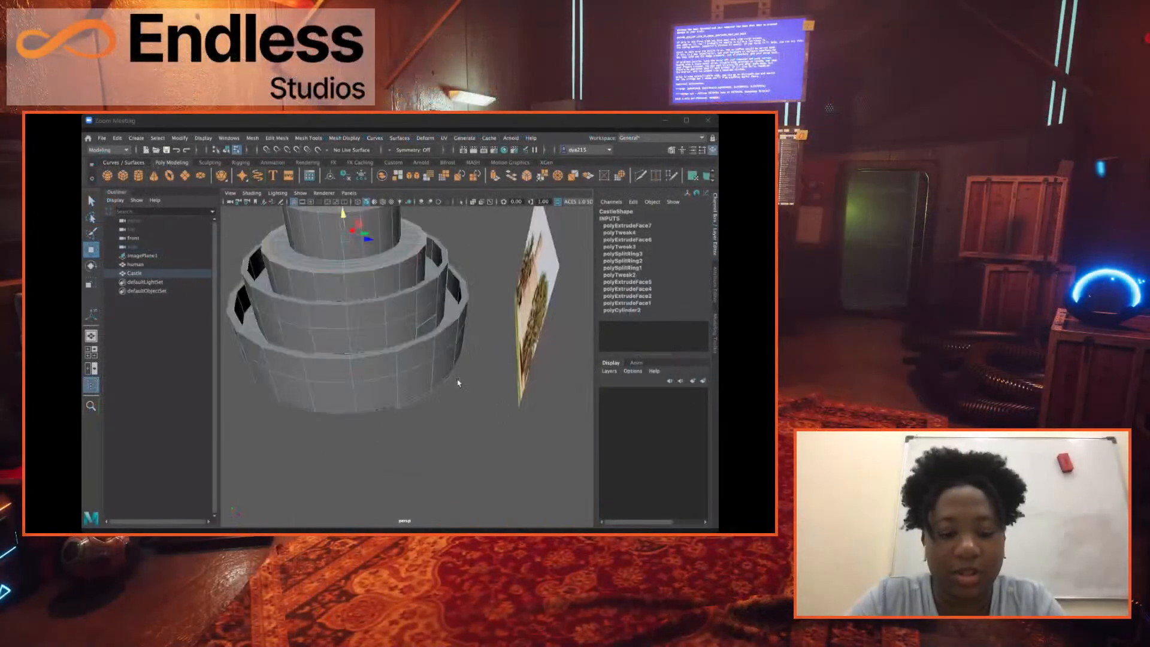
{"action": "middle_click_drag", "start_coordinate": [459, 383], "coordinate": [482, 437], "text": "alt"}
Extrude the selected ring upward and raise its top along Y to form an outer wall around the Castle's top cylinder.
{"action": "key", "text": "ctrl+e"}
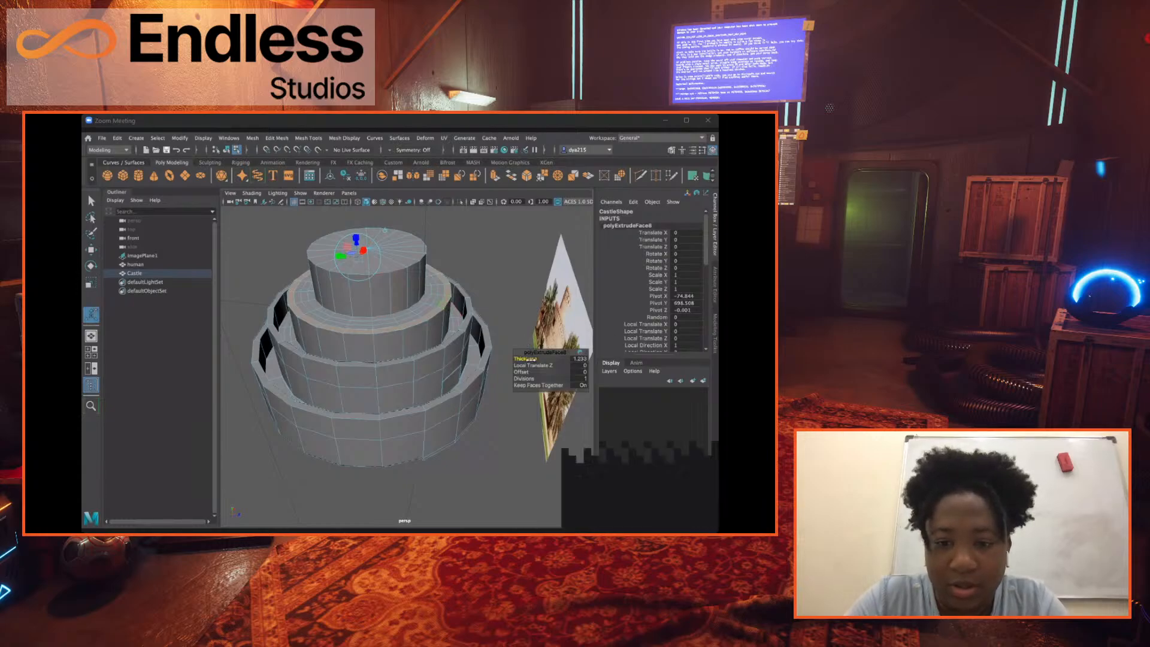
{"action": "left_click_drag", "start_coordinate": [574, 358], "coordinate": [598, 358]}
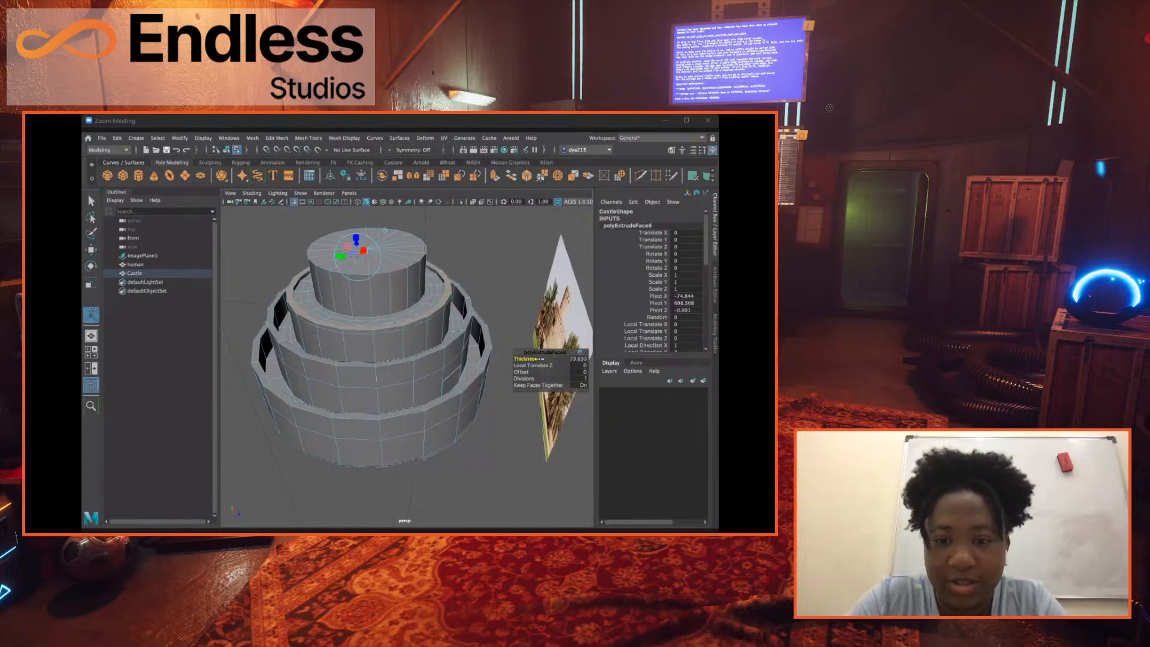
{"action": "left_click_drag", "start_coordinate": [598, 358], "coordinate": [623, 358]}
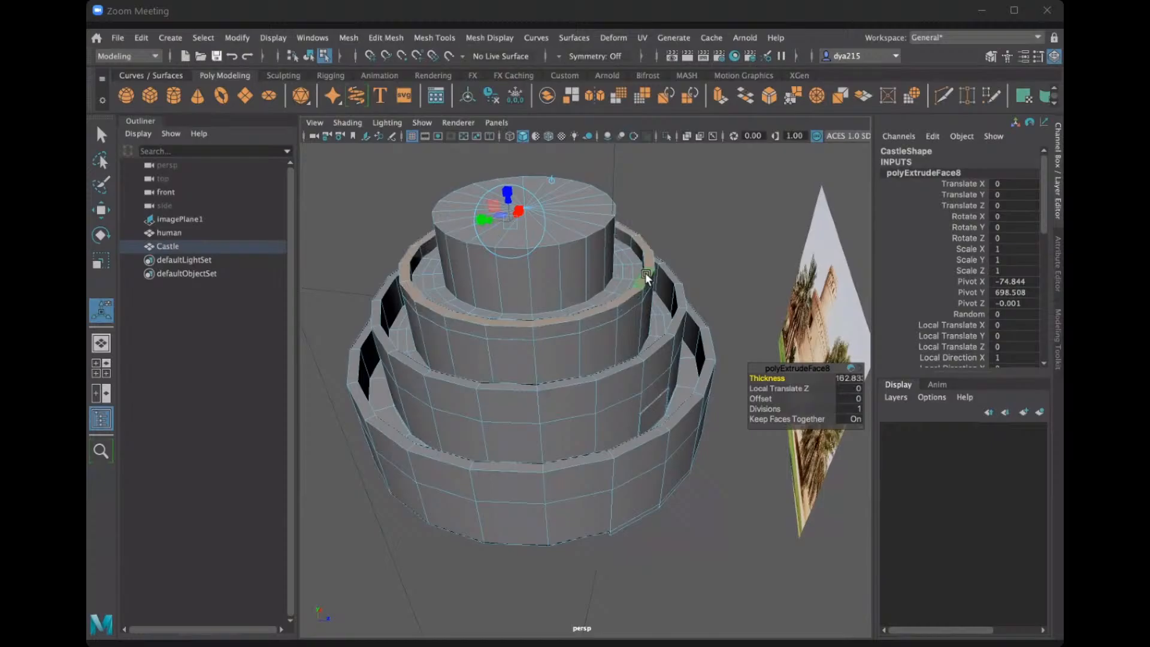
{"action": "key", "text": "w"}
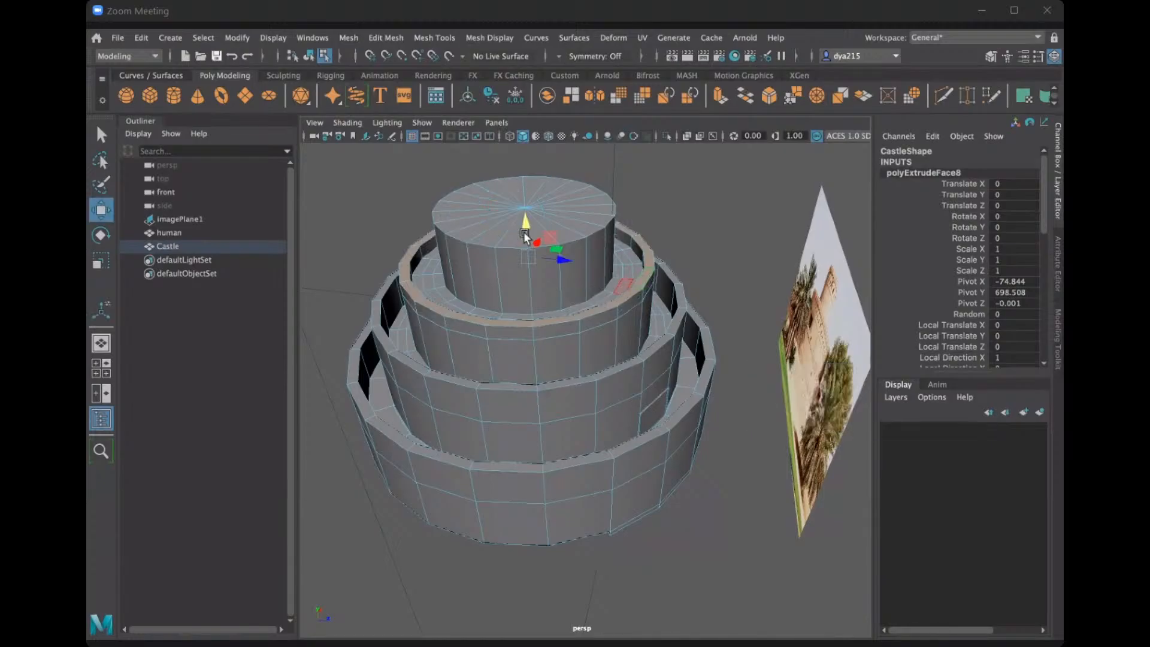
{"action": "left_click_drag", "start_coordinate": [528, 219], "coordinate": [563, 593]}
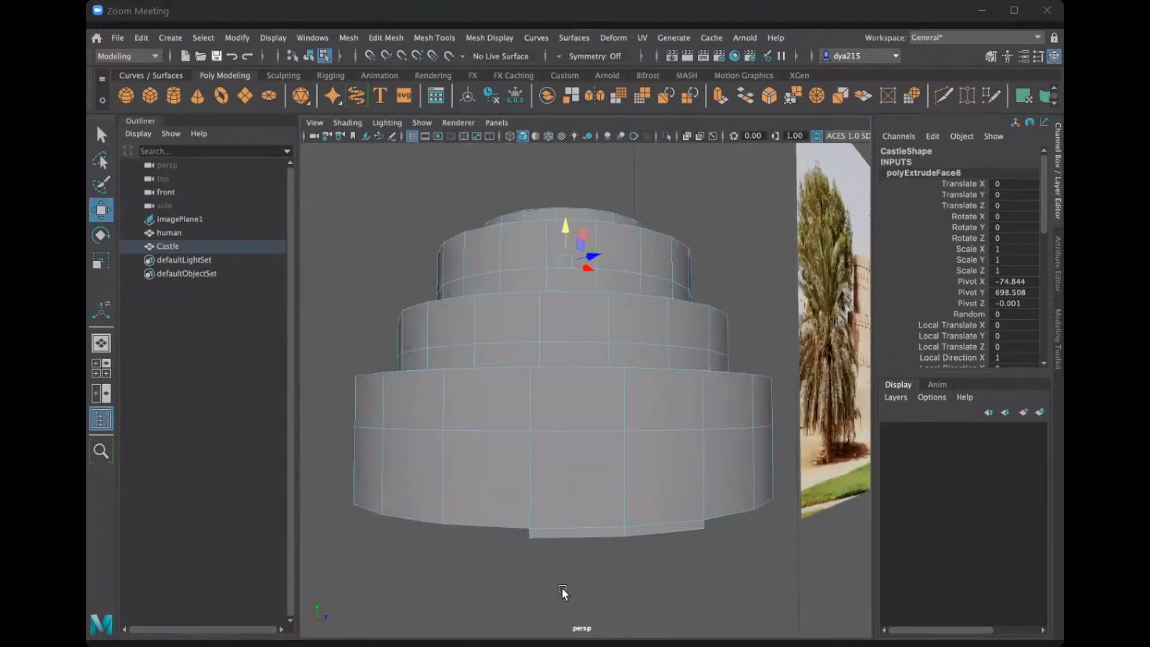
Select the protruding faces and their outer side faces on the underside of the Castle's base.
{"action": "left_click_drag", "start_coordinate": [585, 523], "coordinate": [537, 448], "text": "alt"}
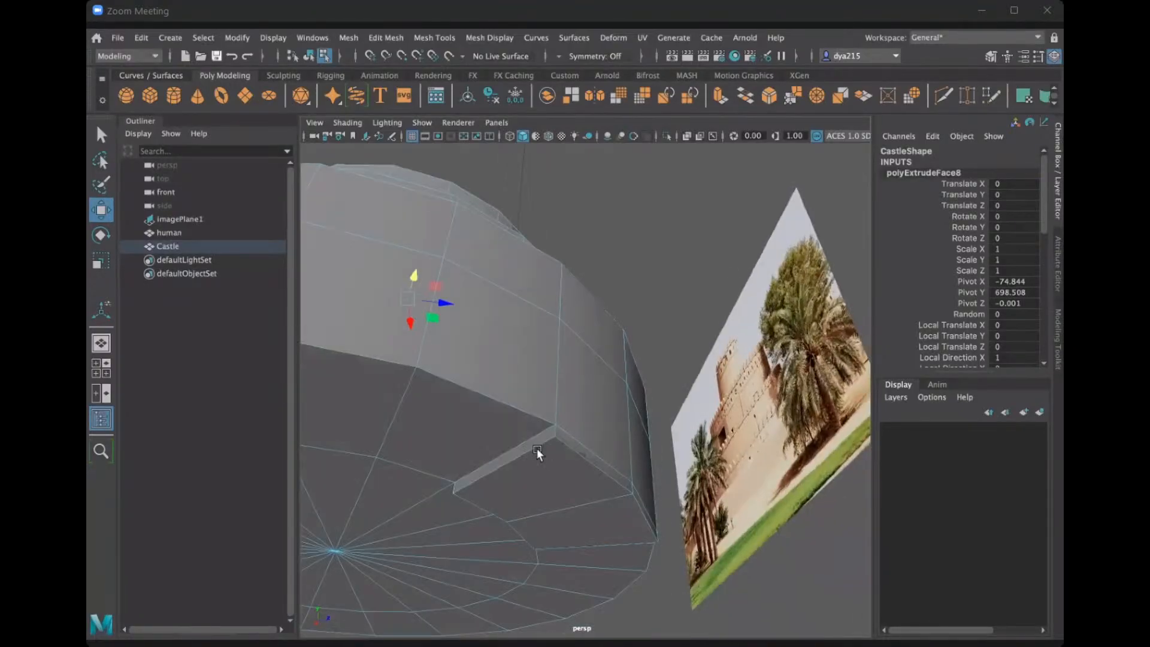
{"action": "left_click_drag", "start_coordinate": [580, 536], "coordinate": [545, 504], "text": "alt"}
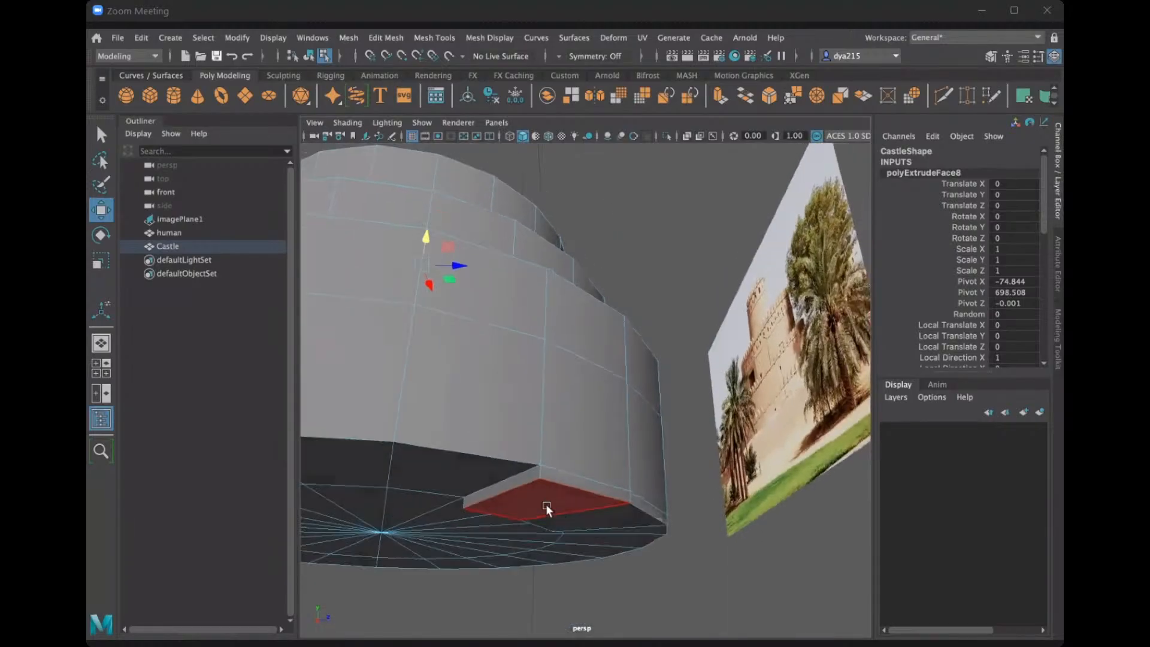
{"action": "left_click", "coordinate": [673, 521]}
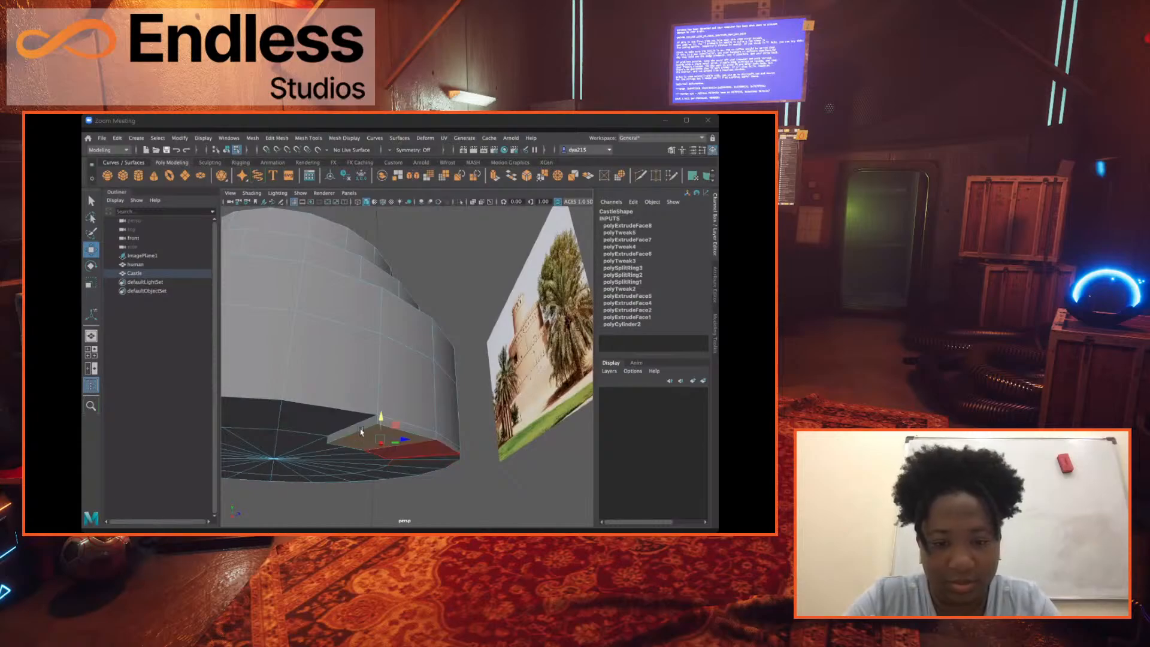
{"action": "left_click", "coordinate": [417, 432], "text": "shift"}
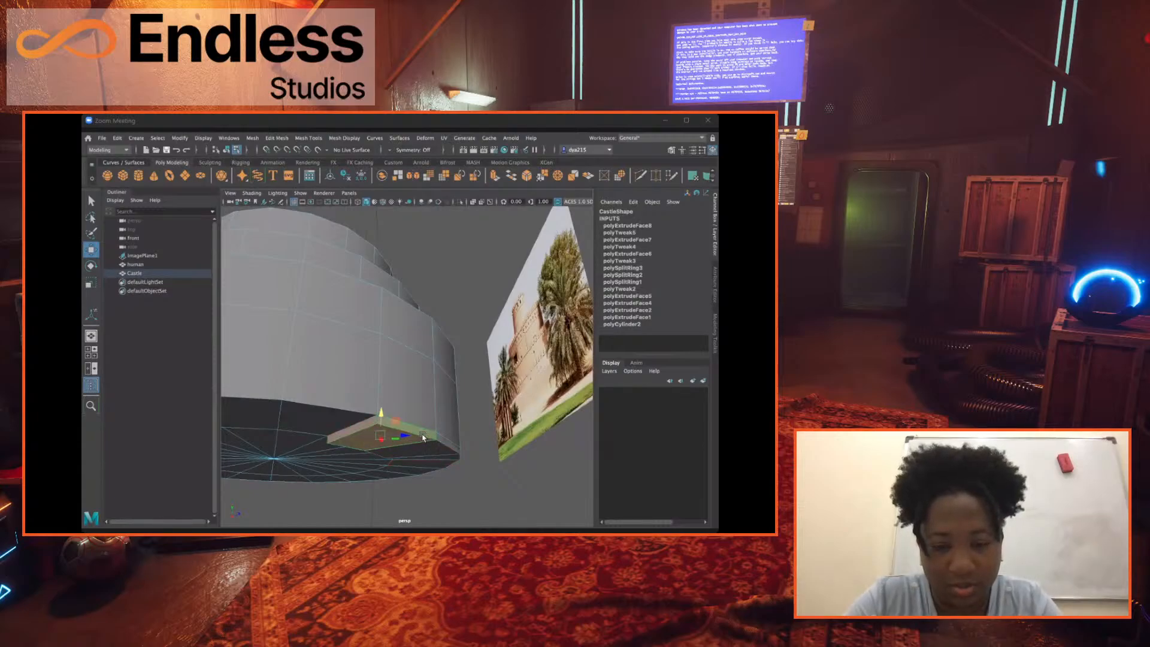
{"action": "left_click_drag", "start_coordinate": [416, 433], "coordinate": [513, 443], "text": "alt"}
{"action": "left_click", "coordinate": [446, 443], "text": "shift"}
{"action": "left_click", "coordinate": [448, 446], "text": "shift"}
{"action": "left_click", "coordinate": [451, 434], "text": "shift"}
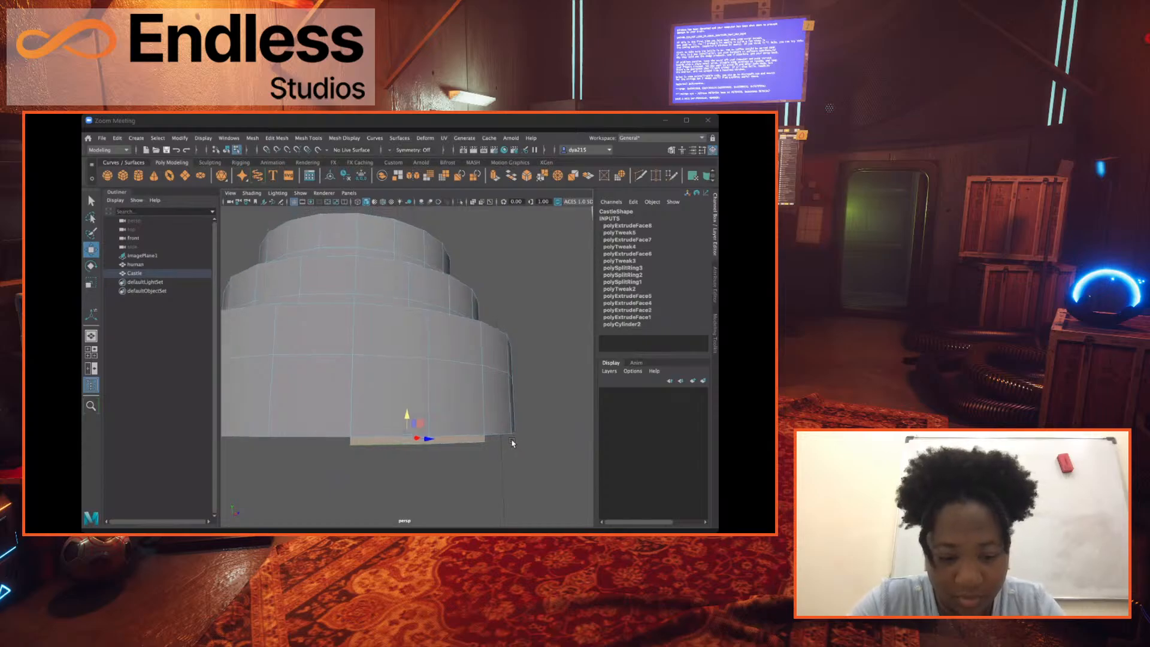
Extrude the protruding underside faces and push them upward to even out the base, undoing the last adjustment.
{"action": "key", "text": "ctrl+e"}
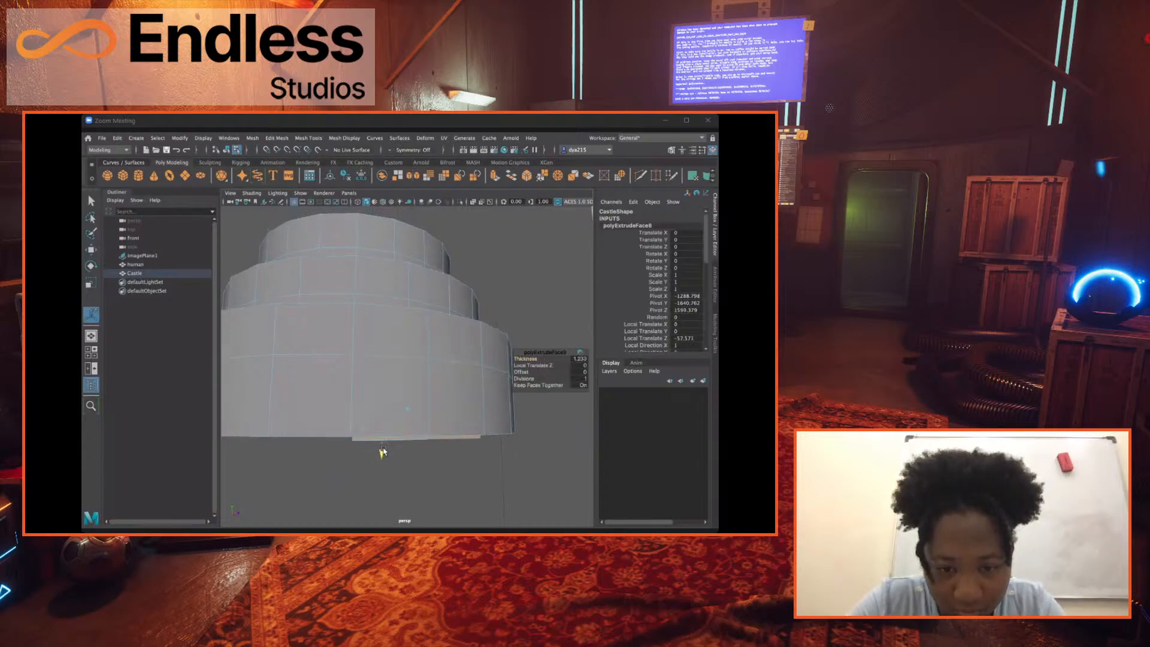
{"action": "left_click_drag", "start_coordinate": [383, 450], "coordinate": [361, 408]}
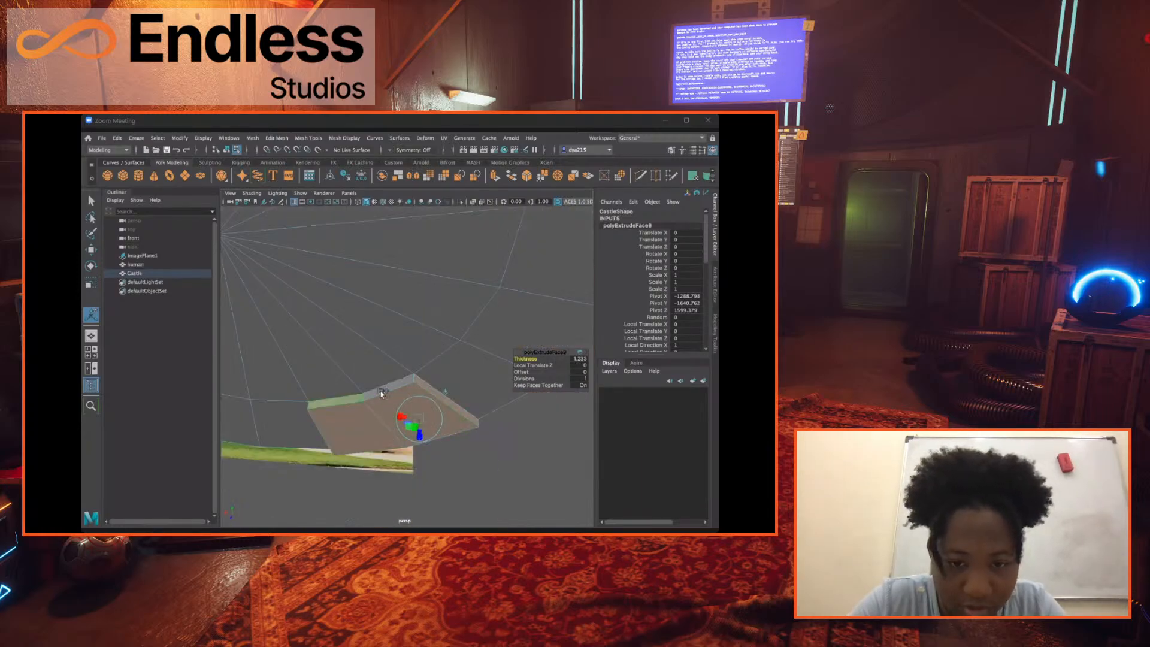
{"action": "left_click_drag", "start_coordinate": [419, 451], "coordinate": [379, 460], "text": "alt"}
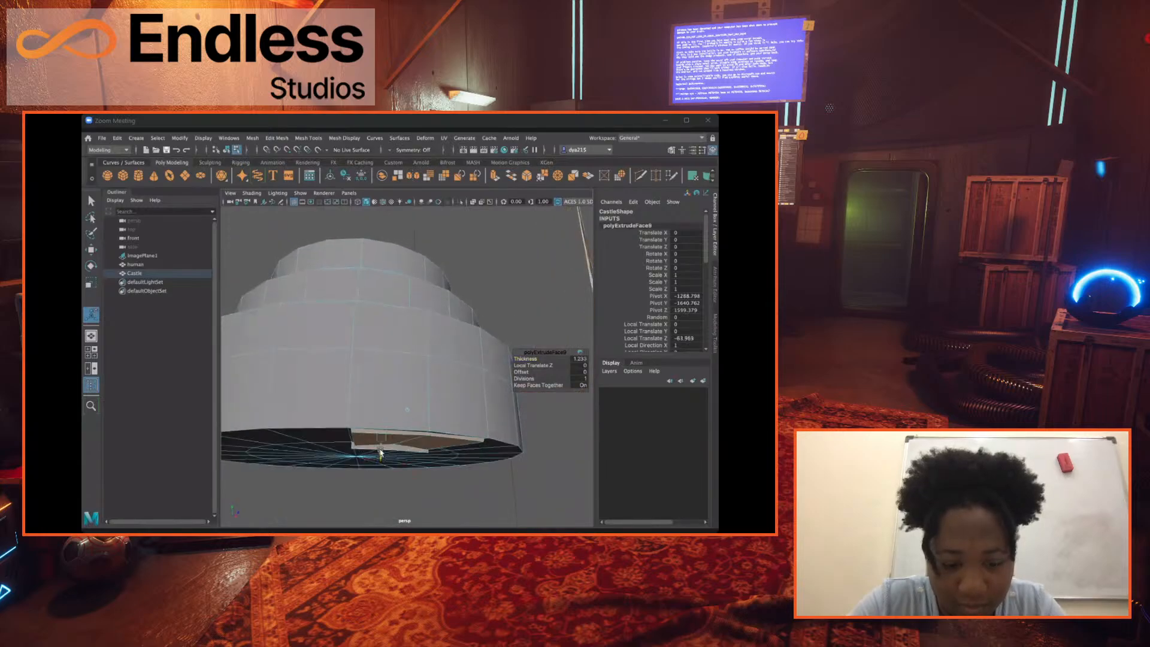
{"action": "key", "text": "ctrl+z"}
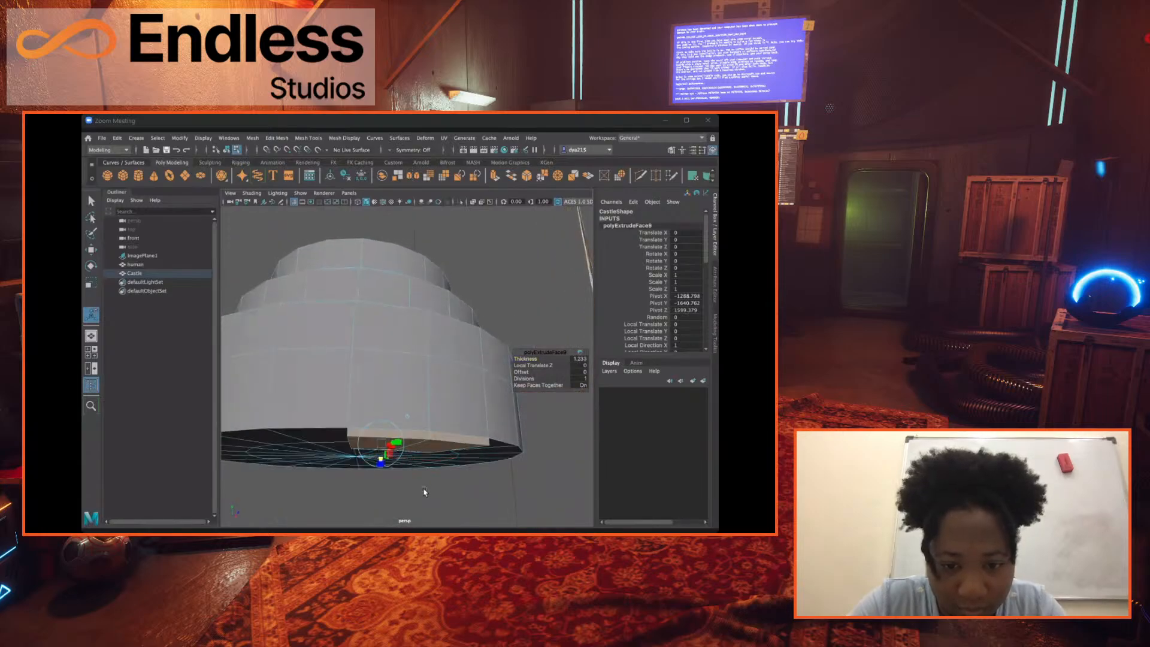
{"action": "left_click", "coordinate": [424, 491]}
Select all the triangular cap faces on top of the Castle's uppermost cylinder.
{"action": "left_click_drag", "start_coordinate": [389, 364], "coordinate": [397, 368], "text": "alt"}
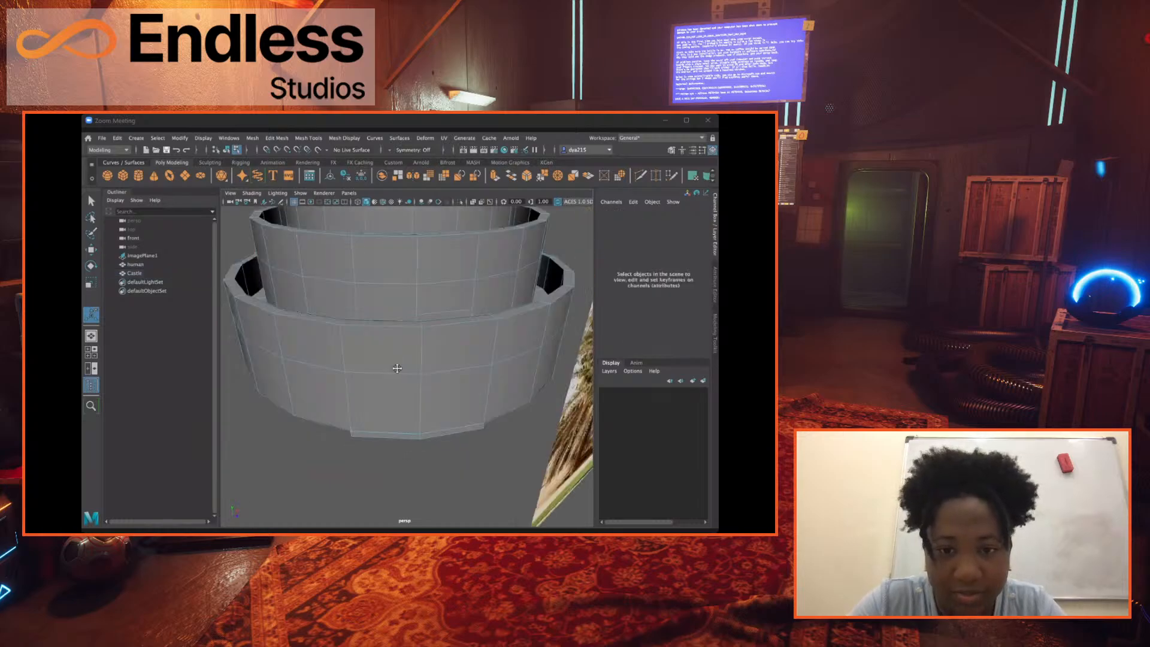
{"action": "middle_click_drag", "start_coordinate": [397, 368], "coordinate": [419, 443], "text": "alt"}
{"action": "left_click_drag", "start_coordinate": [411, 364], "coordinate": [419, 367], "text": "alt"}
{"action": "middle_click_drag", "start_coordinate": [418, 367], "coordinate": [379, 429], "text": "alt"}
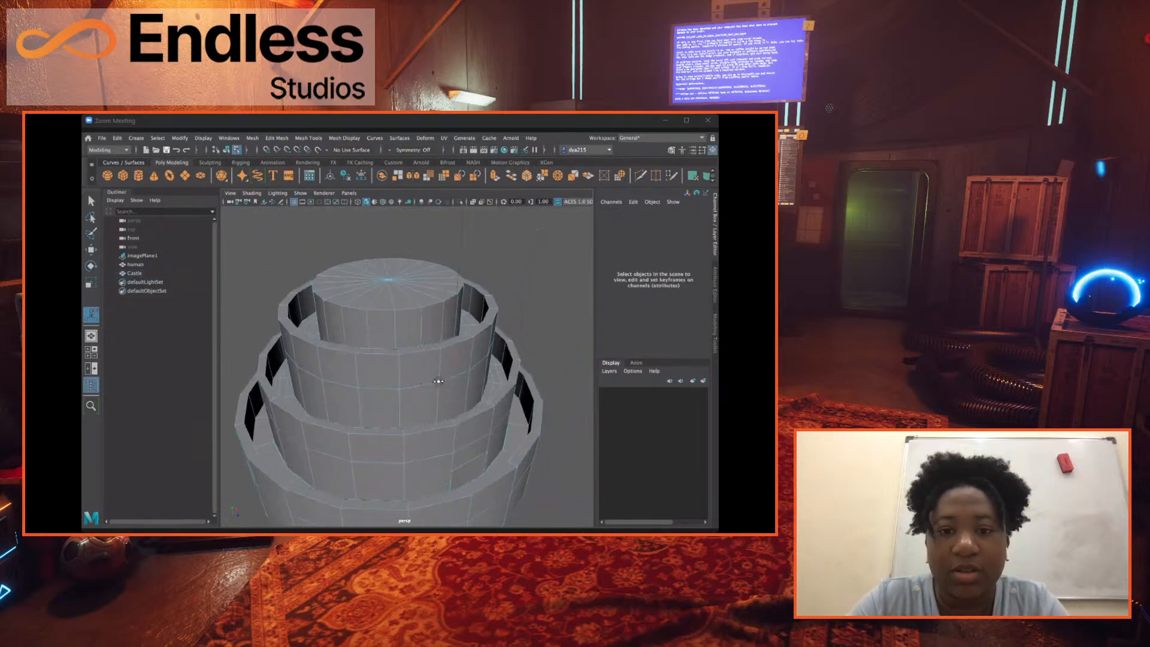
{"action": "mouse_move", "coordinate": [438, 381]}
{"action": "left_mouse_down", "text": "alt"}
{"action": "mouse_move", "coordinate": [456, 368]}
{"action": "mouse_move", "coordinate": [426, 370]}
{"action": "left_mouse_up", "text": "alt"}
{"action": "left_click_drag", "start_coordinate": [326, 314], "coordinate": [379, 312], "text": "alt"}
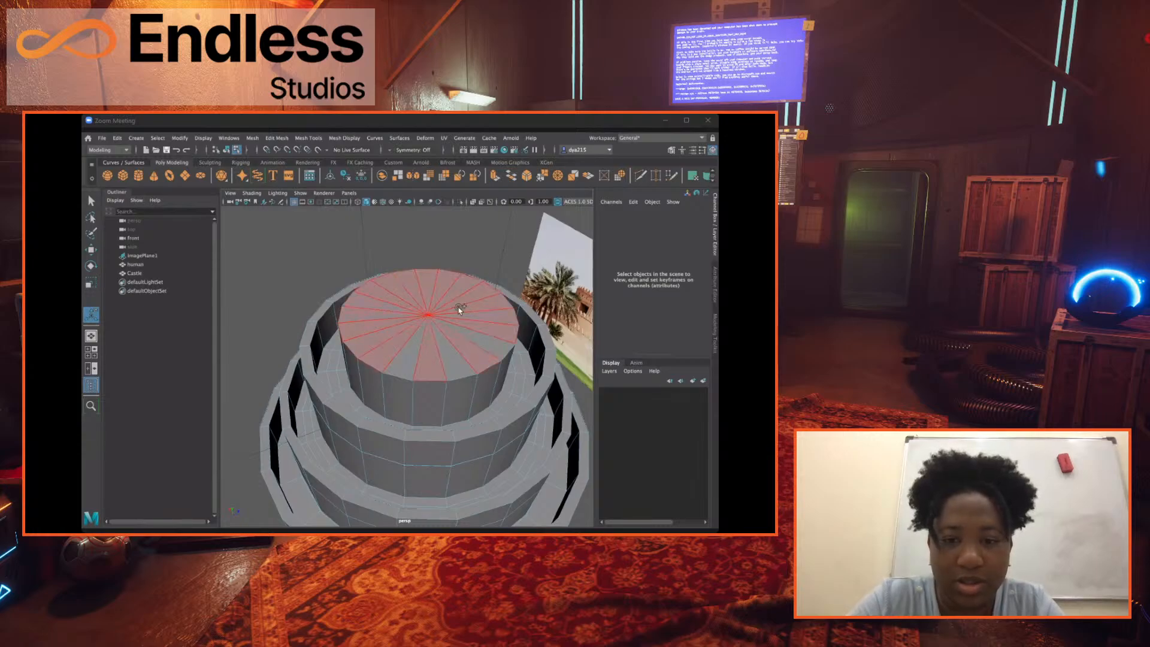
{"action": "left_click_drag", "start_coordinate": [483, 334], "coordinate": [499, 312]}
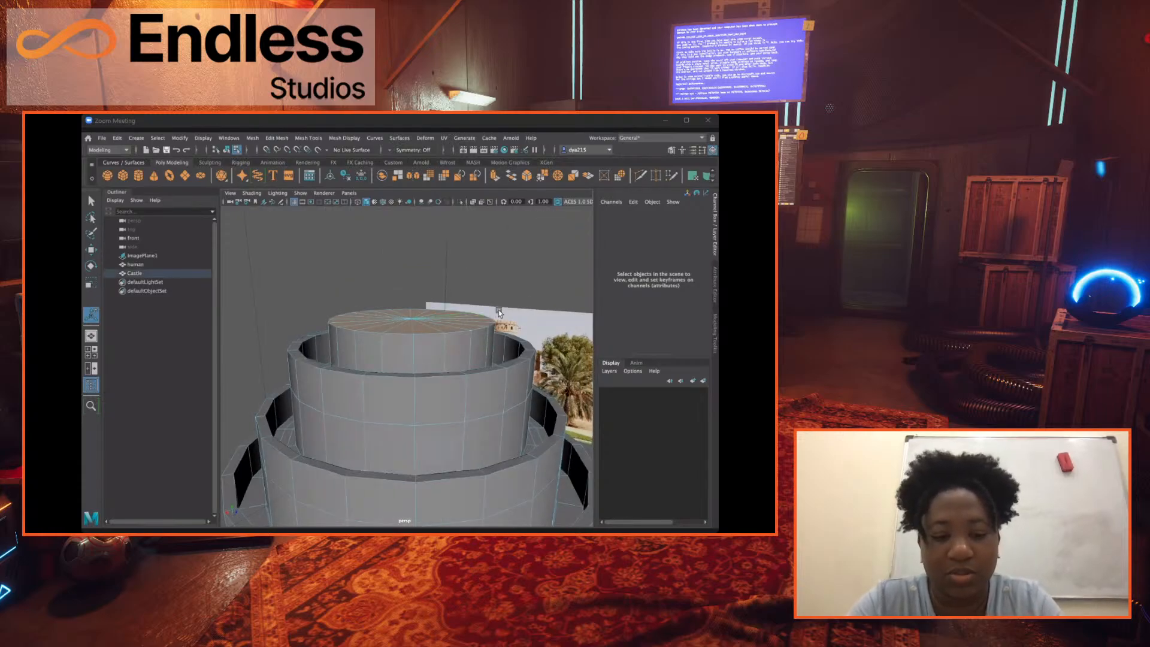
Raise the selected cap faces along Y to turn the uppermost cylinder into a taller tower like the reference photo's.
{"action": "key", "text": "w"}
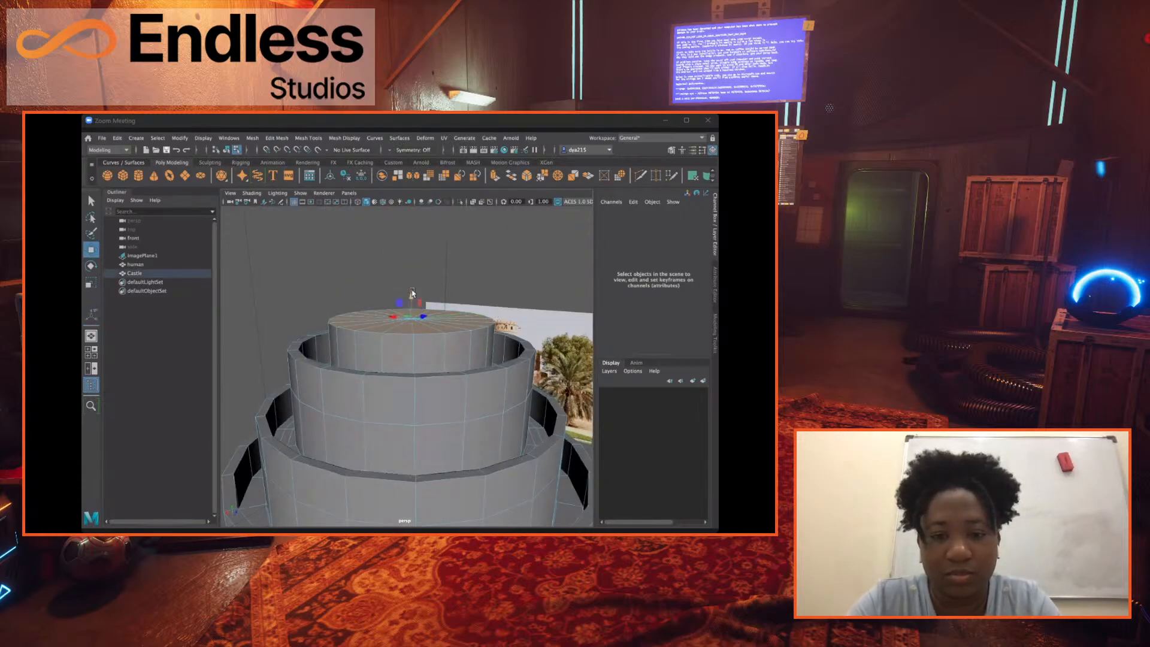
{"action": "left_click_drag", "start_coordinate": [412, 293], "coordinate": [412, 223]}
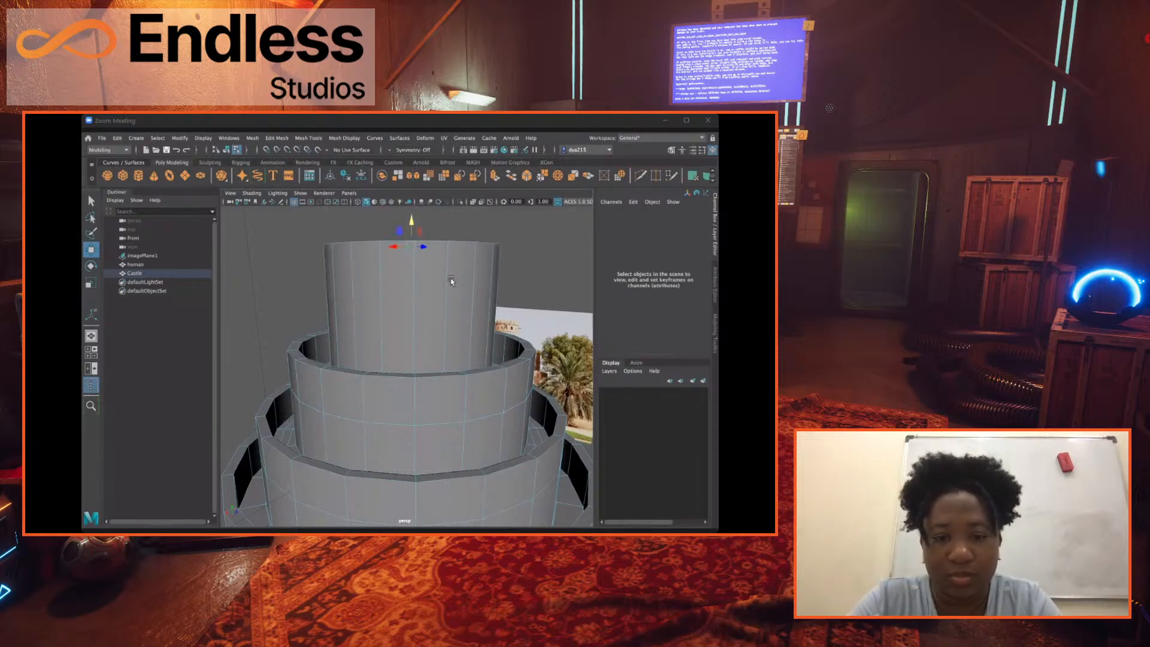
{"action": "left_click_drag", "start_coordinate": [452, 281], "coordinate": [428, 239], "text": "alt"}
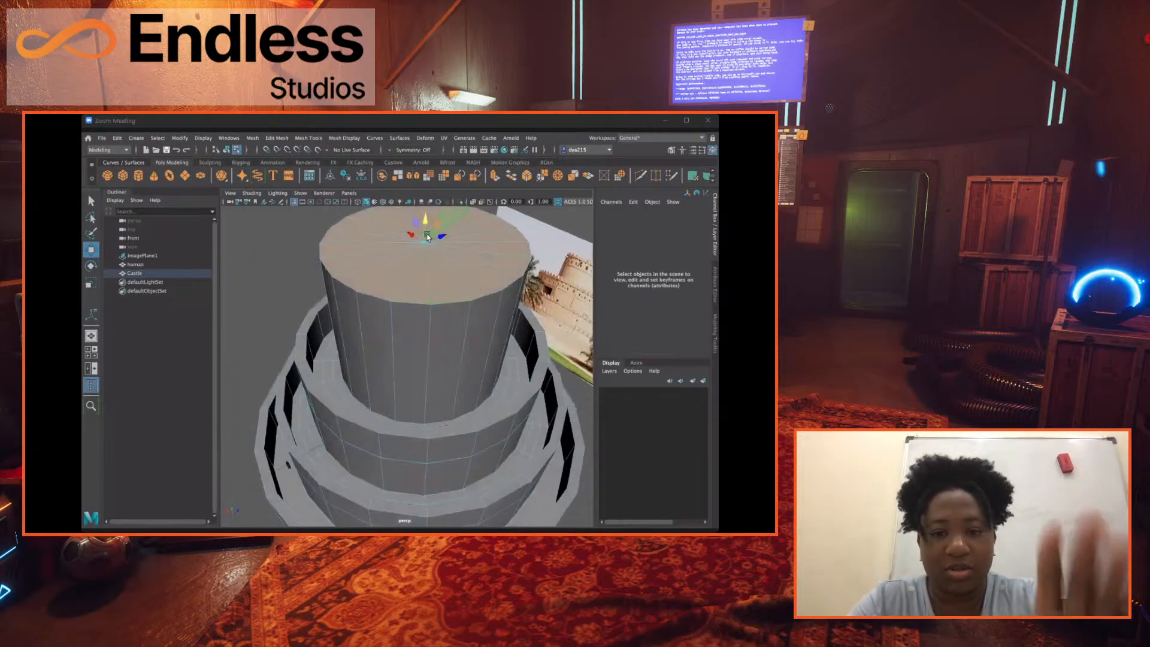
{"action": "left_click_drag", "start_coordinate": [424, 331], "coordinate": [307, 376], "text": "alt"}
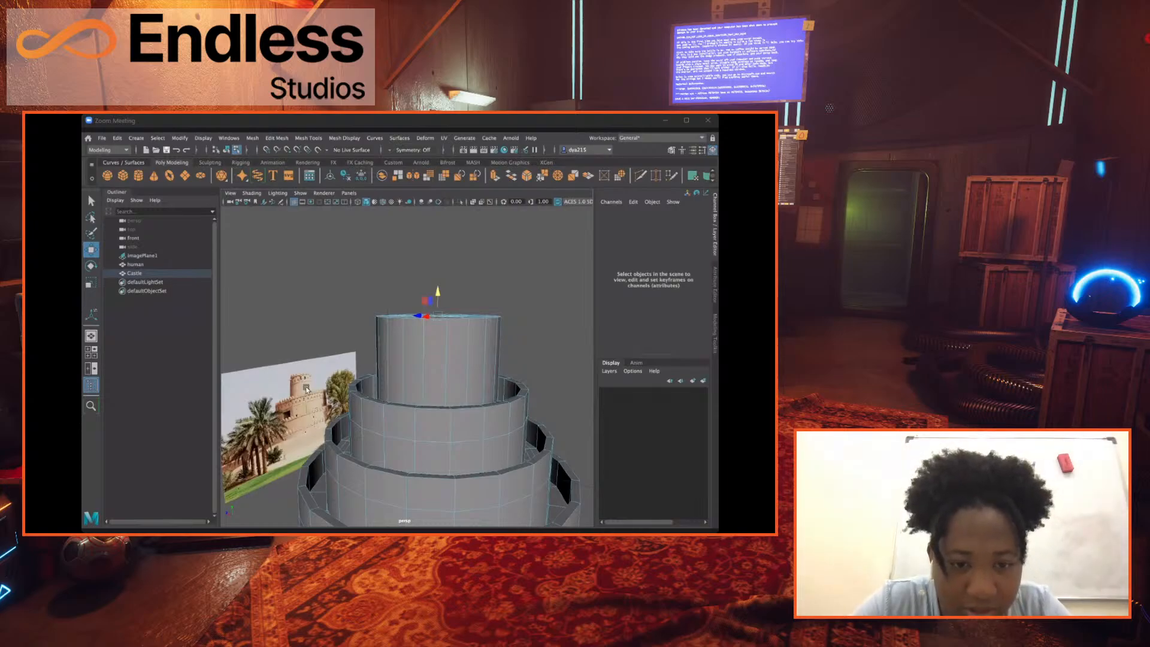
{"action": "left_click_drag", "start_coordinate": [307, 388], "coordinate": [306, 373], "text": "alt"}
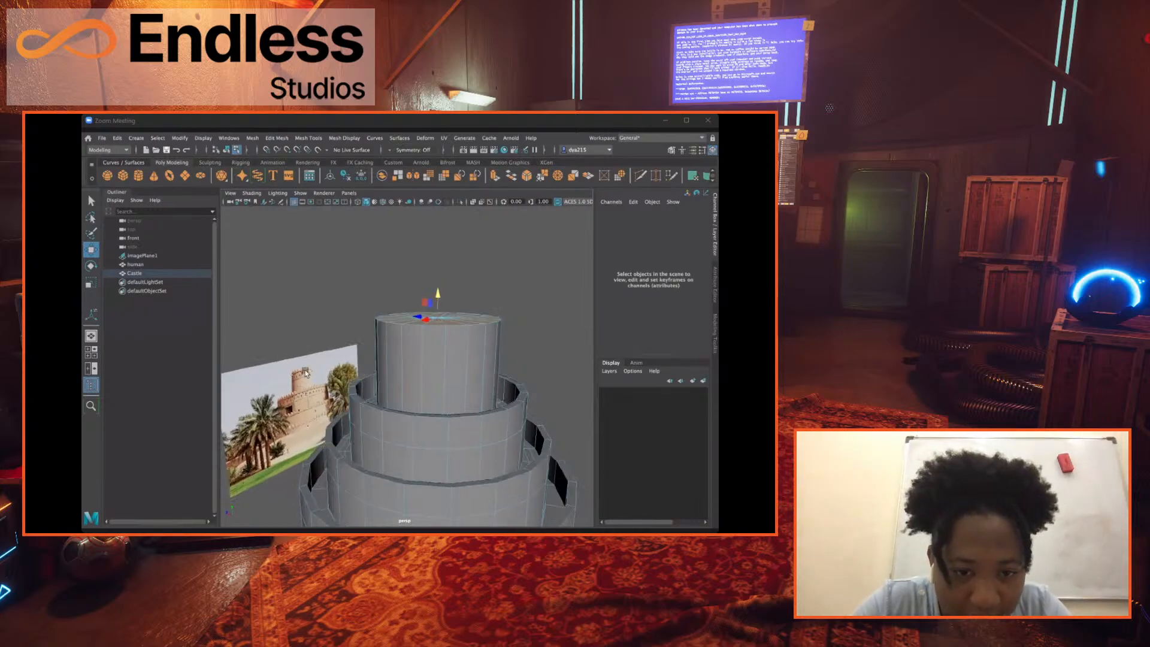
{"action": "scroll", "coordinate": [303, 367], "scroll_direction": "up", "scroll_amount": 3}
{"action": "left_click_drag", "start_coordinate": [457, 262], "coordinate": [457, 212]}
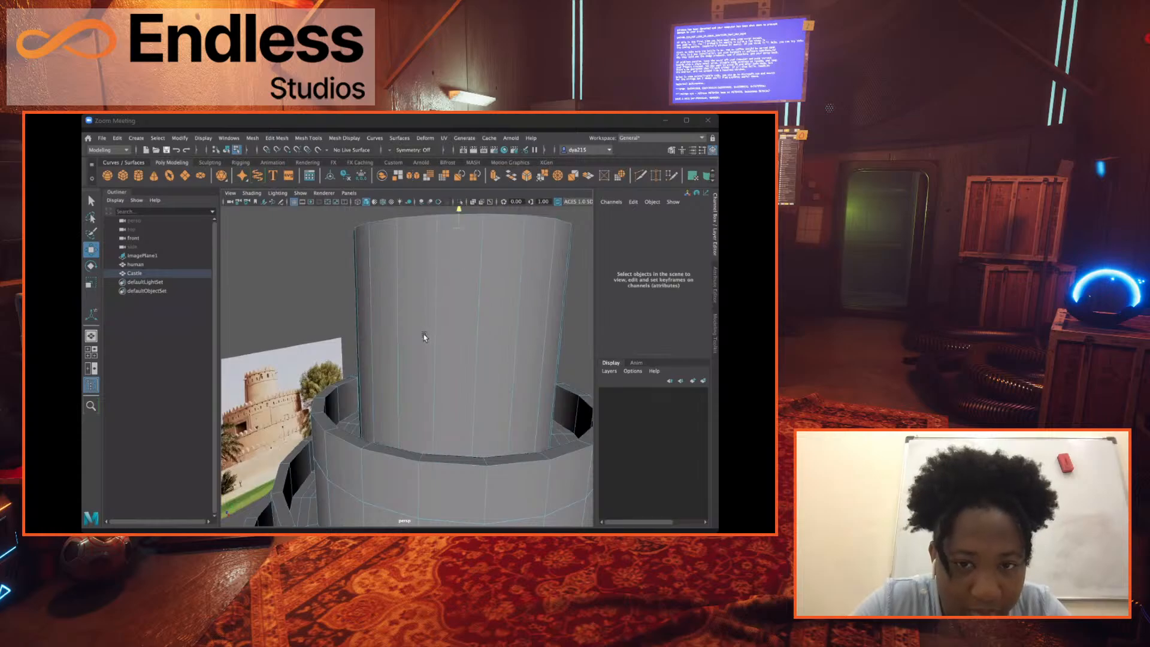
{"action": "key", "text": "ctrl+z"}
Scale the tower's cap faces inward uniformly so its walls taper toward the top, matching the reference tower.
{"action": "middle_click_drag", "start_coordinate": [390, 326], "coordinate": [479, 299], "text": "alt"}
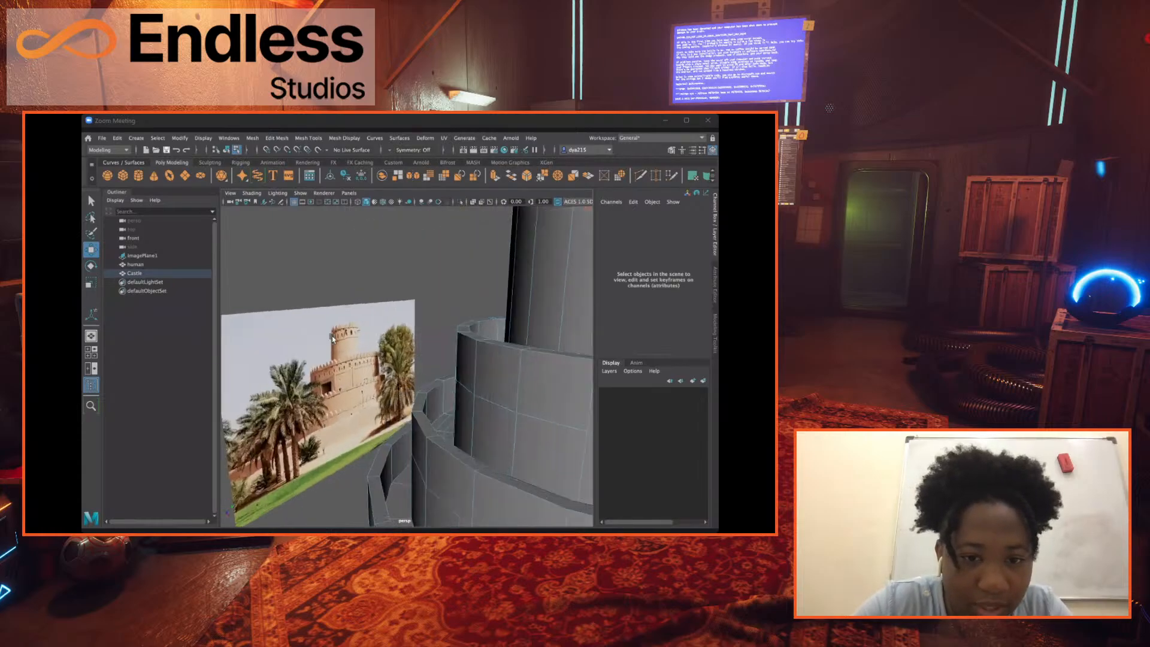
{"action": "scroll", "coordinate": [480, 346], "scroll_direction": "up", "scroll_amount": 6}
{"action": "middle_click_drag", "start_coordinate": [385, 322], "coordinate": [388, 312], "text": "alt"}
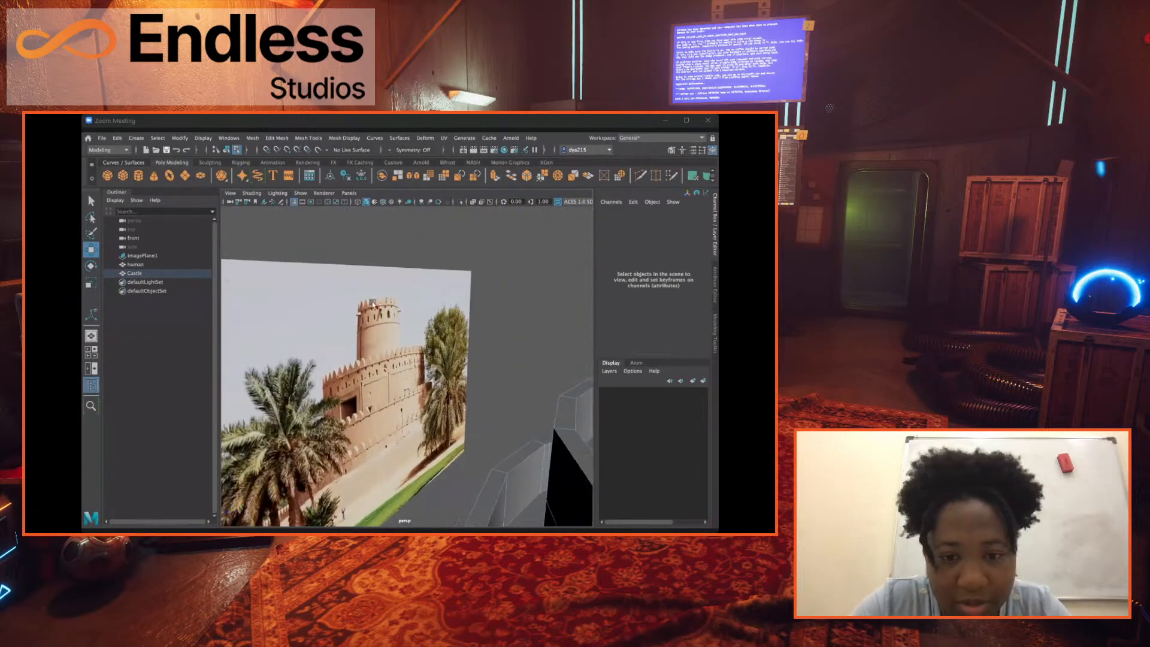
{"action": "right_click_drag", "start_coordinate": [441, 314], "coordinate": [299, 387], "text": "alt"}
{"action": "left_click_drag", "start_coordinate": [298, 388], "coordinate": [328, 384], "text": "alt"}
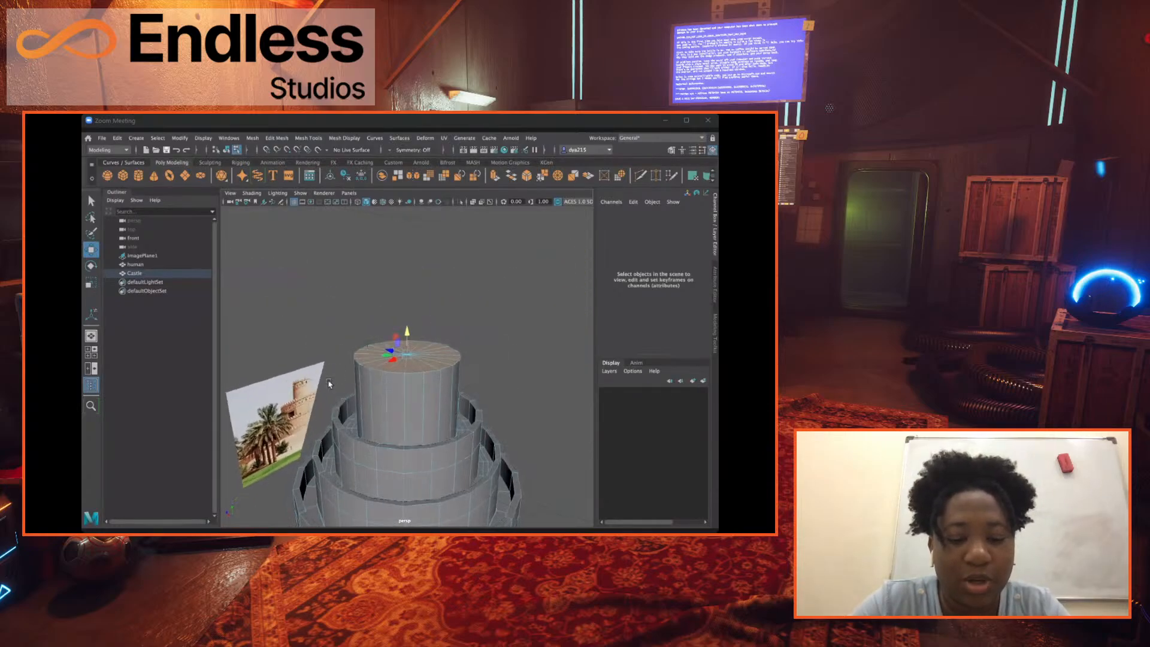
{"action": "scroll", "coordinate": [321, 380], "scroll_direction": "up", "scroll_amount": 2}
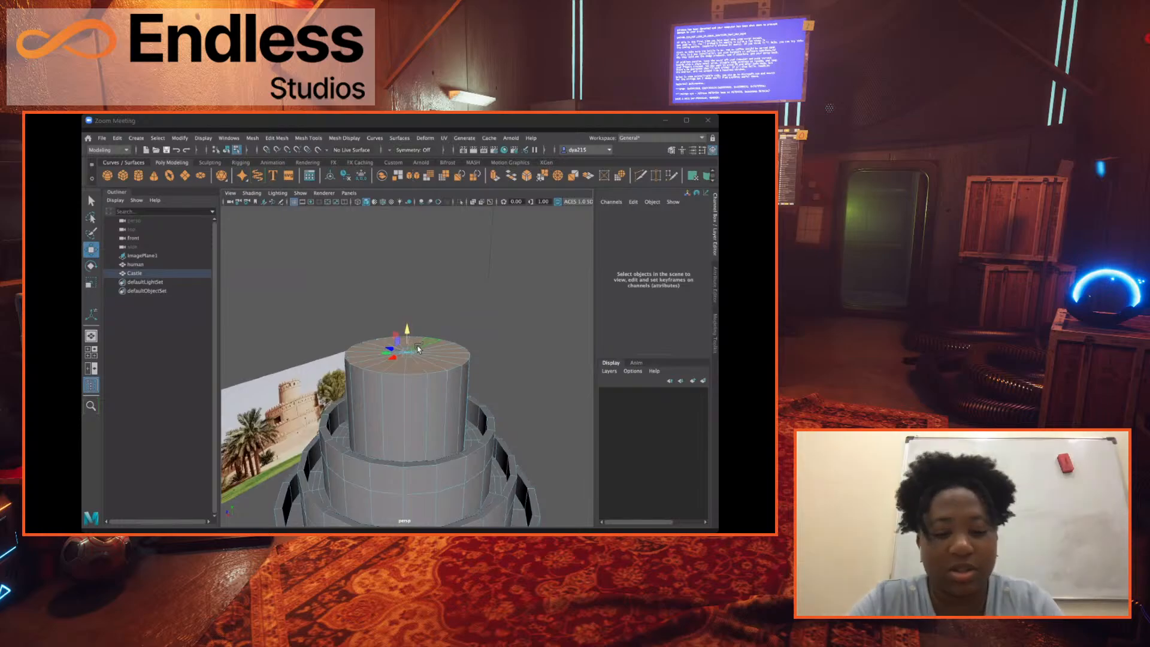
{"action": "key", "text": "r"}
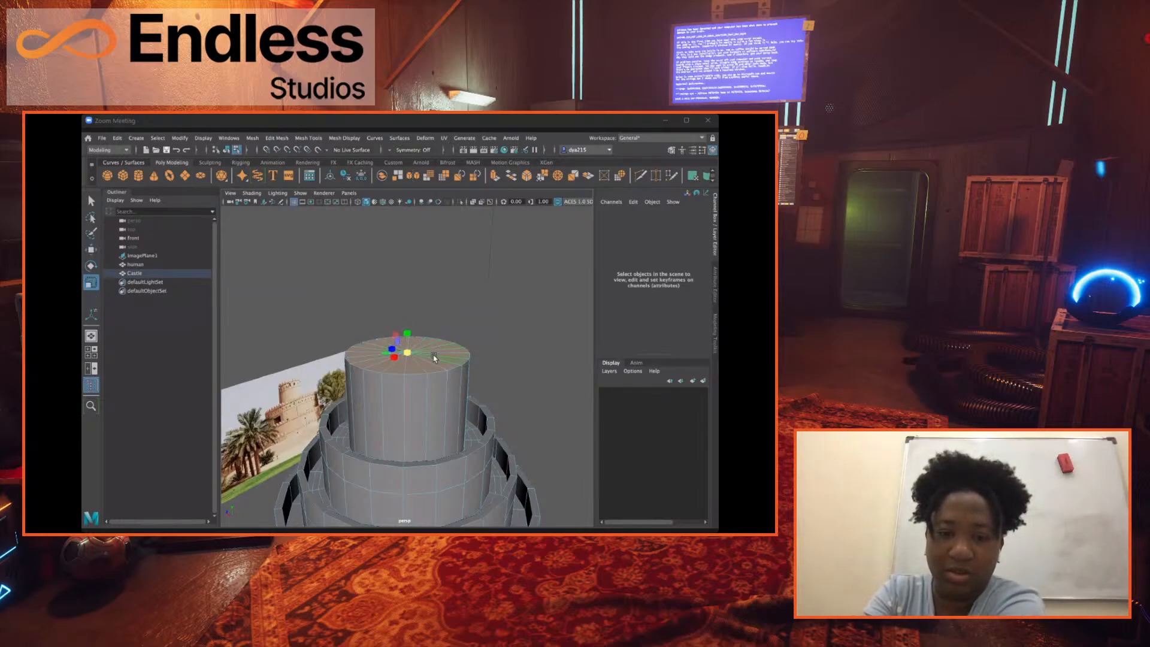
{"action": "left_click_drag", "start_coordinate": [412, 357], "coordinate": [389, 351]}
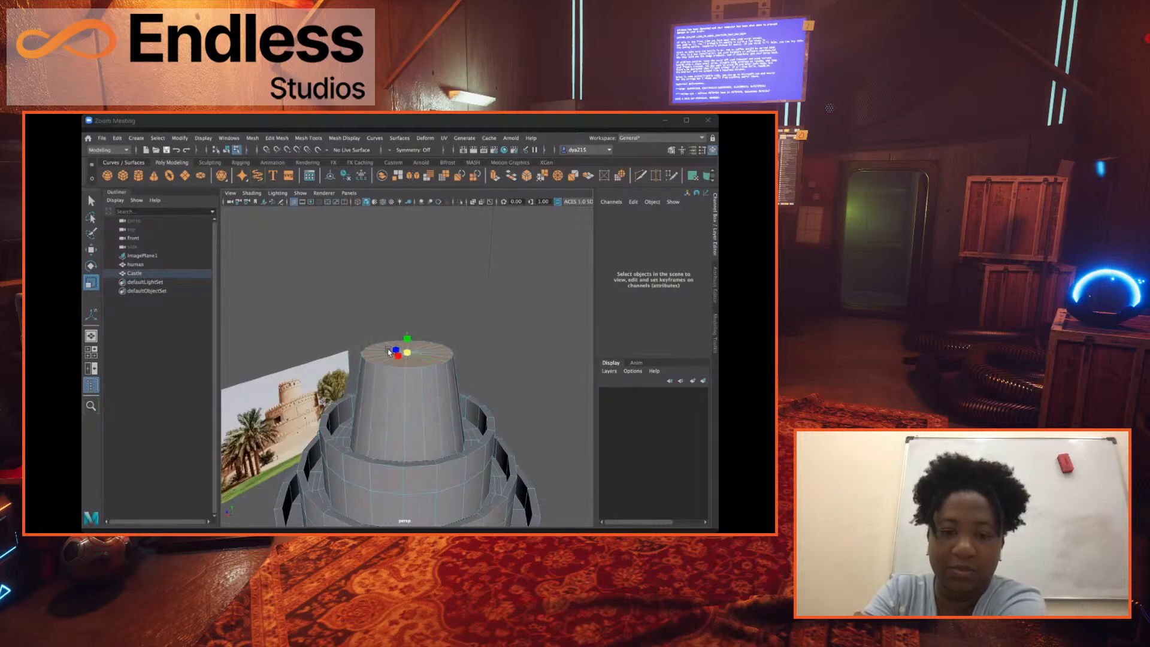
{"action": "left_click", "coordinate": [497, 361]}
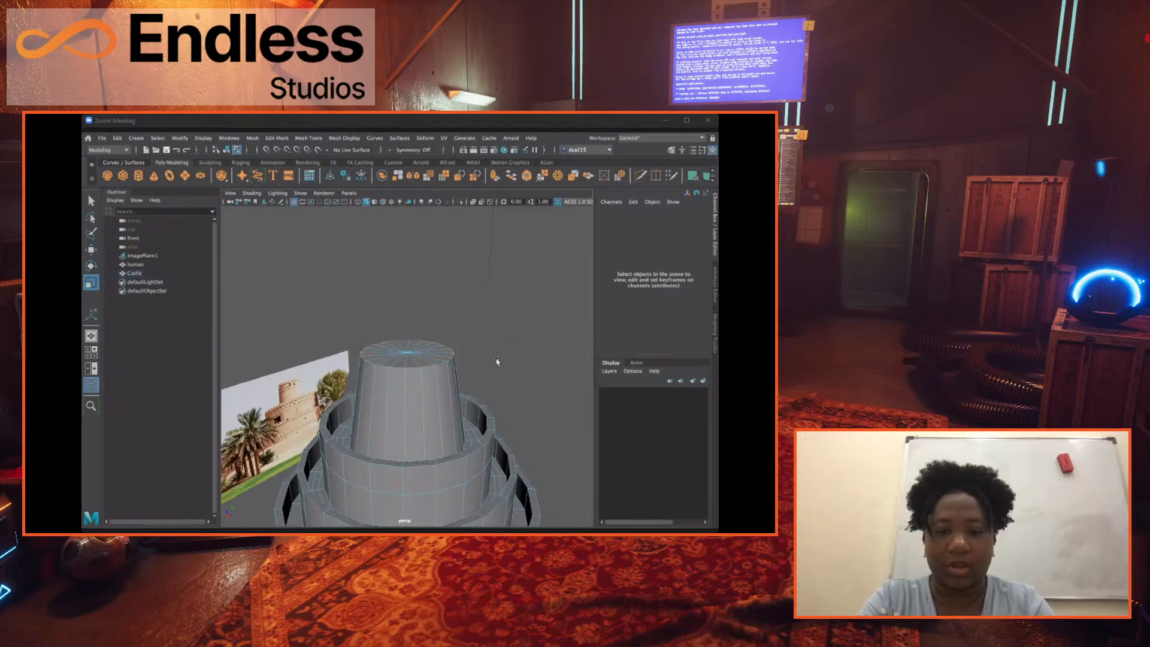
Examine the Castle's tapered tower, tier walls and base from several angles beside the reference photo.
{"action": "left_click_drag", "start_coordinate": [517, 333], "coordinate": [490, 385], "text": "alt"}
{"action": "scroll", "coordinate": [491, 385], "scroll_direction": "up", "scroll_amount": 4}
{"action": "middle_click_drag", "start_coordinate": [491, 385], "coordinate": [496, 386], "text": "alt"}
{"action": "left_click_drag", "start_coordinate": [496, 386], "coordinate": [511, 387], "text": "alt"}
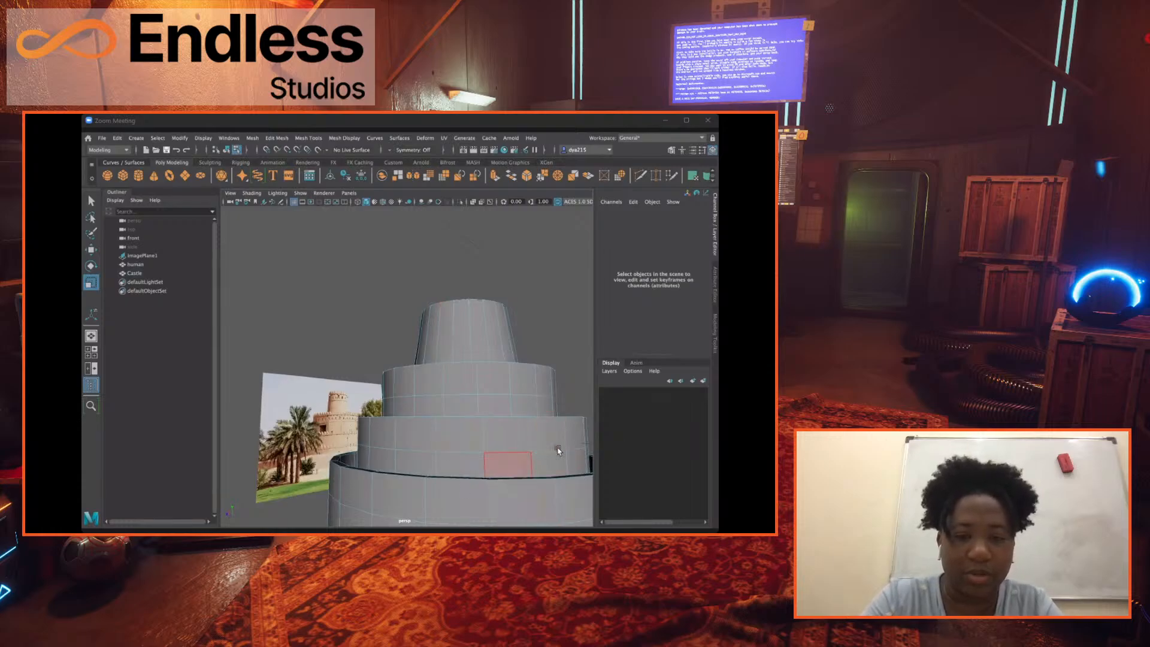
{"action": "mouse_move", "coordinate": [536, 427]}
{"action": "left_mouse_down", "text": "alt"}
{"action": "mouse_move", "coordinate": [544, 436]}
{"action": "mouse_move", "coordinate": [525, 430]}
{"action": "left_mouse_up", "text": "alt"}
{"action": "middle_click_drag", "start_coordinate": [525, 429], "coordinate": [502, 362], "text": "alt"}
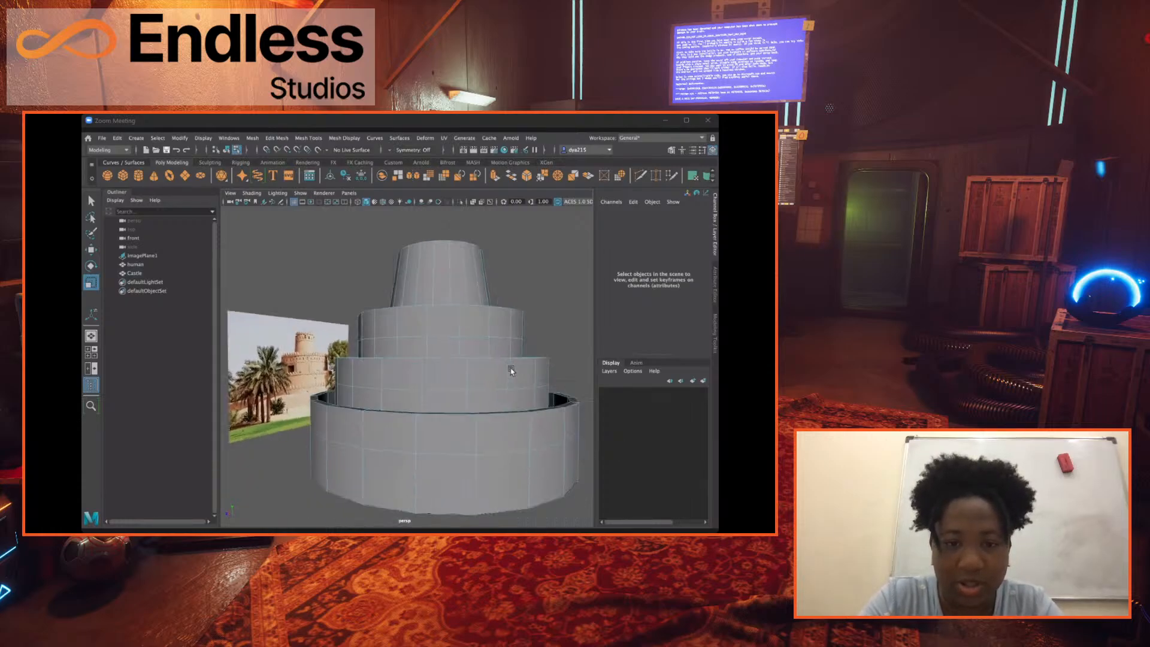
{"action": "left_click_drag", "start_coordinate": [510, 370], "coordinate": [486, 382], "text": "alt"}
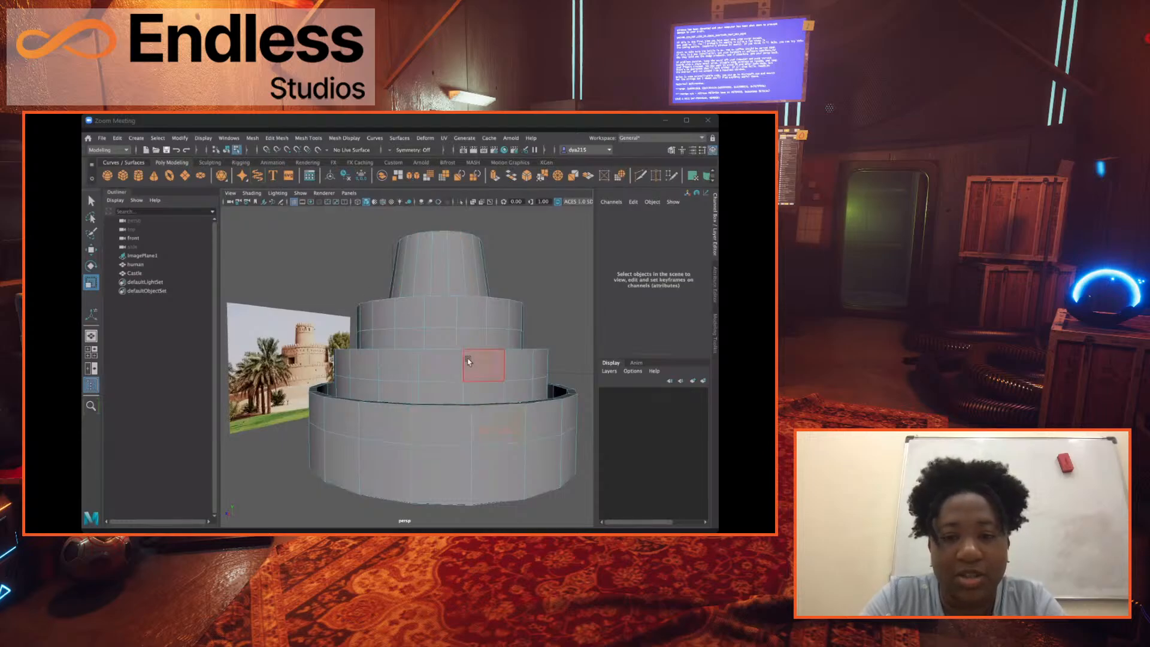
{"action": "mouse_move", "coordinate": [401, 365]}
{"action": "left_mouse_down", "text": "alt"}
{"action": "mouse_move", "coordinate": [462, 402]}
{"action": "mouse_move", "coordinate": [411, 364]}
{"action": "left_mouse_up", "text": "alt"}
{"action": "left_click_drag", "start_coordinate": [593, 381], "coordinate": [656, 437], "text": "alt"}
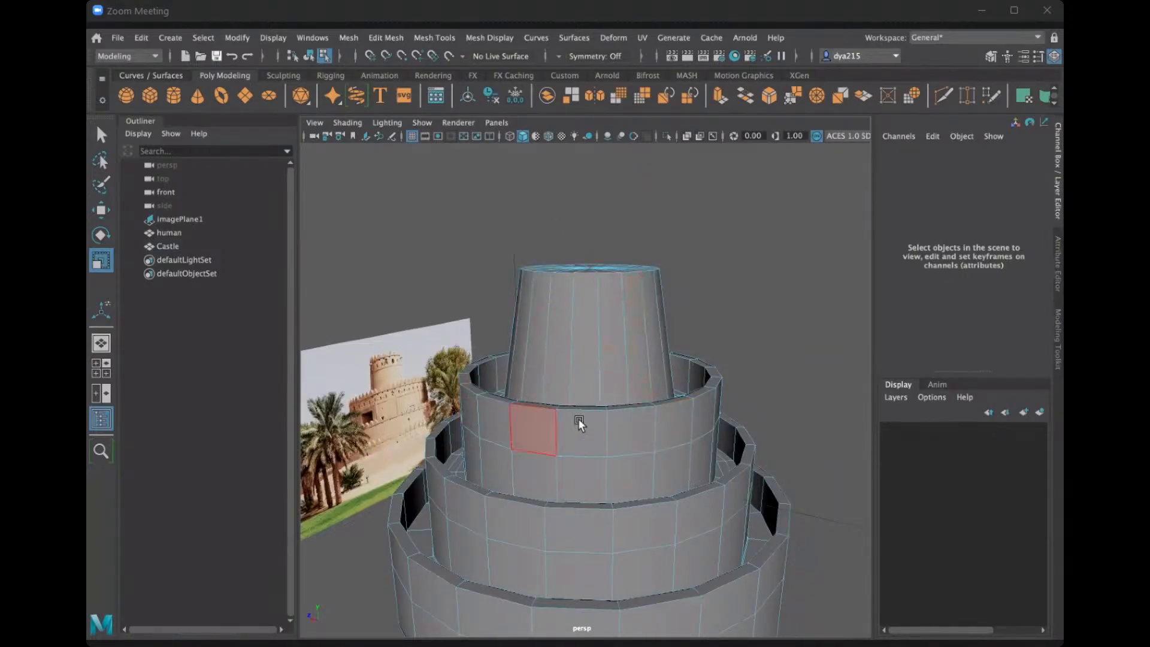
{"action": "left_click_drag", "start_coordinate": [577, 422], "coordinate": [571, 440], "text": "alt"}
{"action": "scroll", "coordinate": [572, 440], "scroll_direction": "down", "scroll_amount": 2}
{"action": "middle_click_drag", "start_coordinate": [571, 441], "coordinate": [567, 362], "text": "alt"}
{"action": "left_click_drag", "start_coordinate": [566, 361], "coordinate": [564, 372], "text": "alt"}
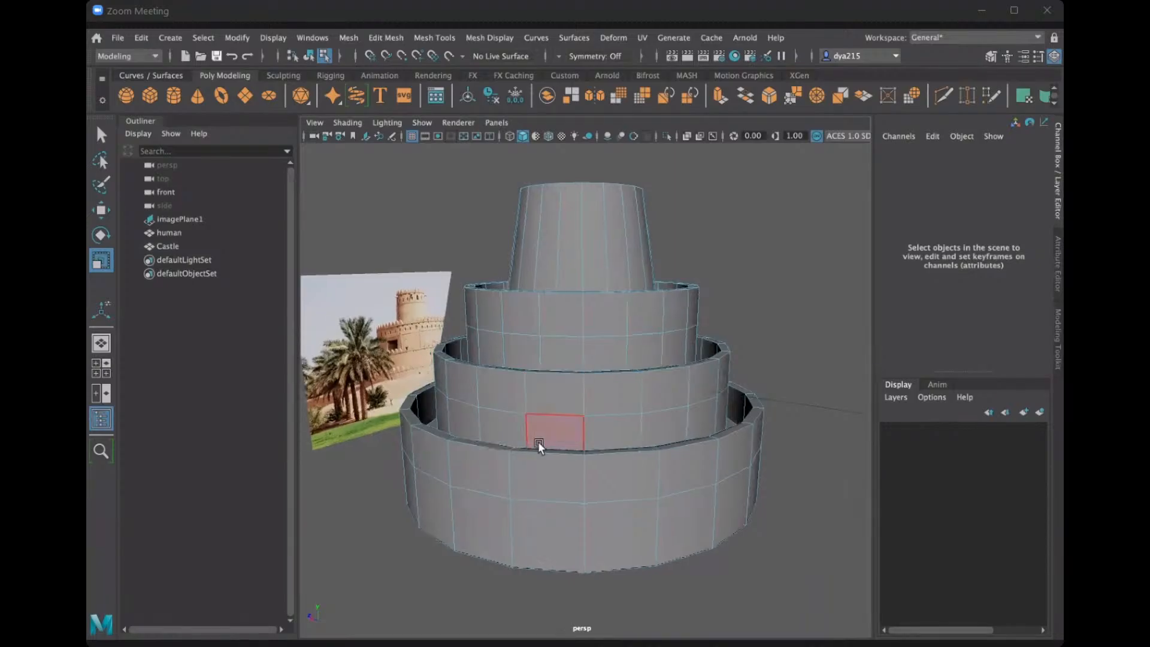
{"action": "scroll", "coordinate": [537, 442], "scroll_direction": "up", "scroll_amount": 2}
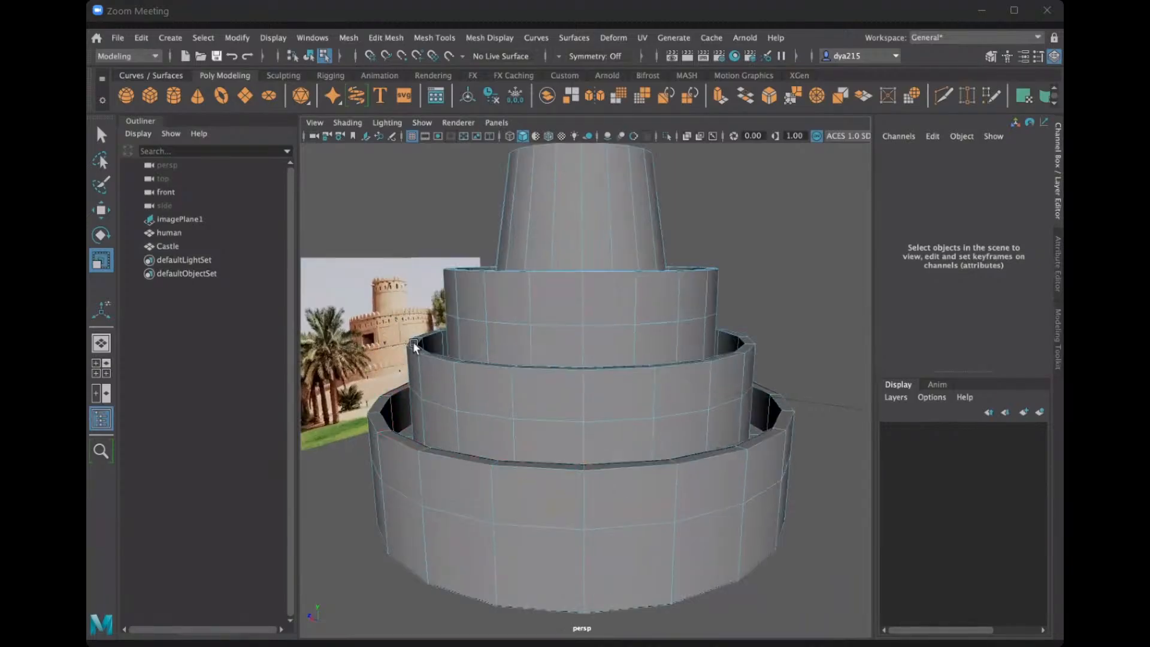
Select one front rim face on top of the Castle's lowest outer wall.
{"action": "left_click_drag", "start_coordinate": [412, 341], "coordinate": [711, 410], "text": "alt"}
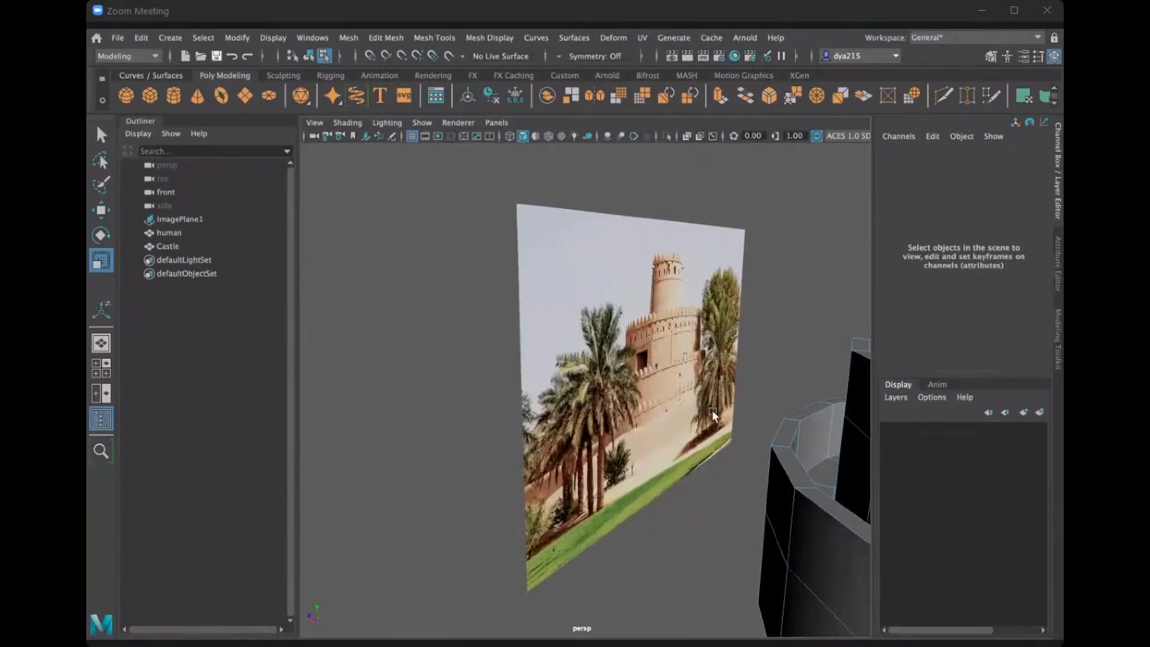
{"action": "left_click_drag", "start_coordinate": [522, 409], "coordinate": [421, 455], "text": "alt"}
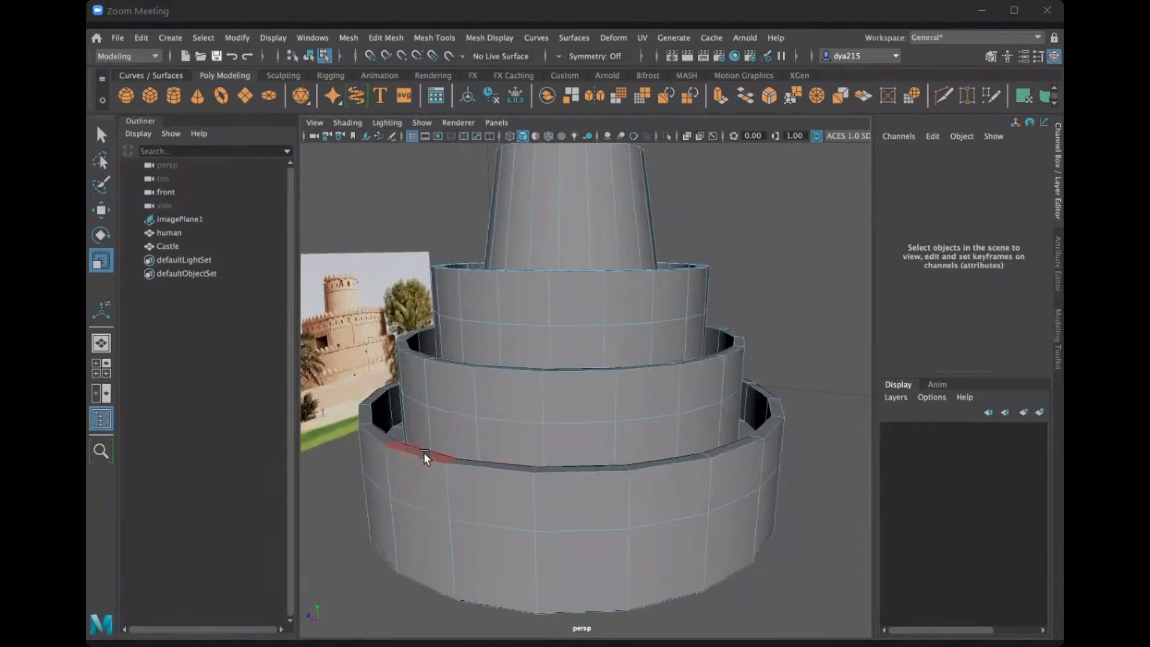
{"action": "left_click", "coordinate": [564, 469]}
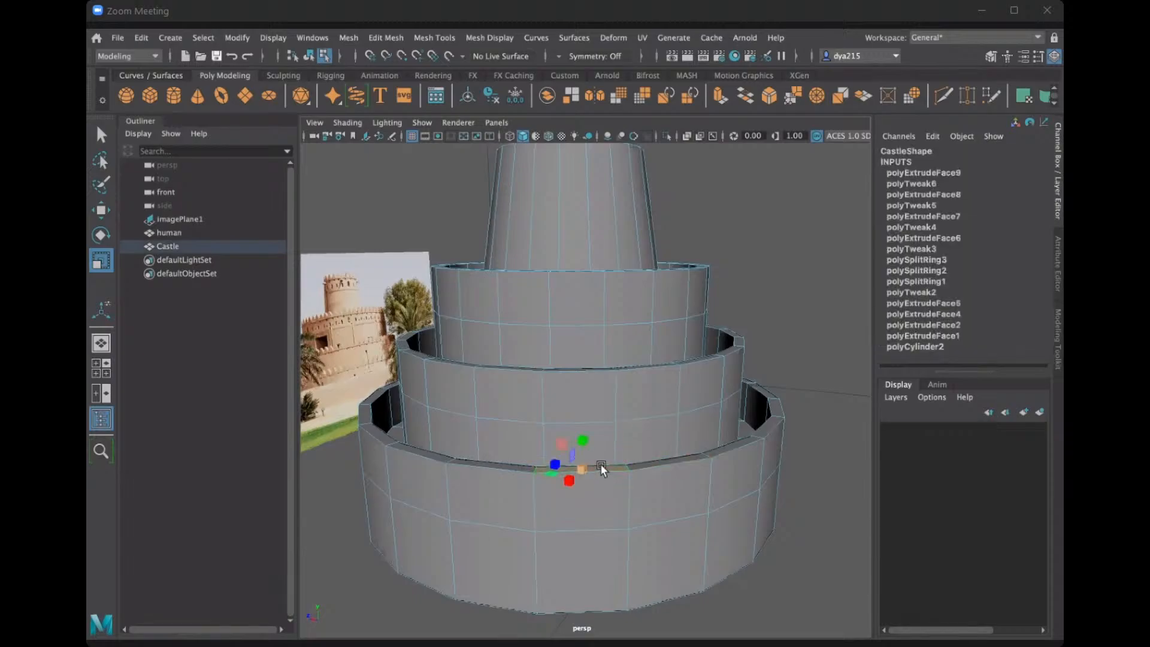
{"action": "left_click", "coordinate": [580, 469]}
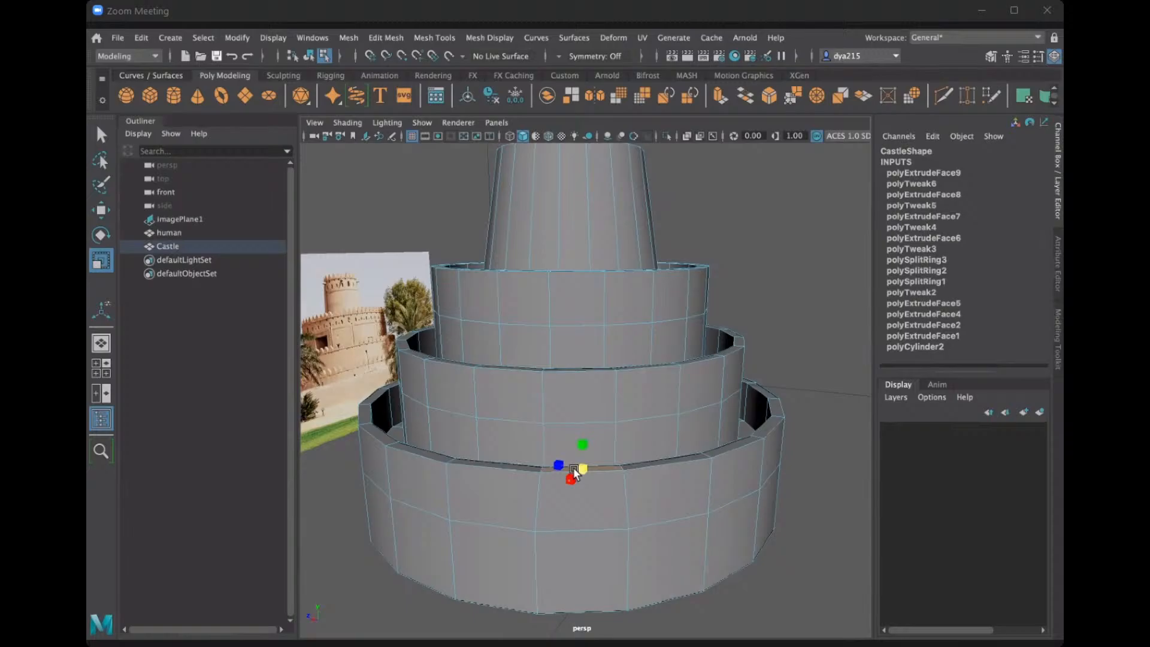
Try the Scale tool's Component axis orientation on the selected rim face and set it back to Object.
{"action": "double_click", "coordinate": [102, 259]}
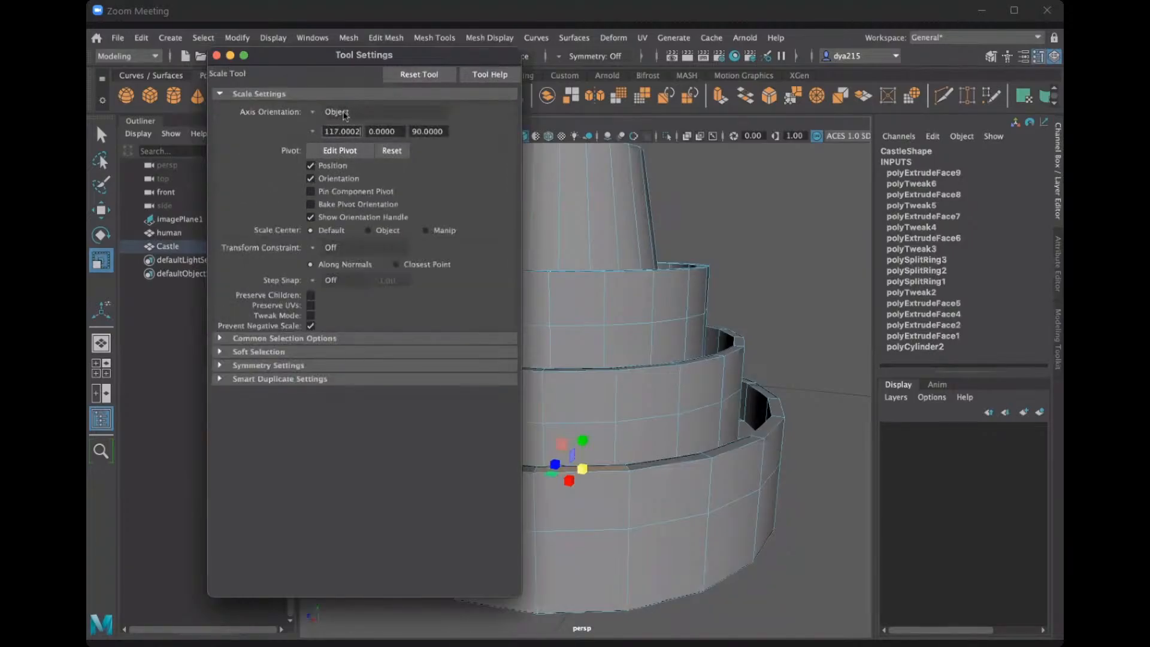
{"action": "left_click", "coordinate": [320, 114]}
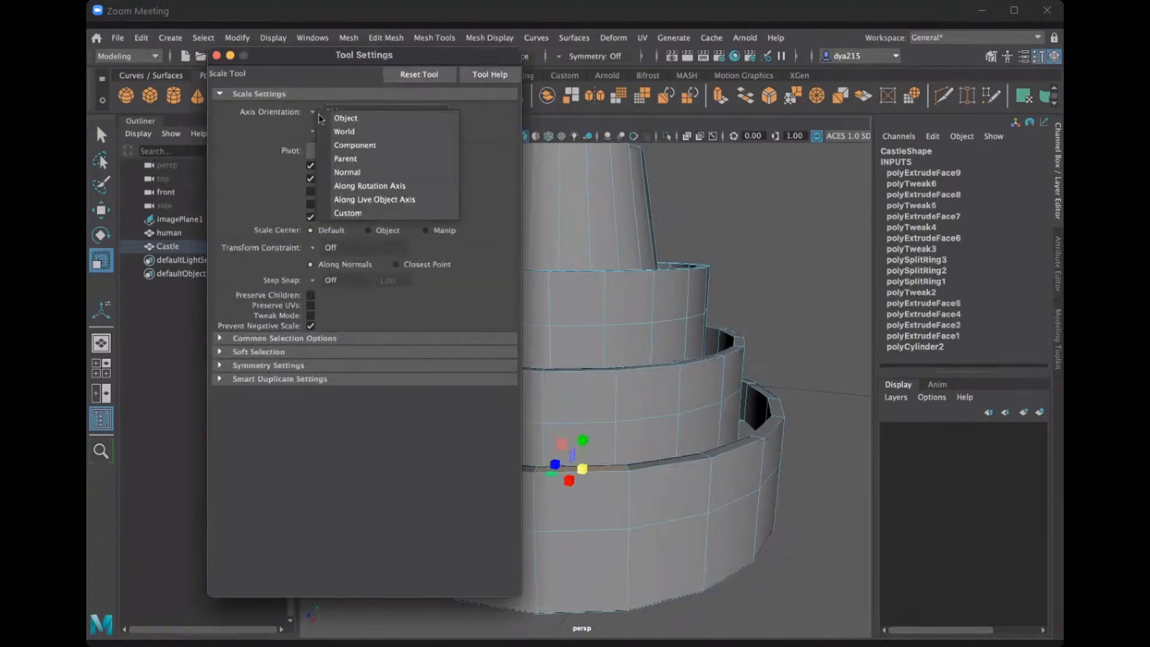
{"action": "left_click", "coordinate": [357, 147]}
{"action": "left_click_drag", "start_coordinate": [577, 468], "coordinate": [599, 447]}
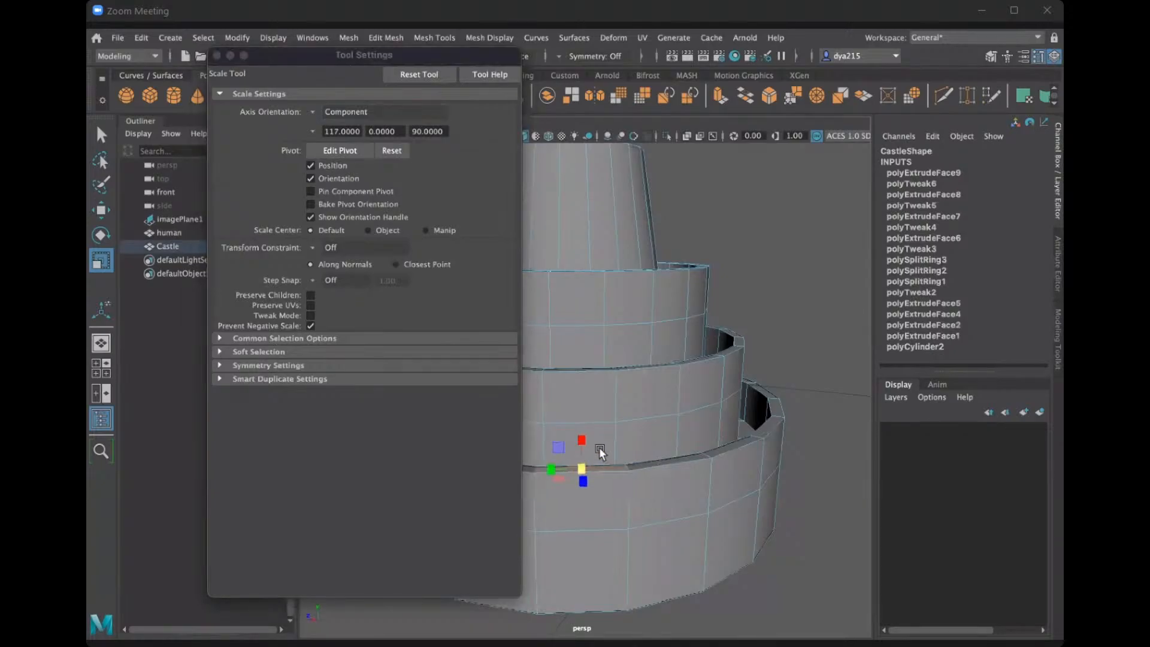
{"action": "left_click", "coordinate": [316, 115]}
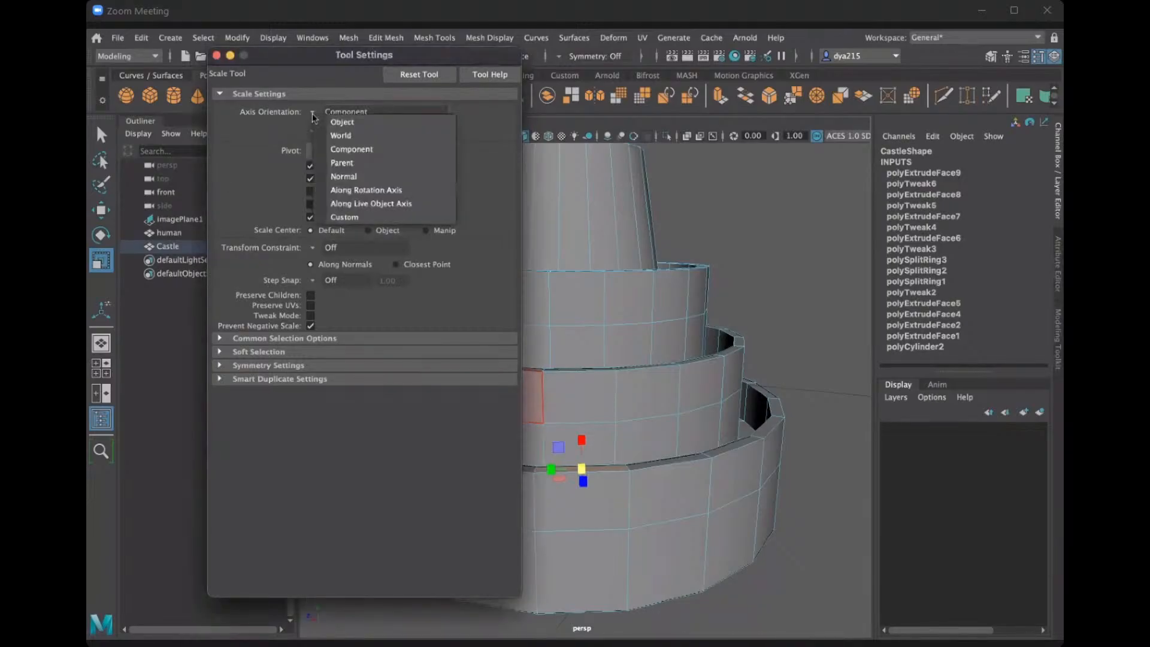
{"action": "left_click", "coordinate": [342, 122]}
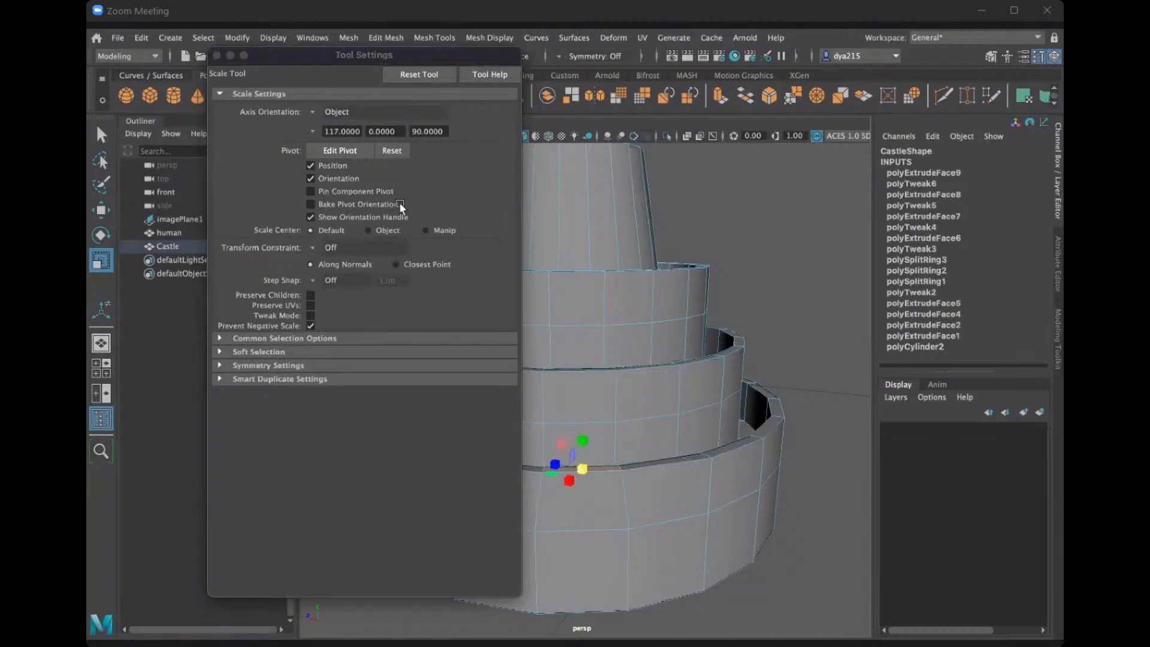
{"action": "left_click", "coordinate": [216, 55]}
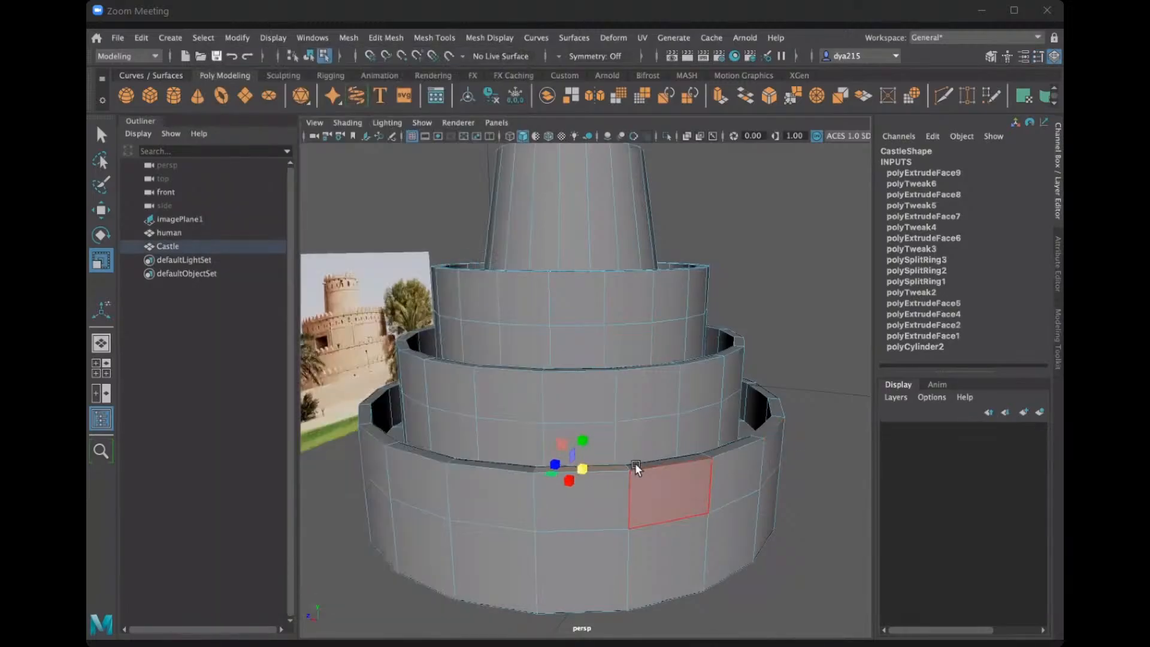
Try extruding the selected rim face upward with a local Z translation of about 245, and undo the extrusion.
{"action": "left_click_drag", "start_coordinate": [605, 469], "coordinate": [603, 461], "text": "alt"}
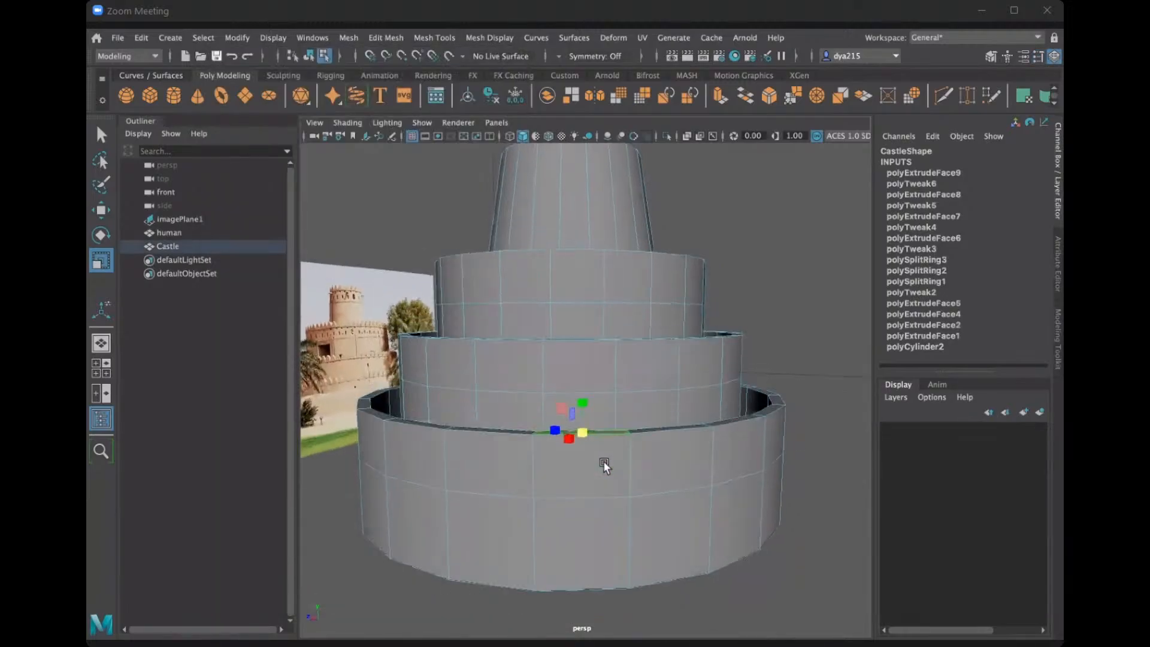
{"action": "key", "text": "ctrl+e"}
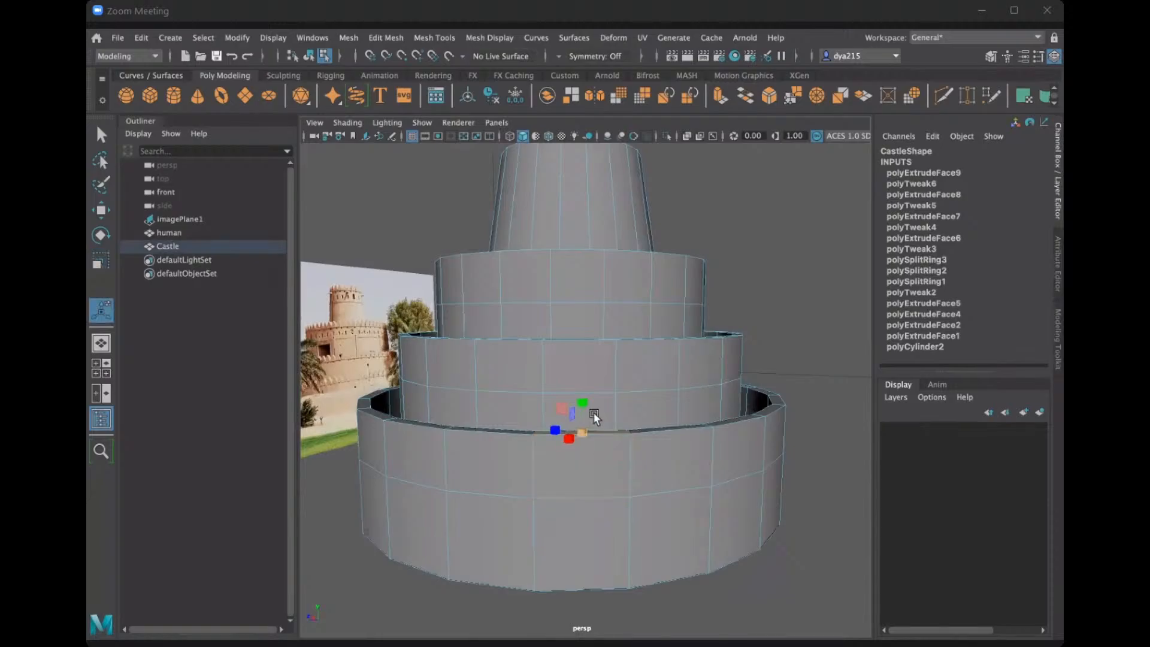
{"action": "left_click_drag", "start_coordinate": [583, 407], "coordinate": [585, 376]}
{"action": "key", "text": "r"}
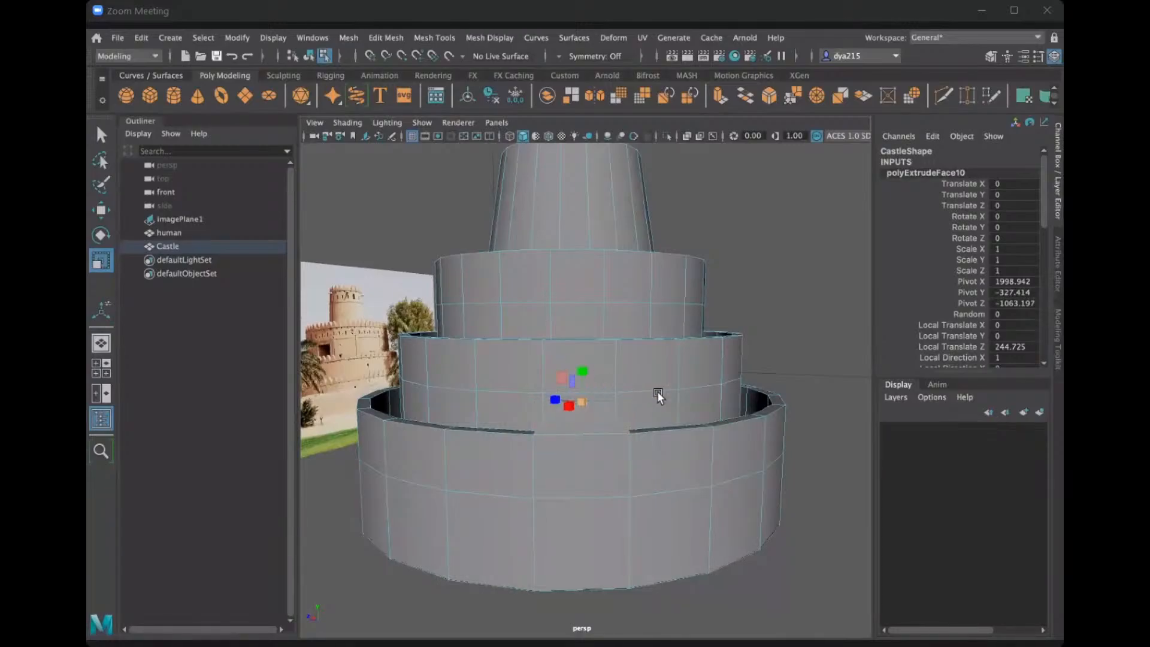
{"action": "key", "text": "ctrl+z"}
{"action": "left_click_drag", "start_coordinate": [621, 463], "coordinate": [616, 473], "text": "alt"}
{"action": "key", "text": "ctrl+z"}
{"action": "key", "text": "ctrl+z"}
Extrude a front rim face of the Castle's lowest wall and raise it along Y to form a block.
{"action": "scroll", "coordinate": [580, 515], "scroll_direction": "up", "scroll_amount": 3}
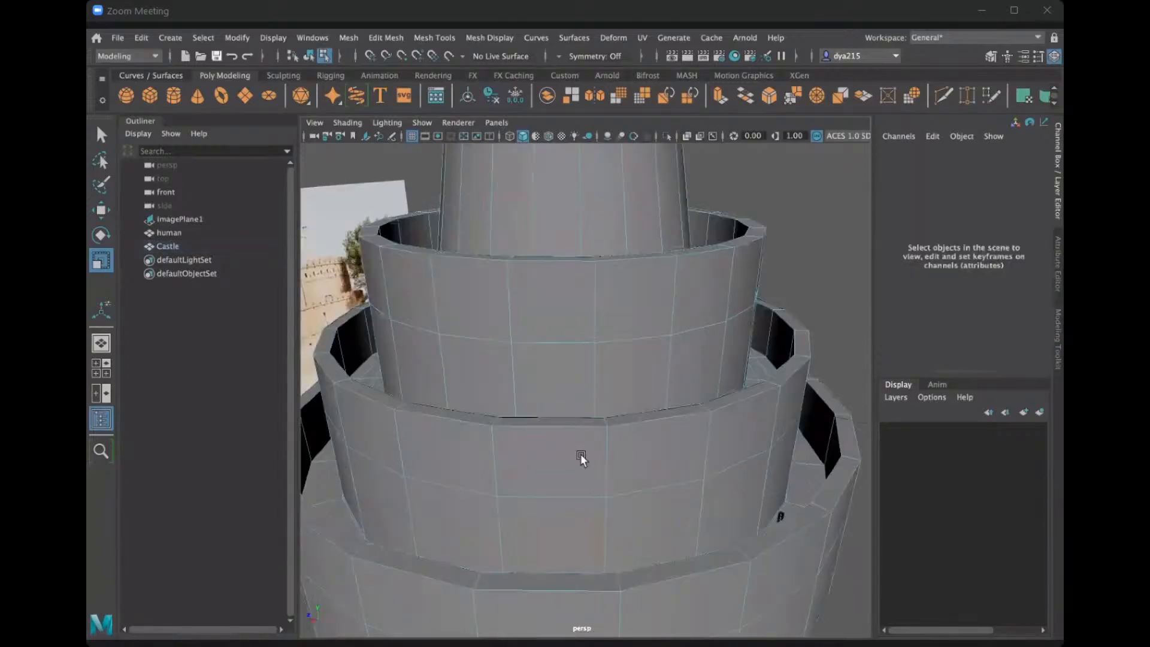
{"action": "middle_click_drag", "start_coordinate": [580, 454], "coordinate": [571, 390], "text": "alt"}
{"action": "left_click_drag", "start_coordinate": [556, 382], "coordinate": [636, 419], "text": "alt"}
{"action": "left_click", "coordinate": [638, 413]}
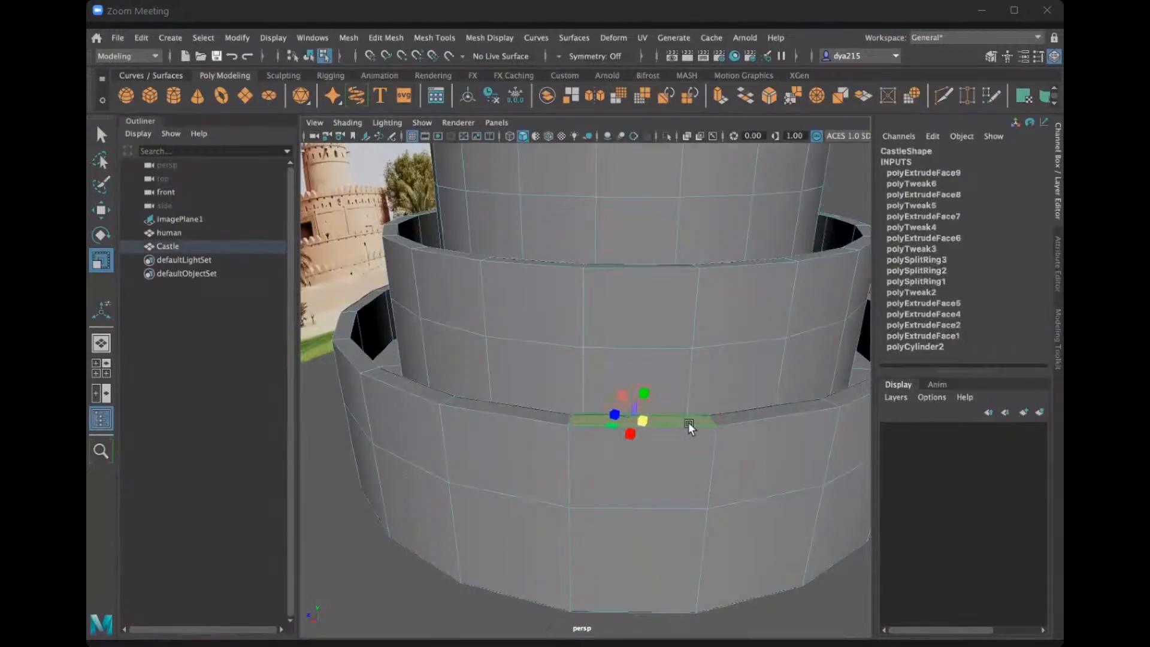
{"action": "key", "text": "ctrl+e"}
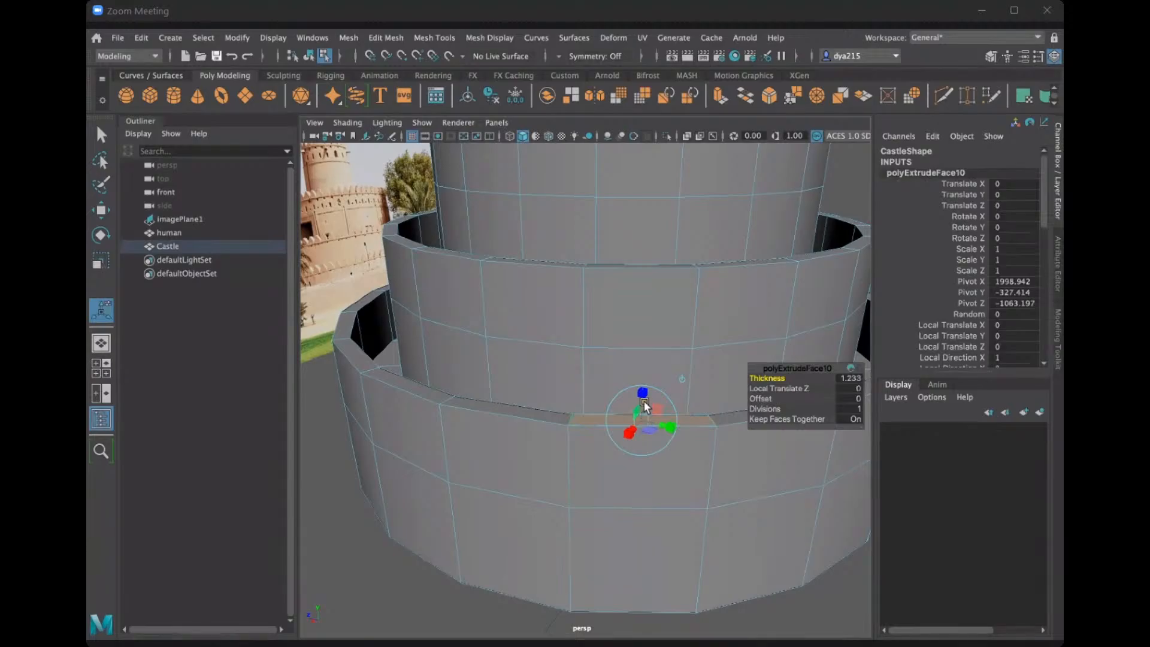
{"action": "key", "text": "w"}
{"action": "left_click_drag", "start_coordinate": [645, 398], "coordinate": [648, 347]}
{"action": "left_click_drag", "start_coordinate": [718, 347], "coordinate": [742, 330], "text": "alt"}
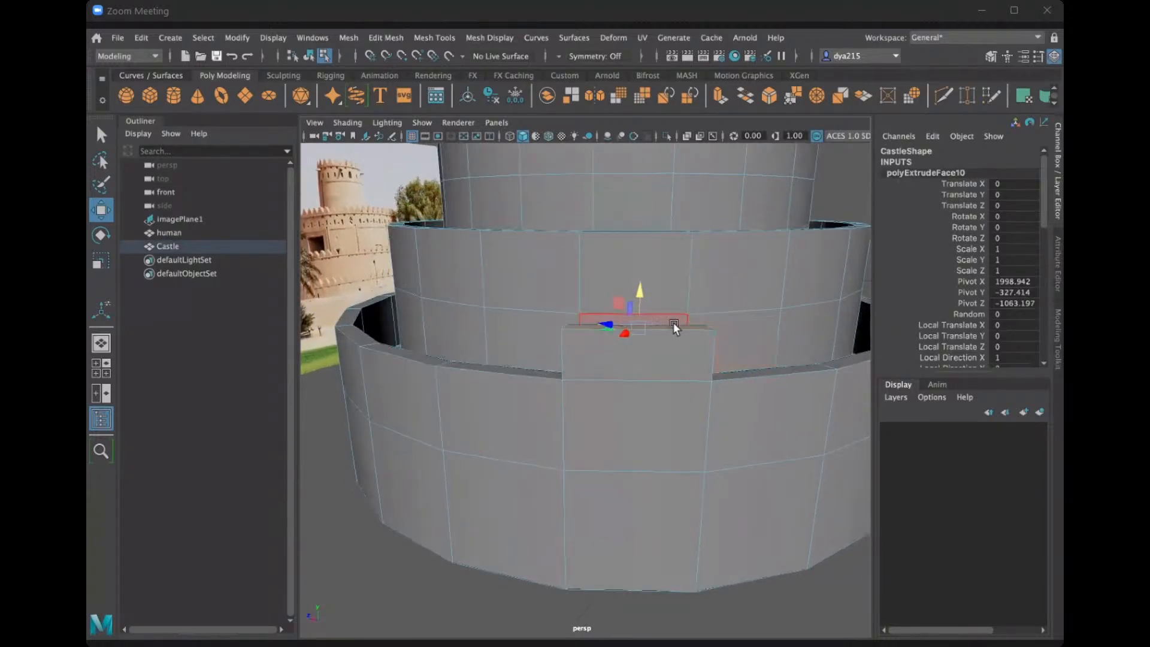
Taper the rim block by scaling its top face inward and extruding it upward twice, by about 175.5 and 75 in local Z.
{"action": "key", "text": "r"}
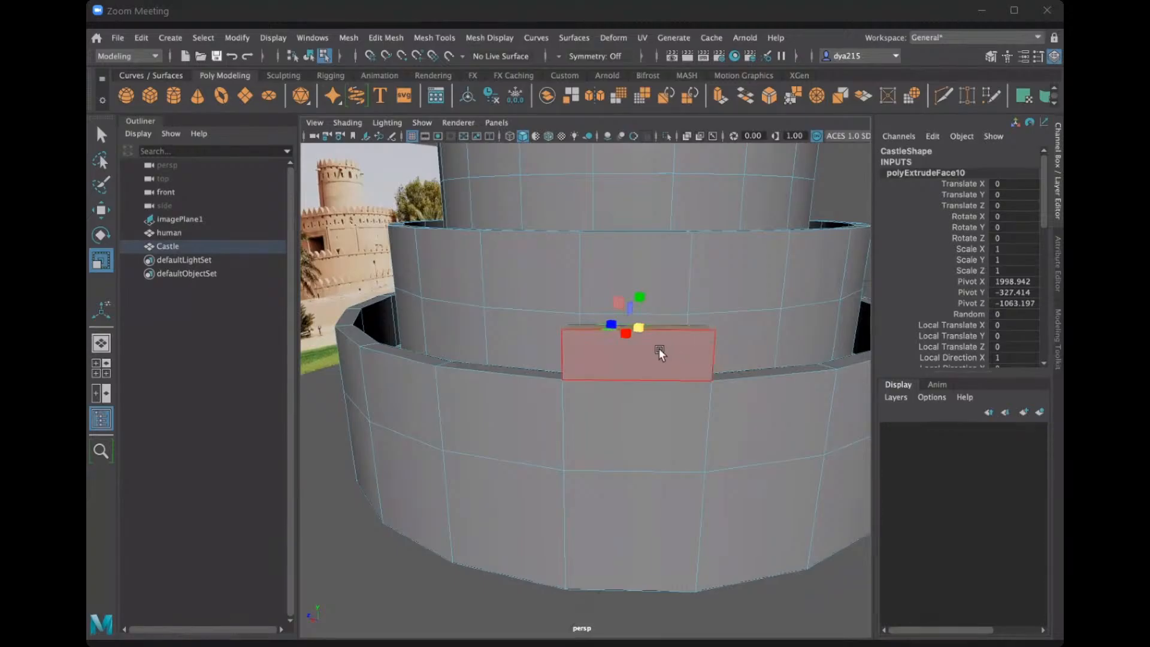
{"action": "left_click_drag", "start_coordinate": [653, 358], "coordinate": [646, 333], "text": "alt"}
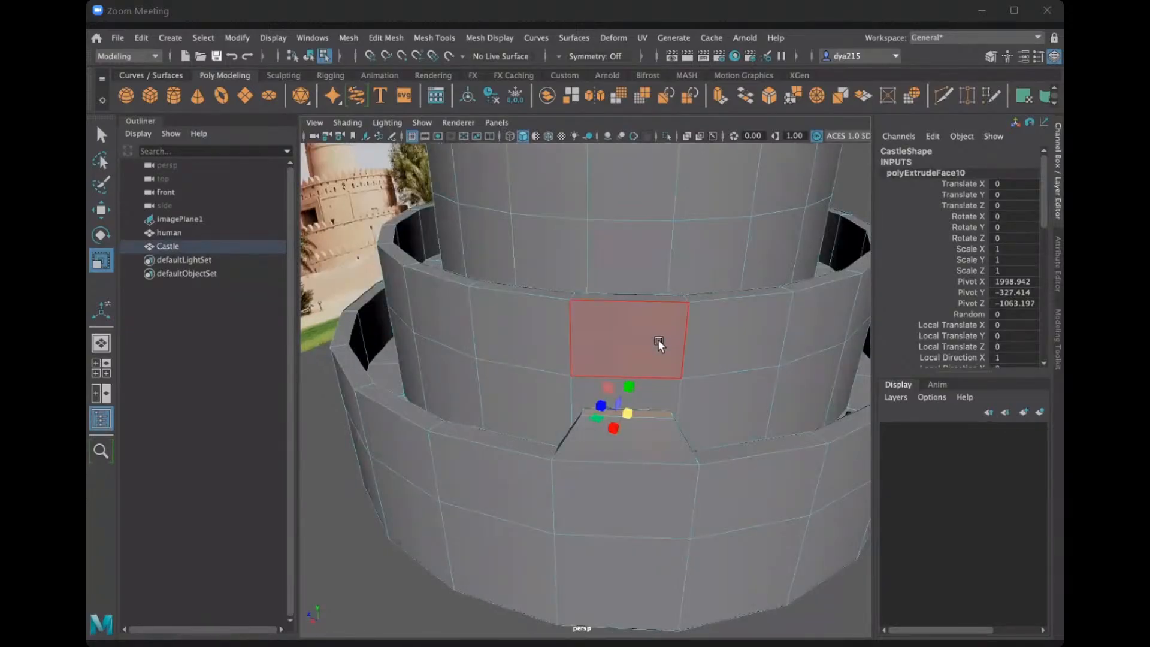
{"action": "key", "text": "ctrl+e"}
{"action": "left_click_drag", "start_coordinate": [631, 387], "coordinate": [636, 372]}
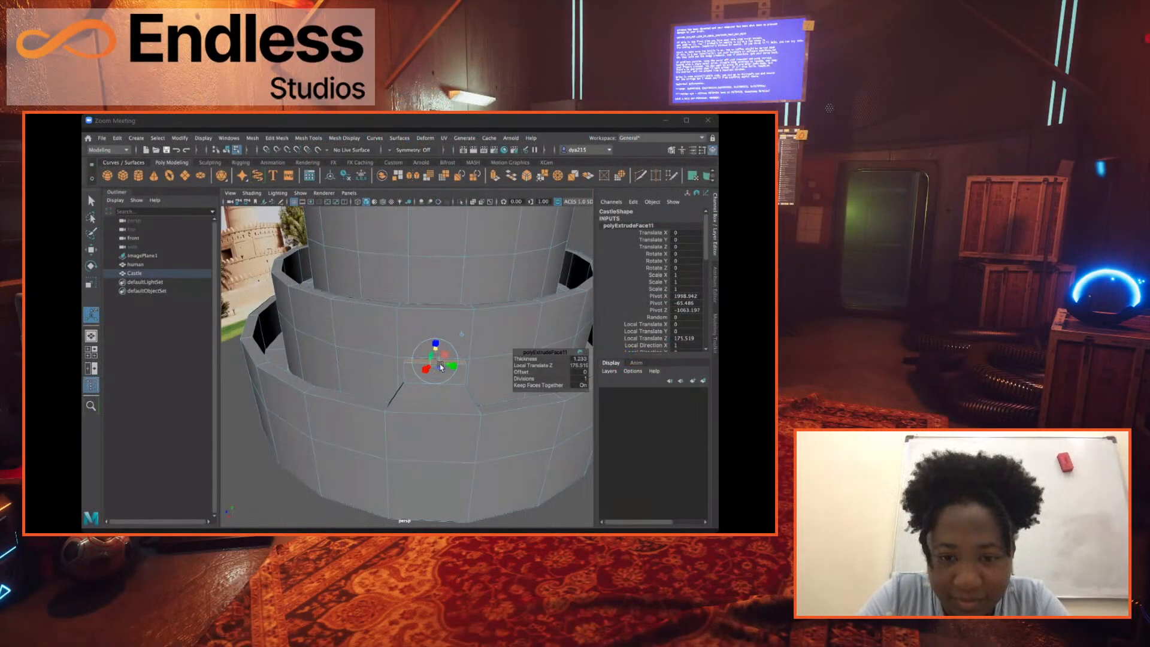
{"action": "key", "text": "r"}
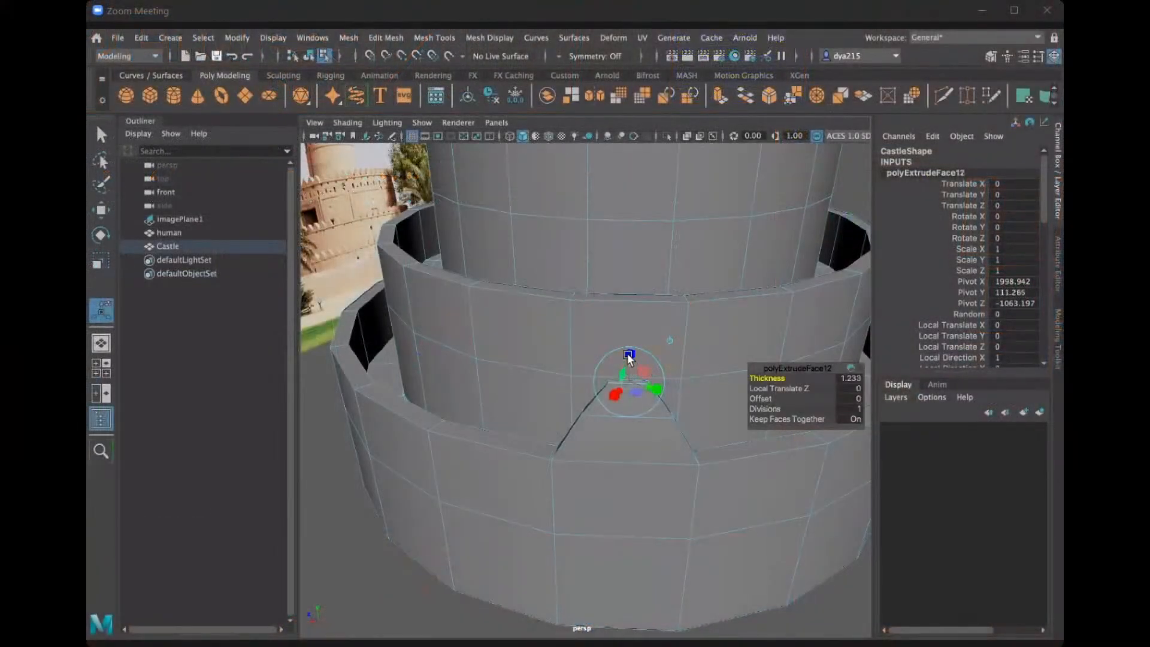
{"action": "mouse_move", "coordinate": [629, 358]}
{"action": "left_mouse_down"}
{"action": "mouse_move", "coordinate": [628, 336]}
{"action": "mouse_move", "coordinate": [631, 349]}
{"action": "left_mouse_up"}
{"action": "key", "text": "r"}
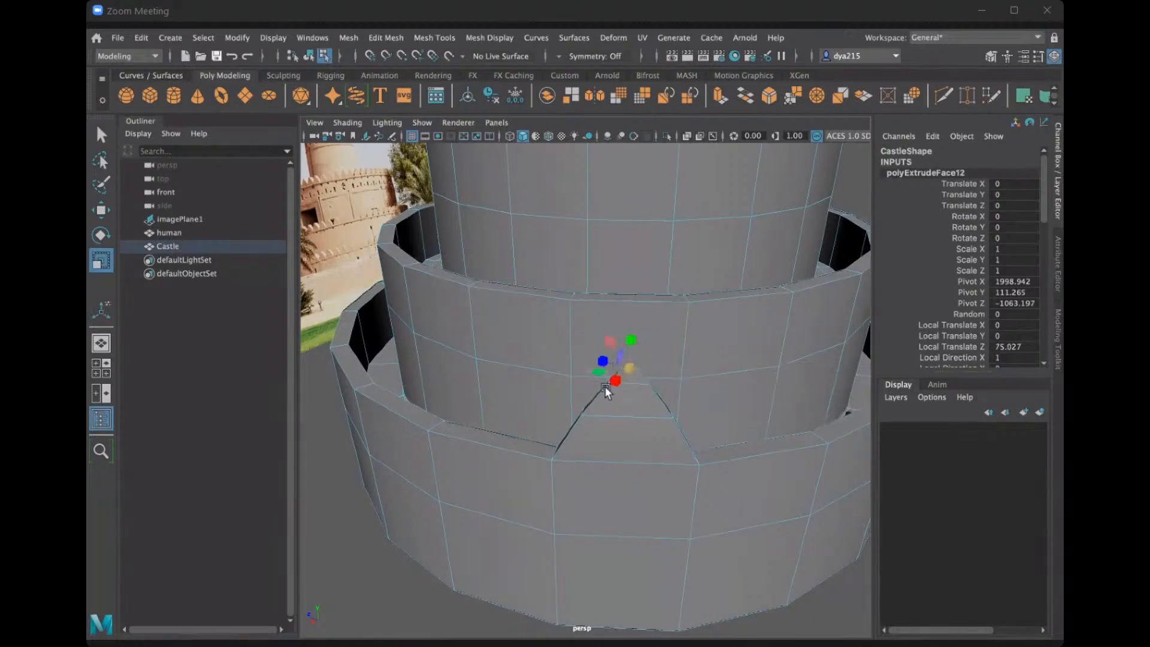
Undo the tapered block extrusions on the lowest wall's rim.
{"action": "scroll", "coordinate": [605, 383], "scroll_direction": "down", "scroll_amount": 5}
{"action": "left_click_drag", "start_coordinate": [598, 372], "coordinate": [618, 343], "text": "alt"}
{"action": "left_click_drag", "start_coordinate": [704, 373], "coordinate": [667, 372], "text": "alt"}
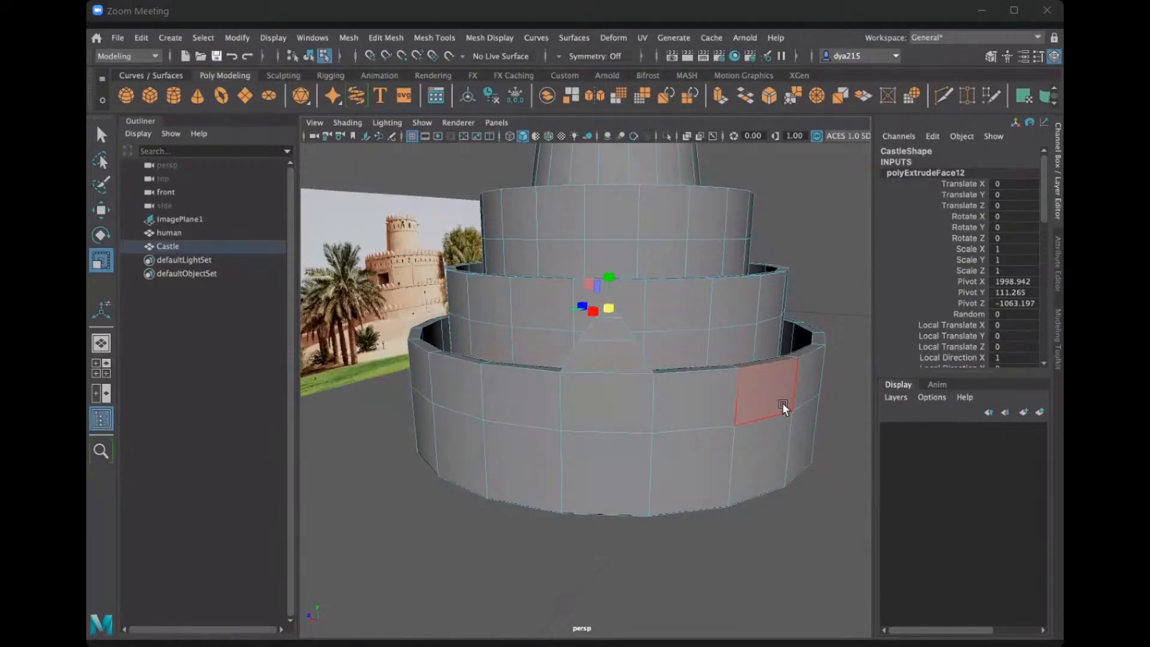
{"action": "key", "text": "ctrl+z"}
{"action": "key", "text": "ctrl+z"}
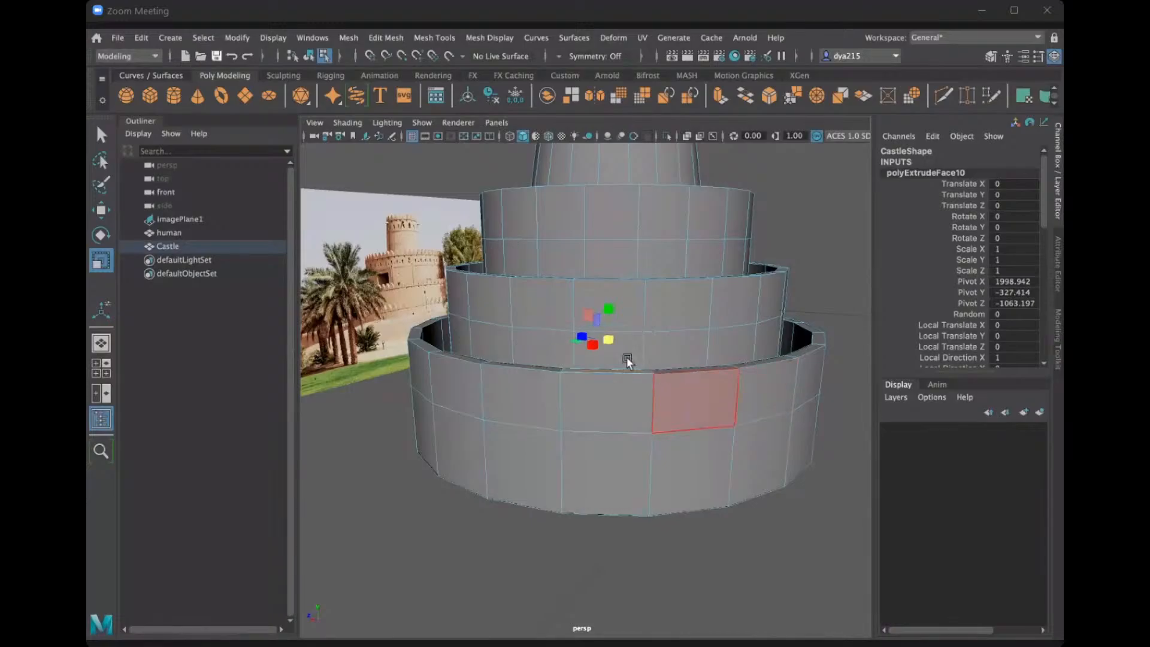
Examine the rims and face divisions of the Castle's tiers from several angles beside the reference photo.
{"action": "left_click_drag", "start_coordinate": [577, 353], "coordinate": [527, 371], "text": "alt"}
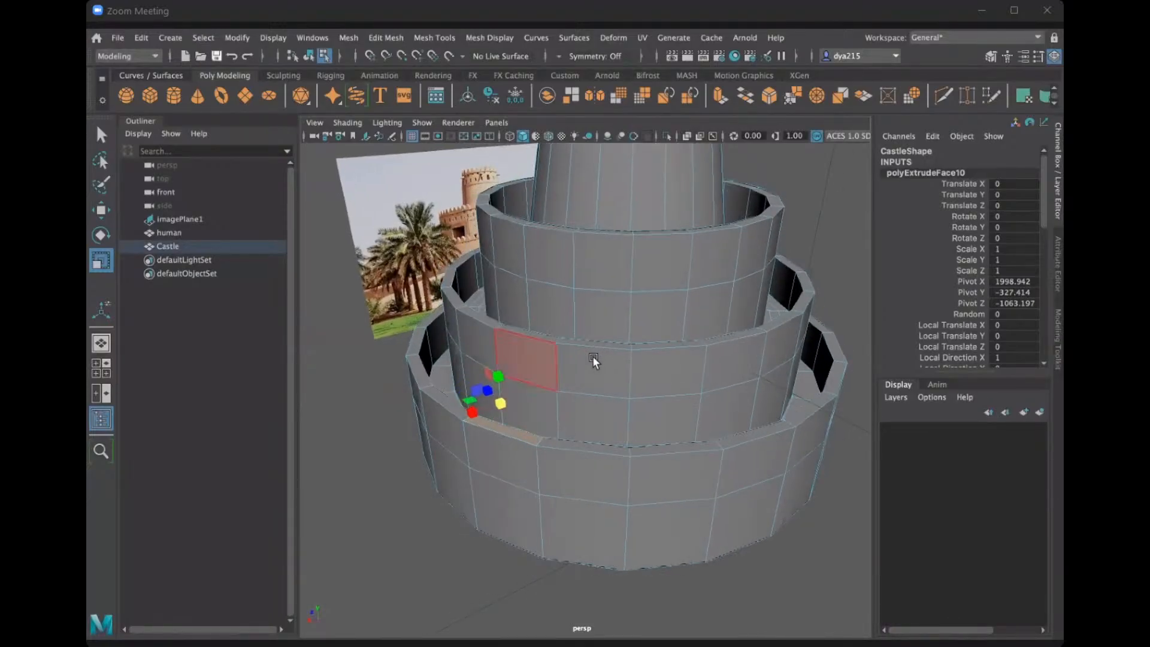
{"action": "scroll", "coordinate": [584, 359], "scroll_direction": "up", "scroll_amount": 3}
{"action": "scroll", "coordinate": [584, 359], "scroll_direction": "down", "scroll_amount": 3}
{"action": "left_click_drag", "start_coordinate": [590, 352], "coordinate": [578, 424], "text": "alt"}
{"action": "scroll", "coordinate": [516, 406], "scroll_direction": "up", "scroll_amount": 3}
{"action": "left_click_drag", "start_coordinate": [513, 406], "coordinate": [546, 355], "text": "alt"}
{"action": "scroll", "coordinate": [585, 377], "scroll_direction": "up", "scroll_amount": 3}
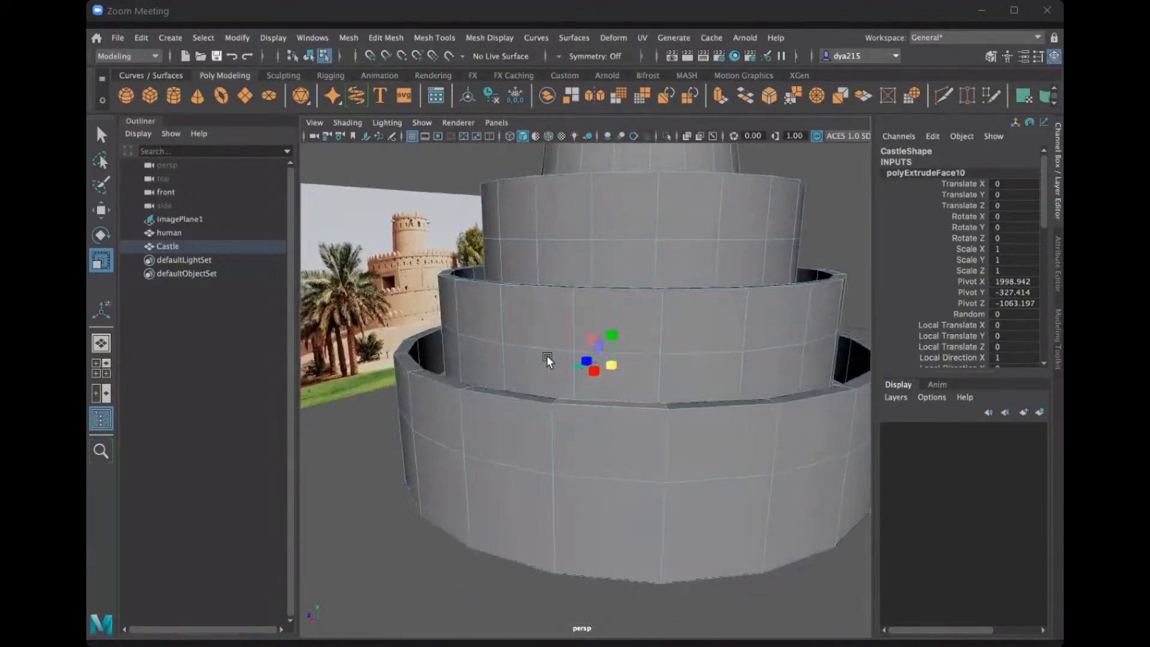
{"action": "left_click", "coordinate": [356, 445]}
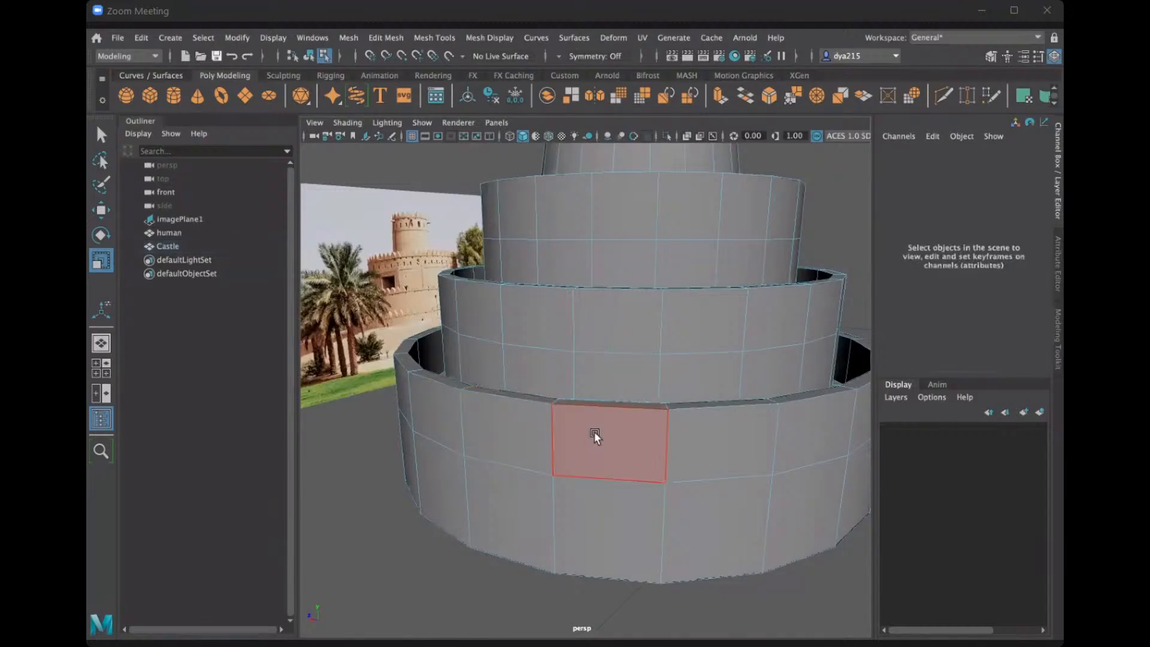
{"action": "scroll", "coordinate": [497, 357], "scroll_direction": "up", "scroll_amount": 1}
{"action": "scroll", "coordinate": [497, 357], "scroll_direction": "down", "scroll_amount": 3}
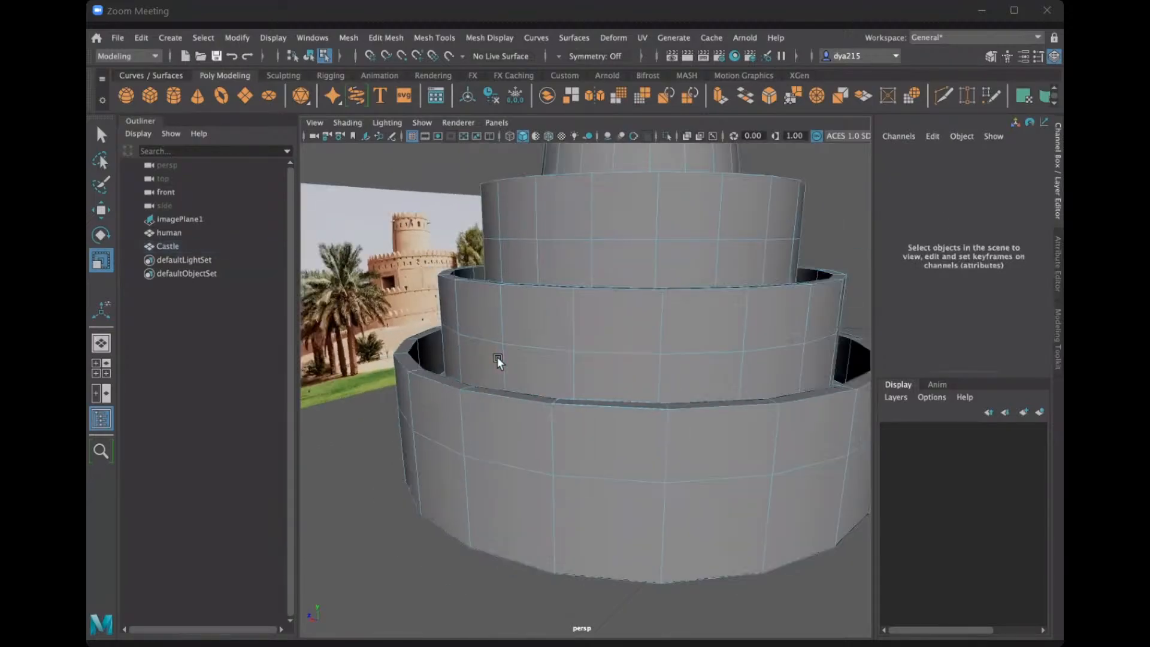
{"action": "middle_click_drag", "start_coordinate": [583, 347], "coordinate": [518, 378], "text": "alt"}
{"action": "left_click_drag", "start_coordinate": [517, 379], "coordinate": [517, 369], "text": "alt"}
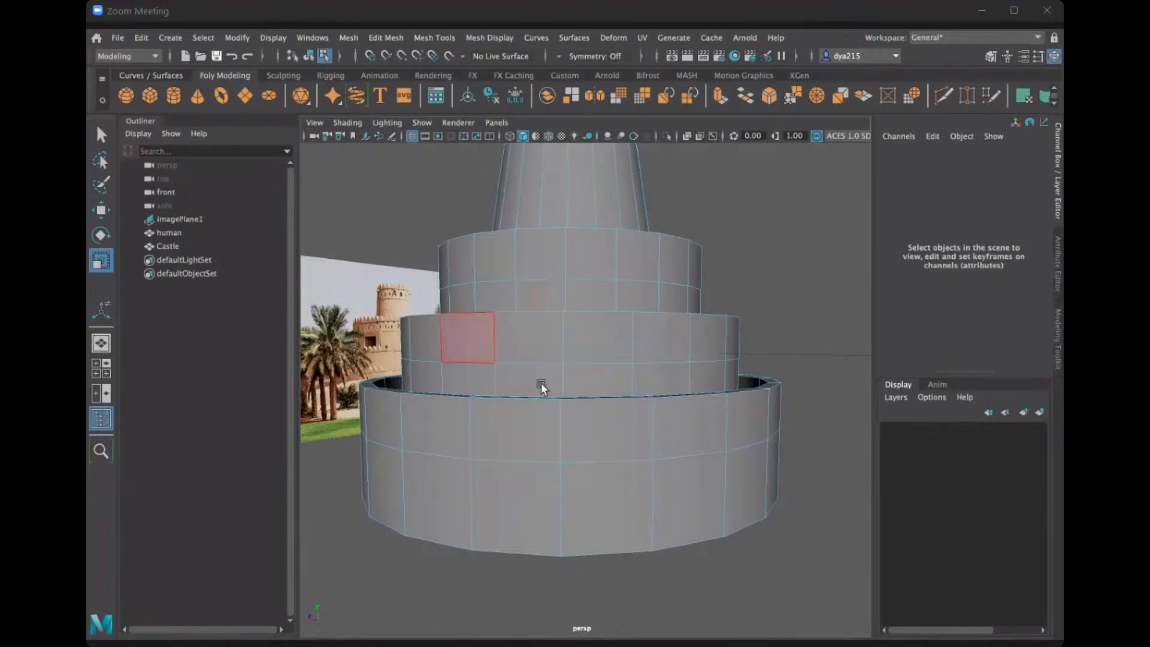
{"action": "left_click_drag", "start_coordinate": [537, 405], "coordinate": [533, 433], "text": "alt"}
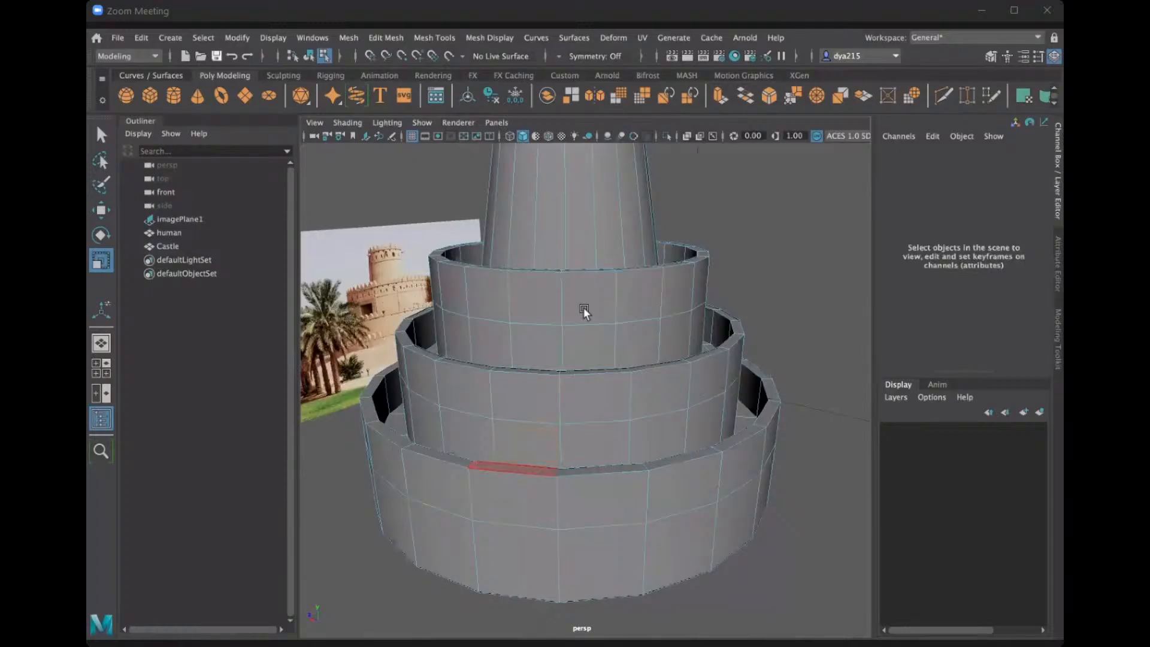
{"action": "left_click_drag", "start_coordinate": [531, 328], "coordinate": [462, 325], "text": "alt"}
{"action": "scroll", "coordinate": [527, 293], "scroll_direction": "down", "scroll_amount": 2}
{"action": "scroll", "coordinate": [462, 325], "scroll_direction": "up", "scroll_amount": 5}
{"action": "scroll", "coordinate": [590, 257], "scroll_direction": "down", "scroll_amount": 3}
{"action": "left_click_drag", "start_coordinate": [585, 281], "coordinate": [531, 303], "text": "alt"}
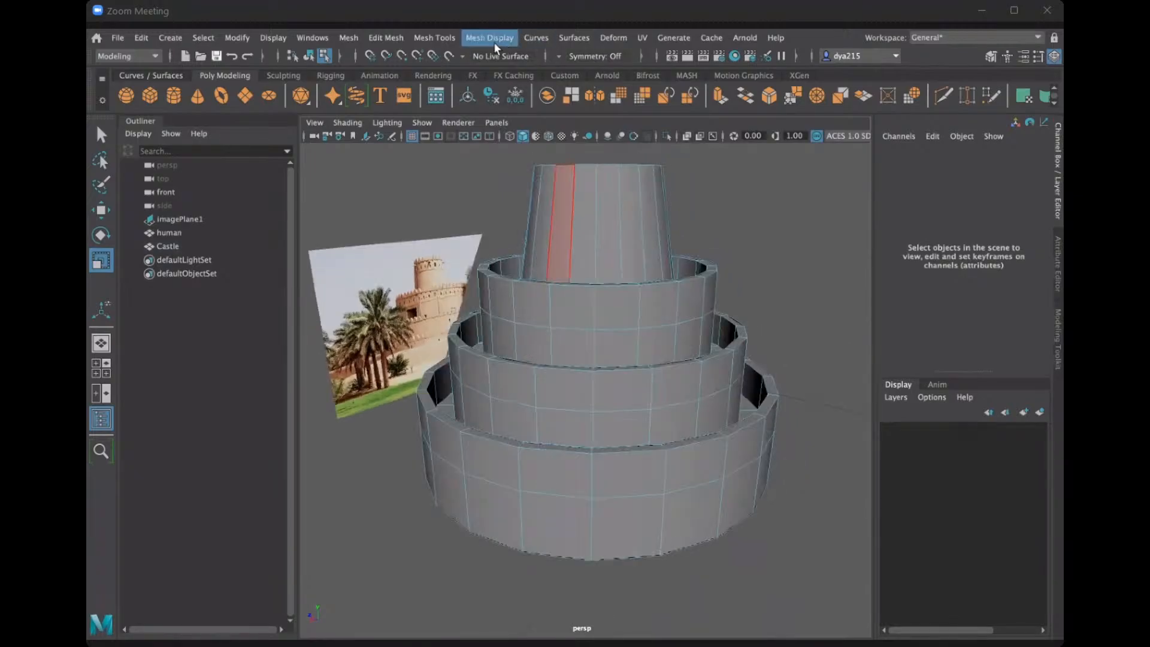
Set Insert Edge Loop to 1 edge loop and insert a vertical loop midway through a front face of the Castle's lowest wall.
{"action": "left_click", "coordinate": [443, 38]}
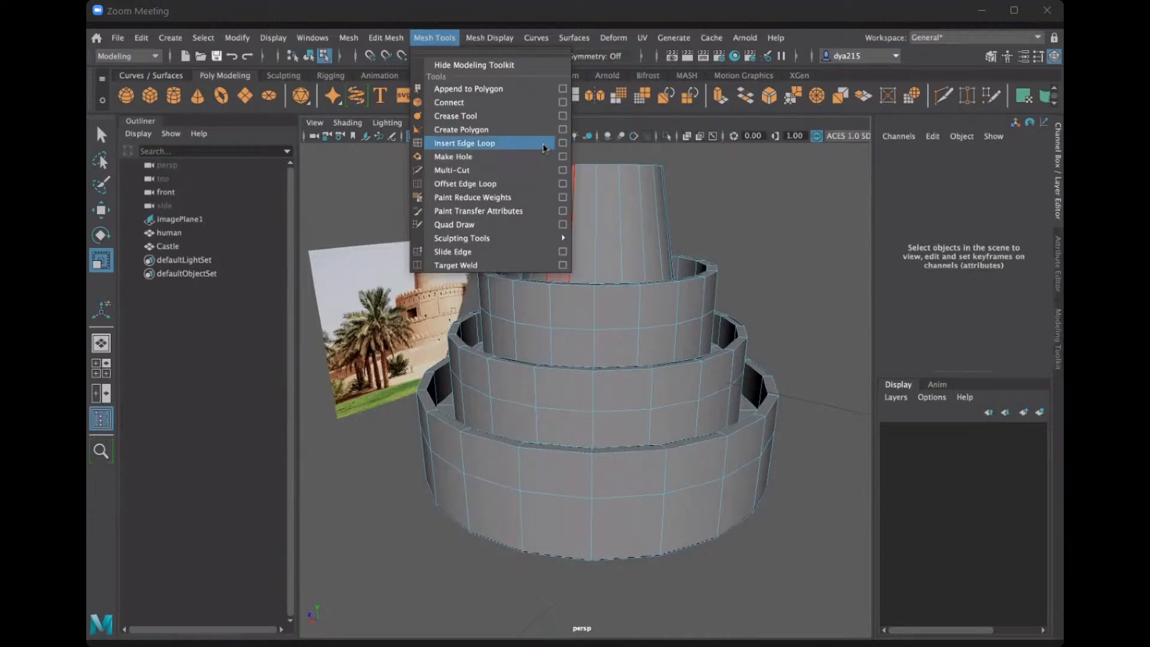
{"action": "left_click", "coordinate": [563, 143]}
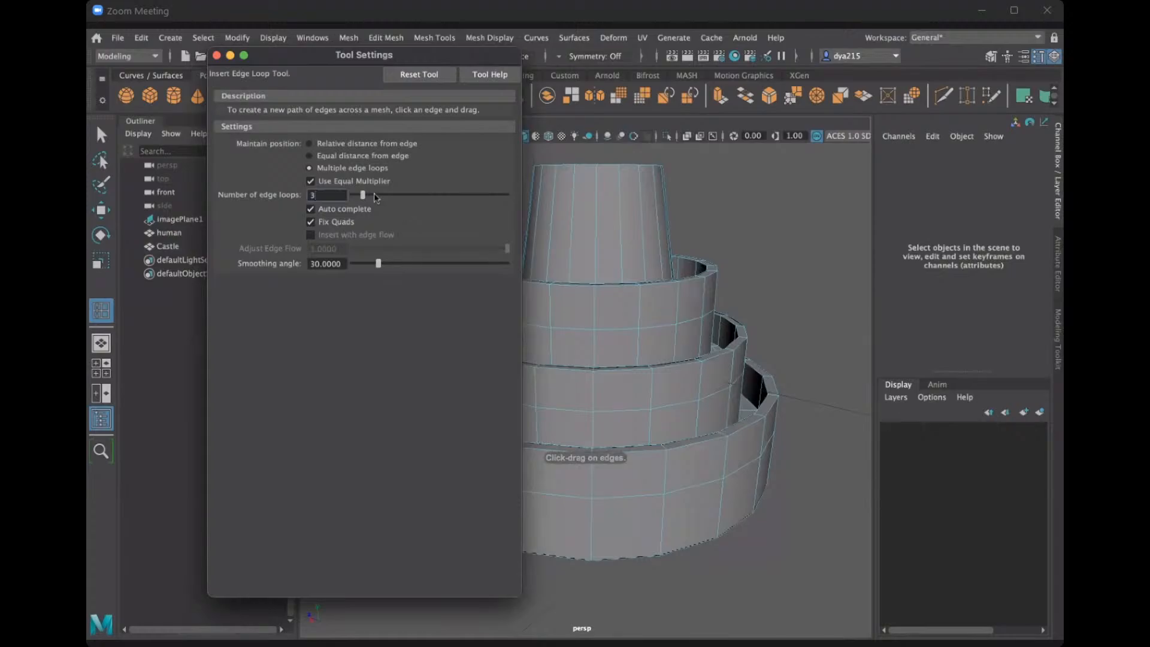
{"action": "left_click_drag", "start_coordinate": [334, 192], "coordinate": [288, 192]}
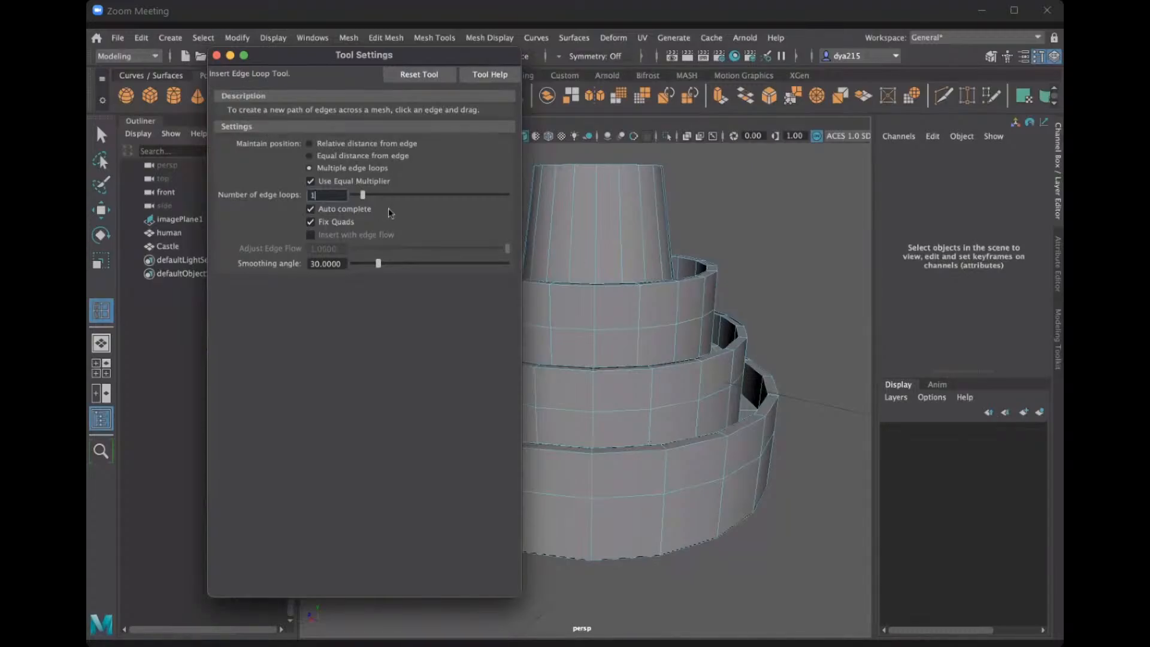
{"action": "left_click", "coordinate": [216, 55]}
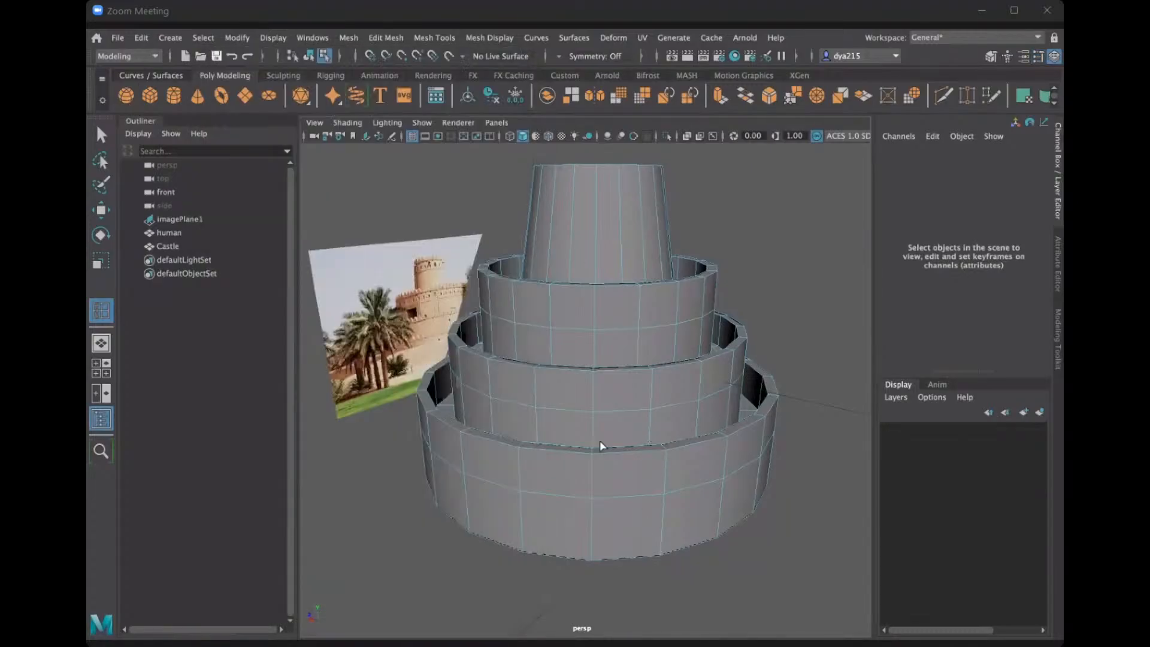
{"action": "left_click", "coordinate": [553, 449]}
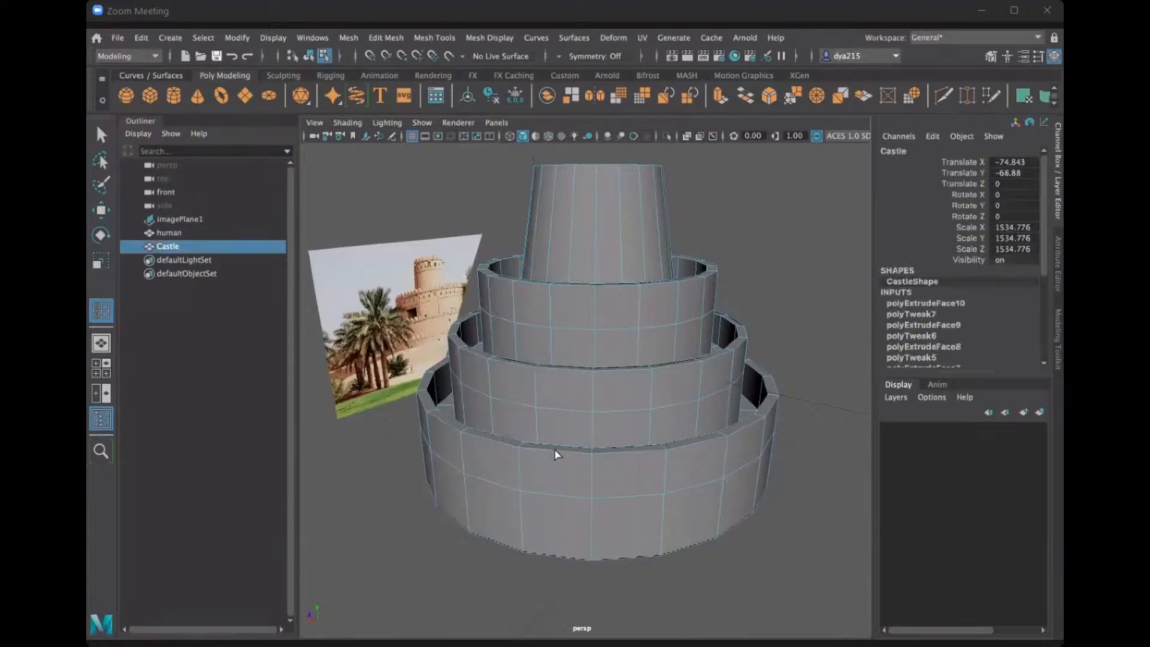
{"action": "left_click_drag", "start_coordinate": [603, 452], "coordinate": [607, 451], "text": "alt"}
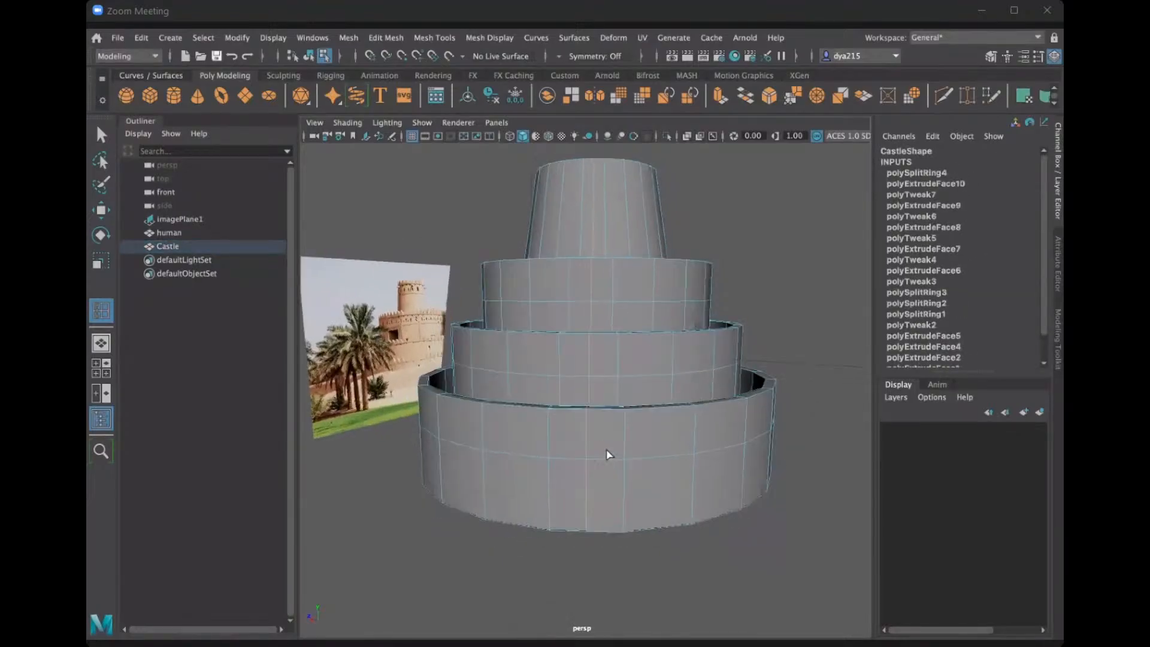
Try to insert another vertical edge loop in the lowest wall near its front face, and undo it.
{"action": "scroll", "coordinate": [606, 450], "scroll_direction": "up", "scroll_amount": 3}
{"action": "scroll", "coordinate": [606, 450], "scroll_direction": "up", "scroll_amount": 5}
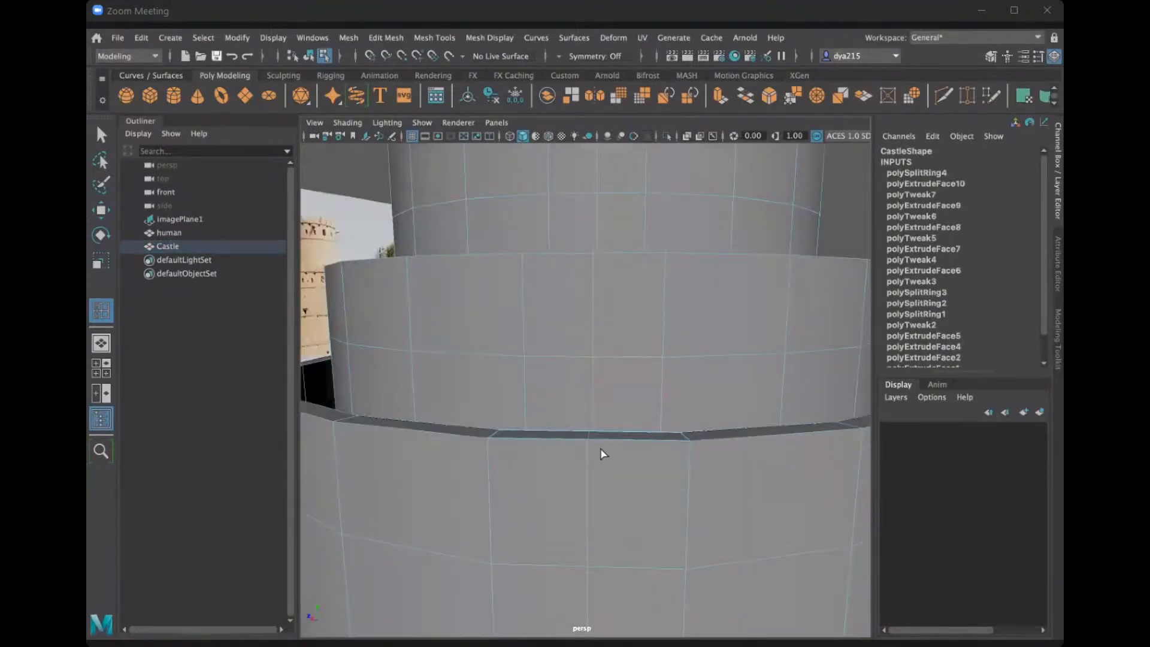
{"action": "scroll", "coordinate": [597, 450], "scroll_direction": "down", "scroll_amount": 3}
{"action": "scroll", "coordinate": [622, 395], "scroll_direction": "up", "scroll_amount": 1}
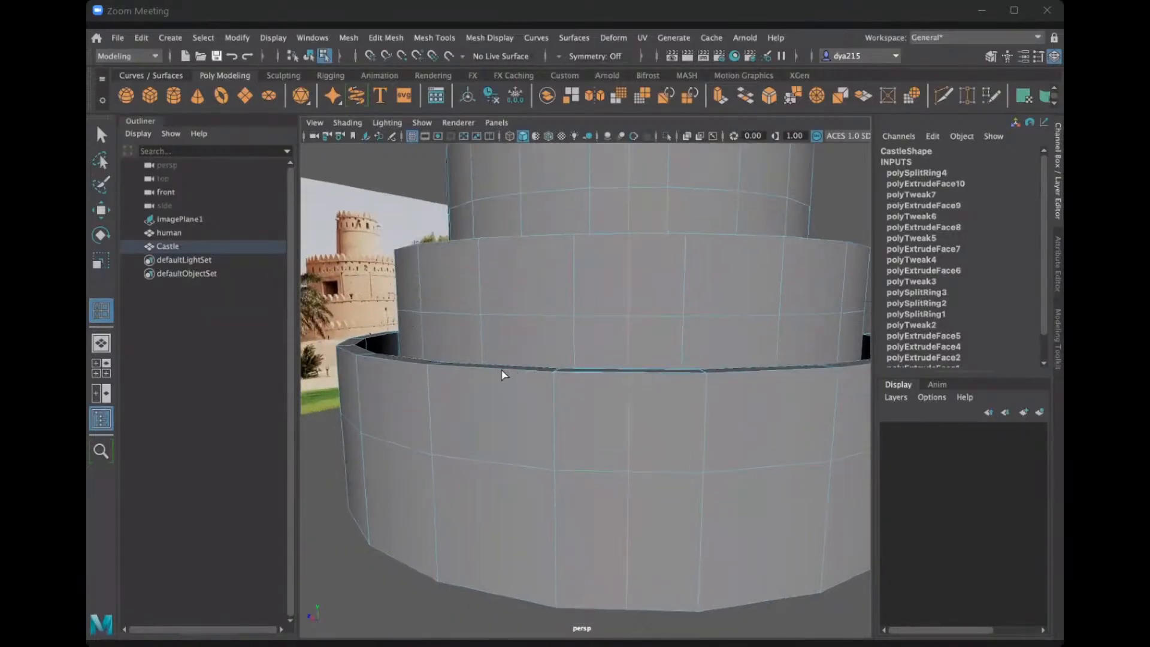
{"action": "left_click", "coordinate": [536, 374]}
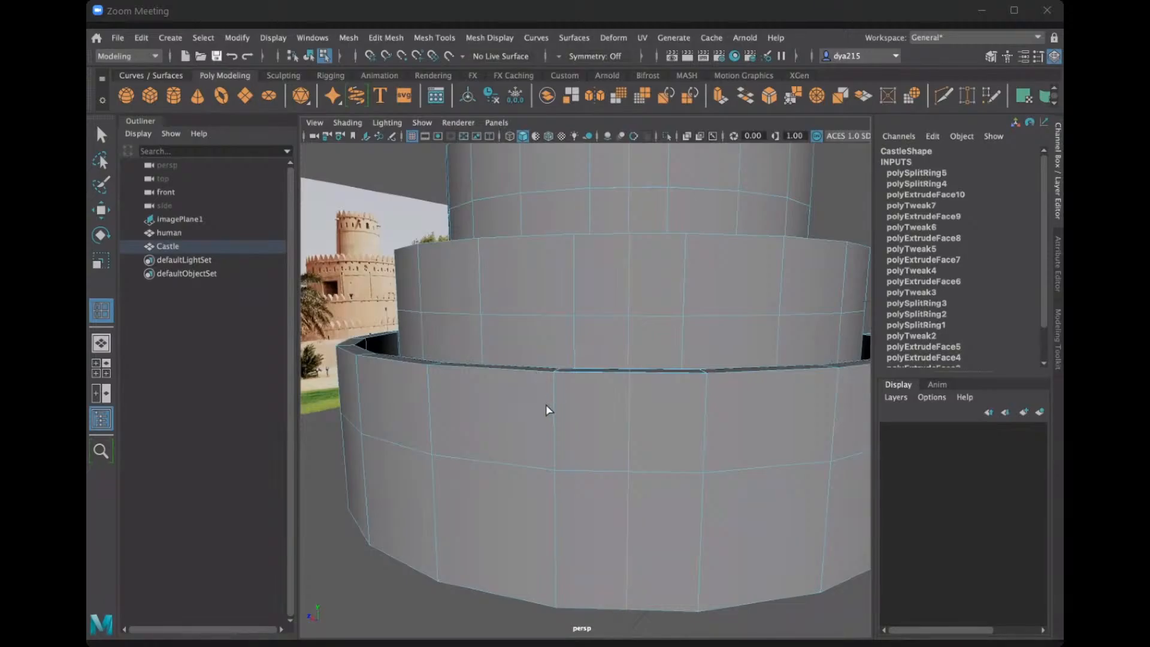
{"action": "key", "text": "ctrl+z"}
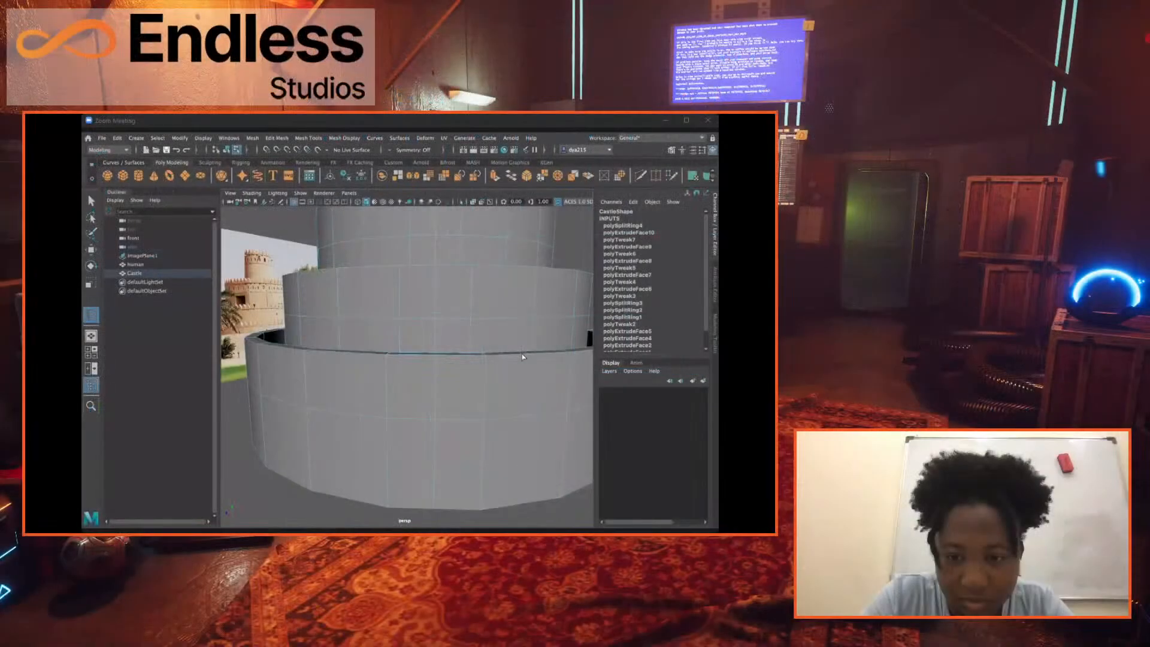
Insert six vertical edge loops midway through successive undivided faces around the Castle's lowest wall.
{"action": "left_click_drag", "start_coordinate": [426, 372], "coordinate": [385, 443], "text": "alt"}
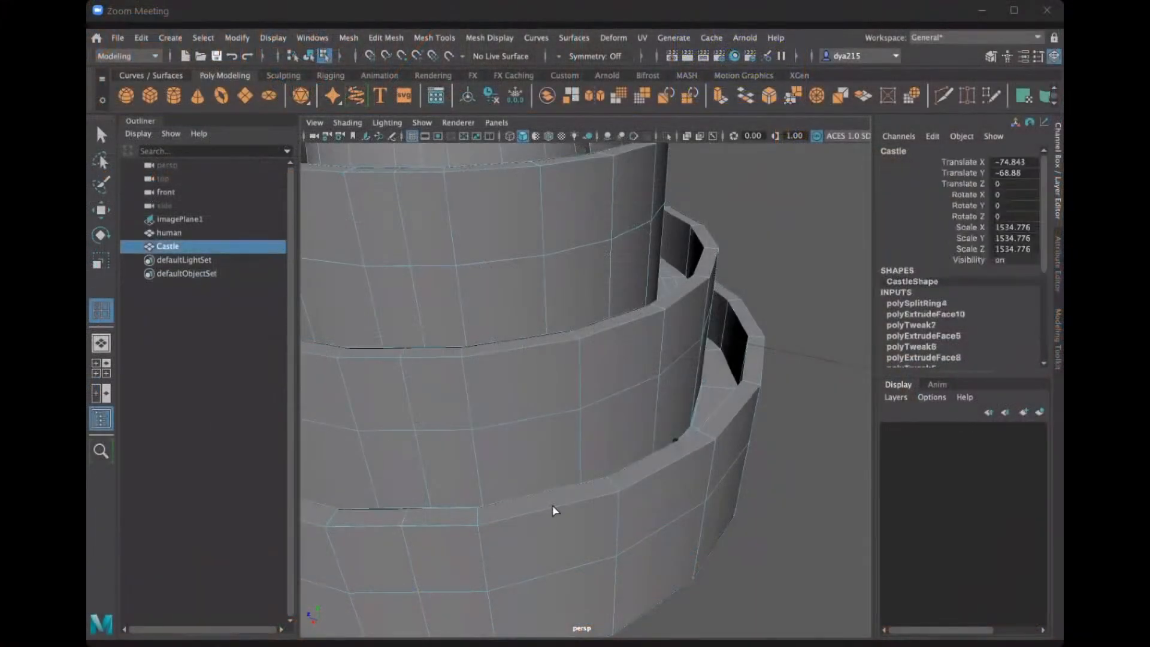
{"action": "left_click", "coordinate": [552, 505]}
{"action": "left_click_drag", "start_coordinate": [669, 483], "coordinate": [534, 430], "text": "alt"}
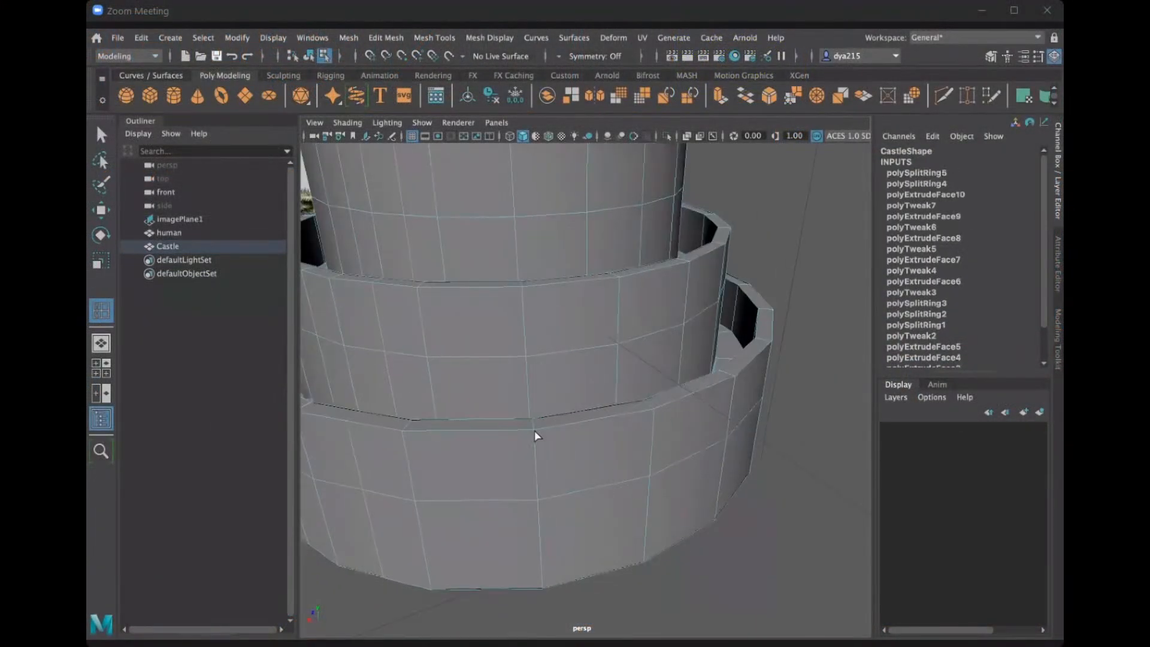
{"action": "left_click", "coordinate": [472, 430]}
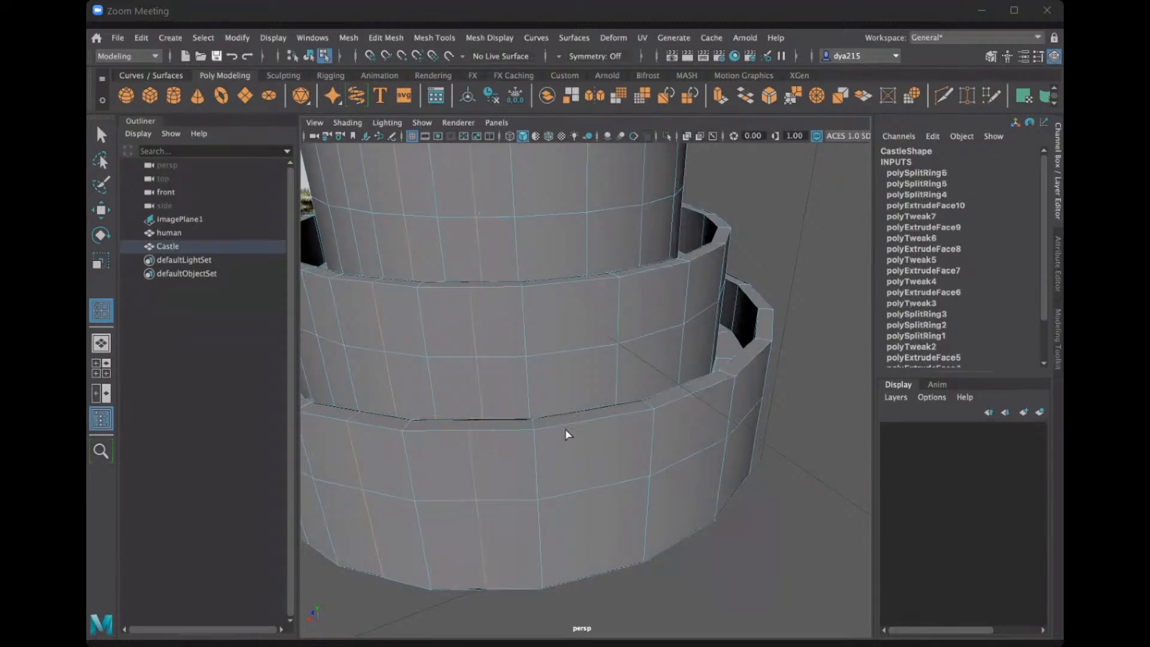
{"action": "left_click", "coordinate": [597, 418]}
{"action": "left_click_drag", "start_coordinate": [688, 410], "coordinate": [500, 480], "text": "alt"}
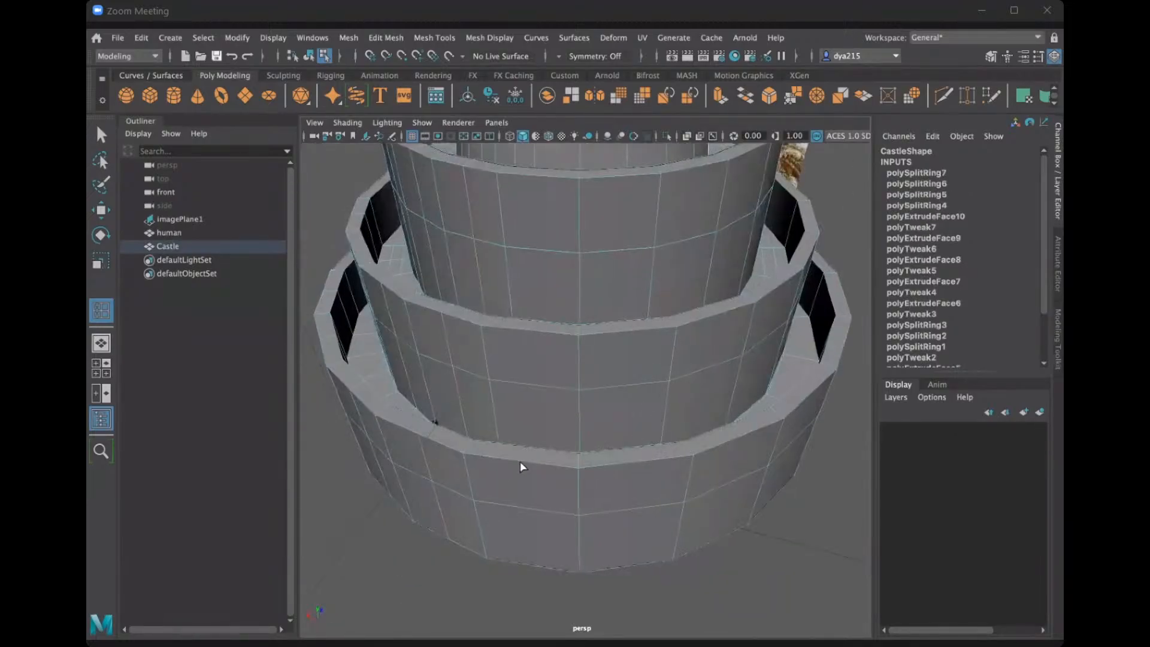
{"action": "left_click", "coordinate": [520, 459]}
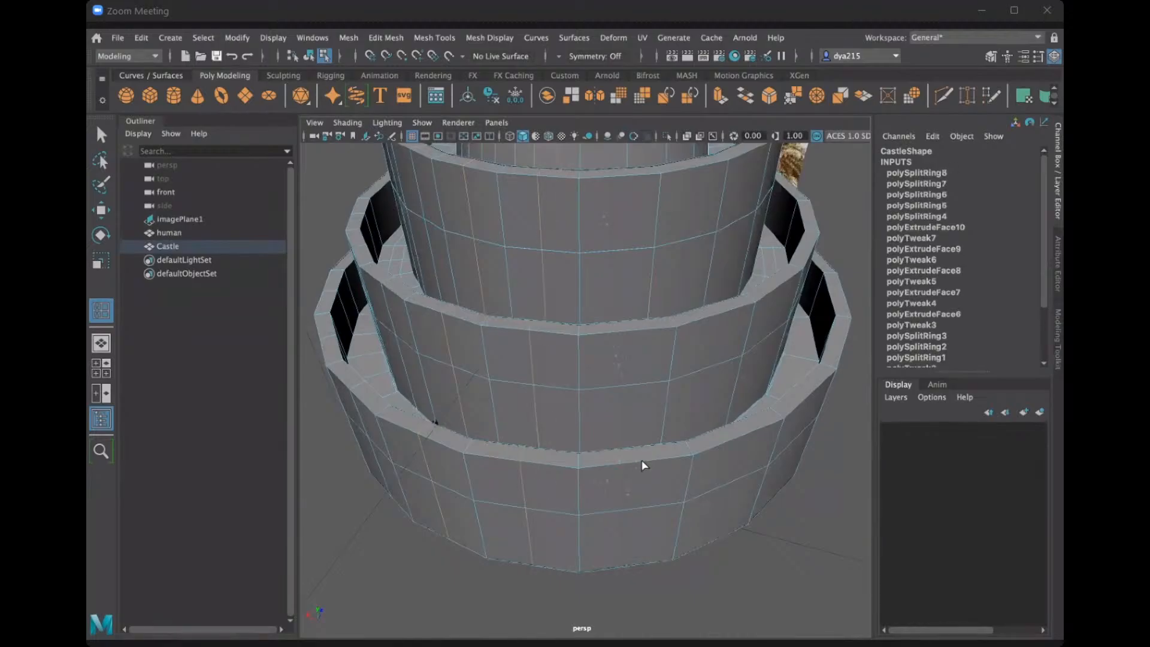
{"action": "left_click", "coordinate": [736, 445]}
{"action": "left_click", "coordinate": [740, 439]}
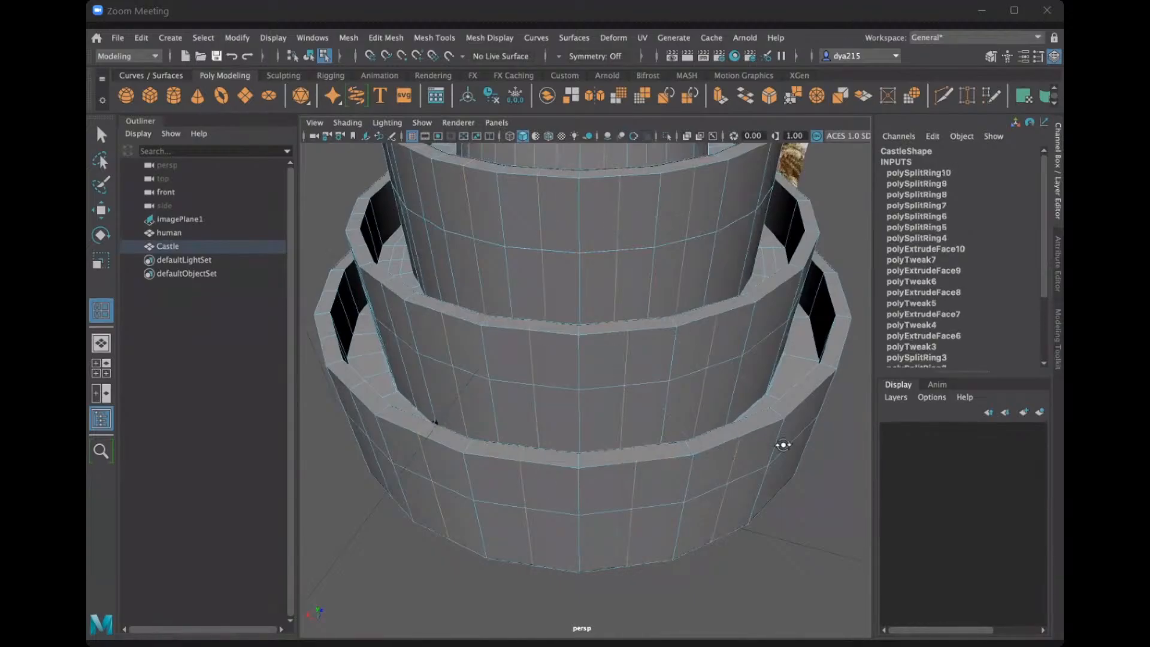
Continue around the Castle and halve the remaining wide faces of the lowest wall with six more vertical edge loops.
{"action": "left_click_drag", "start_coordinate": [783, 443], "coordinate": [675, 473], "text": "alt"}
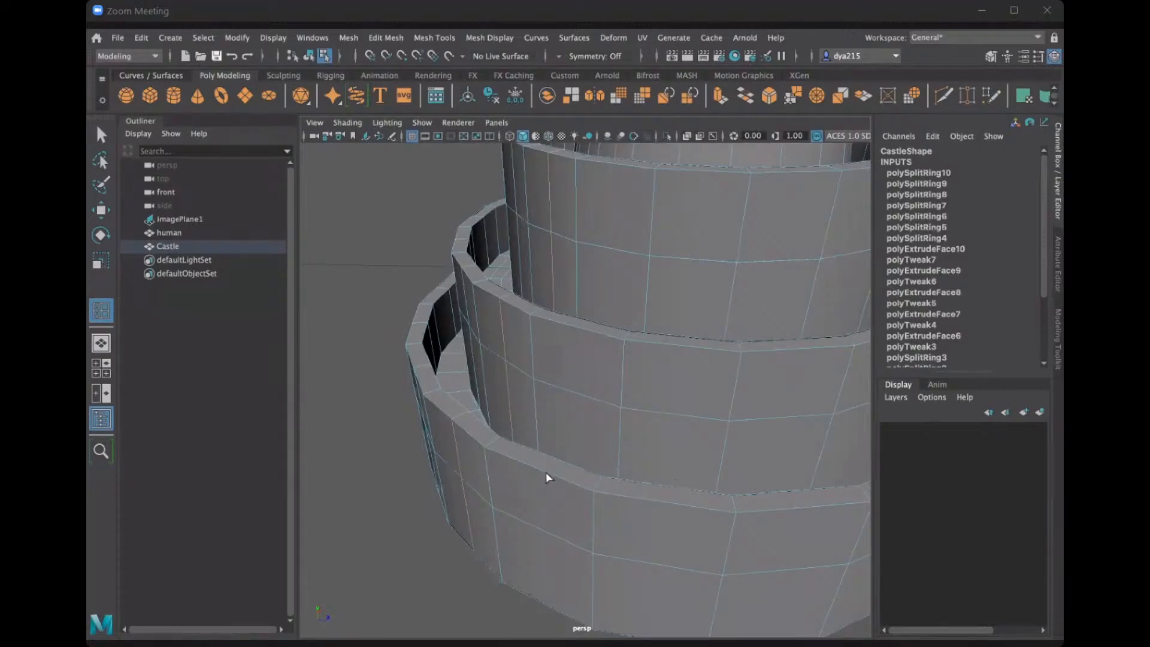
{"action": "left_click", "coordinate": [665, 490]}
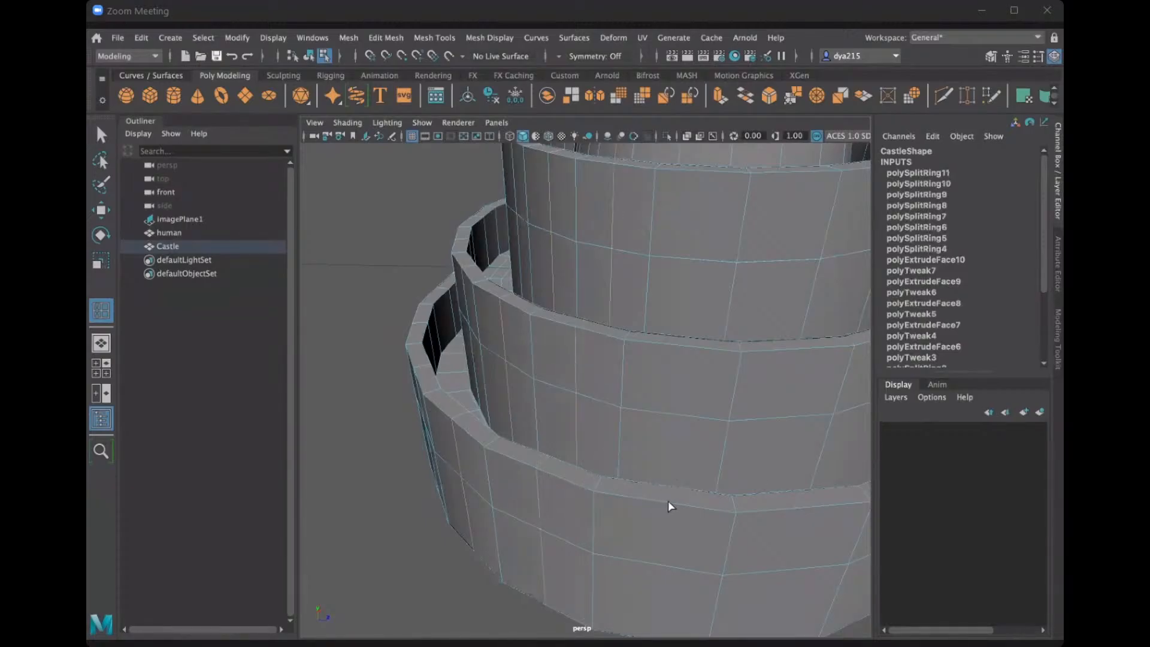
{"action": "left_click", "coordinate": [667, 500]}
{"action": "left_click", "coordinate": [807, 505]}
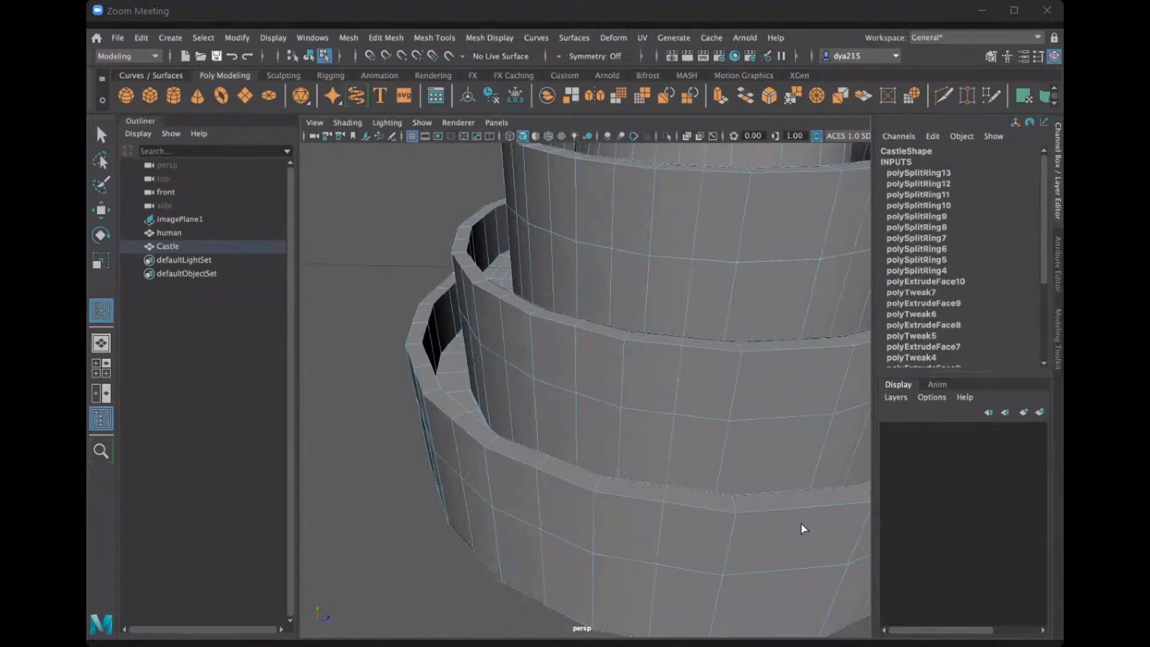
{"action": "left_click_drag", "start_coordinate": [791, 523], "coordinate": [754, 523], "text": "alt"}
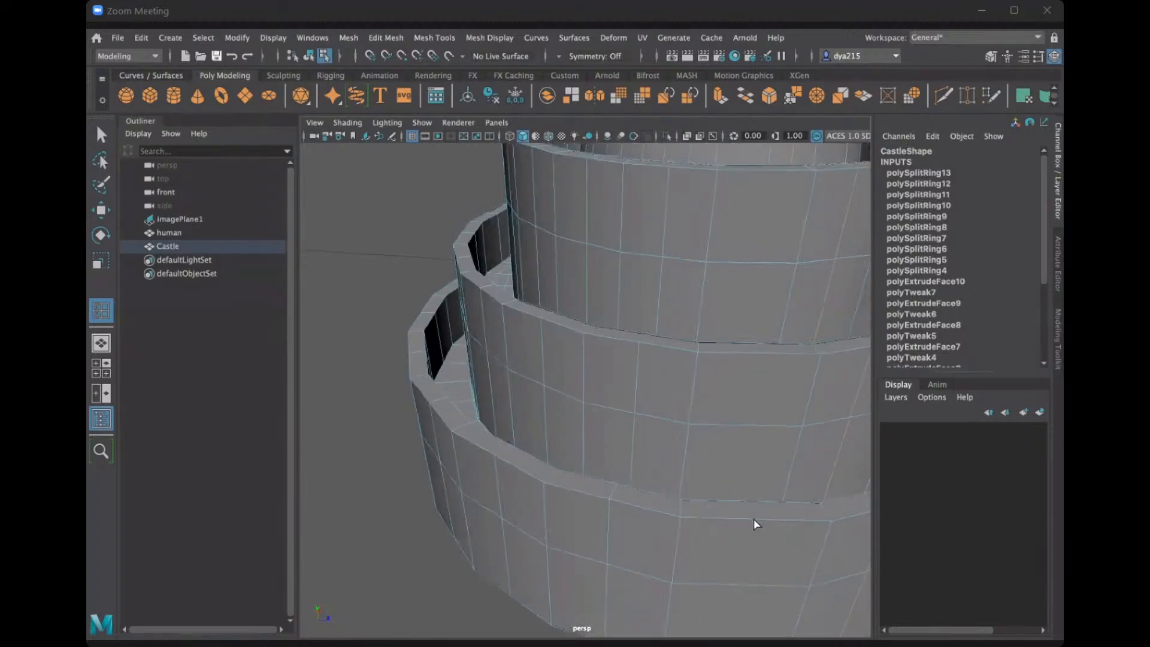
{"action": "left_click", "coordinate": [753, 524]}
{"action": "left_click_drag", "start_coordinate": [782, 530], "coordinate": [698, 490], "text": "alt"}
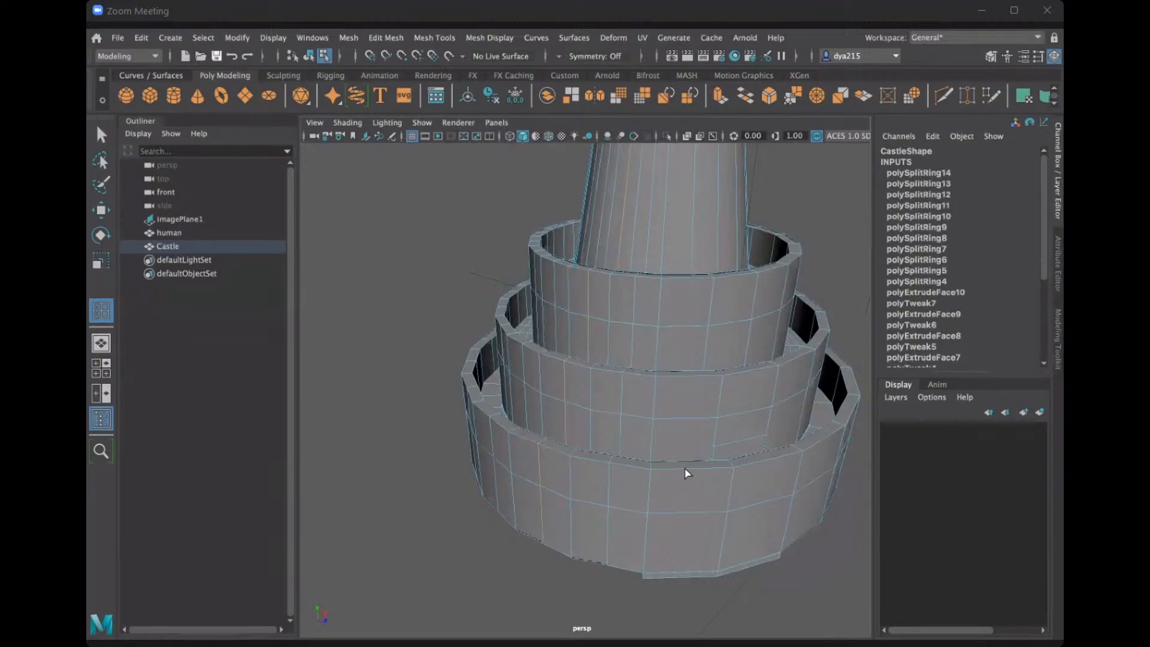
{"action": "left_click", "coordinate": [687, 471]}
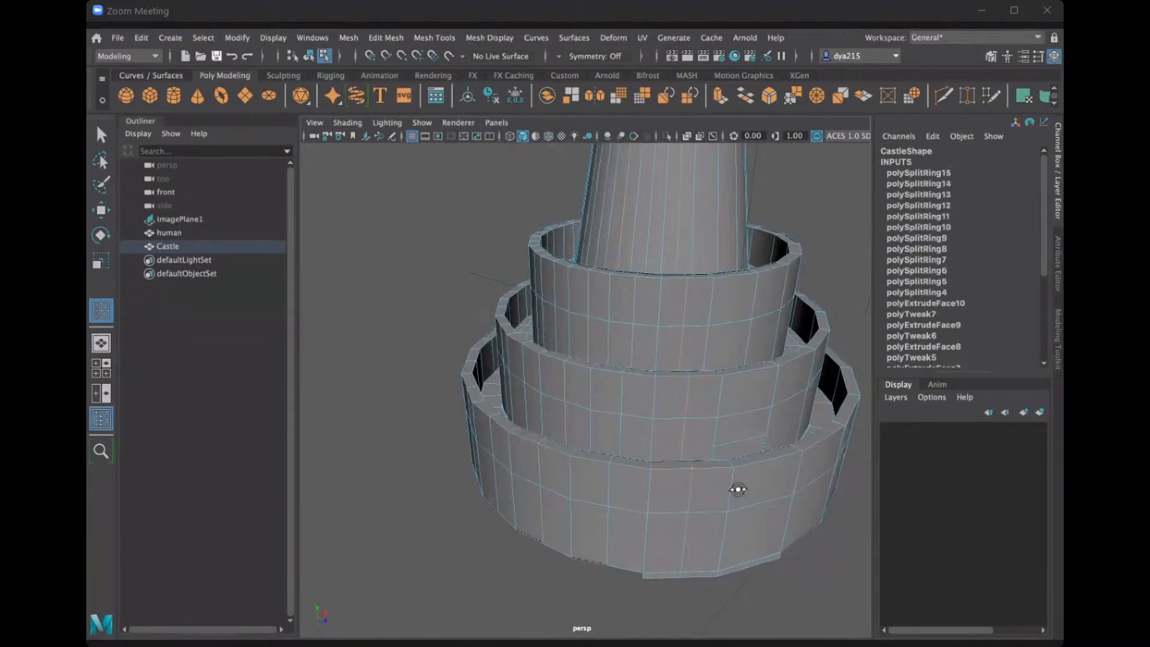
{"action": "mouse_move", "coordinate": [736, 485]}
{"action": "left_mouse_down", "text": "alt"}
{"action": "mouse_move", "coordinate": [674, 486]}
{"action": "mouse_move", "coordinate": [652, 472]}
{"action": "mouse_move", "coordinate": [658, 442]}
{"action": "left_mouse_up", "text": "alt"}
{"action": "left_click", "coordinate": [712, 472]}
Examine the subdivided rims and tower from all sides and compare them with the reference photo.
{"action": "scroll", "coordinate": [484, 506], "scroll_direction": "up", "scroll_amount": 3}
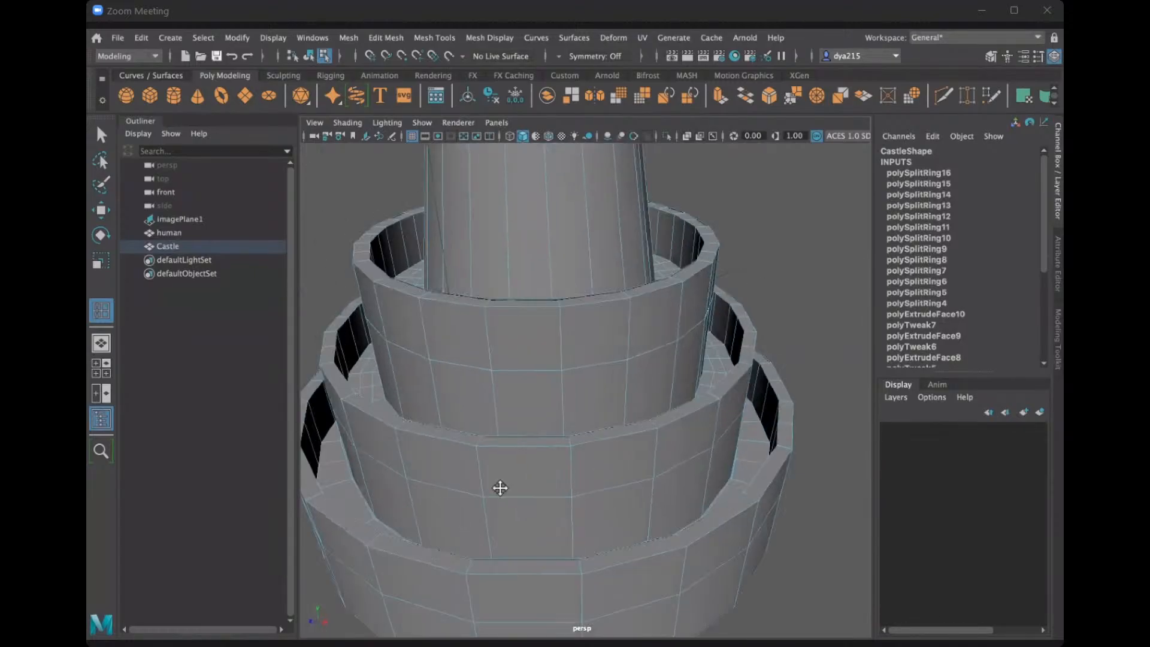
{"action": "middle_click_drag", "start_coordinate": [500, 487], "coordinate": [641, 472], "text": "alt"}
{"action": "middle_click_drag", "start_coordinate": [413, 494], "coordinate": [550, 478], "text": "alt"}
{"action": "left_click_drag", "start_coordinate": [549, 477], "coordinate": [456, 402], "text": "alt"}
{"action": "scroll", "coordinate": [497, 468], "scroll_direction": "up", "scroll_amount": 3}
{"action": "scroll", "coordinate": [445, 392], "scroll_direction": "down", "scroll_amount": 8}
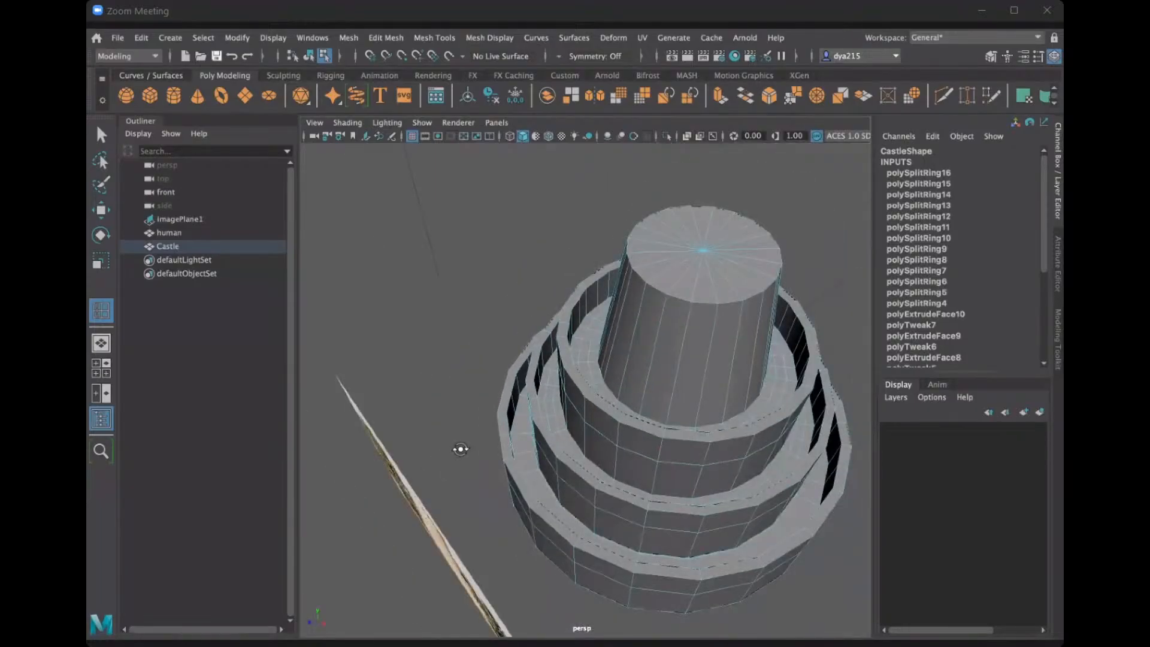
{"action": "left_click", "coordinate": [460, 450]}
{"action": "left_click_drag", "start_coordinate": [460, 450], "coordinate": [479, 303], "text": "alt"}
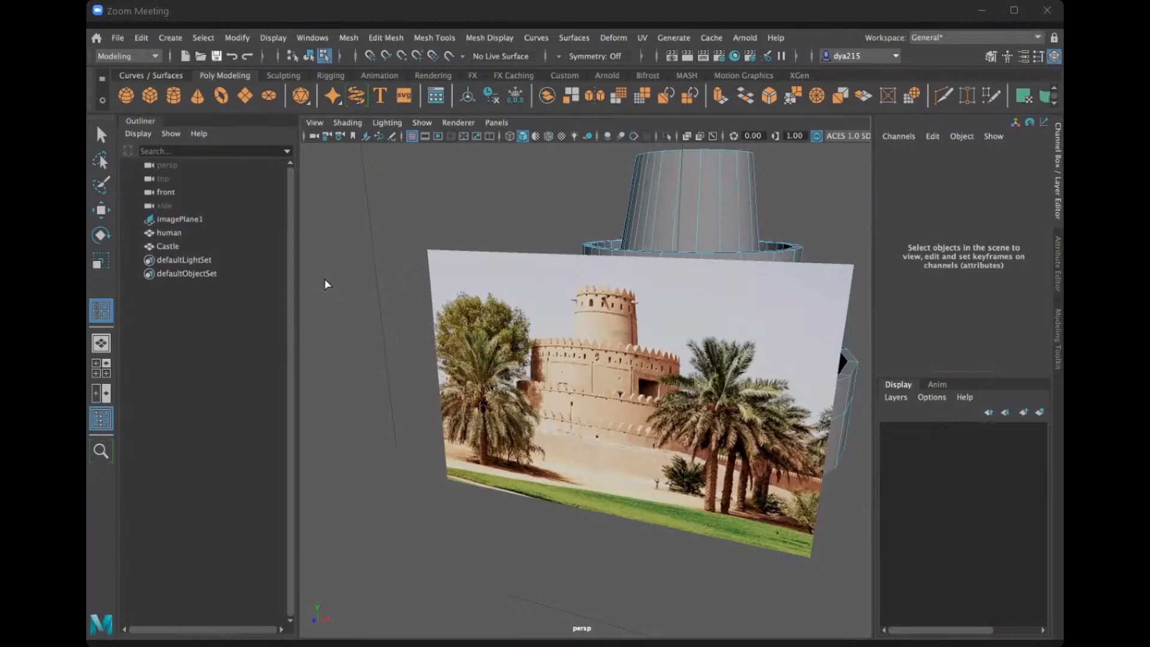
Create a display layer from imagePlane1 and try to add the selected image plane to it.
{"action": "left_click", "coordinate": [182, 219]}
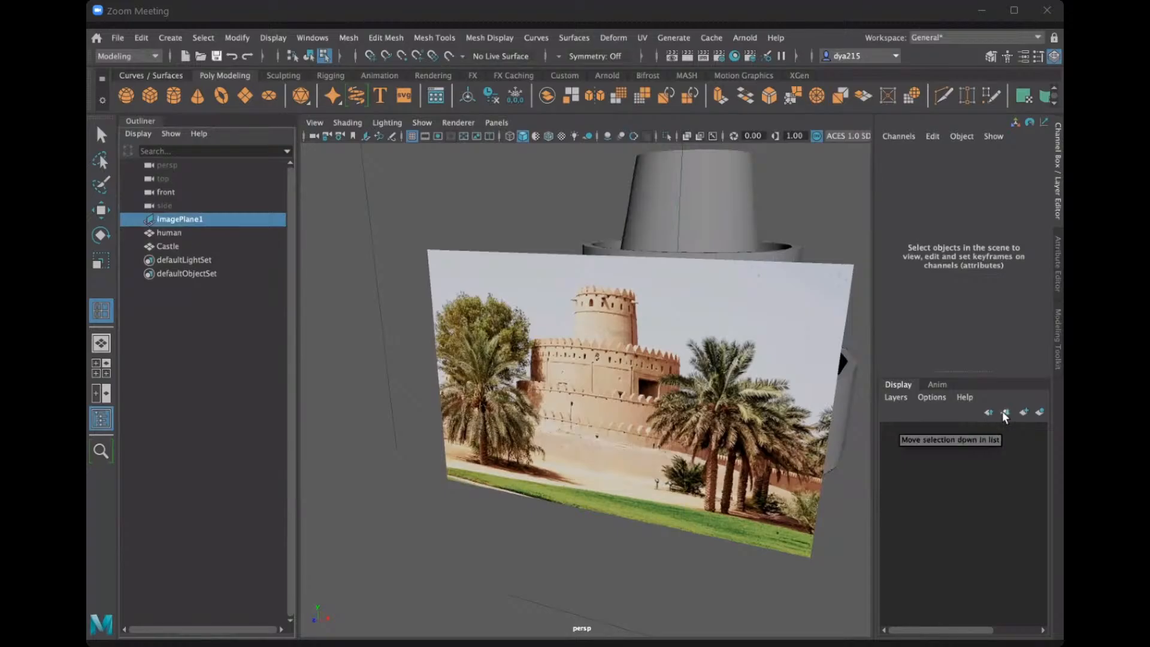
{"action": "left_click", "coordinate": [1040, 413]}
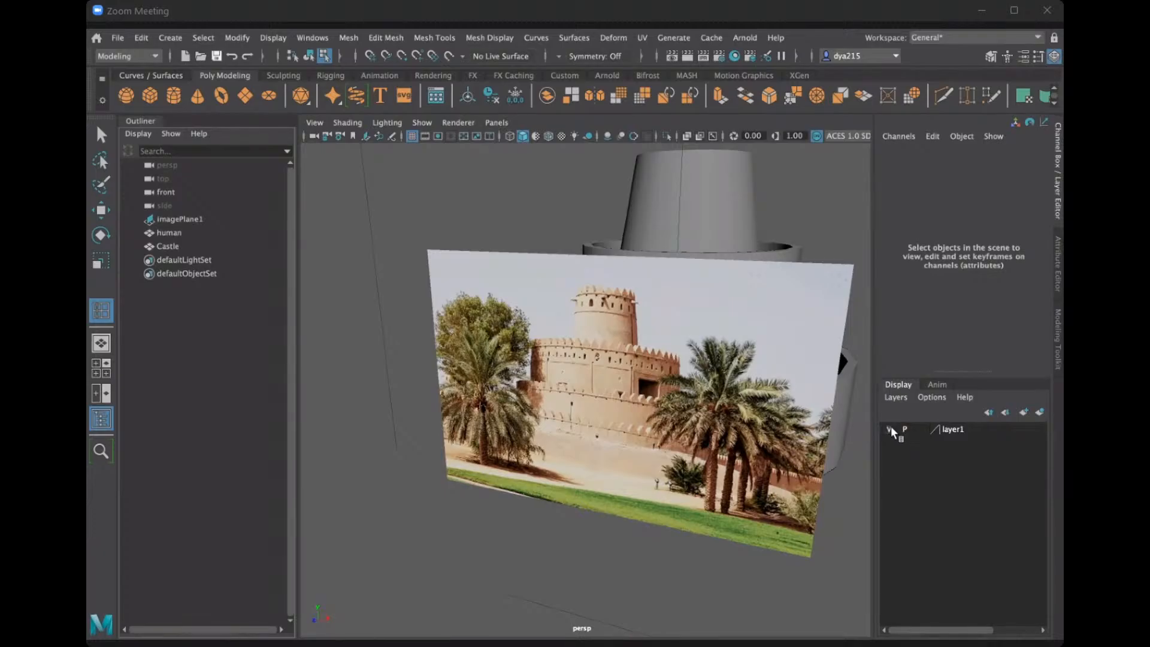
{"action": "left_click", "coordinate": [956, 430]}
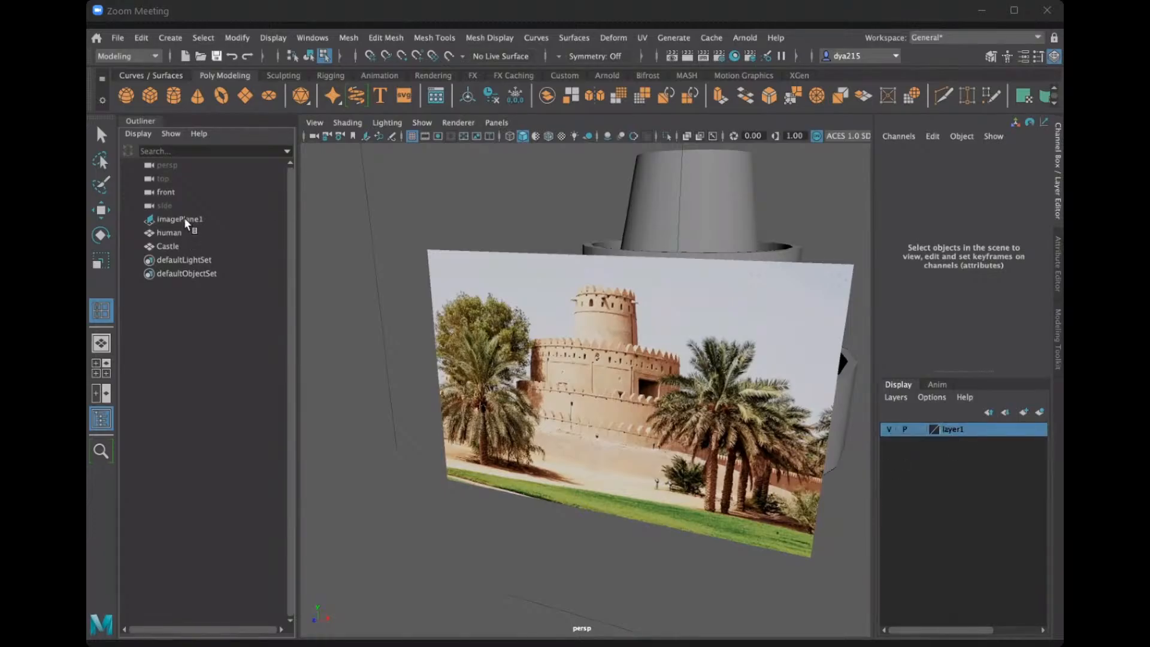
{"action": "left_click", "coordinate": [184, 218]}
{"action": "right_click", "coordinate": [960, 428]}
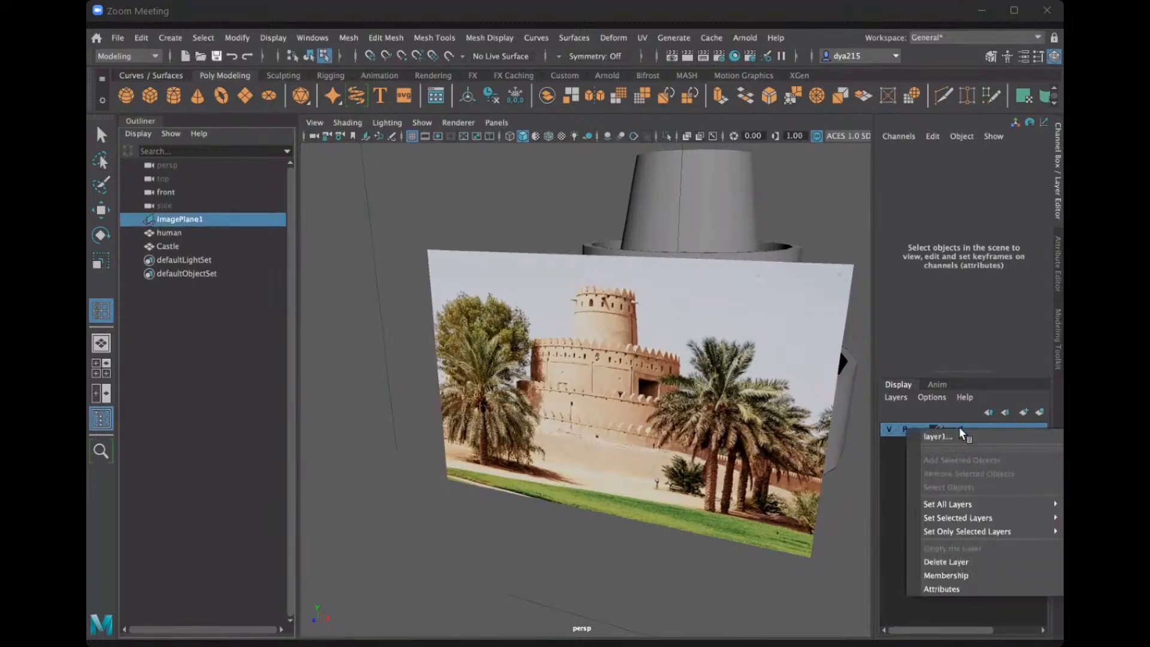
{"action": "left_click", "coordinate": [909, 431]}
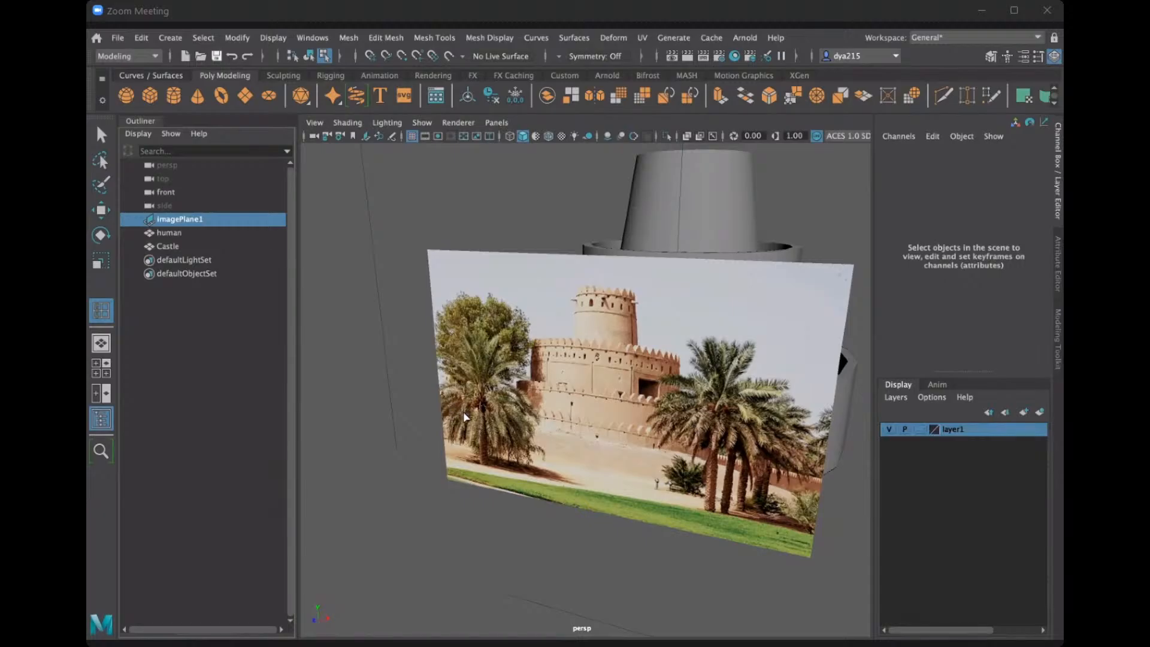
Try to add imagePlane1 to layer1, and create another empty display layer.
{"action": "left_click", "coordinate": [748, 413]}
{"action": "left_click_drag", "start_coordinate": [748, 413], "coordinate": [342, 360], "text": "alt"}
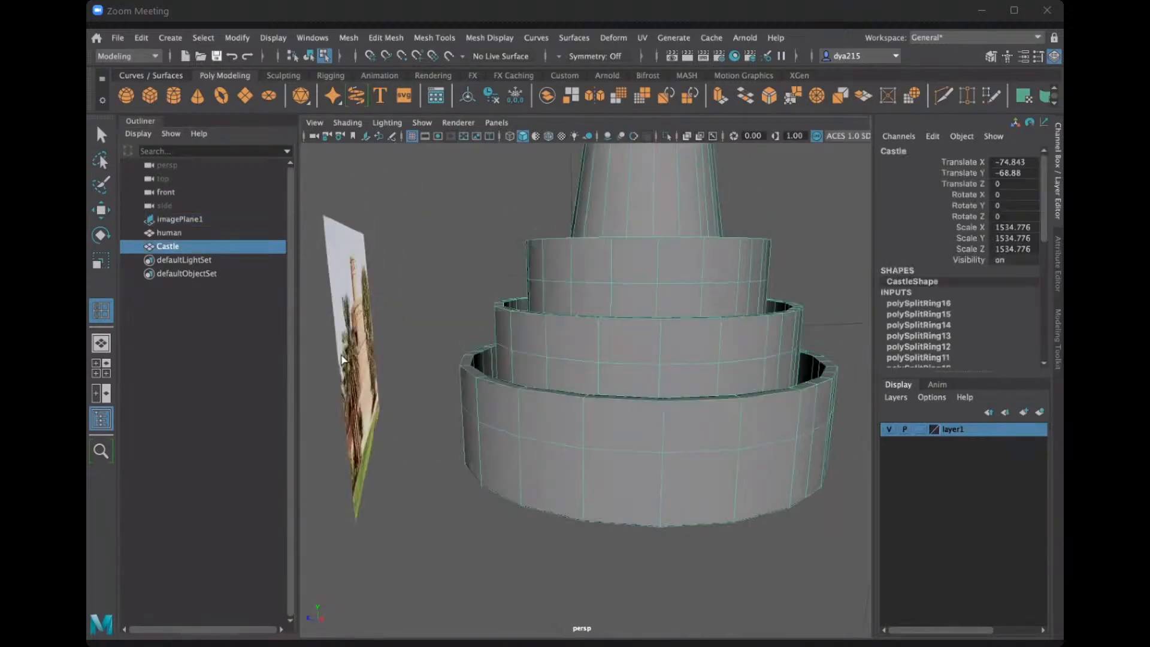
{"action": "left_click", "coordinate": [359, 315]}
{"action": "left_click_drag", "start_coordinate": [462, 336], "coordinate": [629, 372], "text": "alt"}
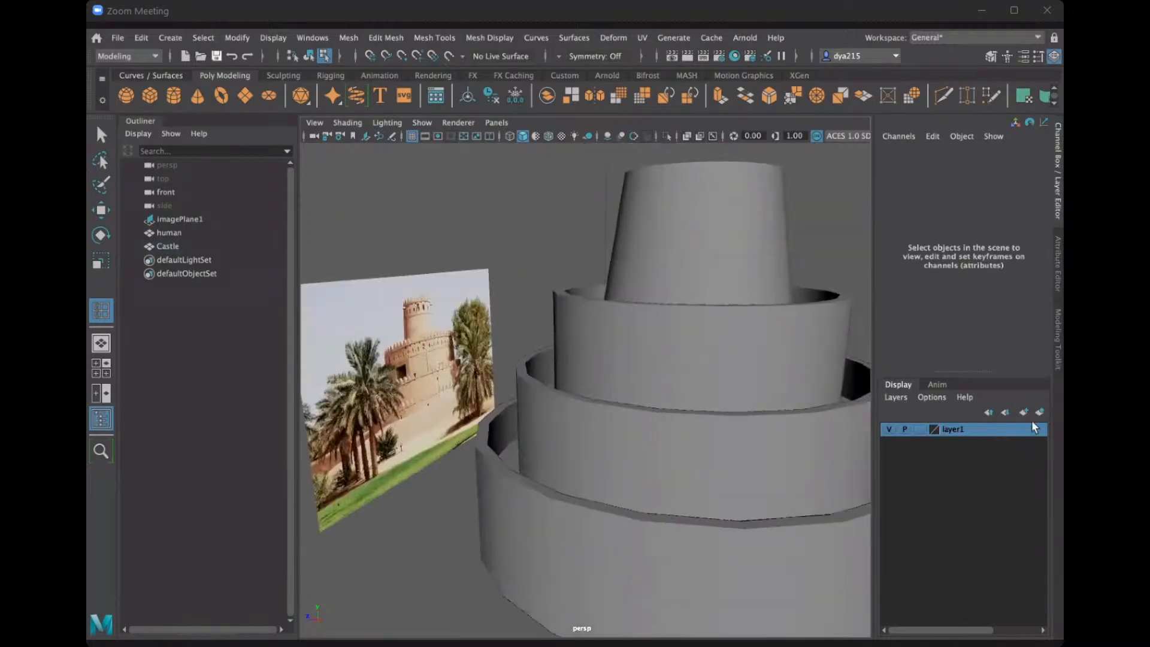
{"action": "right_click", "coordinate": [967, 436]}
{"action": "left_click", "coordinate": [166, 218]}
{"action": "middle_click_drag", "start_coordinate": [171, 219], "coordinate": [947, 427]}
{"action": "right_click", "coordinate": [948, 429]}
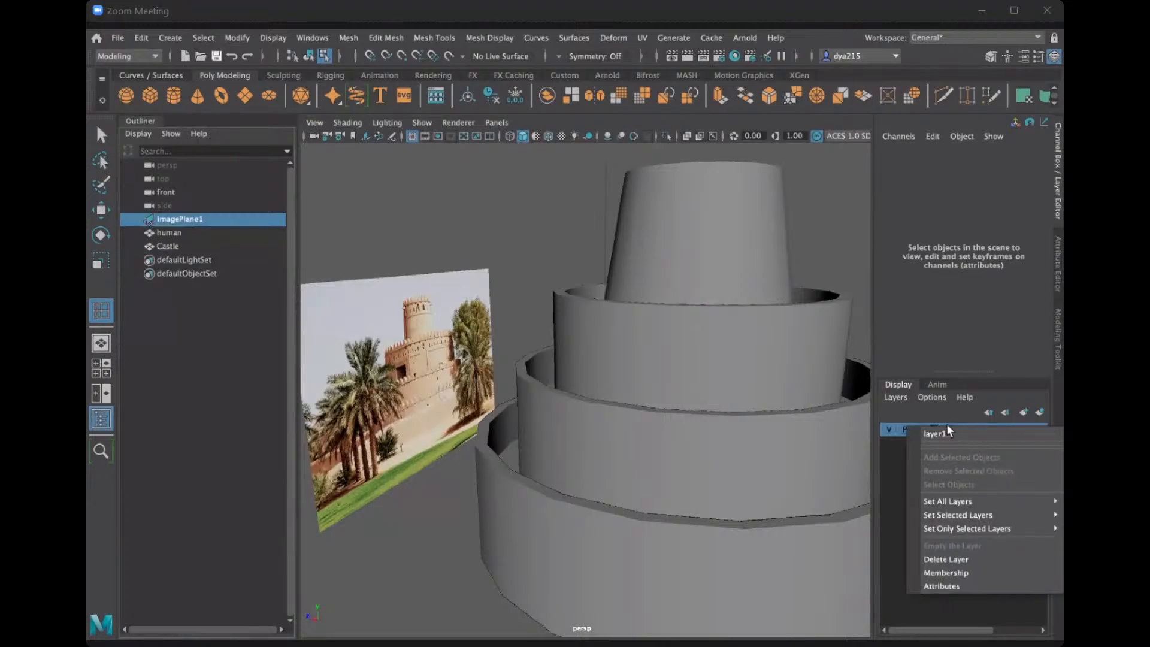
{"action": "left_click", "coordinate": [952, 427]}
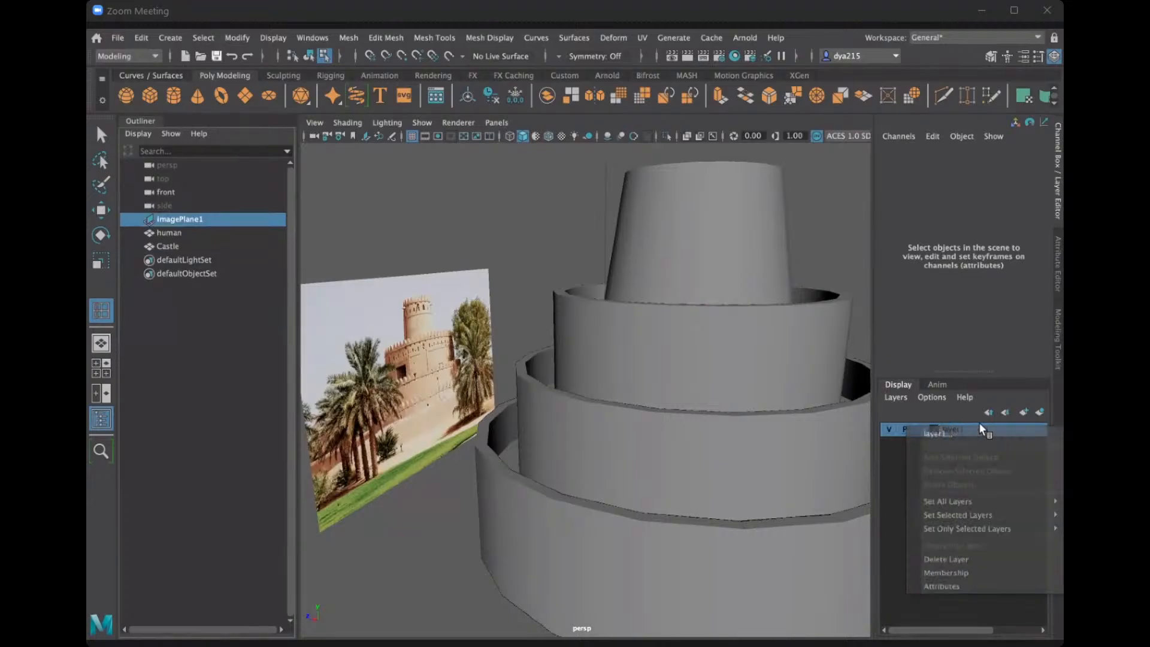
{"action": "left_click", "coordinate": [1039, 412]}
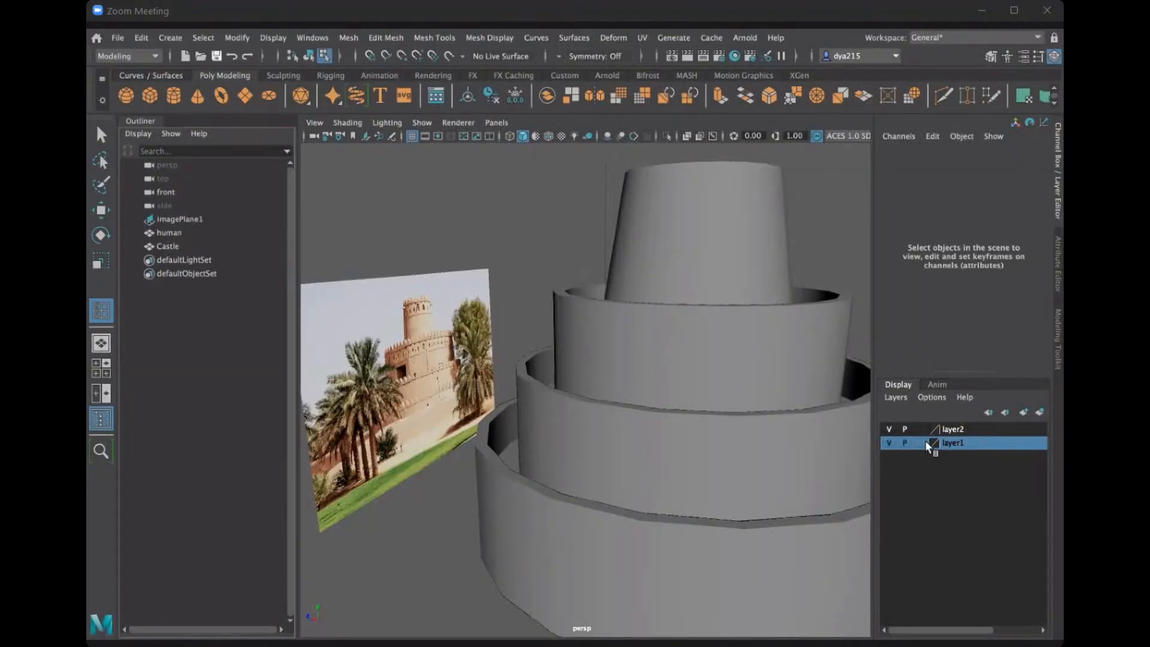
Delete both display layers, layer1 and layer2.
{"action": "left_click", "coordinate": [888, 442]}
{"action": "right_click", "coordinate": [901, 443]}
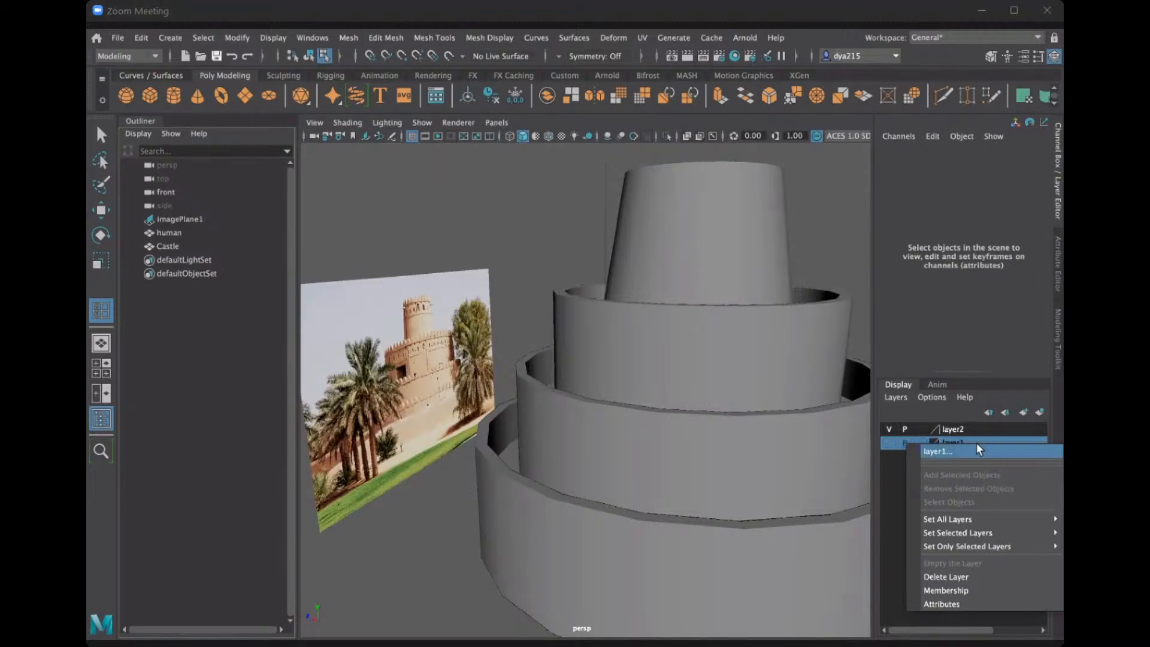
{"action": "left_click", "coordinate": [970, 576]}
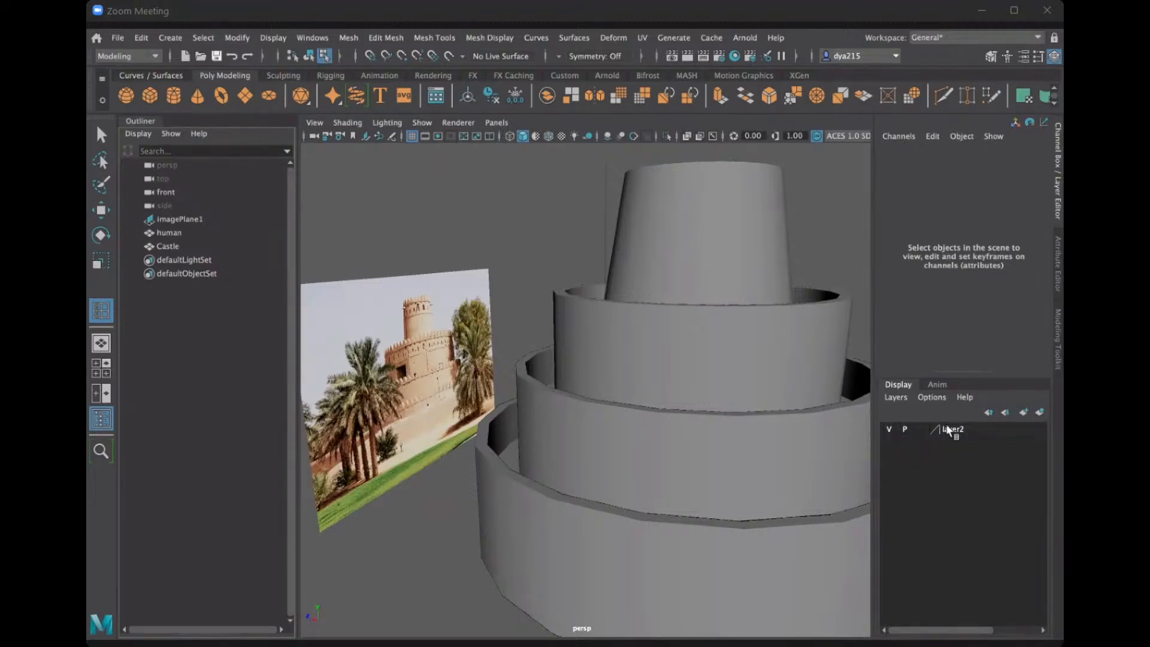
{"action": "right_click", "coordinate": [952, 430]}
{"action": "left_click", "coordinate": [956, 560]}
Select imagePlane1 and create a new display layer for the reference photo.
{"action": "left_click", "coordinate": [192, 220]}
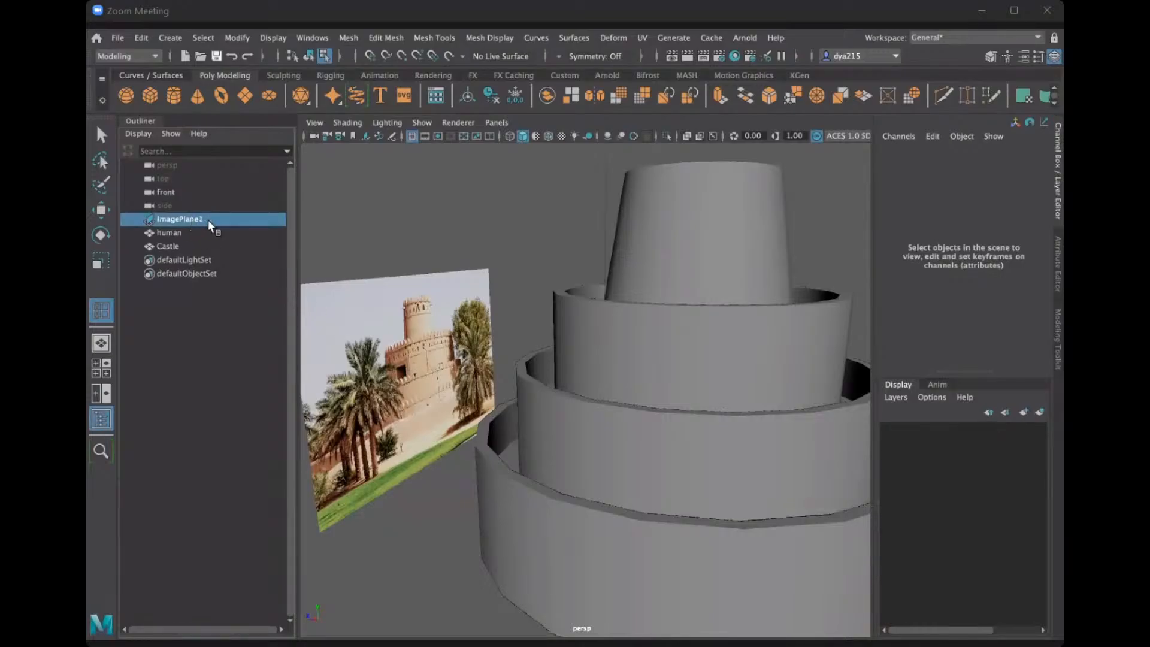
{"action": "right_click", "coordinate": [210, 218]}
{"action": "left_click", "coordinate": [200, 219]}
{"action": "left_click_drag", "start_coordinate": [419, 367], "coordinate": [490, 315], "text": "alt"}
{"action": "left_click", "coordinate": [491, 318]}
{"action": "right_click_drag", "start_coordinate": [563, 326], "coordinate": [665, 324], "text": "alt"}
{"action": "left_click_drag", "start_coordinate": [693, 320], "coordinate": [581, 311], "text": "alt"}
{"action": "middle_click_drag", "start_coordinate": [601, 378], "coordinate": [620, 445], "text": "alt"}
{"action": "right_click_drag", "start_coordinate": [359, 308], "coordinate": [453, 286], "text": "alt"}
{"action": "left_click", "coordinate": [454, 285]}
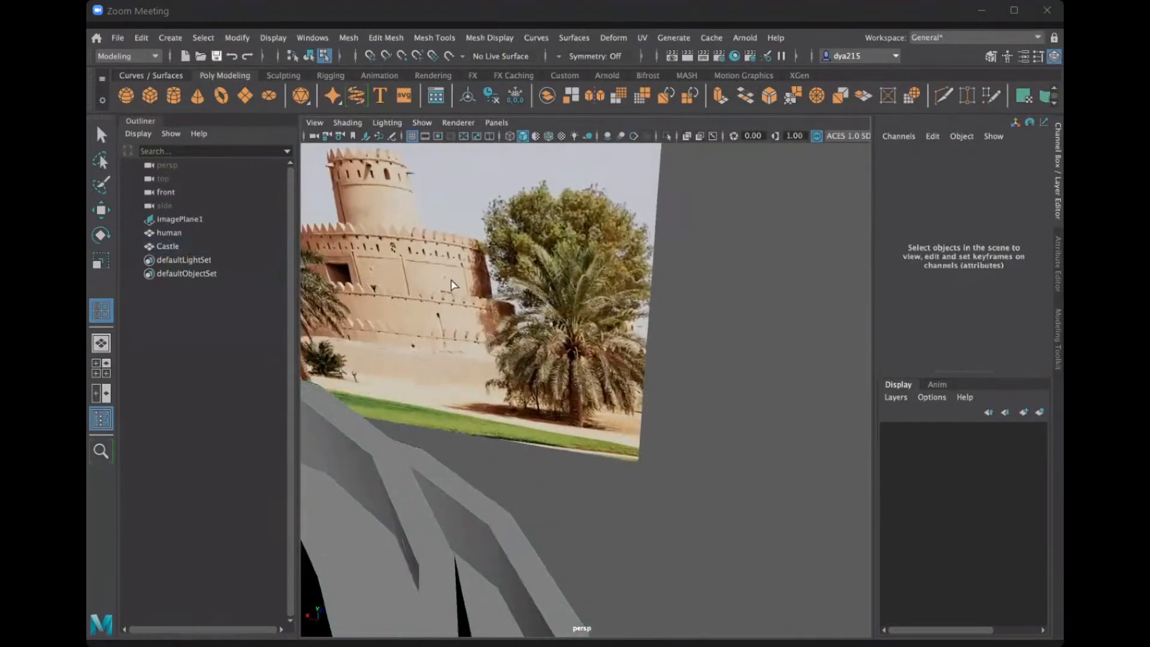
{"action": "left_click", "coordinate": [182, 220]}
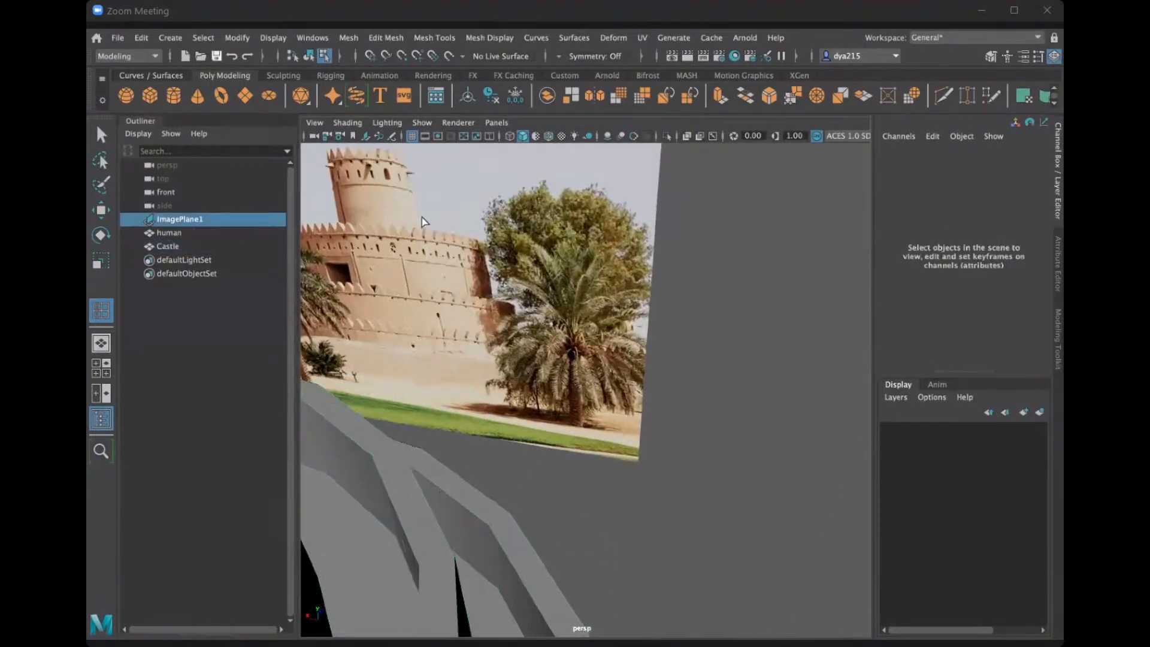
{"action": "left_click", "coordinate": [1040, 411]}
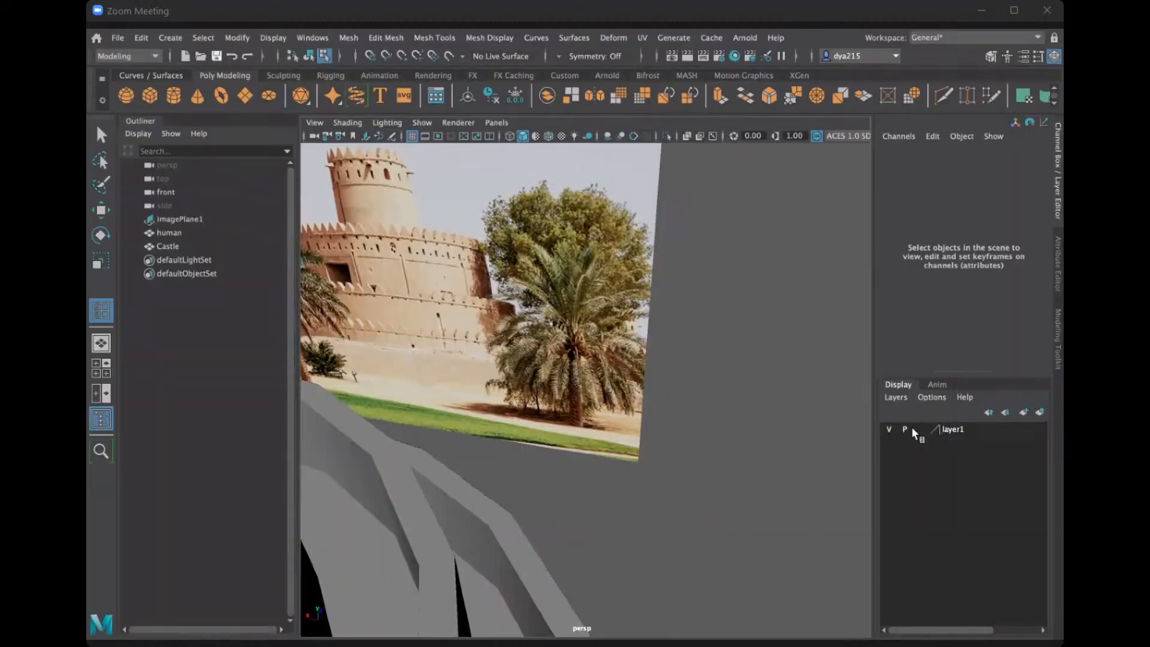
Delete the newly created display layer again.
{"action": "left_click_drag", "start_coordinate": [608, 364], "coordinate": [1018, 439], "text": "alt"}
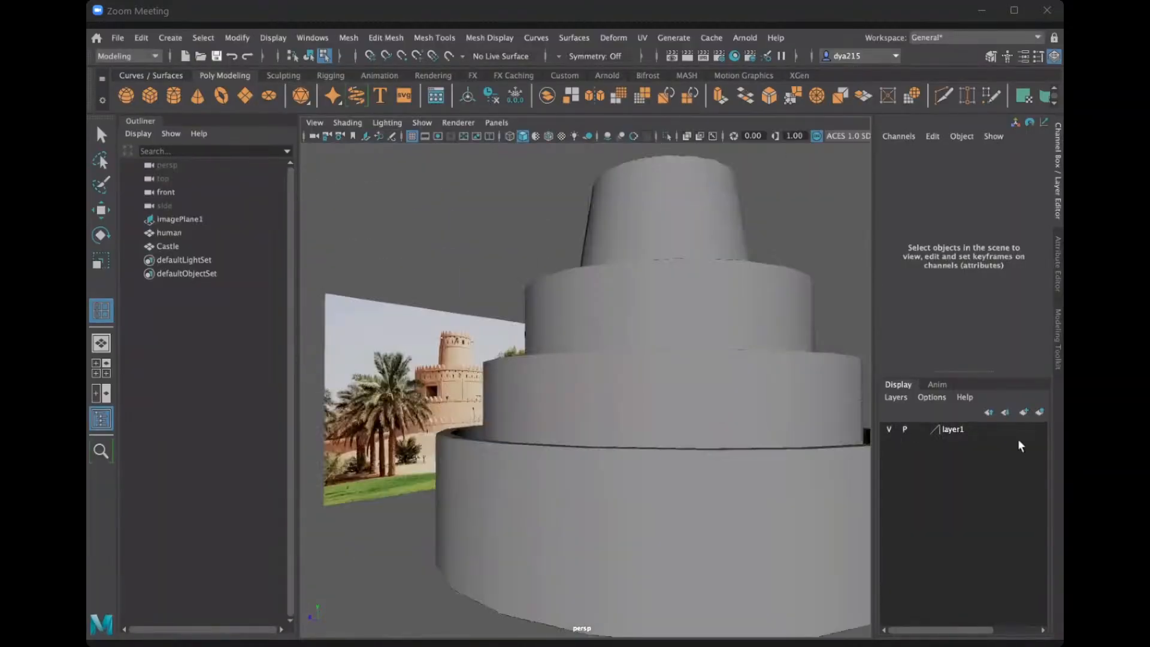
{"action": "left_click", "coordinate": [965, 427]}
{"action": "right_click", "coordinate": [965, 427]}
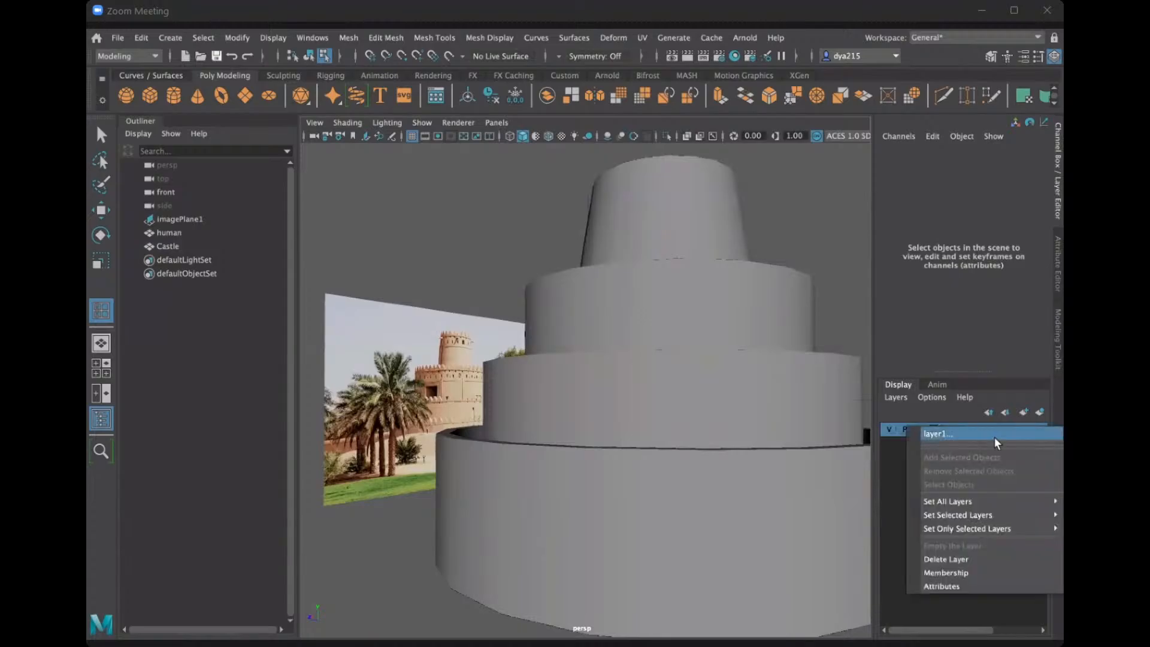
{"action": "left_click", "coordinate": [952, 561]}
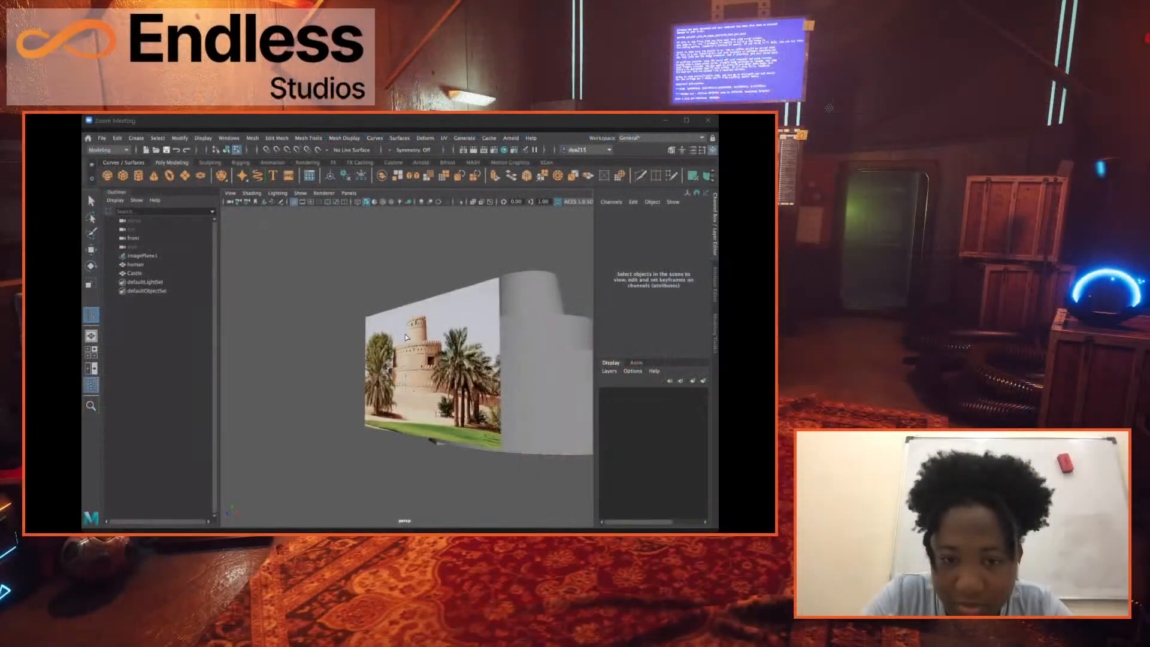
Insert a vertical edge loop midway through a wide undivided face at the front of the Castle's lowest wall.
{"action": "left_click_drag", "start_coordinate": [454, 381], "coordinate": [519, 386], "text": "alt"}
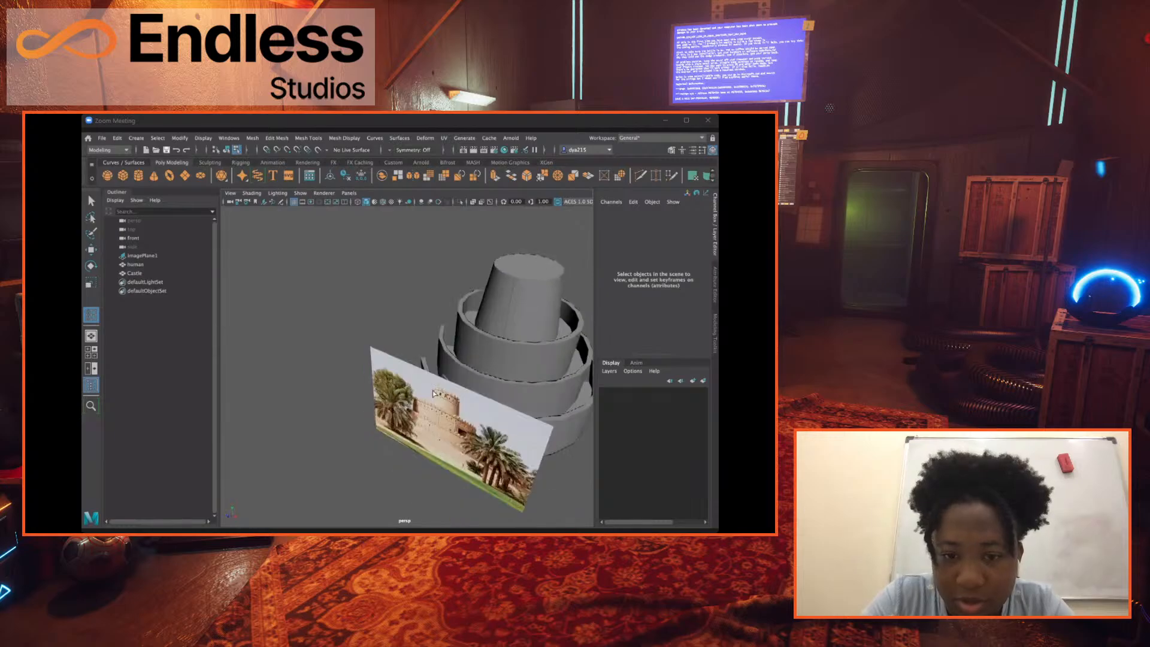
{"action": "left_click", "coordinate": [518, 386]}
{"action": "left_click", "coordinate": [354, 363]}
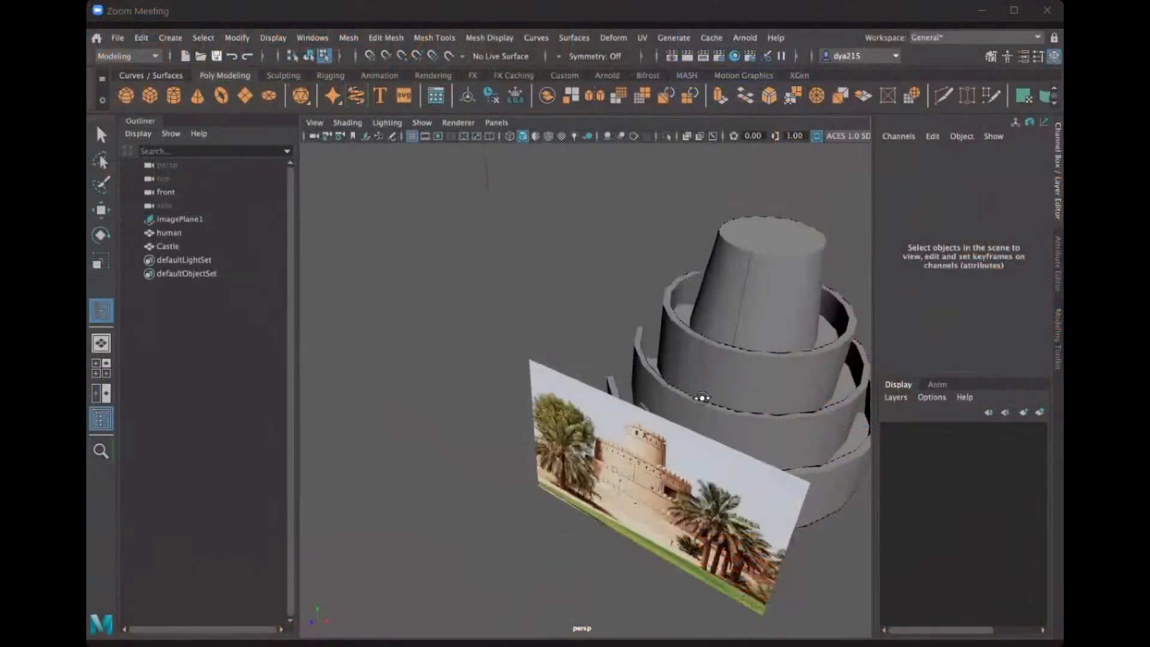
{"action": "left_click_drag", "start_coordinate": [701, 398], "coordinate": [887, 392], "text": "alt"}
{"action": "left_click_drag", "start_coordinate": [448, 369], "coordinate": [569, 437], "text": "alt"}
{"action": "left_click", "coordinate": [625, 405]}
{"action": "left_click", "coordinate": [430, 38]}
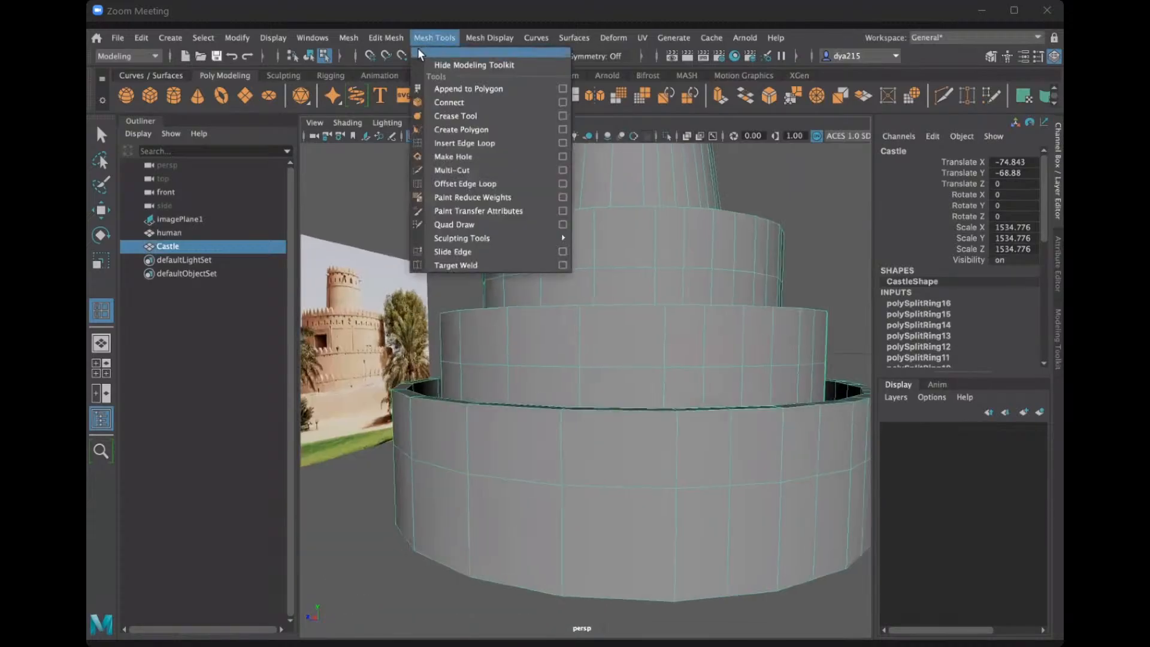
{"action": "left_click", "coordinate": [462, 143]}
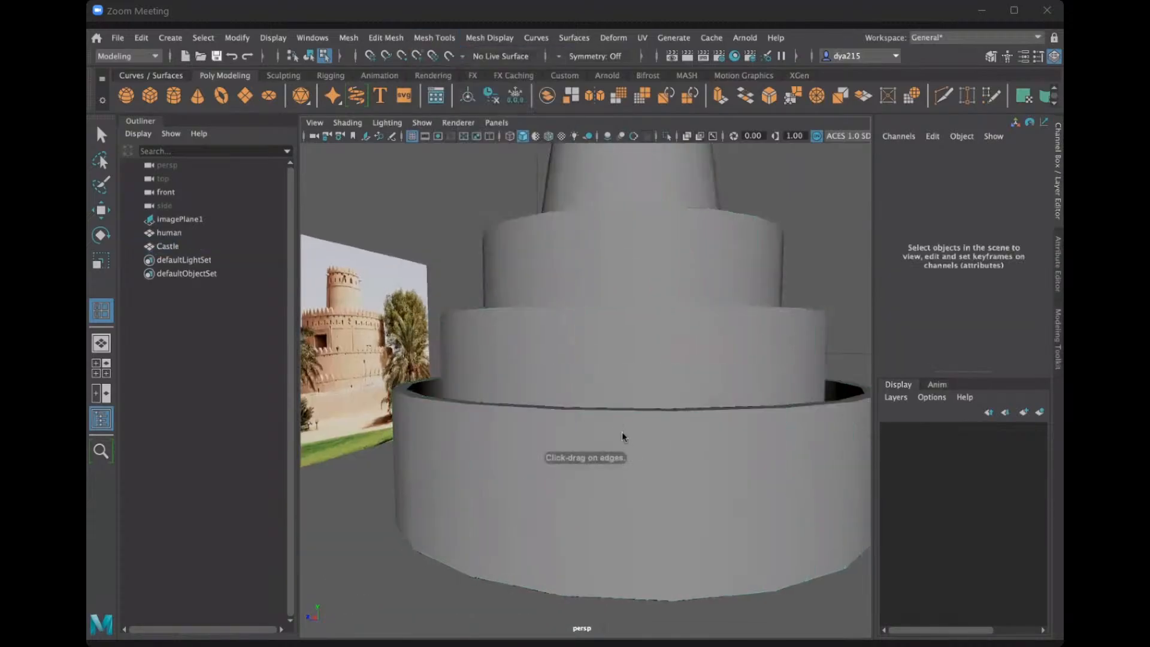
{"action": "left_click", "coordinate": [623, 430]}
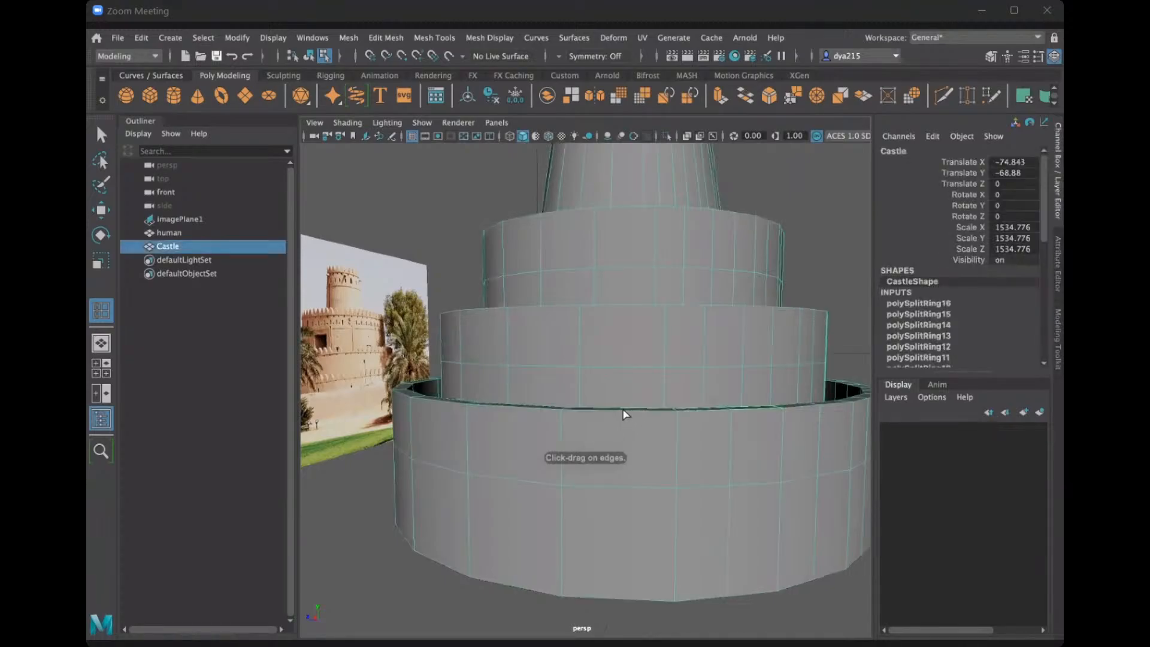
{"action": "left_click_drag", "start_coordinate": [623, 410], "coordinate": [682, 437]}
{"action": "key", "text": "ctrl+z"}
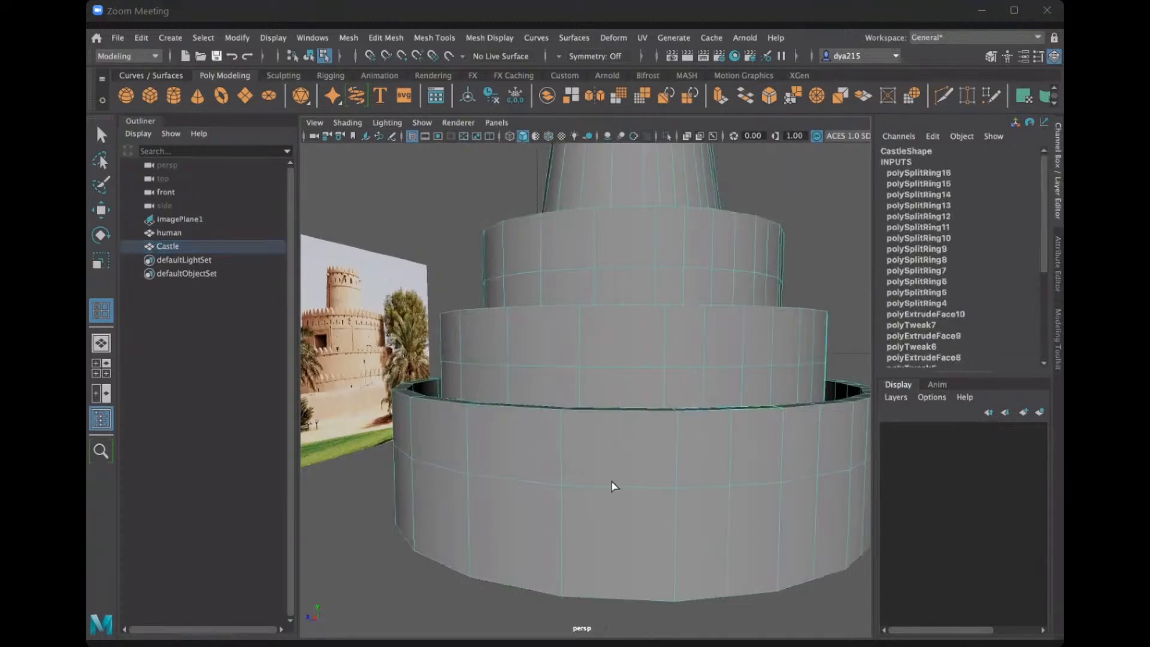
{"action": "left_click", "coordinate": [615, 488]}
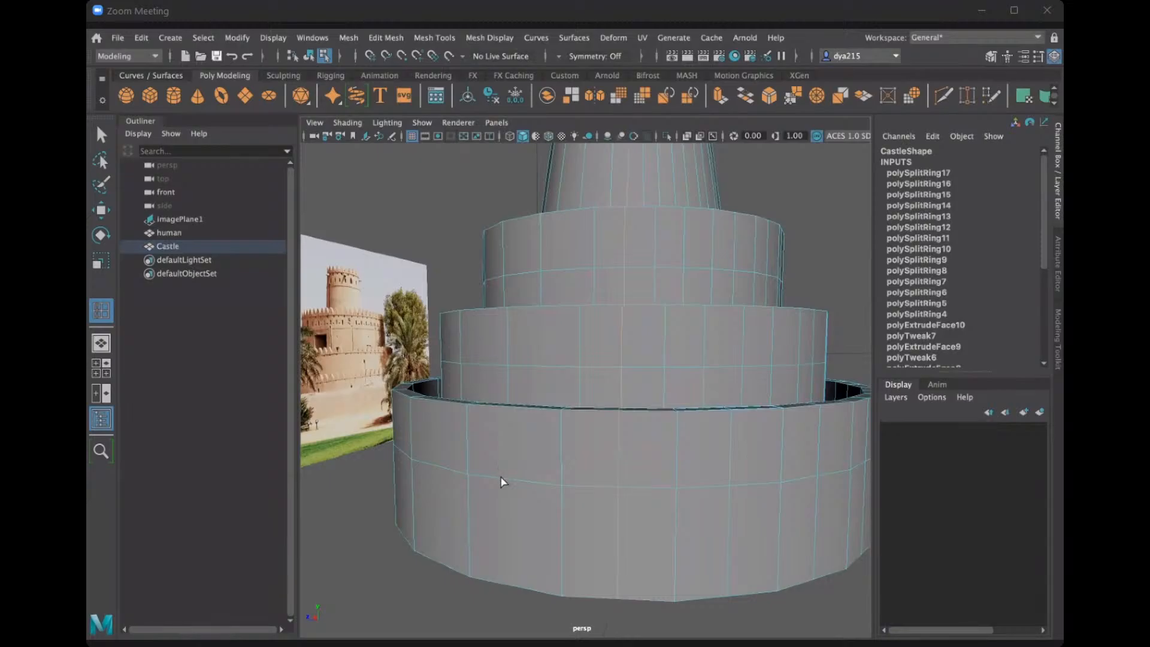
Halve the neighbouring wide faces of the lowest wall with further vertical edge loops.
{"action": "left_click", "coordinate": [522, 479]}
{"action": "left_click_drag", "start_coordinate": [528, 477], "coordinate": [580, 500], "text": "alt"}
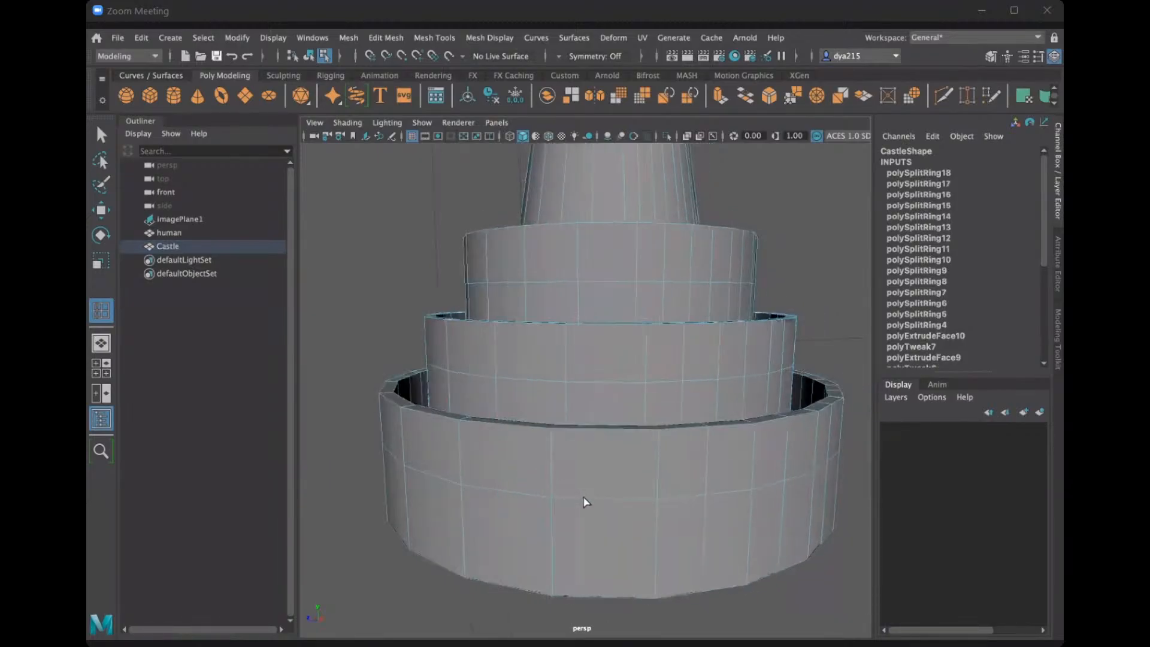
{"action": "left_click", "coordinate": [496, 491]}
{"action": "left_click", "coordinate": [499, 490]}
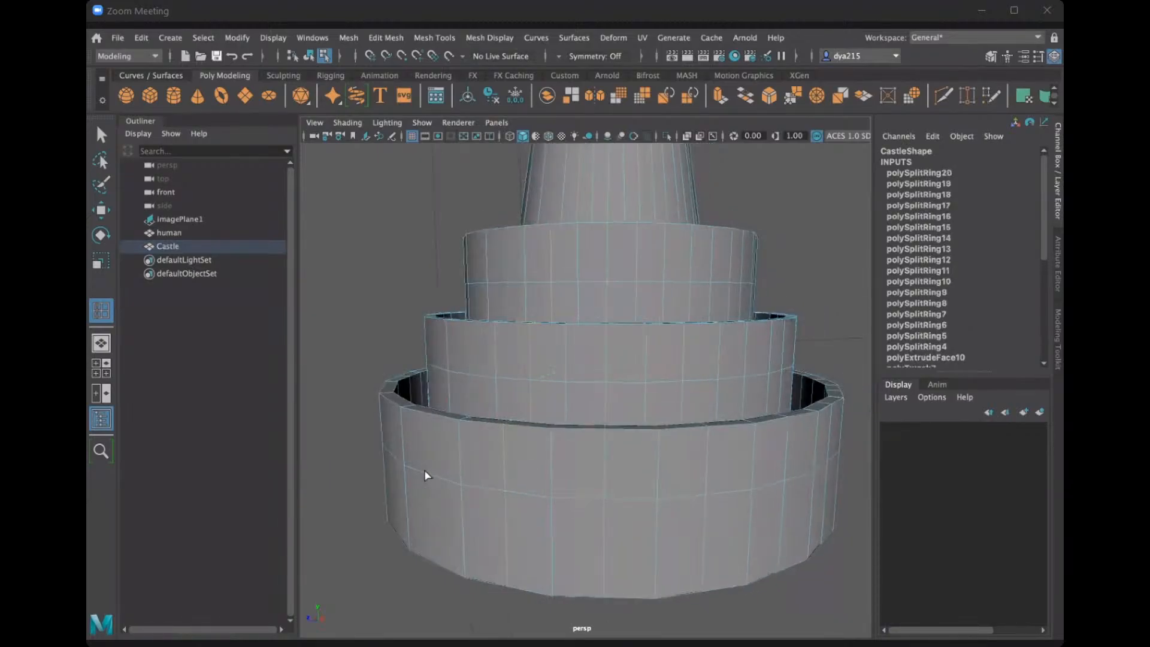
{"action": "left_click", "coordinate": [480, 477]}
{"action": "left_click_drag", "start_coordinate": [480, 477], "coordinate": [744, 473], "text": "alt"}
Finish subdividing the remaining wide faces around the lowest wall with vertical edge loops and check the Castle's divisions.
{"action": "scroll", "coordinate": [744, 472], "scroll_direction": "up", "scroll_amount": 4}
{"action": "middle_click_drag", "start_coordinate": [677, 464], "coordinate": [544, 358], "text": "alt"}
{"action": "scroll", "coordinate": [660, 408], "scroll_direction": "up", "scroll_amount": 3}
{"action": "mouse_move", "coordinate": [651, 400]}
{"action": "left_mouse_down", "text": "alt"}
{"action": "mouse_move", "coordinate": [633, 401]}
{"action": "mouse_move", "coordinate": [643, 395]}
{"action": "left_mouse_up", "text": "alt"}
{"action": "left_click", "coordinate": [608, 463]}
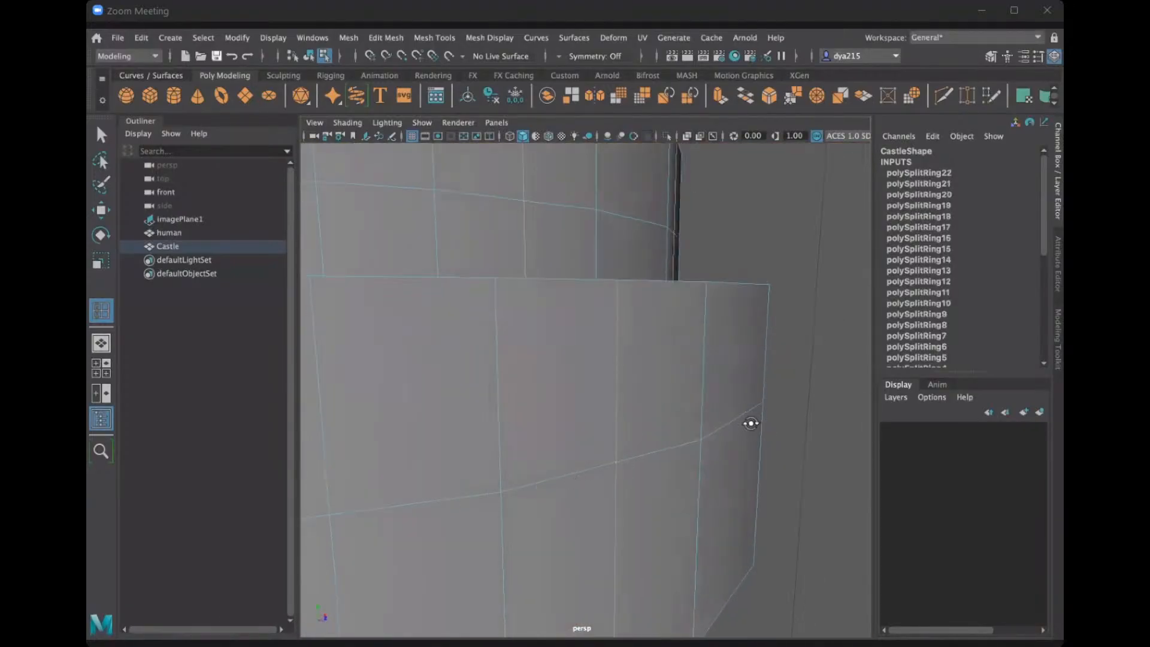
{"action": "left_click_drag", "start_coordinate": [750, 424], "coordinate": [704, 383], "text": "alt"}
{"action": "left_click", "coordinate": [597, 239]}
{"action": "scroll", "coordinate": [505, 353], "scroll_direction": "down", "scroll_amount": 4}
{"action": "left_click_drag", "start_coordinate": [505, 352], "coordinate": [615, 413], "text": "alt"}
{"action": "left_click_drag", "start_coordinate": [545, 425], "coordinate": [480, 395], "text": "alt"}
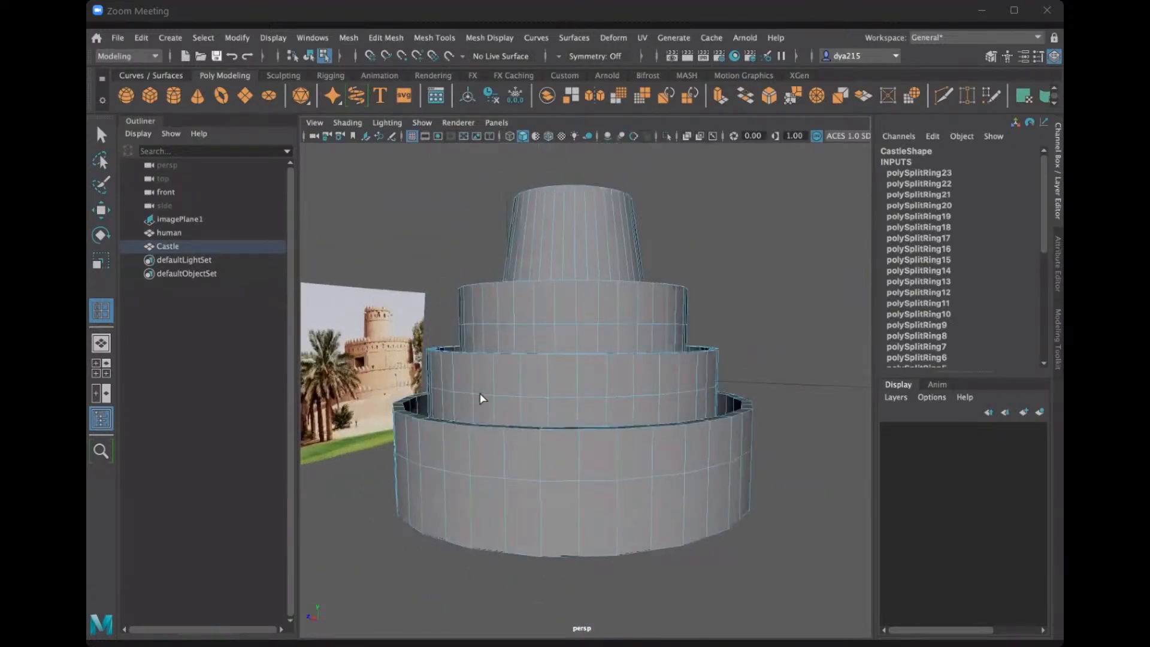
Extrude three adjacent top faces of the lowest wall's front rim upward, with a local Z translation of 295.894.
{"action": "scroll", "coordinate": [480, 404], "scroll_direction": "up", "scroll_amount": 4}
{"action": "left_click_drag", "start_coordinate": [724, 348], "coordinate": [535, 436], "text": "alt"}
{"action": "scroll", "coordinate": [502, 386], "scroll_direction": "up", "scroll_amount": 3}
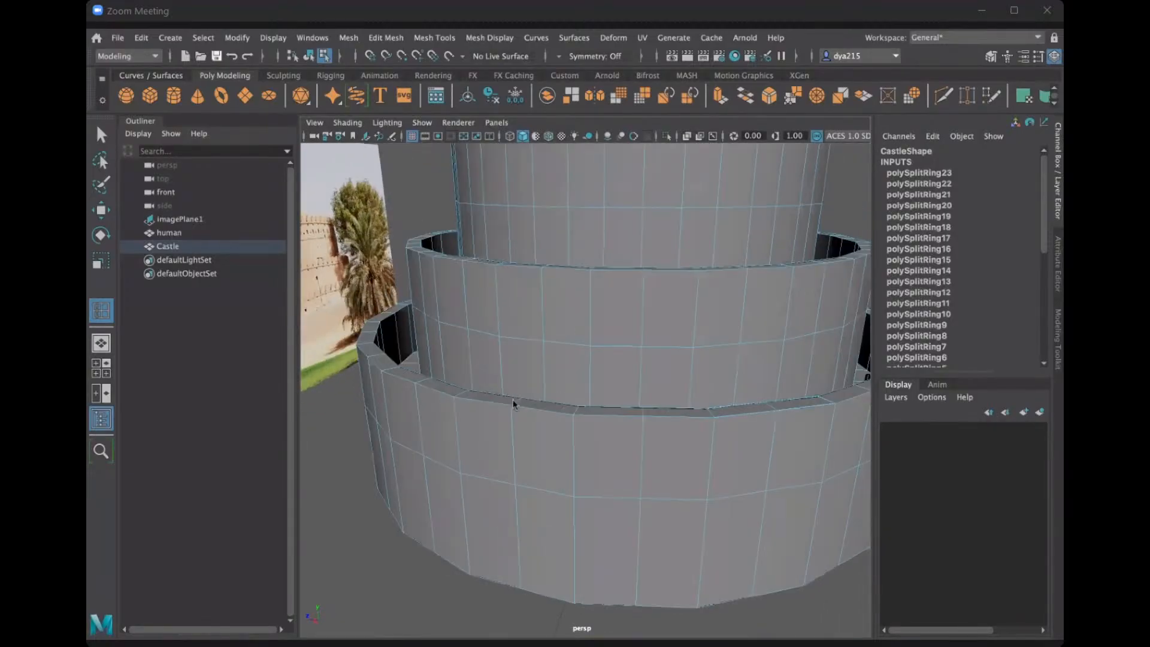
{"action": "right_click_drag", "start_coordinate": [512, 400], "coordinate": [503, 274]}
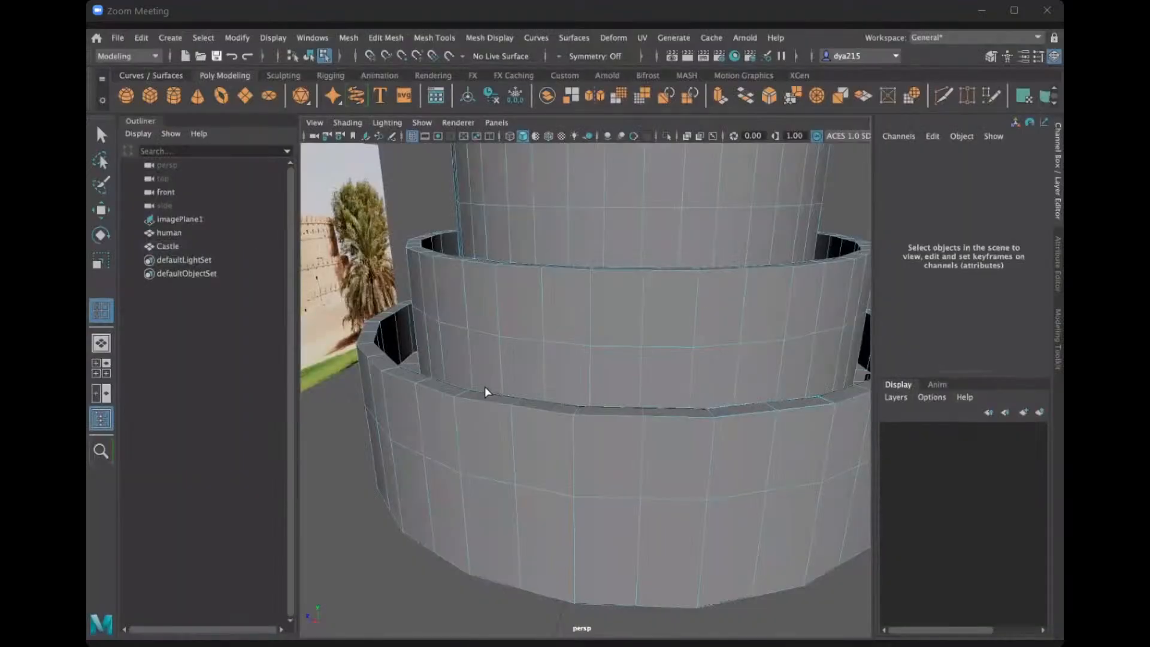
{"action": "key", "text": "q"}
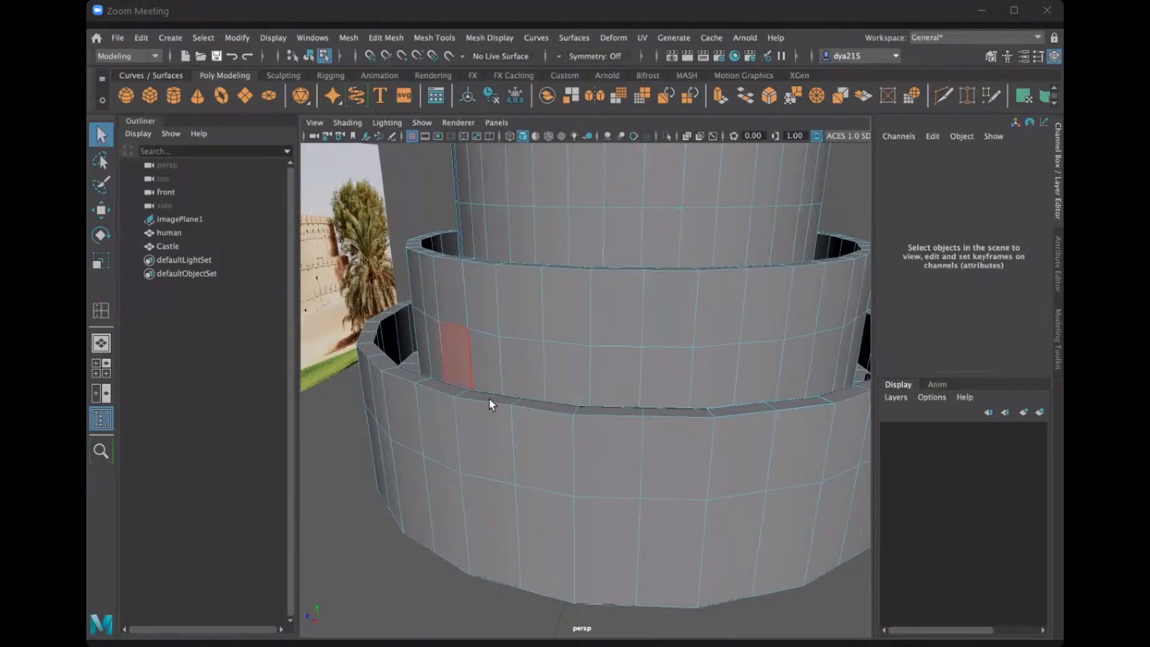
{"action": "left_click", "coordinate": [540, 422]}
{"action": "left_click", "coordinate": [571, 415]}
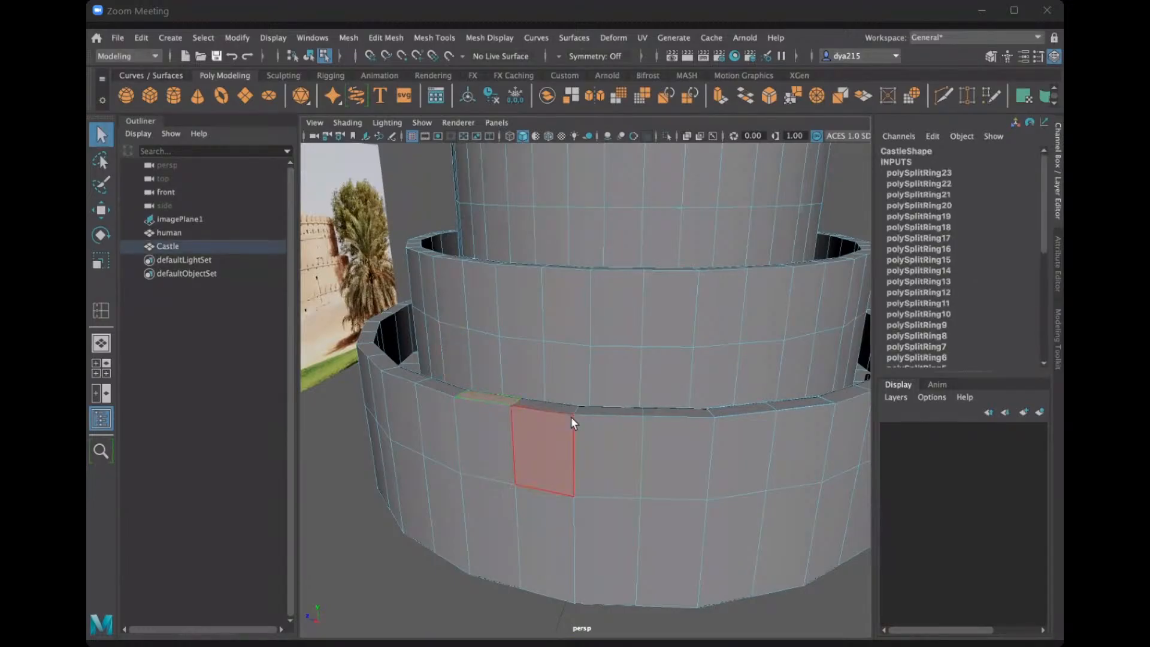
{"action": "left_click_drag", "start_coordinate": [582, 423], "coordinate": [561, 436], "text": "alt"}
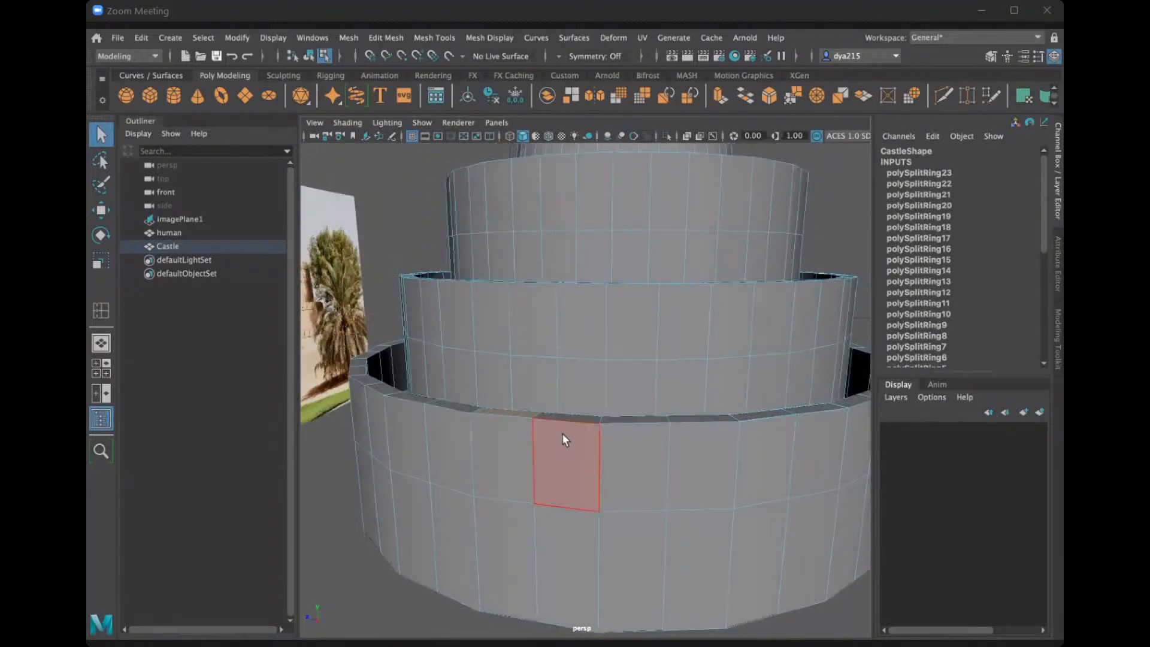
{"action": "key", "text": "F10"}
{"action": "left_click", "coordinate": [431, 385], "text": "shift"}
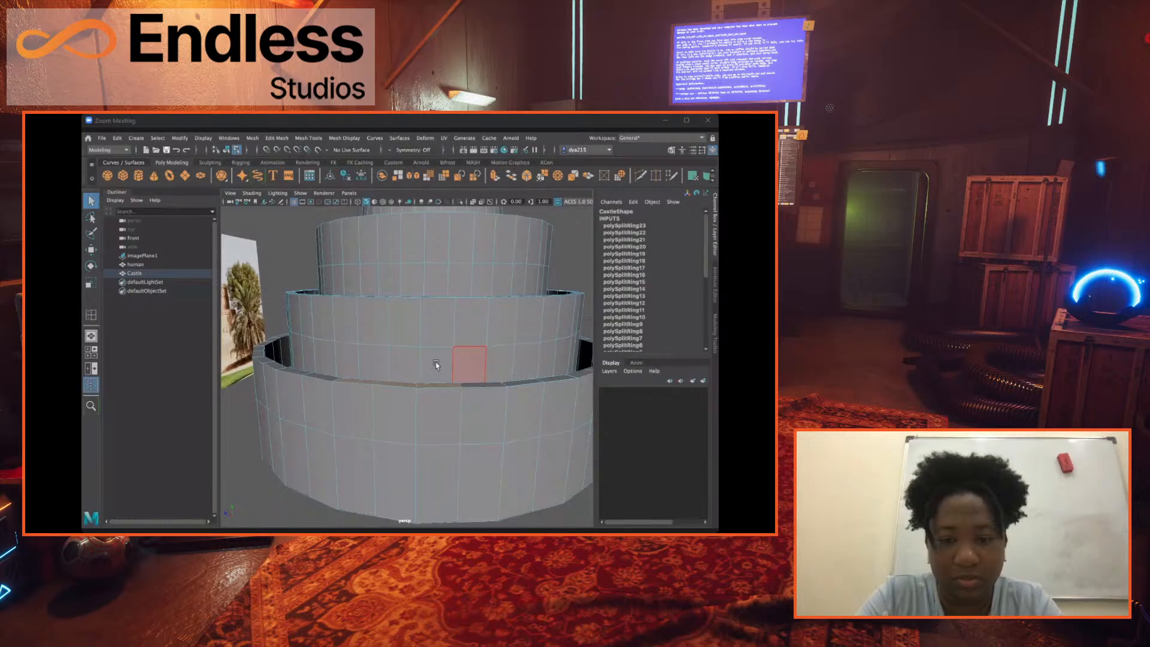
{"action": "key", "text": "ctrl+e"}
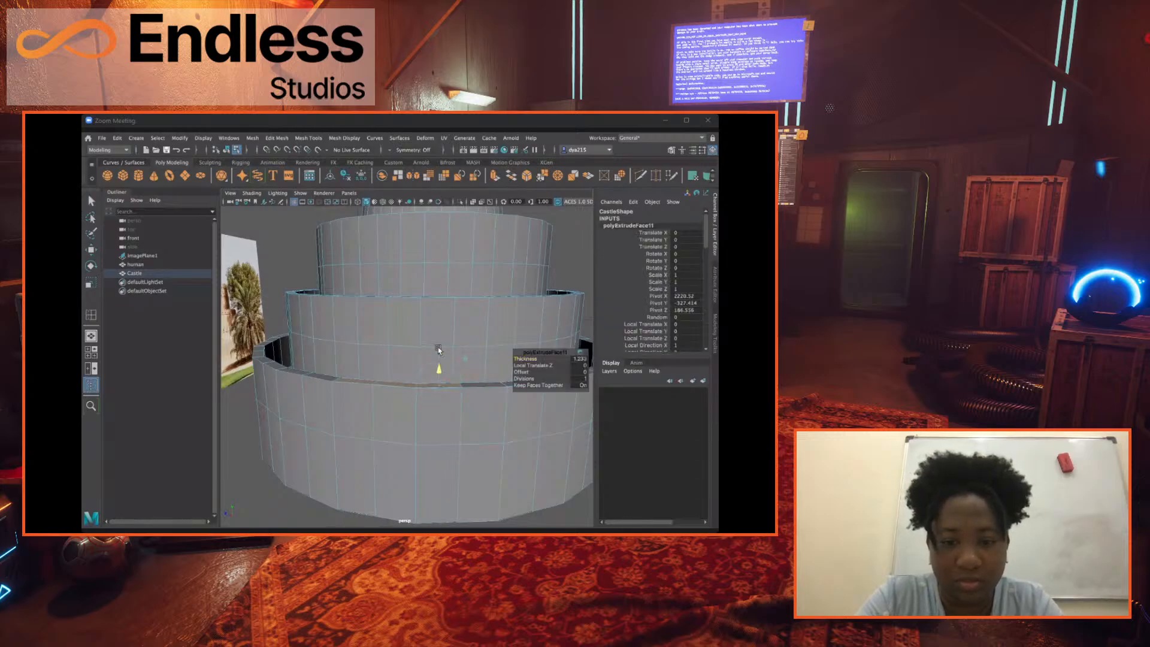
{"action": "left_click_drag", "start_coordinate": [439, 365], "coordinate": [444, 345]}
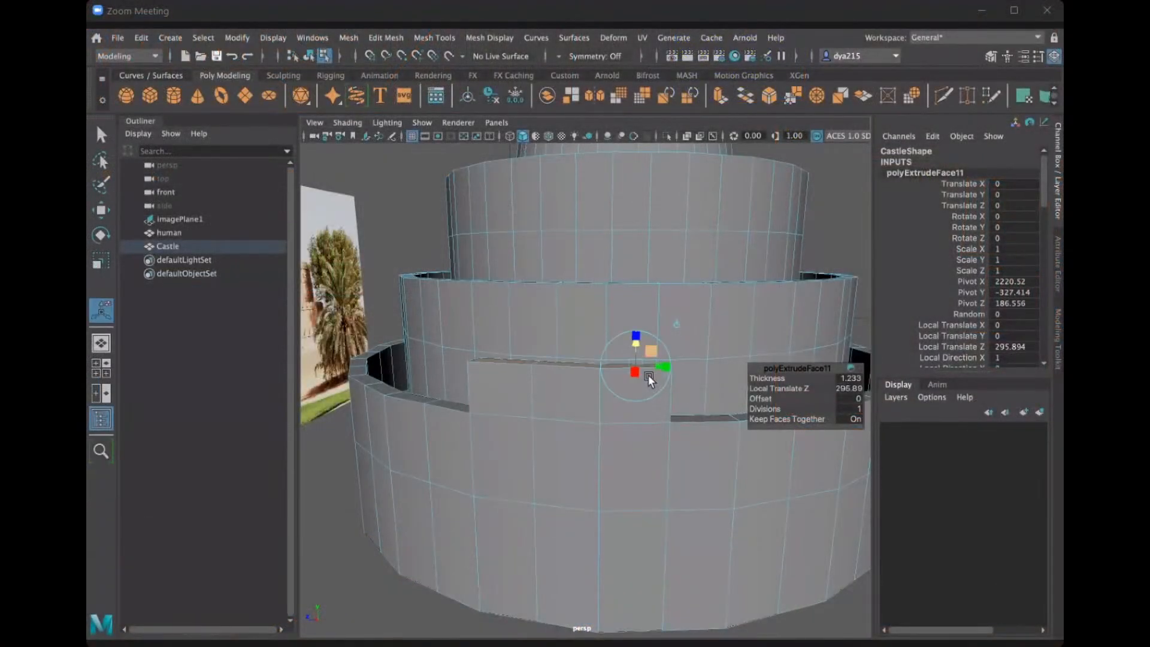
Try tapering the extruded three-face block by scaling its top faces, with both Object and Component axis orientation.
{"action": "key", "text": "r"}
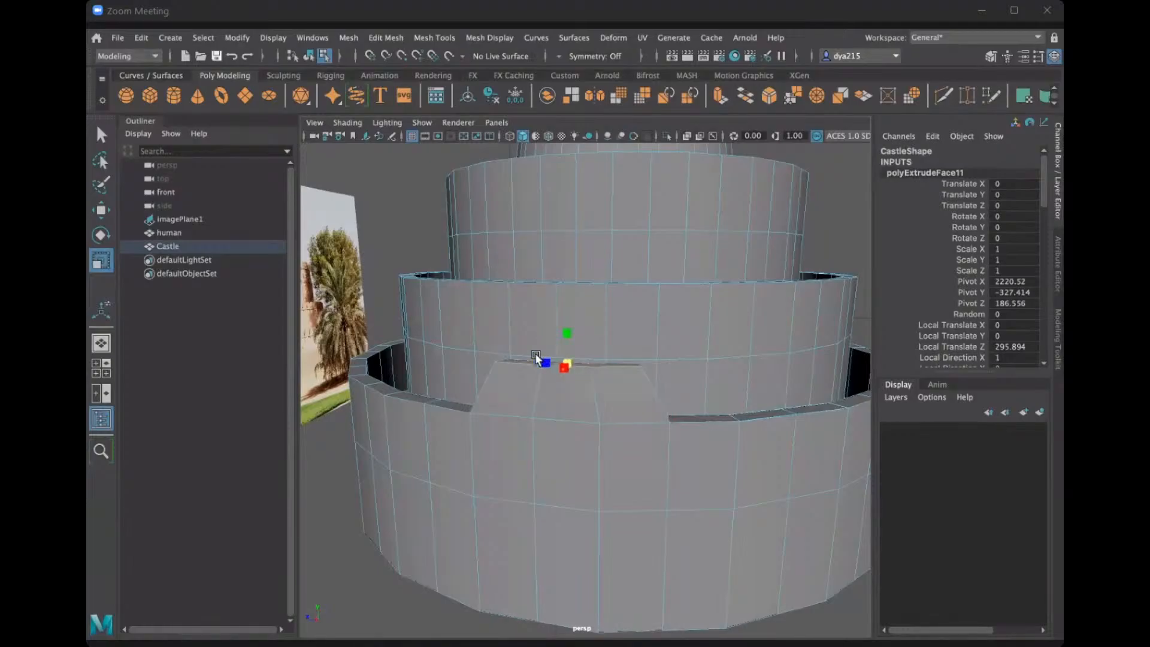
{"action": "left_click_drag", "start_coordinate": [536, 360], "coordinate": [557, 349]}
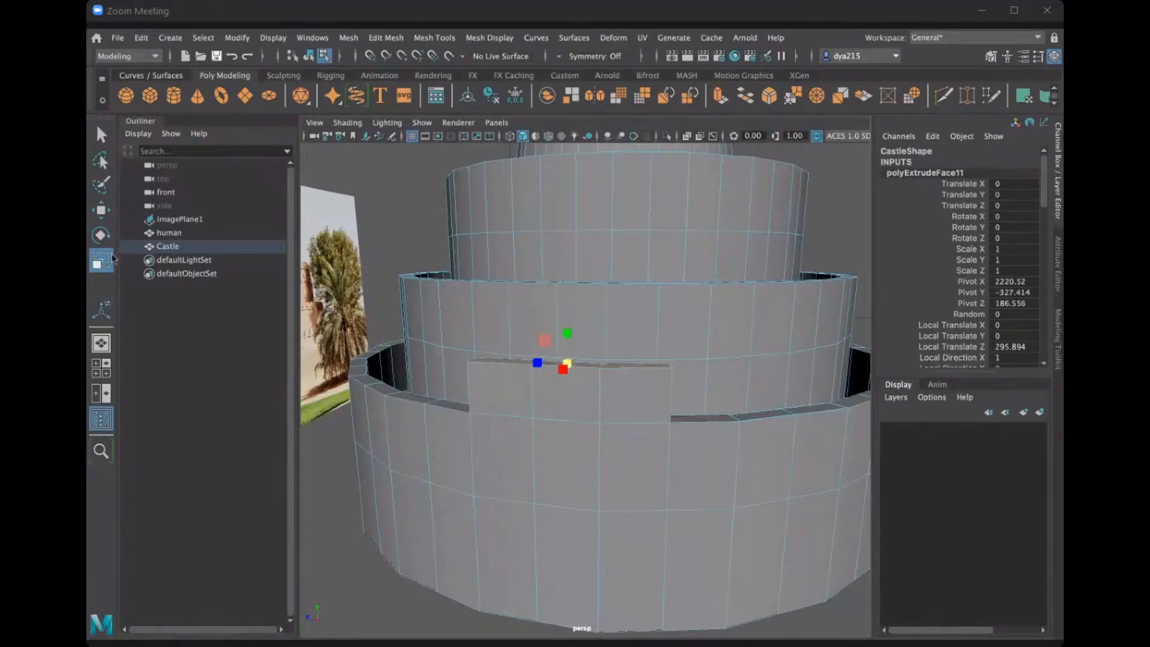
{"action": "double_click", "coordinate": [111, 258]}
{"action": "left_click", "coordinate": [316, 114]}
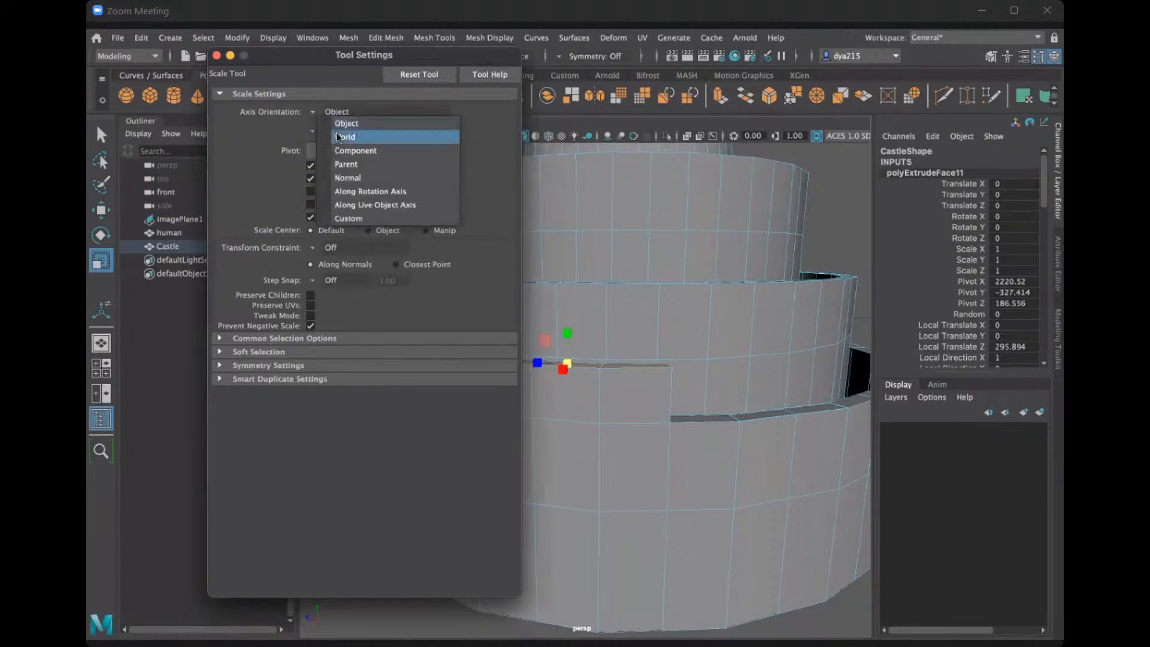
{"action": "left_click", "coordinate": [356, 148]}
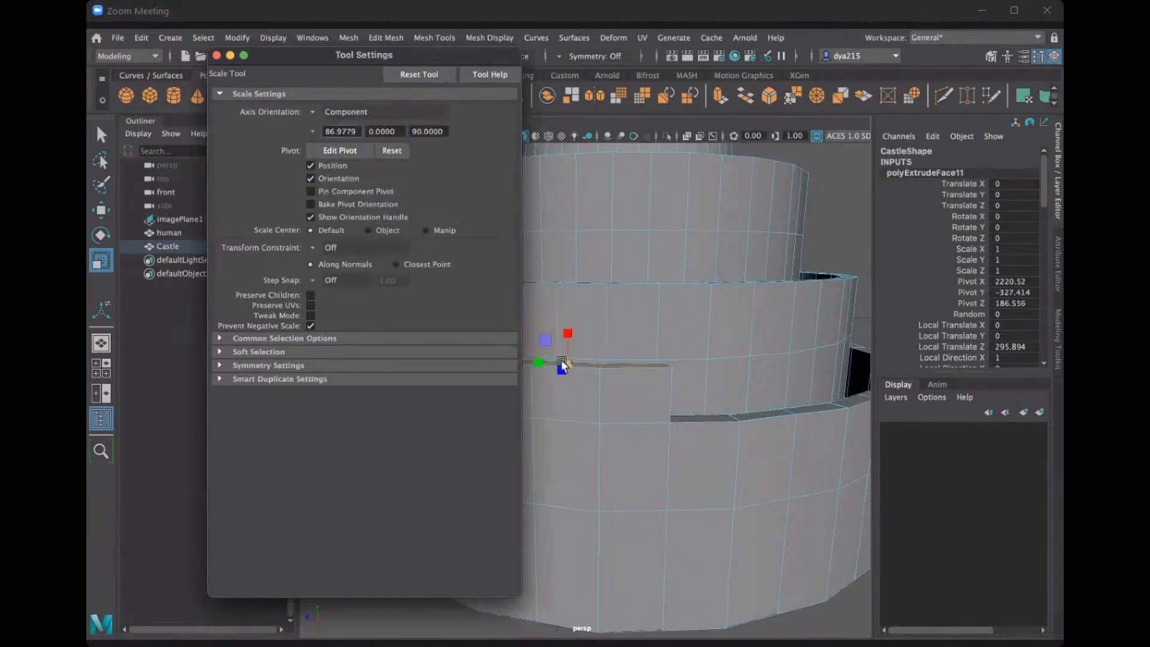
{"action": "left_click_drag", "start_coordinate": [566, 363], "coordinate": [663, 364]}
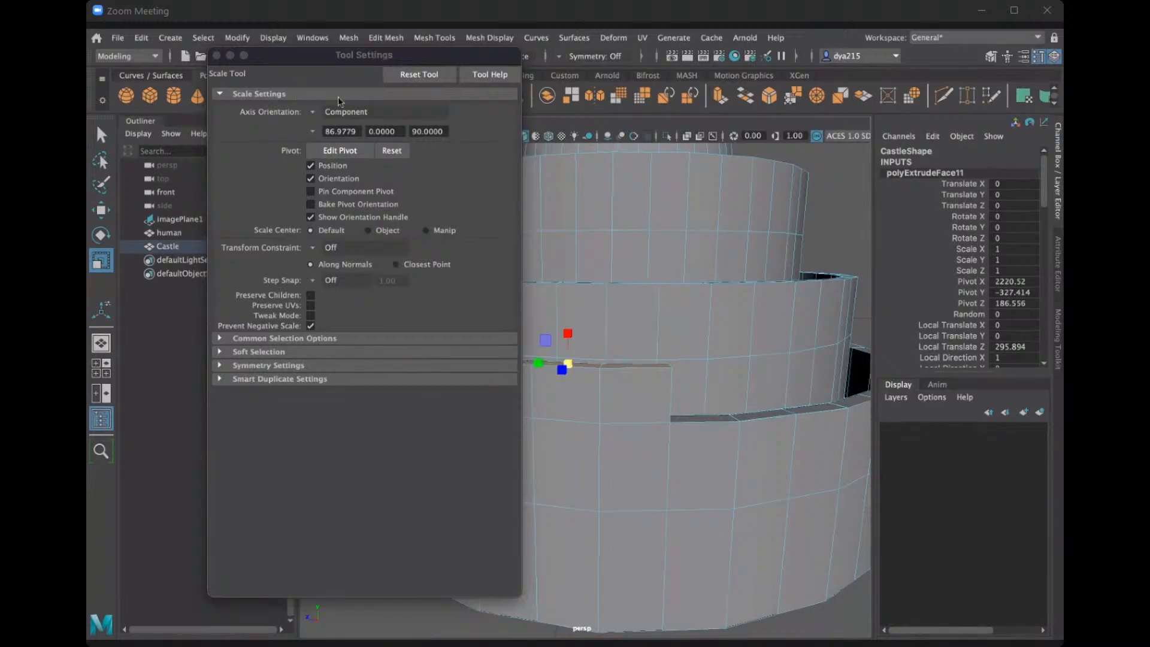
Test the Scale tool with World axis orientation, restore Object orientation and close the tool settings.
{"action": "left_click", "coordinate": [313, 111]}
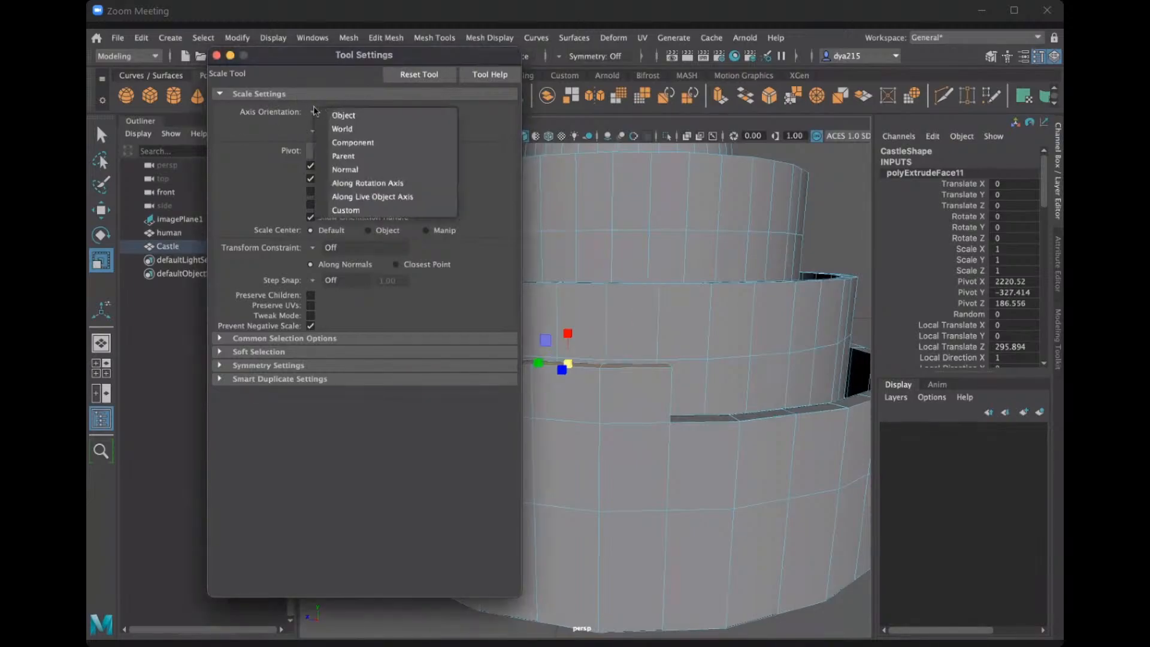
{"action": "left_click", "coordinate": [341, 129]}
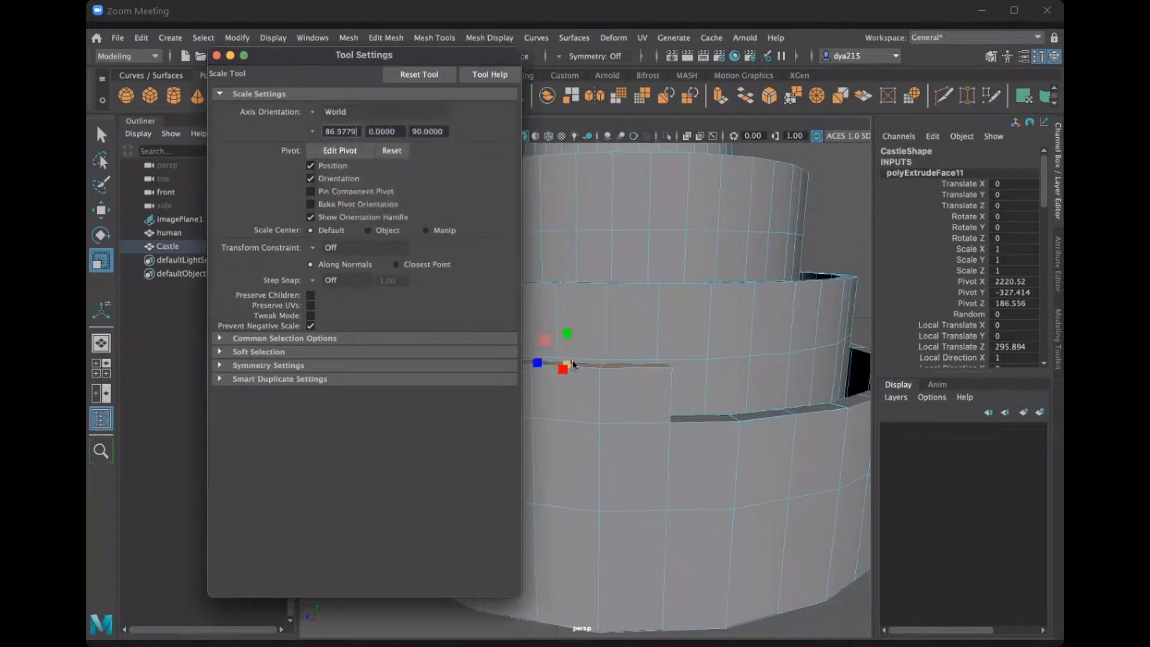
{"action": "left_click", "coordinate": [563, 364]}
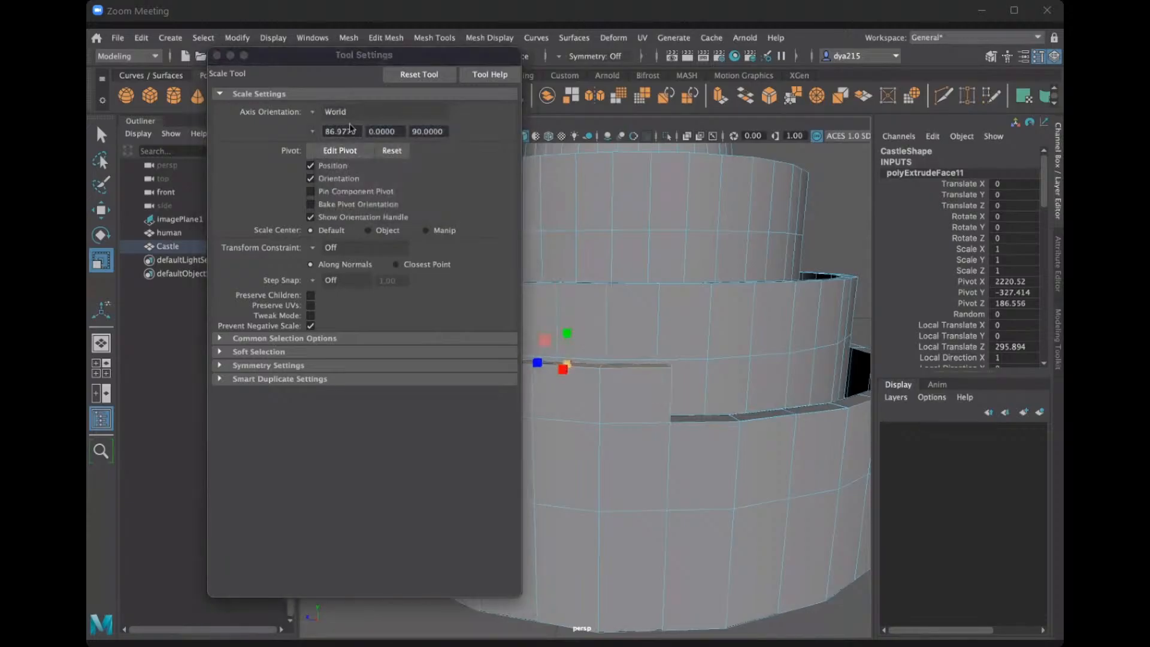
{"action": "left_click", "coordinate": [308, 114]}
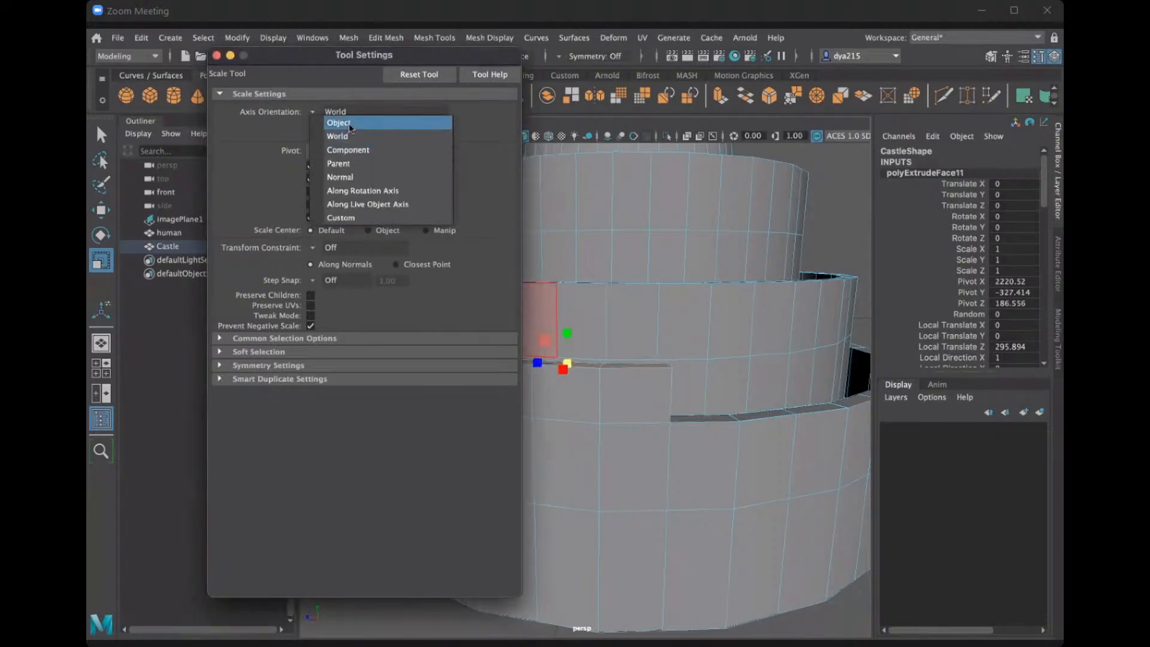
{"action": "left_click", "coordinate": [339, 122]}
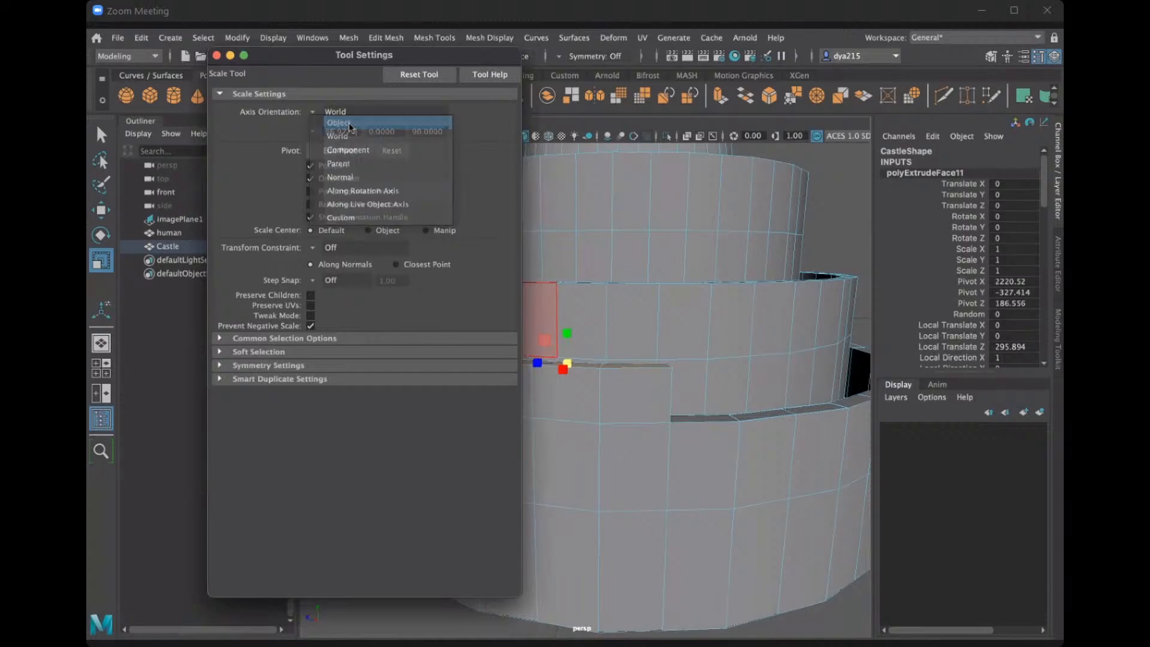
{"action": "left_click", "coordinate": [216, 56]}
Undo the extrusion of the three adjacent top faces on the lowest wall's front rim.
{"action": "left_click_drag", "start_coordinate": [547, 346], "coordinate": [680, 365], "text": "alt"}
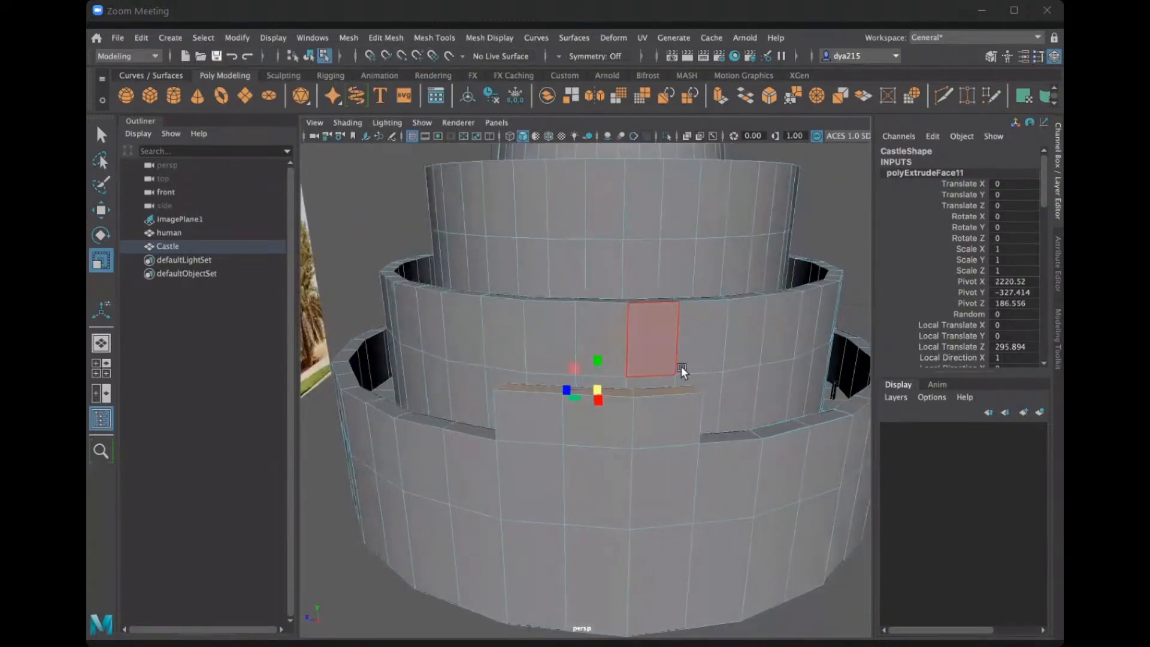
{"action": "left_click", "coordinate": [843, 228]}
{"action": "left_click", "coordinate": [532, 437]}
{"action": "left_click", "coordinate": [670, 443], "text": "shift"}
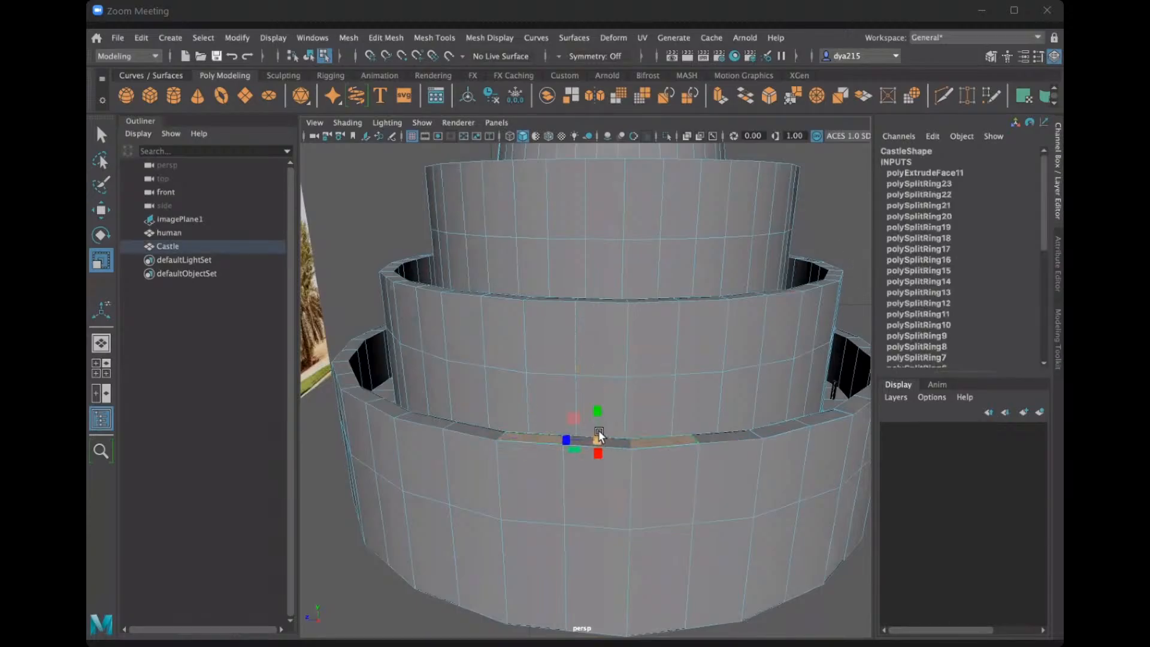
{"action": "key", "text": "ctrl+z"}
{"action": "key", "text": "ctrl+z"}
{"action": "key", "text": "ctrl+z"}
{"action": "key", "text": "ctrl+z"}
{"action": "key", "text": "ctrl+z"}
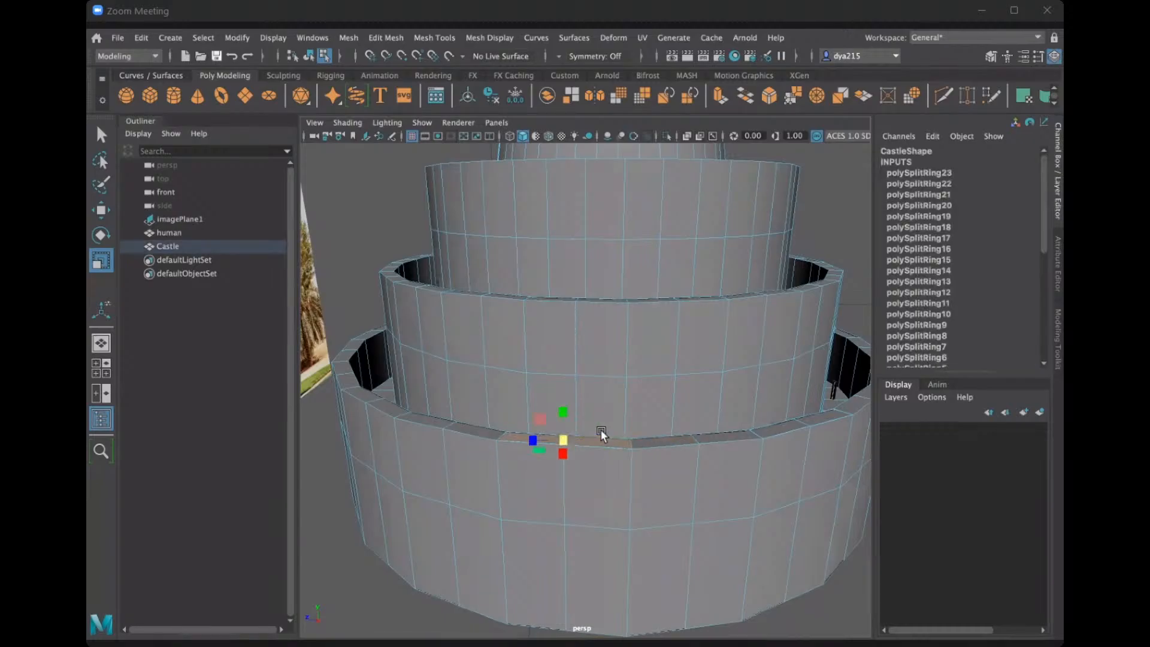
Extrude two alternate top faces of the lowest wall's front rim upward, with a local Z translation of 246.708.
{"action": "left_click", "coordinate": [846, 244]}
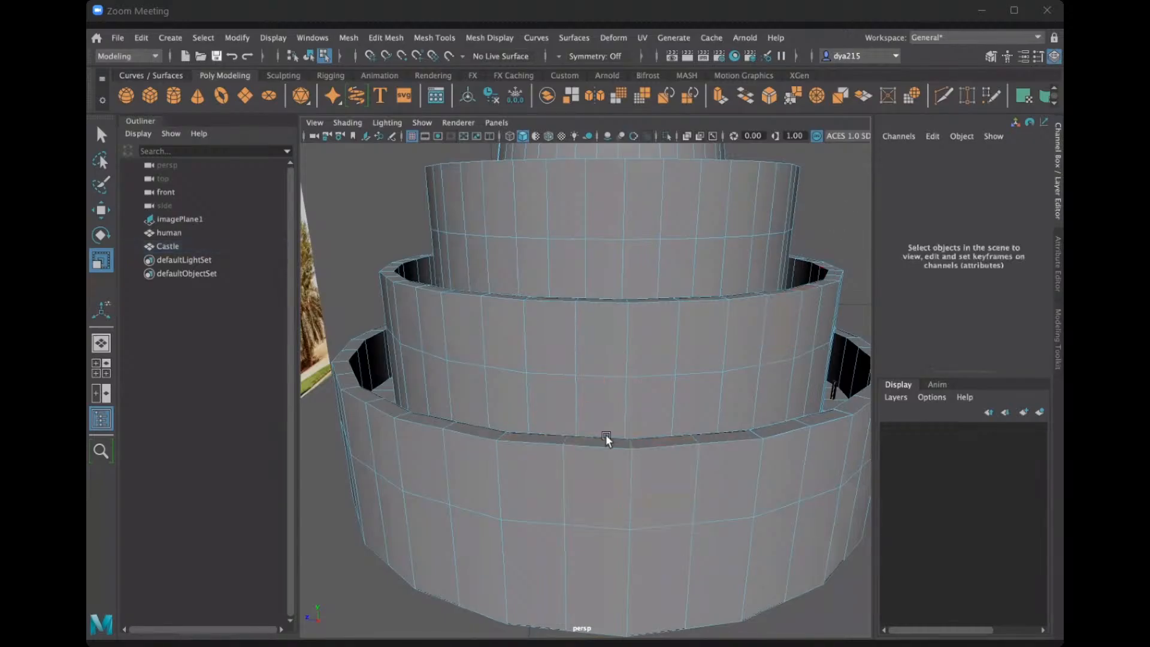
{"action": "left_click", "coordinate": [529, 441]}
{"action": "left_click", "coordinate": [609, 448]}
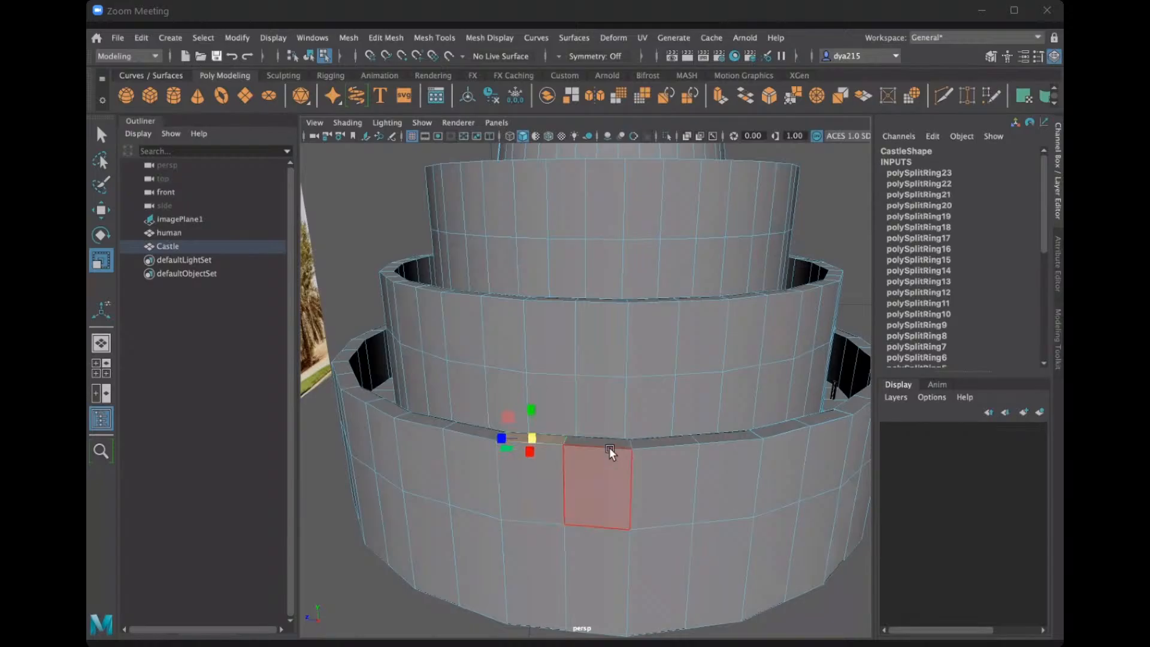
{"action": "left_click", "coordinate": [651, 442], "text": "shift"}
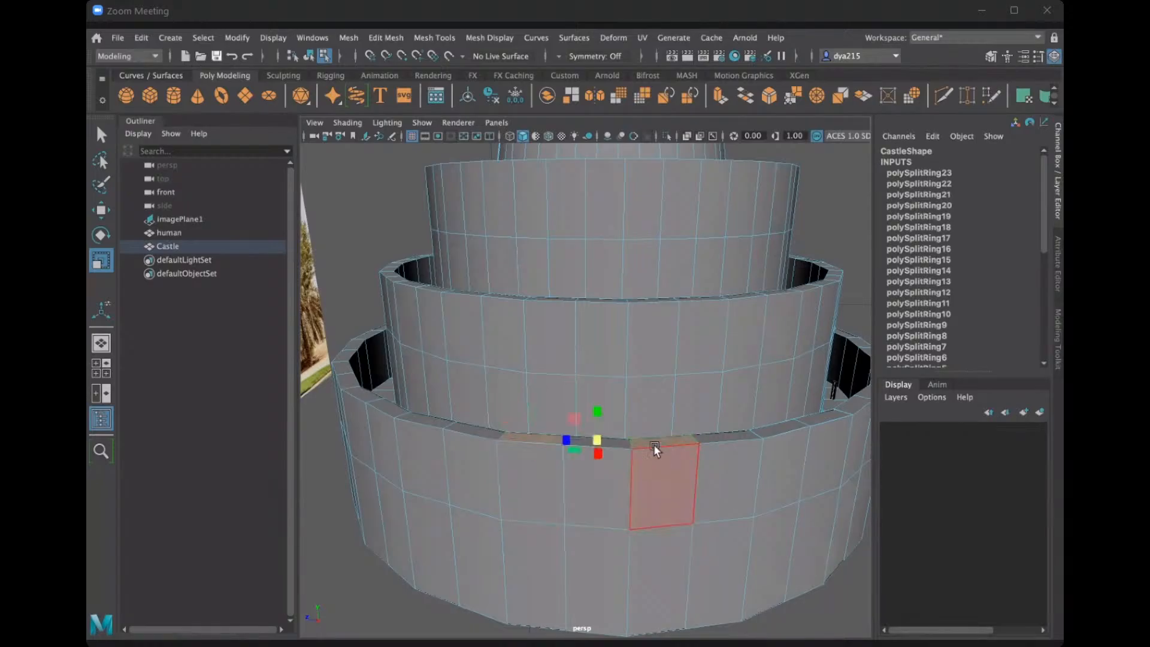
{"action": "key", "text": "ctrl+e"}
{"action": "left_click_drag", "start_coordinate": [663, 419], "coordinate": [662, 378]}
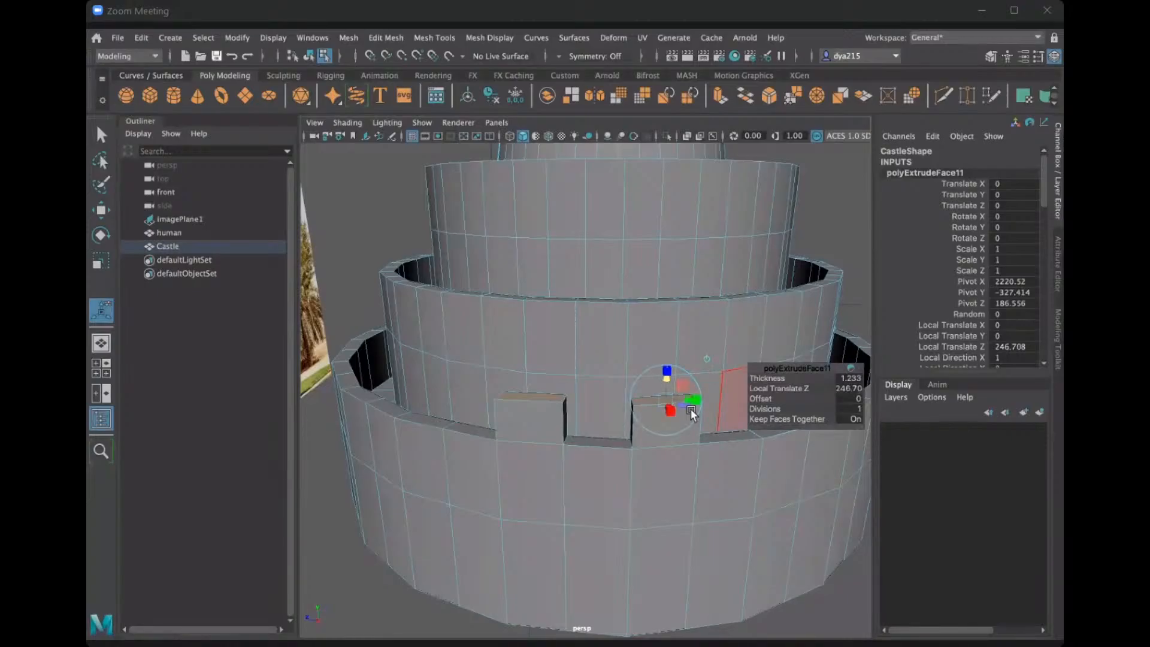
Try scaling the tops of the two extruded blocks together in Object orientation, and undo the scaling.
{"action": "key", "text": "r"}
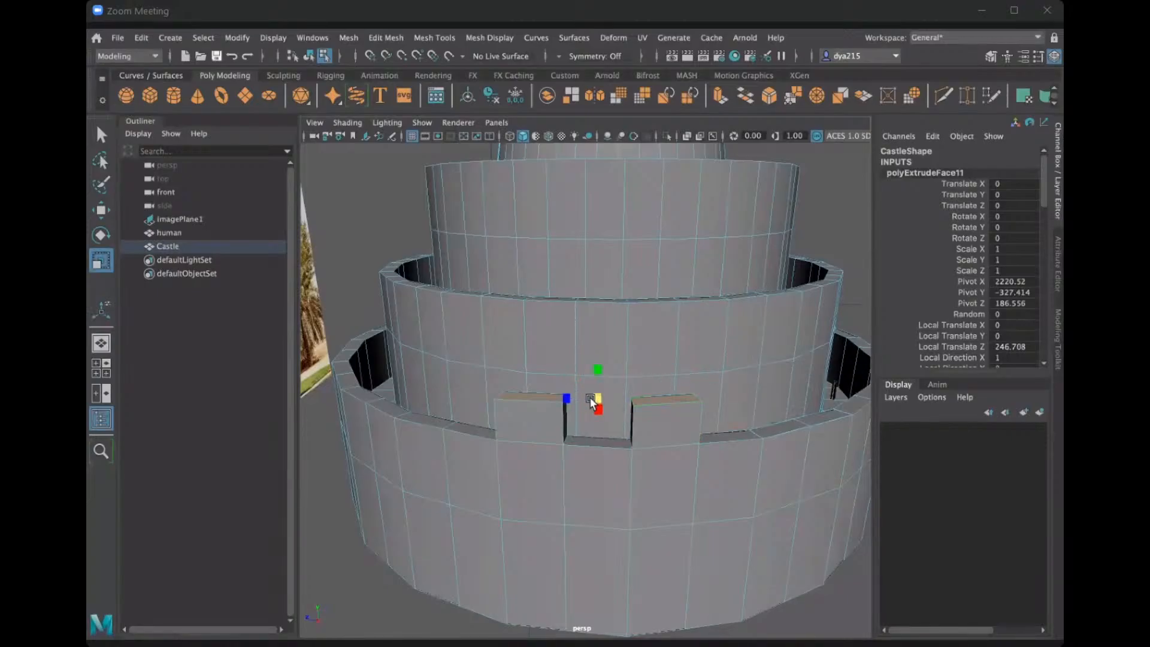
{"action": "left_click_drag", "start_coordinate": [589, 396], "coordinate": [559, 392]}
{"action": "left_click_drag", "start_coordinate": [437, 339], "coordinate": [636, 427], "text": "alt"}
{"action": "key", "text": "ctrl+z"}
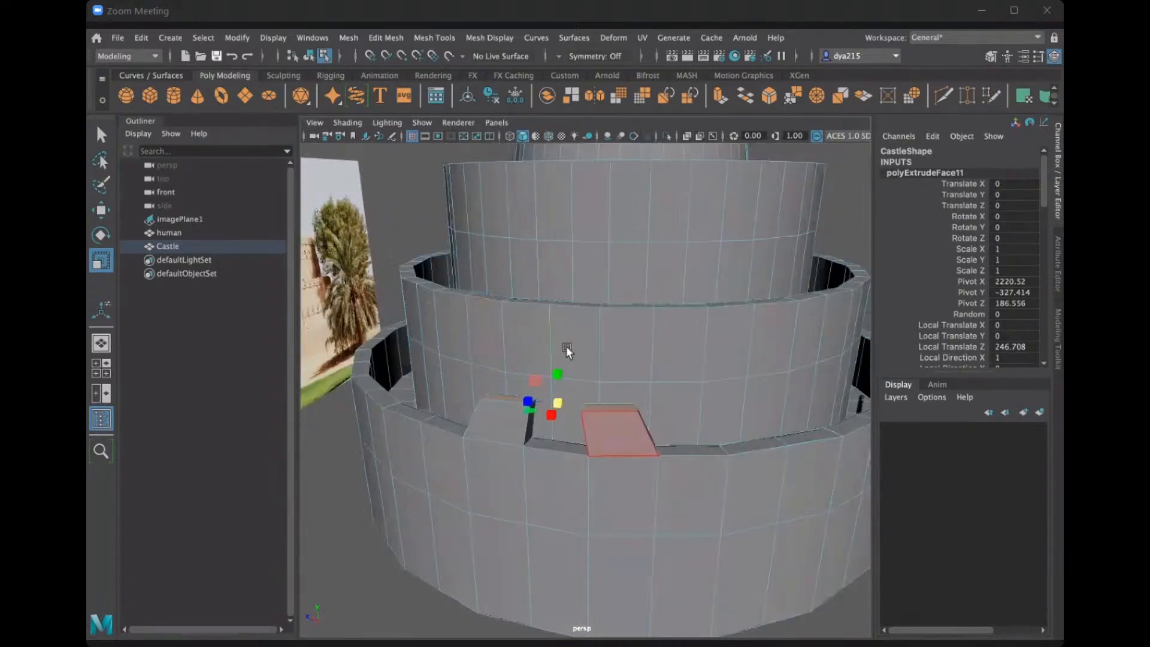
Set the Scale tool's axis orientation to Component.
{"action": "double_click", "coordinate": [101, 263]}
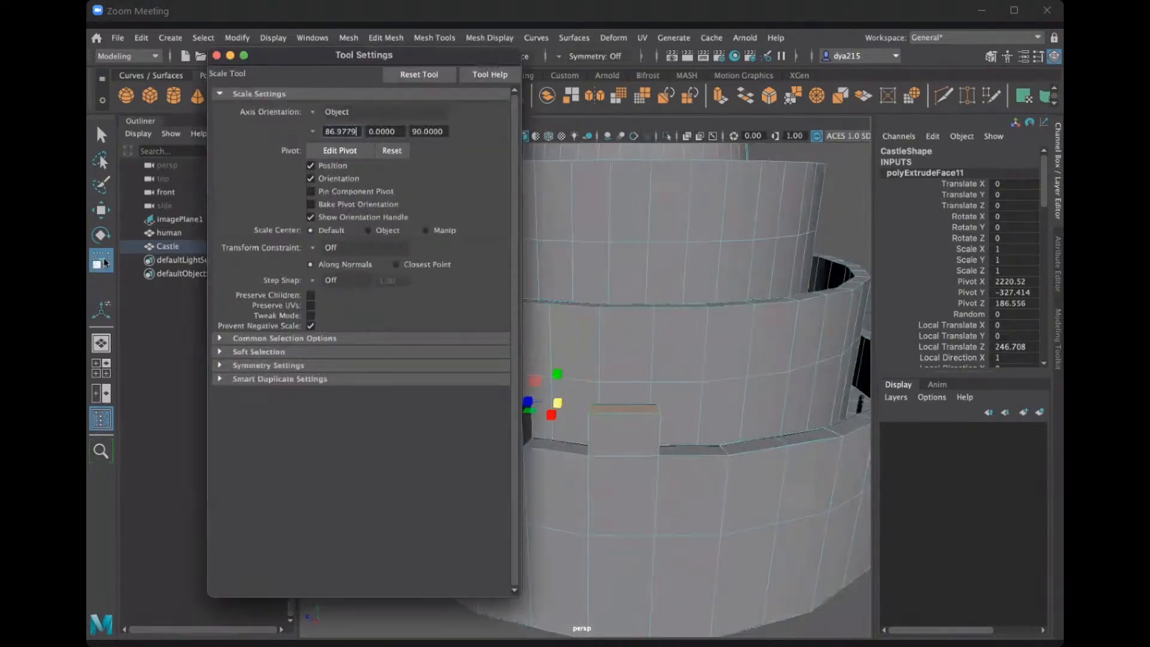
{"action": "left_click", "coordinate": [318, 110]}
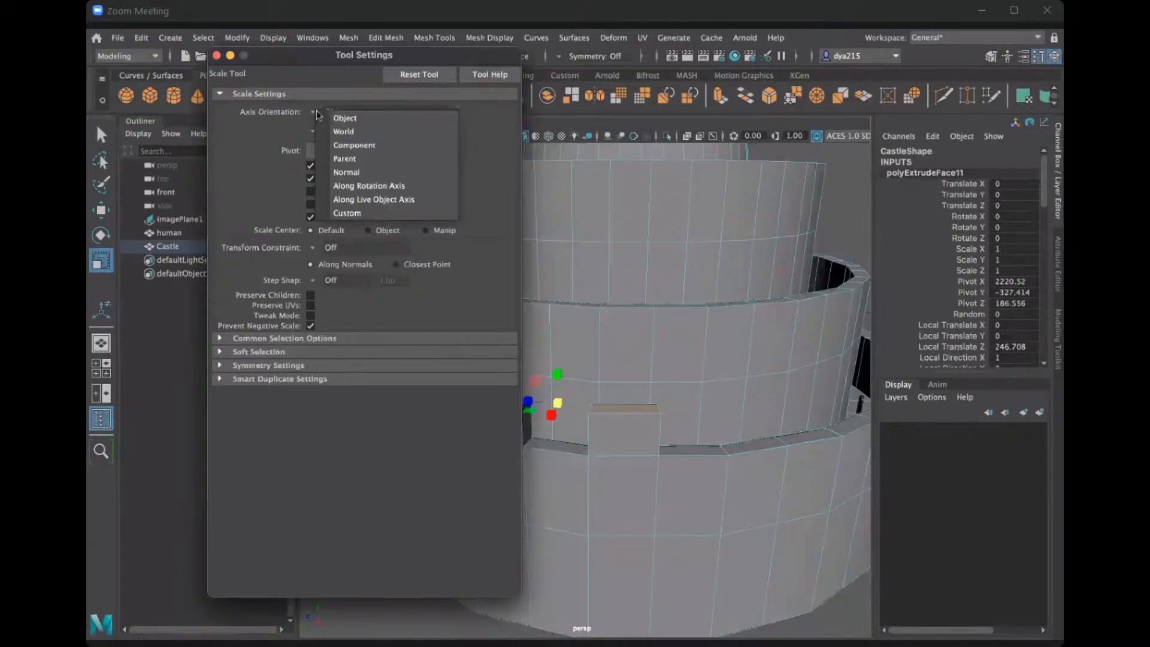
{"action": "left_click", "coordinate": [346, 144]}
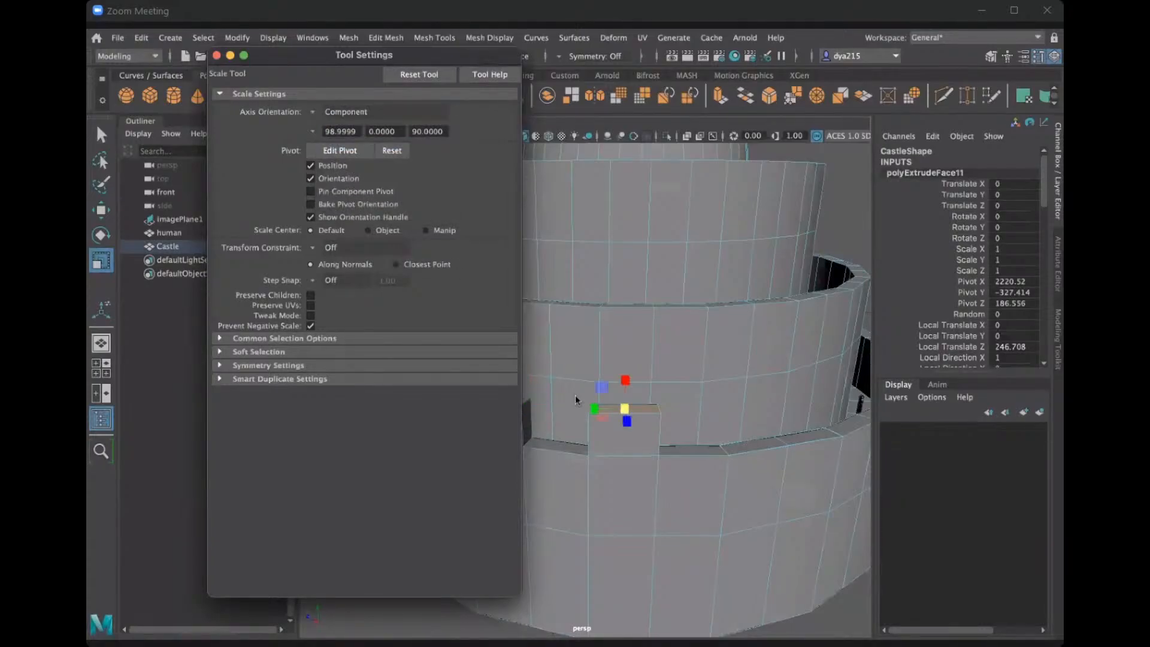
Try tapering each of the two extruded blocks by scaling their top faces, and undo both the scaling and the extrusion.
{"action": "left_click", "coordinate": [622, 408]}
{"action": "left_click_drag", "start_coordinate": [618, 407], "coordinate": [615, 407]}
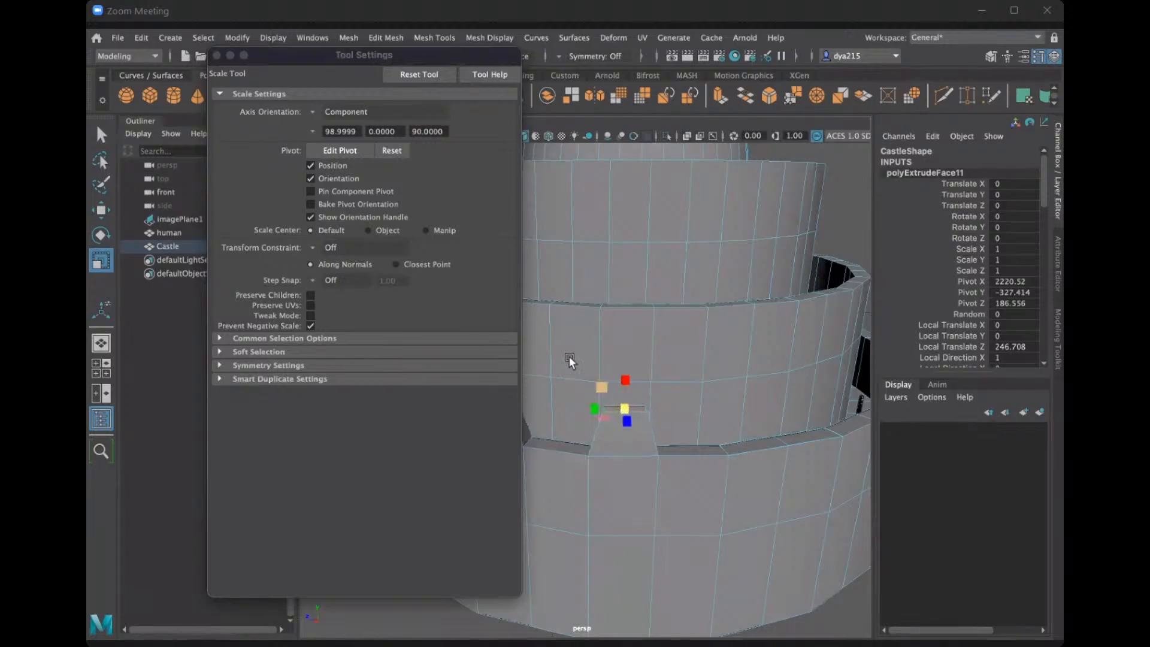
{"action": "scroll", "coordinate": [605, 352], "scroll_direction": "down", "scroll_amount": 4}
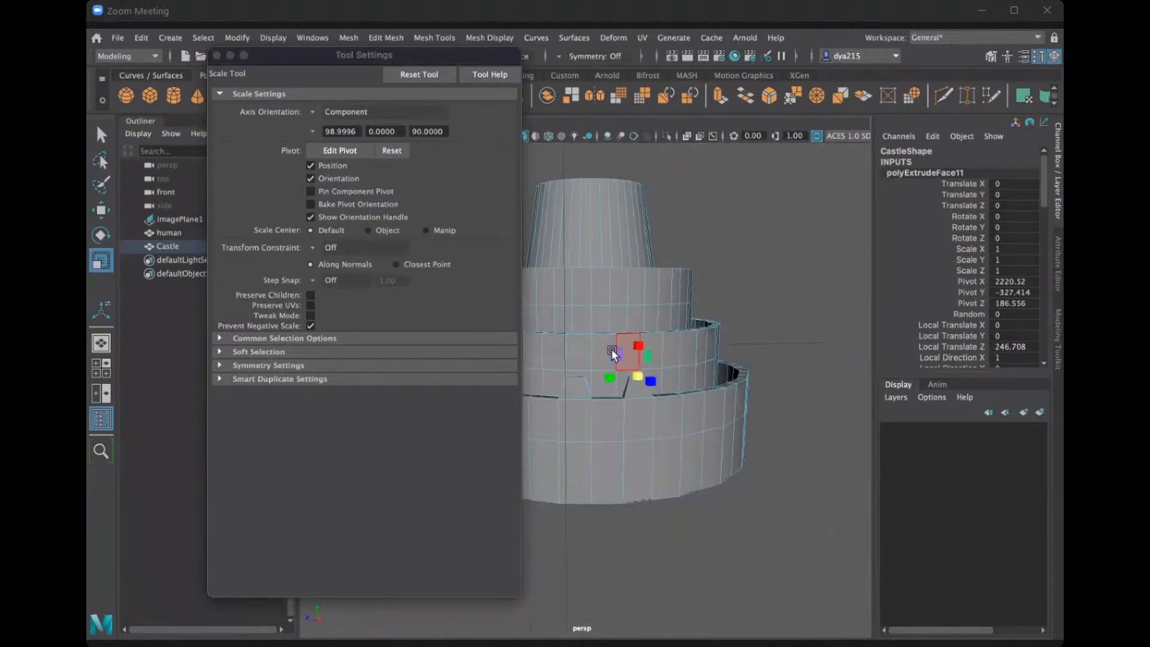
{"action": "scroll", "coordinate": [610, 349], "scroll_direction": "up", "scroll_amount": 4}
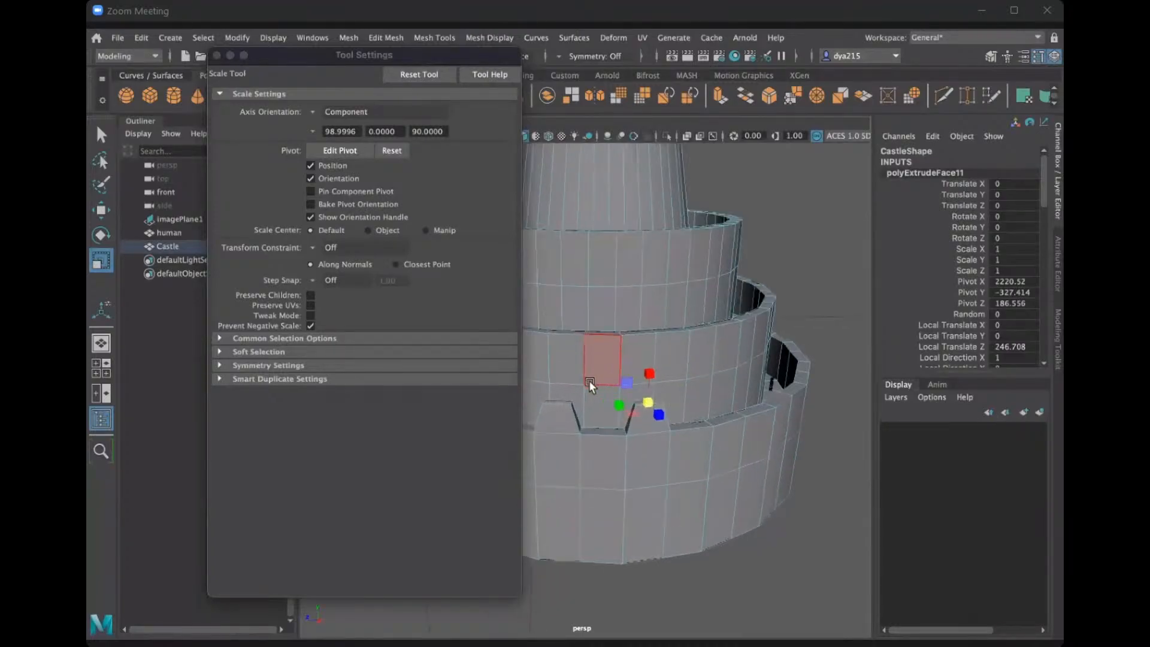
{"action": "scroll", "coordinate": [589, 383], "scroll_direction": "up", "scroll_amount": 2}
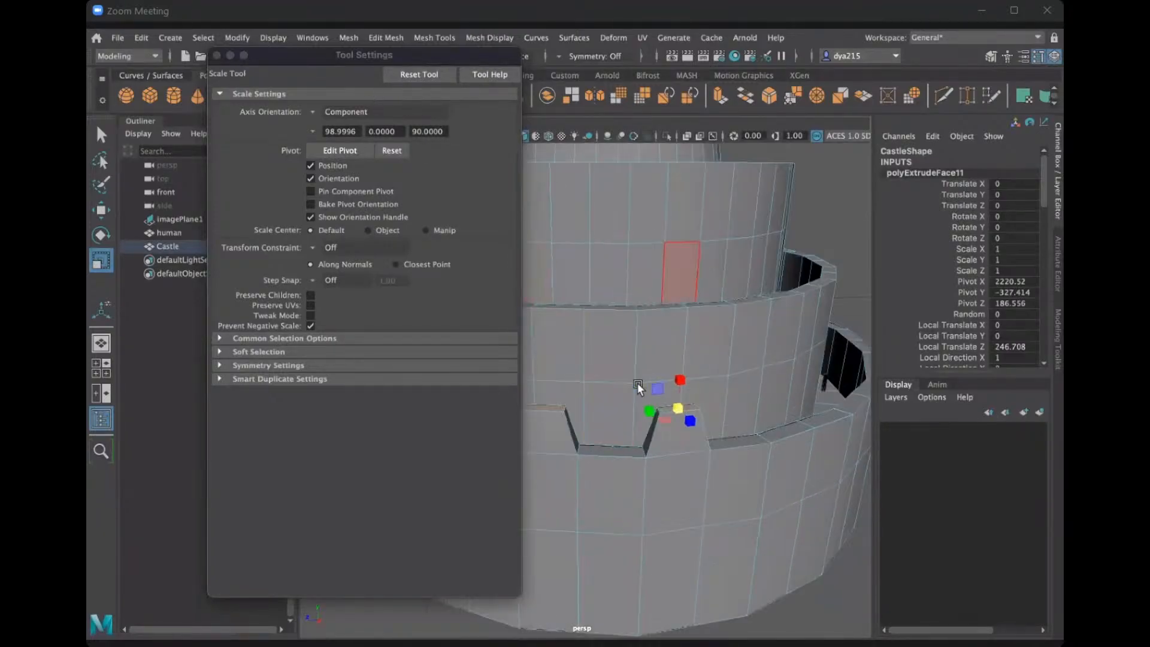
{"action": "left_click", "coordinate": [217, 55]}
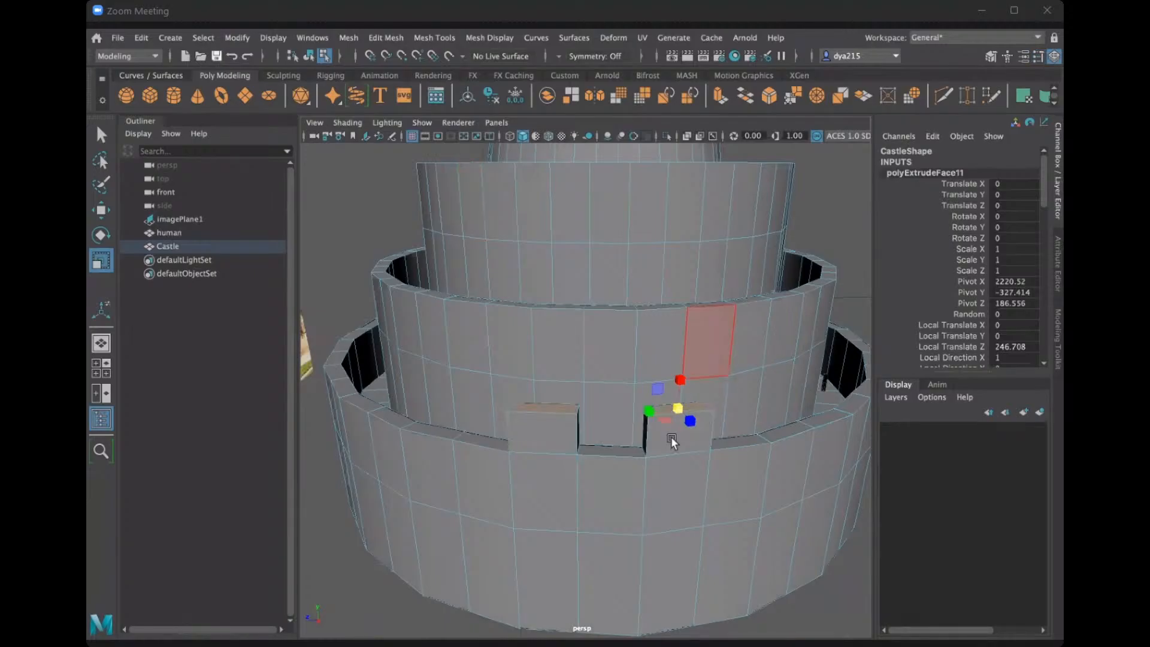
{"action": "key", "text": "ctrl+z"}
{"action": "key", "text": "ctrl+z"}
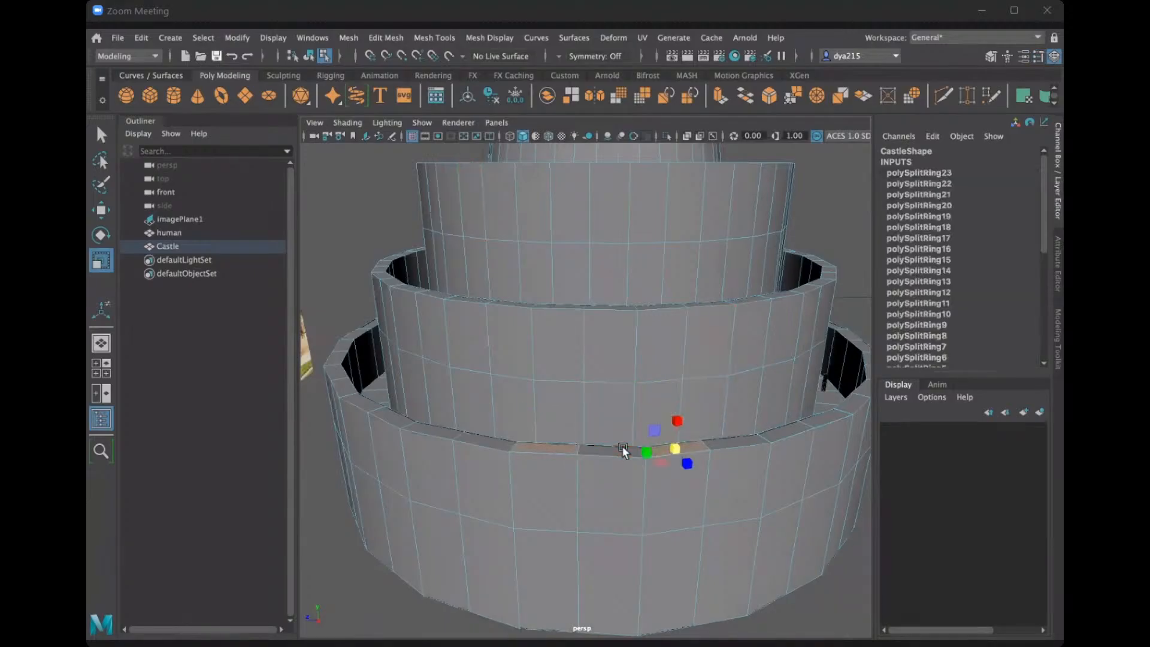
Add the face between the two selected rim faces and extrude all three upward, with a local Z translation of 328.665.
{"action": "left_click", "coordinate": [619, 452]}
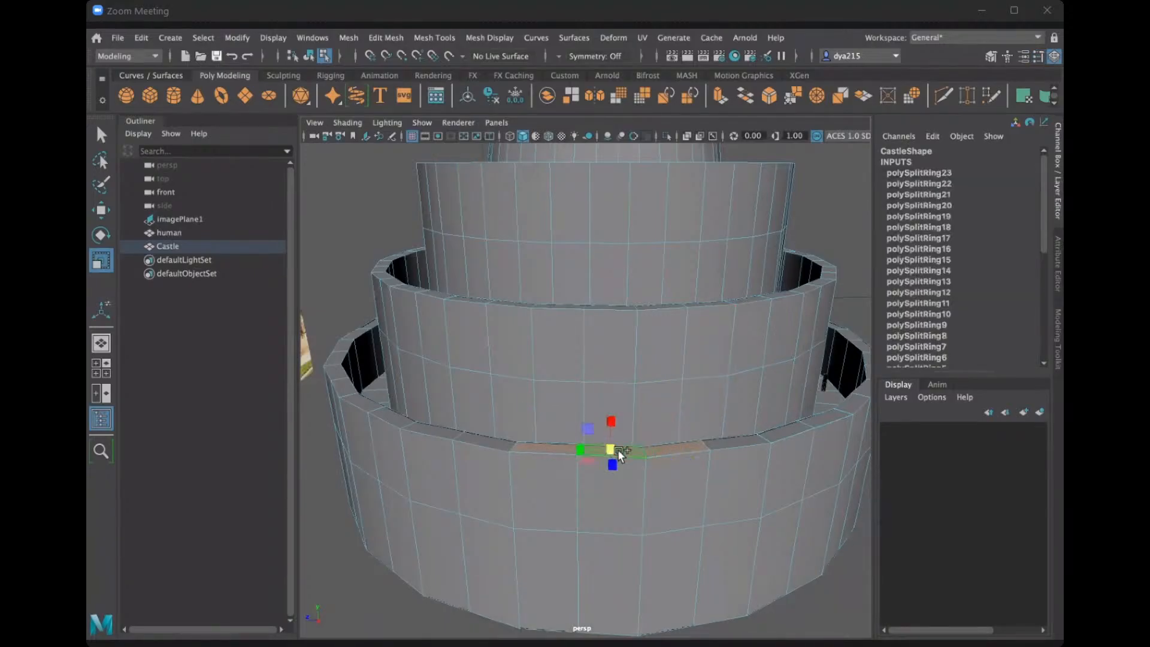
{"action": "key", "text": "ctrl+e"}
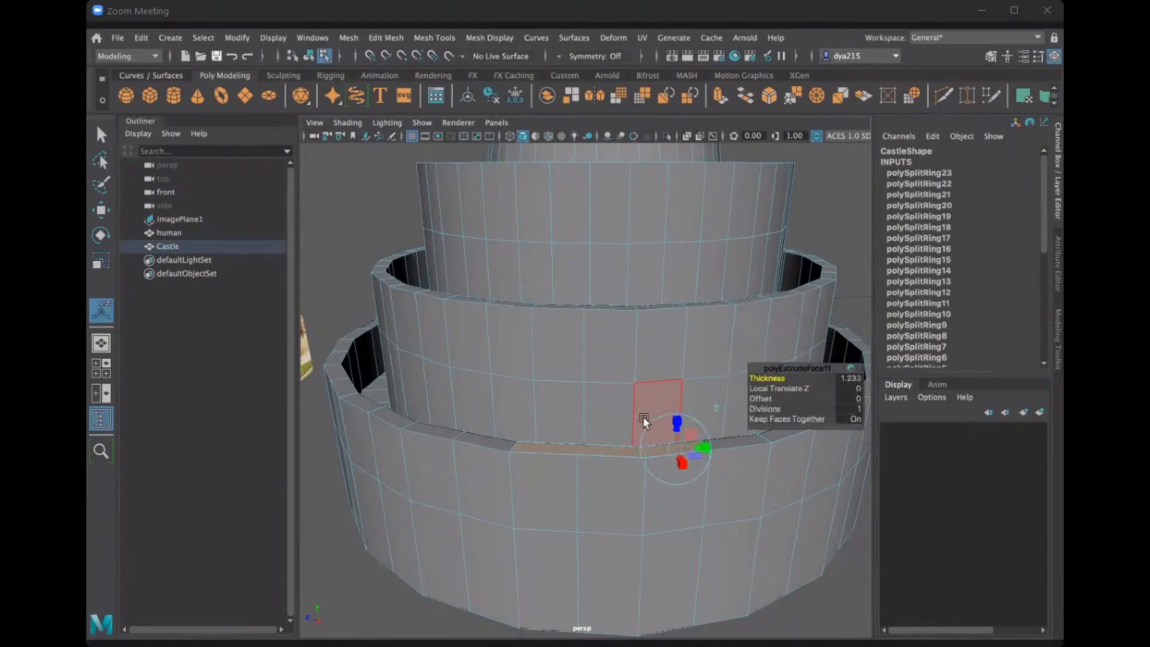
{"action": "left_click_drag", "start_coordinate": [675, 426], "coordinate": [674, 376]}
Try scaling the top of the three-face block with Component orientation, and undo the scaling and the extrusion.
{"action": "double_click", "coordinate": [104, 256]}
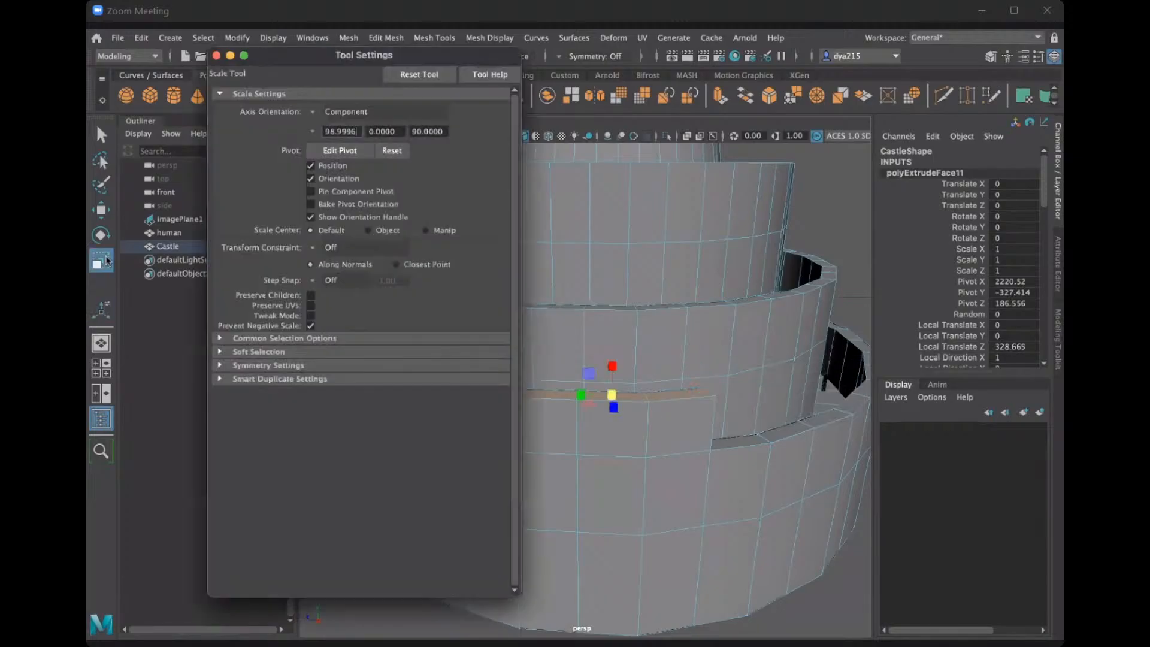
{"action": "left_click", "coordinate": [217, 56]}
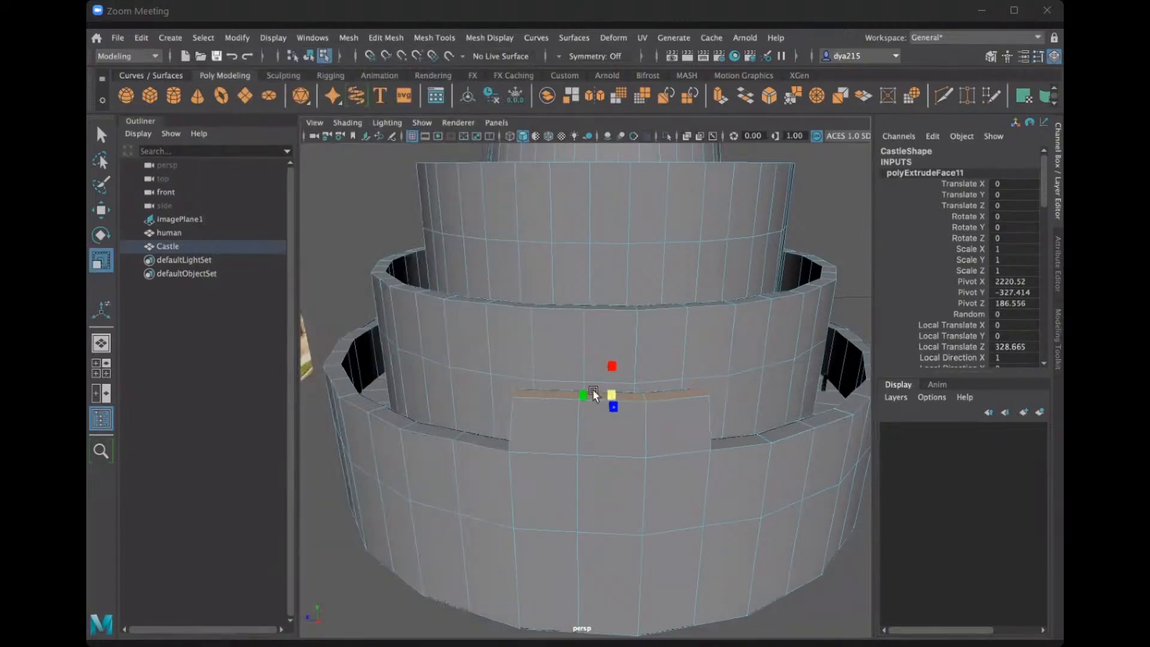
{"action": "mouse_move", "coordinate": [610, 398]}
{"action": "left_mouse_down"}
{"action": "mouse_move", "coordinate": [725, 406]}
{"action": "mouse_move", "coordinate": [626, 393]}
{"action": "left_mouse_up"}
{"action": "key", "text": "ctrl+z"}
{"action": "key", "text": "ctrl+z"}
{"action": "key", "text": "ctrl+z"}
{"action": "key", "text": "ctrl+z"}
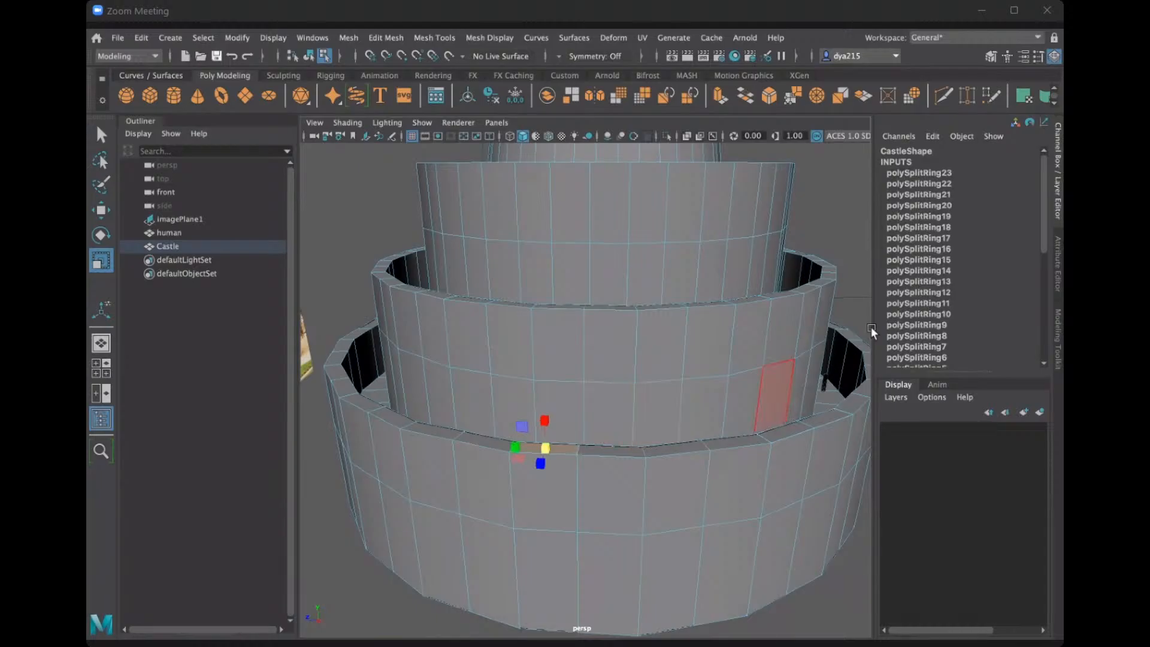
Clear the face selection and select every second top face around the rim of the lowest castle wall.
{"action": "left_click", "coordinate": [842, 211]}
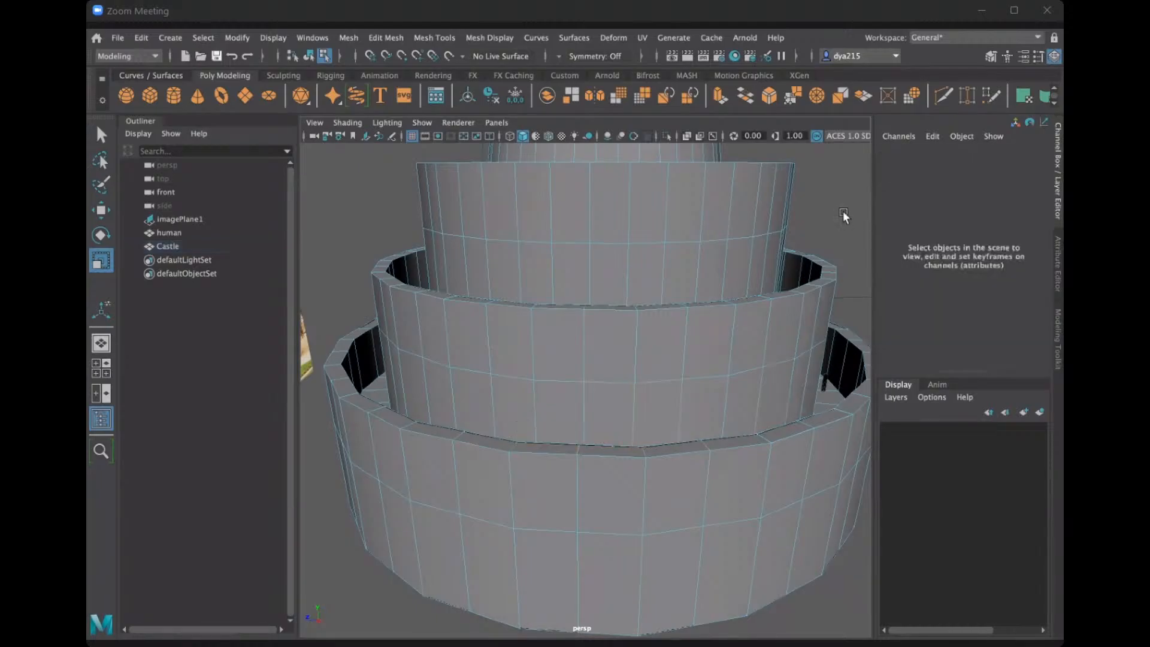
{"action": "left_click", "coordinate": [530, 447]}
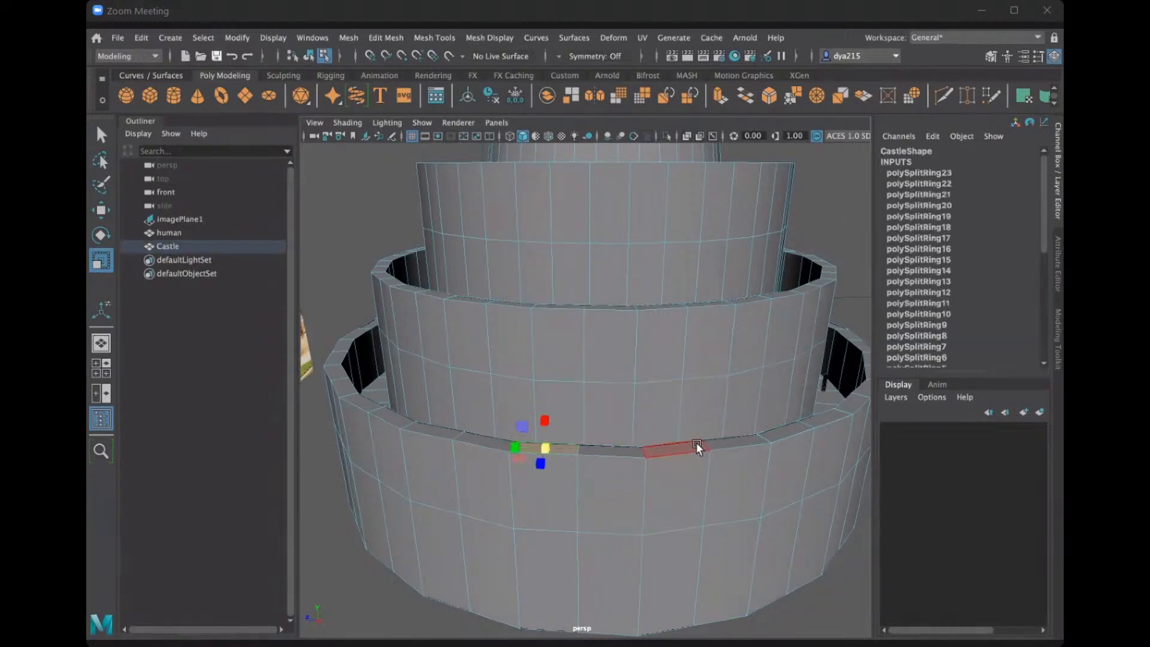
{"action": "left_click_drag", "start_coordinate": [602, 429], "coordinate": [497, 433], "text": "alt"}
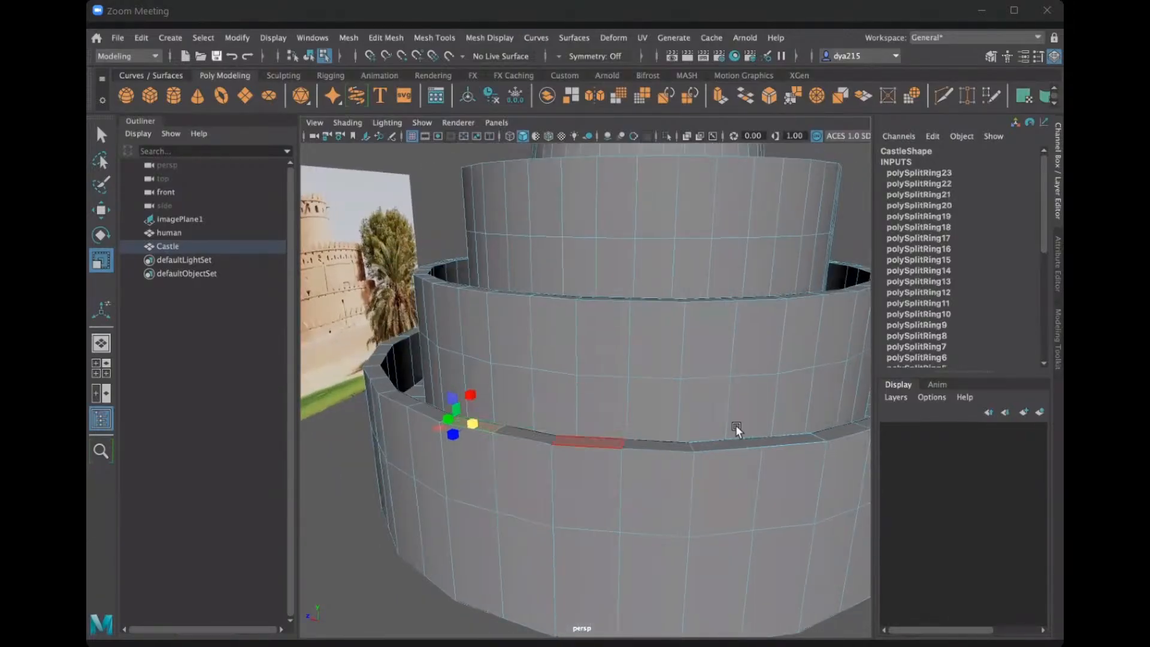
{"action": "left_click", "coordinate": [588, 443]}
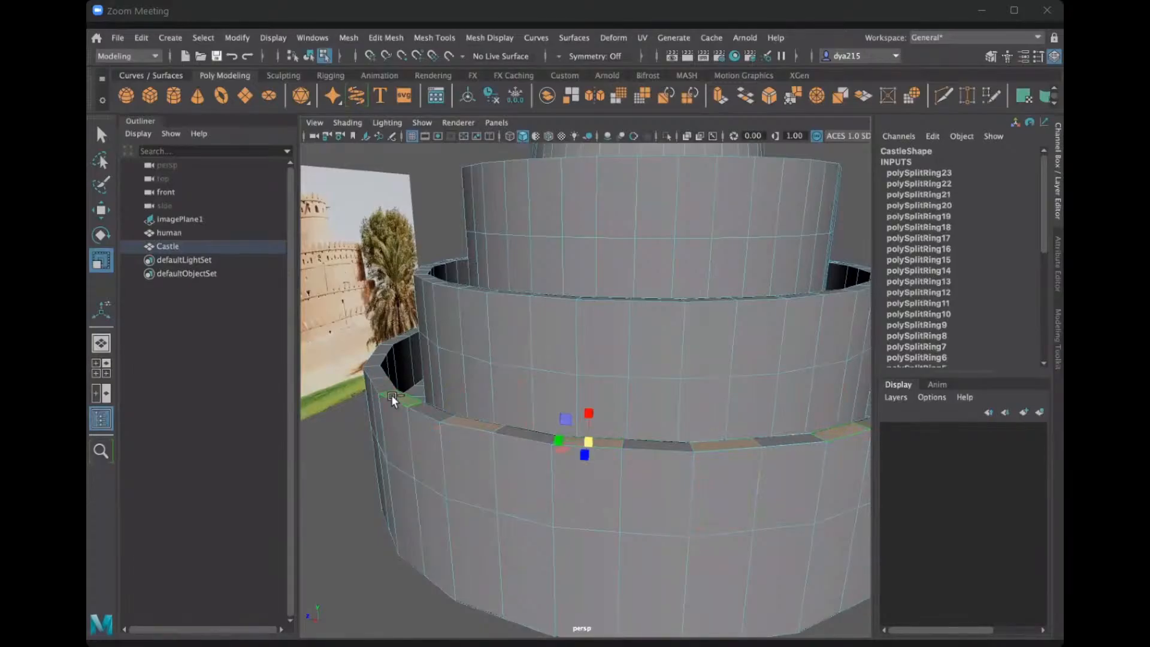
{"action": "left_click_drag", "start_coordinate": [466, 433], "coordinate": [525, 529], "text": "alt"}
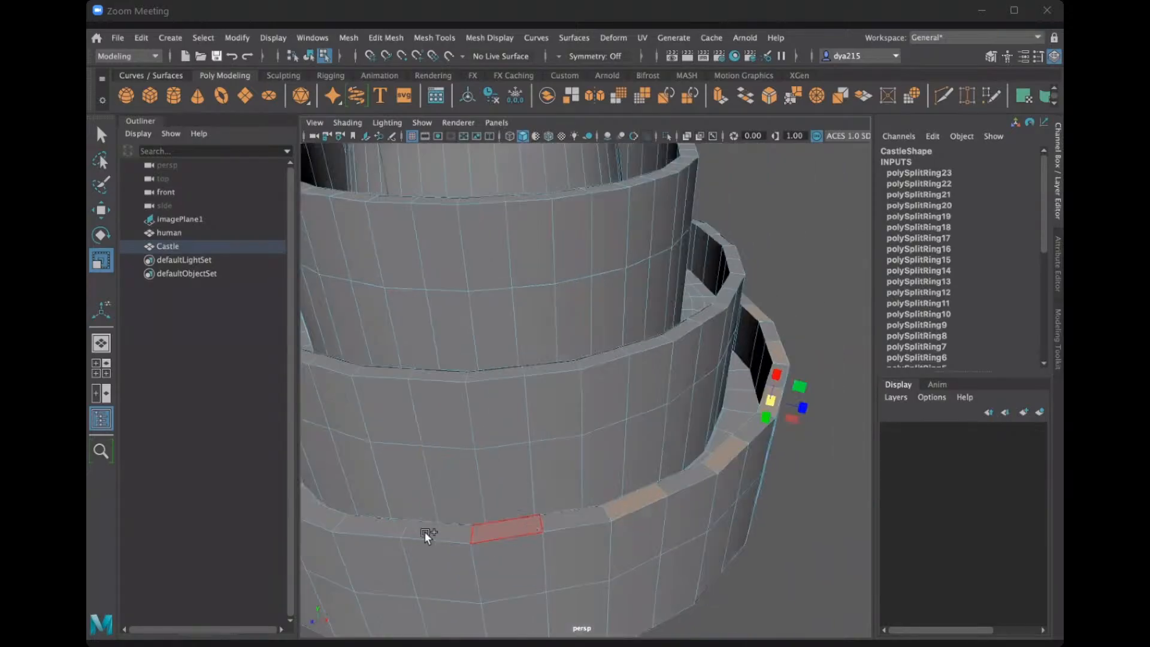
{"action": "left_click_drag", "start_coordinate": [782, 391], "coordinate": [630, 494], "text": "alt"}
{"action": "left_click", "coordinate": [630, 494], "text": "shift"}
{"action": "left_click", "coordinate": [754, 453], "text": "shift"}
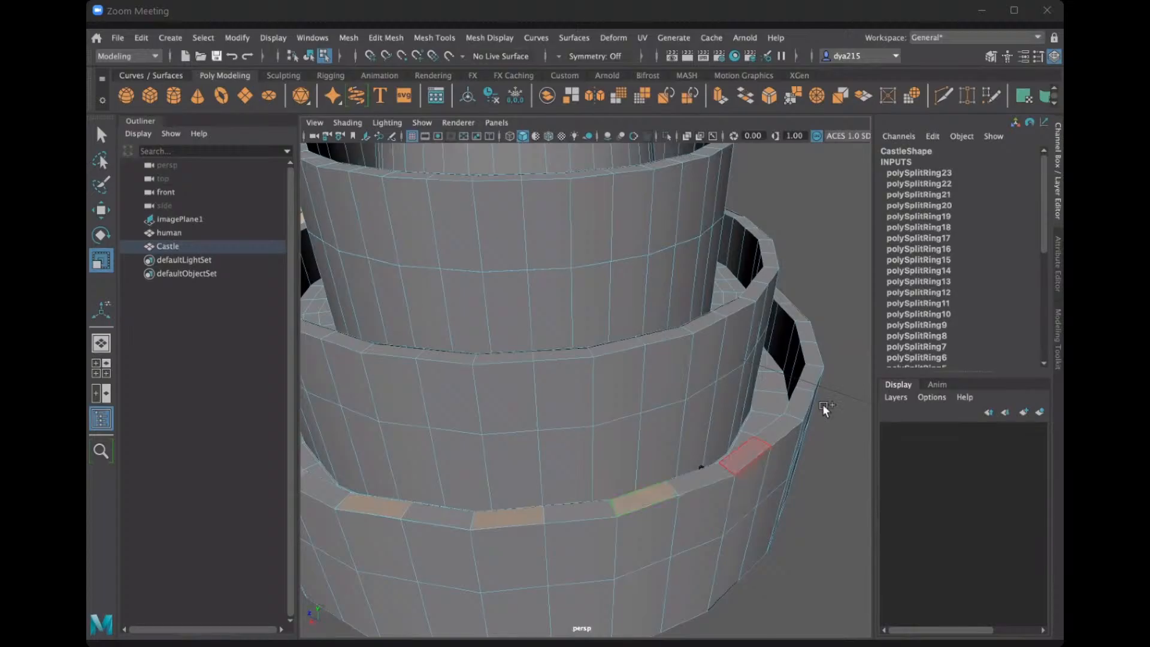
{"action": "left_click", "coordinate": [805, 400], "text": "shift"}
{"action": "left_click", "coordinate": [810, 354], "text": "shift"}
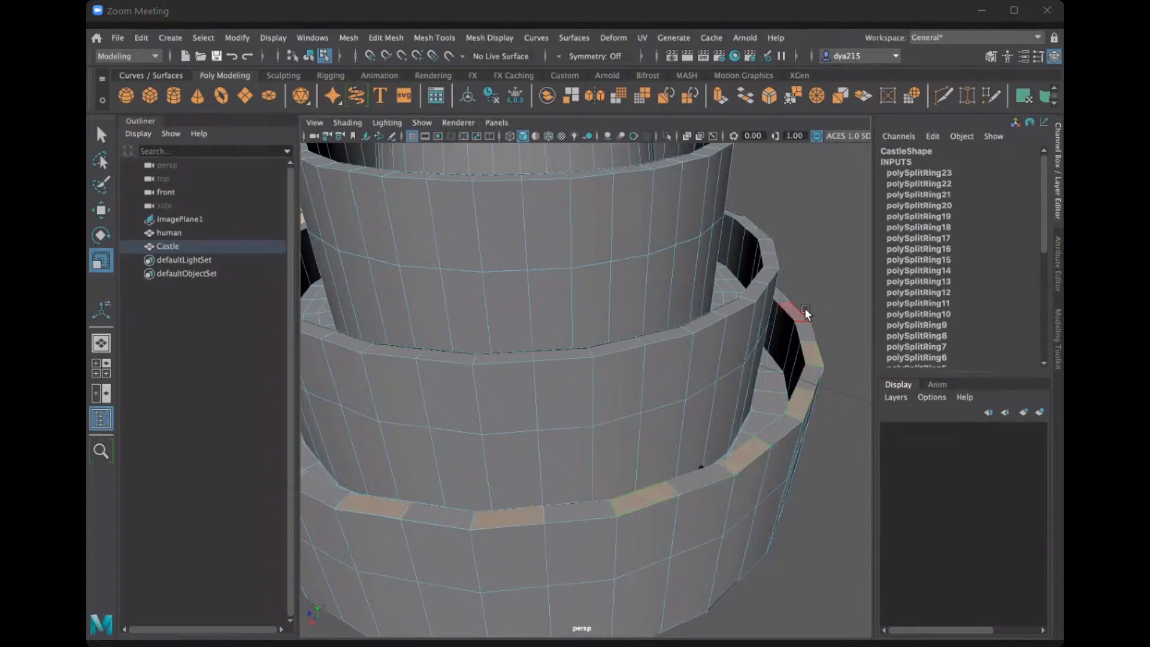
{"action": "left_click_drag", "start_coordinate": [766, 307], "coordinate": [500, 482], "text": "alt"}
{"action": "left_click", "coordinate": [498, 478], "text": "shift"}
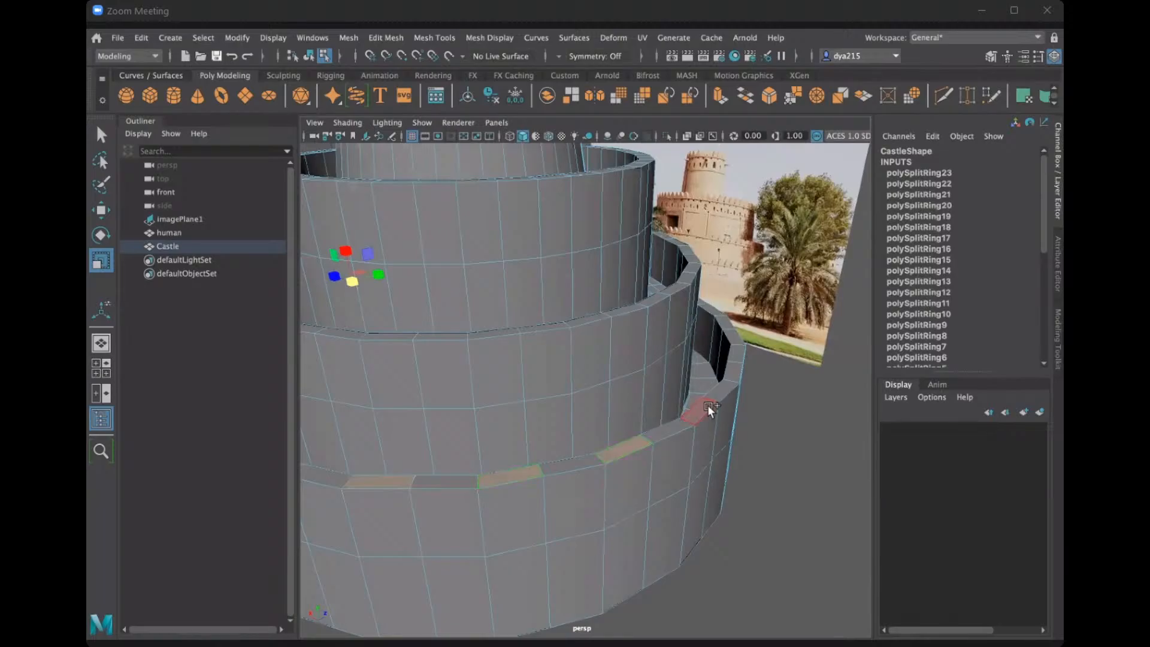
{"action": "left_click_drag", "start_coordinate": [748, 368], "coordinate": [615, 464], "text": "alt"}
{"action": "left_click", "coordinate": [773, 453], "text": "shift"}
{"action": "left_click", "coordinate": [727, 440], "text": "shift"}
{"action": "left_click", "coordinate": [791, 392], "text": "shift"}
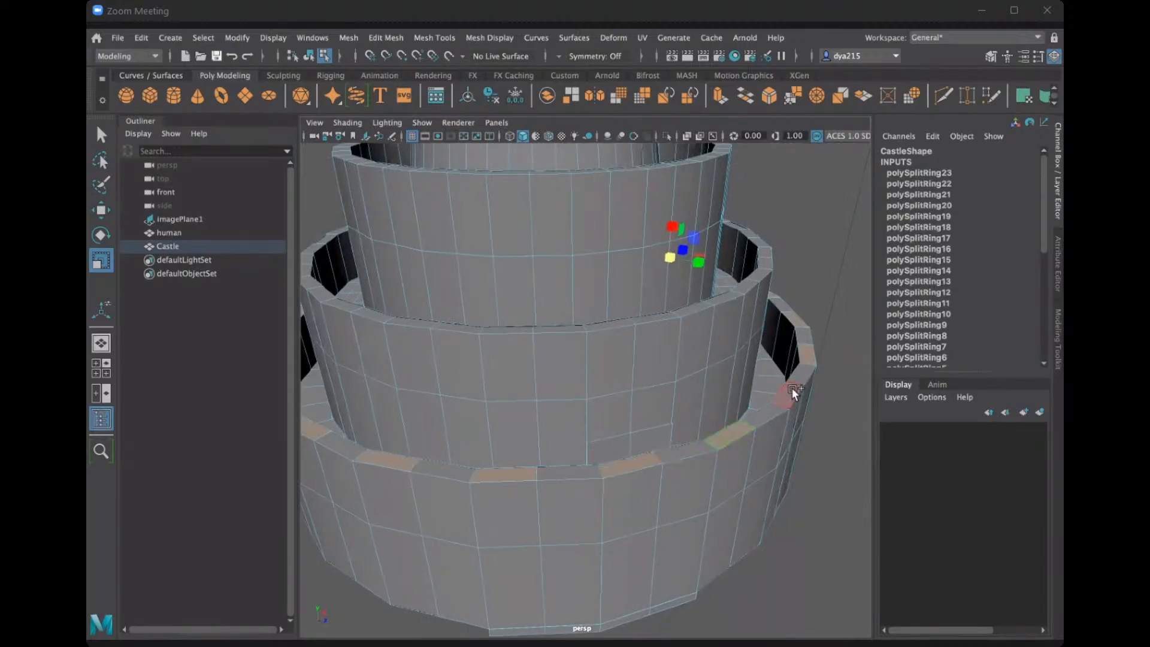
Set the Scale tool's axis orientation to Object and try scaling the selected rim faces.
{"action": "double_click", "coordinate": [102, 266]}
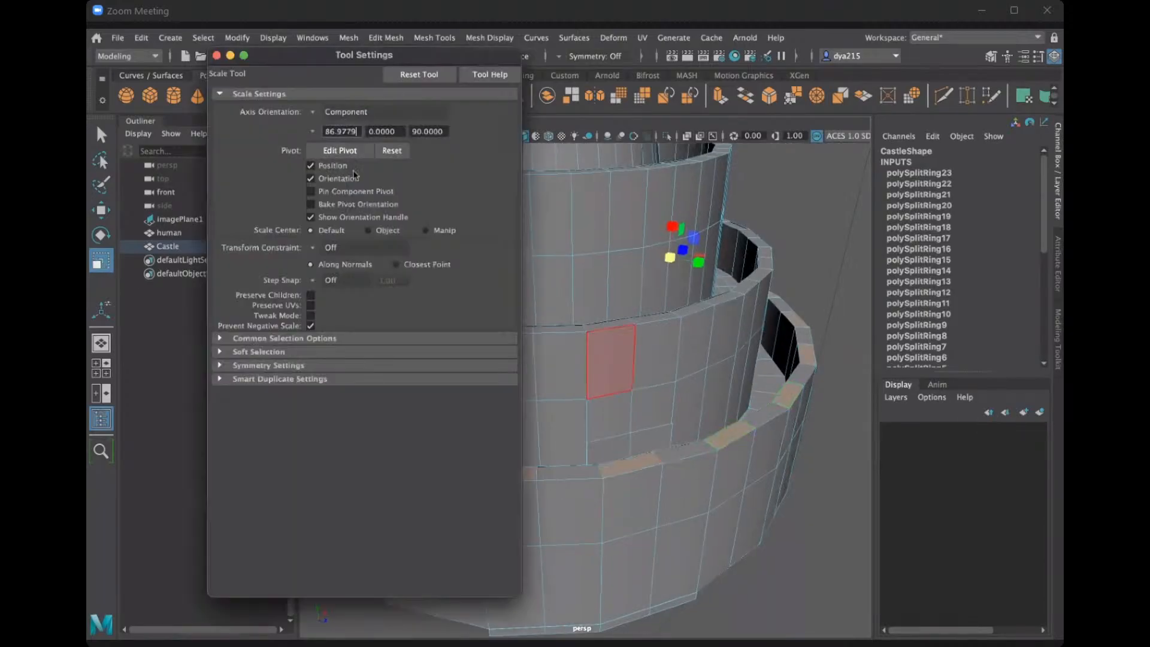
{"action": "left_click", "coordinate": [317, 113]}
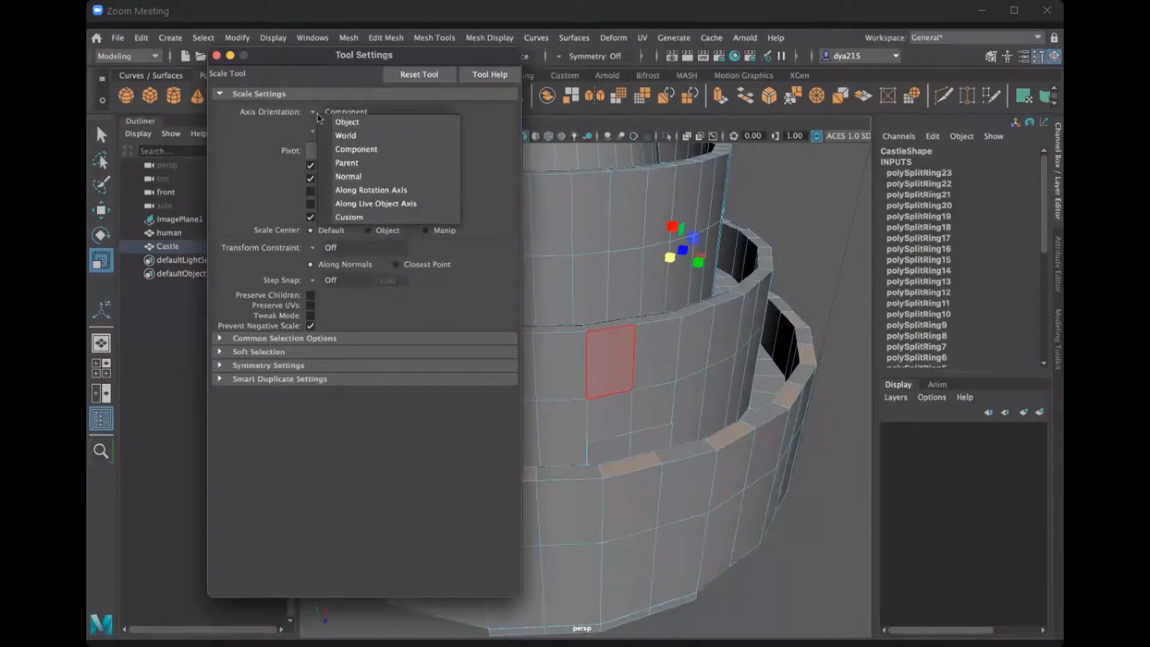
{"action": "left_click", "coordinate": [346, 123]}
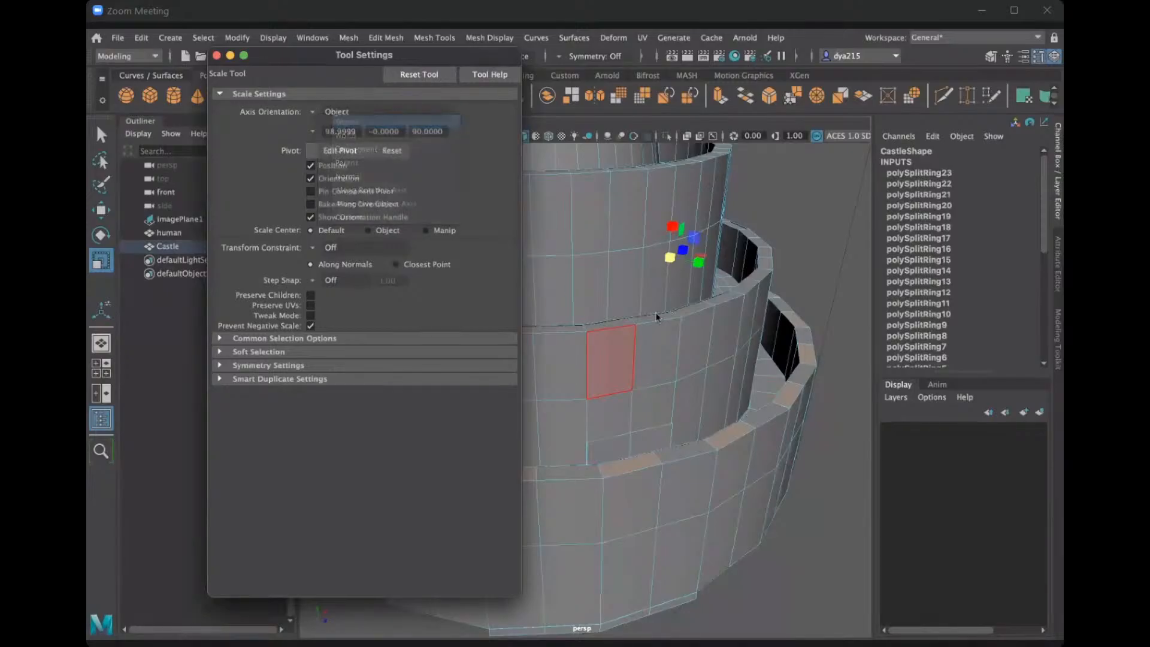
{"action": "left_click", "coordinate": [216, 55]}
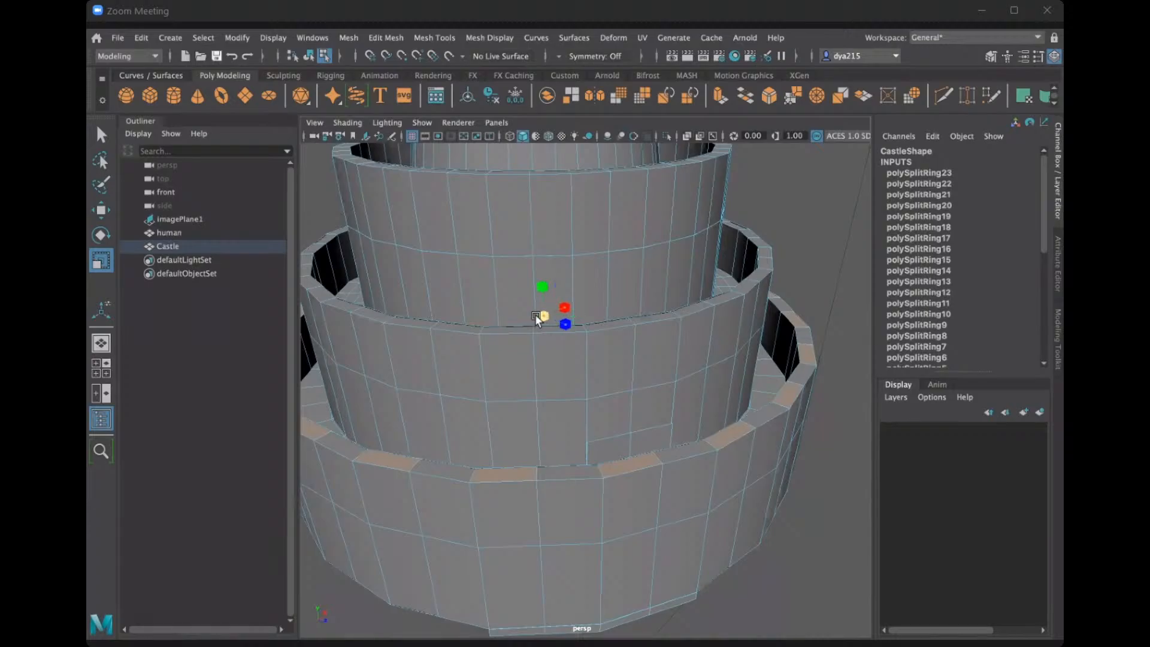
{"action": "mouse_move", "coordinate": [534, 315]}
{"action": "left_mouse_down"}
{"action": "mouse_move", "coordinate": [508, 310]}
{"action": "mouse_move", "coordinate": [545, 322]}
{"action": "left_mouse_up"}
Set the Scale tool's axis orientation back to Component and close its settings.
{"action": "double_click", "coordinate": [101, 261]}
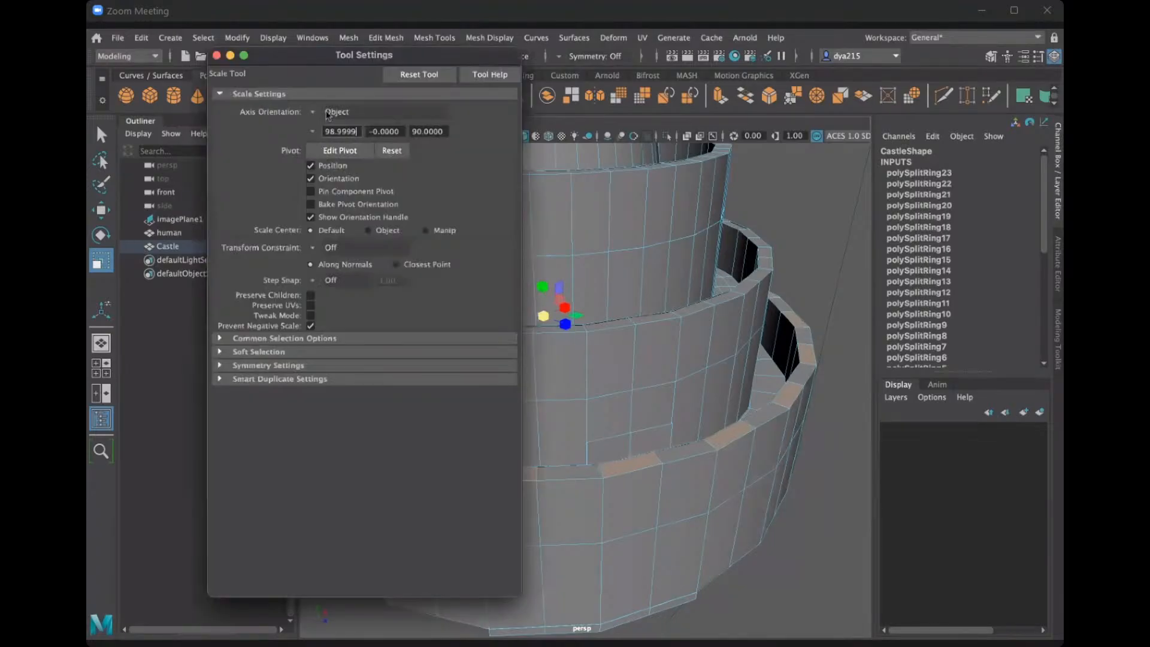
{"action": "left_click", "coordinate": [325, 112]}
{"action": "left_click", "coordinate": [353, 149]}
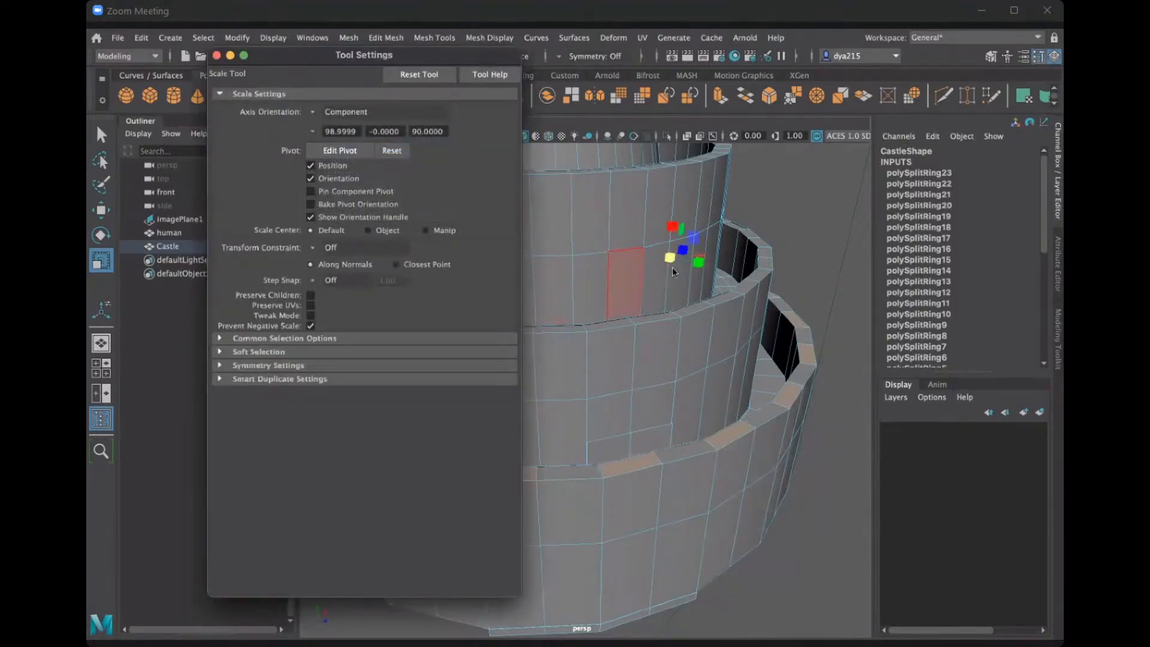
{"action": "left_click", "coordinate": [651, 257]}
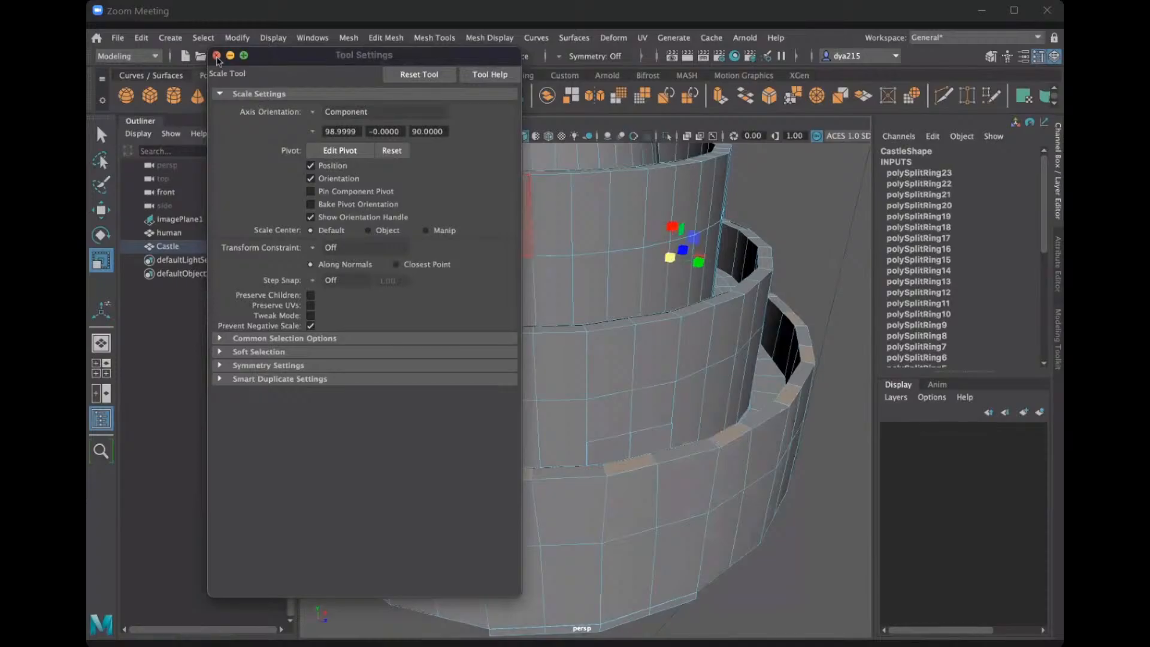
{"action": "left_click", "coordinate": [216, 56]}
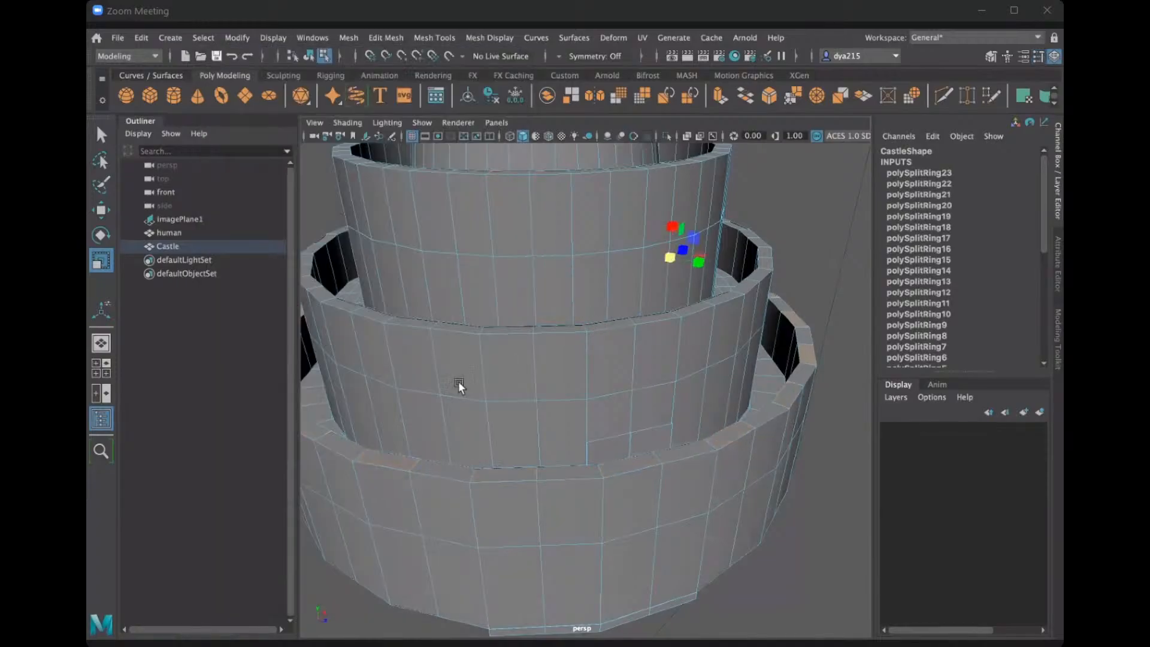
Try scaling the three selected alternate rim faces of the lowest wall directly, and undo the scaling.
{"action": "left_click_drag", "start_coordinate": [533, 374], "coordinate": [591, 437], "text": "alt"}
{"action": "scroll", "coordinate": [499, 404], "scroll_direction": "down", "scroll_amount": 4}
{"action": "scroll", "coordinate": [600, 446], "scroll_direction": "up", "scroll_amount": 2}
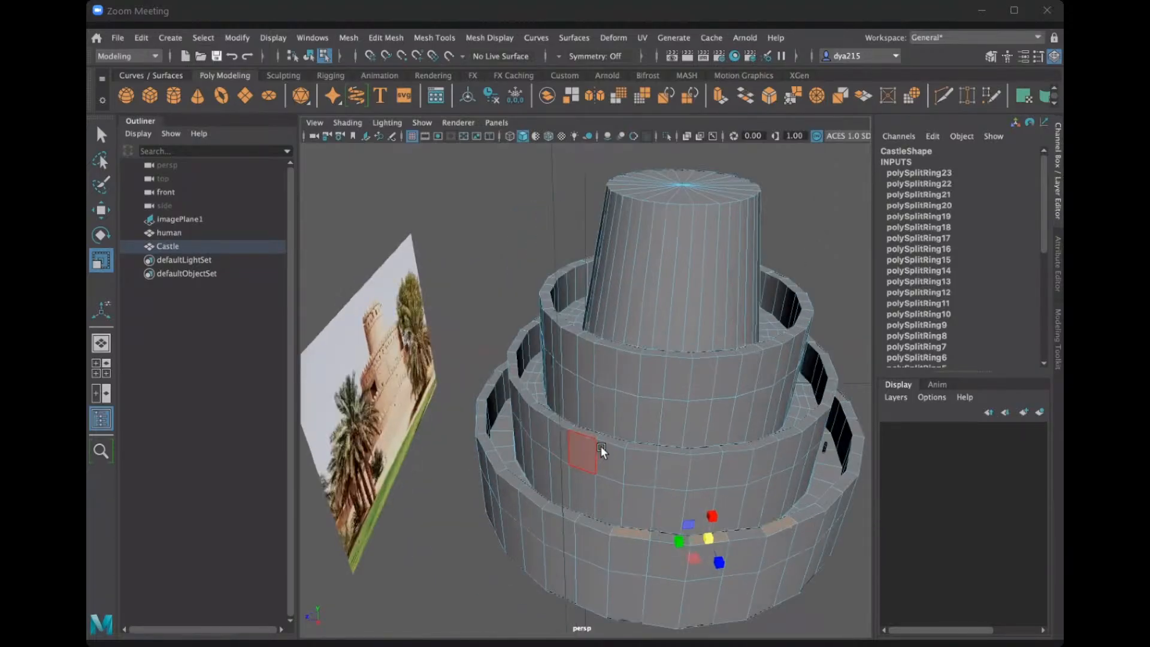
{"action": "scroll", "coordinate": [575, 413], "scroll_direction": "up", "scroll_amount": 3}
{"action": "middle_click_drag", "start_coordinate": [686, 492], "coordinate": [624, 394], "text": "alt"}
{"action": "scroll", "coordinate": [623, 396], "scroll_direction": "up", "scroll_amount": 2}
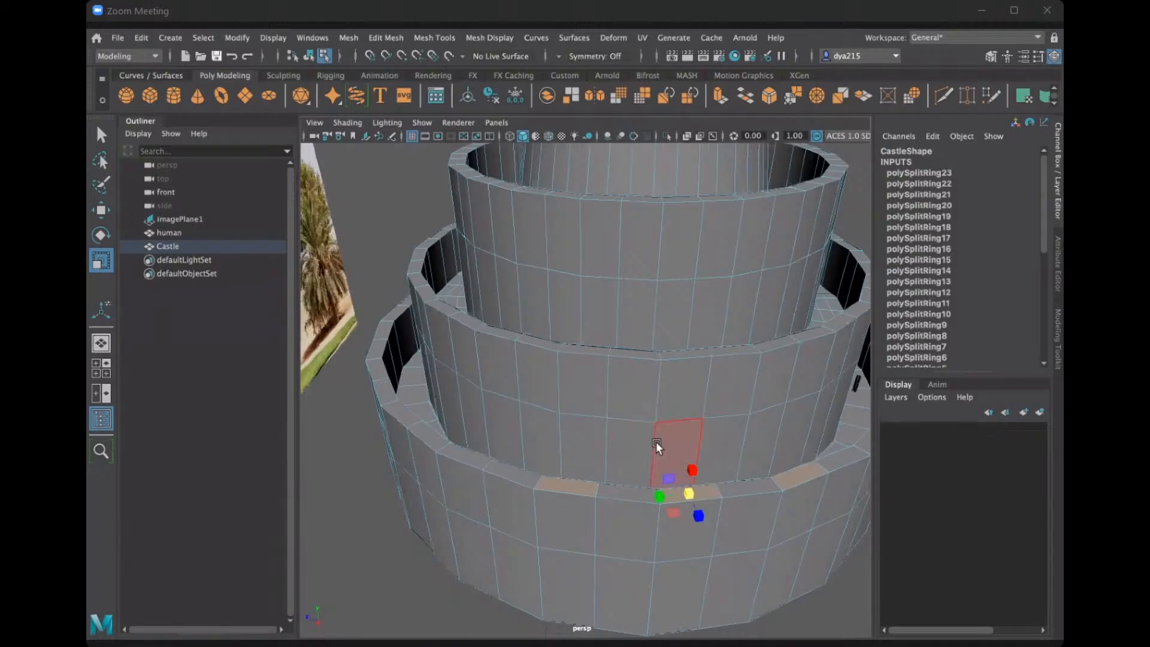
{"action": "left_click_drag", "start_coordinate": [641, 436], "coordinate": [631, 432], "text": "alt"}
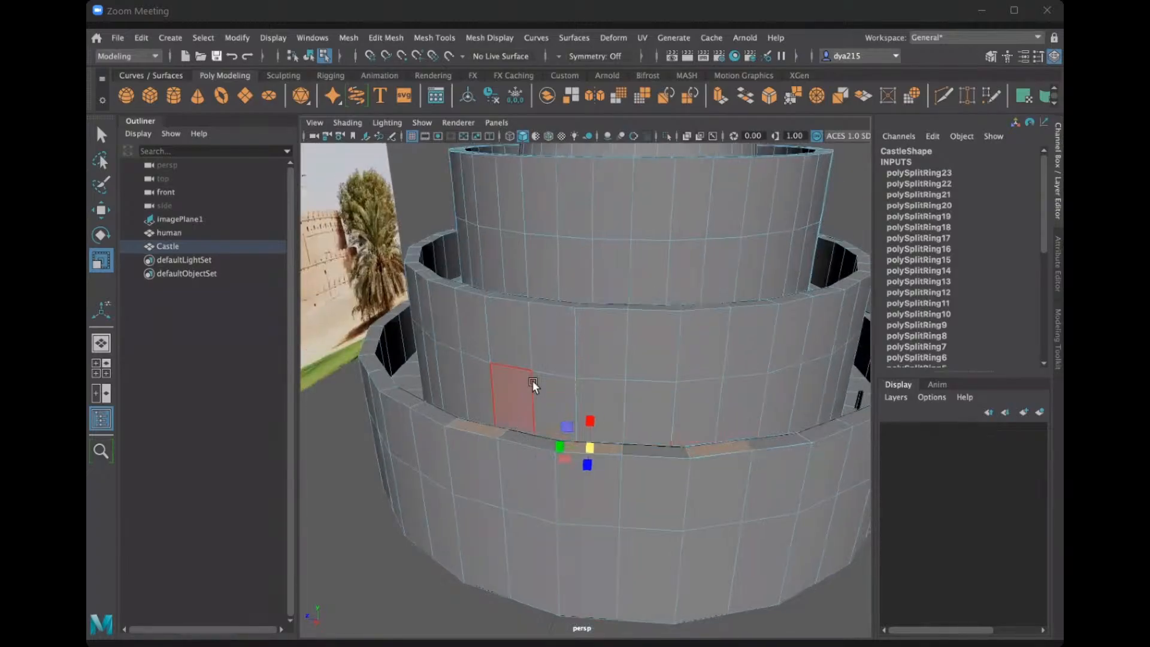
{"action": "left_click_drag", "start_coordinate": [588, 446], "coordinate": [582, 445]}
{"action": "key", "text": "ctrl+z"}
Extend the selection to four alternate rim faces and extrude them upward with a local Z translation of 258.226.
{"action": "double_click", "coordinate": [101, 260]}
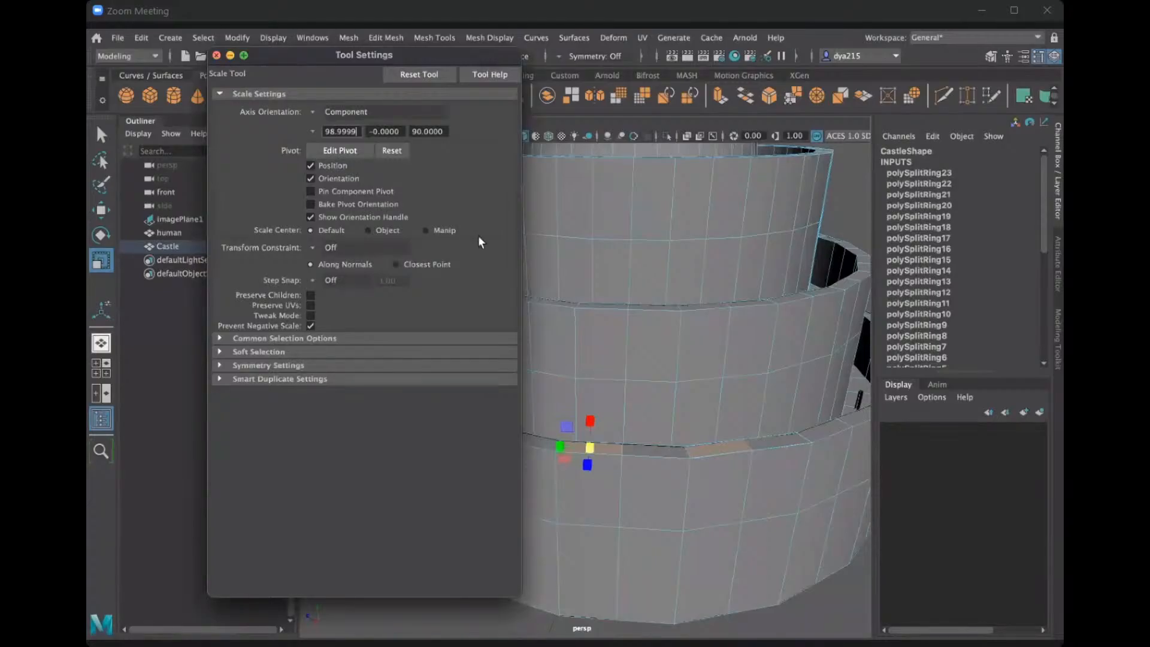
{"action": "left_click", "coordinate": [720, 448], "text": "shift"}
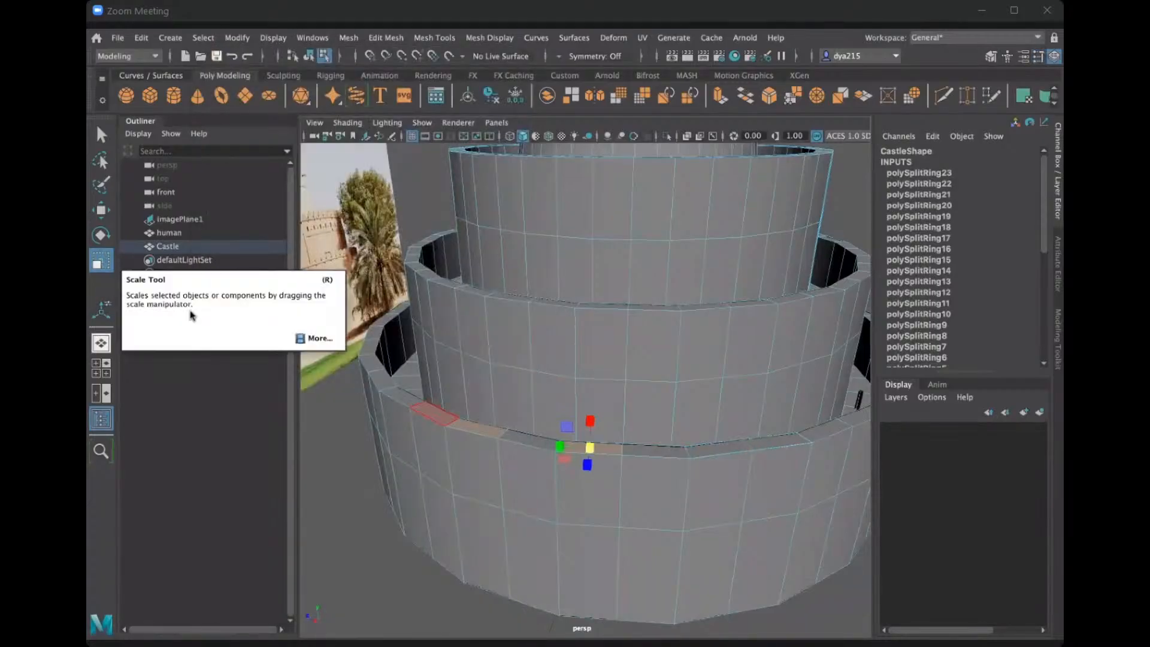
{"action": "left_click", "coordinate": [712, 448], "text": "shift"}
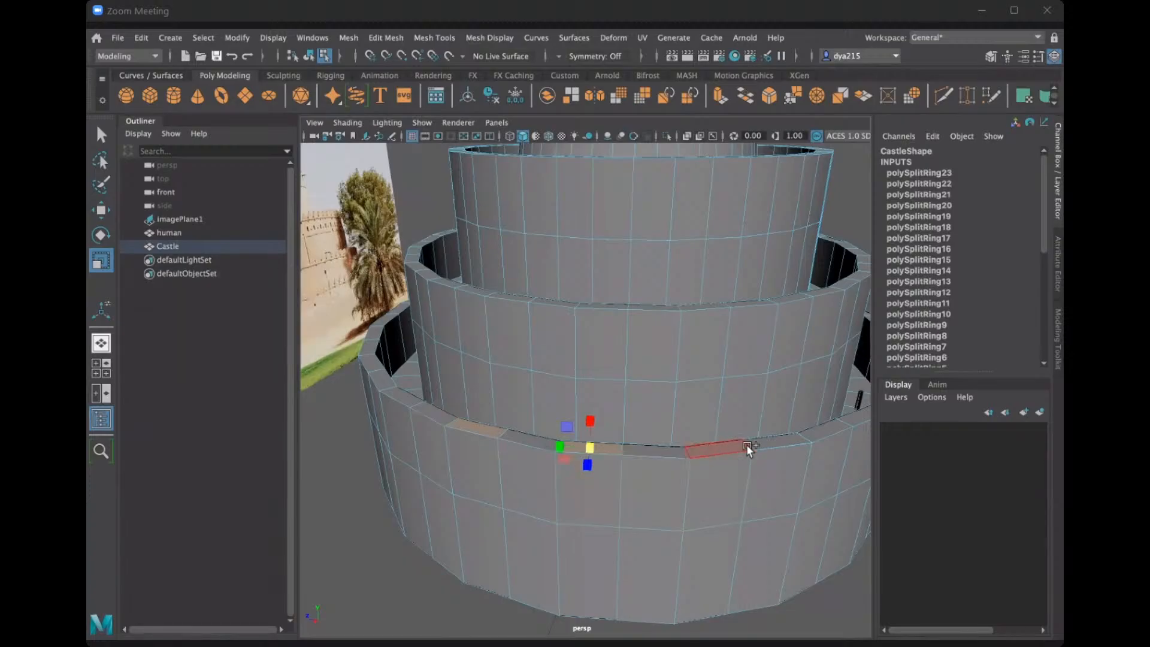
{"action": "left_click", "coordinate": [793, 432], "text": "shift"}
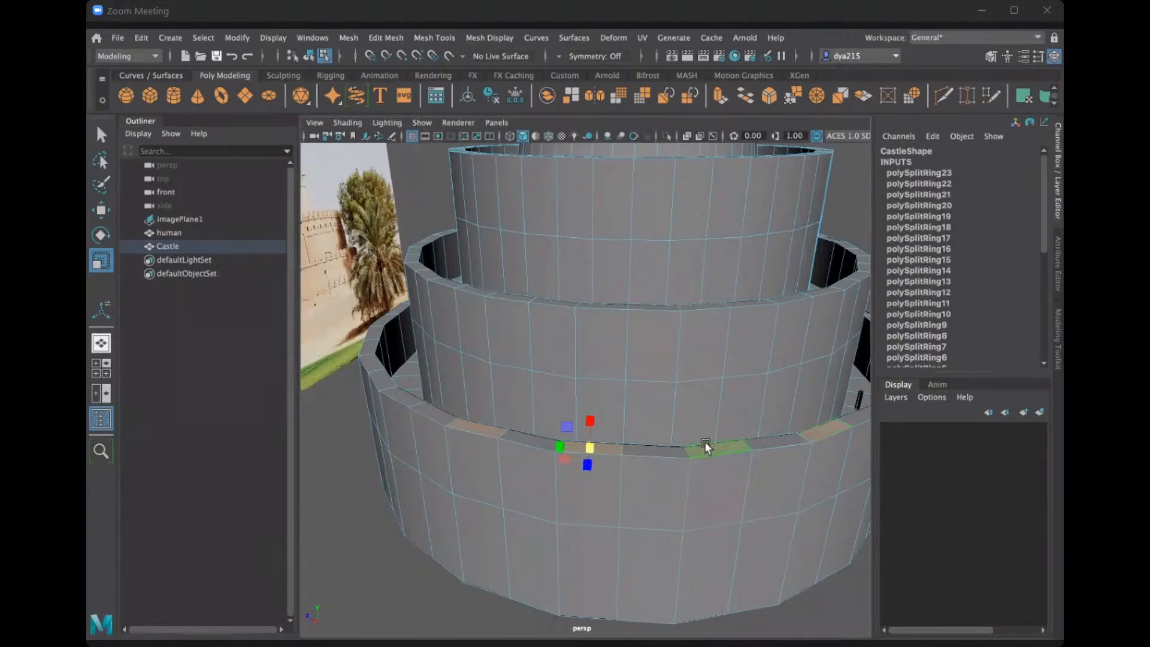
{"action": "key", "text": "ctrl+e"}
{"action": "left_click_drag", "start_coordinate": [589, 428], "coordinate": [588, 382]}
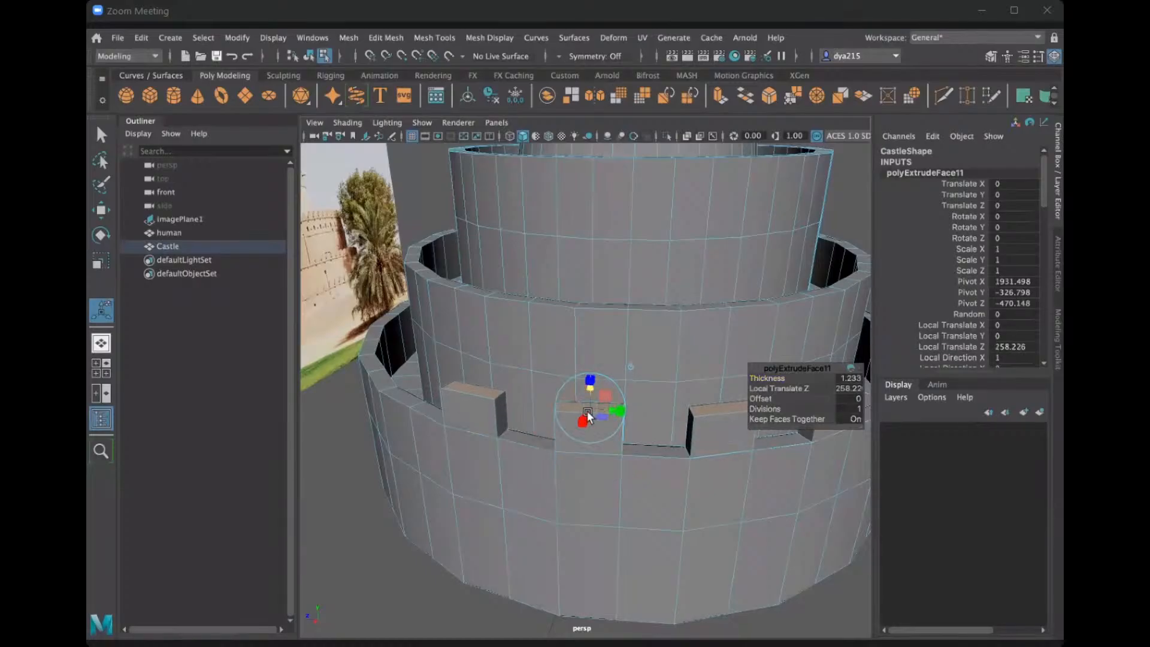
Try tapering the four extruded blocks to points by scaling their top faces, and undo the scaling and the extrusion.
{"action": "key", "text": "r"}
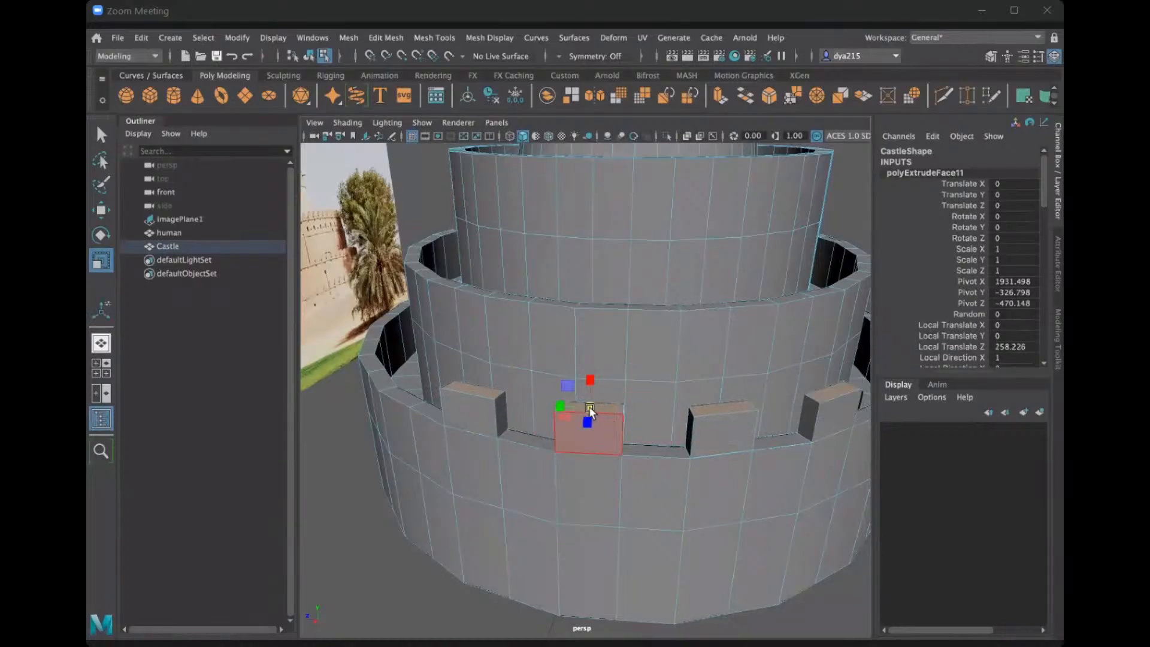
{"action": "left_click_drag", "start_coordinate": [577, 406], "coordinate": [544, 407]}
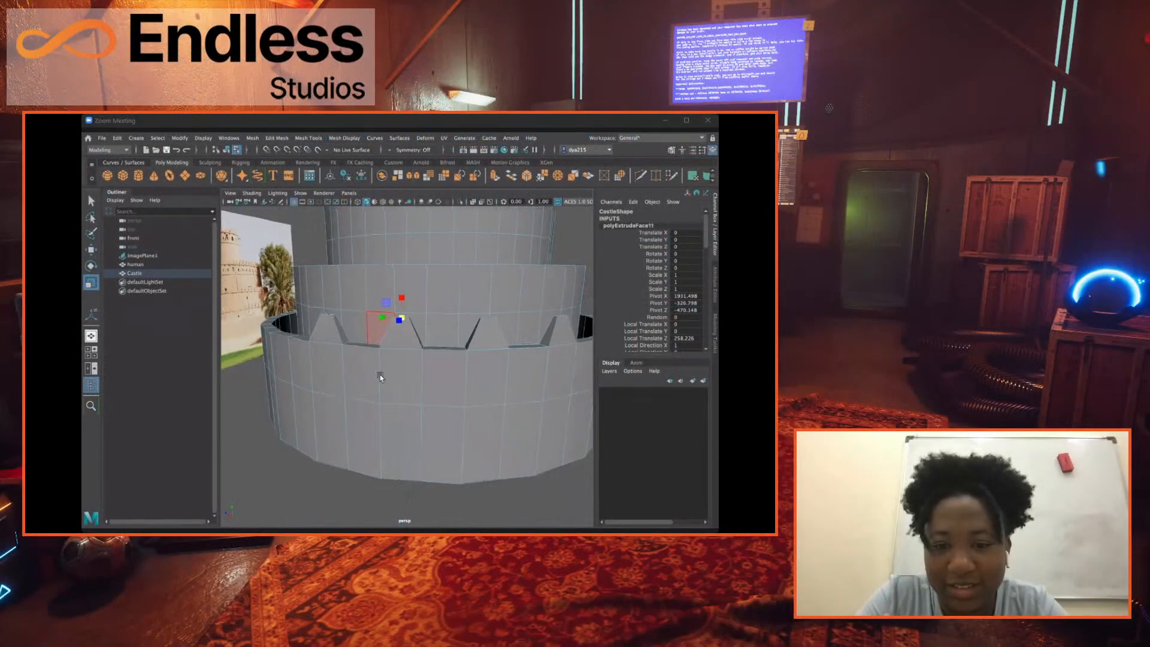
{"action": "left_click_drag", "start_coordinate": [380, 378], "coordinate": [419, 364], "text": "alt"}
{"action": "scroll", "coordinate": [391, 377], "scroll_direction": "down", "scroll_amount": 3}
{"action": "key", "text": "ctrl+z"}
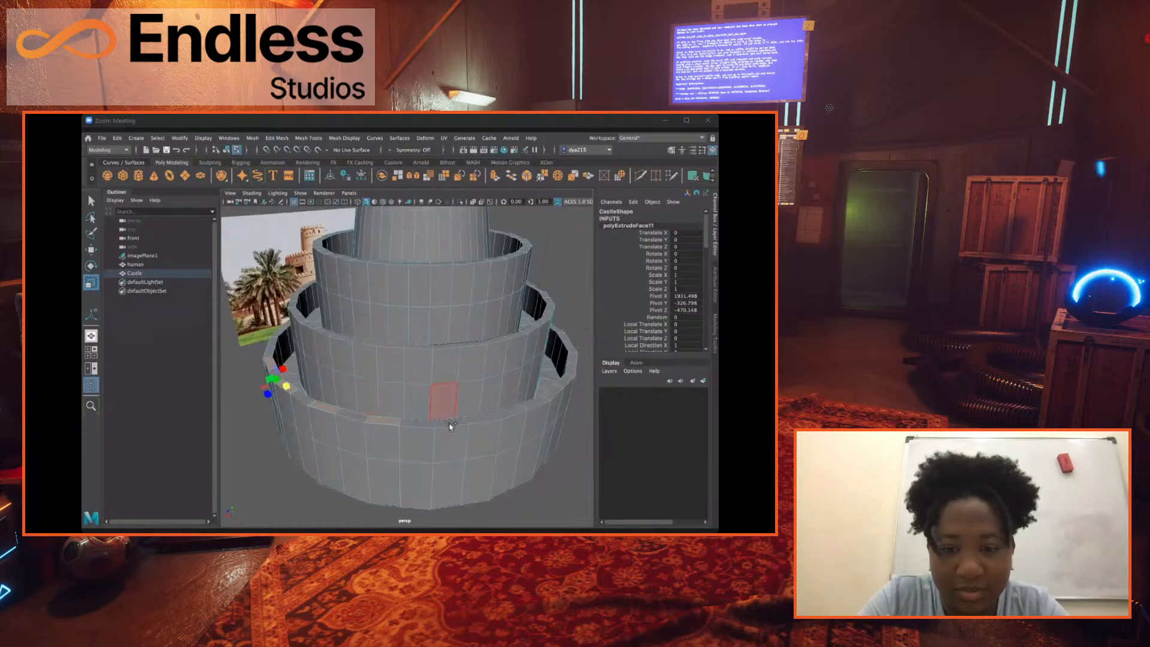
Select alternate top faces all the way around the lowest wall's rim, including the back side.
{"action": "left_click", "coordinate": [451, 425]}
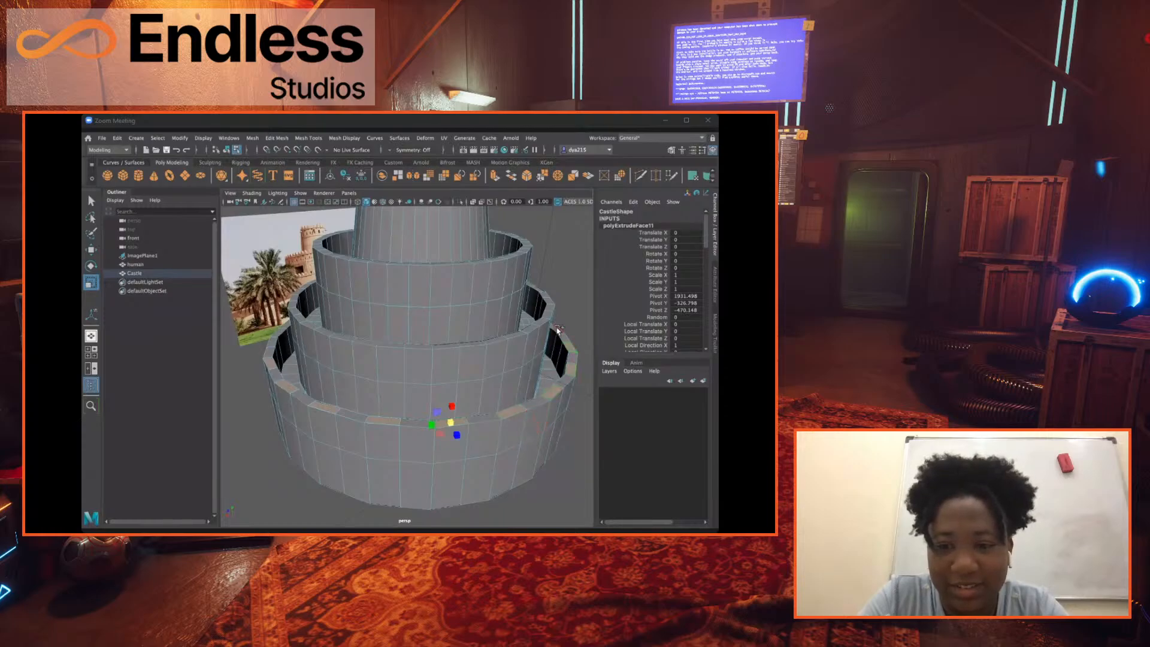
{"action": "left_click_drag", "start_coordinate": [361, 434], "coordinate": [338, 382], "text": "alt"}
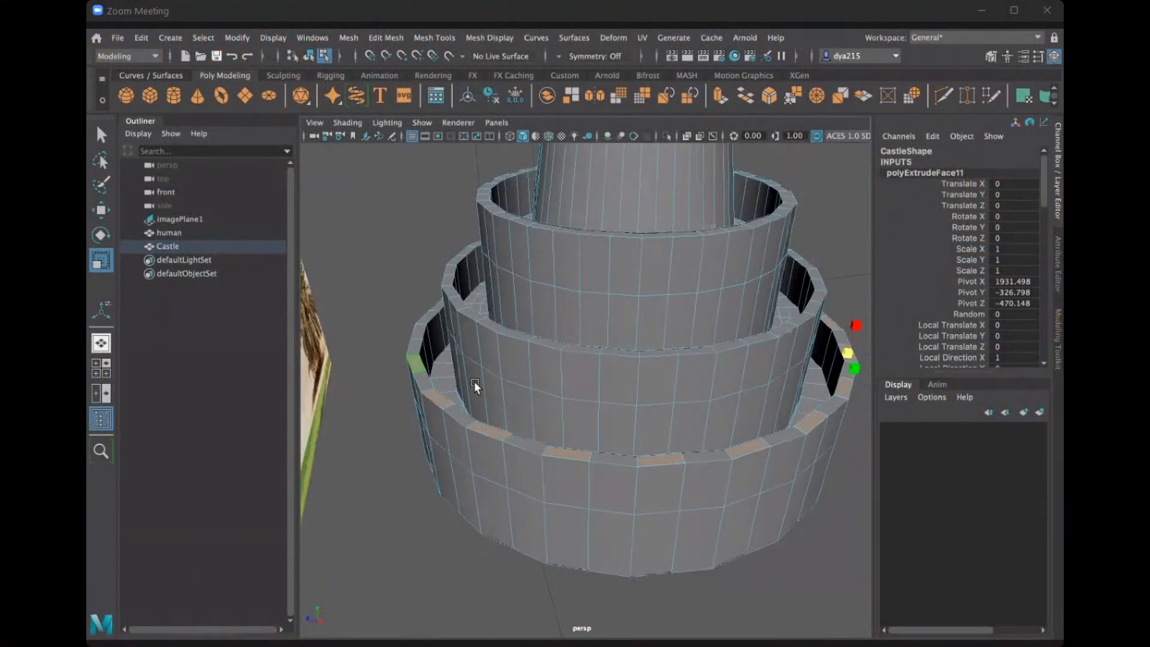
{"action": "left_click_drag", "start_coordinate": [475, 385], "coordinate": [701, 466], "text": "alt"}
{"action": "left_click", "coordinate": [741, 427], "text": "shift"}
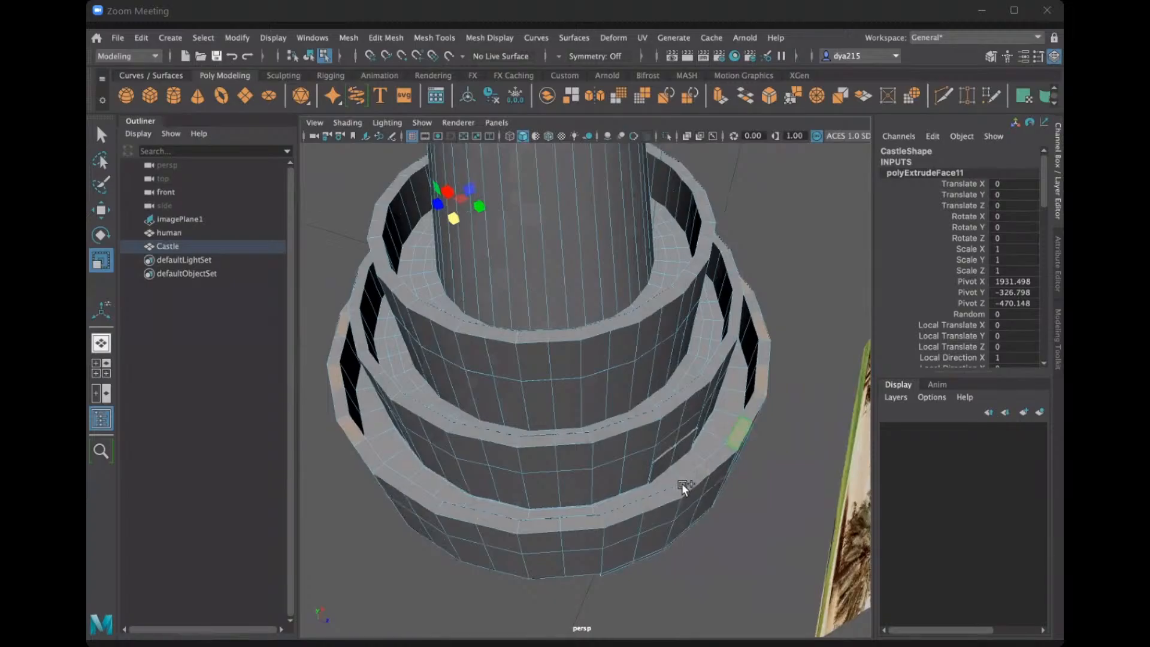
{"action": "left_click", "coordinate": [616, 519], "text": "shift"}
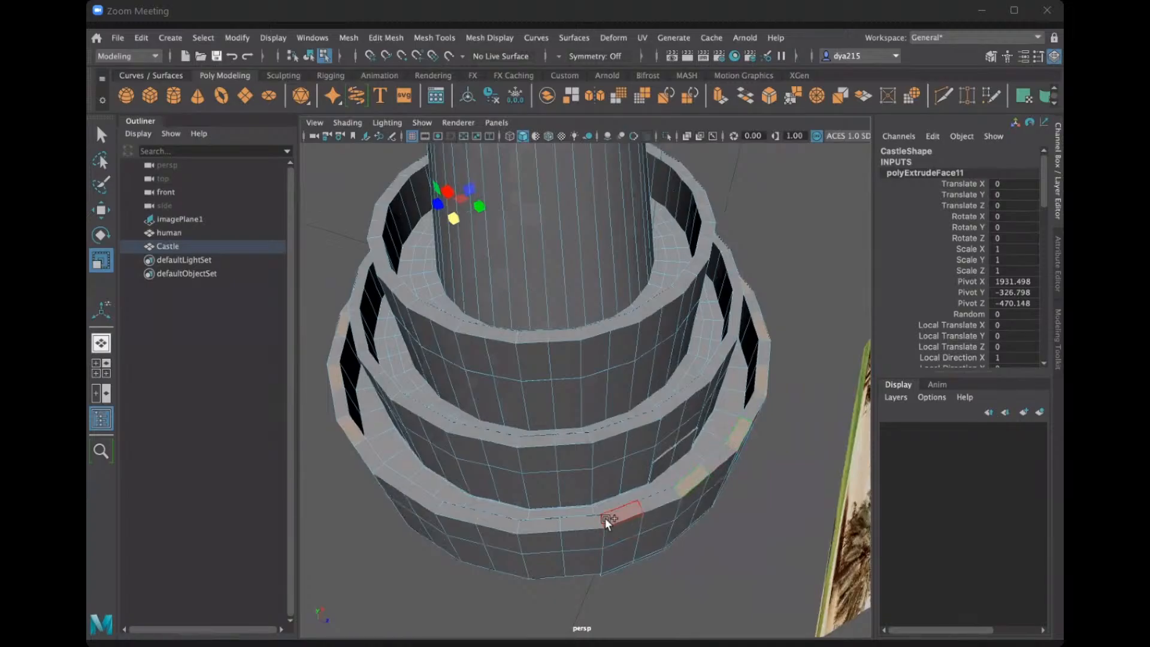
{"action": "left_click", "coordinate": [542, 524], "text": "shift"}
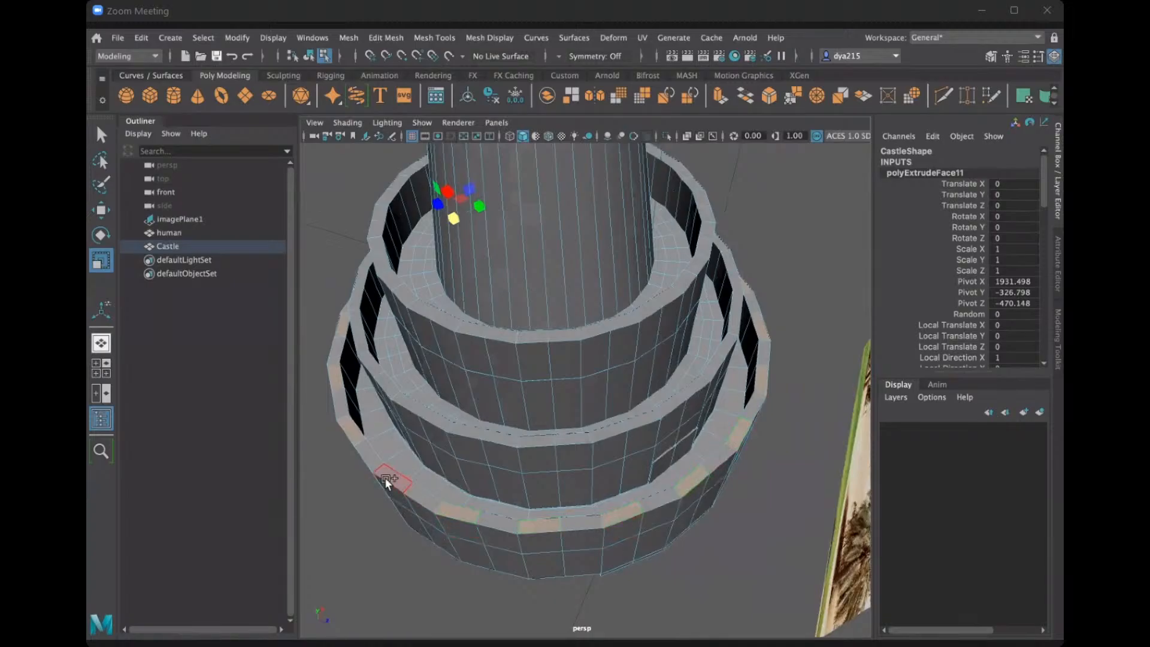
{"action": "left_click_drag", "start_coordinate": [386, 469], "coordinate": [440, 497], "text": "alt"}
{"action": "scroll", "coordinate": [437, 485], "scroll_direction": "down", "scroll_amount": 3}
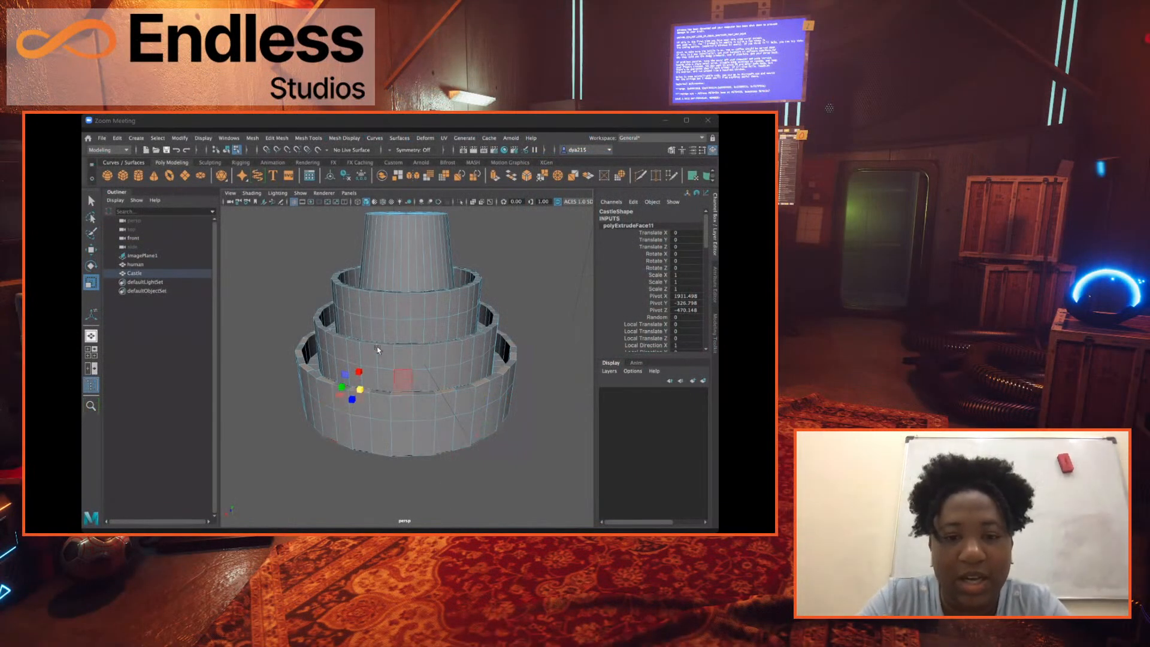
Extrude the selected alternate rim faces of the lowest wall upward with a local Z translation of 152.755.
{"action": "mouse_move", "coordinate": [386, 348]}
{"action": "left_mouse_down", "text": "alt"}
{"action": "mouse_move", "coordinate": [381, 369]}
{"action": "mouse_move", "coordinate": [398, 354]}
{"action": "left_mouse_up", "text": "alt"}
{"action": "scroll", "coordinate": [385, 355], "scroll_direction": "up", "scroll_amount": 4}
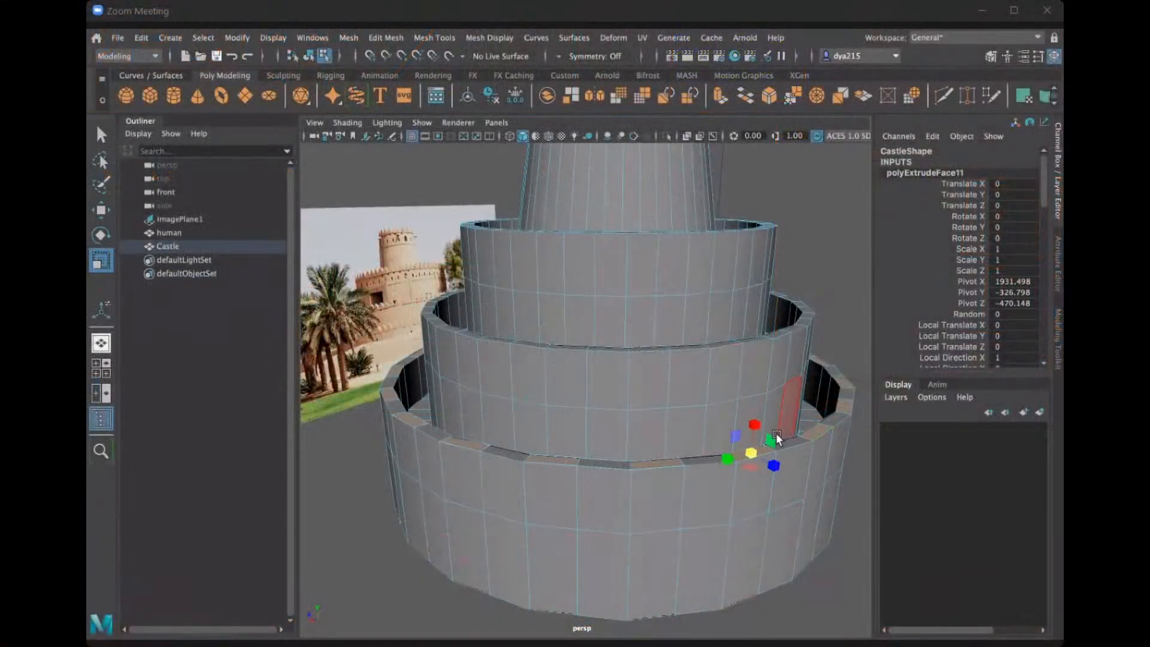
{"action": "key", "text": "ctrl+e"}
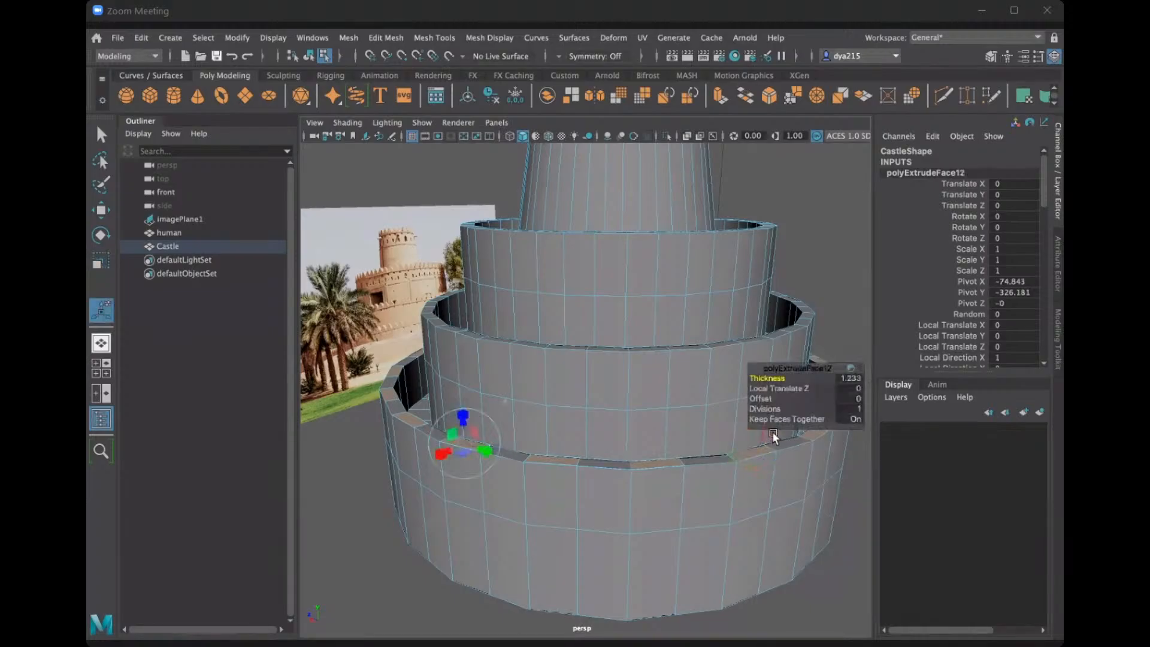
{"action": "left_click_drag", "start_coordinate": [465, 420], "coordinate": [463, 403]}
{"action": "left_click_drag", "start_coordinate": [462, 403], "coordinate": [471, 404]}
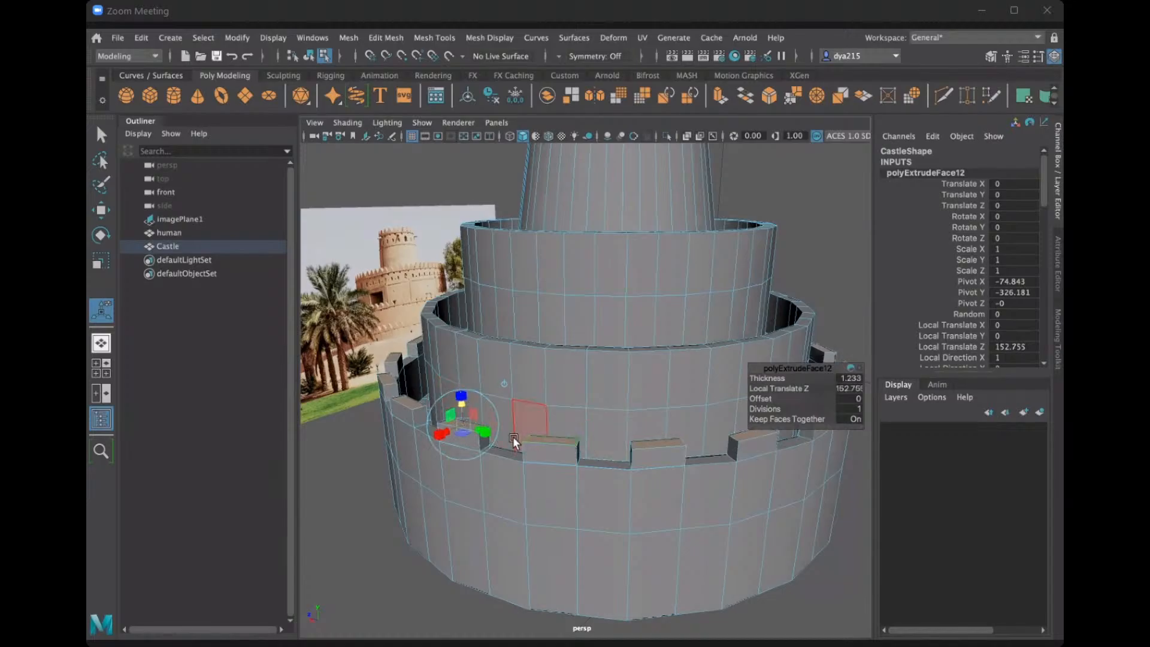
Scale the top faces of the extruded blocks inward to taper them into trapezoids around the lowest wall.
{"action": "left_click", "coordinate": [101, 261]}
{"action": "double_click", "coordinate": [102, 263]}
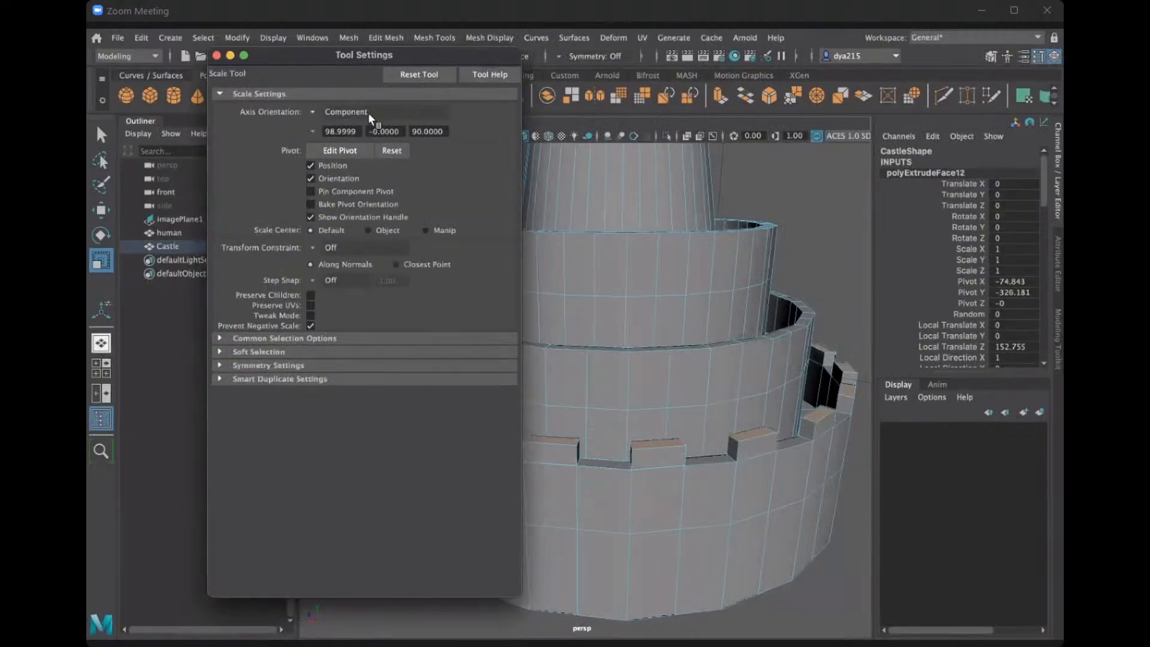
{"action": "left_click", "coordinate": [217, 55]}
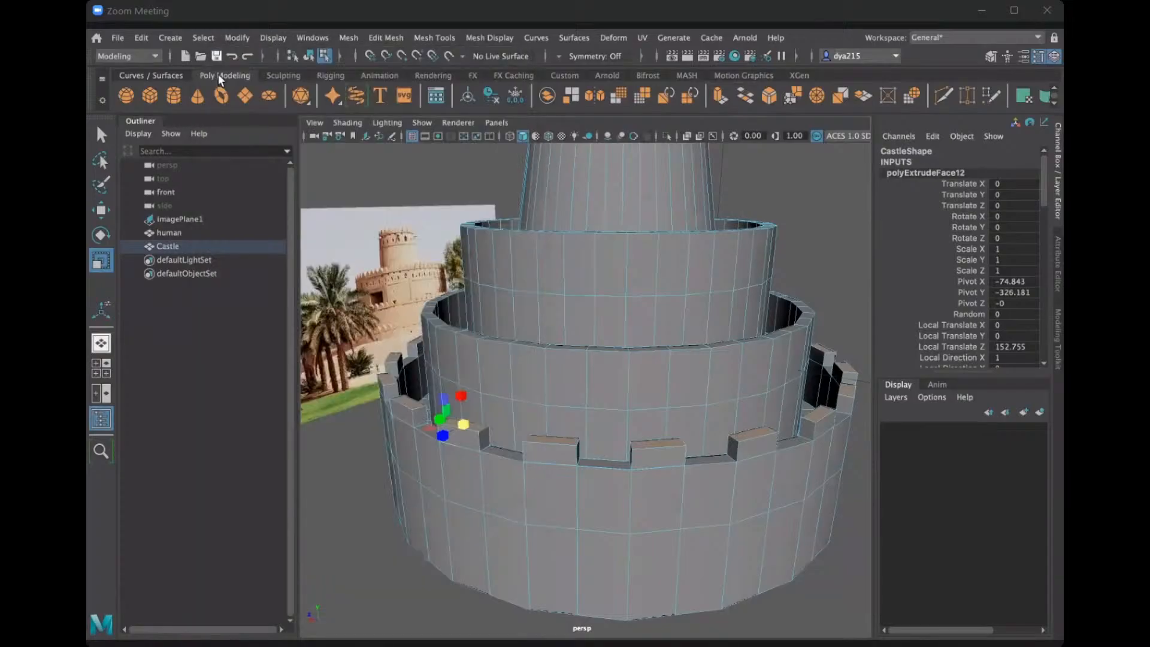
{"action": "left_click_drag", "start_coordinate": [456, 421], "coordinate": [544, 412]}
{"action": "scroll", "coordinate": [444, 438], "scroll_direction": "up", "scroll_amount": 6}
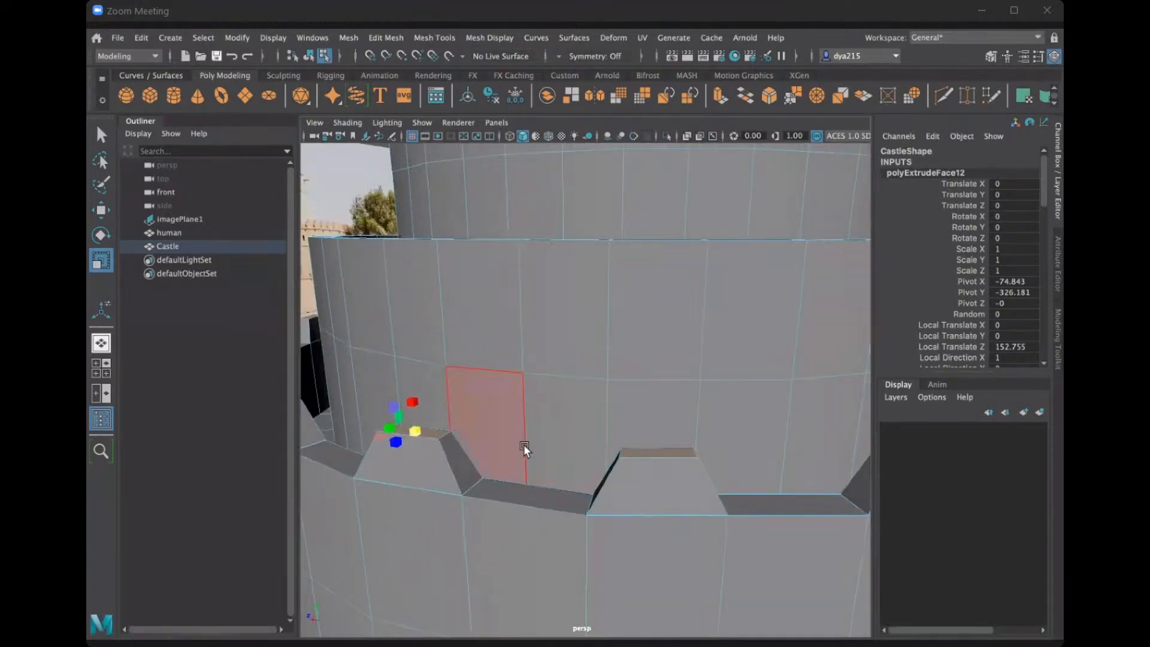
{"action": "scroll", "coordinate": [527, 445], "scroll_direction": "down", "scroll_amount": 8}
{"action": "left_click_drag", "start_coordinate": [545, 439], "coordinate": [557, 437], "text": "alt"}
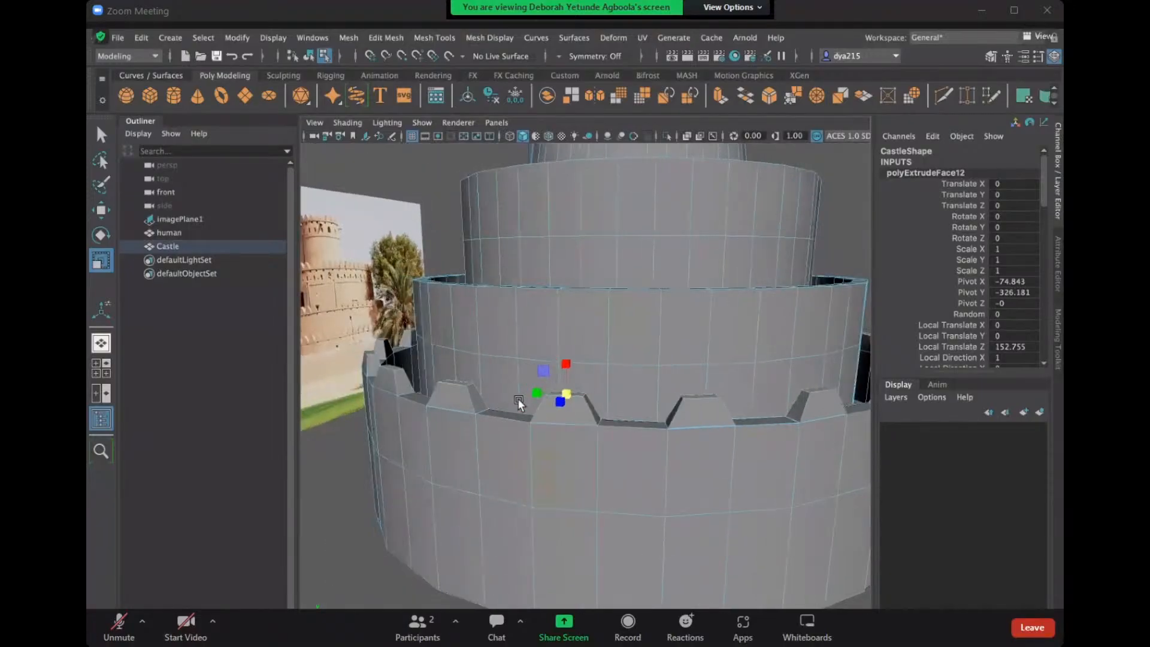
{"action": "scroll", "coordinate": [513, 394], "scroll_direction": "down", "scroll_amount": 6}
{"action": "scroll", "coordinate": [520, 397], "scroll_direction": "up", "scroll_amount": 3}
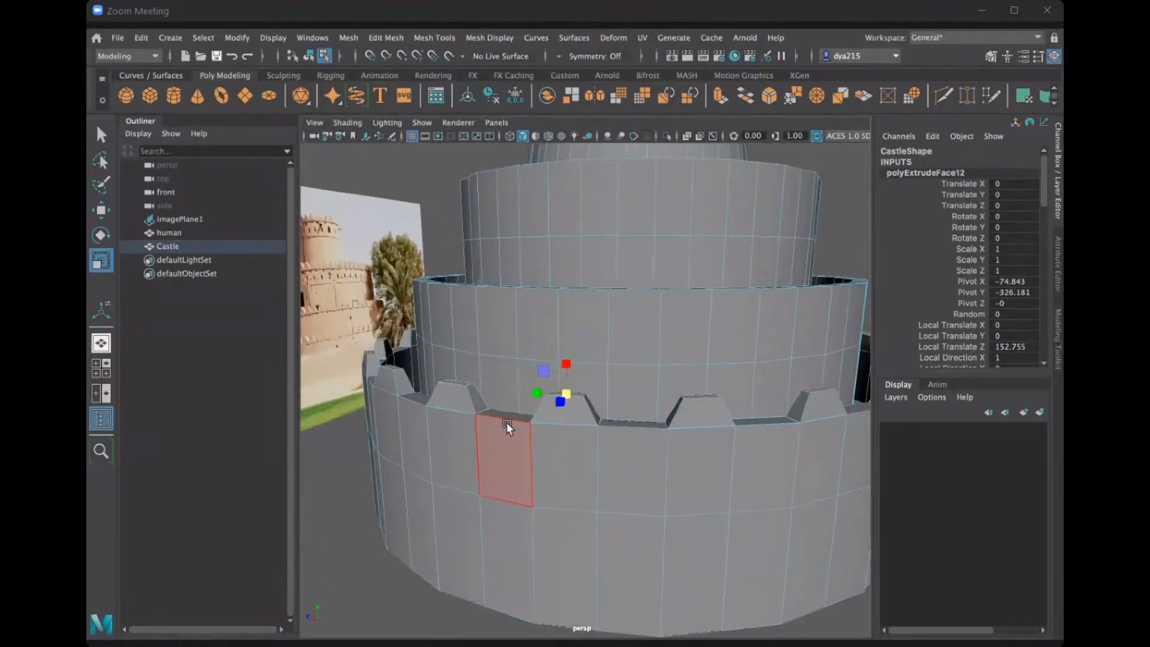
Extrude the tapered blocks' top faces with a local Z translation of 45.383 and scale them narrower.
{"action": "key", "text": "ctrl+e"}
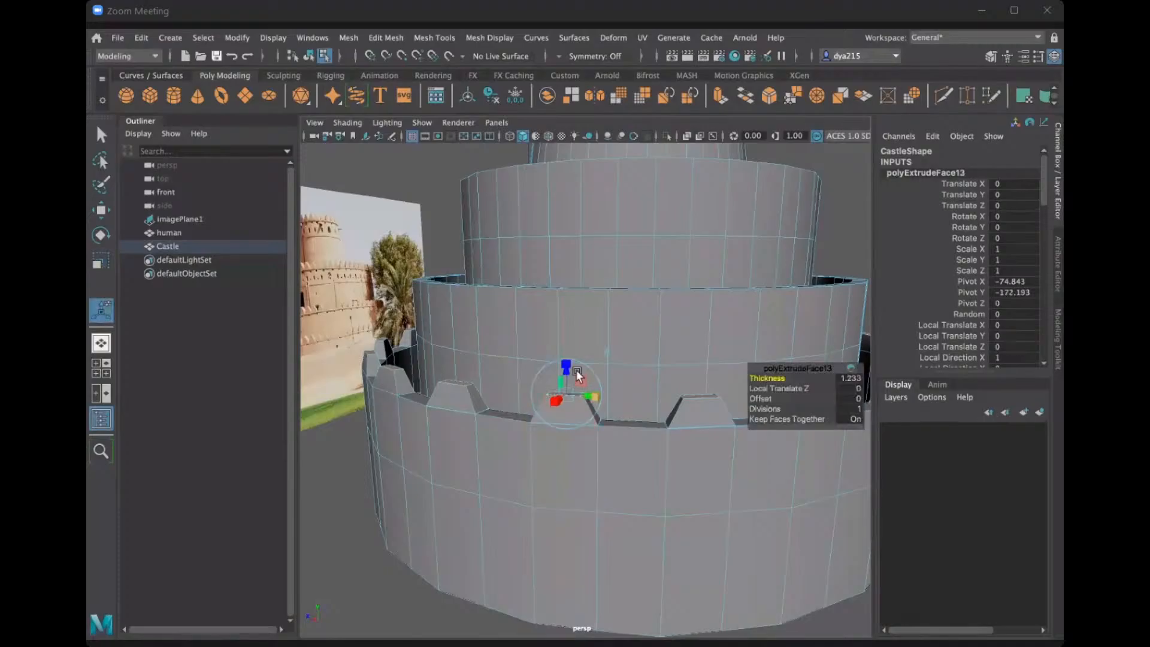
{"action": "left_click_drag", "start_coordinate": [565, 371], "coordinate": [565, 363]}
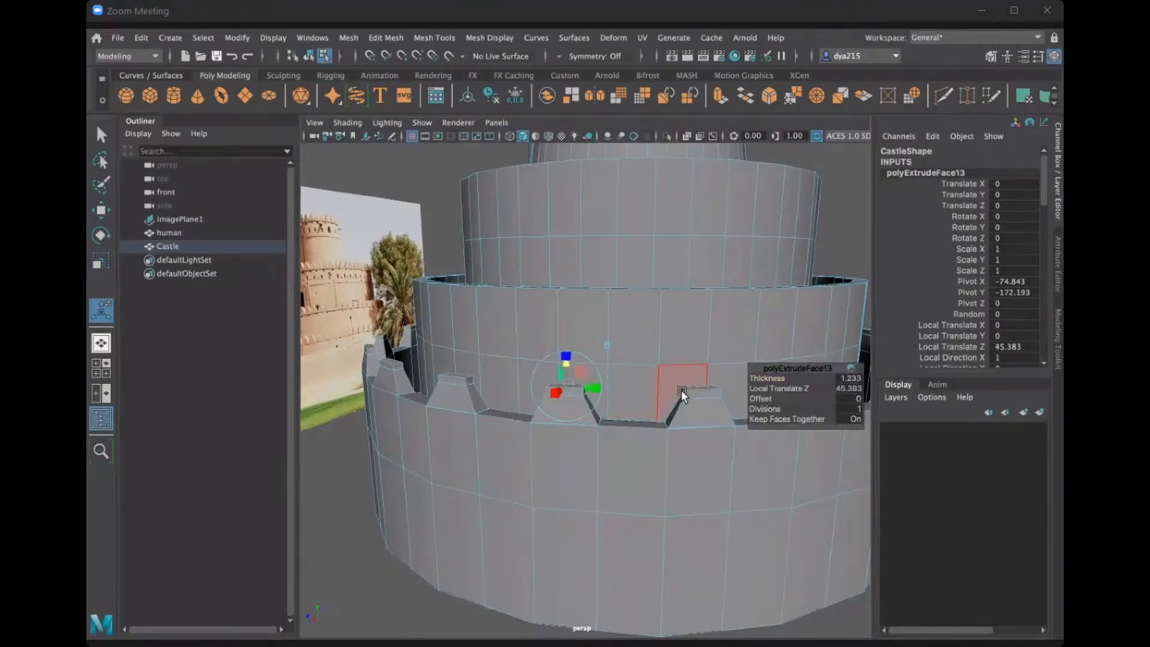
{"action": "key", "text": "r"}
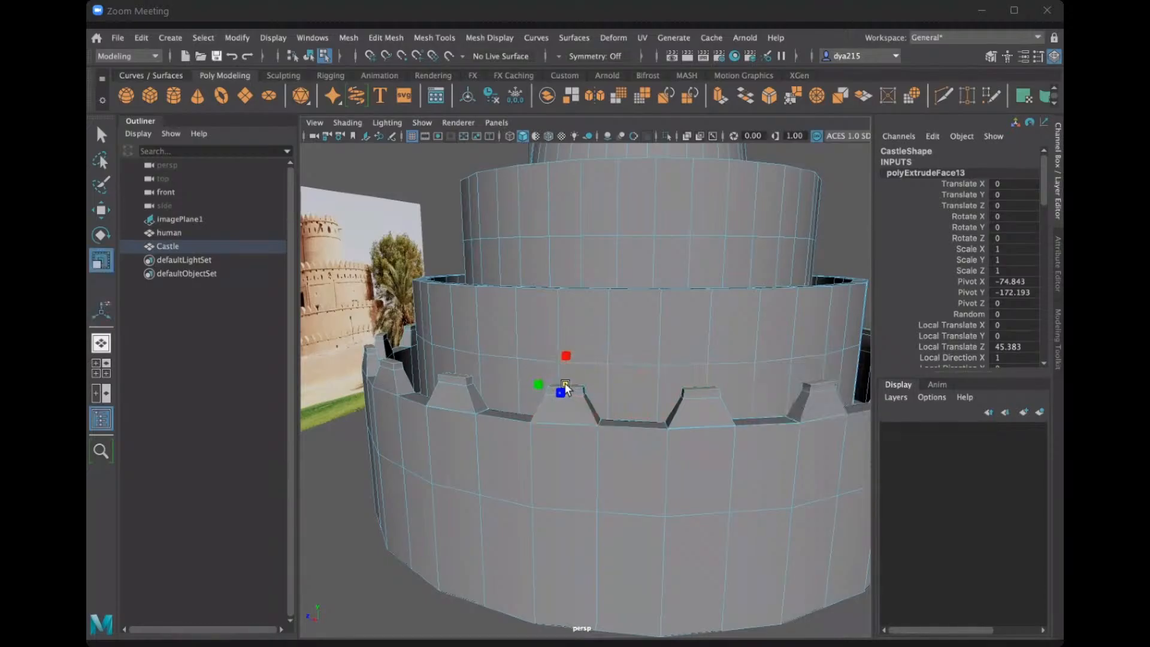
{"action": "left_click_drag", "start_coordinate": [562, 383], "coordinate": [559, 383]}
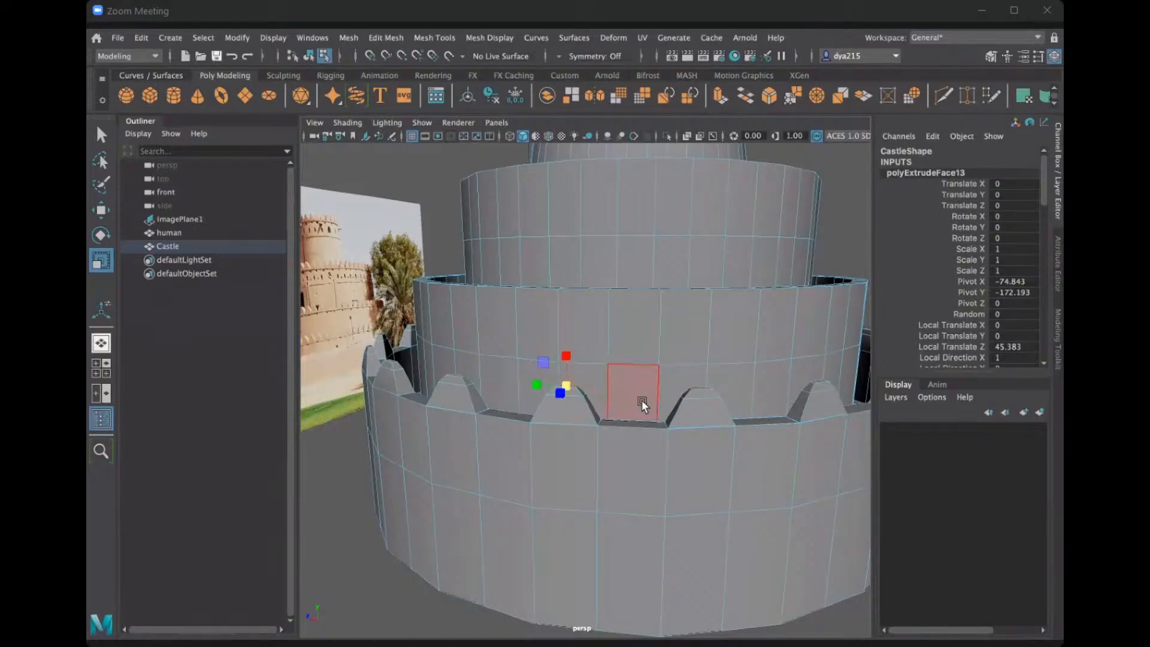
Extrude the blocks' top faces again with a local Z translation of 22.6 and scale them down into rounded tips.
{"action": "key", "text": "ctrl+e"}
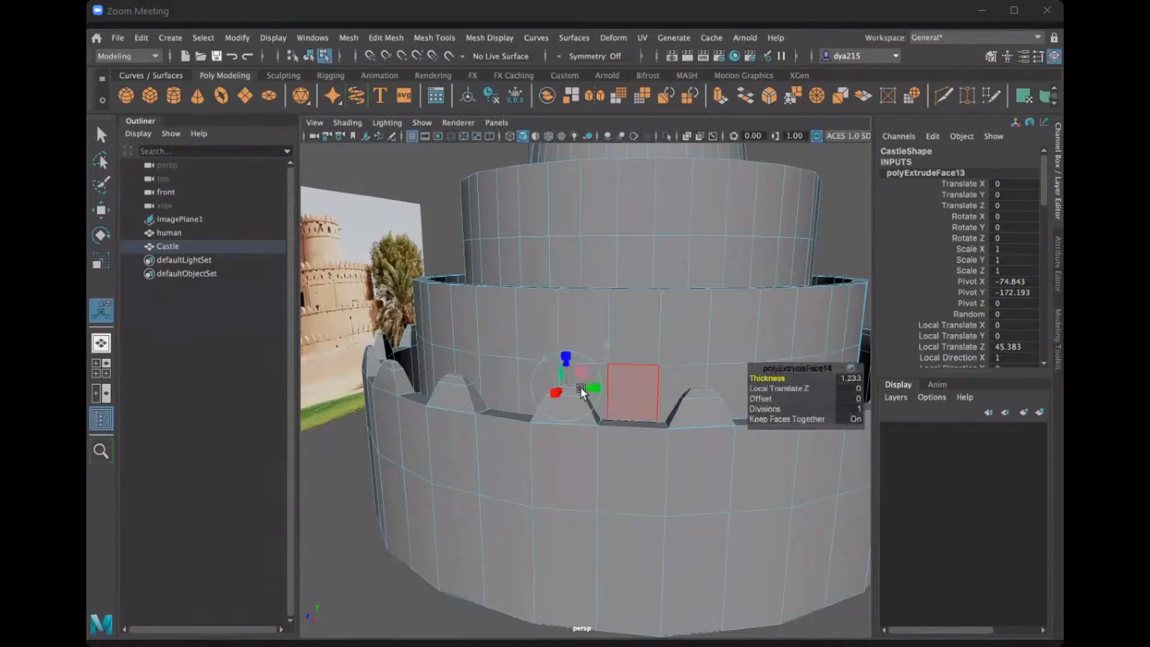
{"action": "left_click_drag", "start_coordinate": [566, 361], "coordinate": [566, 357]}
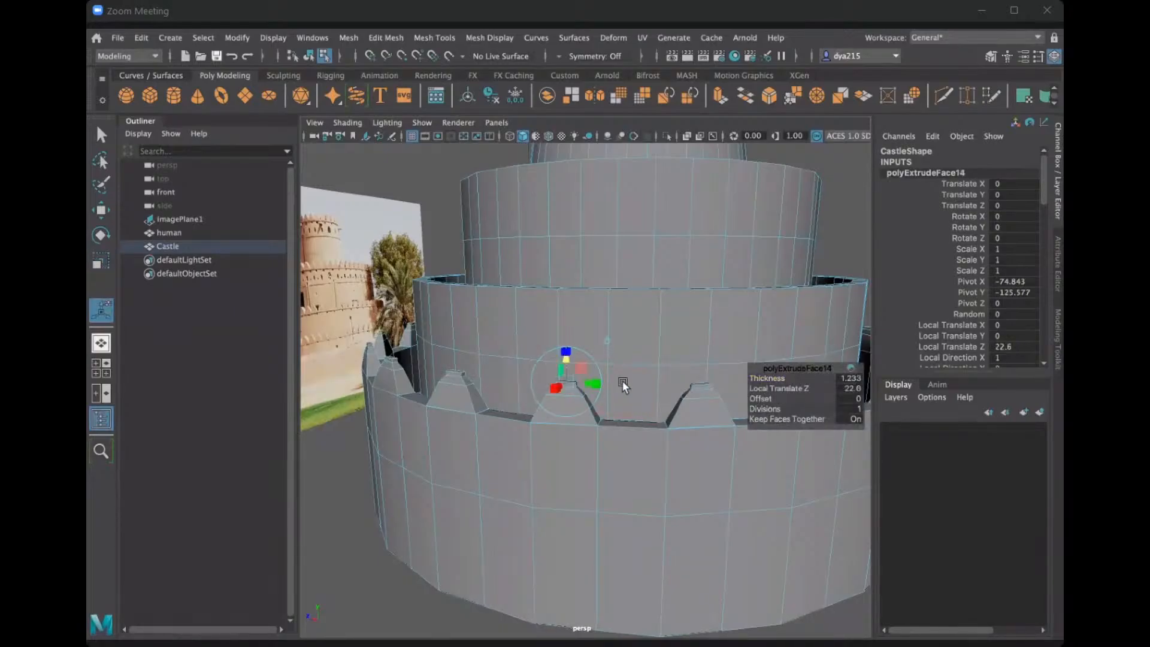
{"action": "key", "text": "r"}
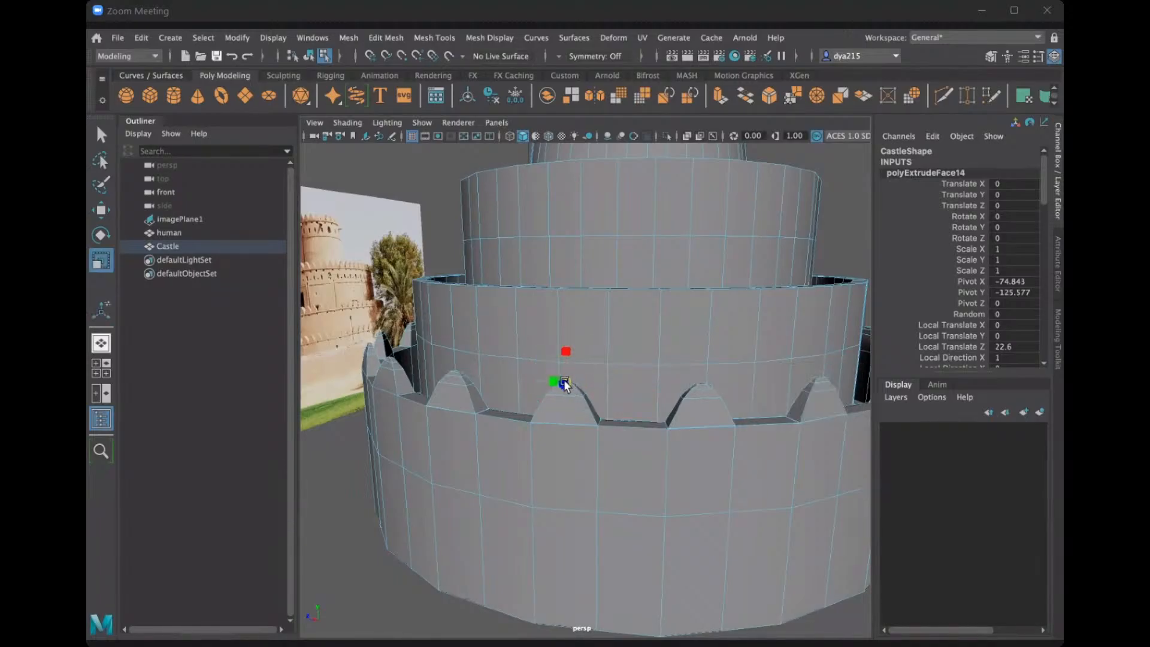
{"action": "scroll", "coordinate": [563, 381], "scroll_direction": "up", "scroll_amount": 10}
{"action": "scroll", "coordinate": [566, 379], "scroll_direction": "down", "scroll_amount": 10}
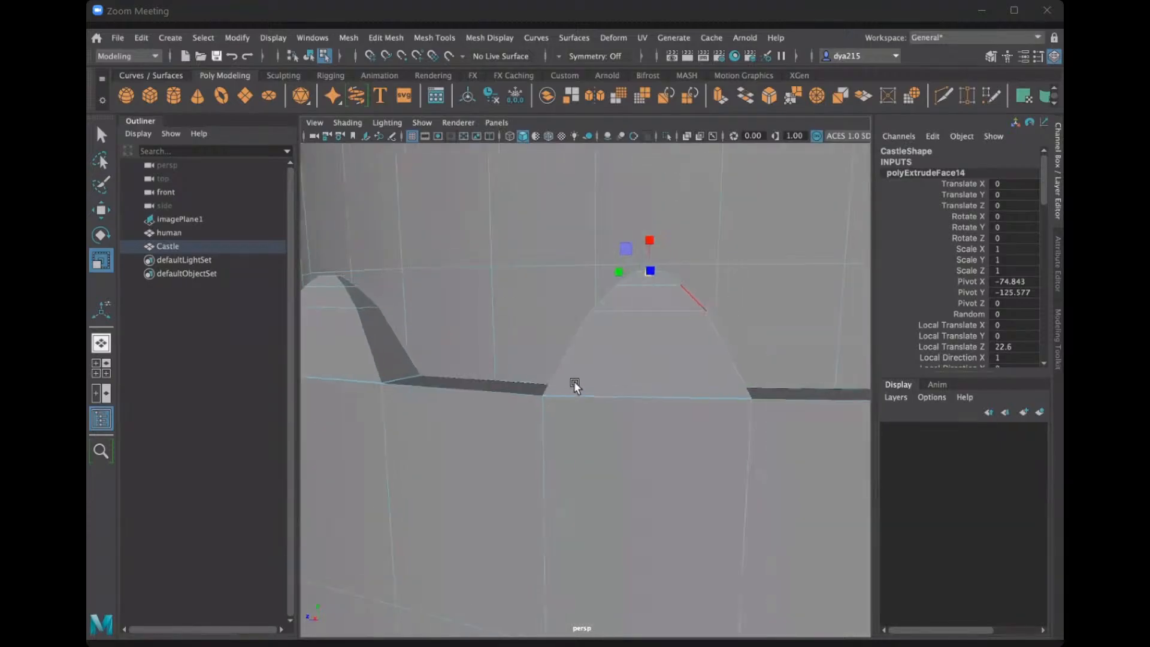
{"action": "left_click_drag", "start_coordinate": [543, 387], "coordinate": [542, 388], "text": "alt"}
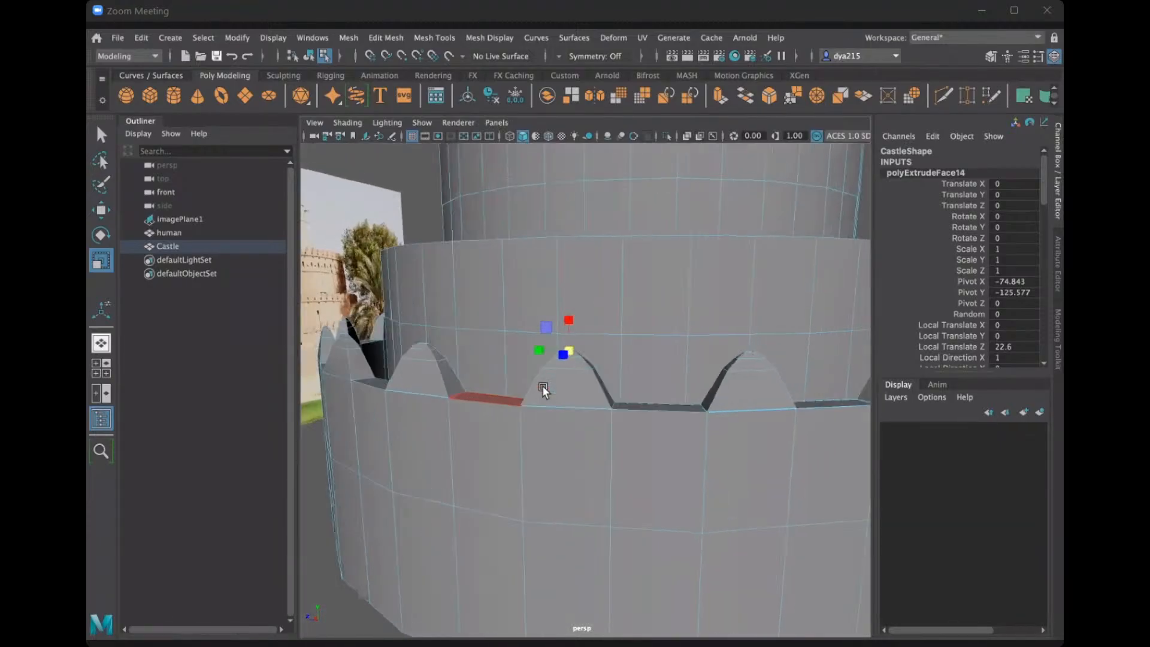
{"action": "scroll", "coordinate": [669, 428], "scroll_direction": "down", "scroll_amount": 3}
{"action": "scroll", "coordinate": [668, 426], "scroll_direction": "down", "scroll_amount": 3}
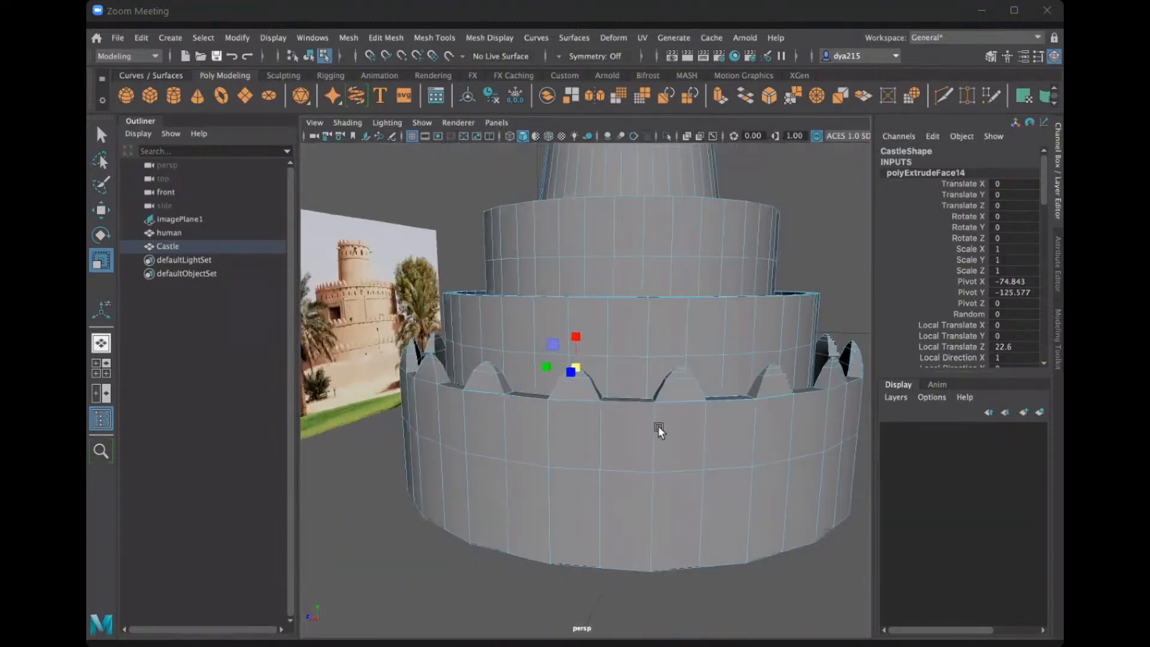
{"action": "left_click_drag", "start_coordinate": [657, 425], "coordinate": [650, 430], "text": "alt"}
Select the flat rim faces between the rounded battlements along the front of the lowest wall.
{"action": "left_click", "coordinate": [526, 477]}
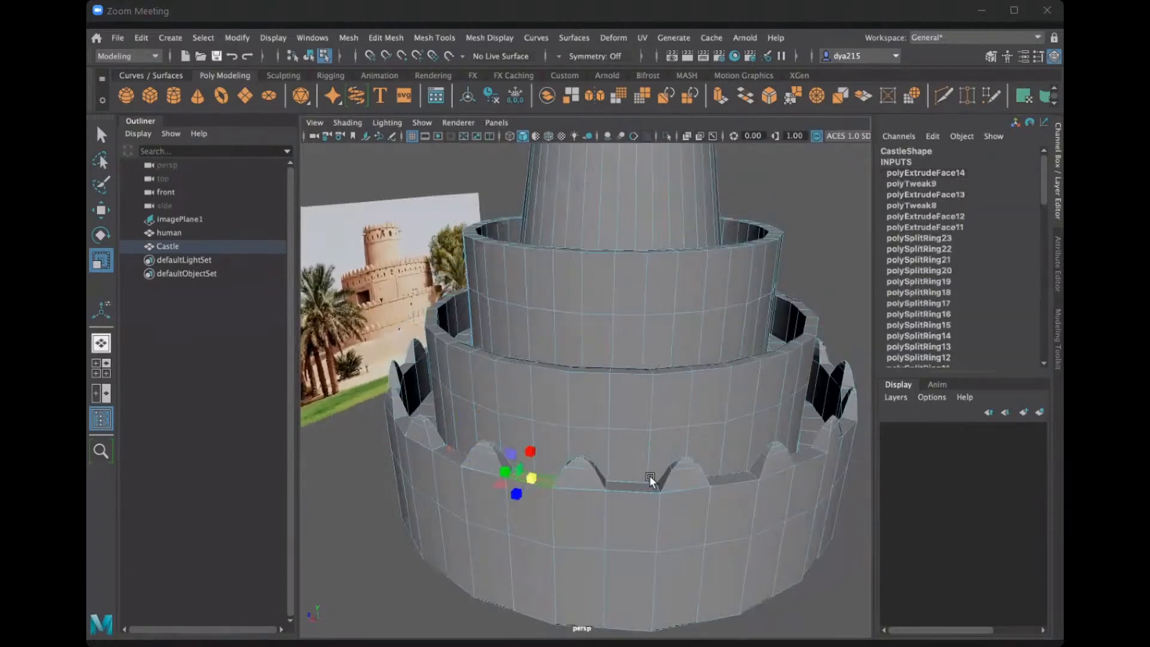
{"action": "left_click", "coordinate": [636, 487], "text": "shift"}
{"action": "left_click", "coordinate": [727, 478], "text": "shift"}
{"action": "left_click", "coordinate": [808, 456], "text": "shift"}
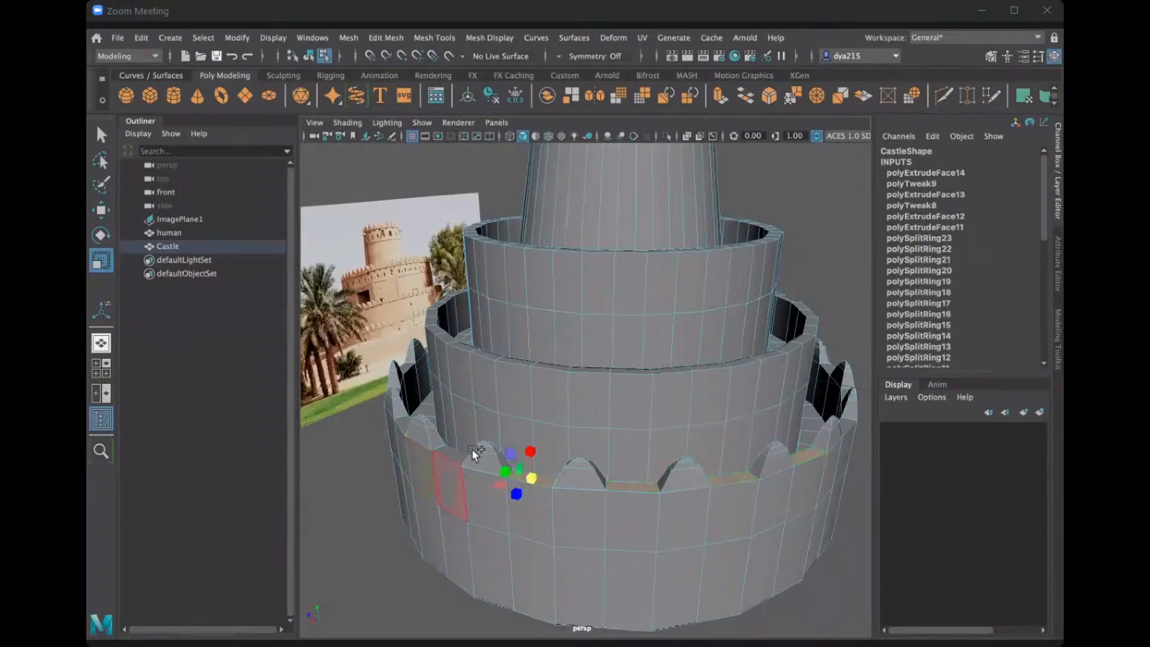
{"action": "left_click", "coordinate": [451, 459], "text": "shift"}
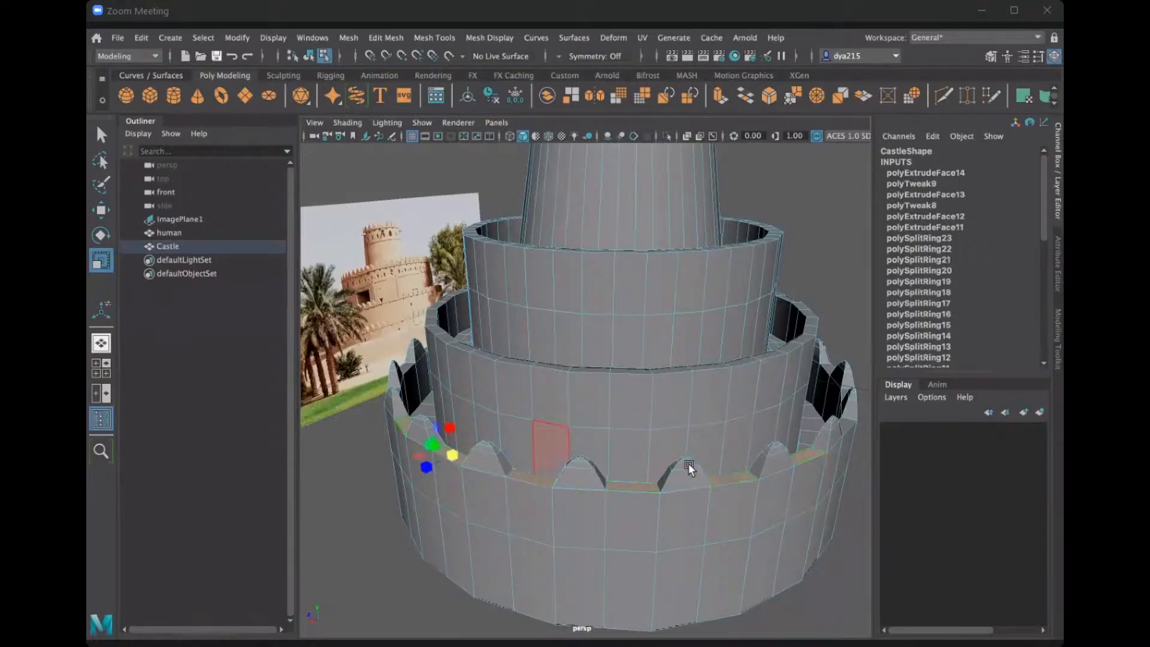
Extend the selection to the remaining flat rim faces between battlements around the sides and back of the lowest wall.
{"action": "left_click_drag", "start_coordinate": [688, 462], "coordinate": [362, 446], "text": "alt"}
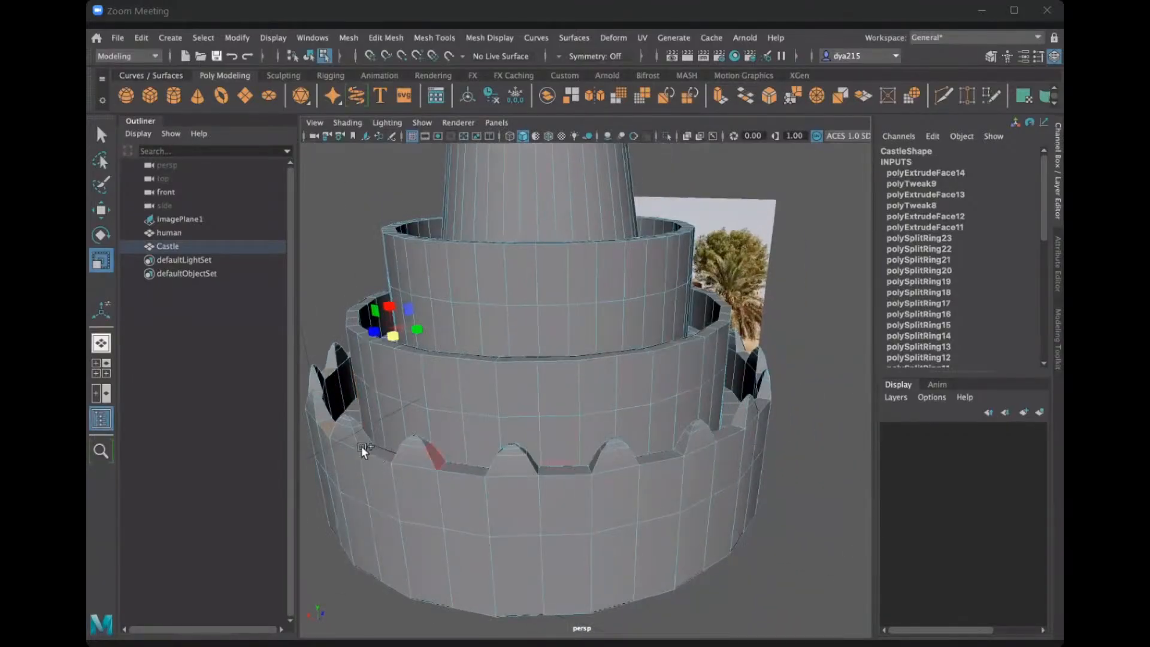
{"action": "left_click", "coordinate": [457, 465], "text": "shift"}
{"action": "left_click", "coordinate": [559, 467], "text": "shift"}
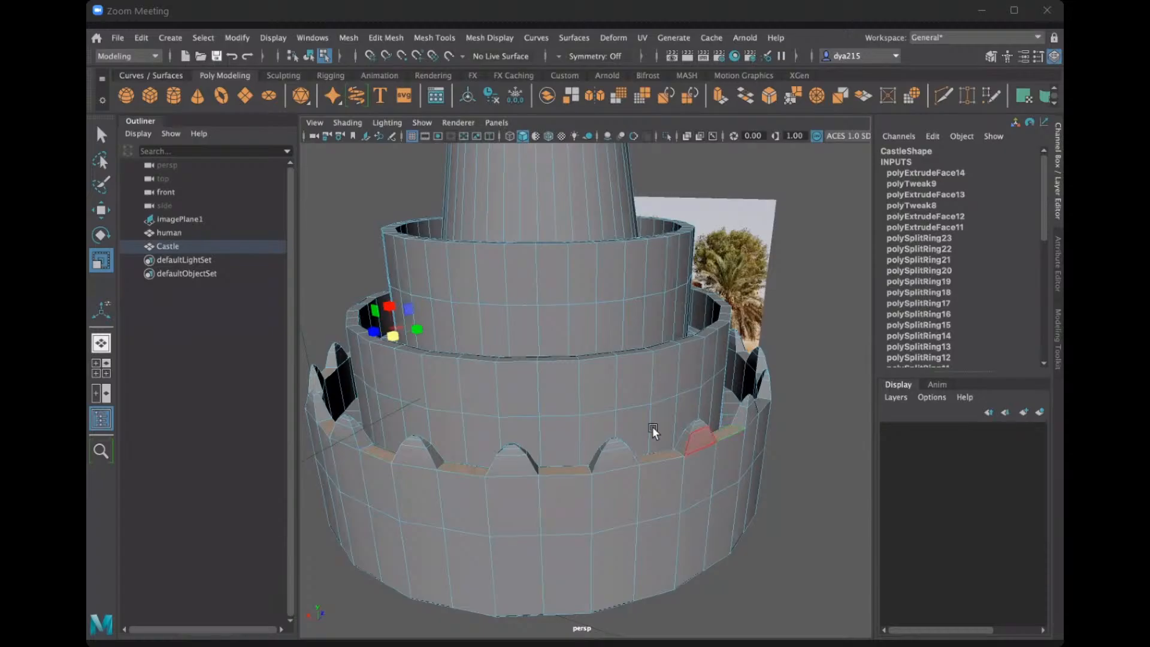
{"action": "left_click_drag", "start_coordinate": [652, 426], "coordinate": [565, 457], "text": "alt"}
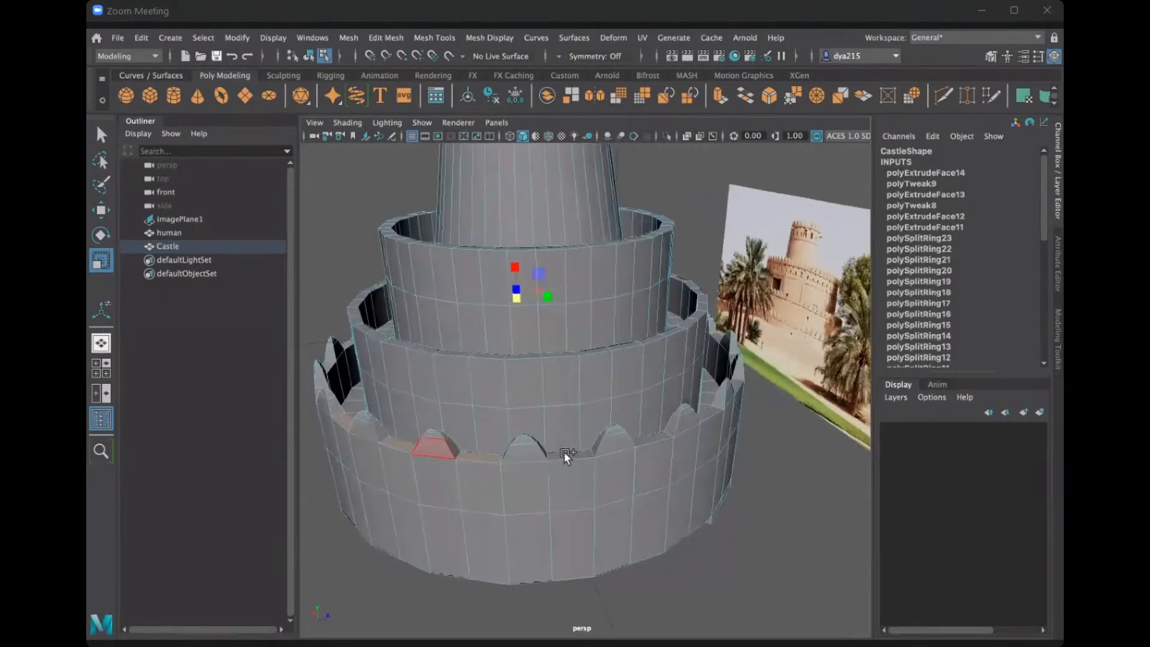
{"action": "left_click", "coordinate": [649, 438], "text": "shift"}
{"action": "left_click", "coordinate": [703, 411], "text": "shift"}
{"action": "left_click_drag", "start_coordinate": [704, 412], "coordinate": [658, 428], "text": "alt"}
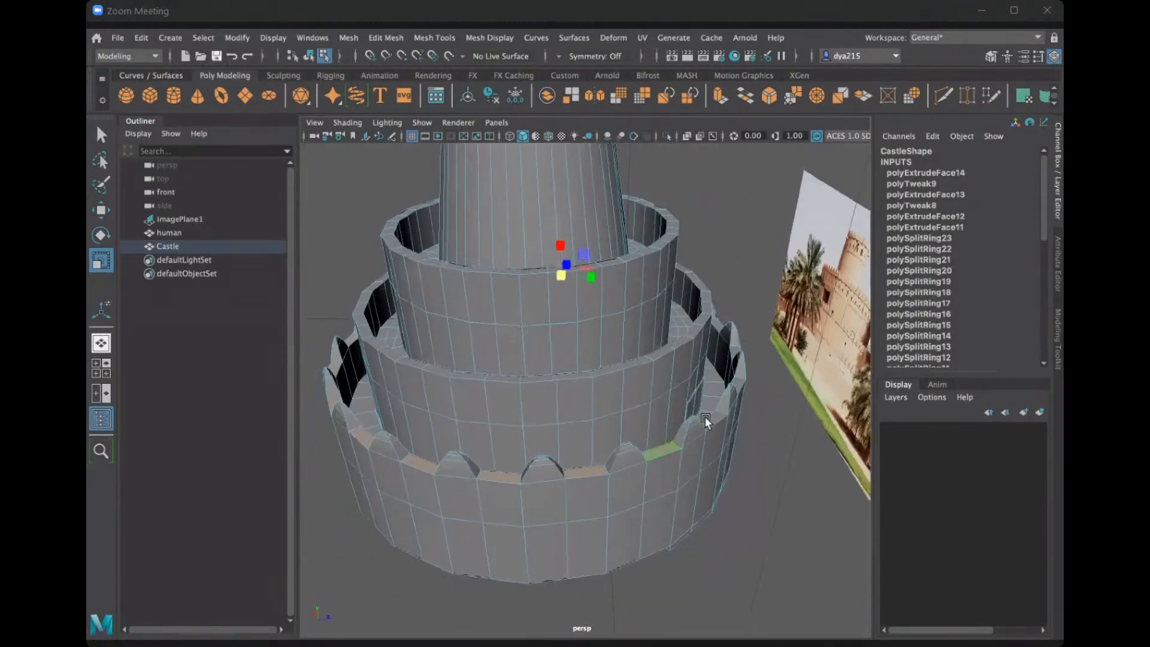
{"action": "left_click", "coordinate": [708, 419], "text": "shift"}
{"action": "left_click_drag", "start_coordinate": [757, 394], "coordinate": [602, 473], "text": "alt"}
{"action": "left_click", "coordinate": [603, 473], "text": "shift"}
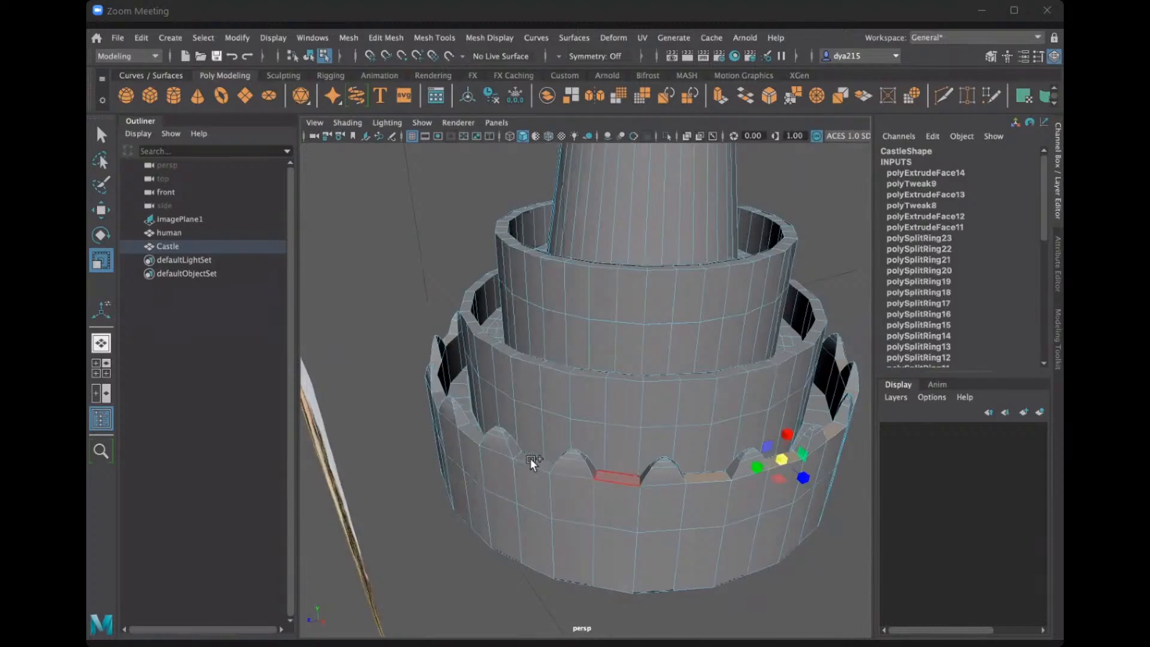
{"action": "left_click", "coordinate": [531, 459], "text": "shift"}
{"action": "left_click", "coordinate": [472, 433], "text": "shift"}
{"action": "left_click", "coordinate": [435, 398], "text": "shift"}
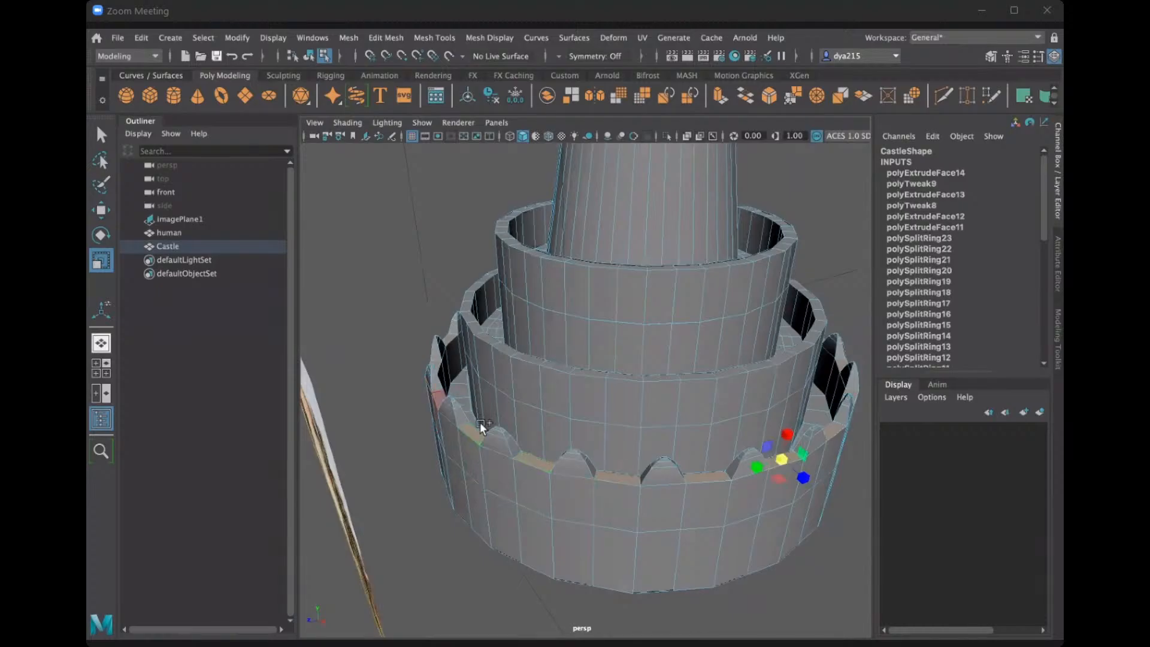
Extrude the selected gap faces upward between the rounded battlements with a local Z translation of 172.482.
{"action": "left_click_drag", "start_coordinate": [516, 435], "coordinate": [616, 430], "text": "alt"}
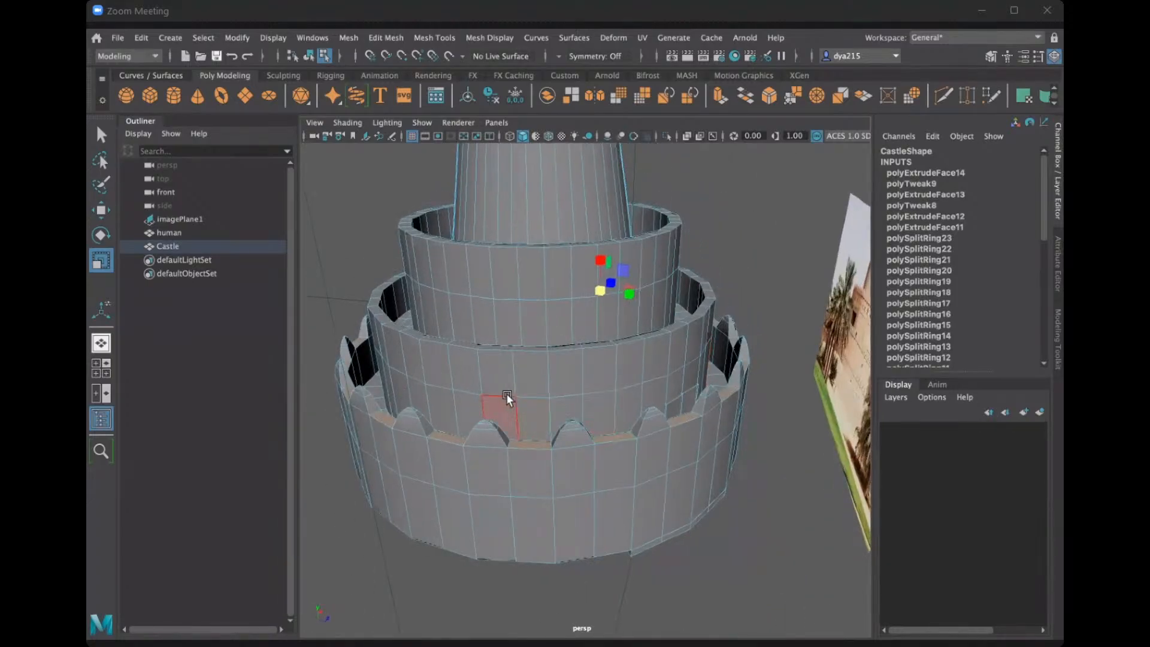
{"action": "key", "text": "ctrl+e"}
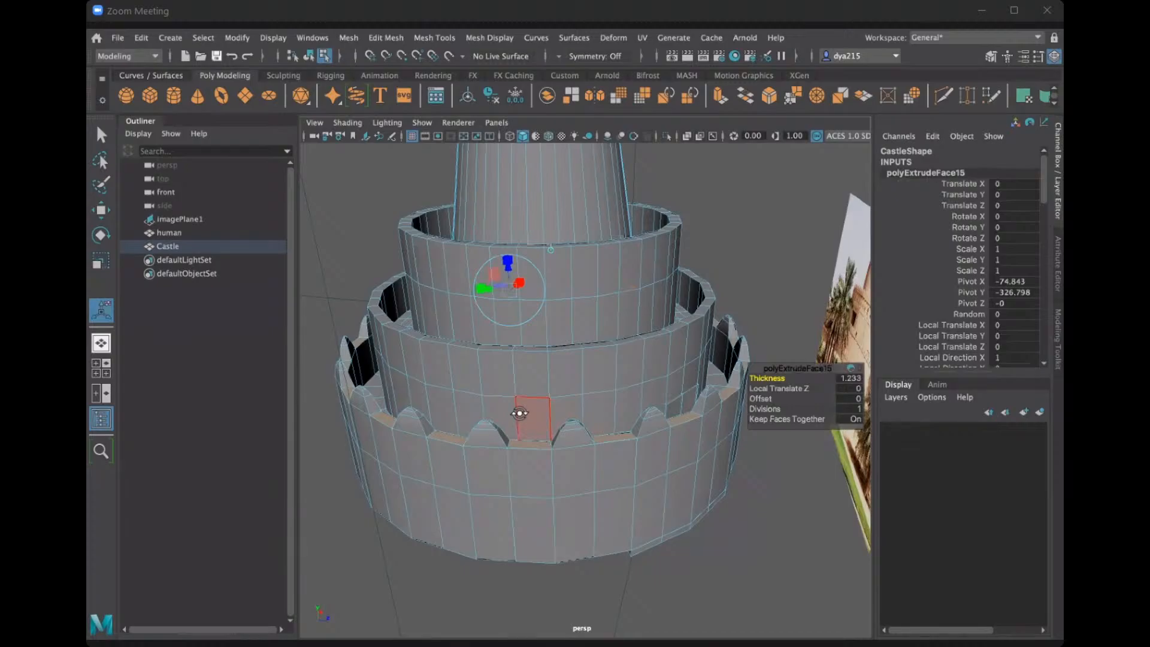
{"action": "left_click_drag", "start_coordinate": [519, 414], "coordinate": [517, 326], "text": "alt"}
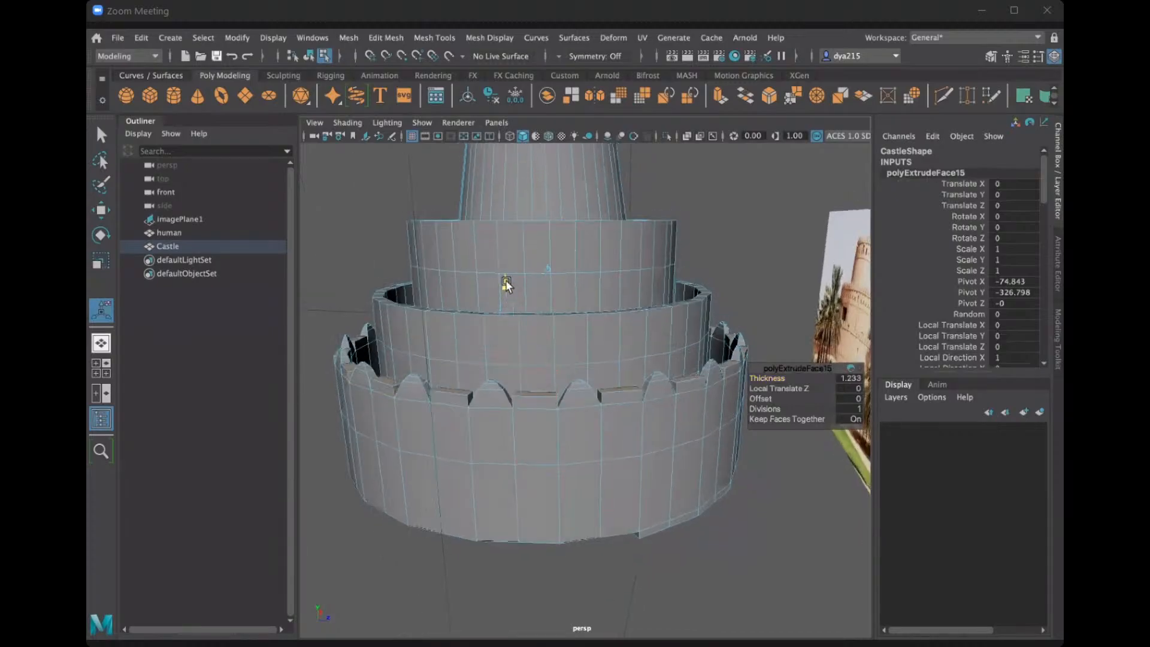
{"action": "left_click_drag", "start_coordinate": [506, 280], "coordinate": [505, 285]}
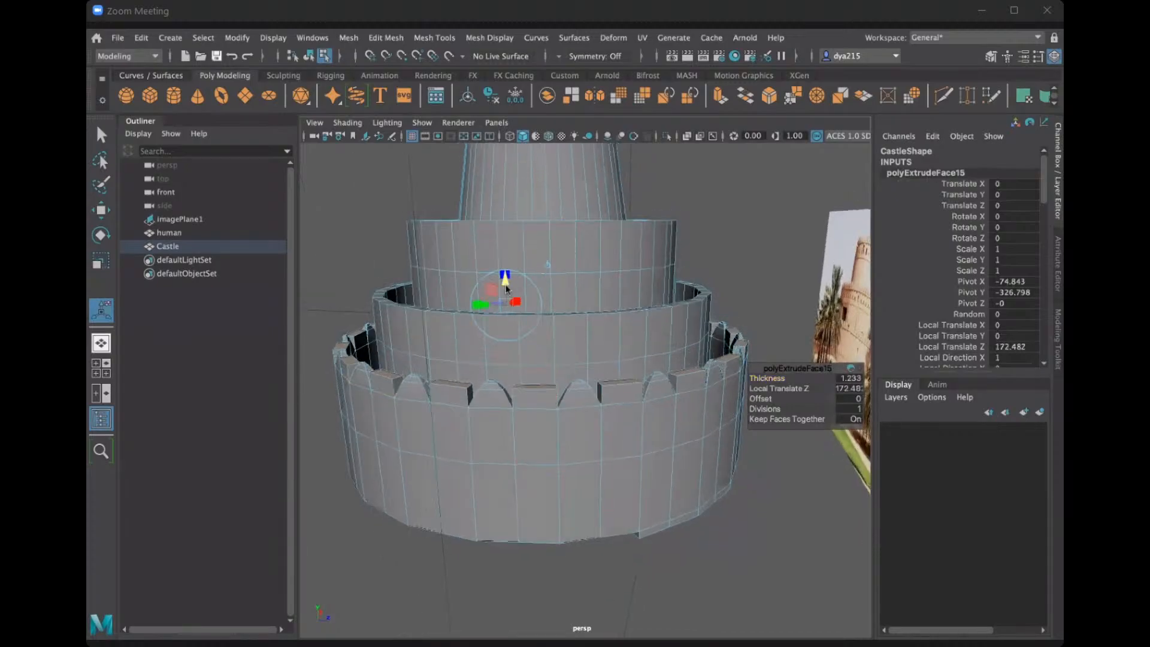
Examine the height of the newly extruded blocks against the rounded battlements in the orthographic and perspective views.
{"action": "key", "text": "space"}
{"action": "key", "text": "space"}
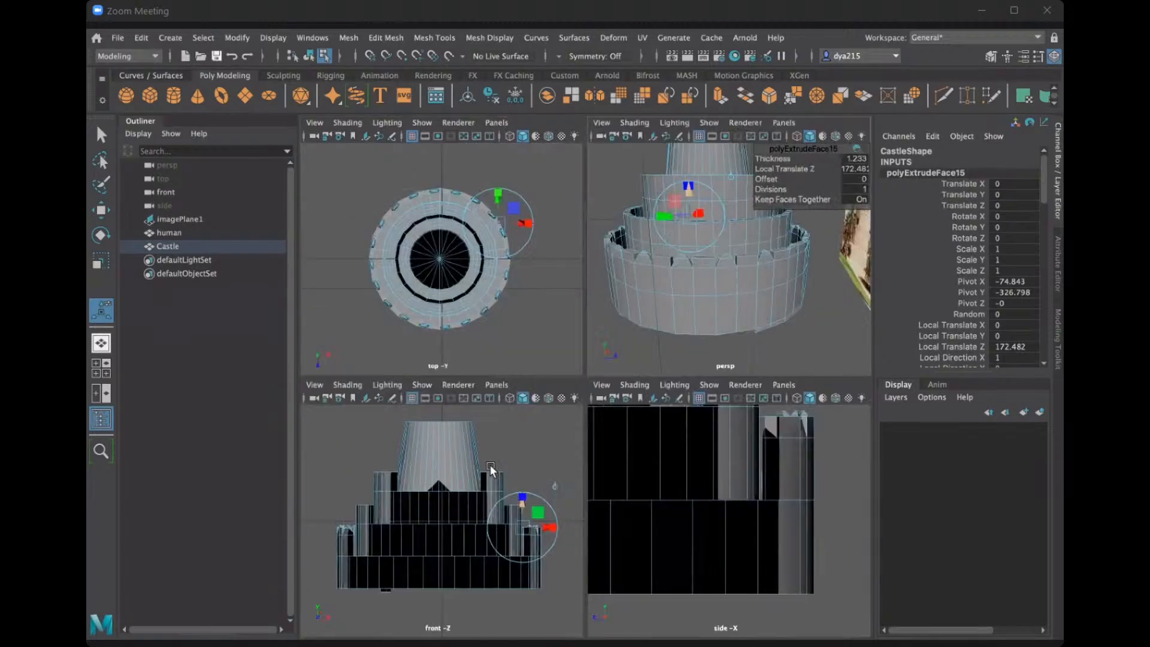
{"action": "scroll", "coordinate": [756, 505], "scroll_direction": "down", "scroll_amount": 4}
{"action": "scroll", "coordinate": [757, 506], "scroll_direction": "up", "scroll_amount": 3}
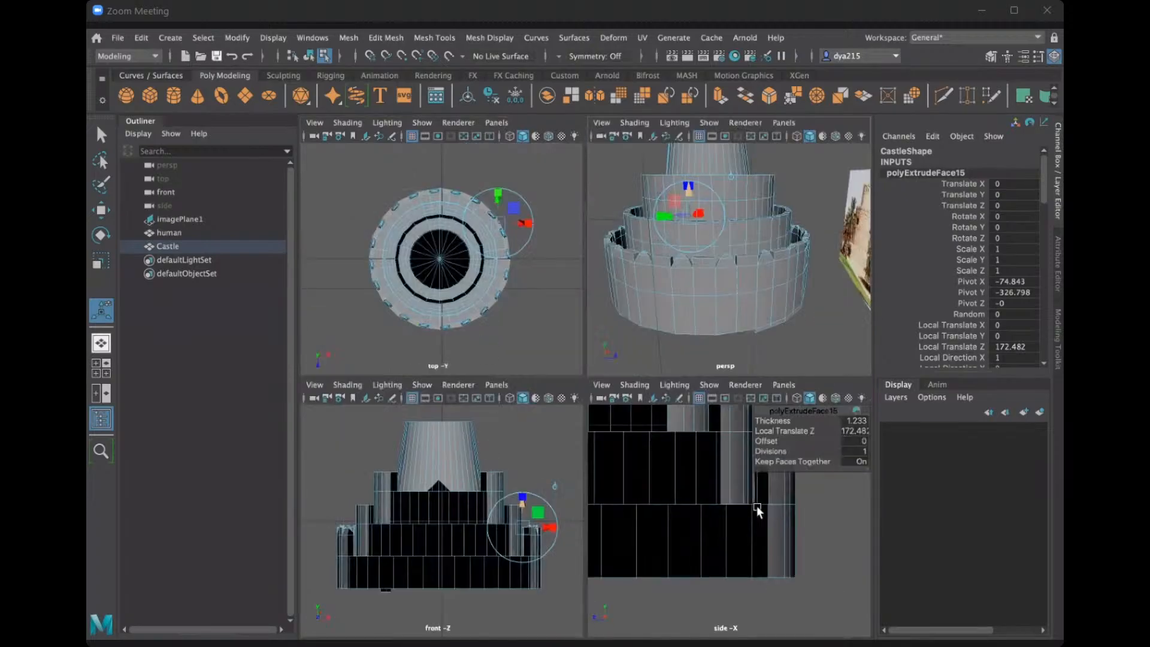
{"action": "middle_click_drag", "start_coordinate": [812, 525], "coordinate": [757, 564], "text": "alt"}
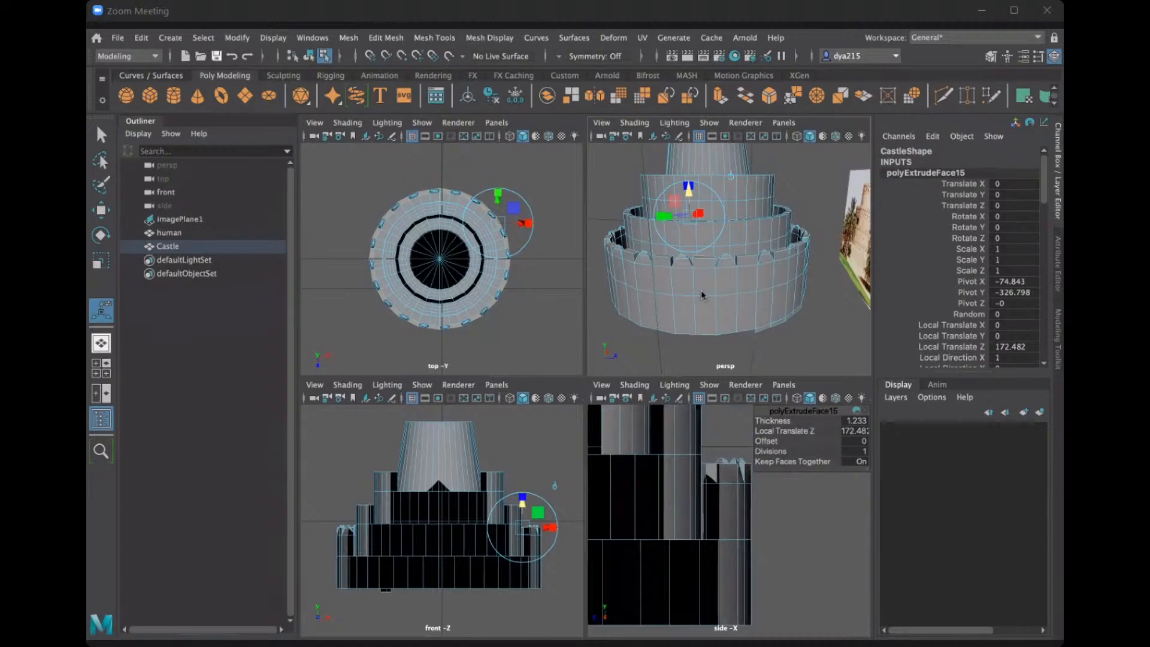
{"action": "key", "text": "space"}
{"action": "key", "text": "space"}
{"action": "scroll", "coordinate": [619, 336], "scroll_direction": "up", "scroll_amount": 6}
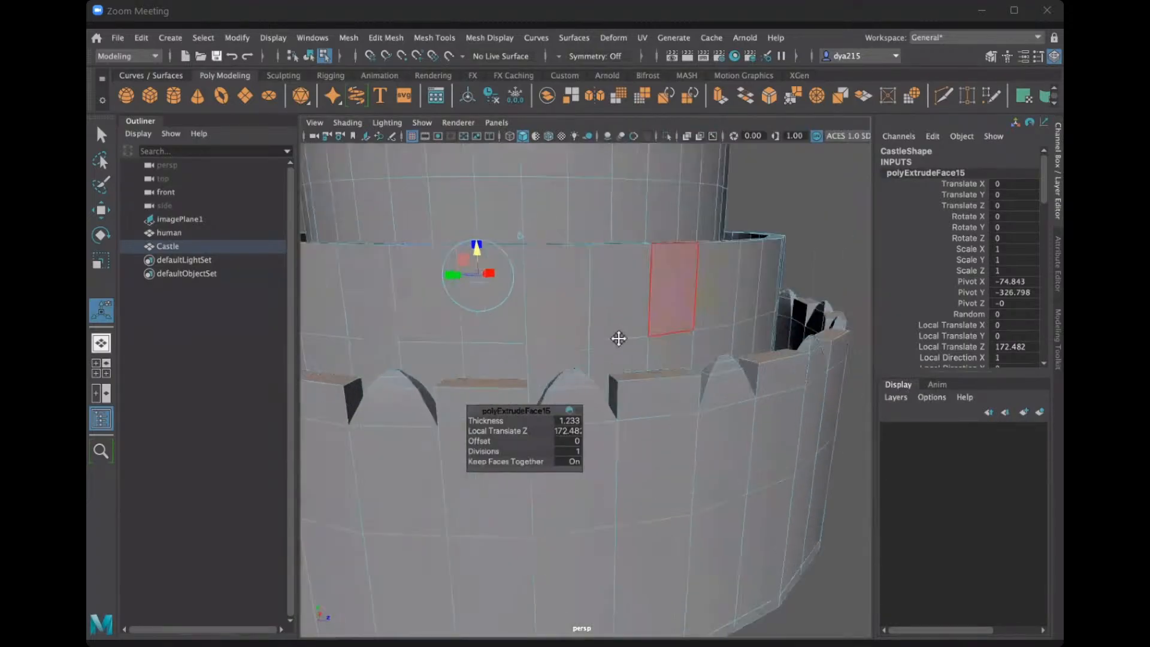
Reduce the gap blocks' extrusion to a local Z translation of 156.216 and scale their top faces inward to taper the sides.
{"action": "scroll", "coordinate": [625, 327], "scroll_direction": "down", "scroll_amount": 3}
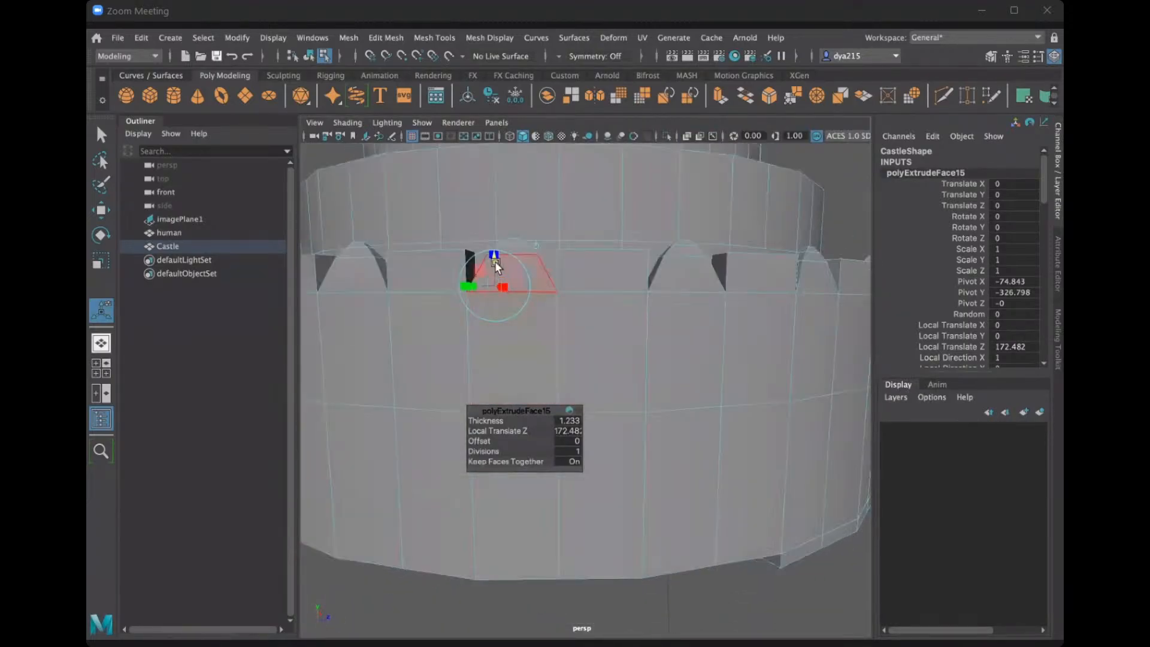
{"action": "left_click_drag", "start_coordinate": [494, 261], "coordinate": [502, 269]}
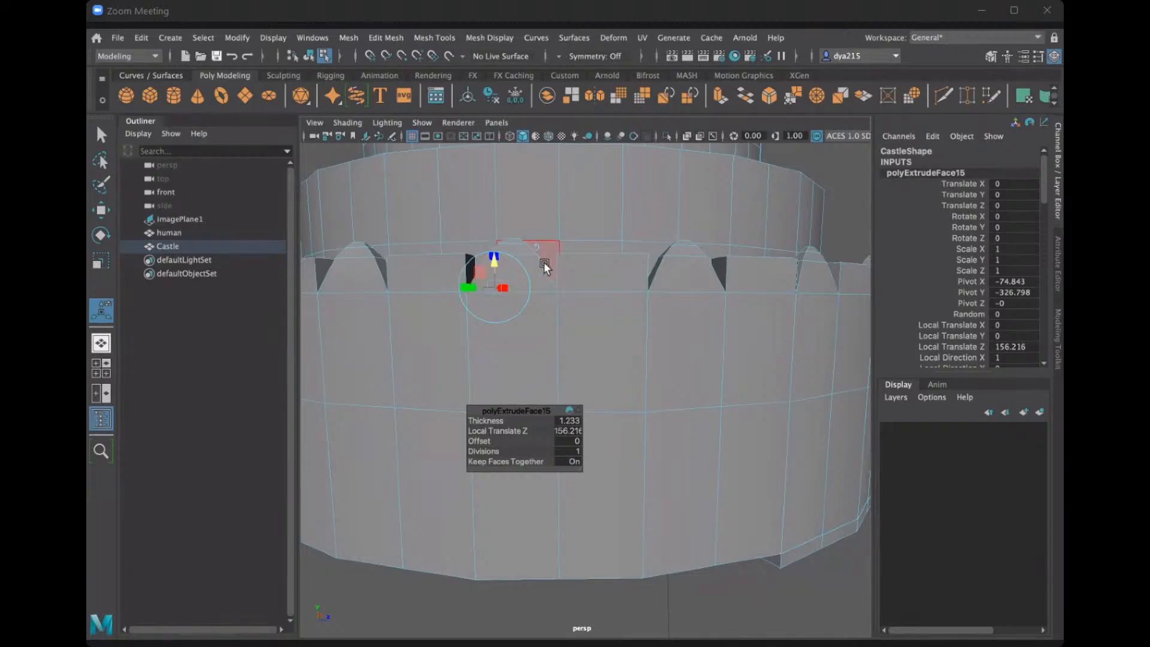
{"action": "left_click_drag", "start_coordinate": [615, 279], "coordinate": [616, 287], "text": "alt"}
{"action": "key", "text": "r"}
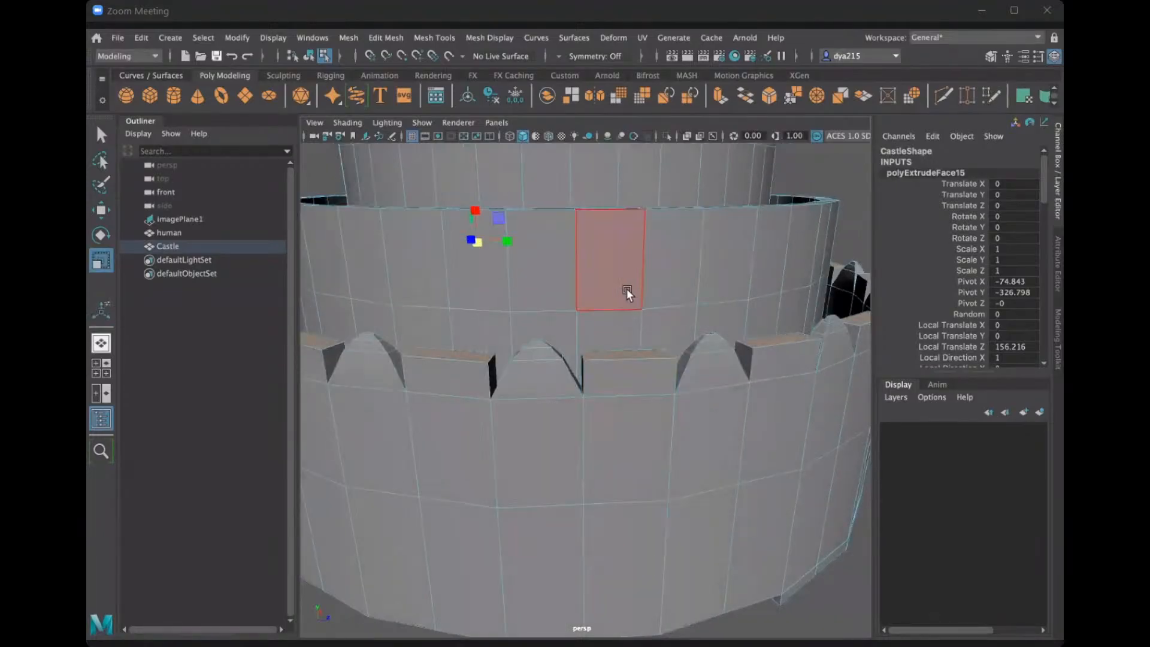
{"action": "mouse_move", "coordinate": [464, 293]}
{"action": "left_mouse_down", "text": "alt"}
{"action": "mouse_move", "coordinate": [475, 300]}
{"action": "mouse_move", "coordinate": [436, 224]}
{"action": "left_mouse_up", "text": "alt"}
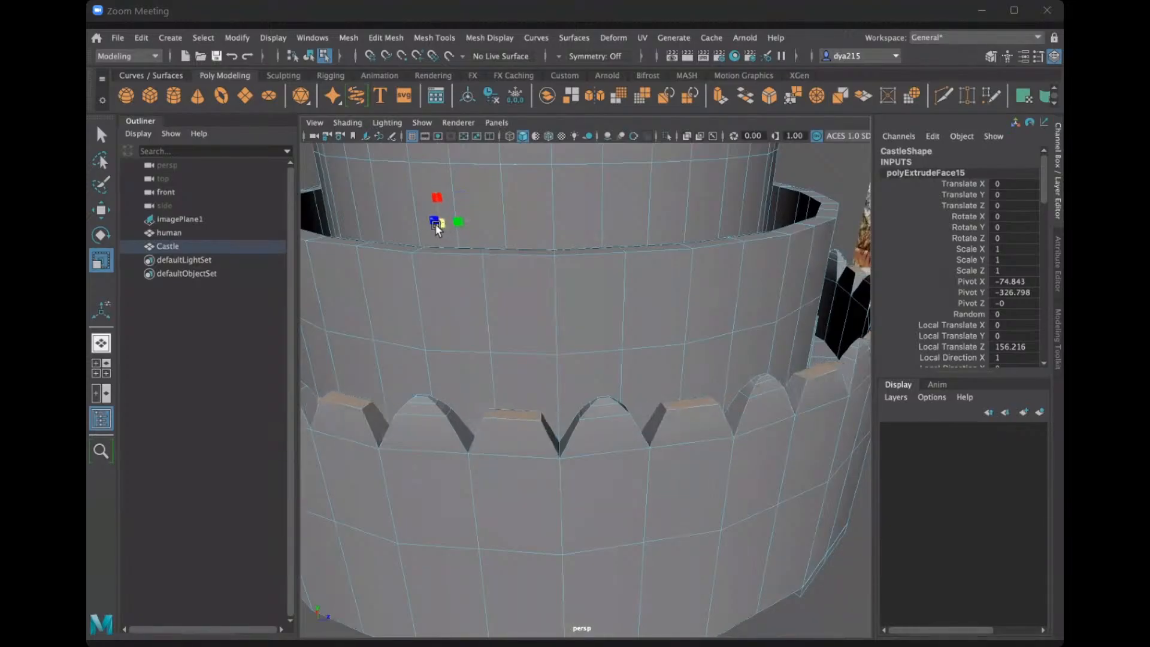
{"action": "left_click_drag", "start_coordinate": [476, 305], "coordinate": [482, 339], "text": "alt"}
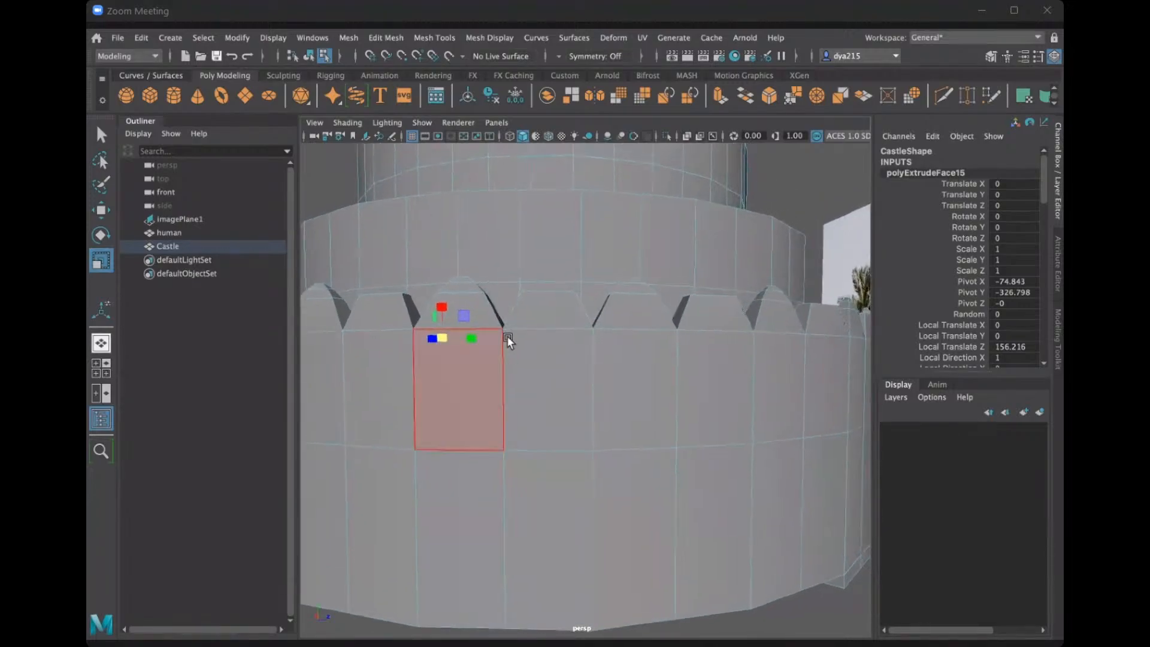
Extrude the tapered gap blocks' top faces upward with a local Z translation of 53.315 and scale the new tops smaller.
{"action": "key", "text": "ctrl+e"}
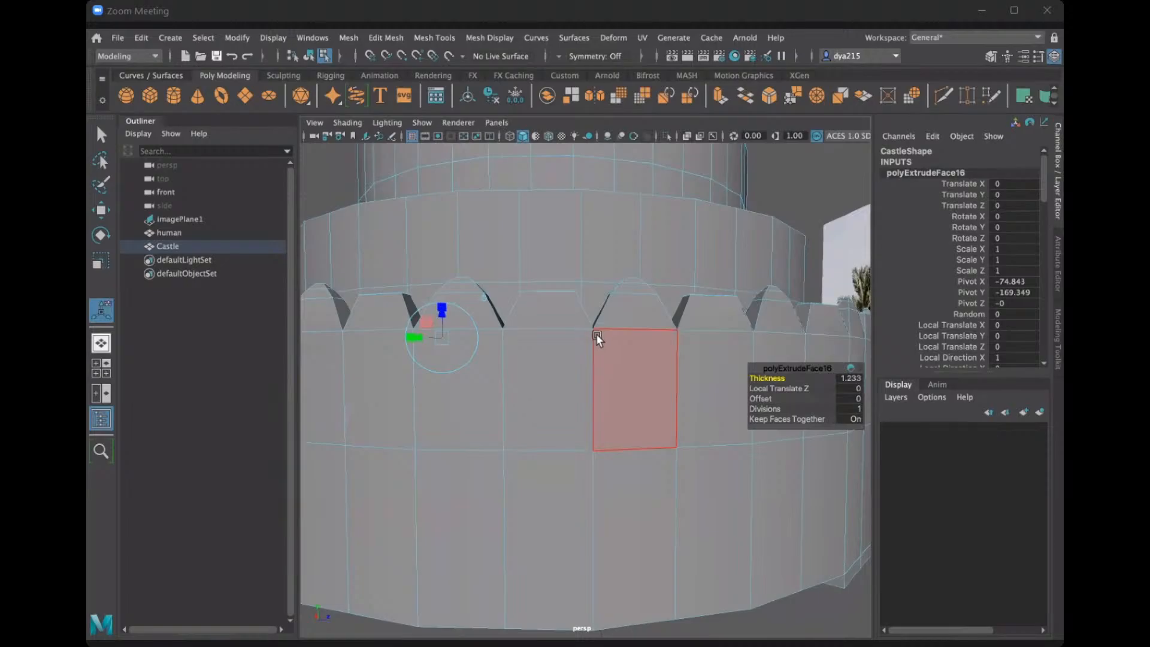
{"action": "left_click_drag", "start_coordinate": [595, 333], "coordinate": [443, 291], "text": "alt"}
{"action": "key", "text": "r"}
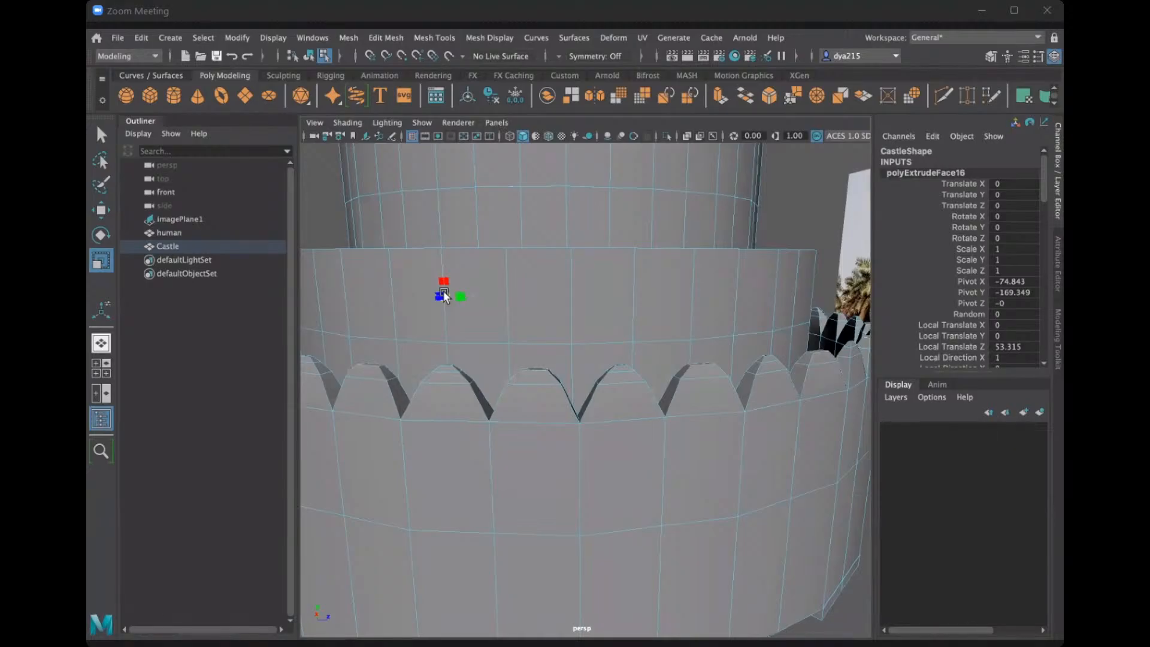
Extrude the narrowed tops again with a local Z translation of 15.202, scale them down into rounded tips, and clear the selection.
{"action": "key", "text": "ctrl+e"}
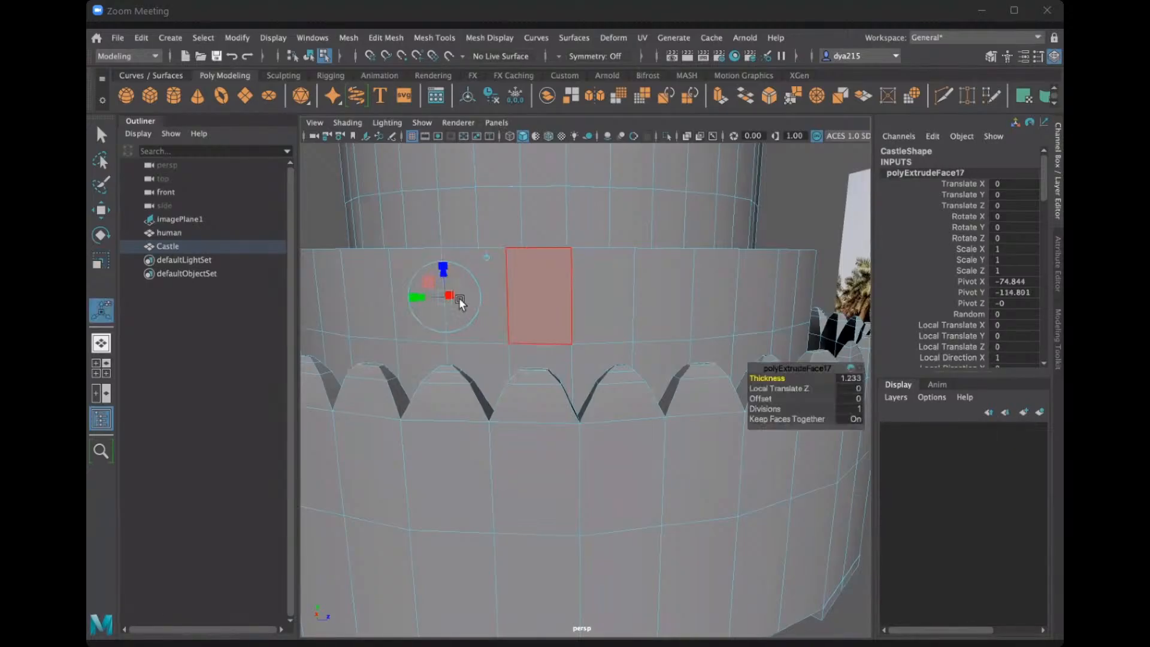
{"action": "left_click_drag", "start_coordinate": [442, 274], "coordinate": [447, 274]}
{"action": "key", "text": "r"}
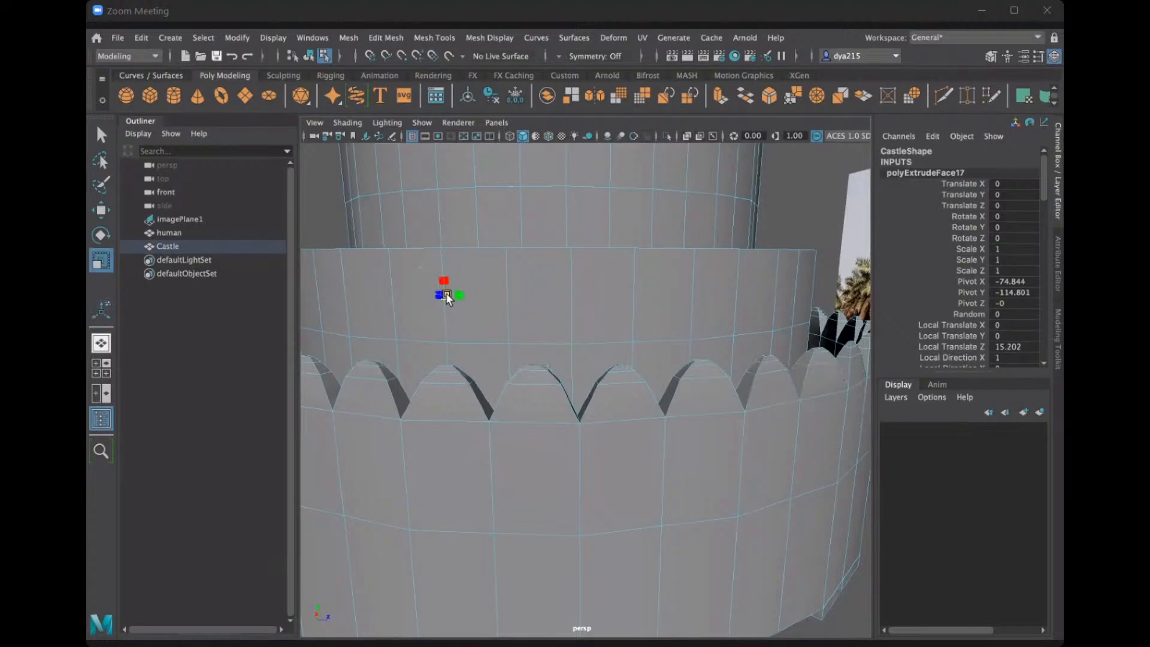
{"action": "scroll", "coordinate": [625, 330], "scroll_direction": "down", "scroll_amount": 6}
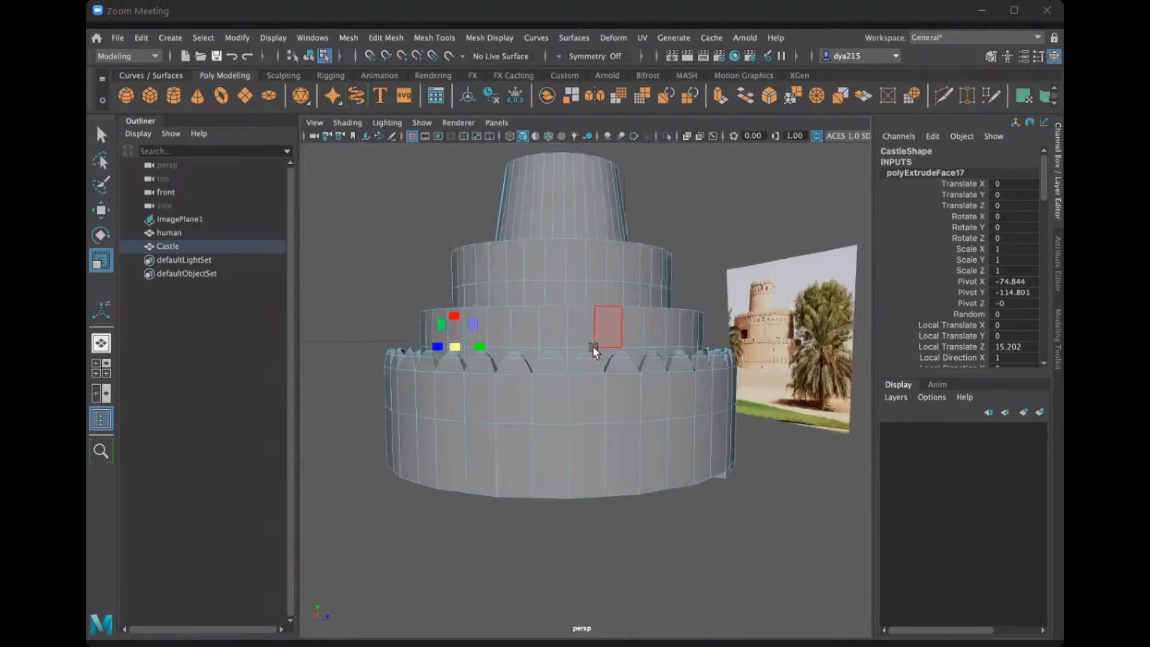
{"action": "left_click_drag", "start_coordinate": [592, 347], "coordinate": [662, 383], "text": "alt"}
{"action": "left_click", "coordinate": [789, 290]}
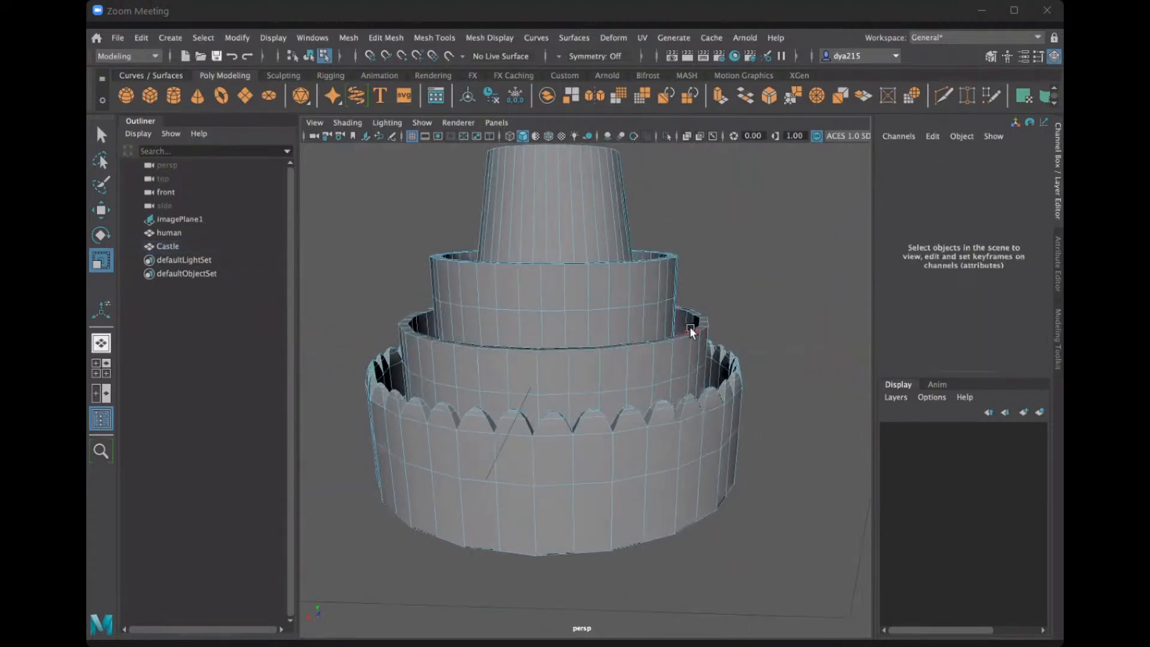
Examine the completed ring of rounded battlements on the lowest wall from several angles and compare the castle with the reference photo.
{"action": "left_click_drag", "start_coordinate": [690, 328], "coordinate": [584, 328], "text": "alt"}
{"action": "scroll", "coordinate": [420, 315], "scroll_direction": "up", "scroll_amount": 4}
{"action": "left_click_drag", "start_coordinate": [419, 315], "coordinate": [480, 340], "text": "alt"}
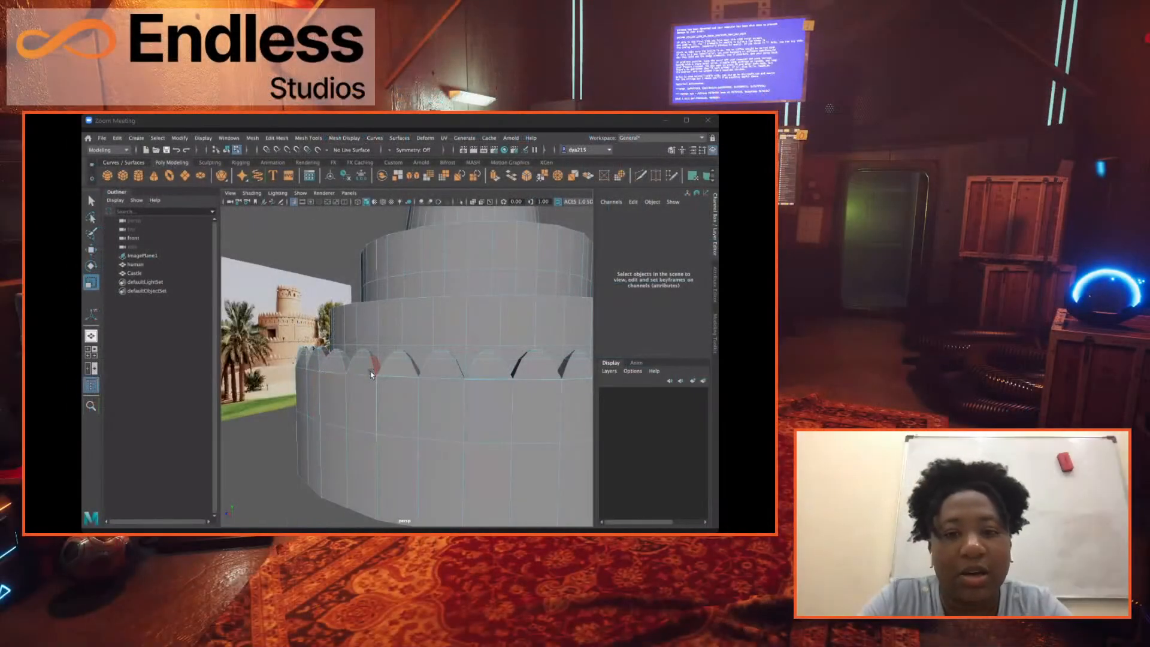
{"action": "key", "text": "alt"}
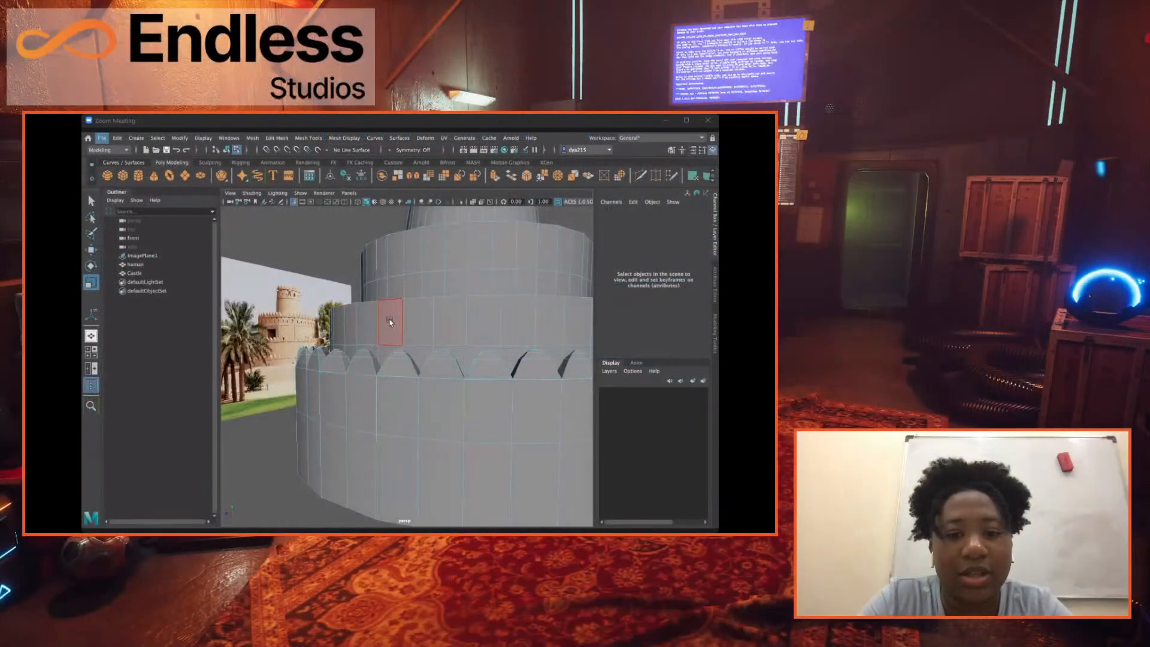
{"action": "left_click_drag", "start_coordinate": [389, 322], "coordinate": [387, 334], "text": "alt"}
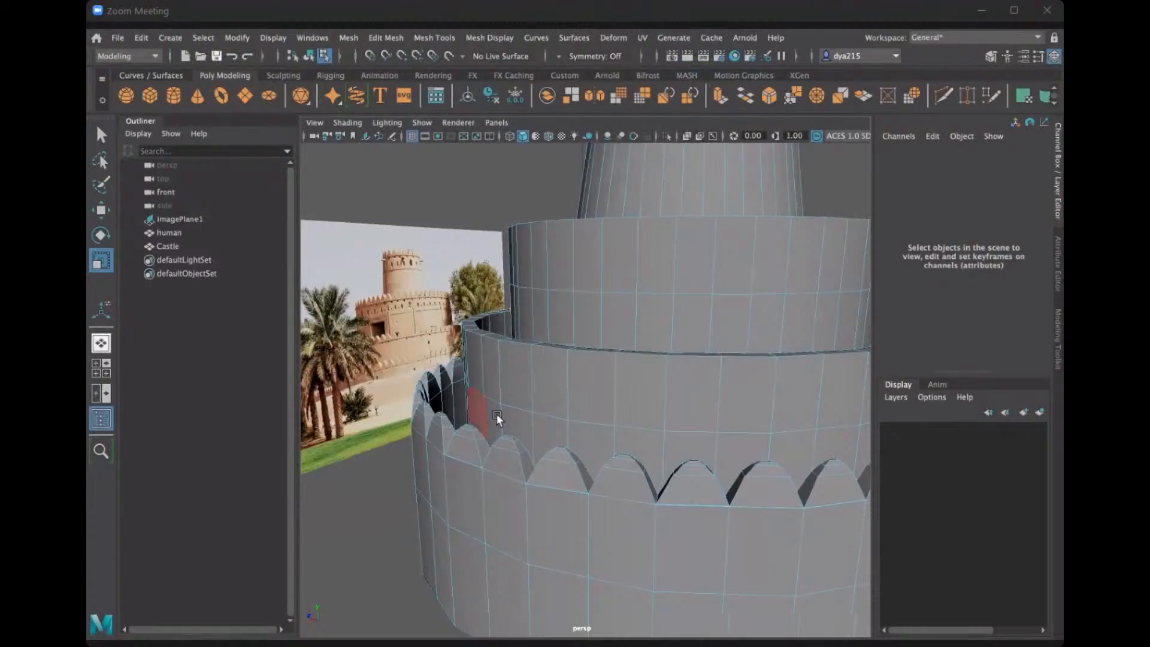
{"action": "left_click_drag", "start_coordinate": [497, 415], "coordinate": [501, 412], "text": "alt"}
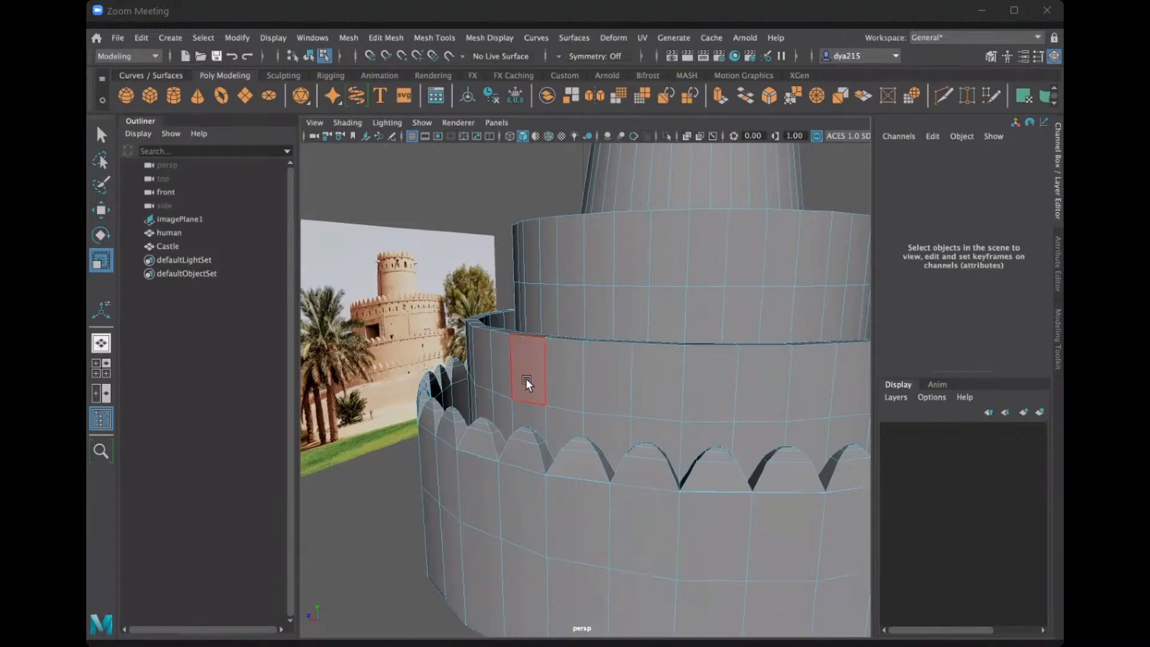
{"action": "scroll", "coordinate": [566, 381], "scroll_direction": "down", "scroll_amount": 6}
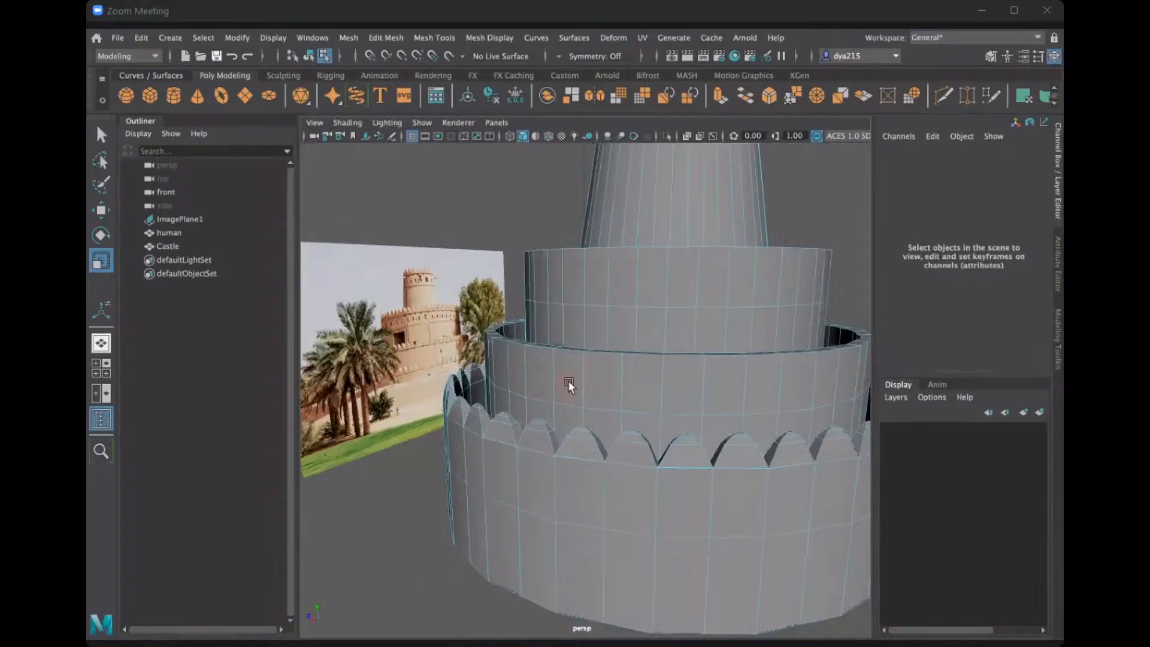
{"action": "left_click_drag", "start_coordinate": [604, 440], "coordinate": [623, 421], "text": "alt"}
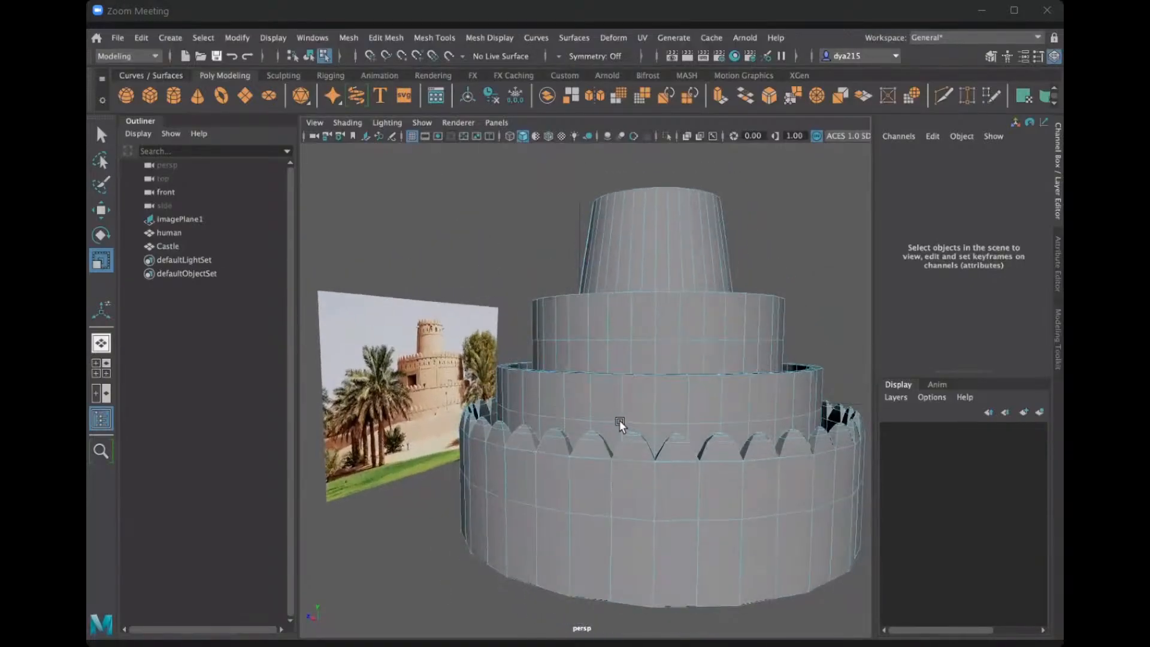
{"action": "scroll", "coordinate": [613, 416], "scroll_direction": "up", "scroll_amount": 1}
{"action": "scroll", "coordinate": [613, 415], "scroll_direction": "down", "scroll_amount": 2}
{"action": "scroll", "coordinate": [609, 420], "scroll_direction": "up", "scroll_amount": 2}
{"action": "left_click_drag", "start_coordinate": [562, 417], "coordinate": [595, 416], "text": "alt"}
{"action": "left_click_drag", "start_coordinate": [591, 414], "coordinate": [592, 419], "text": "alt"}
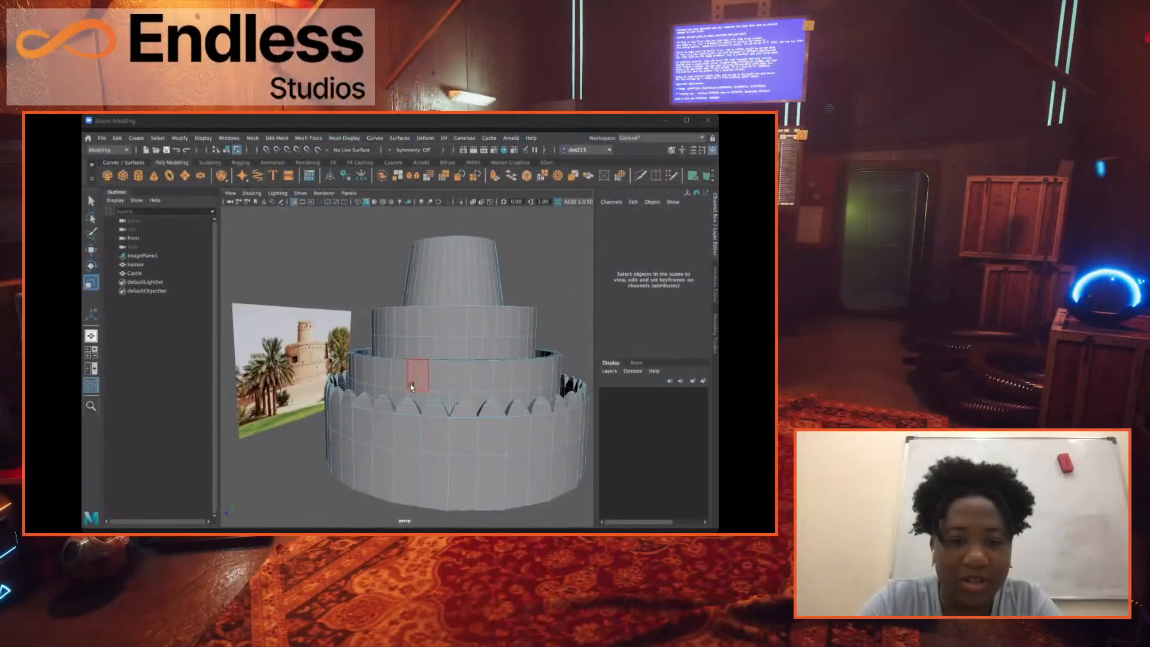
{"action": "left_click_drag", "start_coordinate": [413, 384], "coordinate": [376, 382], "text": "alt"}
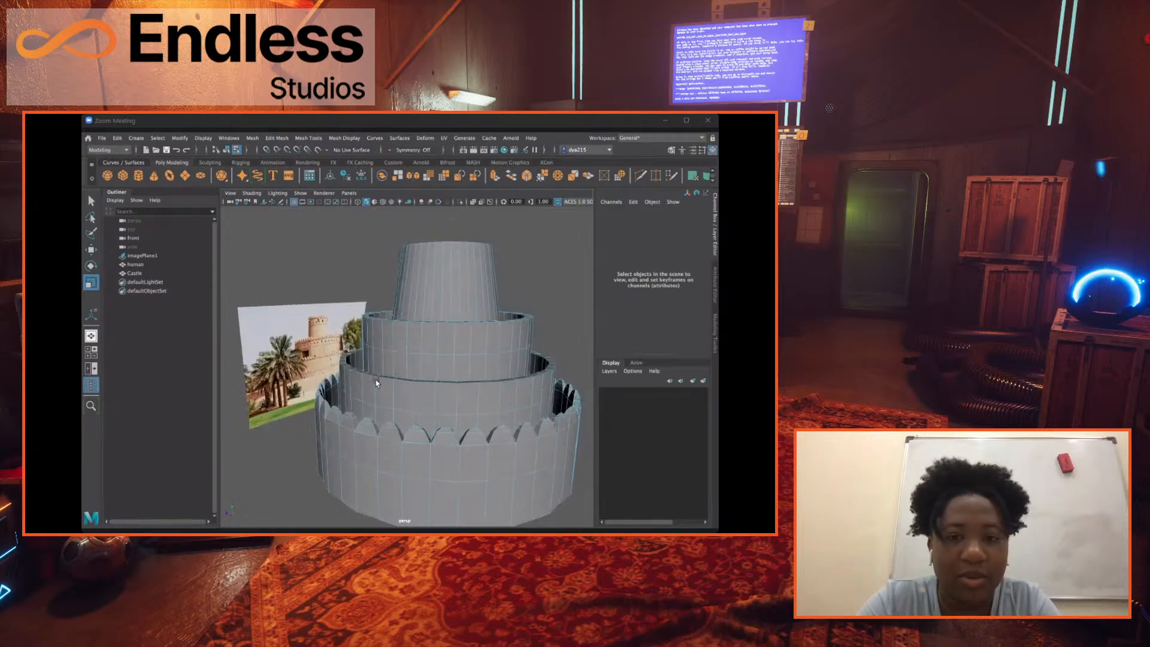